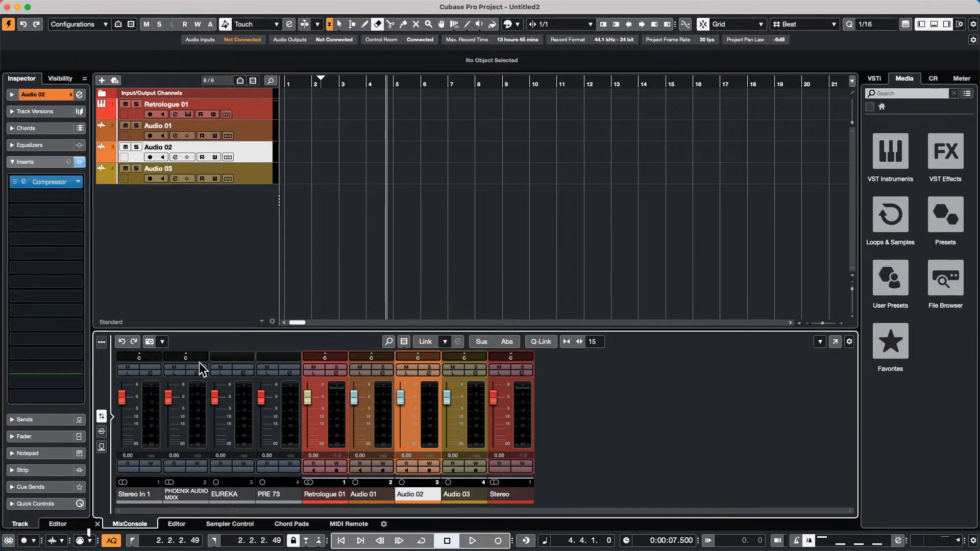
# - Show the insert slots and open Audio 02's Compressor, checking its side-chain routing
pyautogui.click(101, 430)
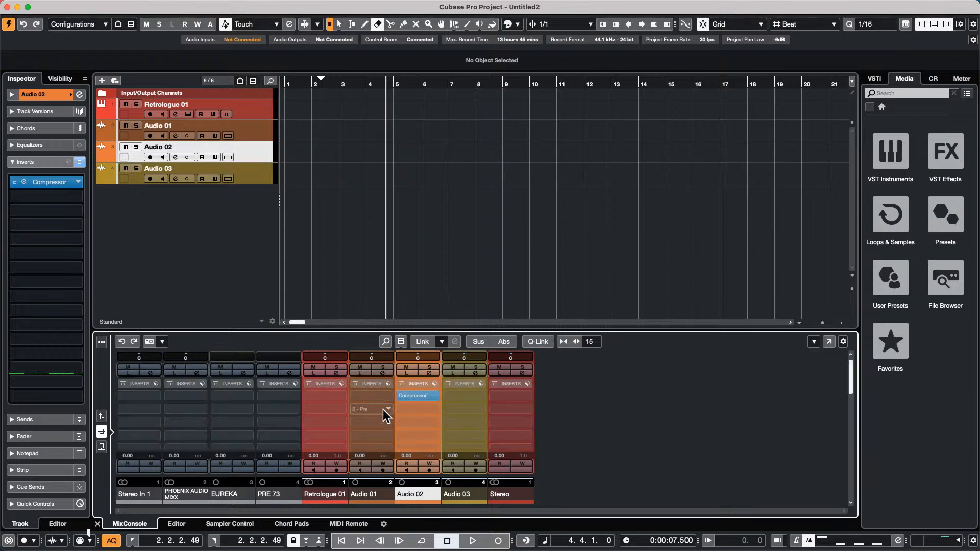
pyautogui.click(421, 396)
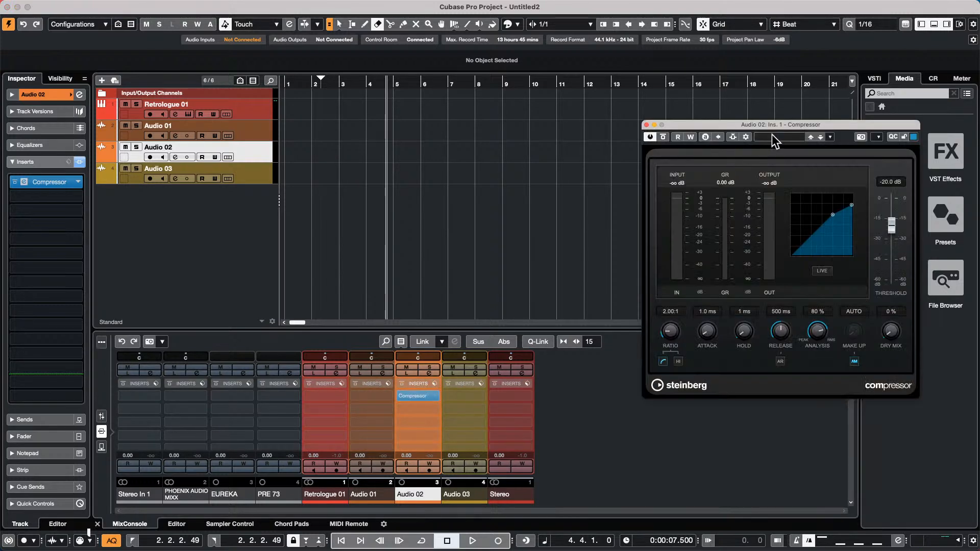
pyautogui.click(746, 136)
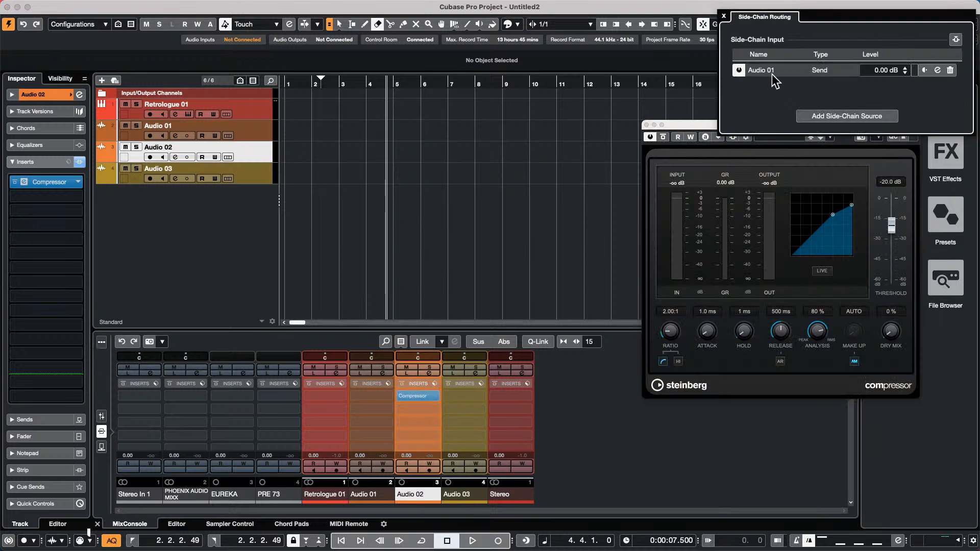
pyautogui.click(539, 167)
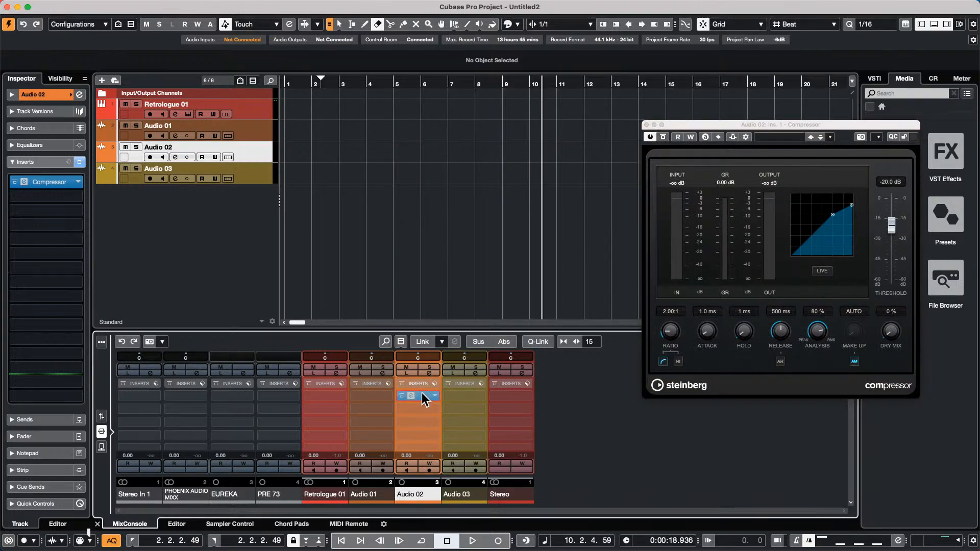
# - Alt-drag the Compressor onto Audio 03, open its editor and side-chain routing
pyautogui.moveTo(422, 398); pyautogui.dragTo(470, 394)
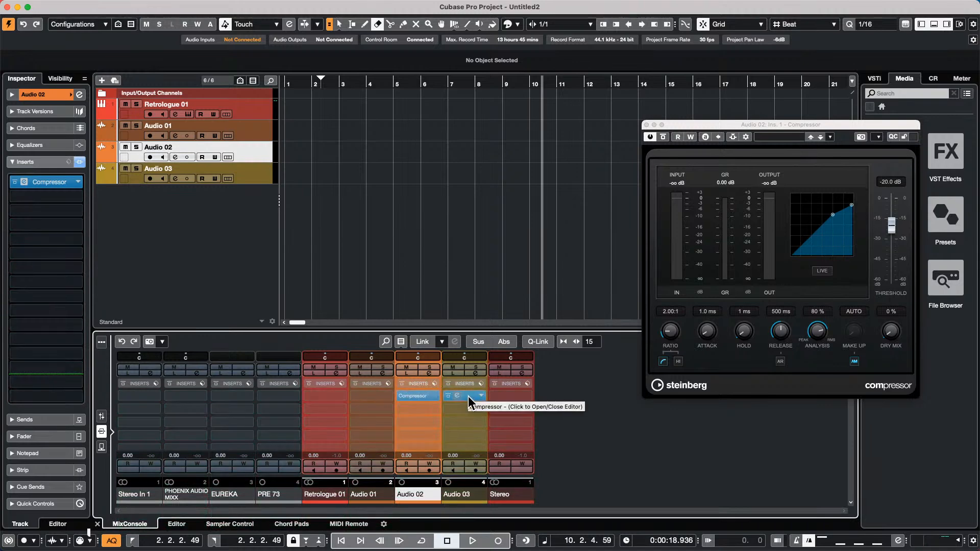
pyautogui.click(467, 396)
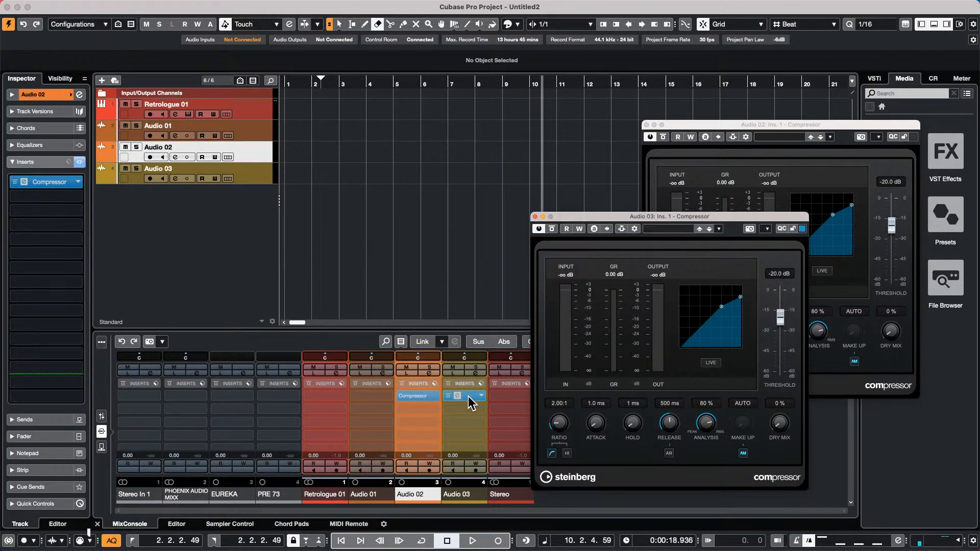
pyautogui.click(635, 229)
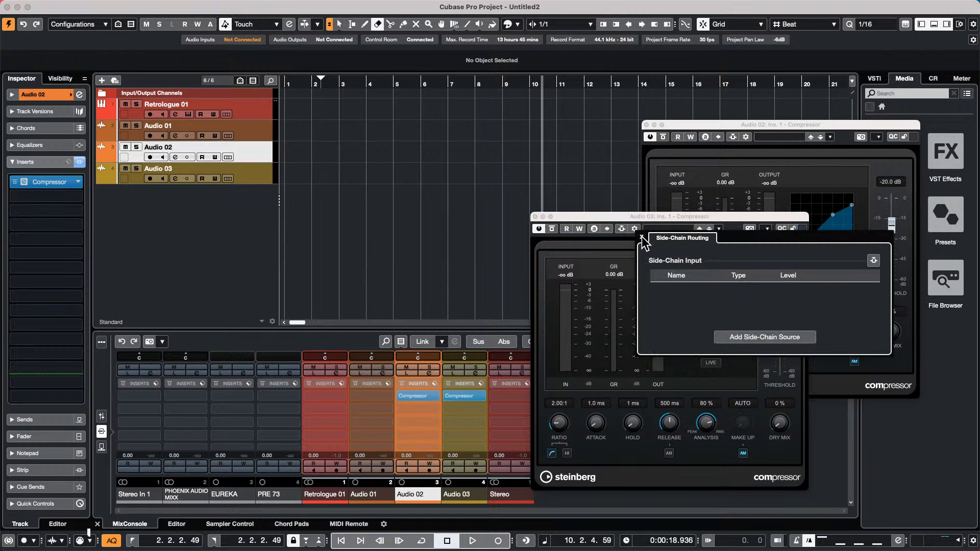
# - Close the Audio 03 compressor's Side-Chain Routing panel with its x button
pyautogui.click(641, 237)
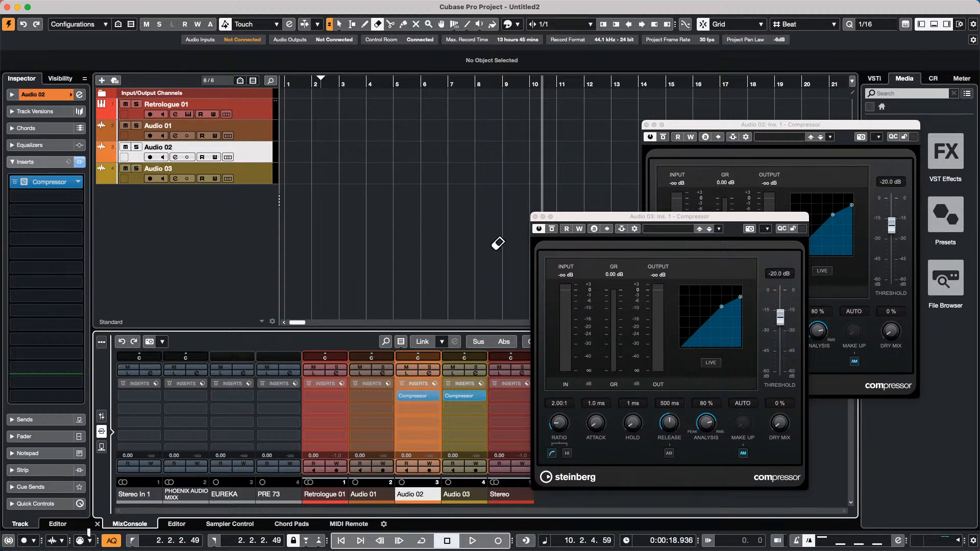
# - Close the Audio 03 and Audio 02 Compressor editors and place the project position at bar 10
pyautogui.click(534, 216)
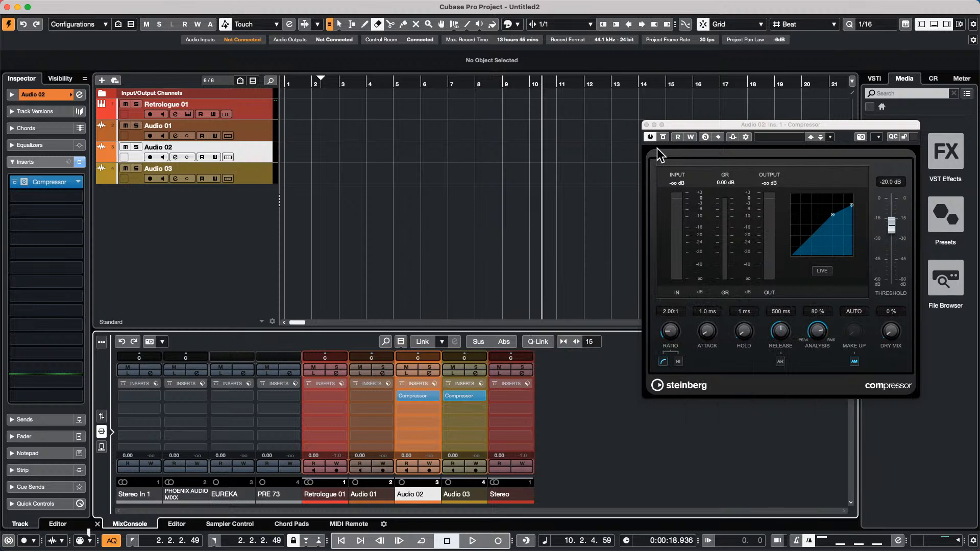
pyautogui.click(646, 124)
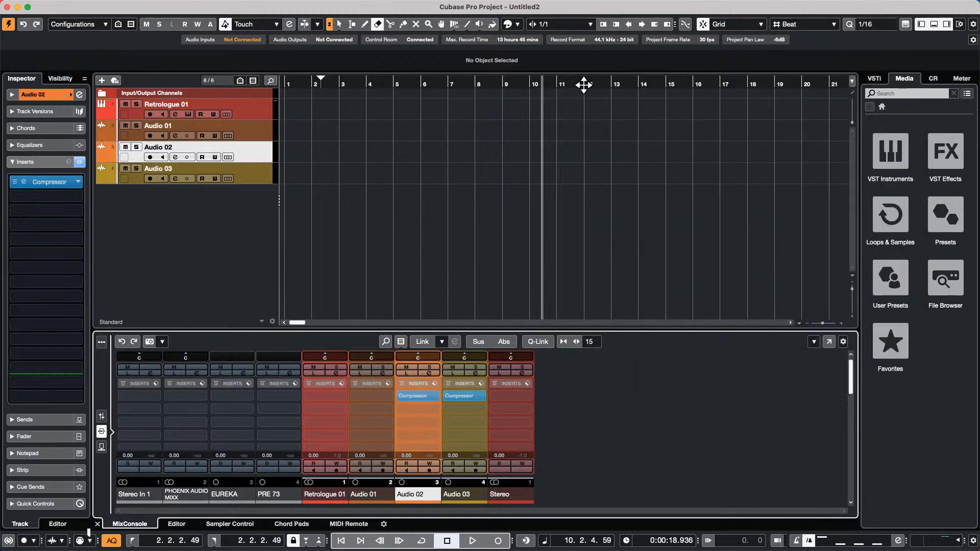
pyautogui.click(535, 84)
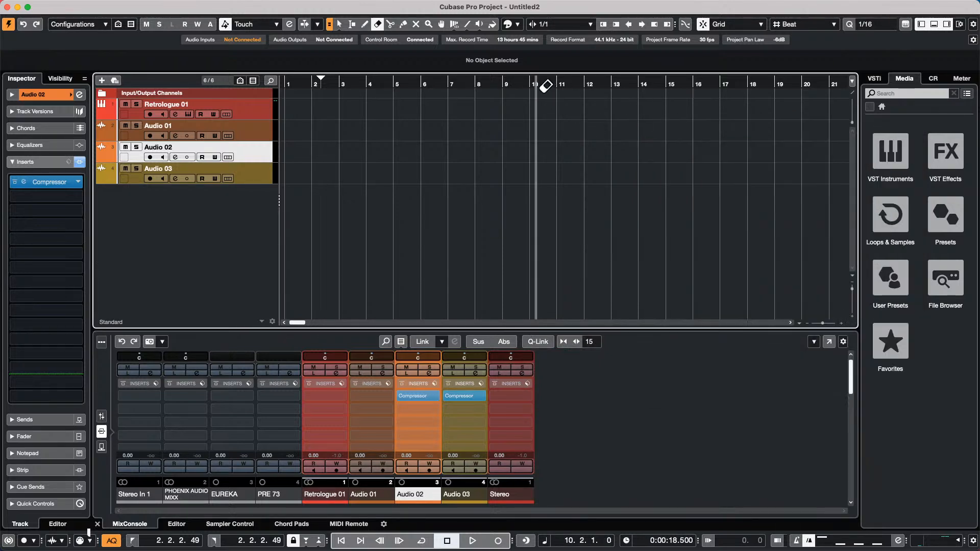
pyautogui.click(531, 85)
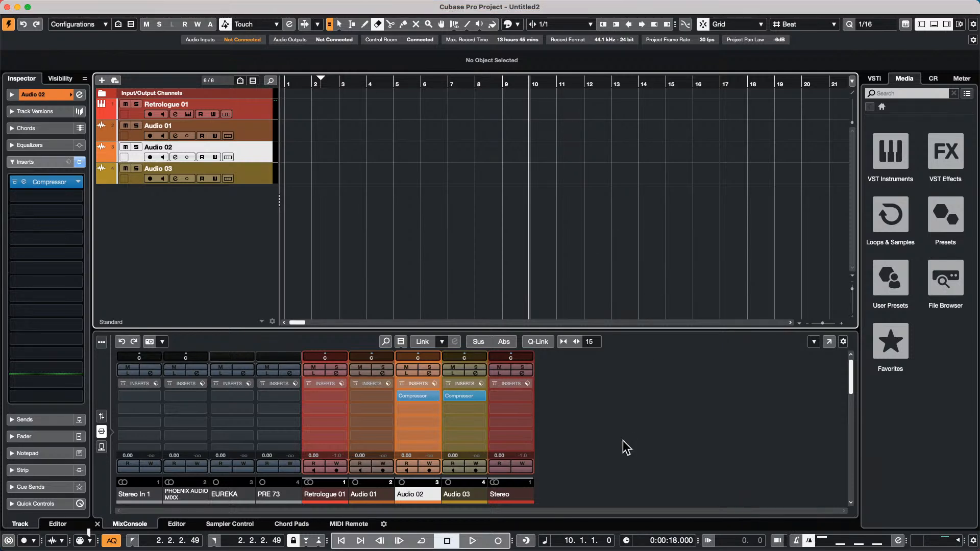
# - Enable count-in and the metronome click, do a test record/stop, and select Retrologue 01
pyautogui.click(810, 541)
pyautogui.press('c')
pyautogui.click(499, 543)
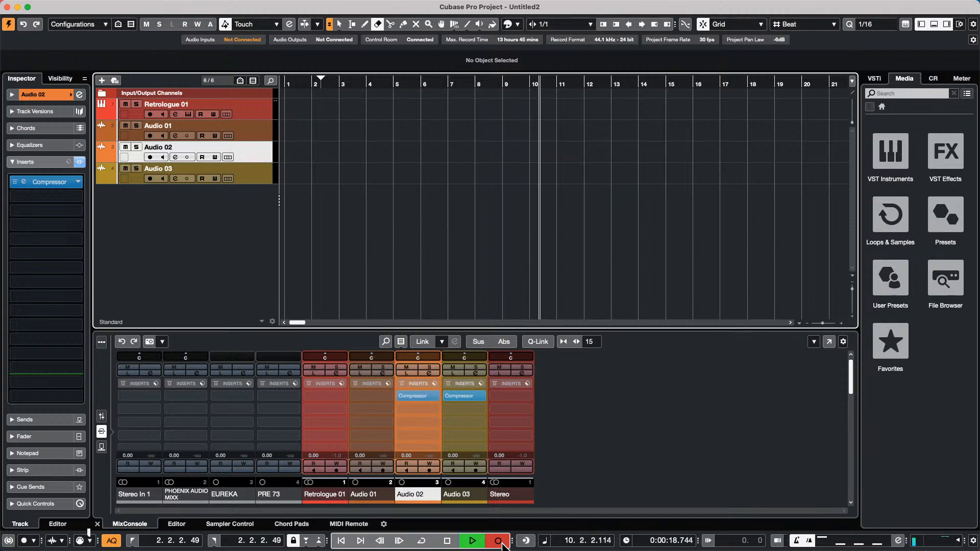
pyautogui.press('space')
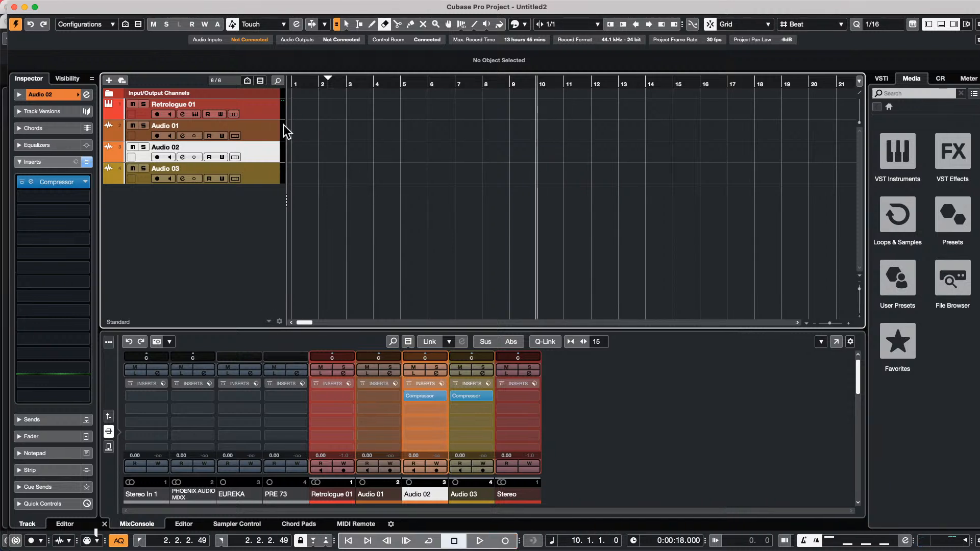
pyautogui.click(264, 116)
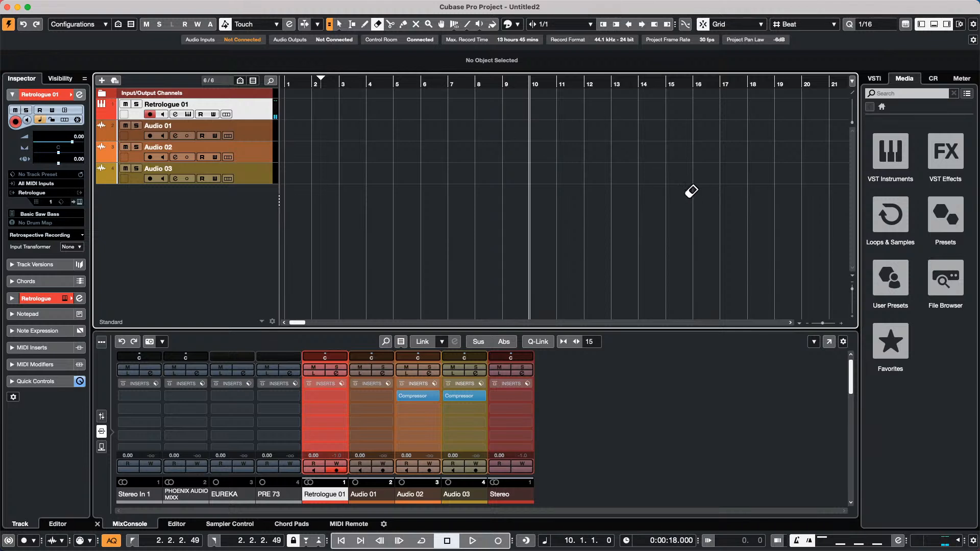
# - Record a Retrologue 01 part from bar 10, then turn the count-in off
pyautogui.click(507, 537)
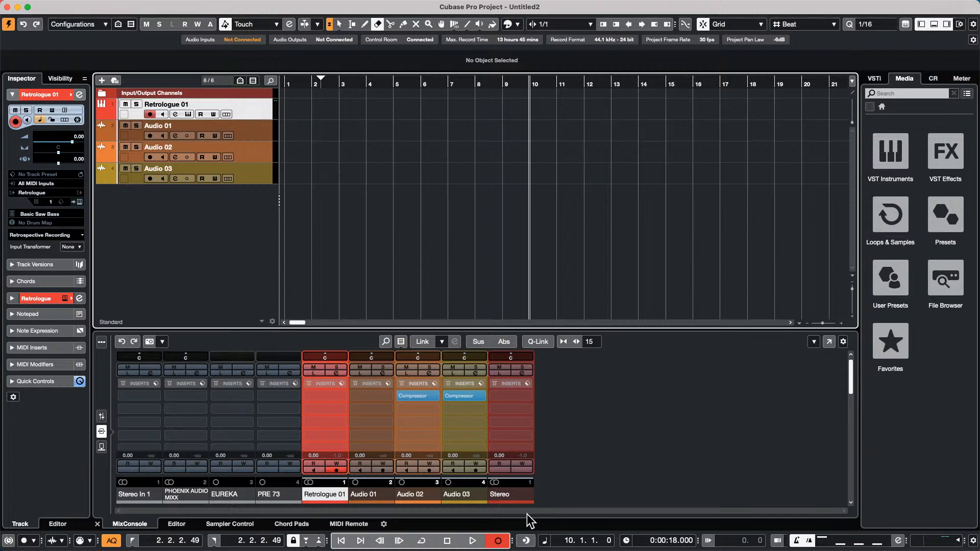
pyautogui.press('space')
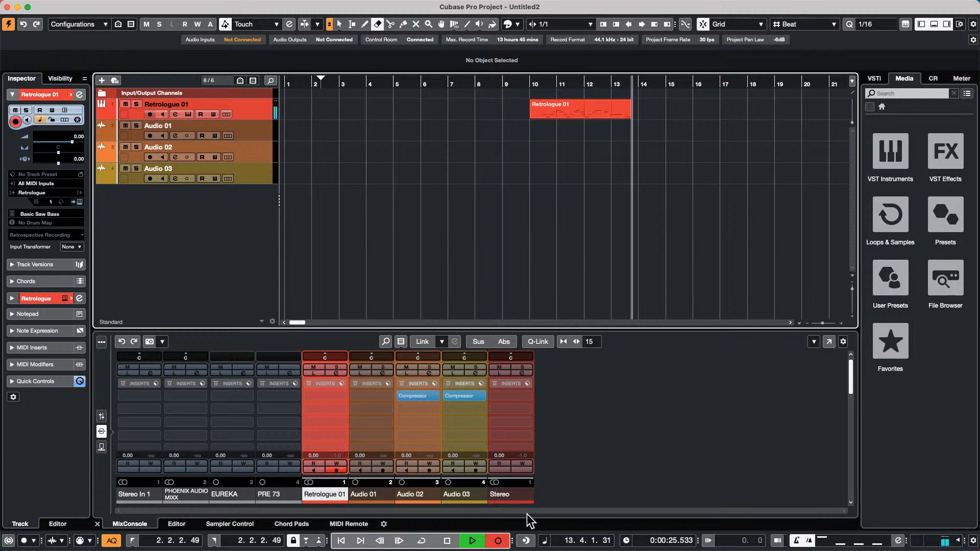
pyautogui.press('space')
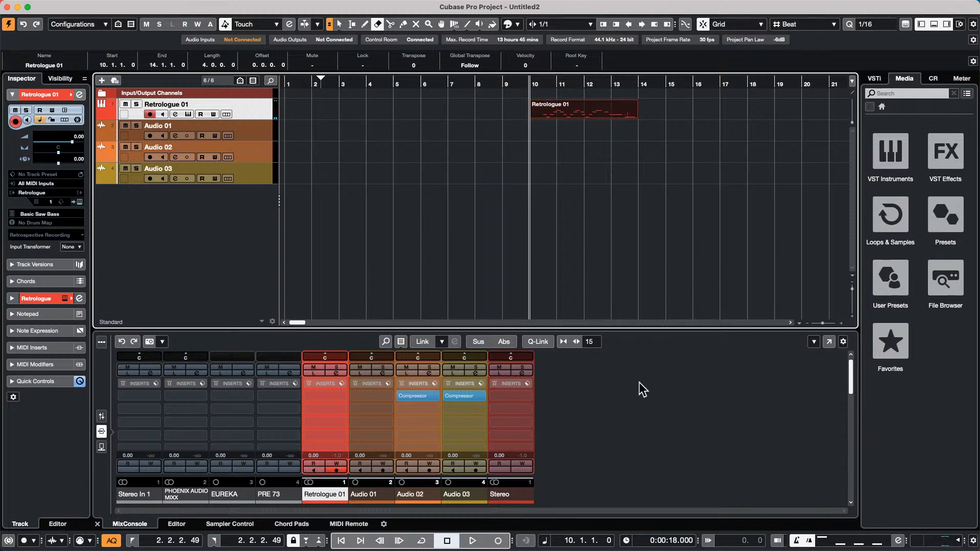
pyautogui.click(809, 540)
# - Record a second Retrologue 01 part starting at bar 16 using the * key
pyautogui.click(695, 82)
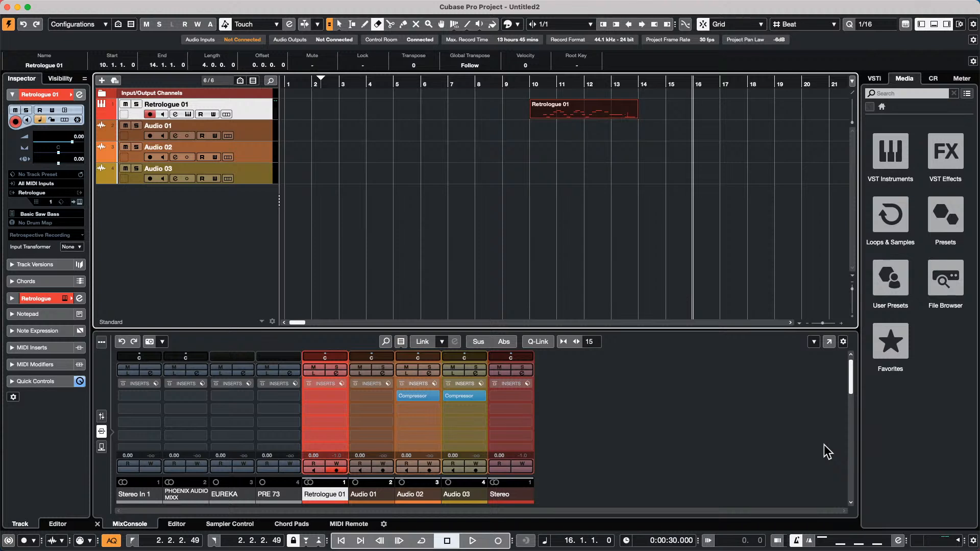
pyautogui.press('KP_Multiply')
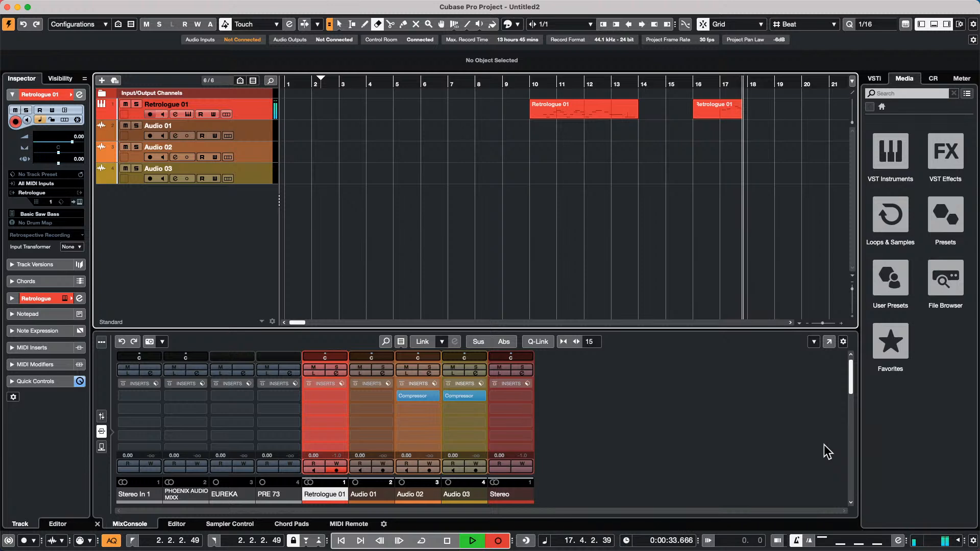
pyautogui.press('space')
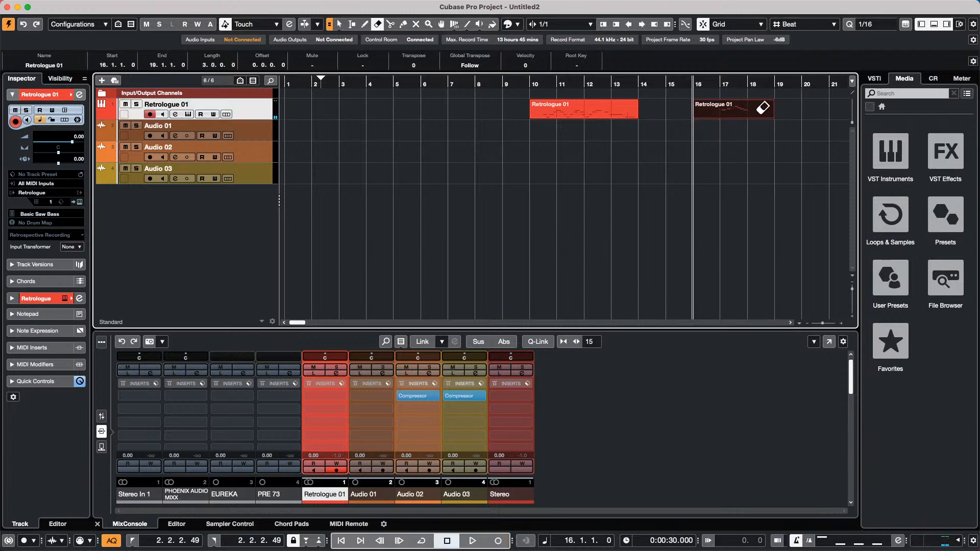
# - Punch in a third part at bar 20 during playback, ending at bar 23
pyautogui.moveTo(784, 86)
pyautogui.mouseDown()
pyautogui.moveTo(803, 86)
pyautogui.moveTo(787, 85)
pyautogui.mouseUp()
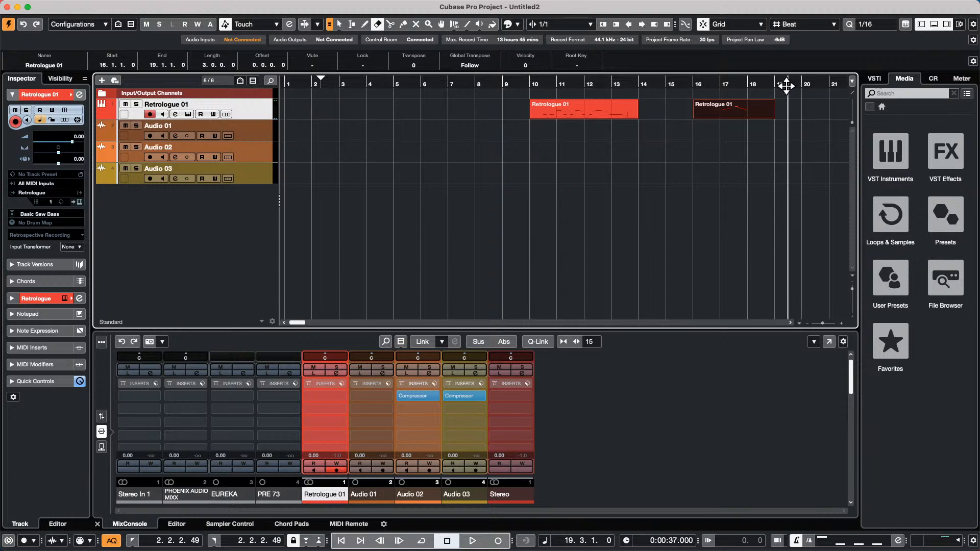
pyautogui.press('space')
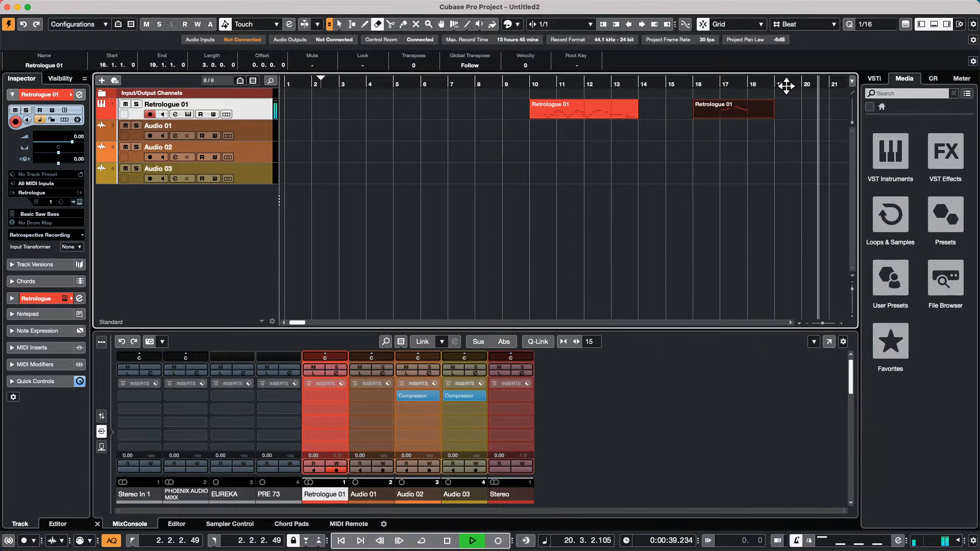
pyautogui.press('KP_Multiply')
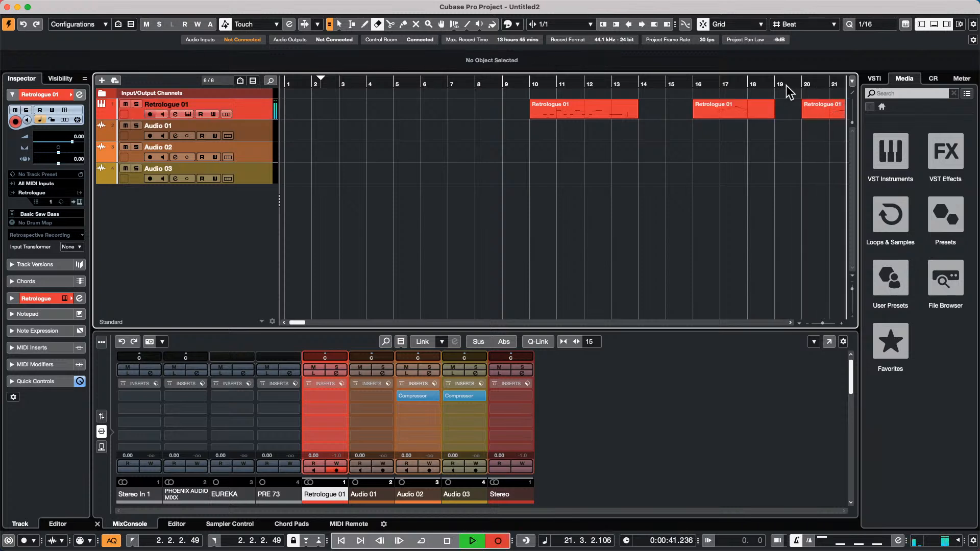
pyautogui.press('space')
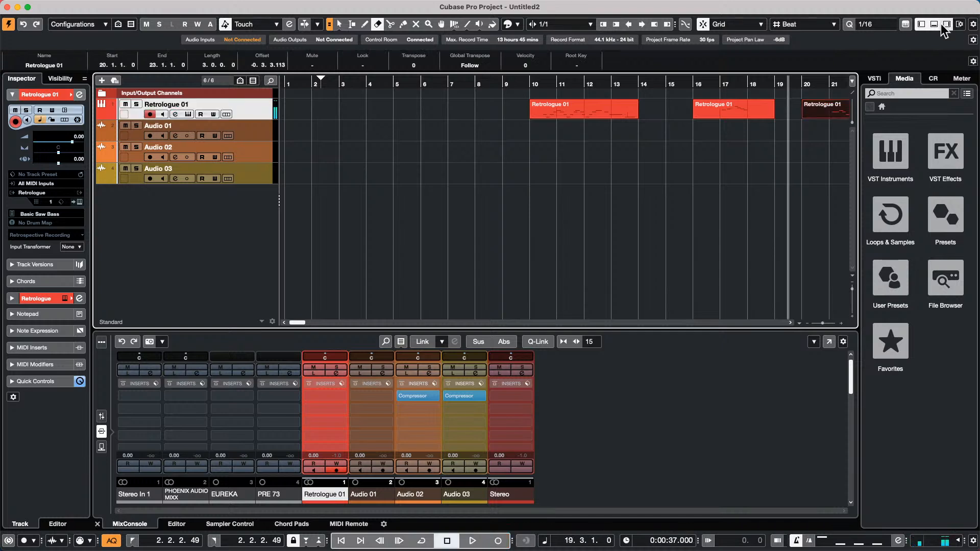
pyautogui.moveTo(801, 84); pyautogui.dragTo(527, 111)
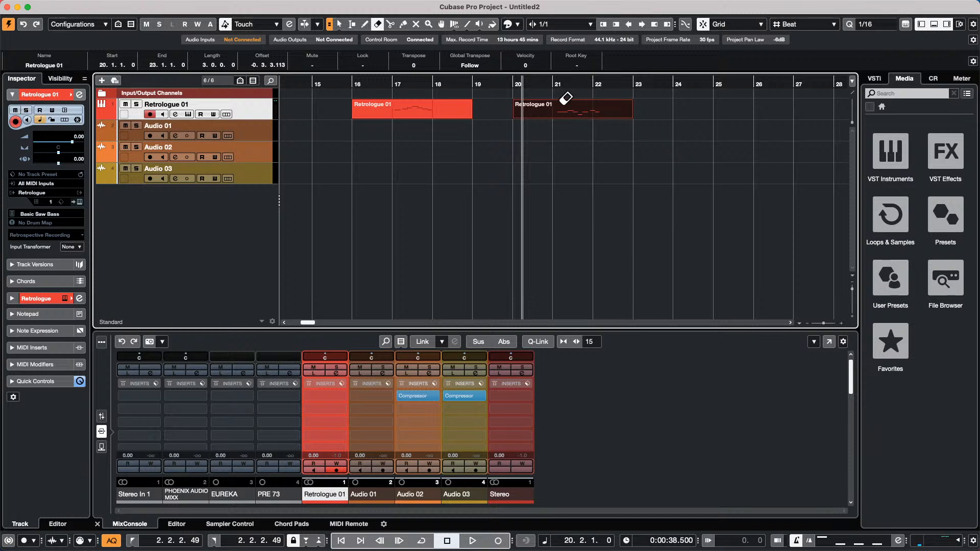
pyautogui.moveTo(386, 15)
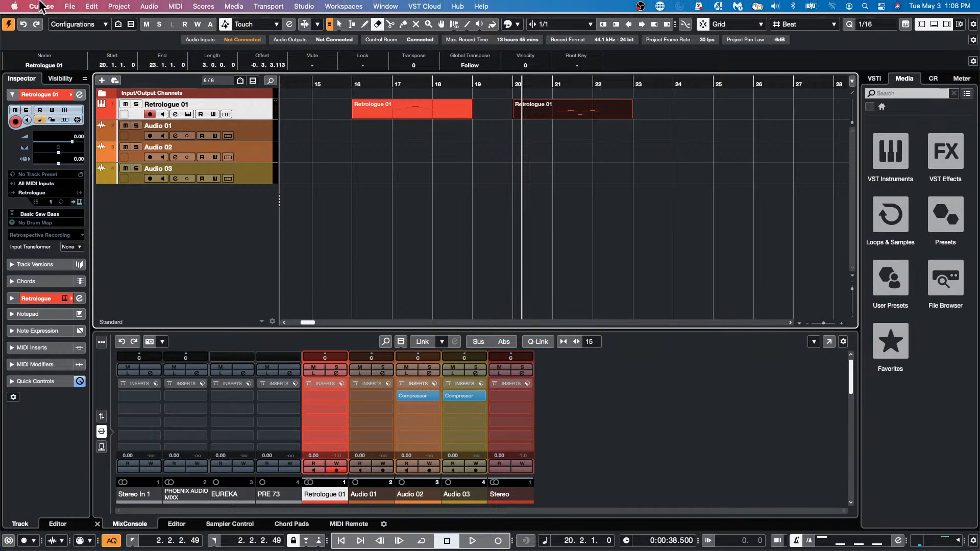
pyautogui.click(15, 6)
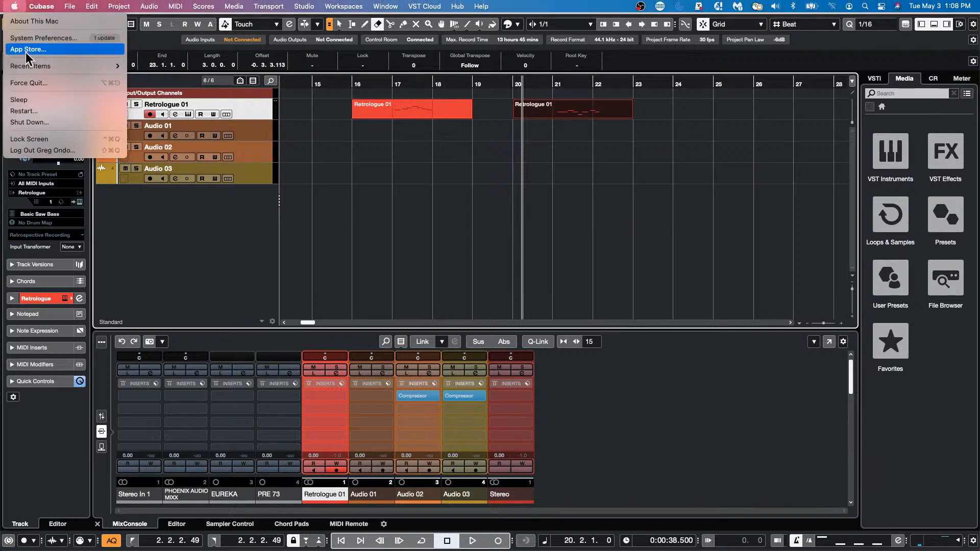
pyautogui.moveTo(38, 6)
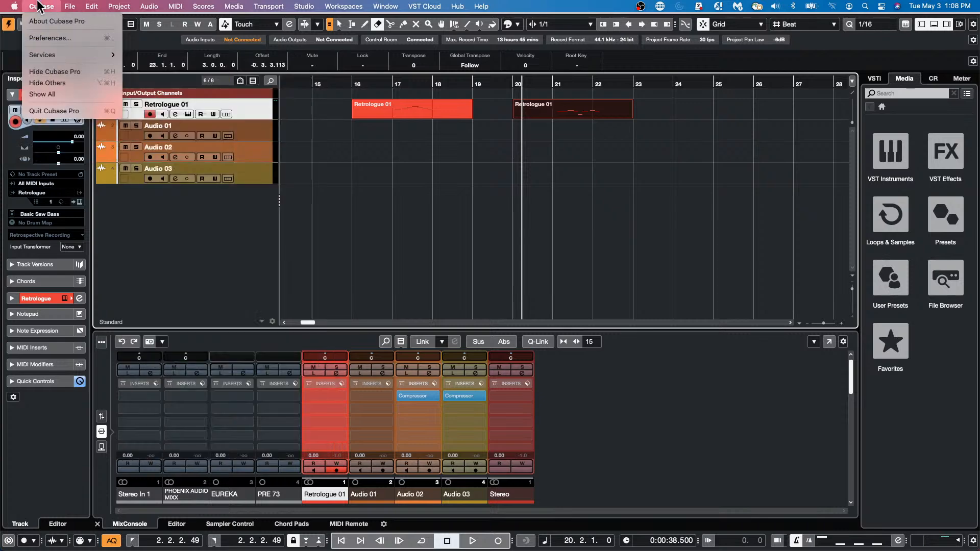
pyautogui.click(42, 37)
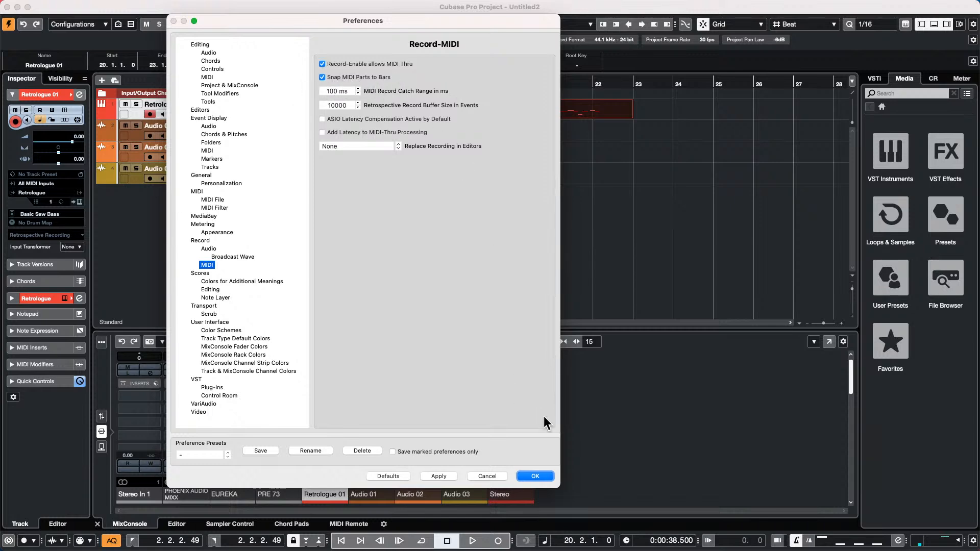
pyautogui.click(540, 474)
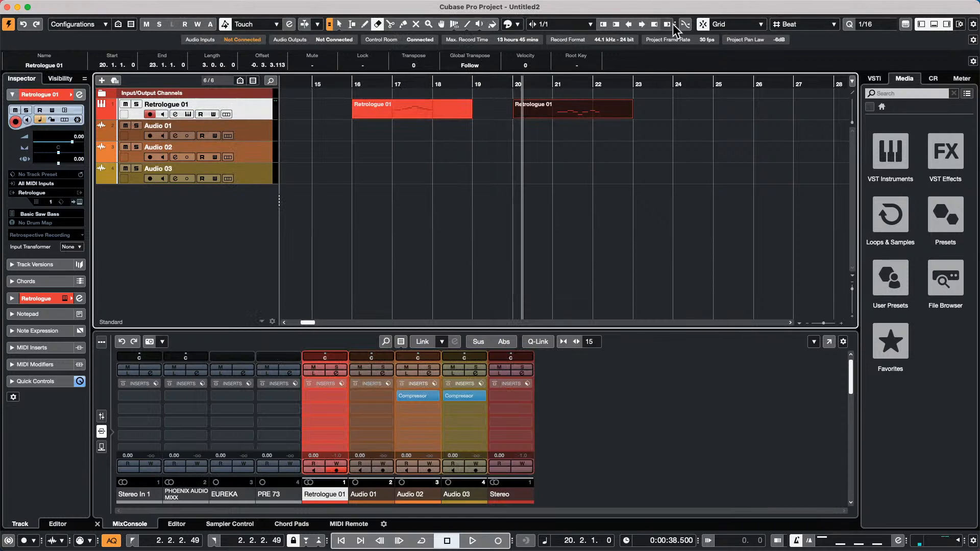
# - Punch-record a Retrologue 01 part spanning bars 24 to 28 from the ruler position at bar 24
pyautogui.click(693, 86)
pyautogui.moveTo(693, 86); pyautogui.dragTo(716, 100)
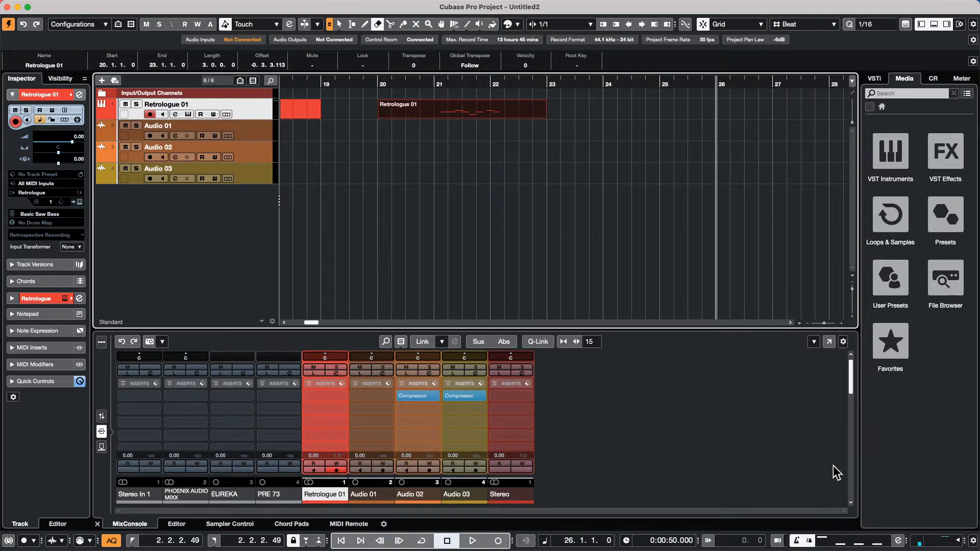
pyautogui.press('KP_Multiply')
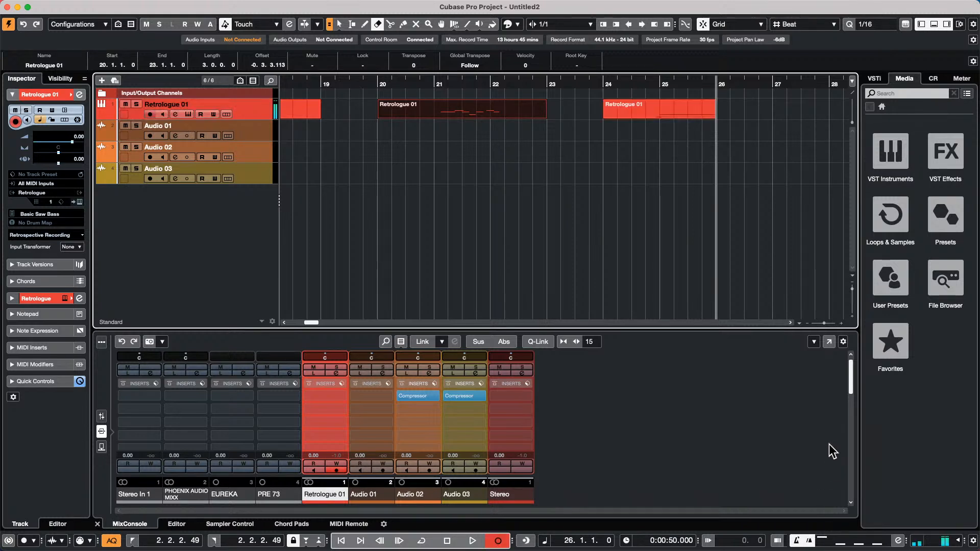
pyautogui.press('KP_Multiply')
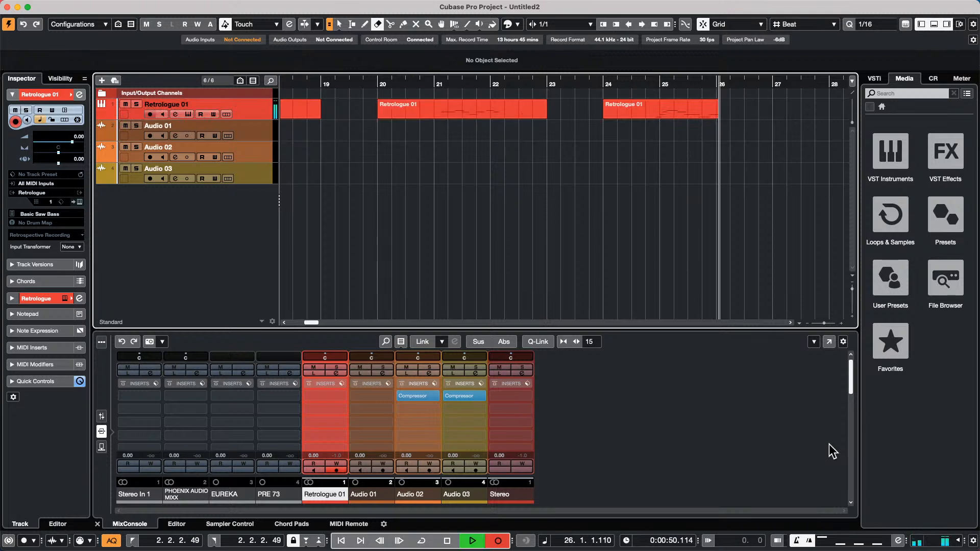
pyautogui.press('space')
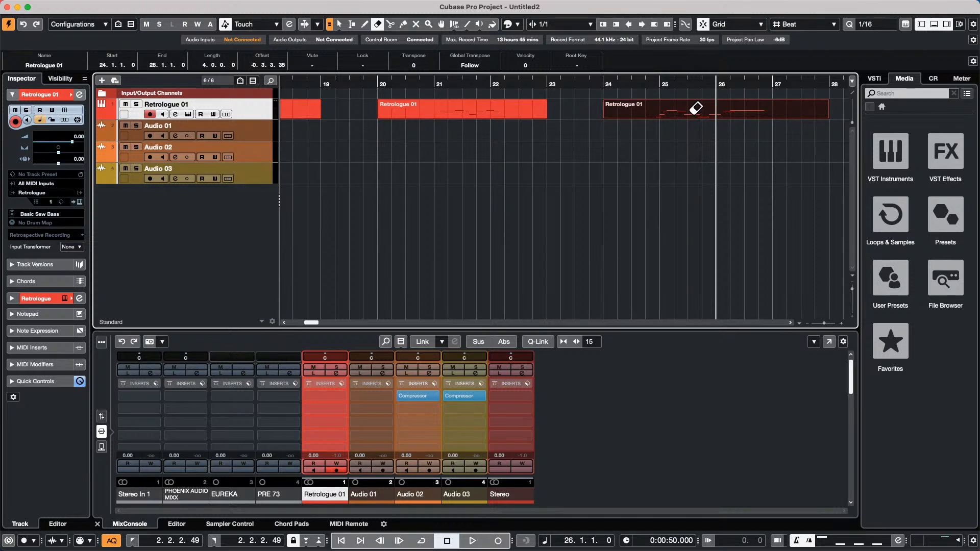
# - Erase the bar 24–28 part, switch off precount, and close the transport options unchanged
pyautogui.click(694, 109)
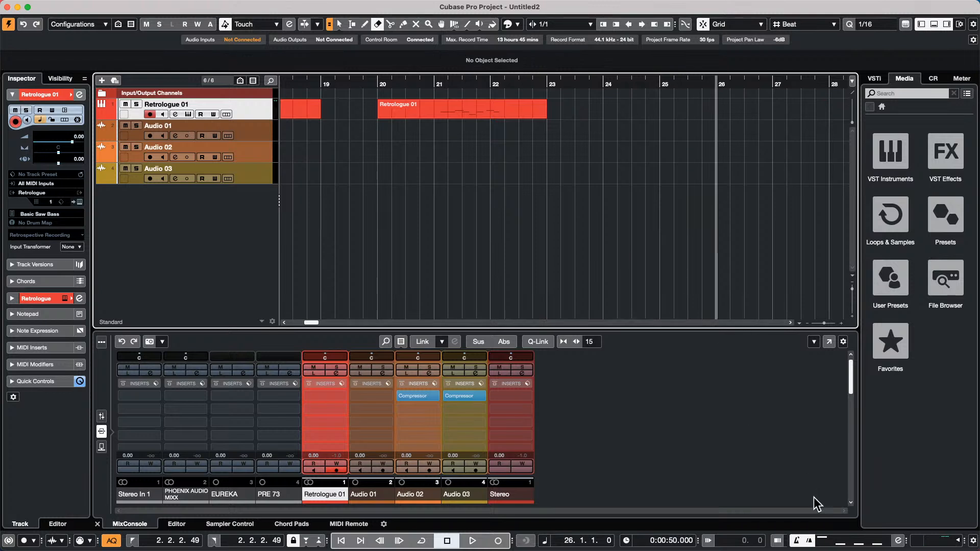
pyautogui.click(809, 540)
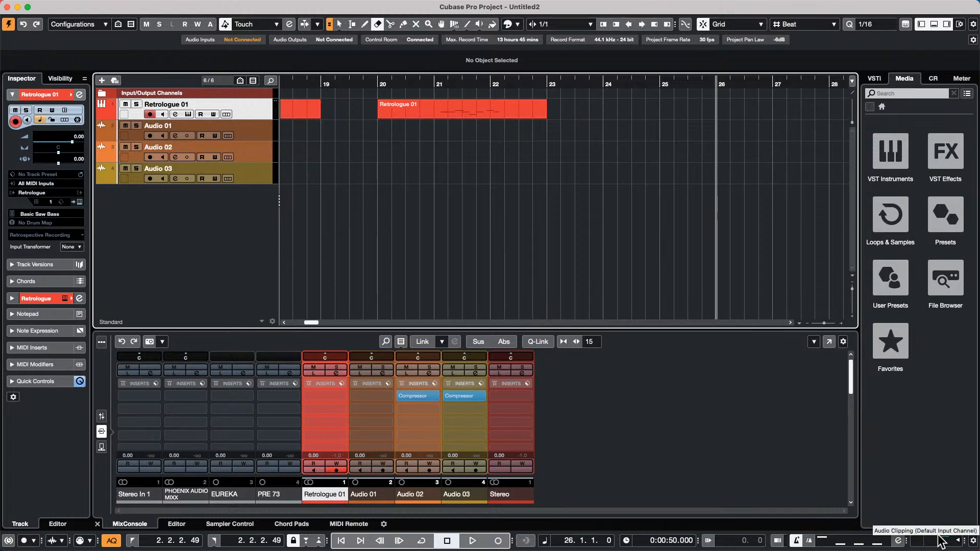
pyautogui.click(973, 540)
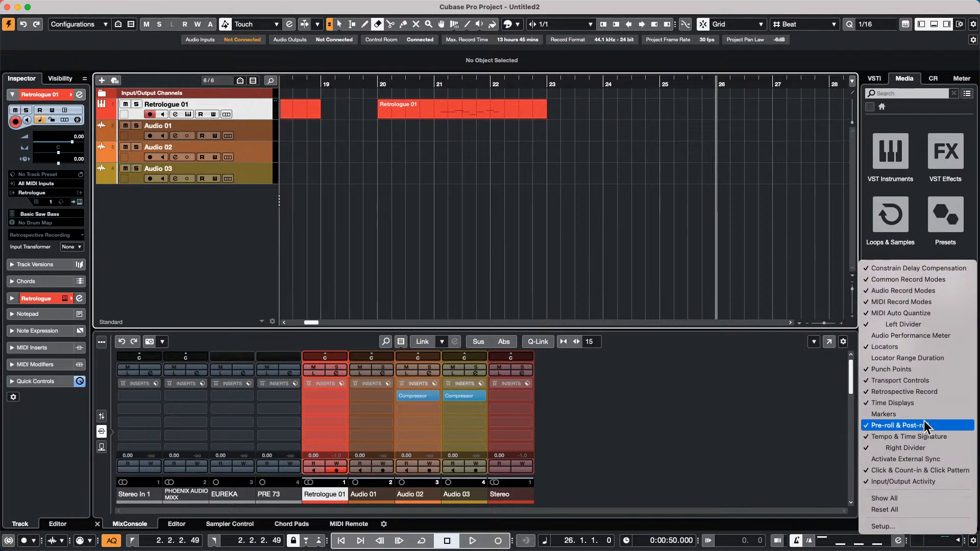
pyautogui.click(759, 422)
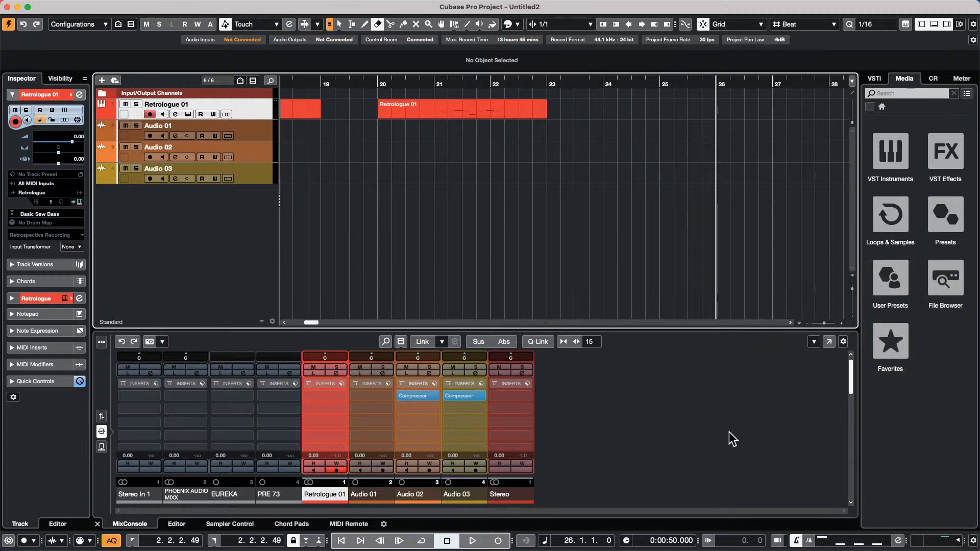
# - Turn on a one-bar pre-roll and record a short Retrologue 01 part at bar 26
pyautogui.click(709, 540)
pyautogui.scroll(2, 723, 542)
pyautogui.scroll(-2, 725, 545)
pyautogui.press('space')
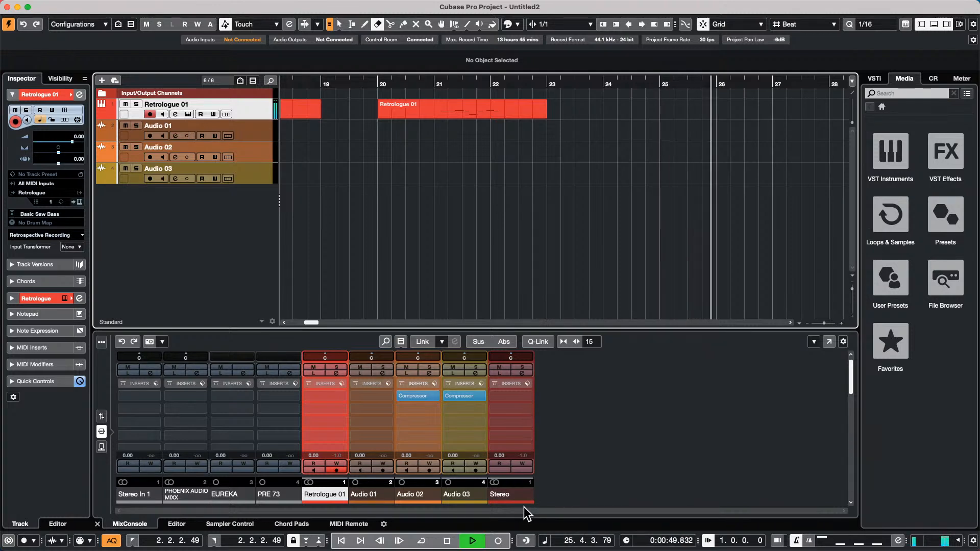
pyautogui.press('KP_Multiply')
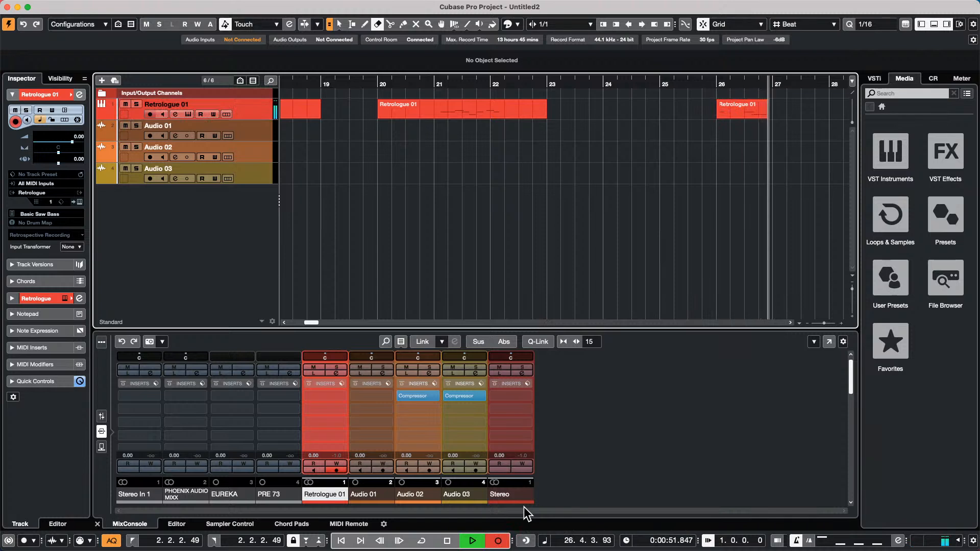
pyautogui.press('space')
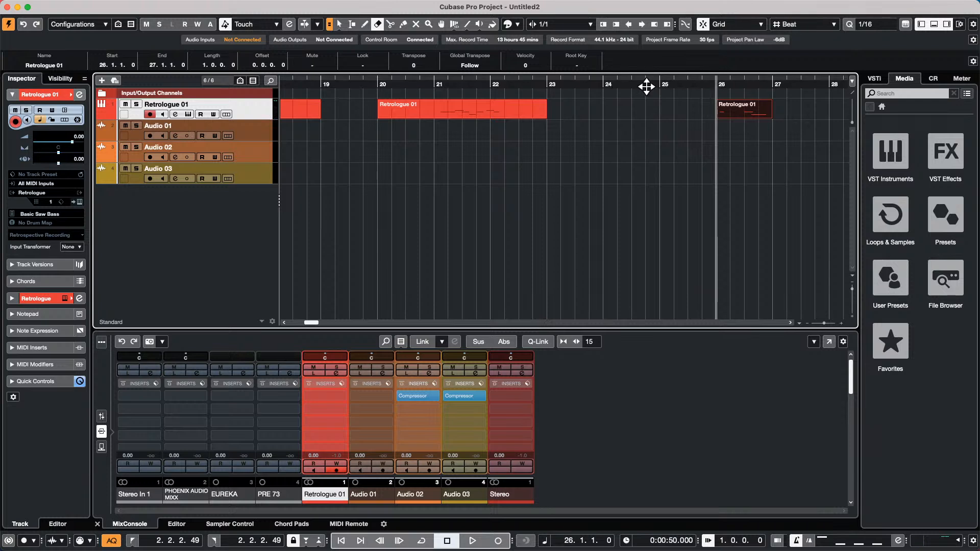
# - Zoom out to show bars 1 to 31 and deactivate Pre-roll in the transport
pyautogui.moveTo(720, 79); pyautogui.dragTo(712, 65)
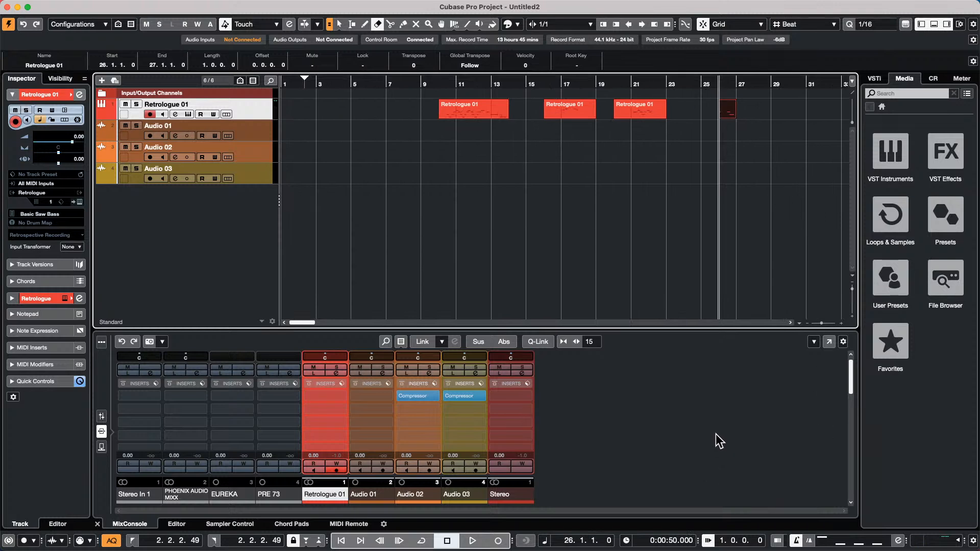
pyautogui.click(710, 541)
# - Open and activate 'jump off.cpr' from Recent Projects, zooming in on its Futurechill beat
pyautogui.press('Home')
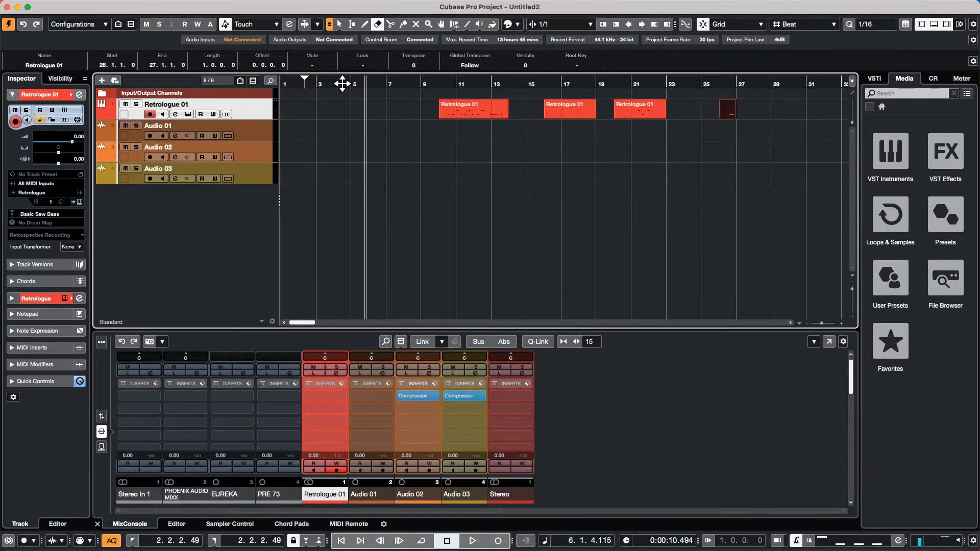
pyautogui.click(69, 6)
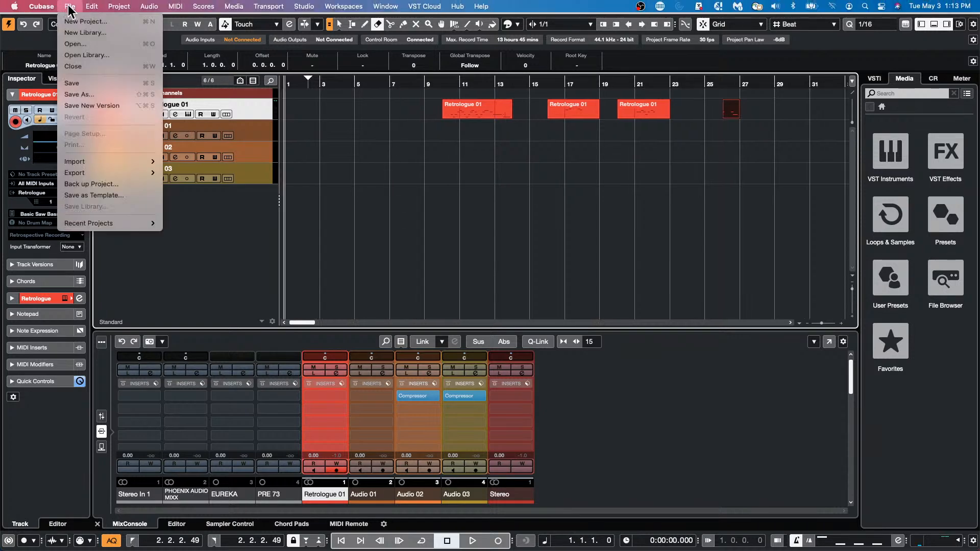
pyautogui.moveTo(102, 231)
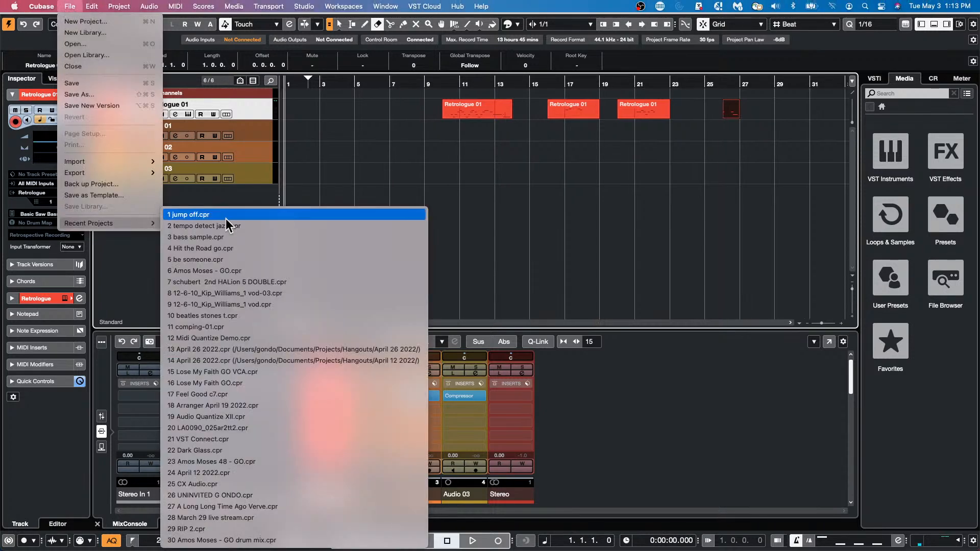
pyautogui.click(226, 215)
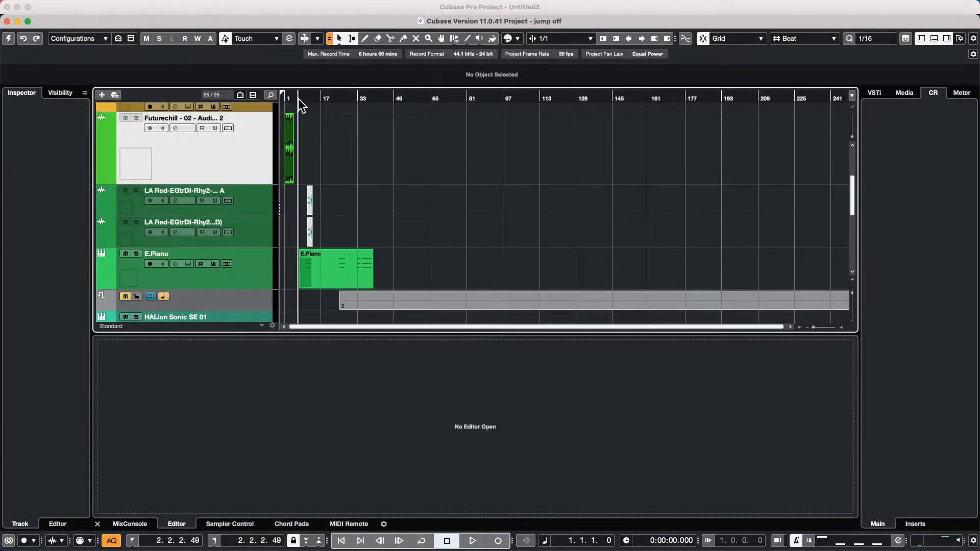
pyautogui.click(8, 39)
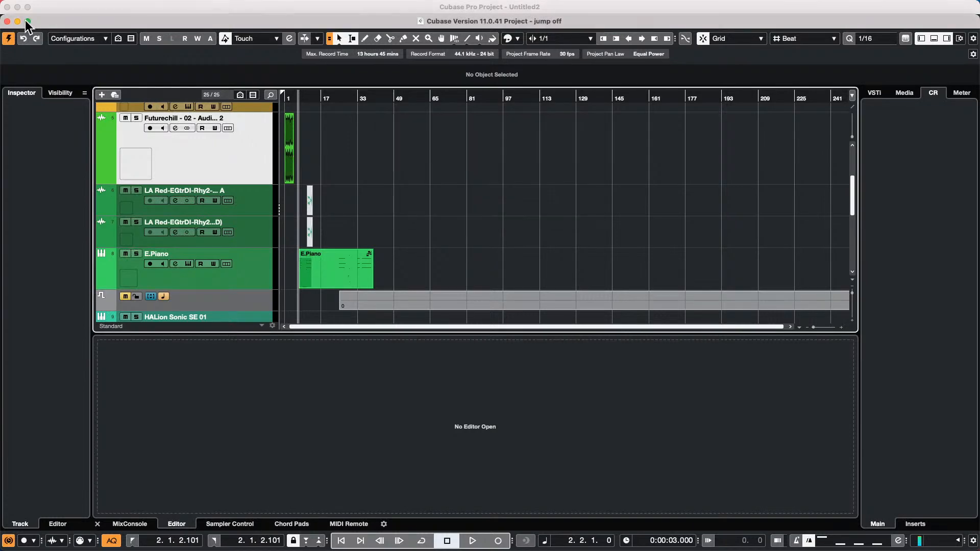
pyautogui.moveTo(317, 96); pyautogui.dragTo(155, 136)
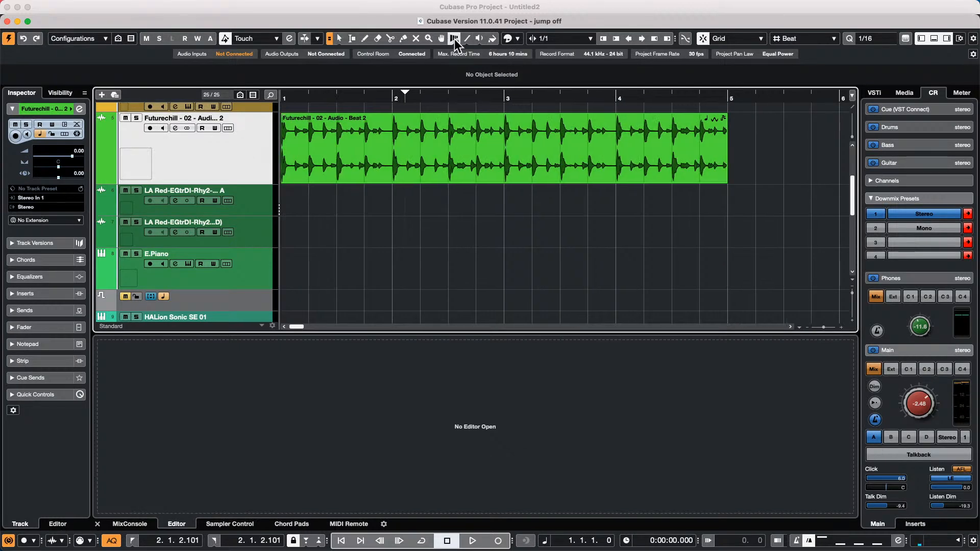
# - Switch the Time Warp tool to Free Warp mode and select the Futurechill beat event
pyautogui.click(455, 40)
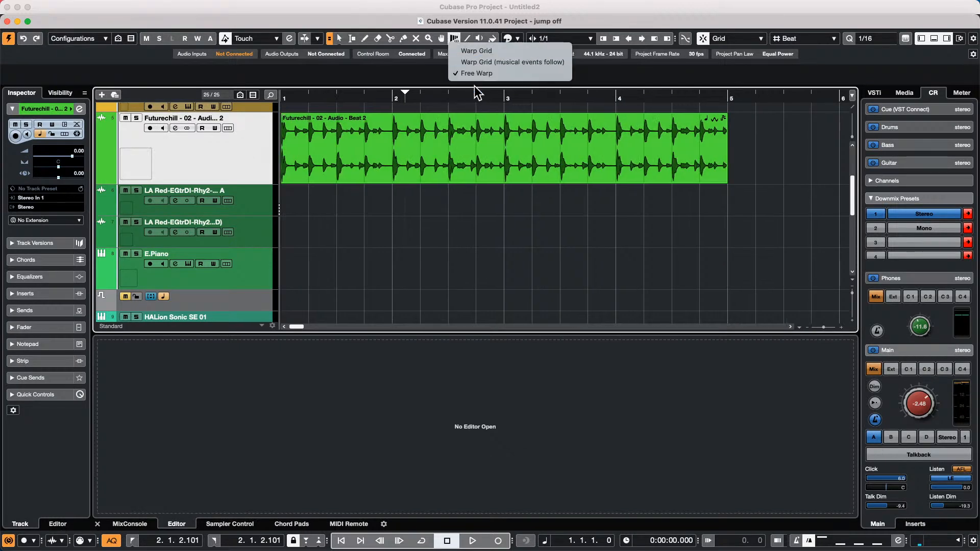
pyautogui.click(484, 74)
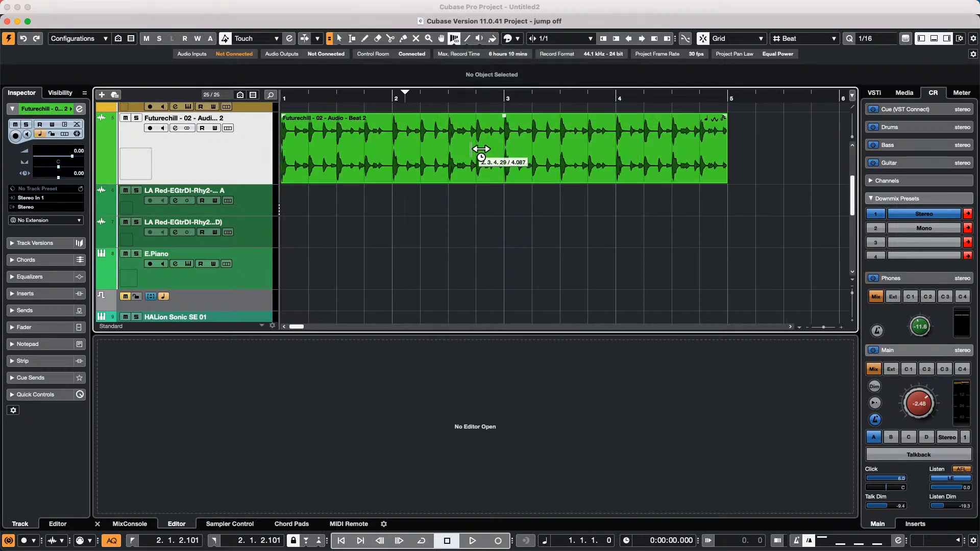
pyautogui.click(515, 149)
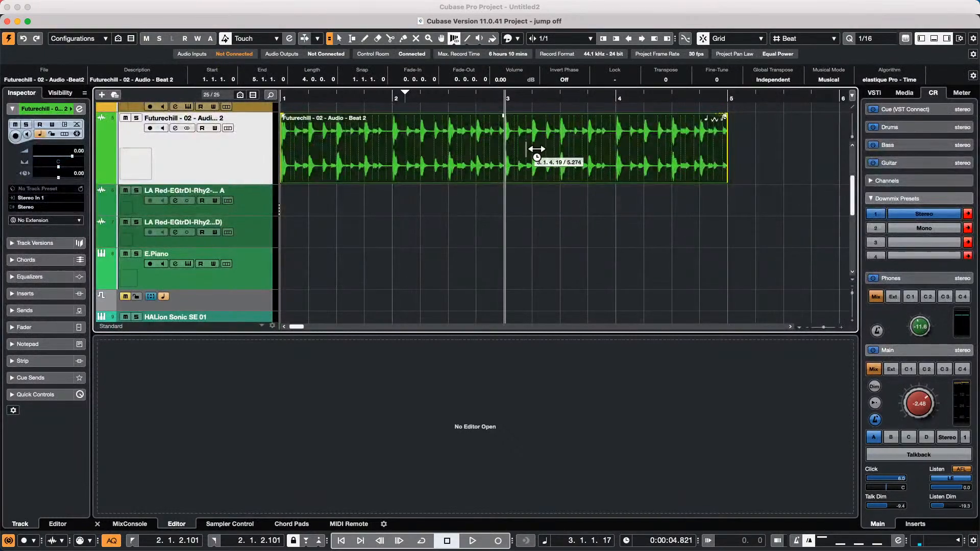
# - Add six warp markers along the beat across bar 3, each reading 1.00
pyautogui.click(556, 148)
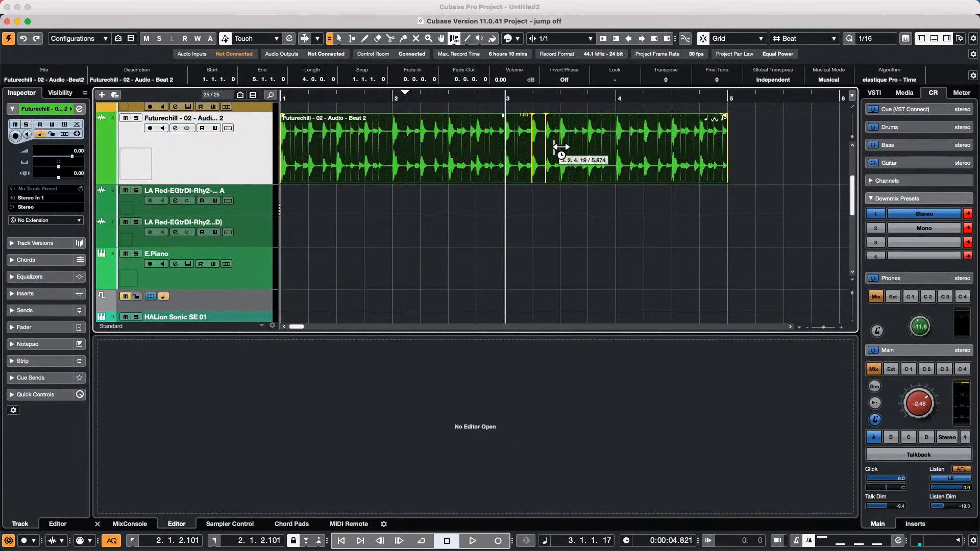
pyautogui.click(560, 147)
pyautogui.click(574, 146)
pyautogui.click(582, 145)
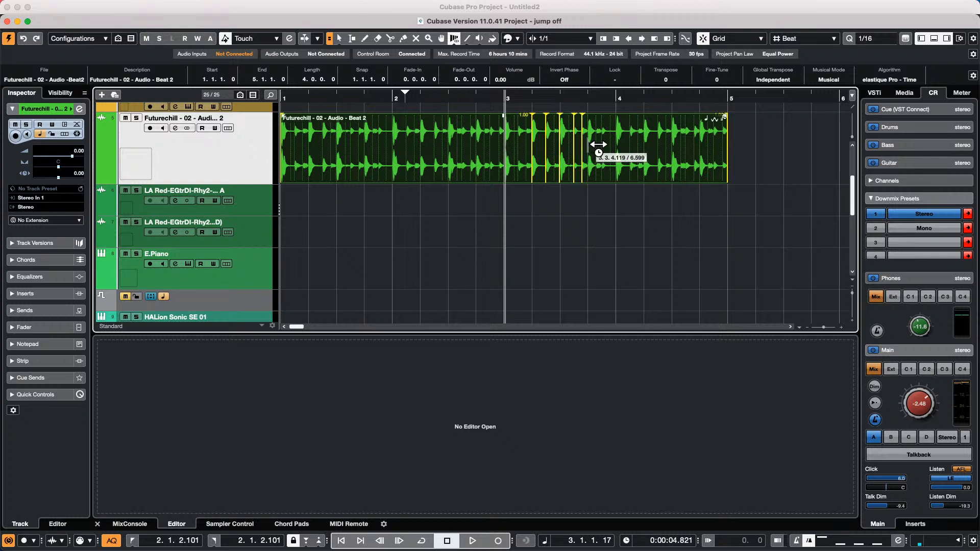
pyautogui.click(626, 147)
pyautogui.click(610, 146)
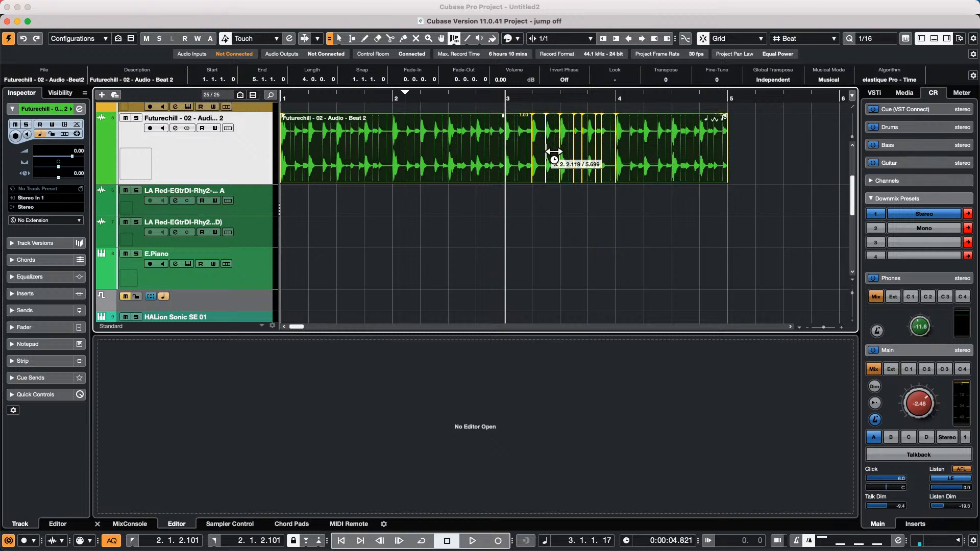
pyautogui.click(543, 95)
# - Zoom in and drag four warp markers, giving stretch factors 0.90, 1.38, 0.73, 1.17 and 0.91
pyautogui.press('h')
pyautogui.press('h')
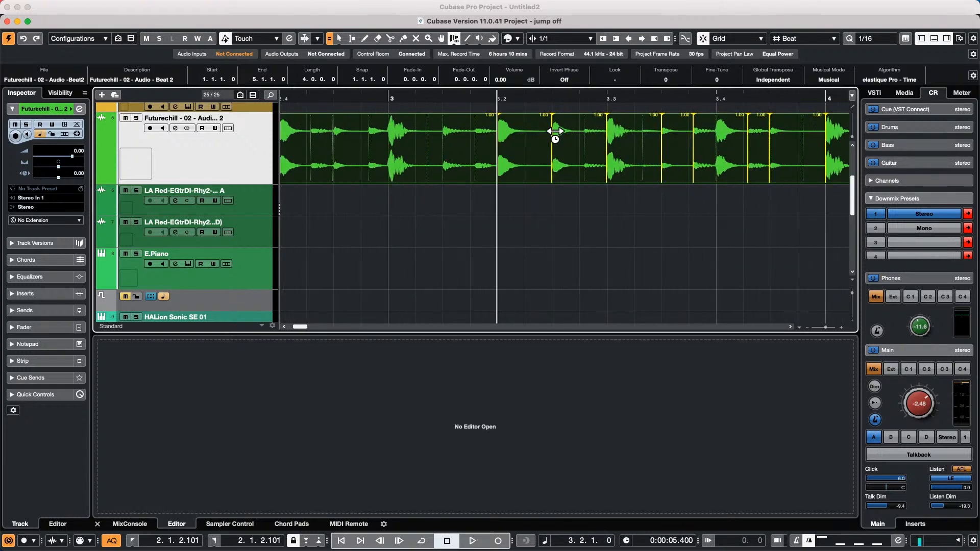
pyautogui.moveTo(616, 161); pyautogui.dragTo(610, 162)
pyautogui.moveTo(702, 170); pyautogui.dragTo(710, 169)
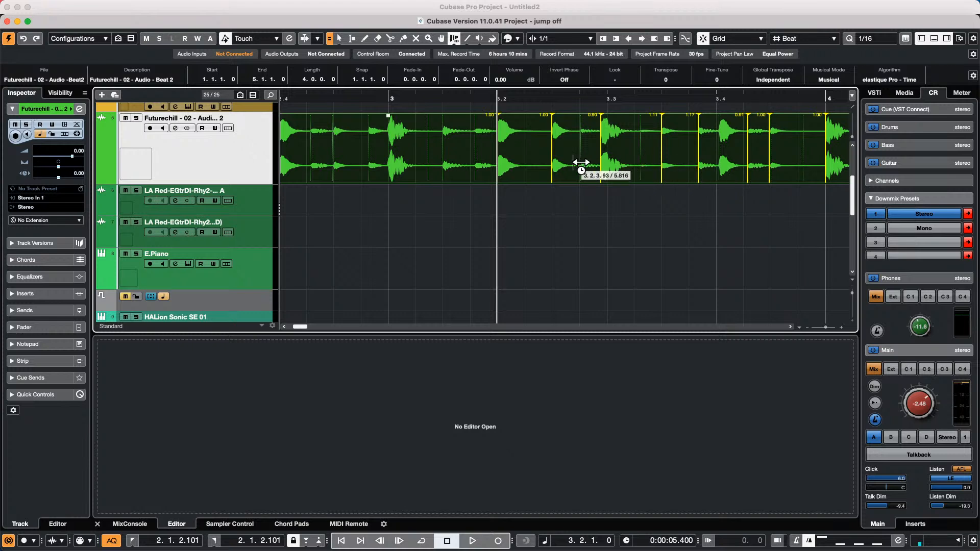
pyautogui.moveTo(562, 164); pyautogui.dragTo(553, 163)
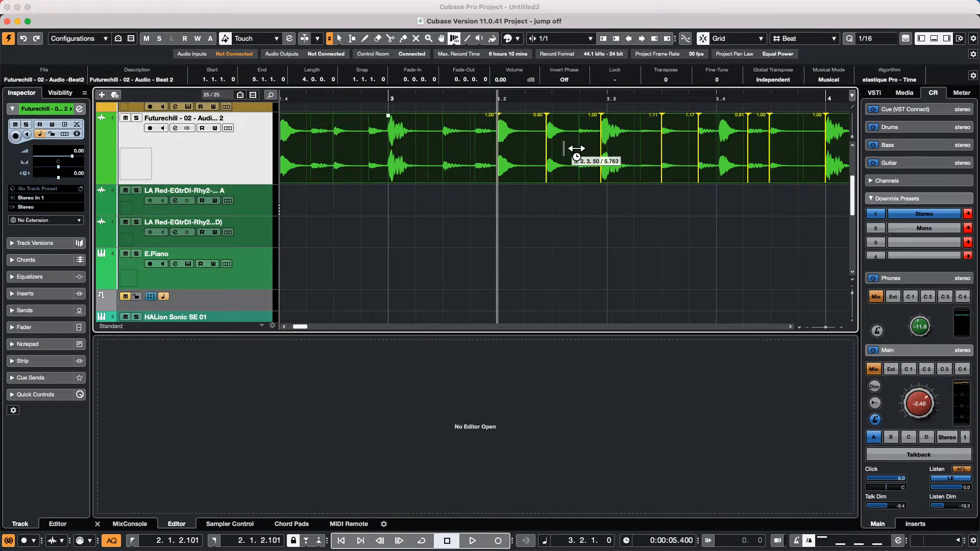
pyautogui.moveTo(610, 161)
pyautogui.mouseDown()
pyautogui.moveTo(638, 159)
pyautogui.moveTo(579, 158)
pyautogui.moveTo(633, 164)
pyautogui.mouseUp()
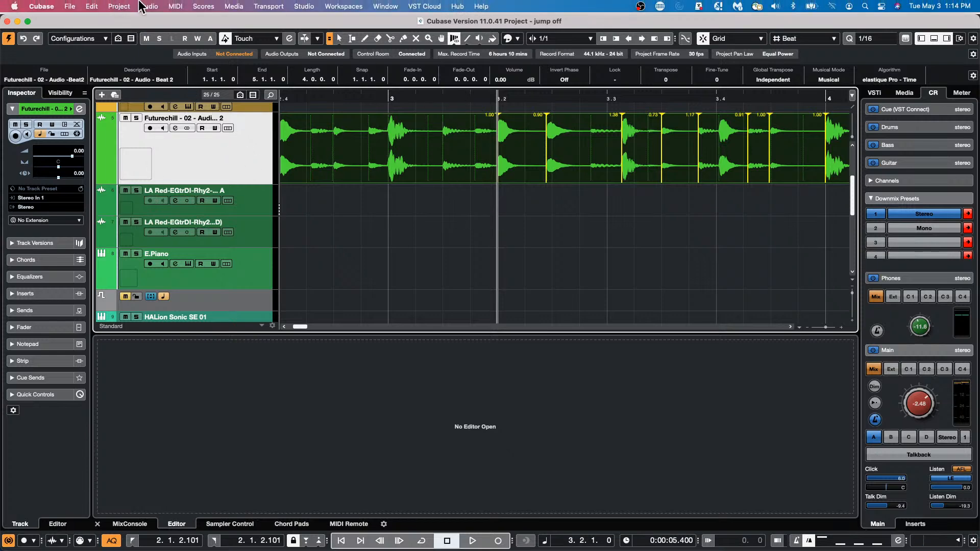
# - Bounce the selection, replacing the event with new audio file 'Futurechill-02-Audio-Beat2-02'
pyautogui.click(159, 6)
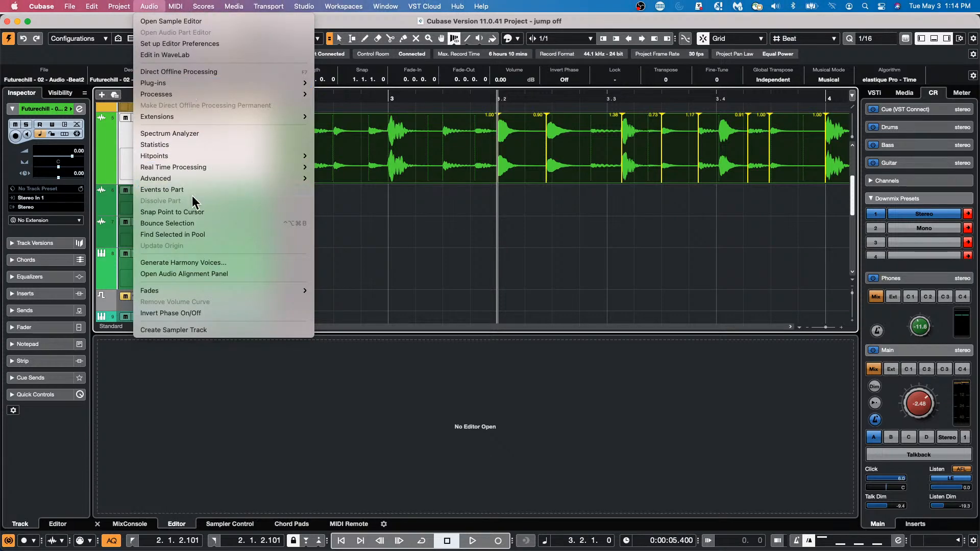
pyautogui.click(195, 223)
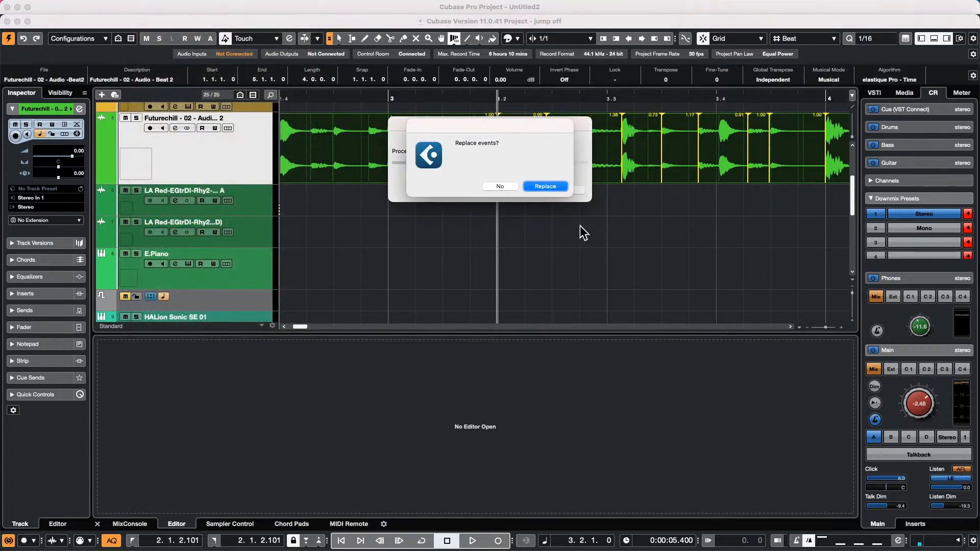
pyautogui.click(559, 185)
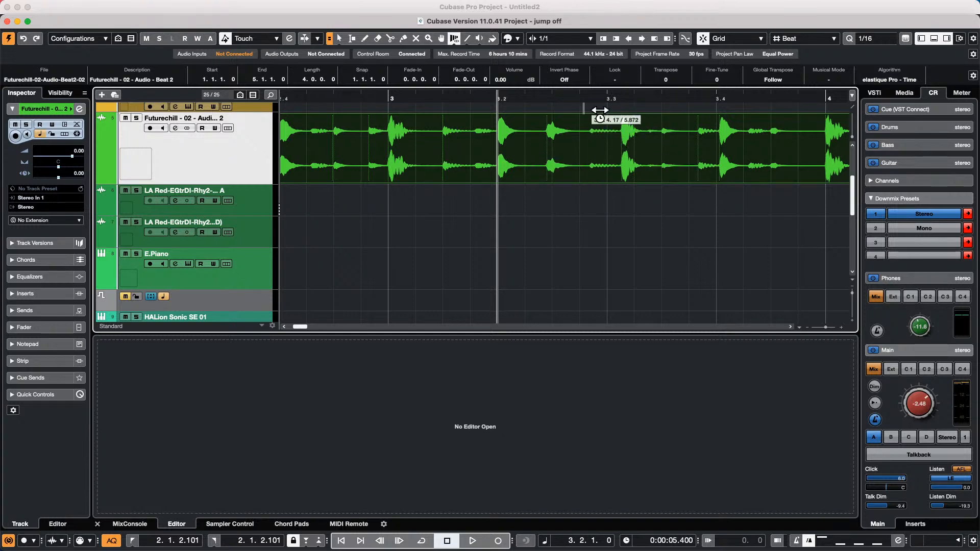
# - Undo the bounce, restoring the original Futurechill Beat 2 event with its warp markers
pyautogui.click(638, 119)
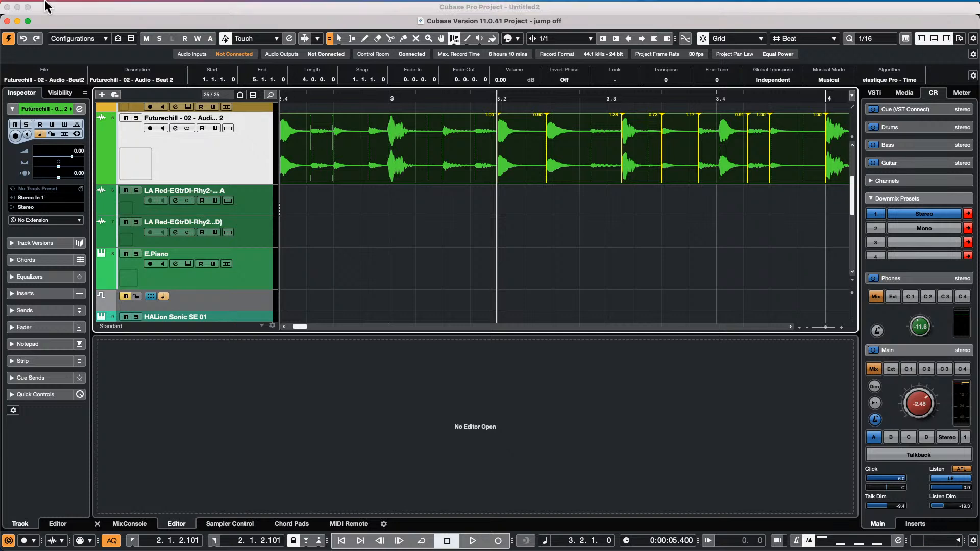
pyautogui.click(70, 6)
pyautogui.moveTo(104, 160)
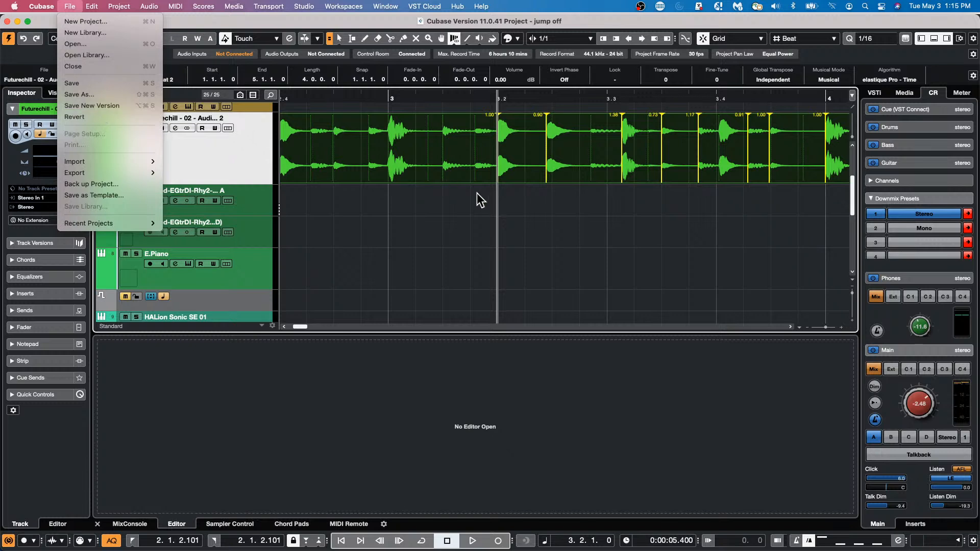
# - Close the File menu without choosing any command
pyautogui.press('super+n')
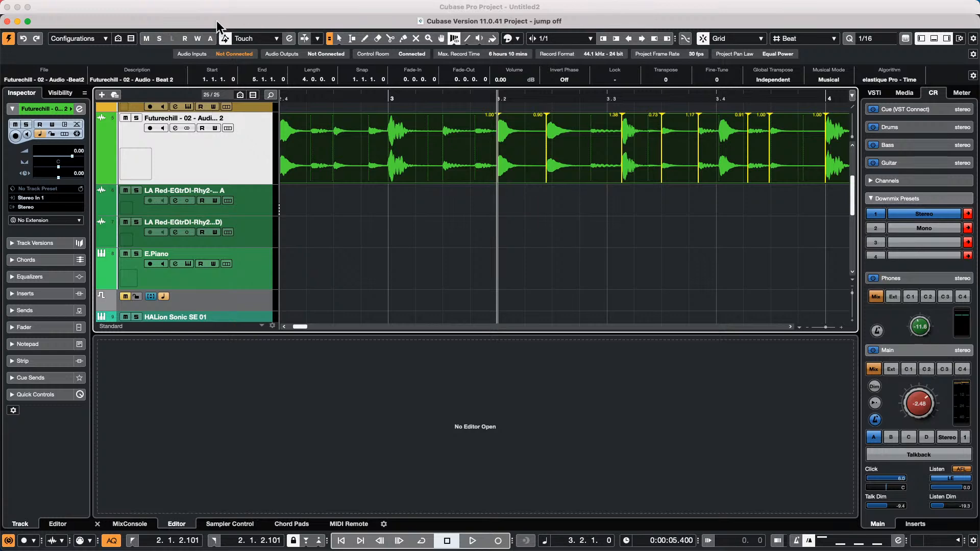
# - Maximise the project window using the green zoom button in its title bar
pyautogui.click(28, 20)
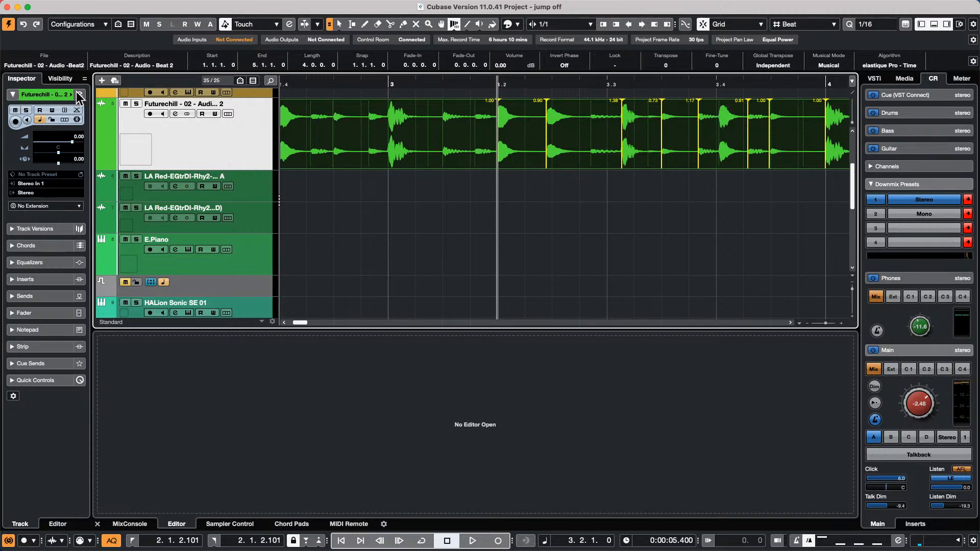
# - Look through the Edit and File menus, then close them without choosing anything
pyautogui.click(92, 6)
pyautogui.moveTo(70, 6)
pyautogui.click(295, 152)
# - Load the Frequency EQ into an insert slot of the beat track's channel settings
pyautogui.click(80, 94)
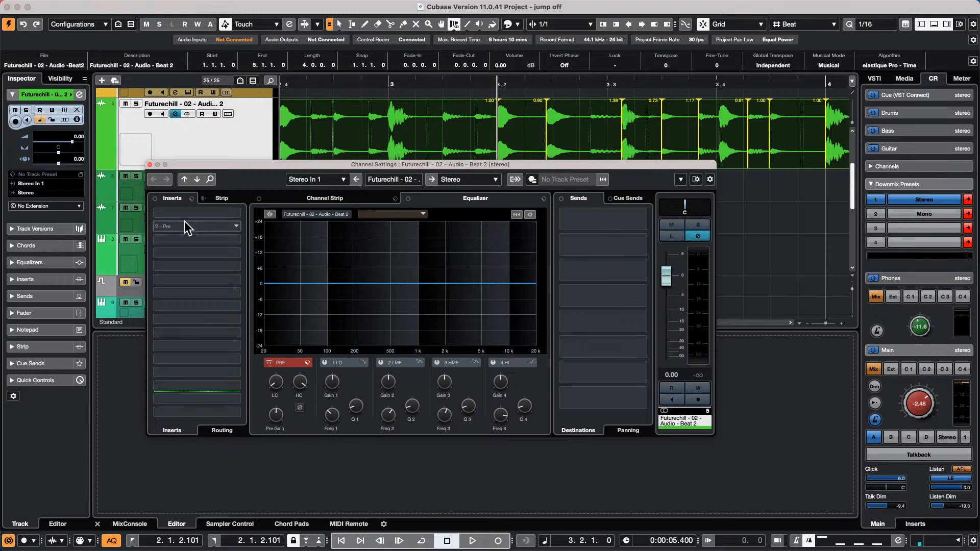
pyautogui.click(235, 227)
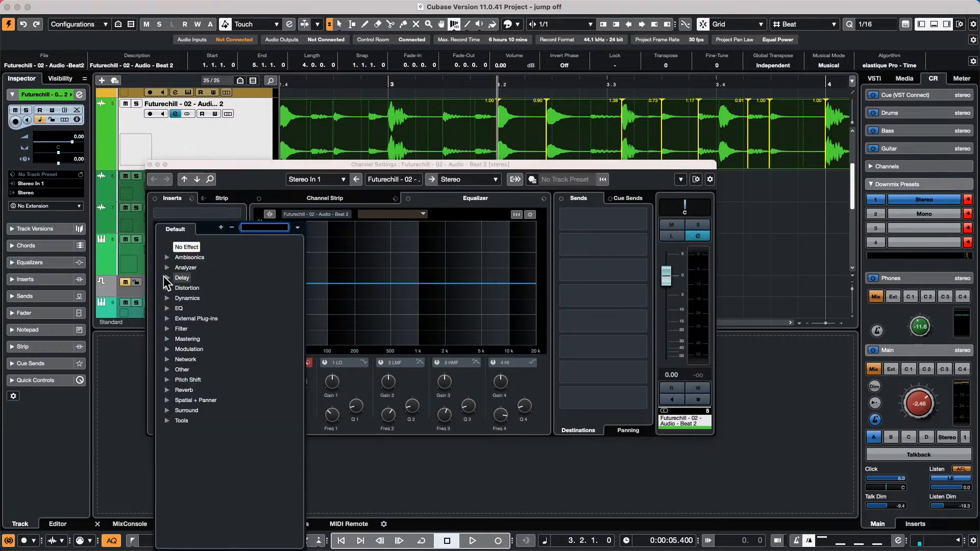
pyautogui.click(167, 309)
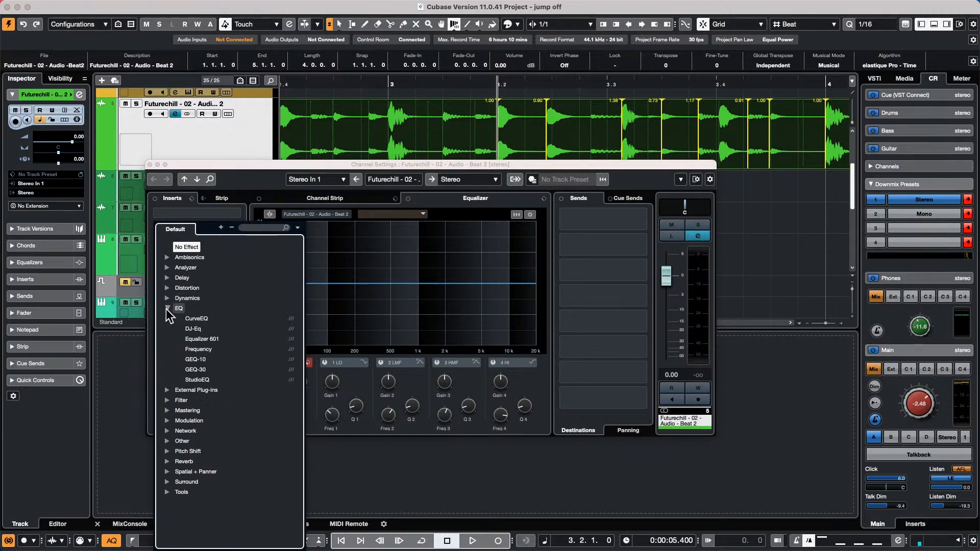
pyautogui.click(213, 350)
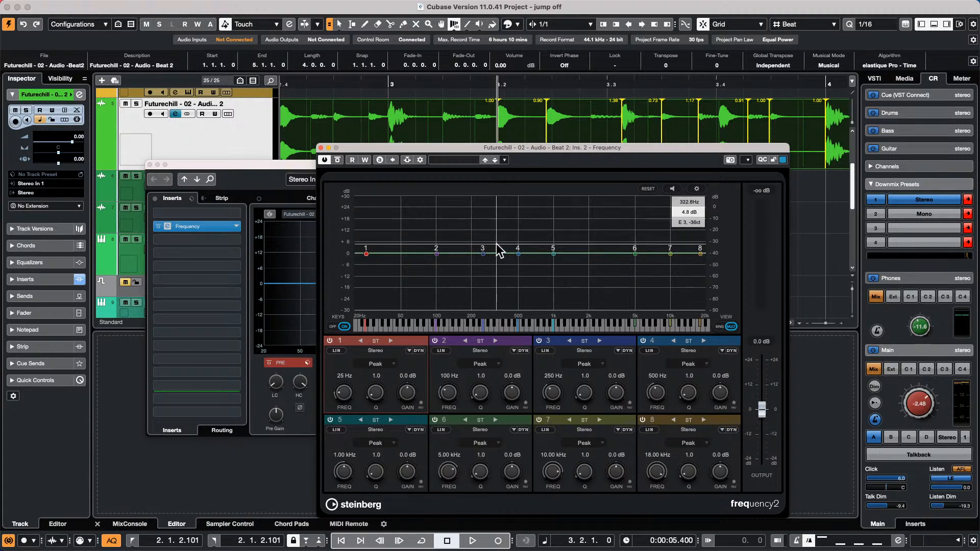
pyautogui.click(320, 148)
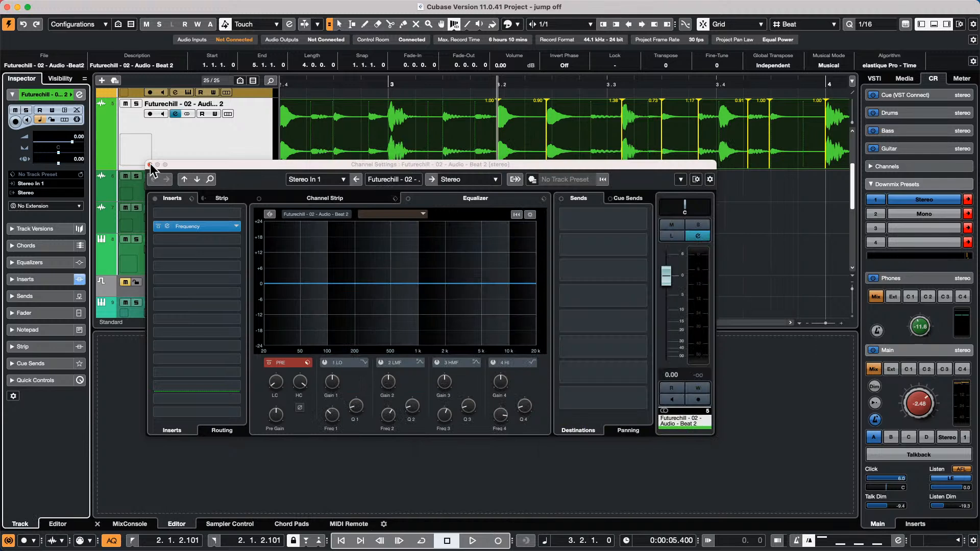
# - Close the Futurechill Beat 2 channel settings window
pyautogui.click(149, 164)
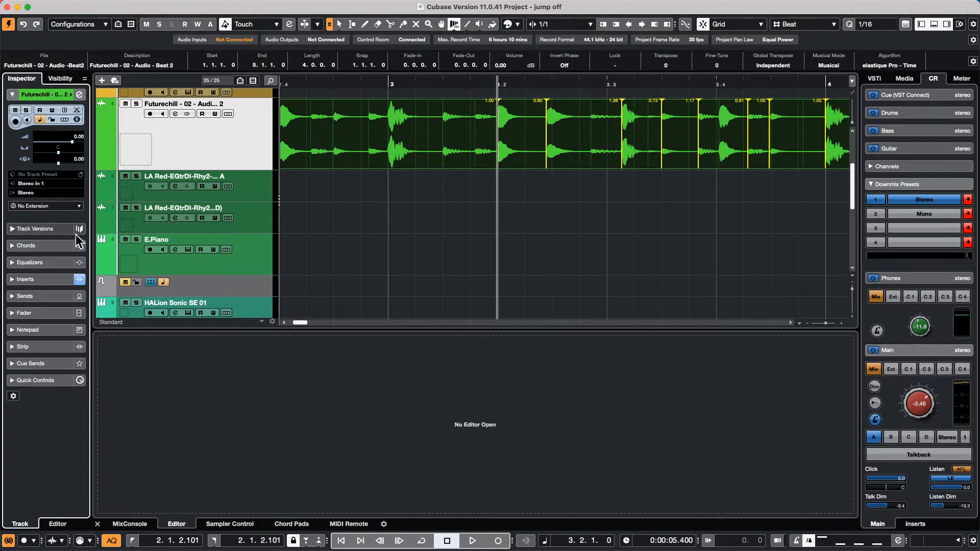
# - Select and solo the rhodes track with the playback position at bar 6
pyautogui.click(427, 83)
pyautogui.moveTo(427, 83); pyautogui.dragTo(416, 48)
pyautogui.scroll(1, 296, 150)
pyautogui.scroll(3, 296, 151)
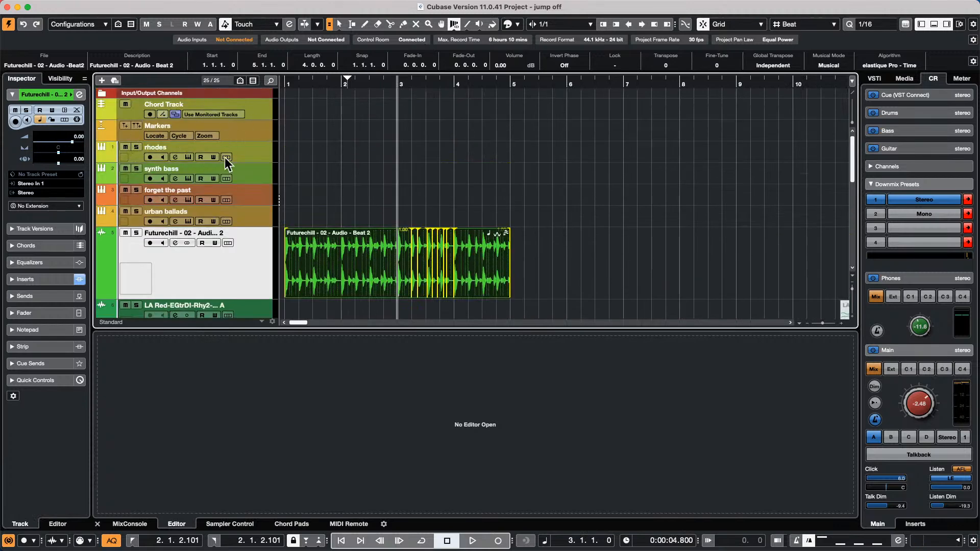
pyautogui.click(258, 147)
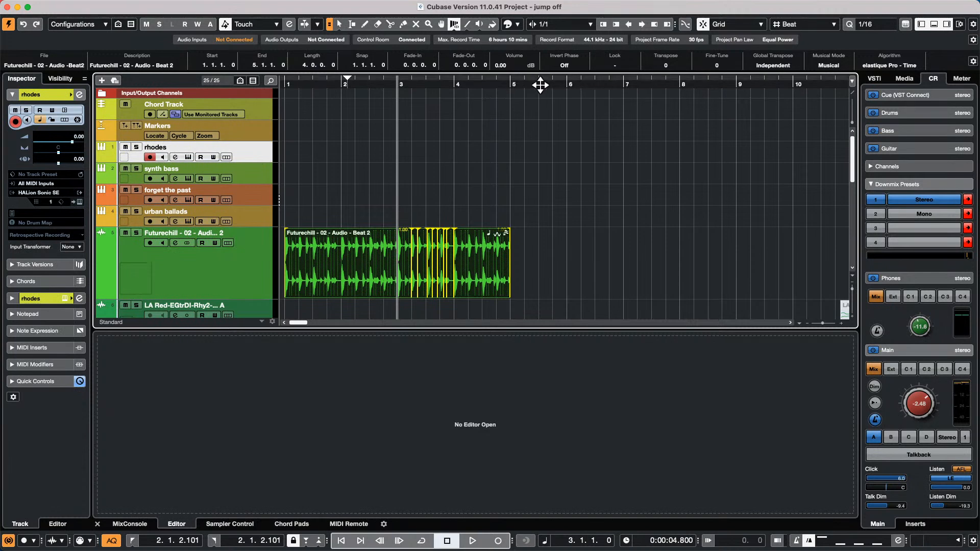
pyautogui.click(569, 85)
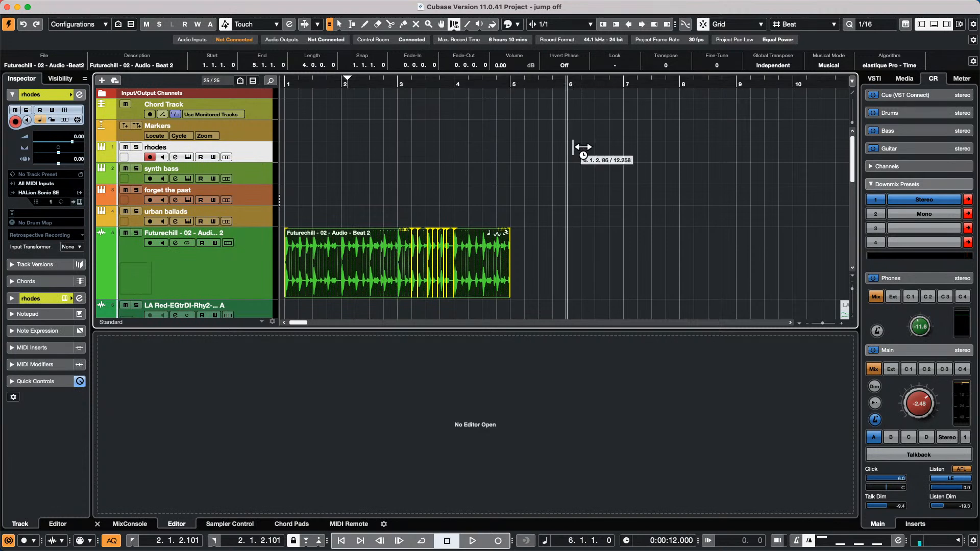
pyautogui.click(136, 147)
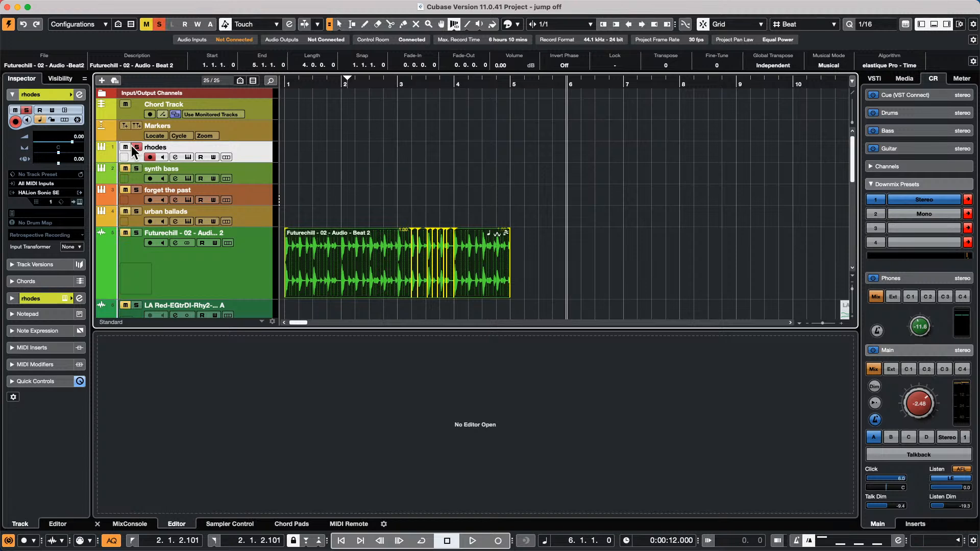
# - Record a short rhodes take, delete it, and start a fresh recording from bar 6
pyautogui.press('KP_Multiply')
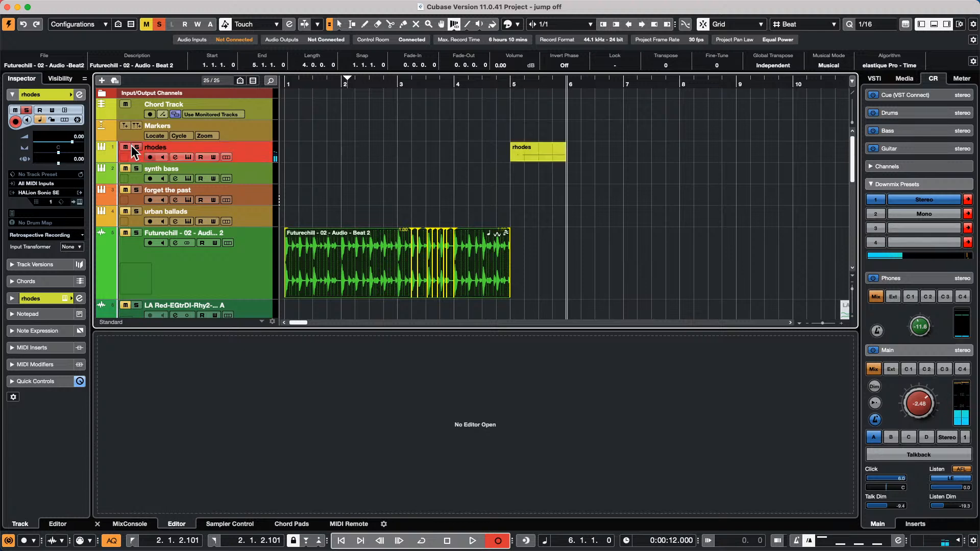
pyautogui.press('space')
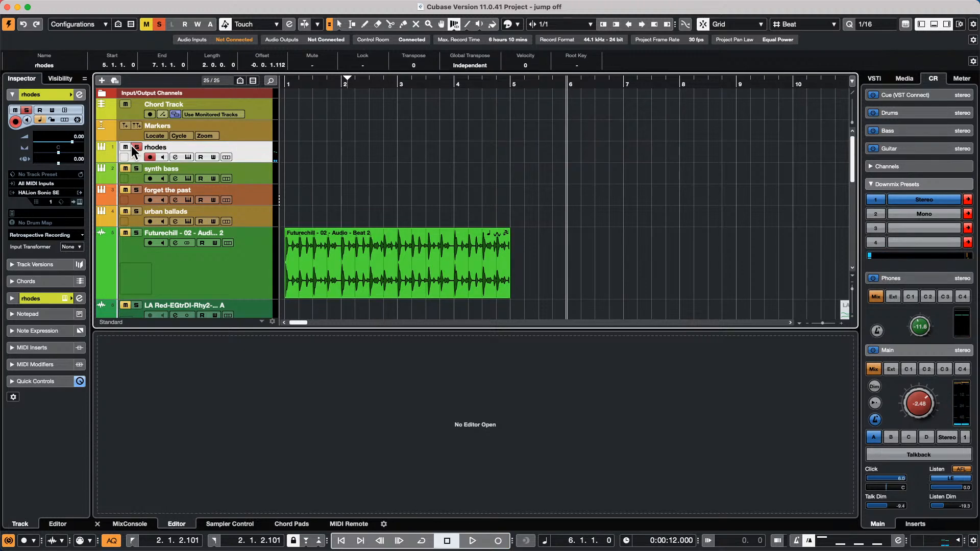
pyautogui.press('Delete')
pyautogui.press('KP_Multiply')
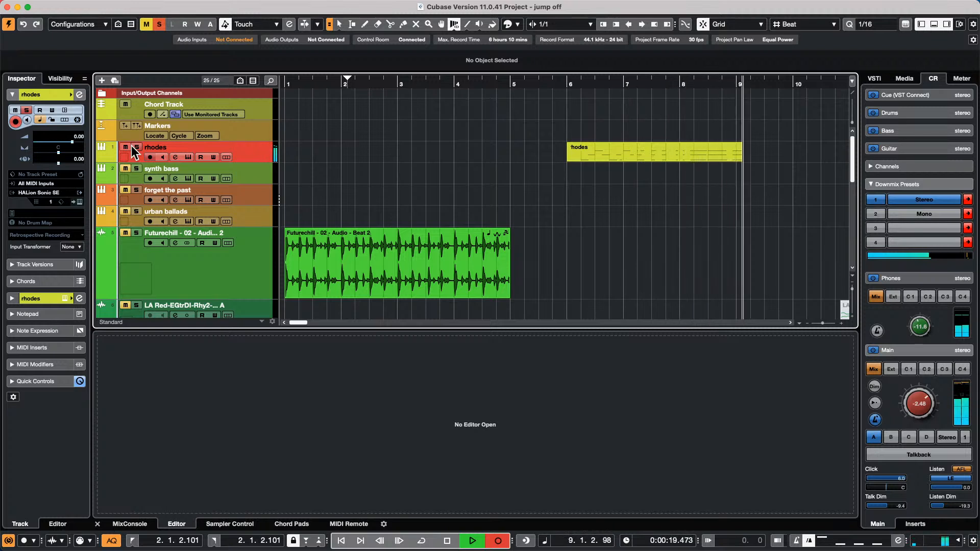
# - End the first rhodes take at bar 10, then record a second part from bar 10 to 12
pyautogui.press('space')
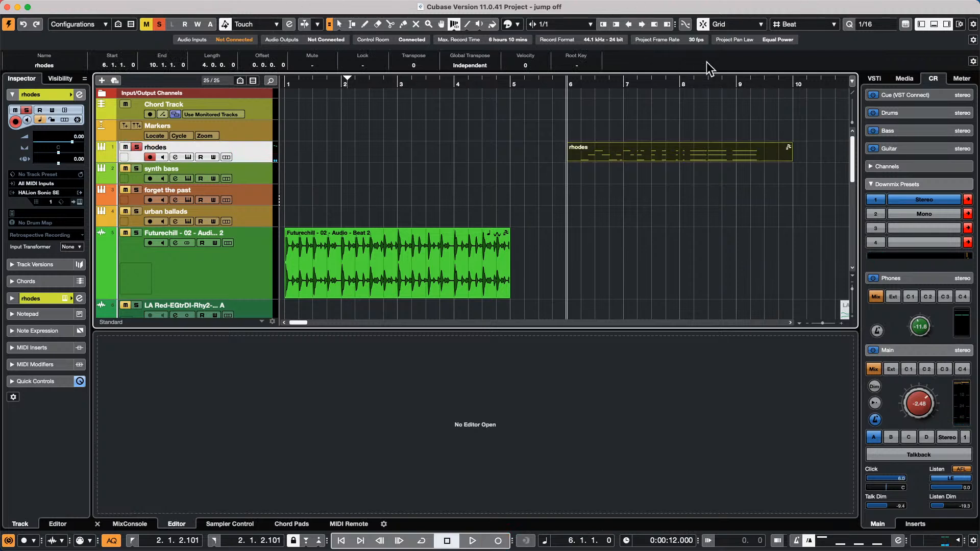
pyautogui.click(793, 83)
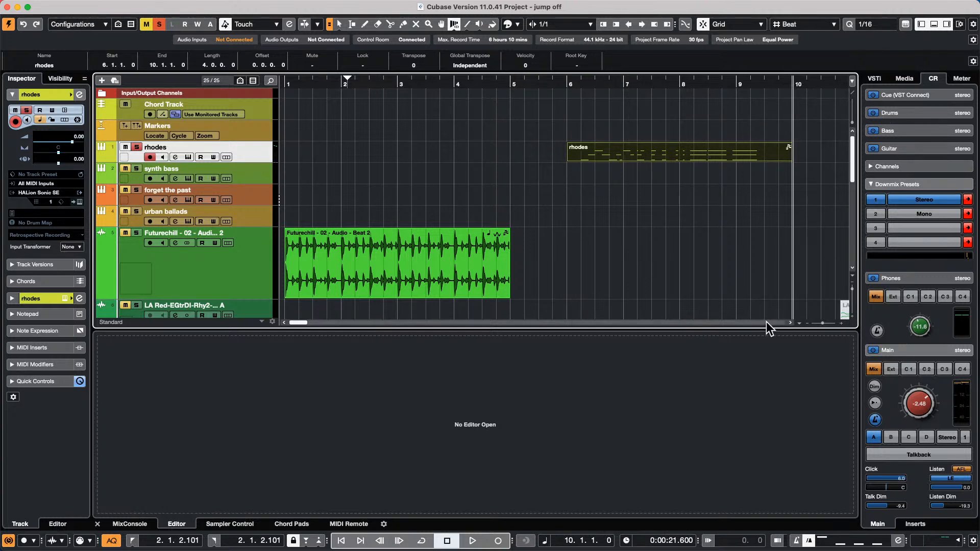
pyautogui.press('KP_Multiply')
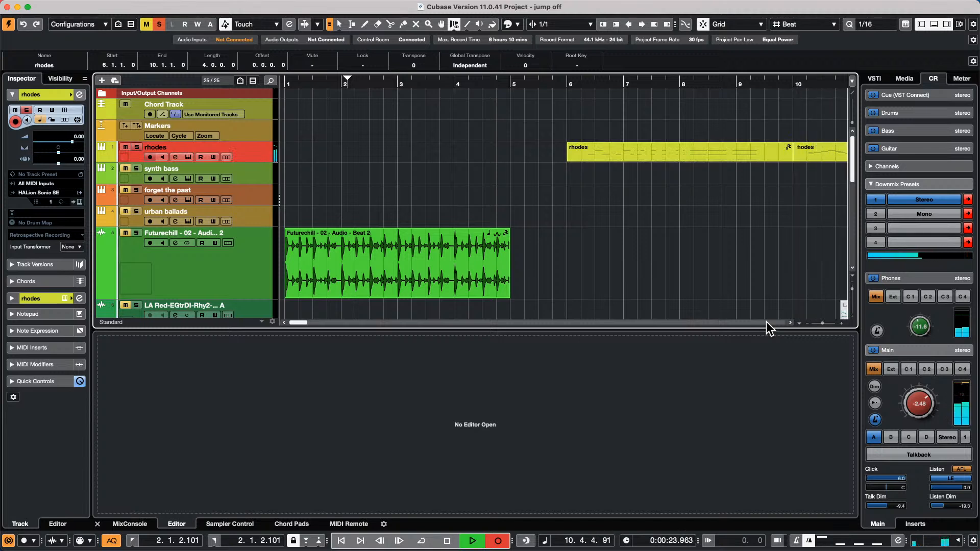
pyautogui.press('space')
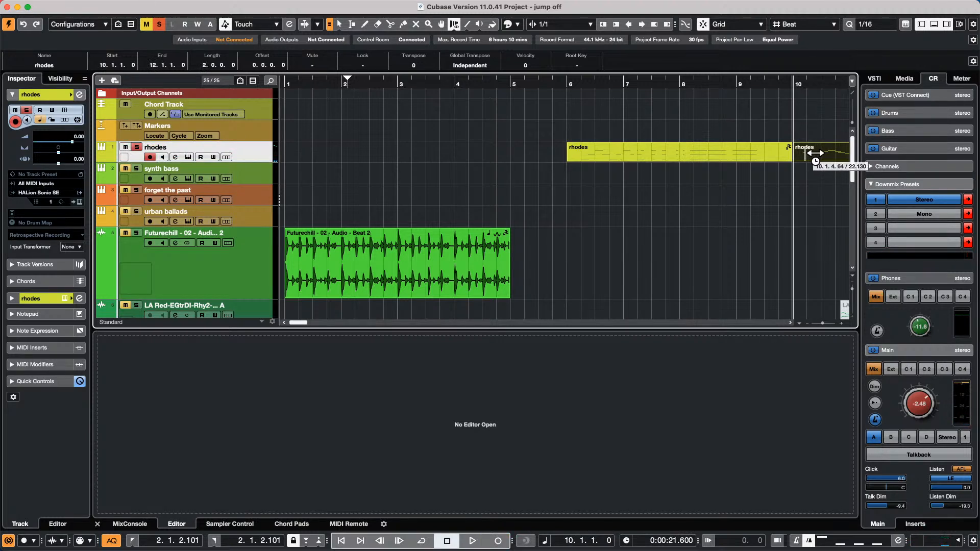
pyautogui.moveTo(814, 153); pyautogui.dragTo(751, 151)
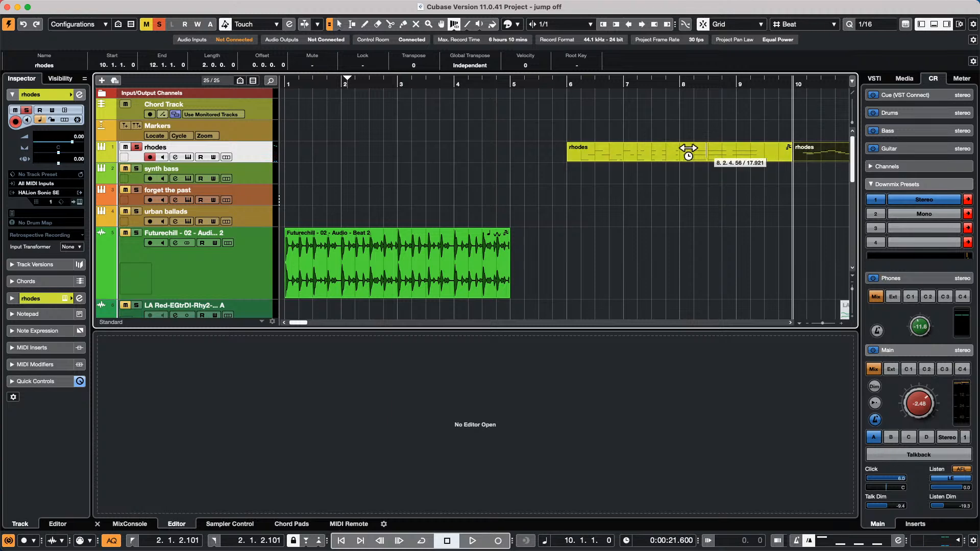
# - Select the first rhodes part, glance at the File menu, then show the MIDI Record Modes panel
pyautogui.press('1')
pyautogui.click(727, 158)
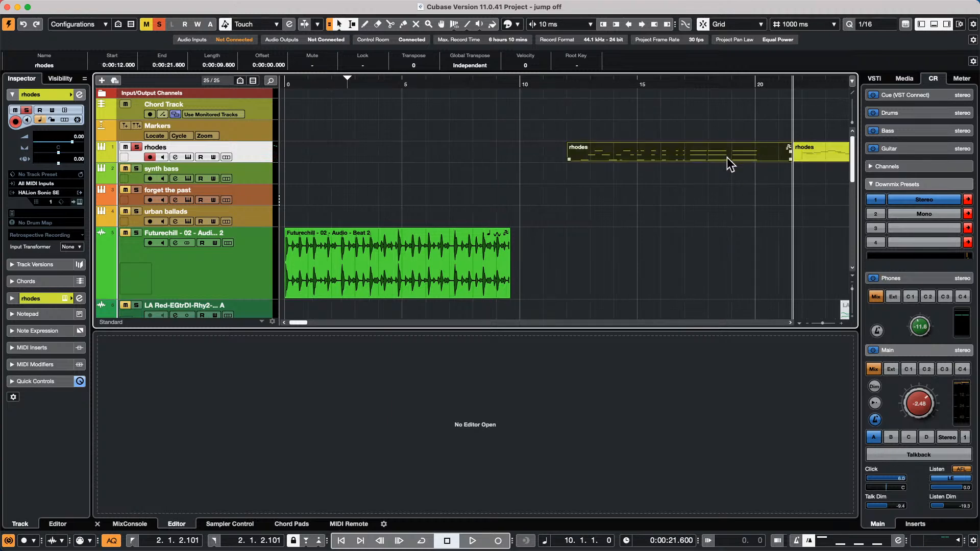
pyautogui.click(70, 6)
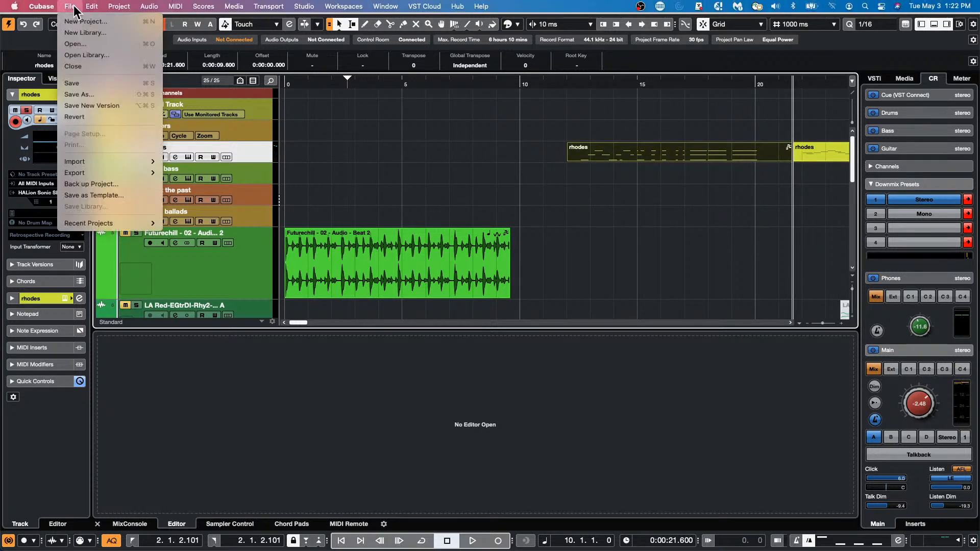
pyautogui.click(599, 198)
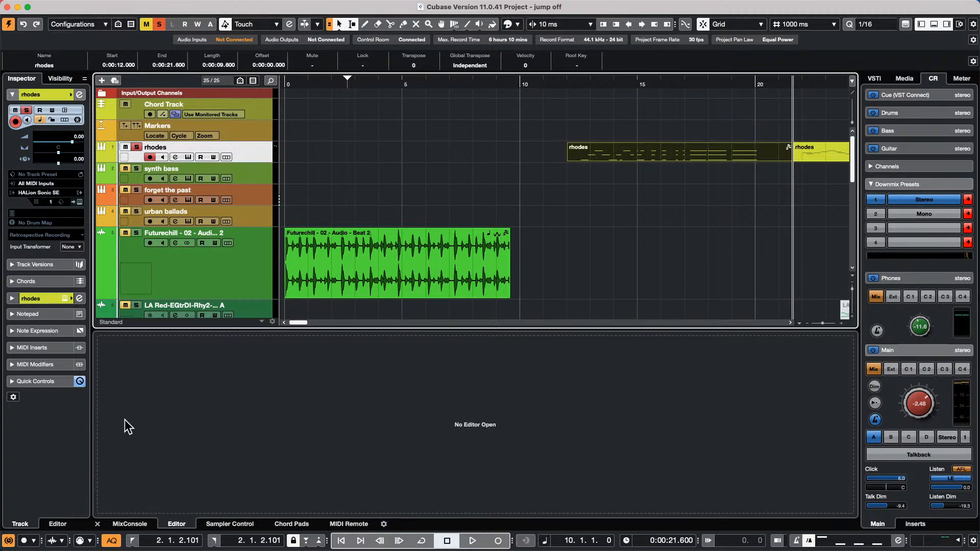
pyautogui.click(93, 540)
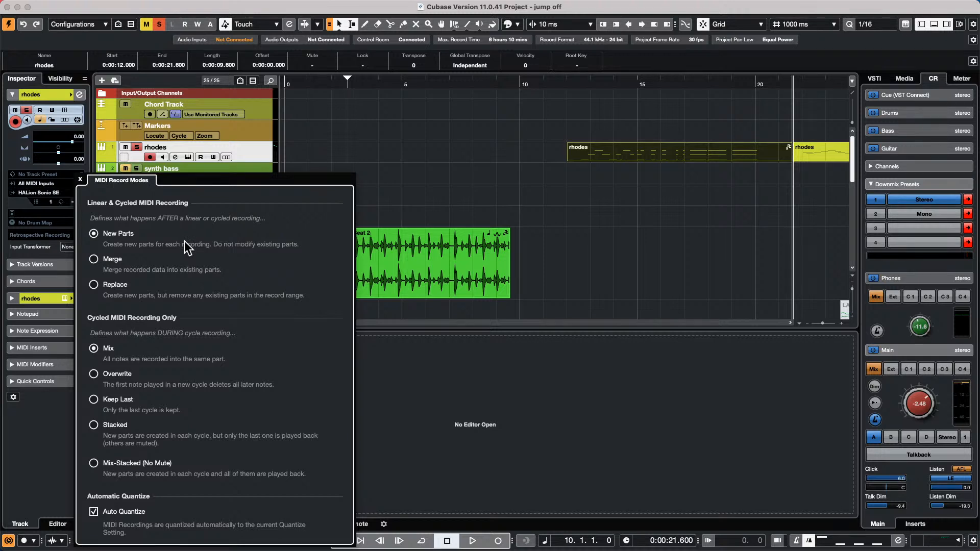
# - Dismiss the MIDI Record Modes popup, keeping New Parts, Mix and Auto Quantize
pyautogui.click(695, 213)
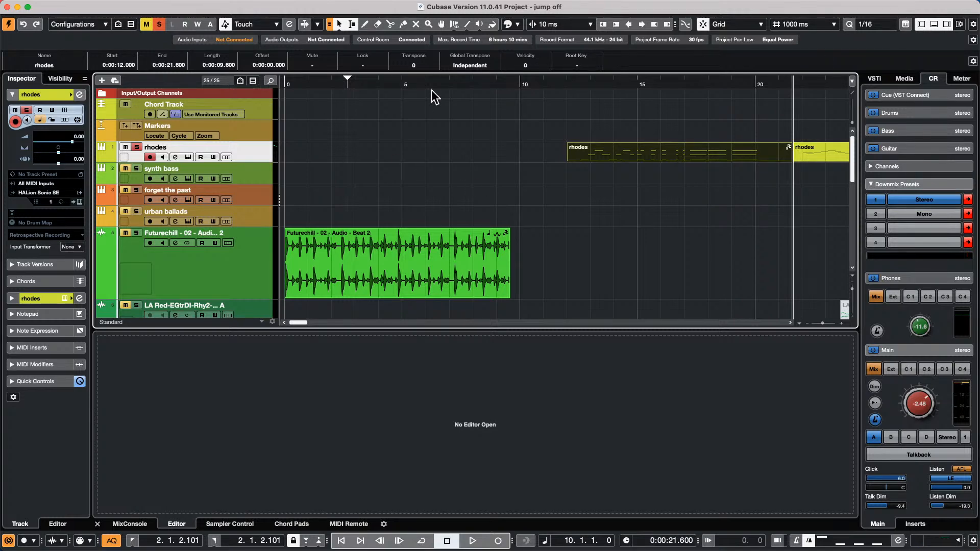
# - Rename the Audio 04 track to 'vox'
pyautogui.scroll(-5, 191, 203)
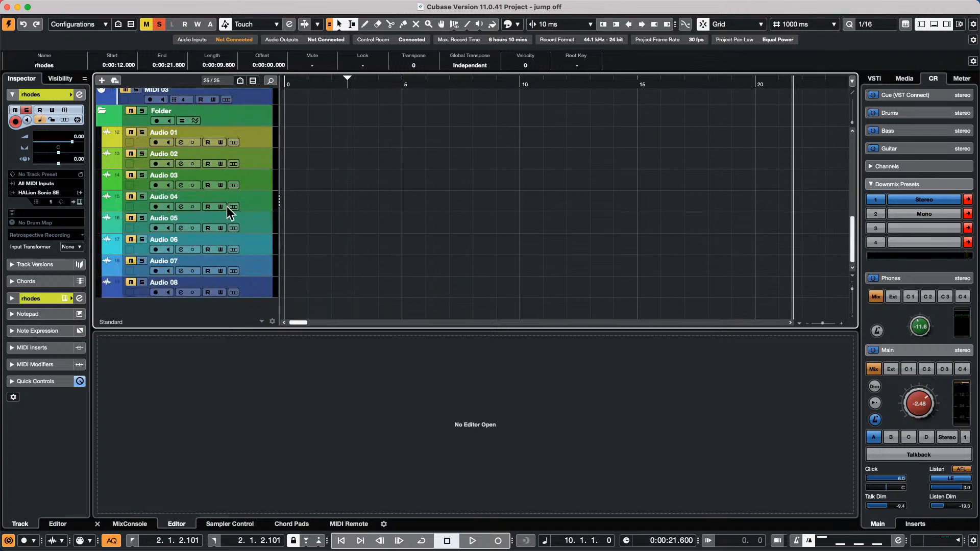
pyautogui.click(260, 203)
pyautogui.doubleClick(163, 196)
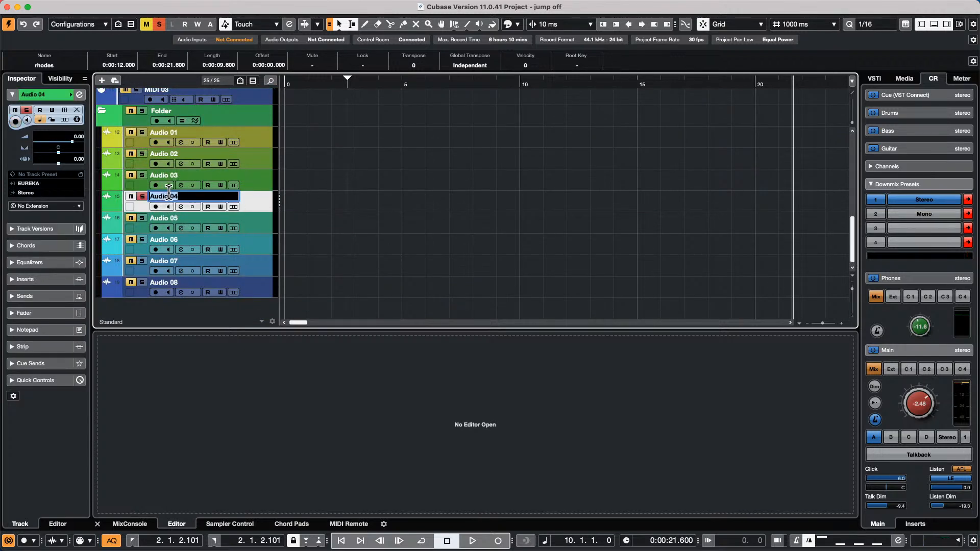
pyautogui.write('vox')
pyautogui.press('Return')
# - Add an FX channel for the selected vox track running REVelation
pyautogui.rightClick(259, 198)
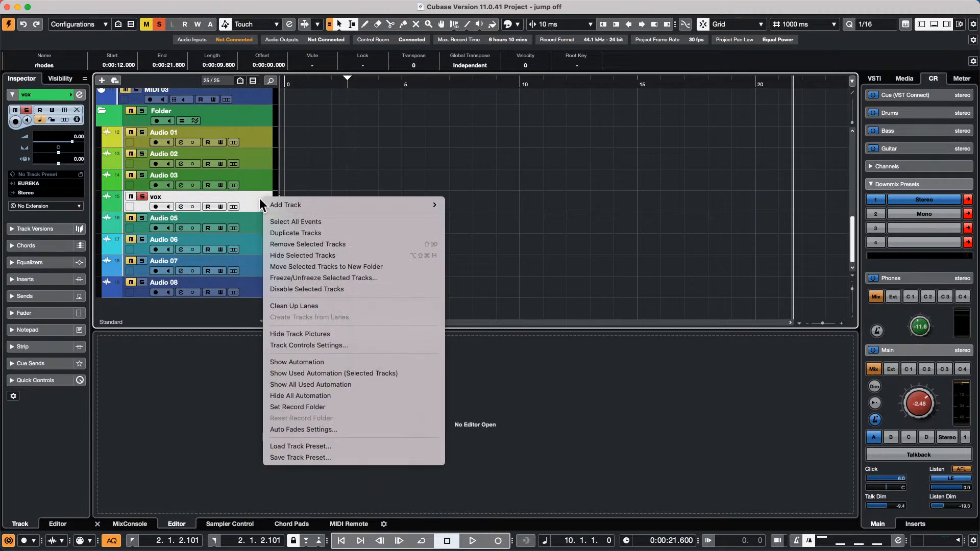
pyautogui.moveTo(289, 205)
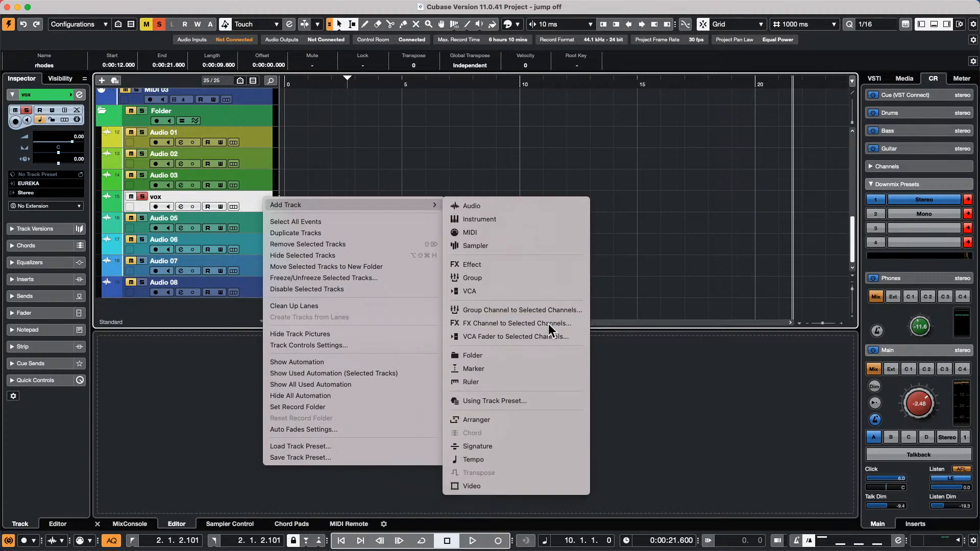
pyautogui.click(548, 323)
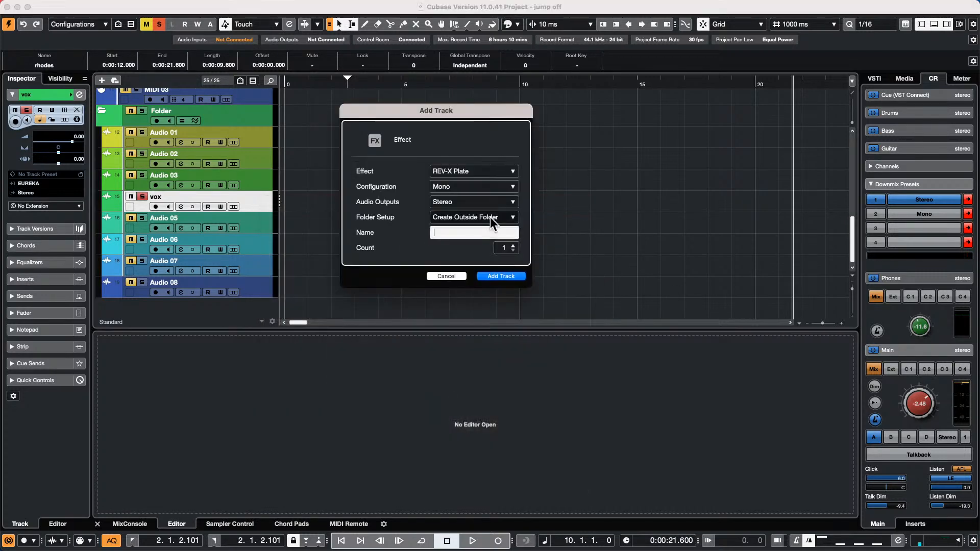
pyautogui.click(491, 173)
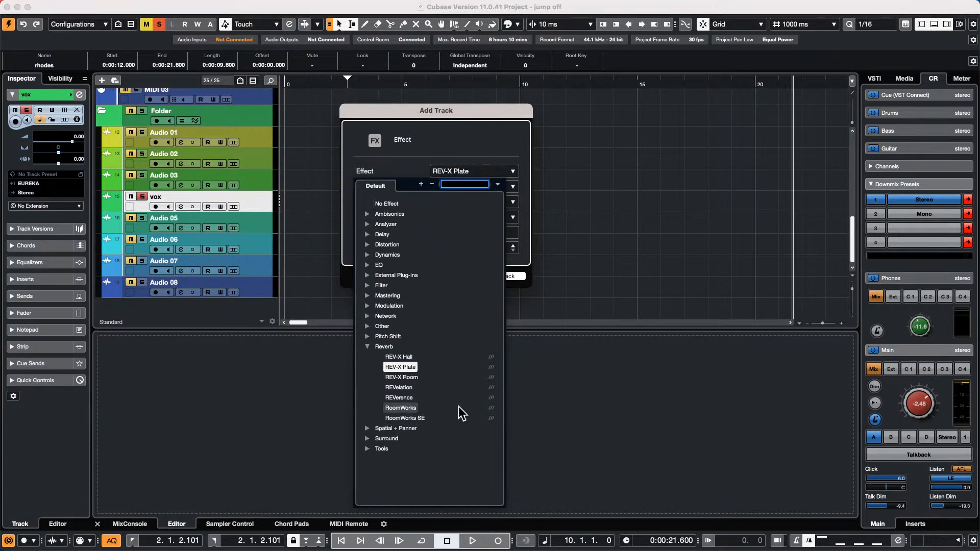
pyautogui.click(400, 387)
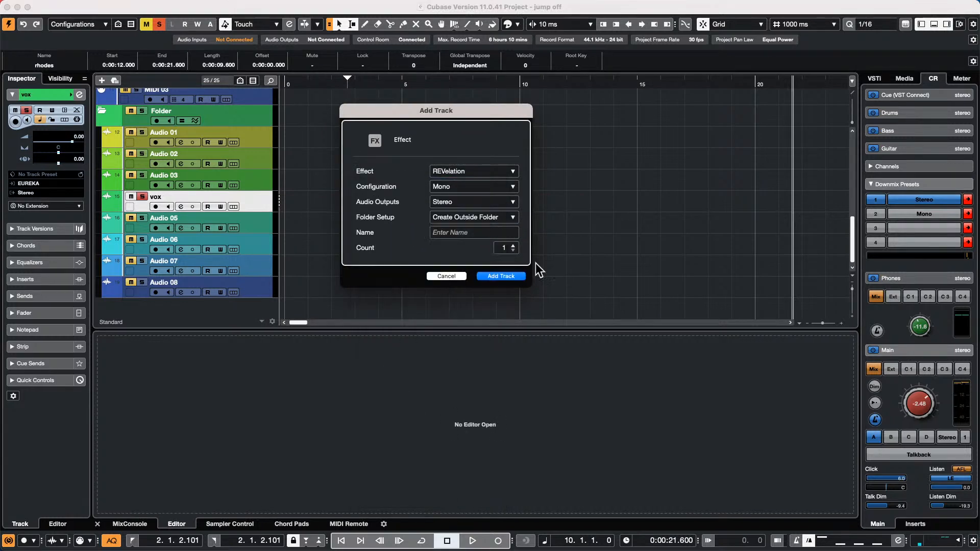
pyautogui.click(509, 277)
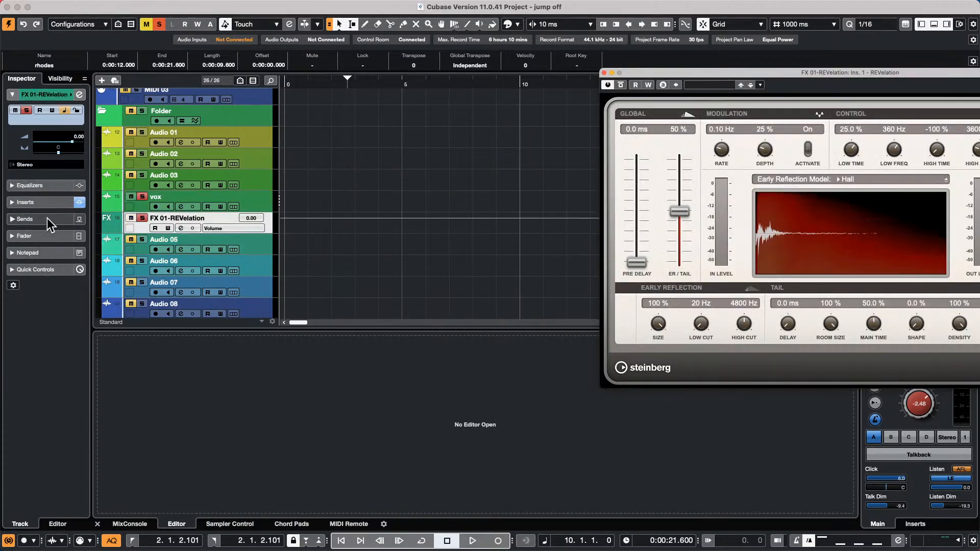
# - Move REVelation to insert slot 2 and load Dynamics > Compressor into slot 1
pyautogui.click(51, 202)
pyautogui.moveTo(59, 151); pyautogui.dragTo(58, 161)
pyautogui.click(62, 148)
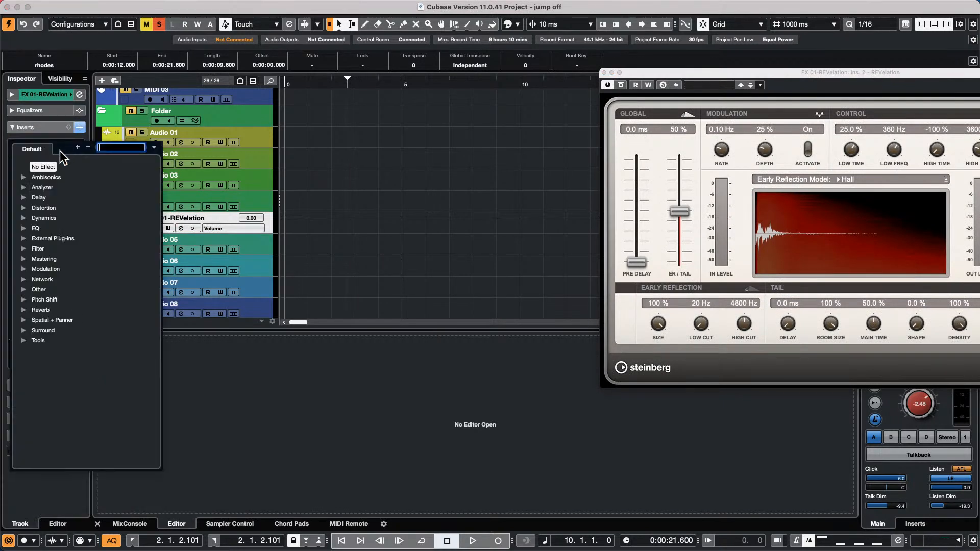
pyautogui.click(23, 218)
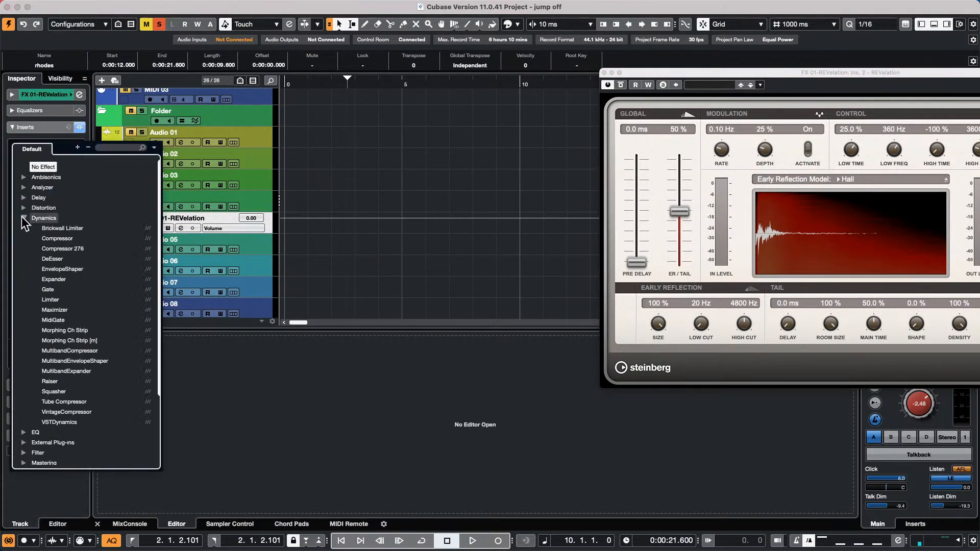
pyautogui.click(66, 239)
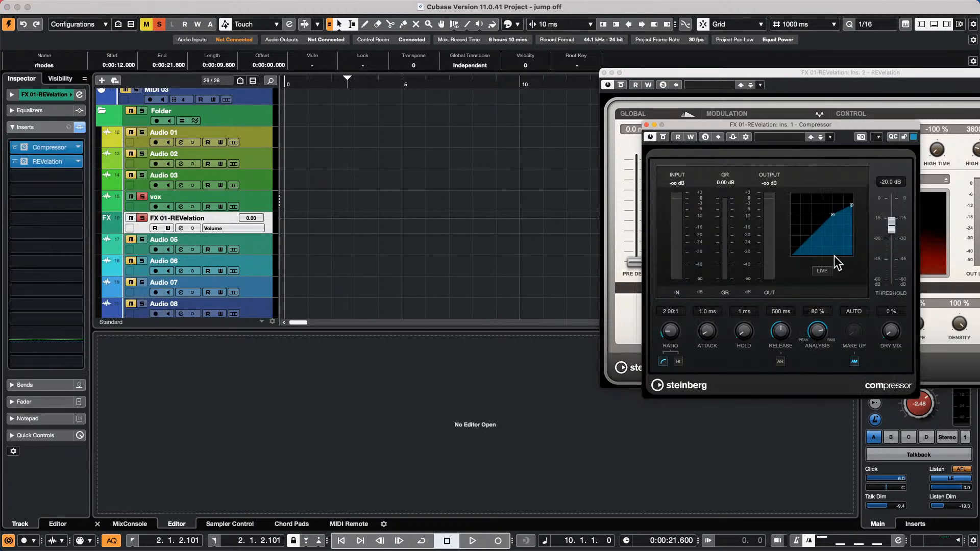
# - Add the vox track as the Compressor's side-chain source
pyautogui.click(732, 137)
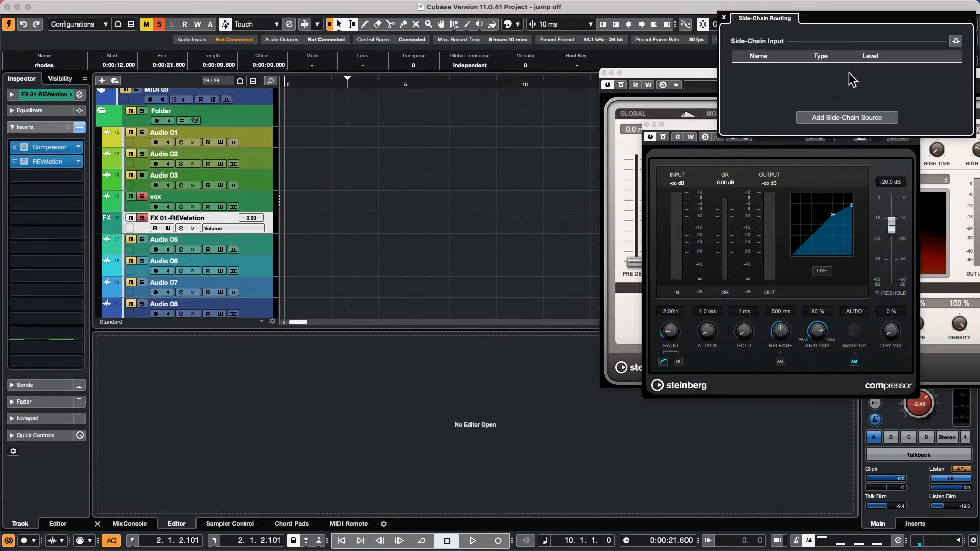
pyautogui.click(734, 157)
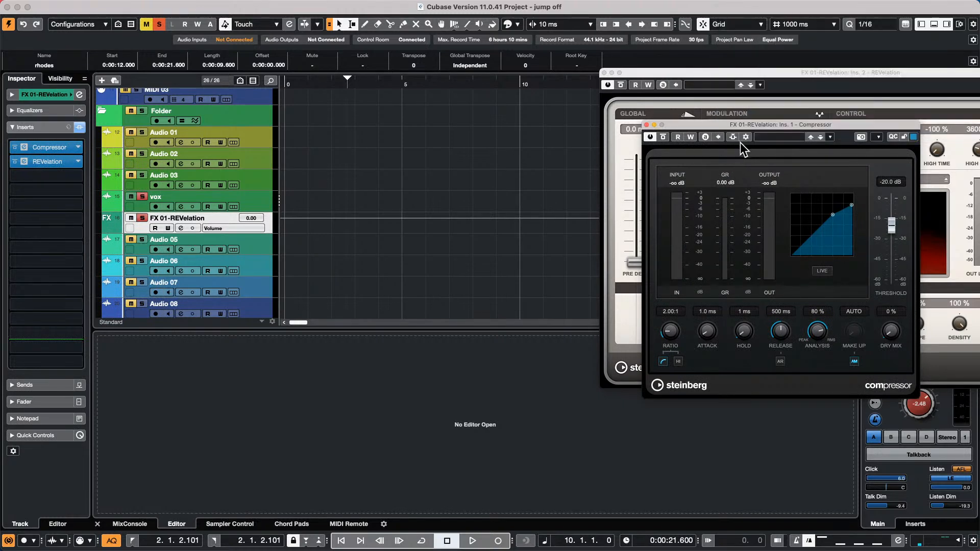
pyautogui.click(733, 137)
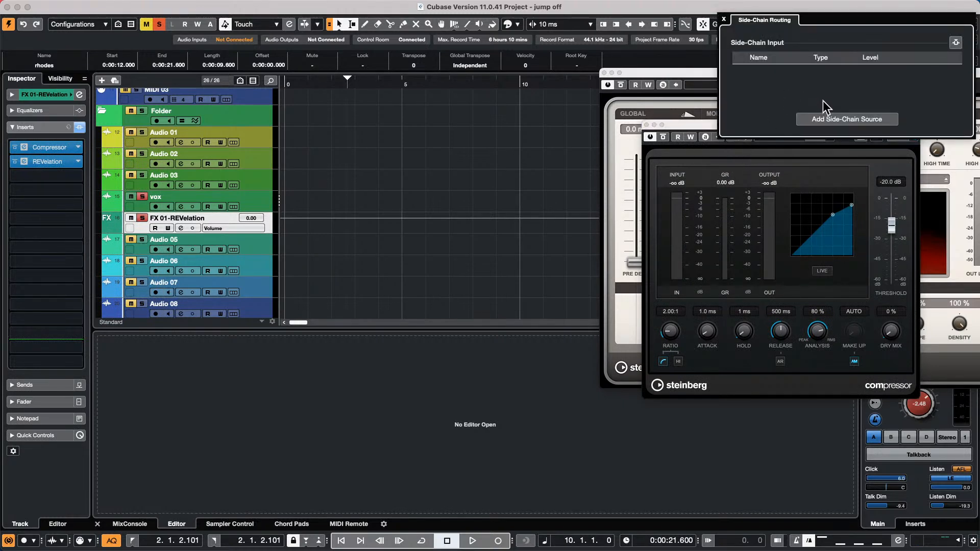
pyautogui.click(832, 120)
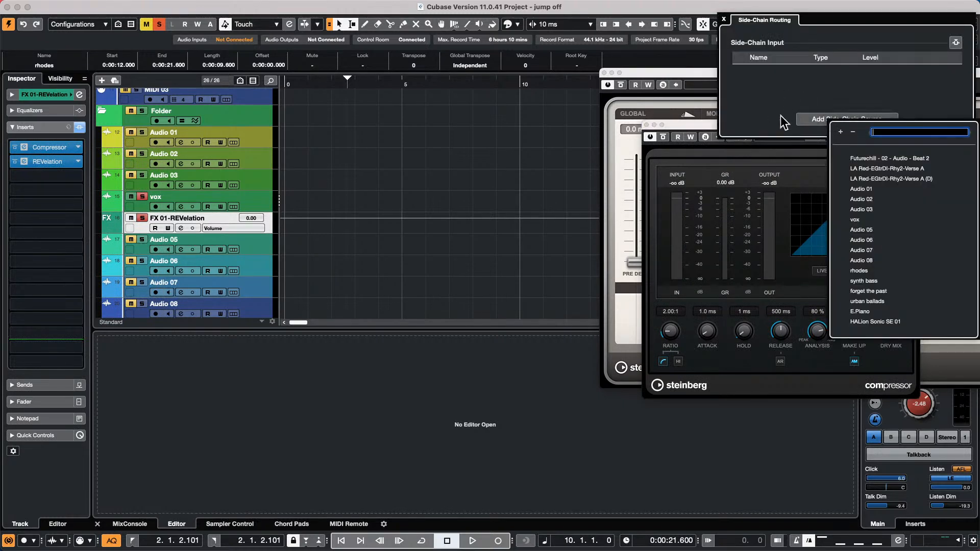
pyautogui.click(862, 220)
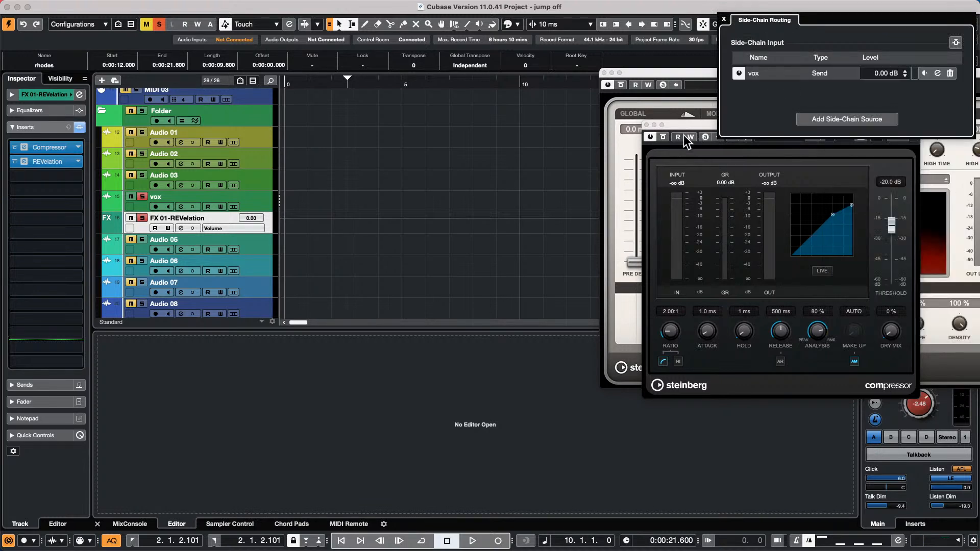
pyautogui.click(513, 140)
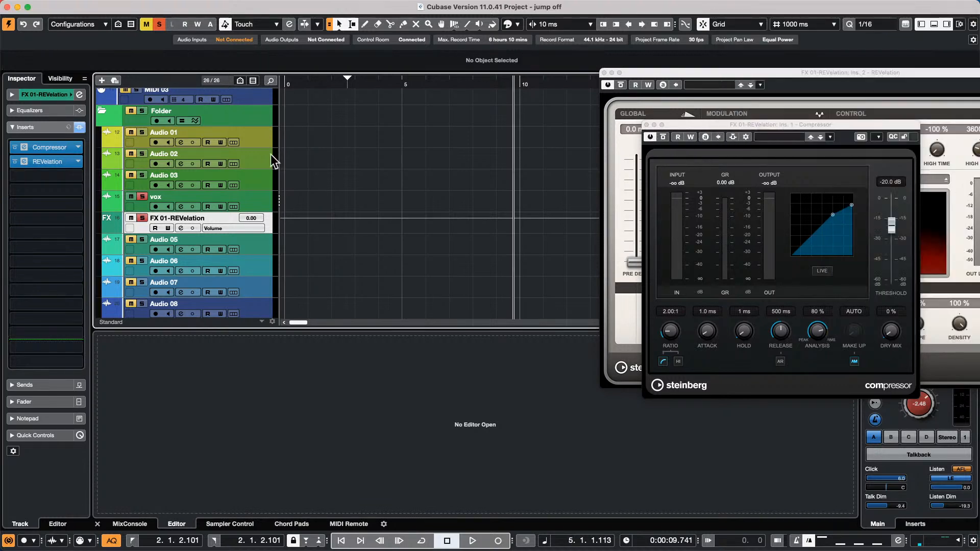
# - Select vox, expand its Sends, and open the second send's destination list
pyautogui.click(262, 200)
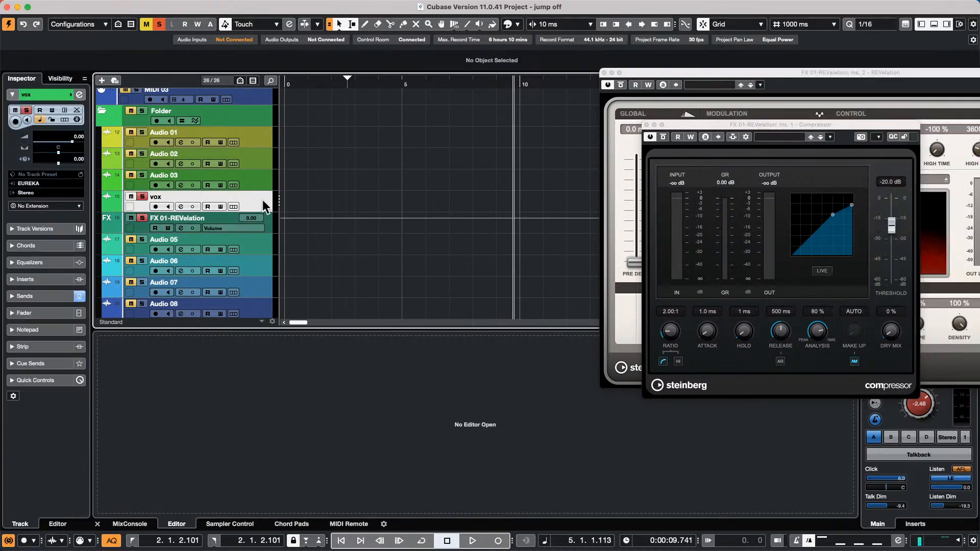
pyautogui.click(42, 299)
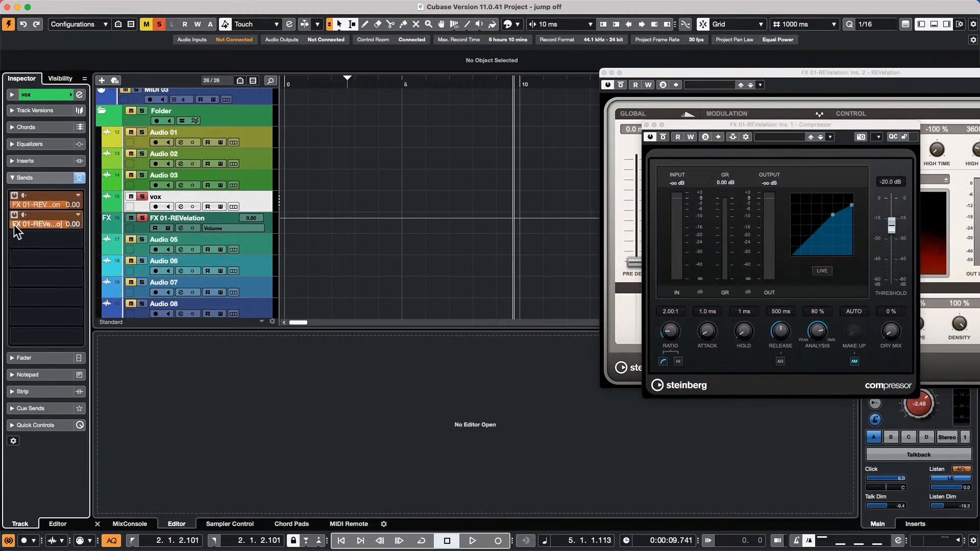
pyautogui.click(77, 215)
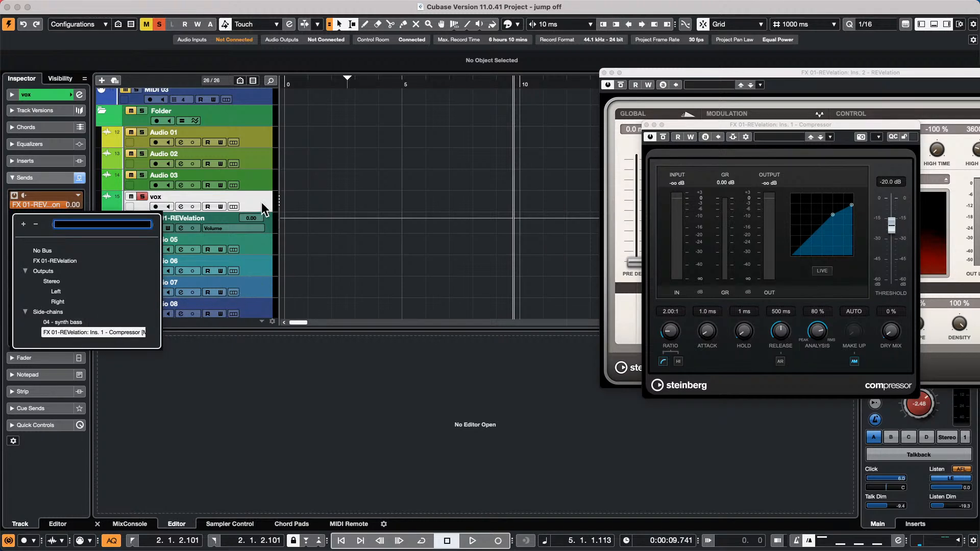
# - Close the destination list, then reconfirm the second vox send on the Compressor side-chain input
pyautogui.press('Return')
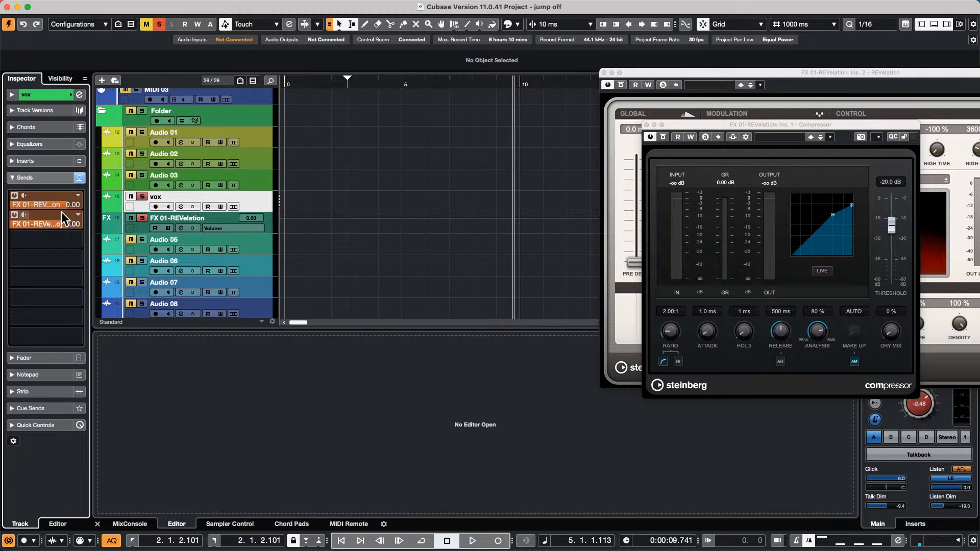
pyautogui.click(80, 223)
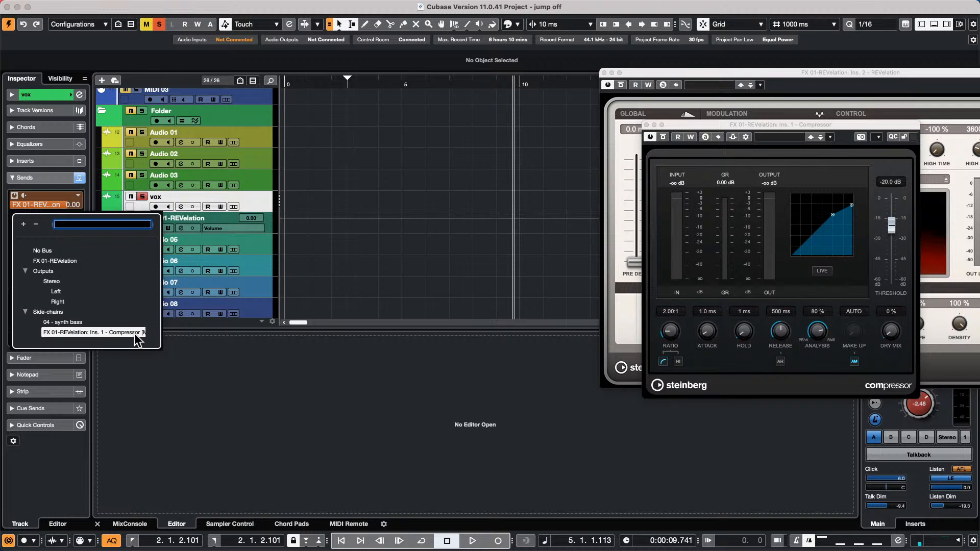
pyautogui.click(97, 332)
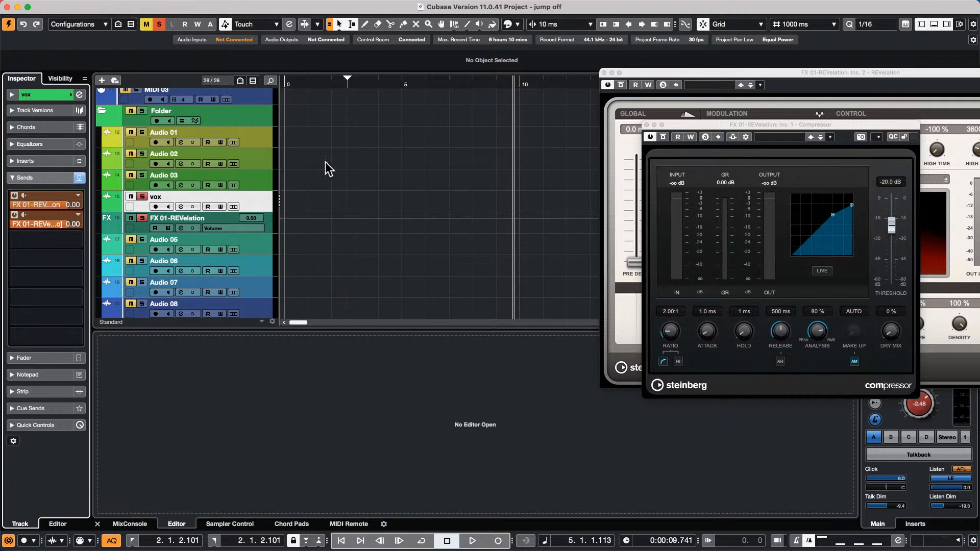
# - Select Audio 01 and switch the ruler to Bars+Beats
pyautogui.scroll(12, 330, 157)
pyautogui.scroll(-13, 327, 157)
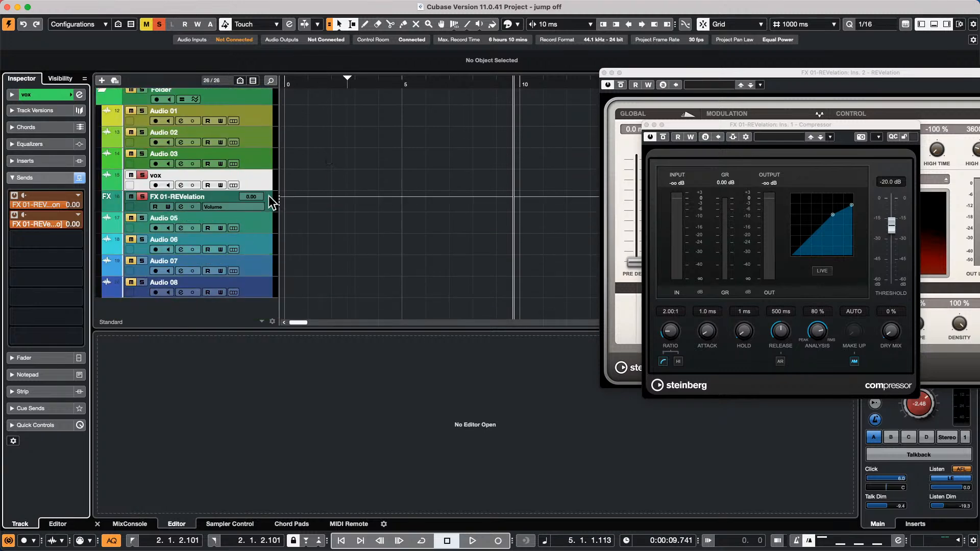
pyautogui.click(261, 114)
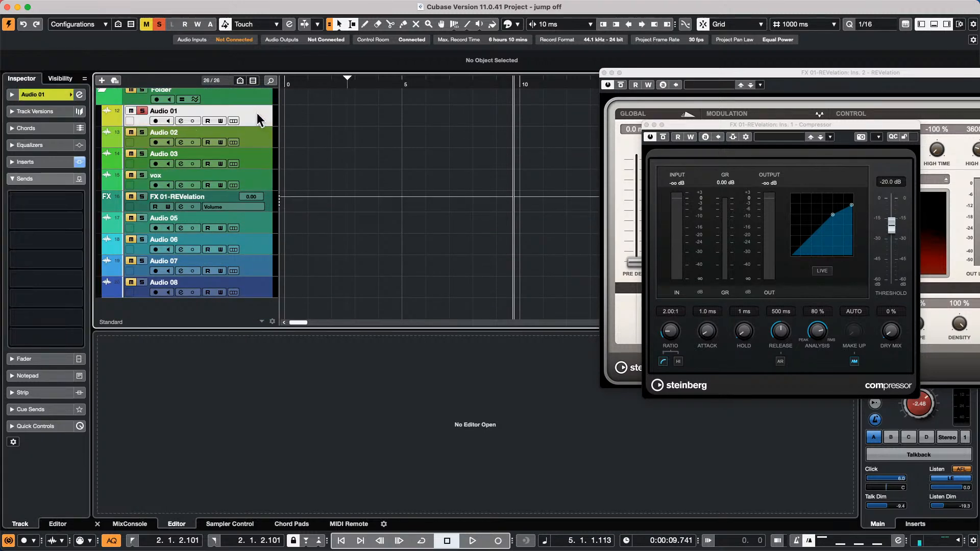
pyautogui.rightClick(334, 90)
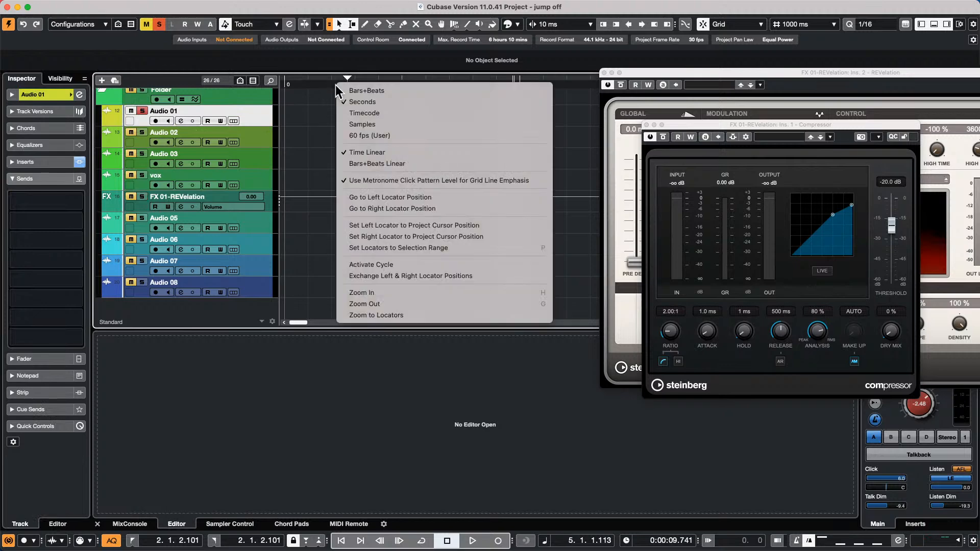
pyautogui.click(403, 87)
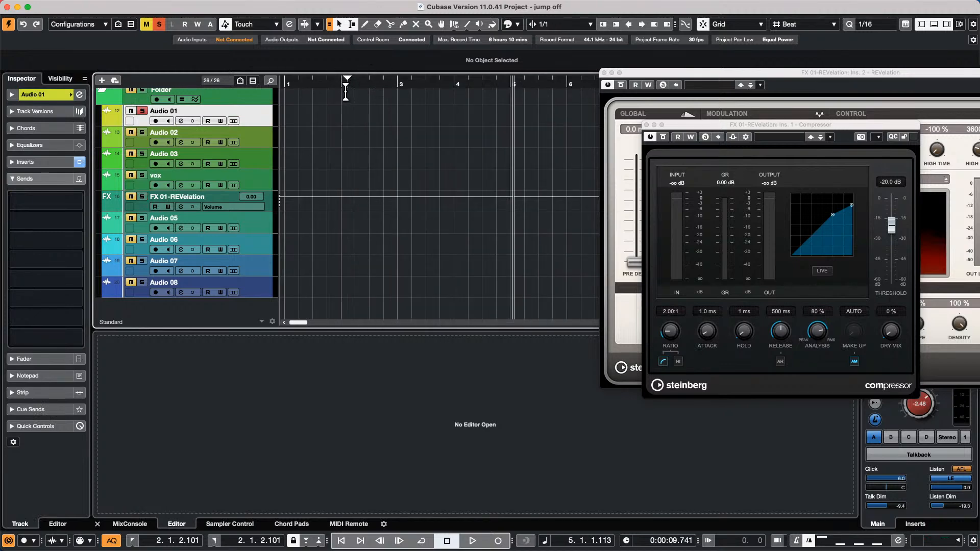
# - Arm Audio 01 and record a new take, Audio 01_07, starting around bar 2
pyautogui.click(313, 87)
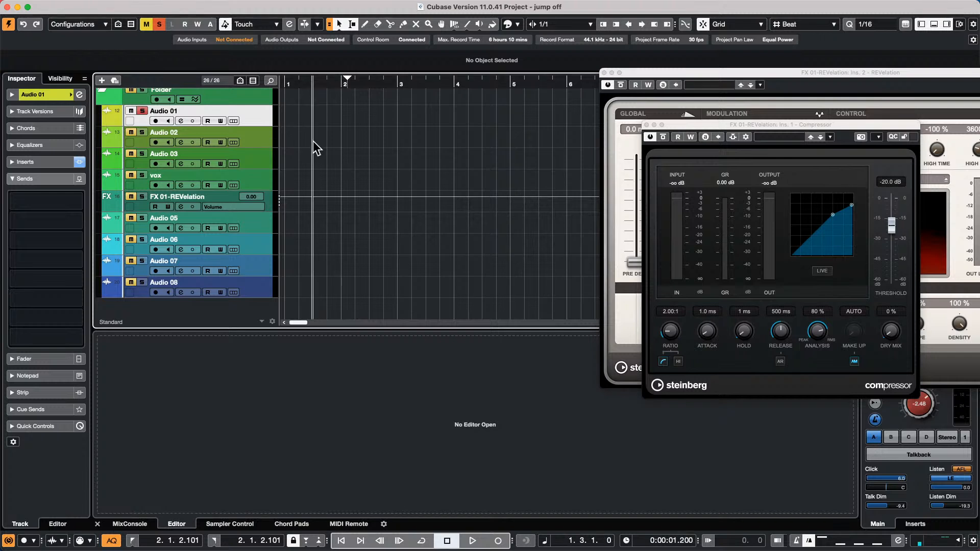
pyautogui.click(156, 121)
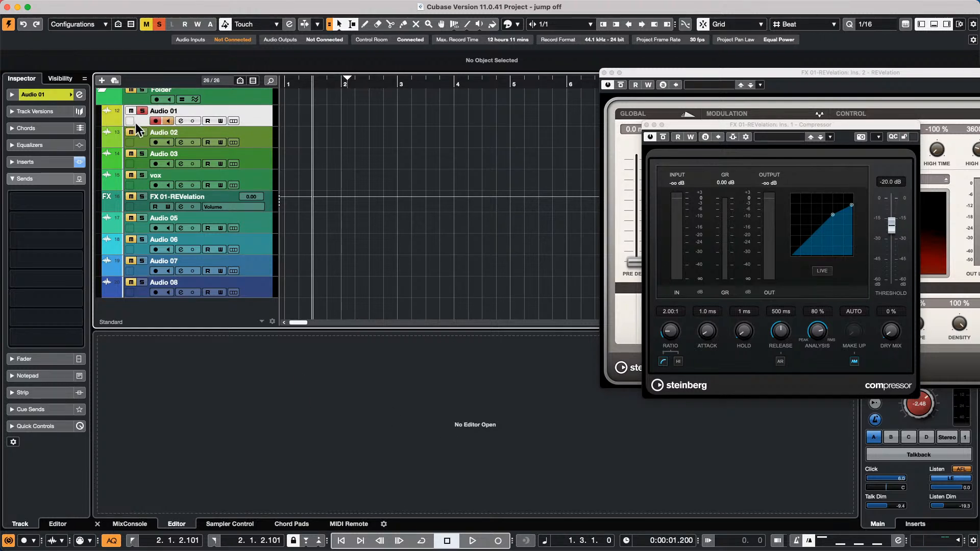
pyautogui.click(473, 541)
pyautogui.click(497, 541)
pyautogui.click(496, 541)
pyautogui.click(496, 541)
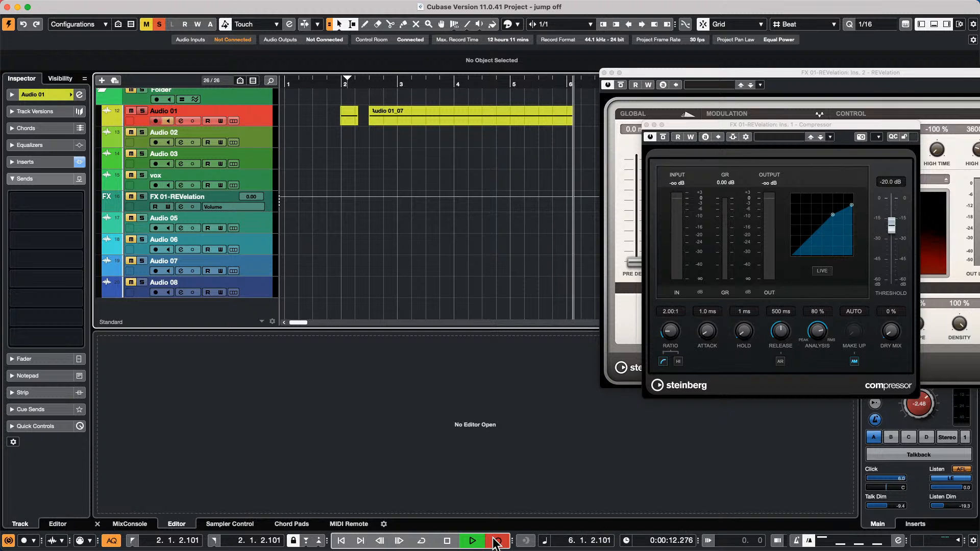
# - Stop recording Audio 01_07, enlarge the Audio 01 track, and mark a range around bar 4
pyautogui.press('space')
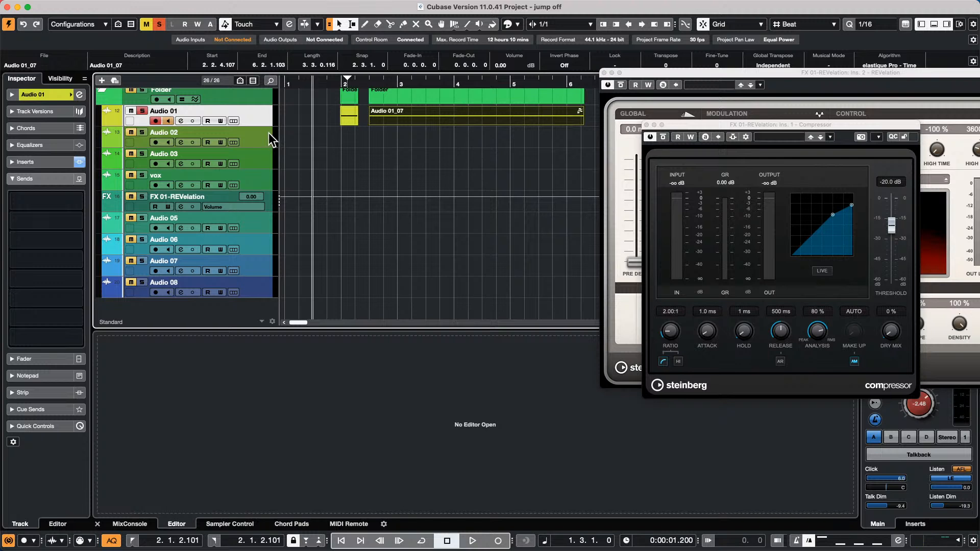
pyautogui.moveTo(249, 128); pyautogui.dragTo(254, 157)
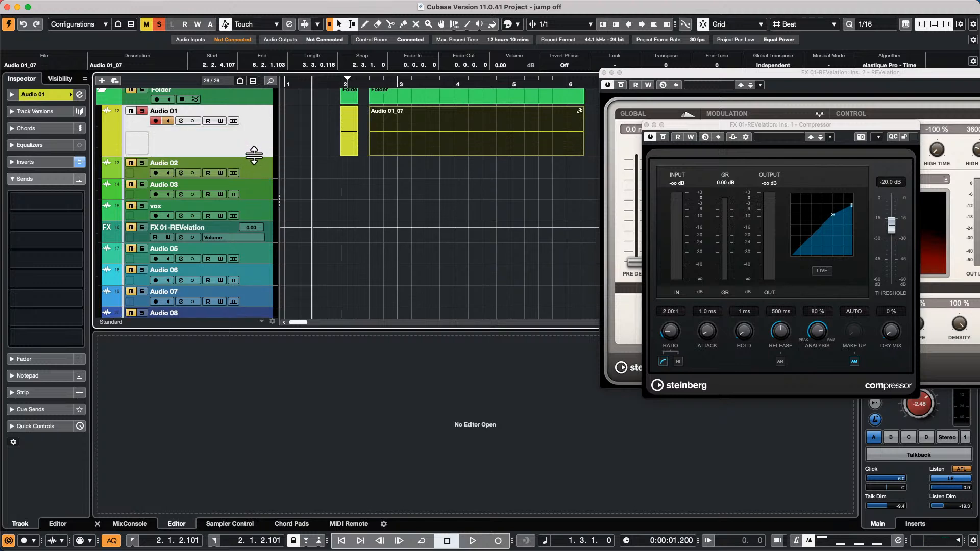
pyautogui.click(508, 117)
pyautogui.moveTo(424, 121); pyautogui.dragTo(465, 123)
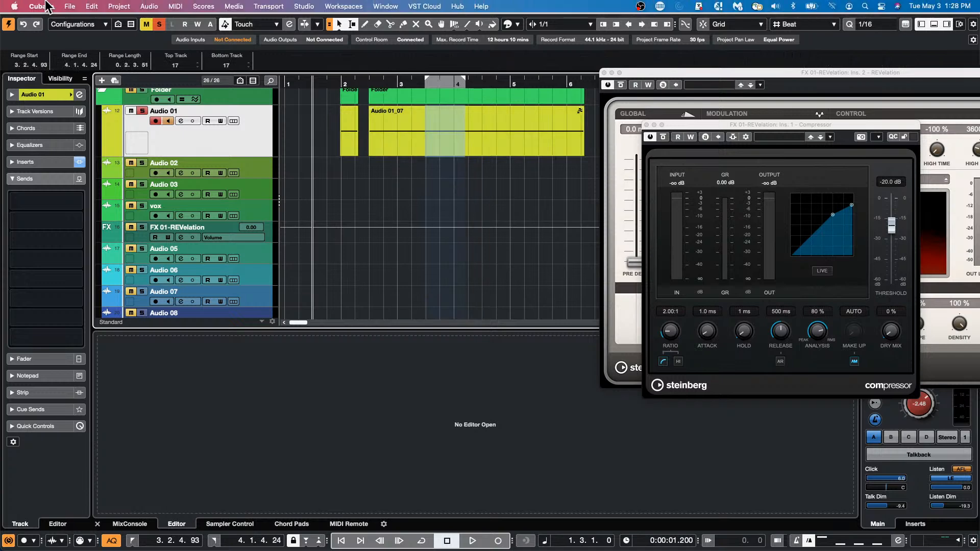
pyautogui.click(49, 6)
pyautogui.click(51, 35)
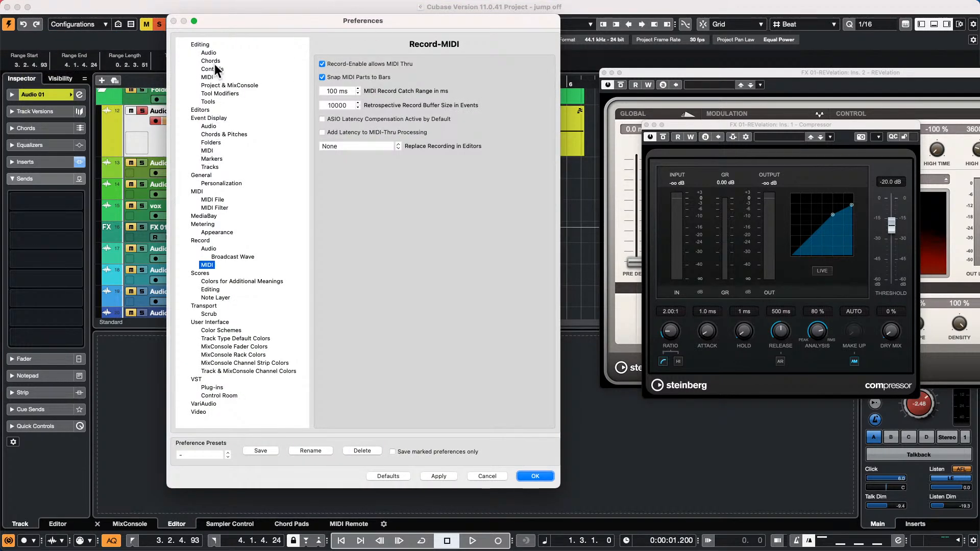
pyautogui.click(199, 44)
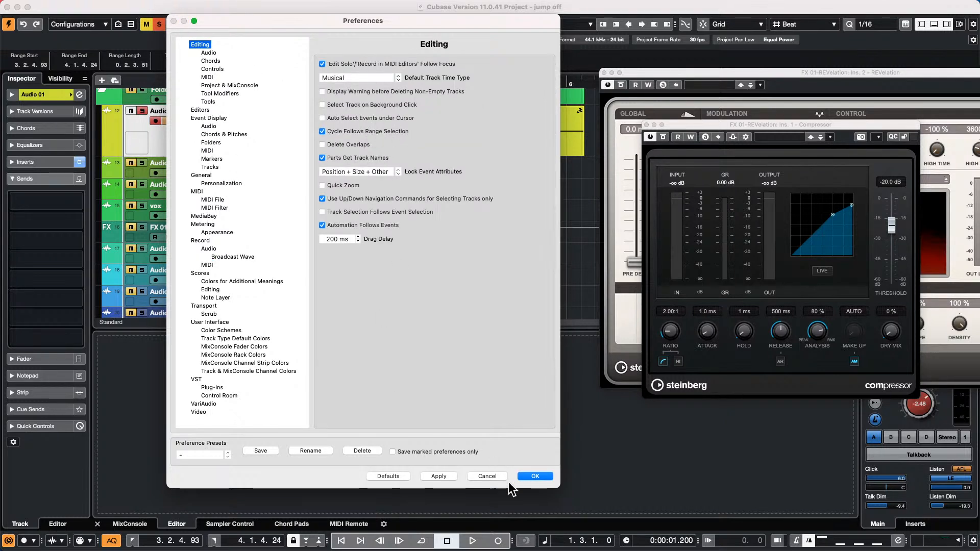
pyautogui.click(534, 475)
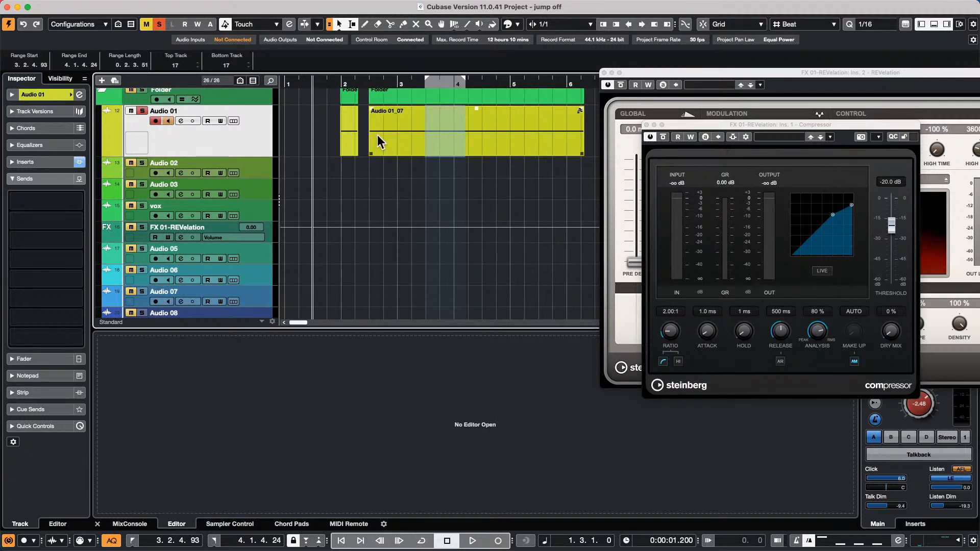
# - Shift the range to bar 4, start from bar 3.3, preview, then punch-record a take
pyautogui.moveTo(489, 125); pyautogui.dragTo(455, 121)
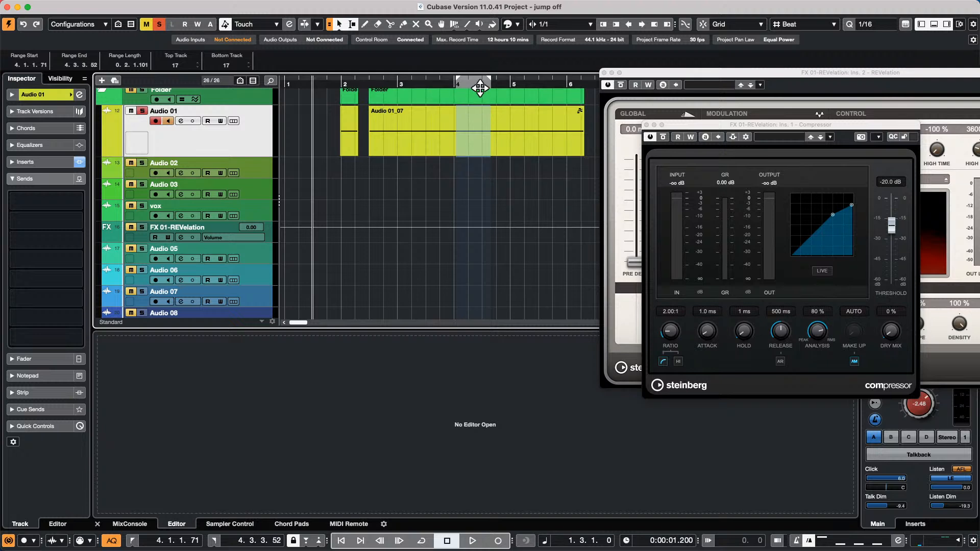
pyautogui.moveTo(452, 83); pyautogui.dragTo(431, 84)
pyautogui.press('space')
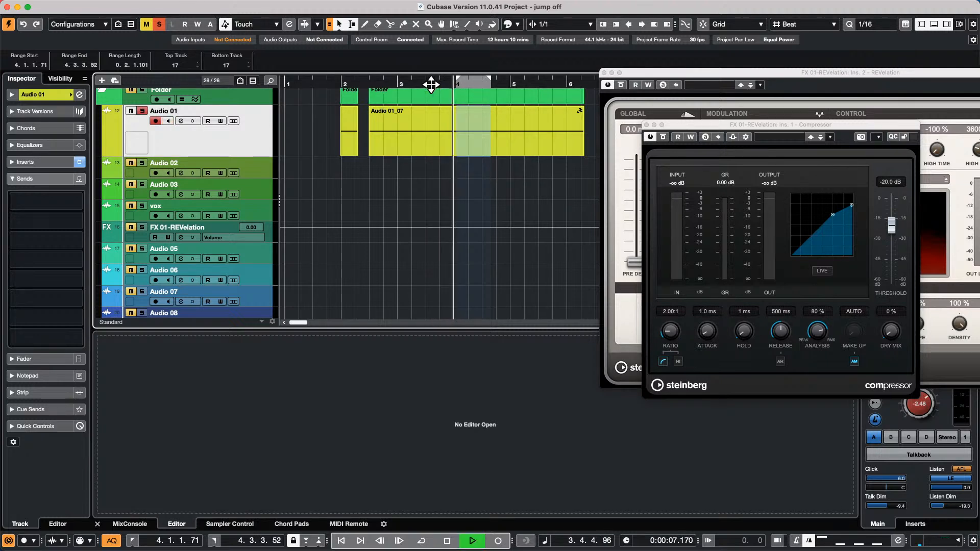
pyautogui.press('space')
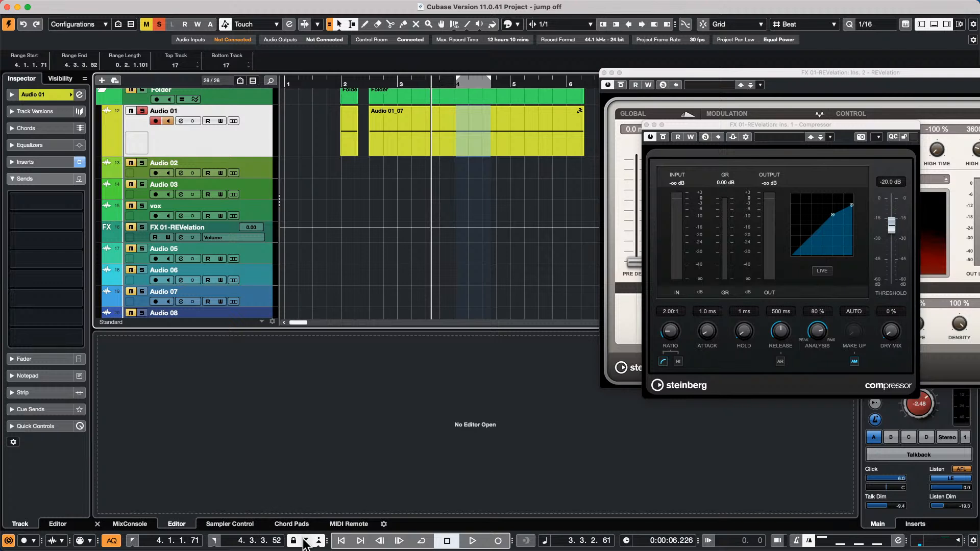
pyautogui.press('space')
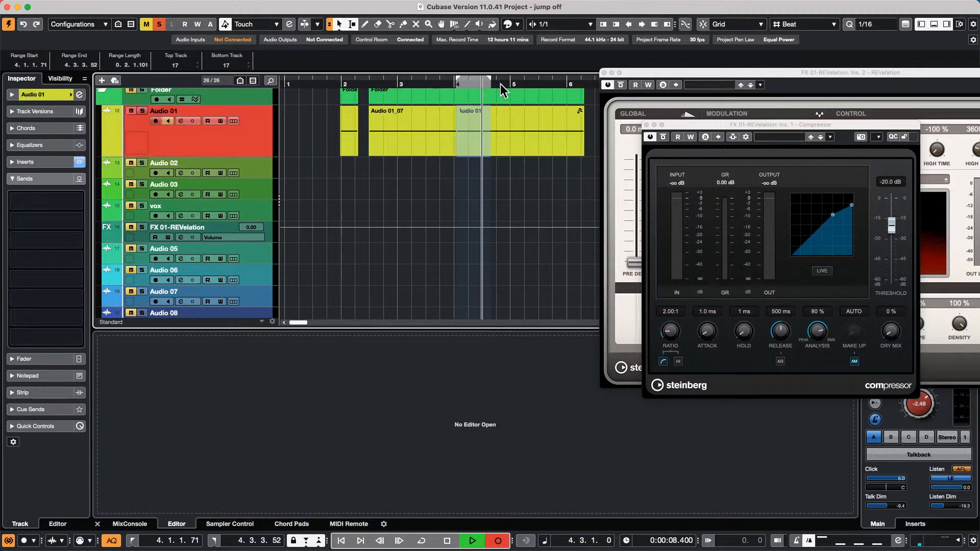
pyautogui.press('space')
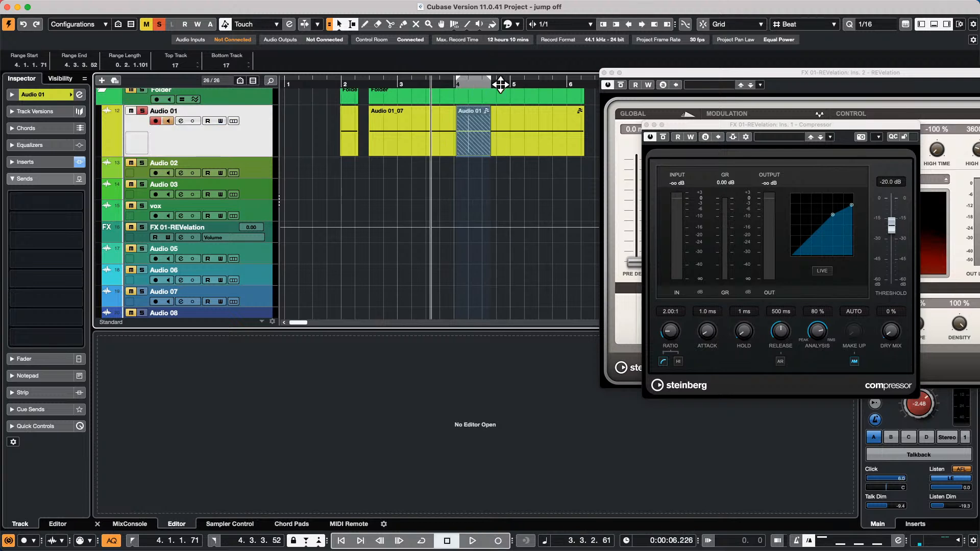
# - Mark a range from bar 3.3 to 5.2 in Audio 01_07 and nudge the locators earlier
pyautogui.click(428, 121)
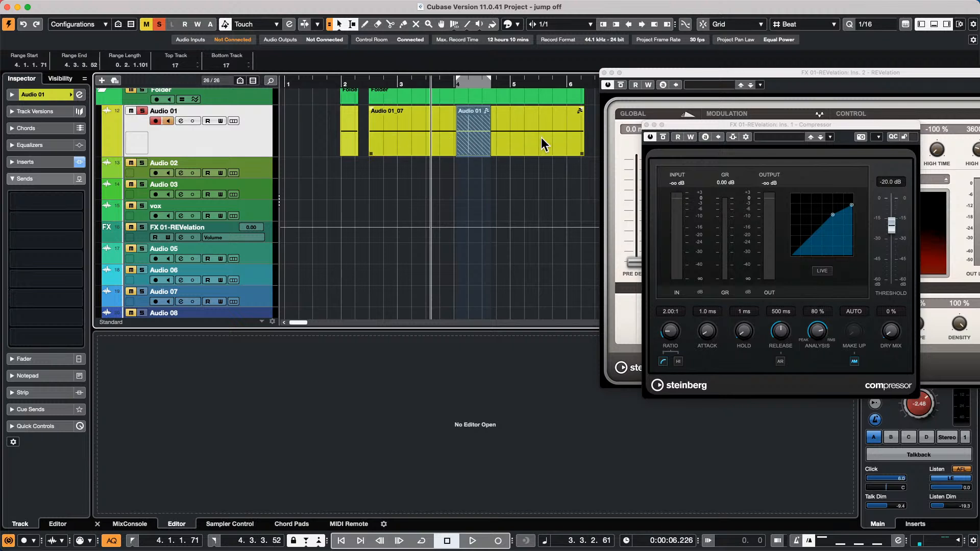
pyautogui.moveTo(430, 120); pyautogui.dragTo(531, 132)
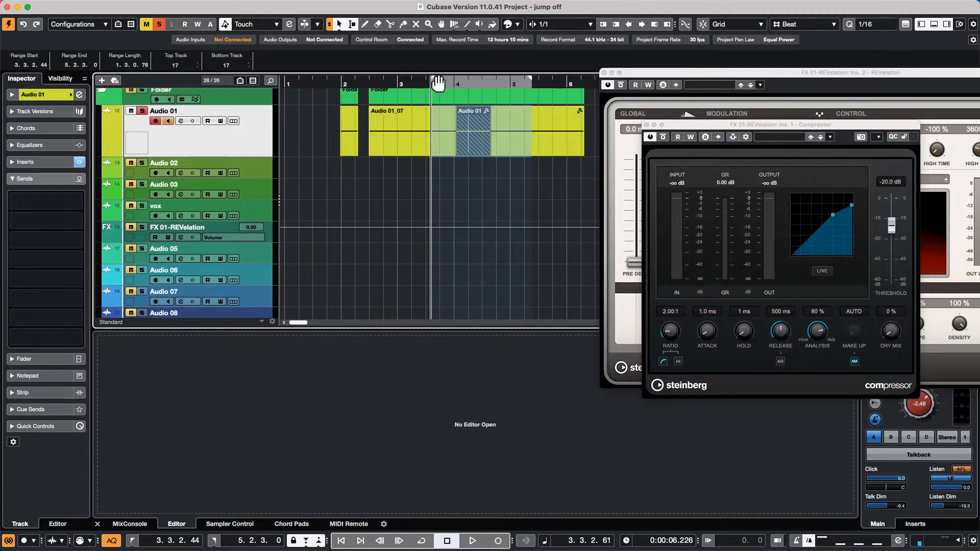
pyautogui.moveTo(435, 86)
pyautogui.mouseDown()
pyautogui.moveTo(413, 88)
pyautogui.moveTo(429, 81)
pyautogui.mouseUp()
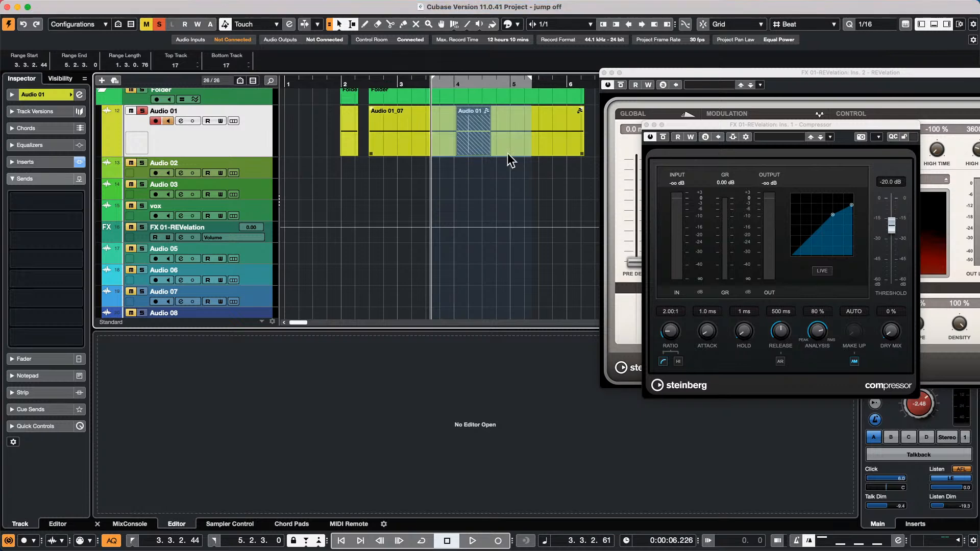
pyautogui.click(495, 137)
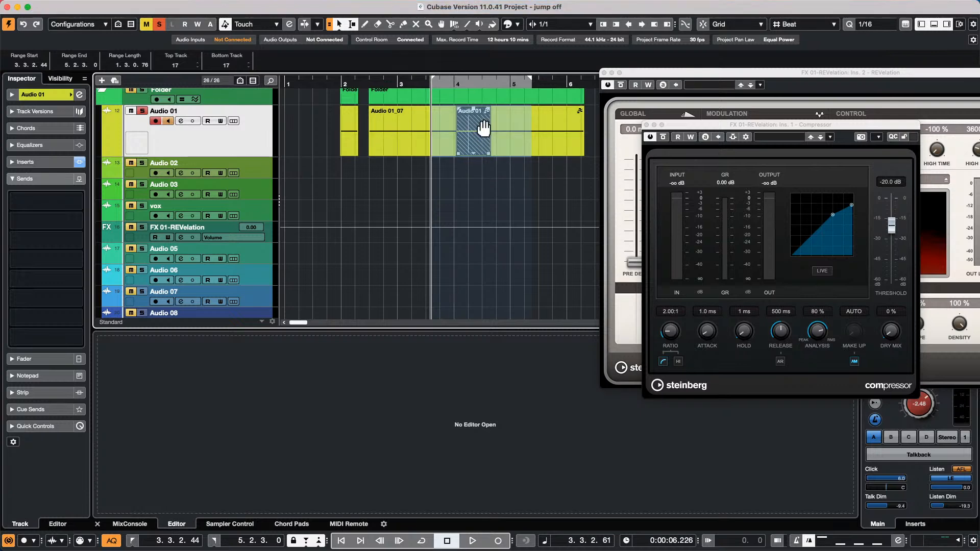
# - Browse the Transport menu, then select the short punched-in Audio 01_08 take
pyautogui.click(268, 7)
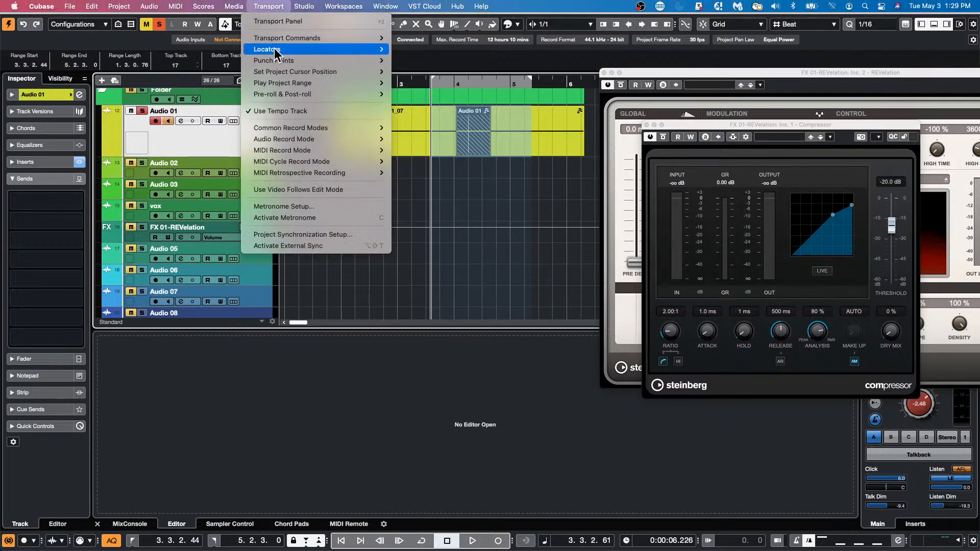
pyautogui.moveTo(287, 39)
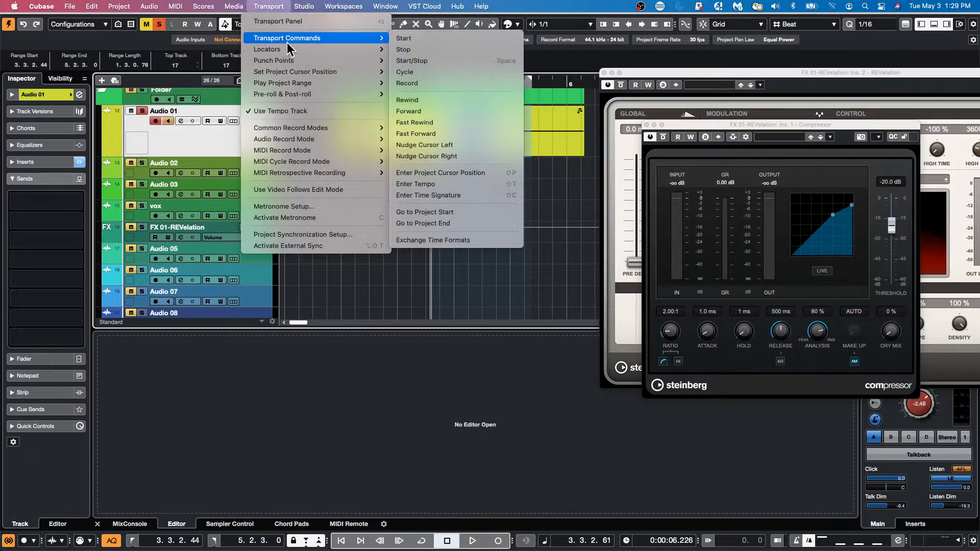
pyautogui.moveTo(285, 60)
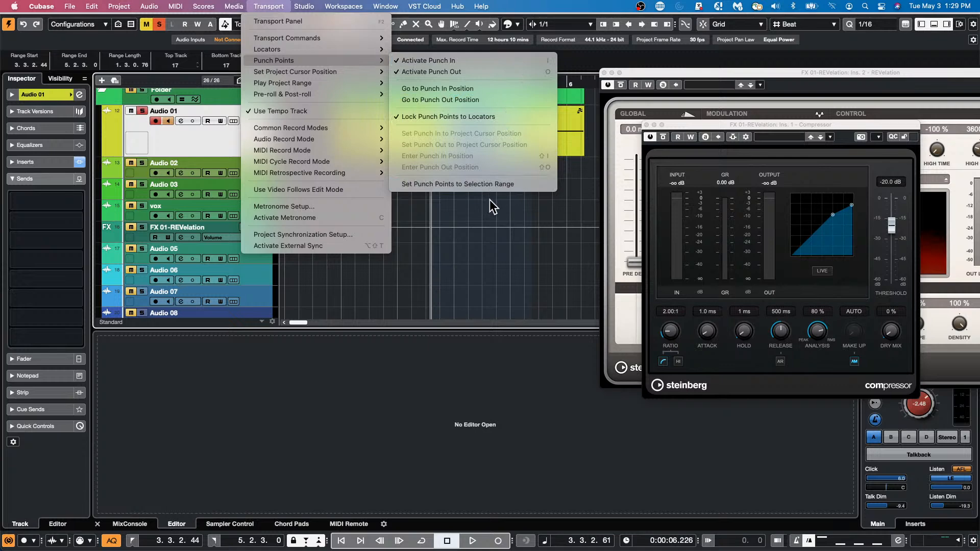
pyautogui.click(512, 208)
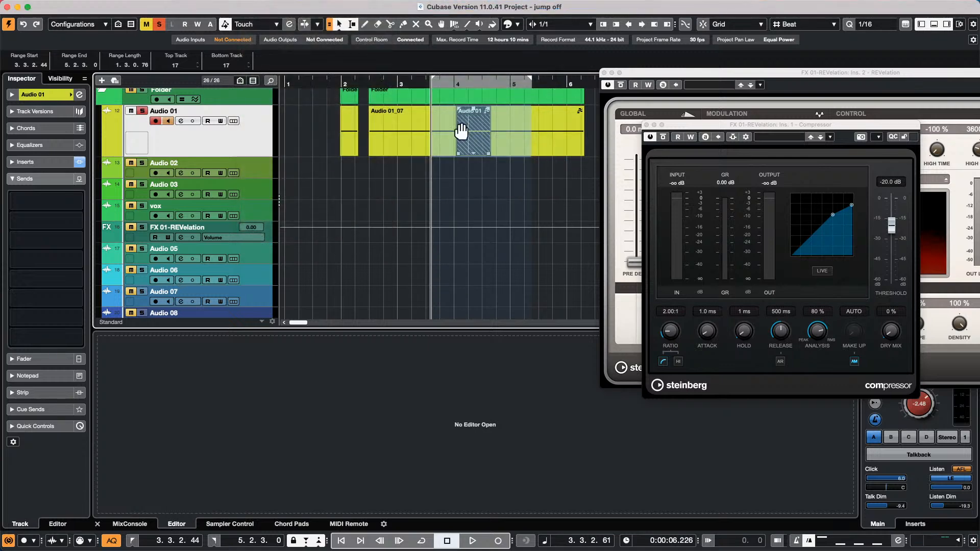
pyautogui.click(509, 121)
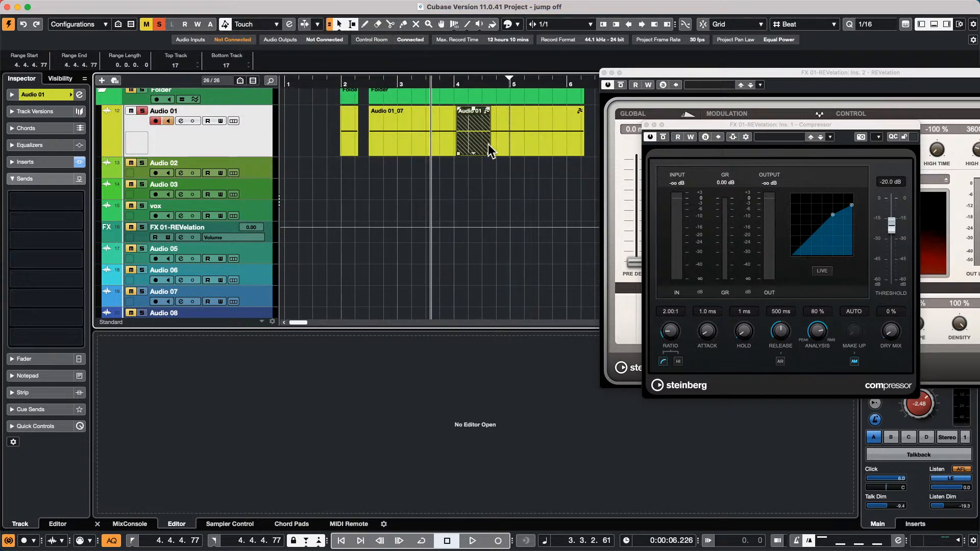
pyautogui.click(460, 108)
pyautogui.click(478, 142)
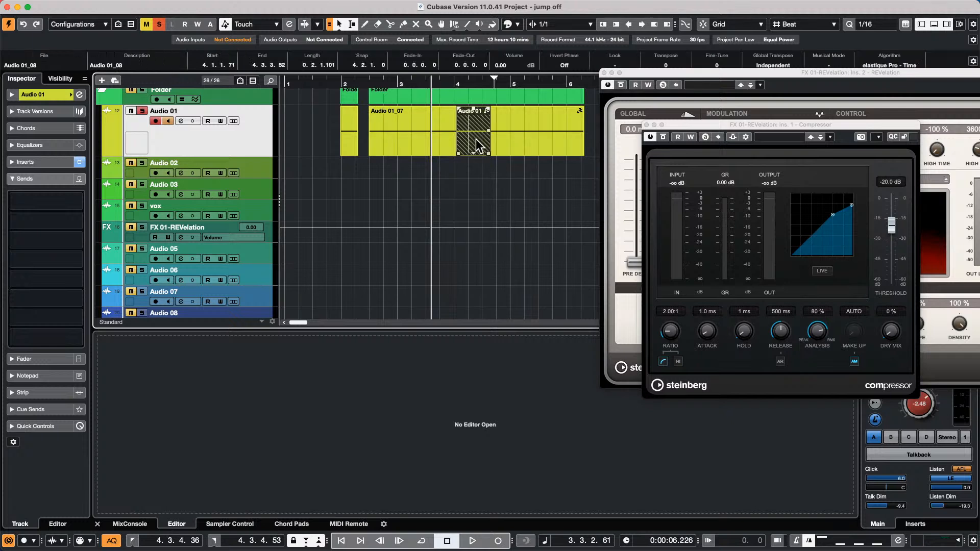
# - Set the punch points to a range selection from 4.1.1.54 to 4.3.3.34
pyautogui.click(352, 24)
pyautogui.moveTo(456, 125); pyautogui.dragTo(491, 125)
pyautogui.click(301, 6)
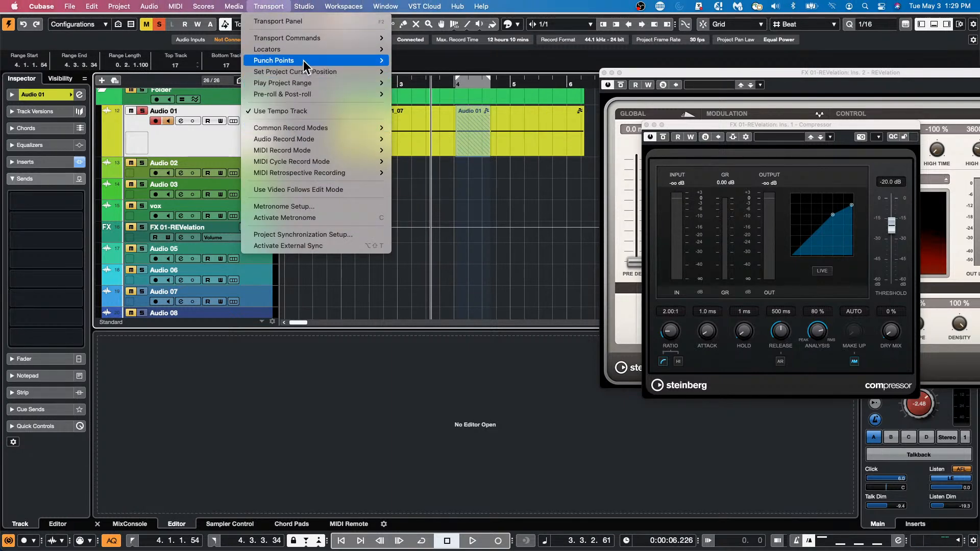
pyautogui.moveTo(301, 60)
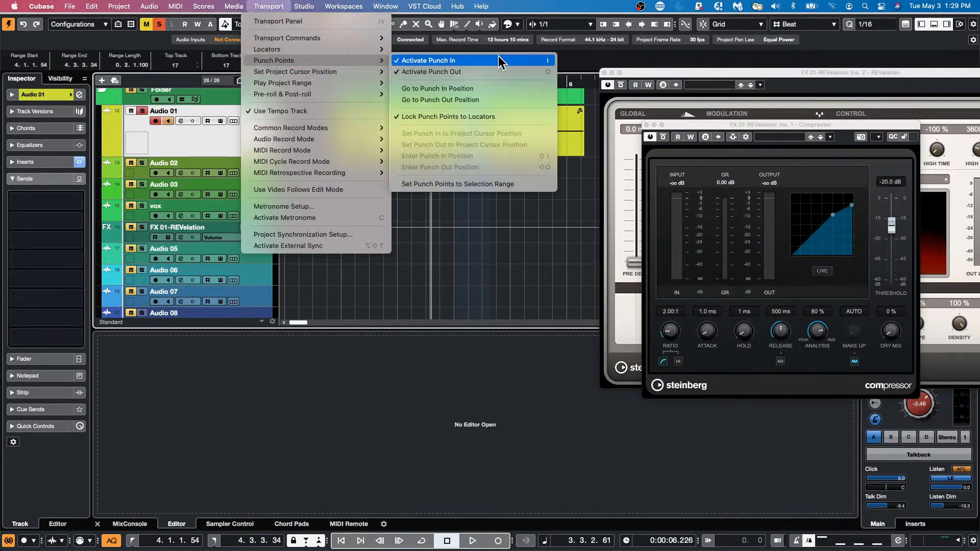
pyautogui.click(474, 184)
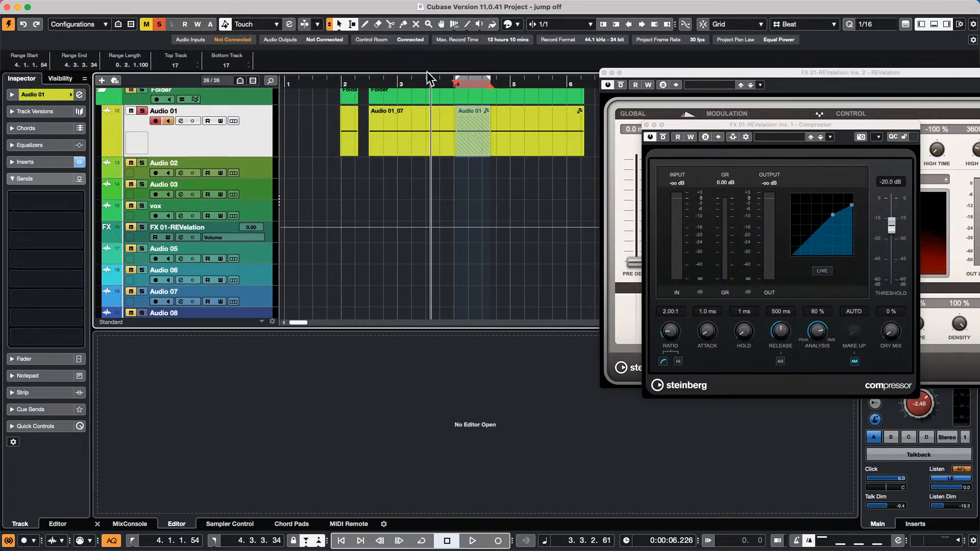
# - Drag the locators to span bar 3.2 to about bar 6, then play from the loop start
pyautogui.moveTo(490, 83); pyautogui.dragTo(544, 95)
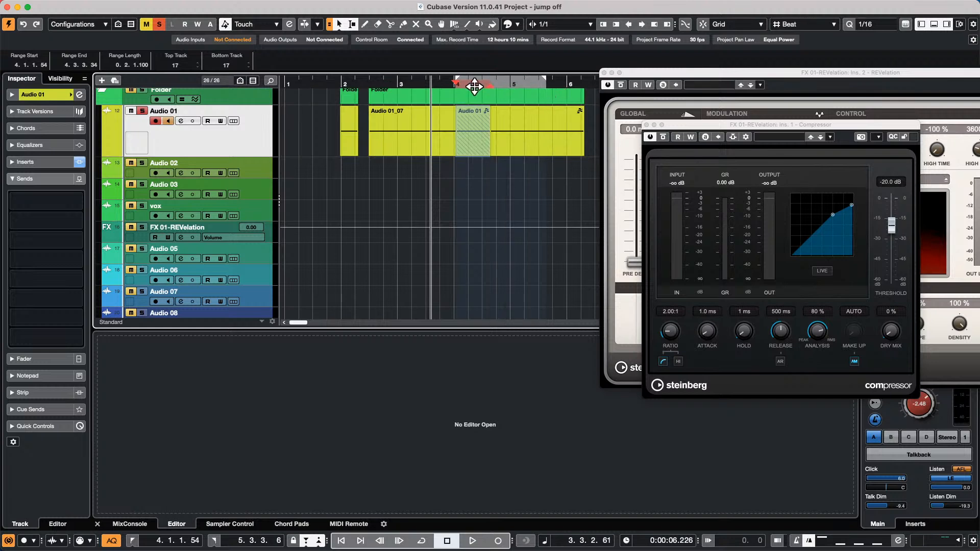
pyautogui.moveTo(459, 85); pyautogui.dragTo(414, 90)
pyautogui.press('KP_1')
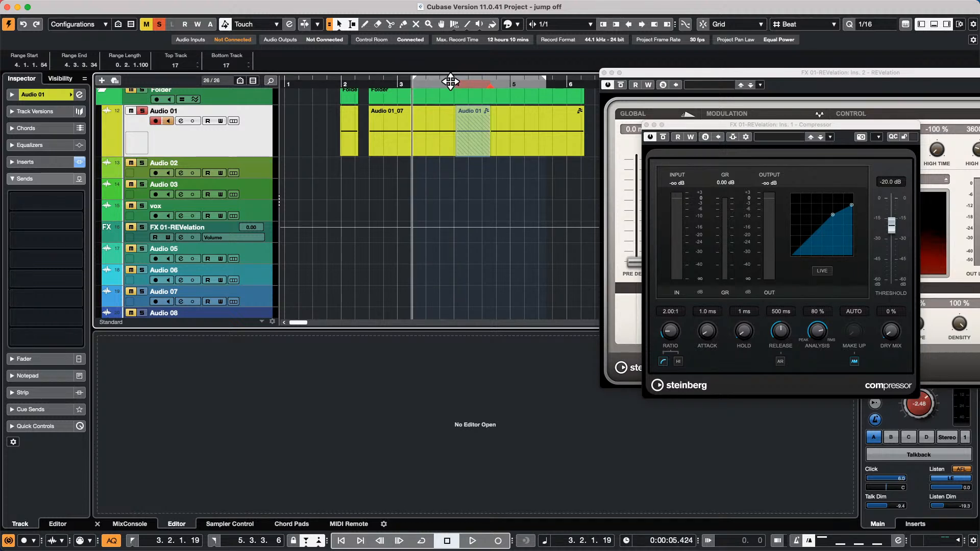
pyautogui.press('space')
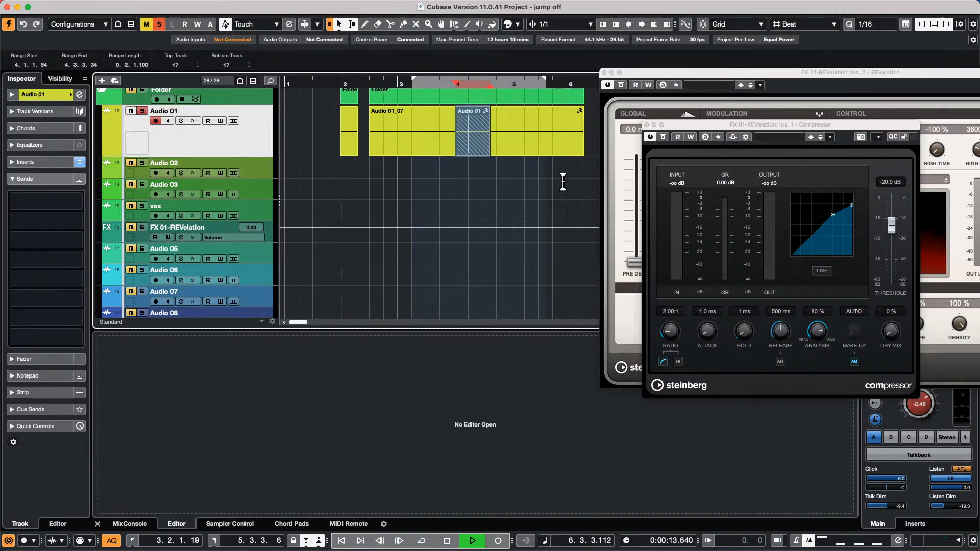
pyautogui.press('space')
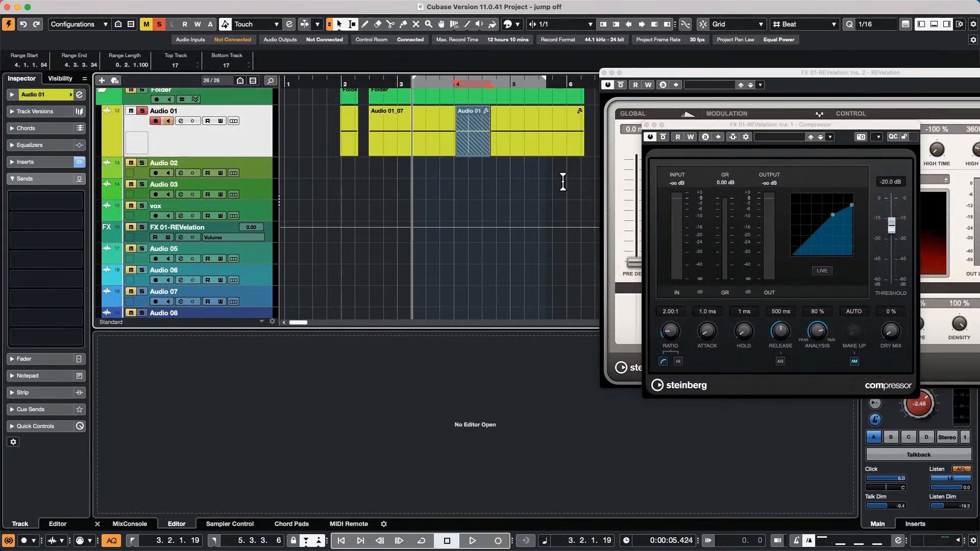
# - Turn on Cycle and play the looped Audio 01 section once through
pyautogui.press('KP_Divide')
pyautogui.press('space')
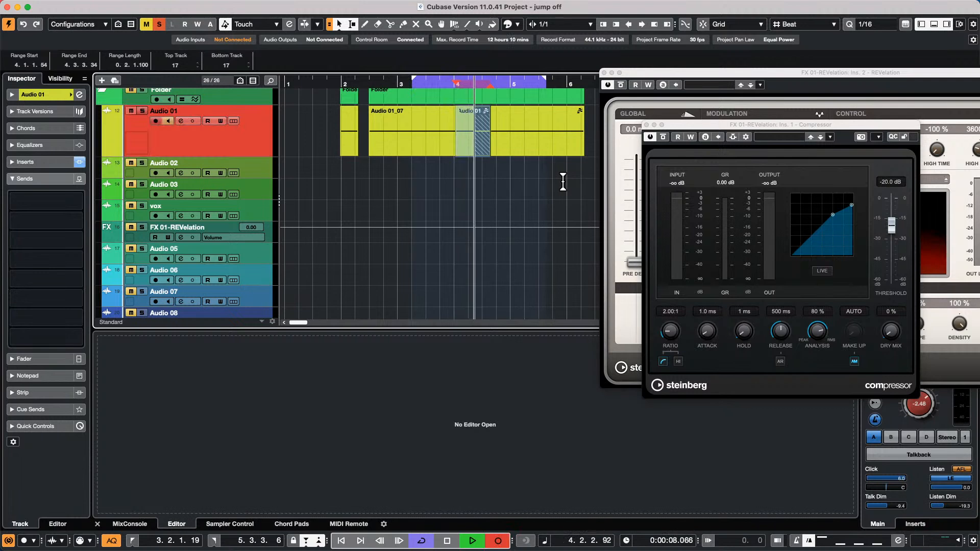
pyautogui.press('space')
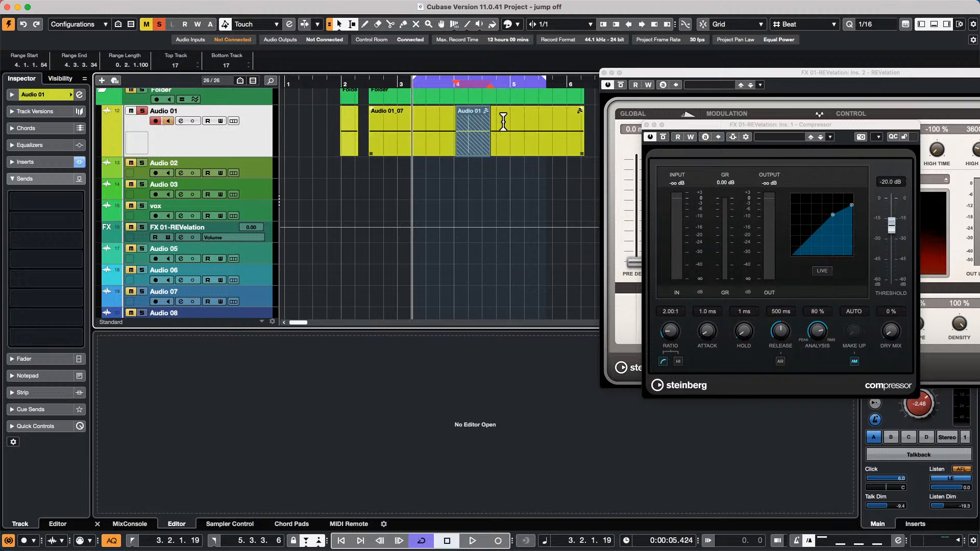
# - Show the Audio 01 take lanes and zoom in around bar 5
pyautogui.click(233, 121)
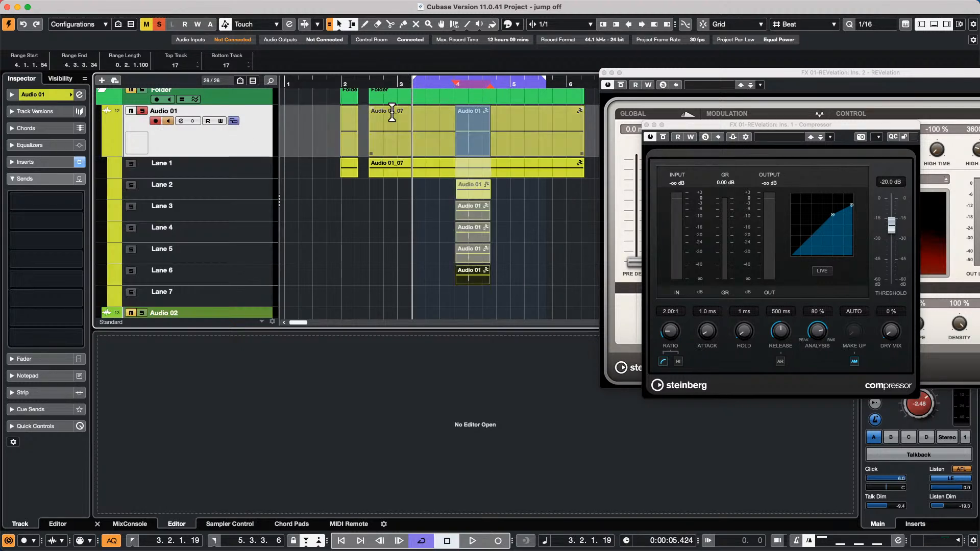
pyautogui.moveTo(517, 84); pyautogui.dragTo(513, 106)
pyautogui.click(231, 118)
pyautogui.click(231, 119)
# - With the Comp tool, take sections from Lanes 4, 3 and 5, then hide the lanes
pyautogui.rightClick(428, 235)
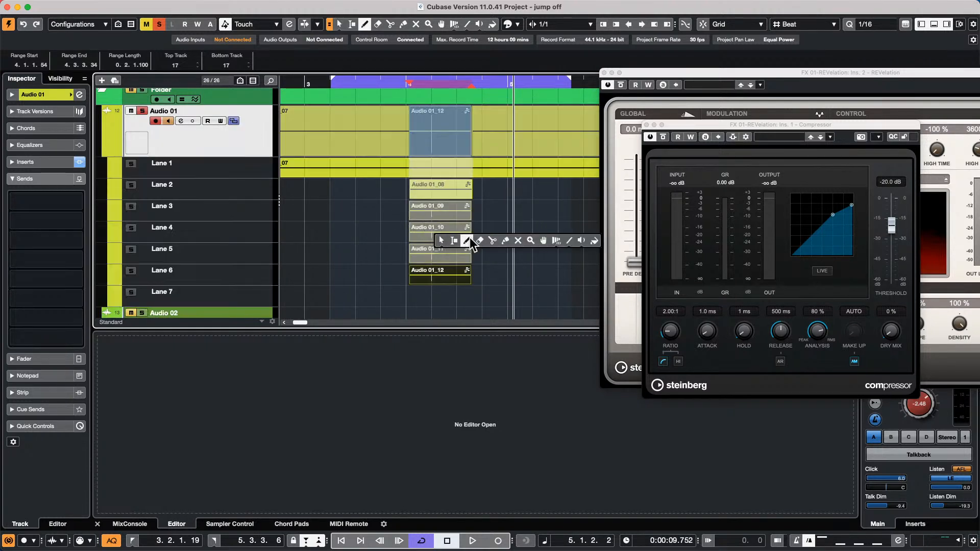
pyautogui.click(542, 240)
pyautogui.moveTo(433, 237); pyautogui.dragTo(444, 238)
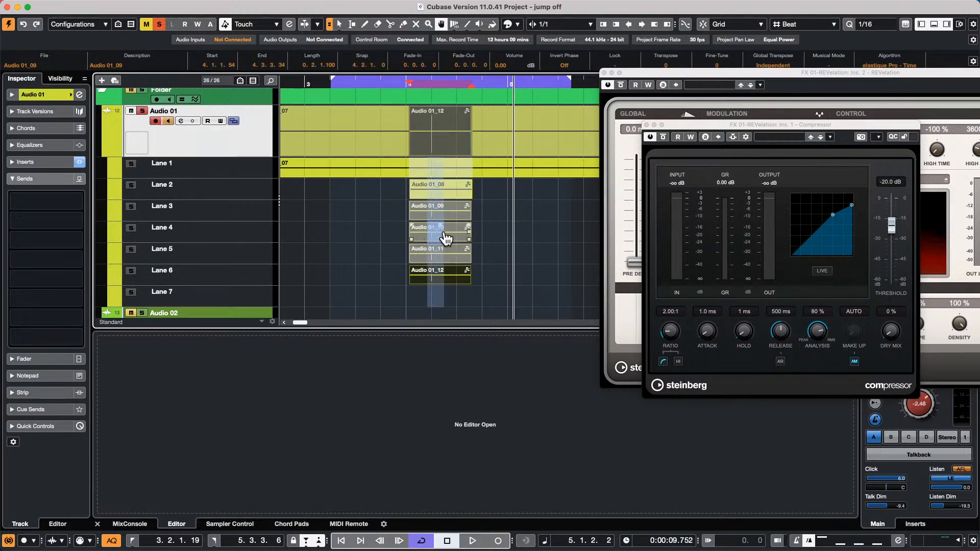
pyautogui.click(456, 219)
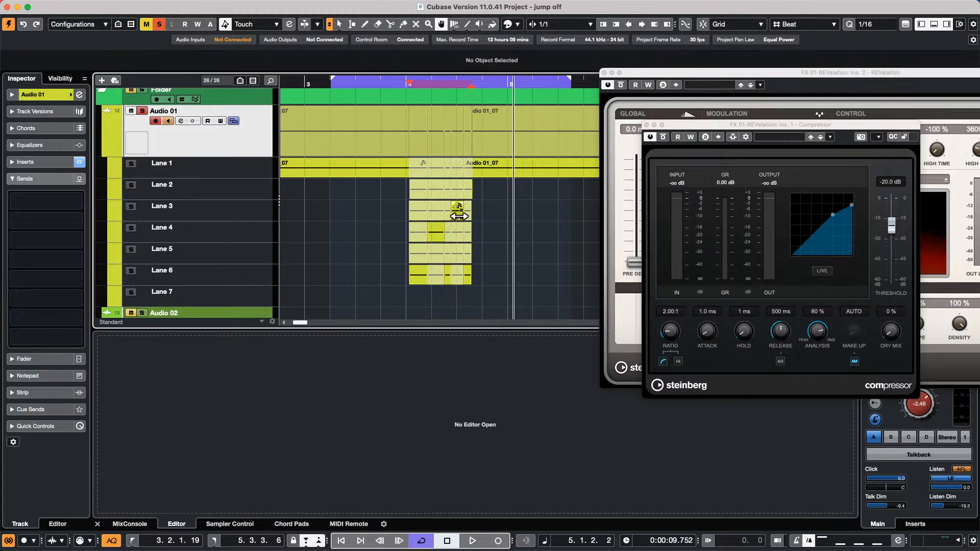
pyautogui.moveTo(422, 198); pyautogui.dragTo(421, 253)
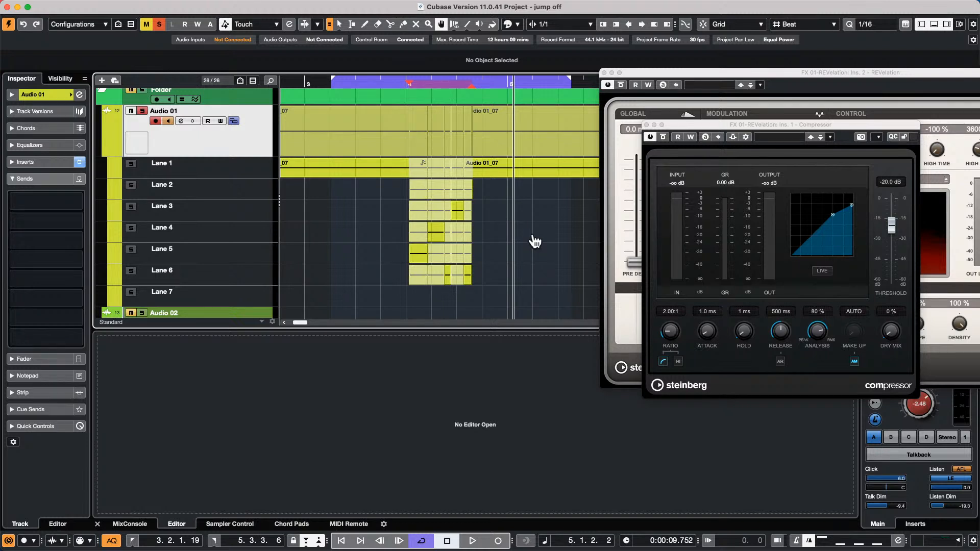
pyautogui.click(236, 121)
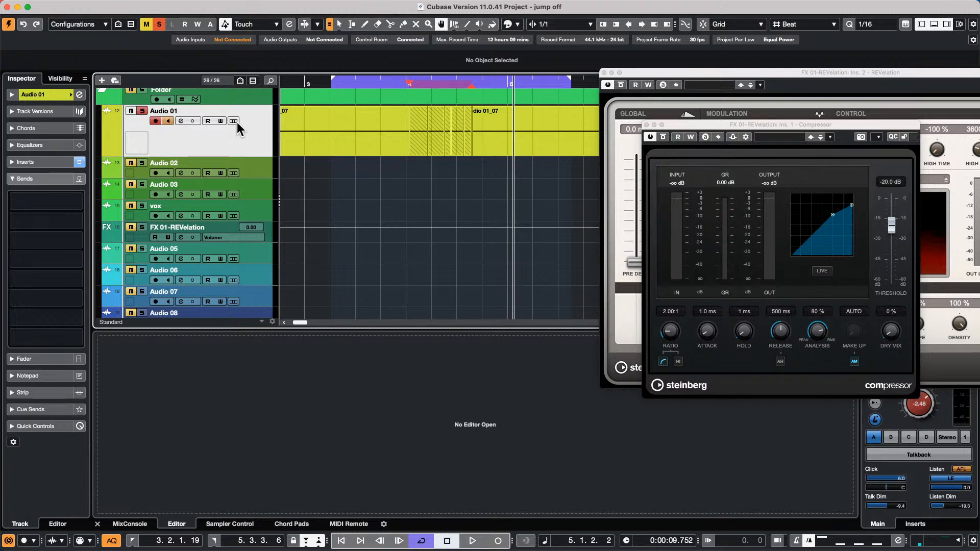
# - Scroll up to the Futurechill beat, pick the Play tool, clear global solo and audition the beat
pyautogui.scroll(10, 332, 153)
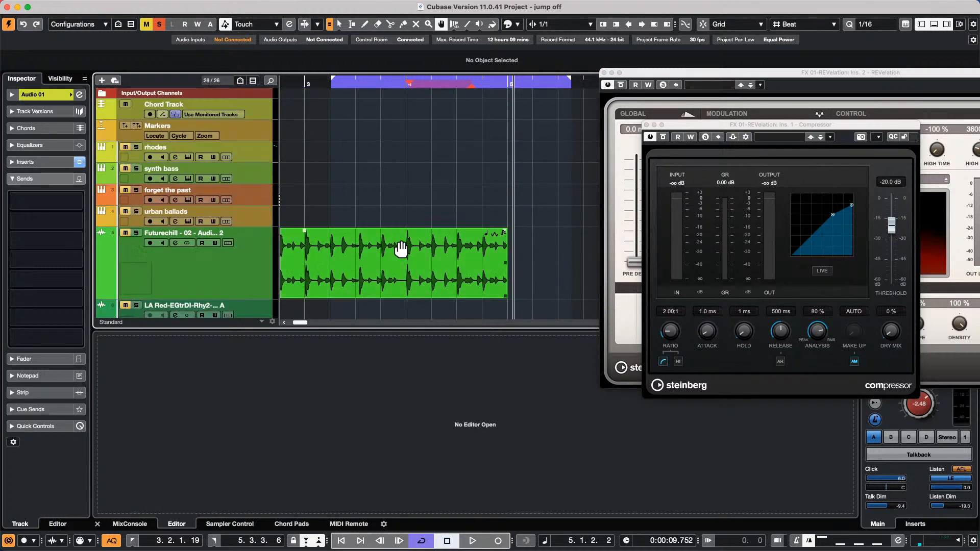
pyautogui.rightClick(353, 250)
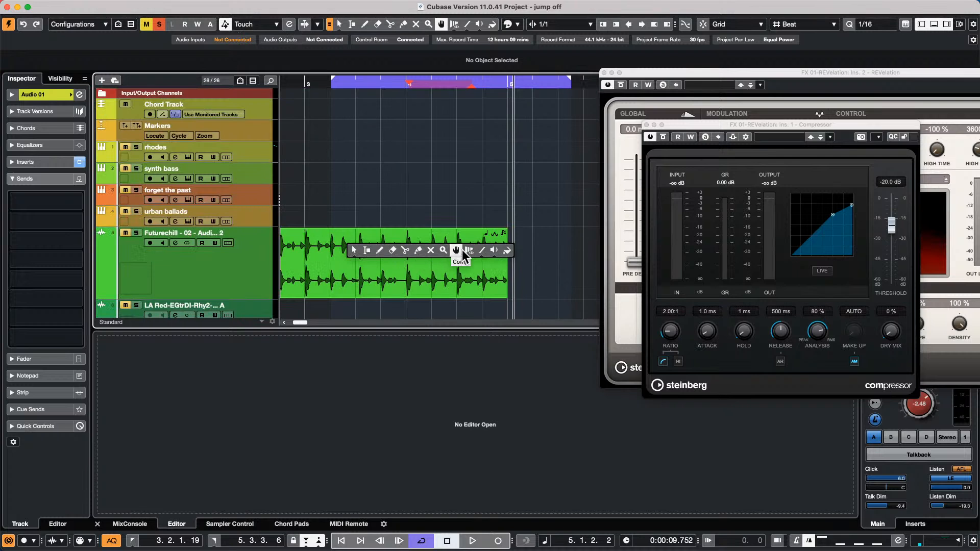
pyautogui.click(378, 253)
pyautogui.click(491, 250)
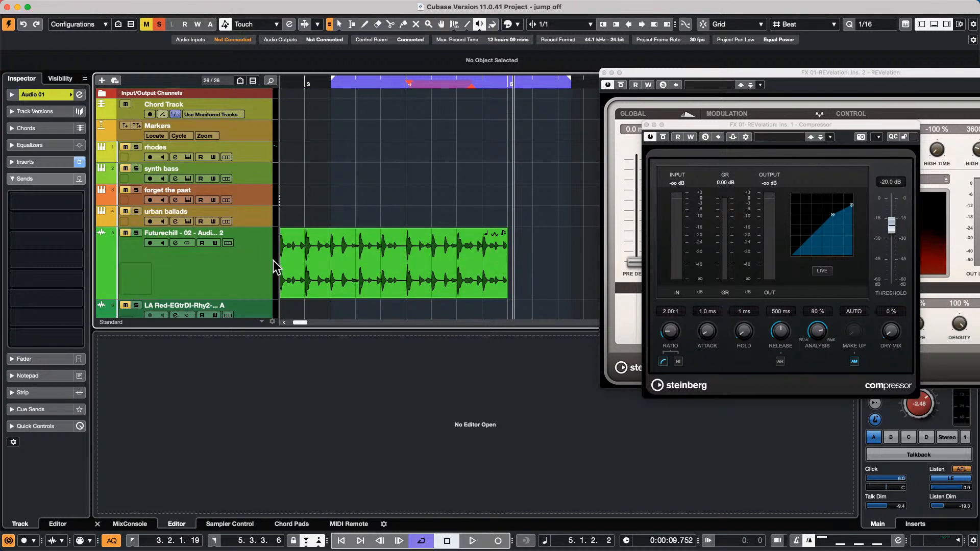
pyautogui.click(160, 25)
pyautogui.click(296, 274)
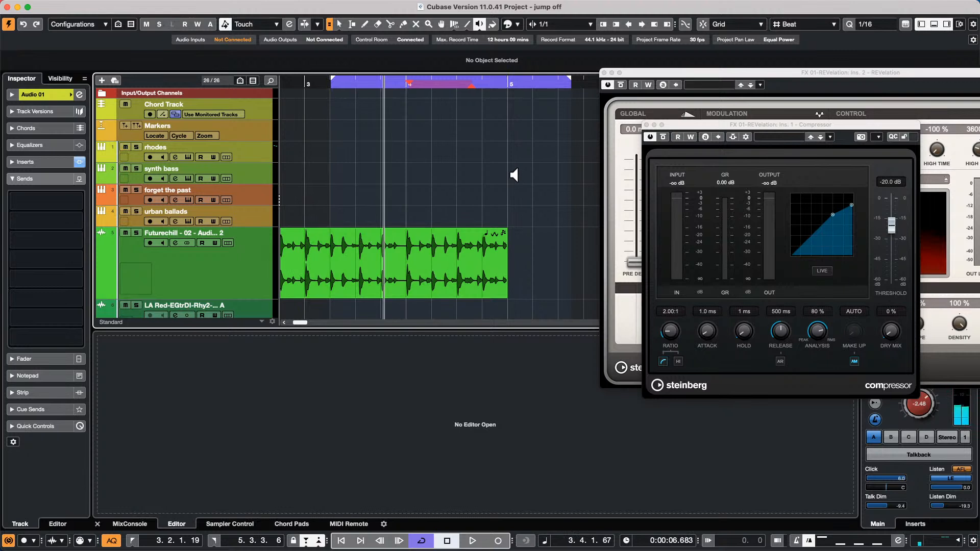
# - Close the plug-in windows, audition the beat from its middle, then select the event
pyautogui.press('Delete')
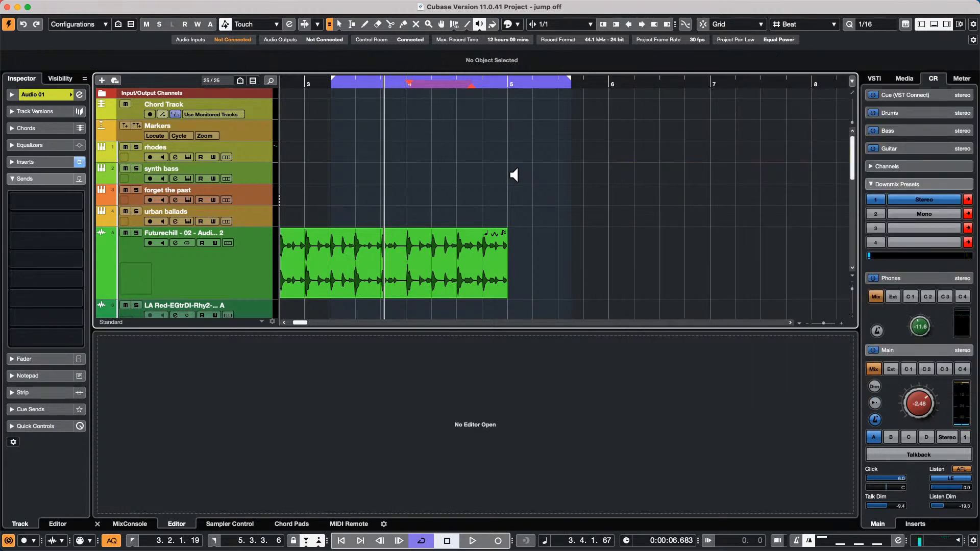
pyautogui.click(320, 261)
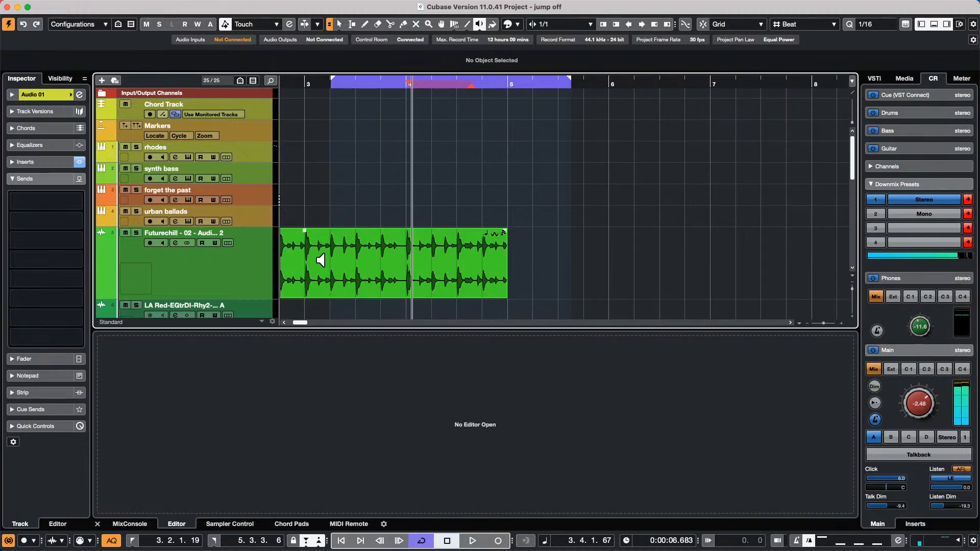
pyautogui.press('1')
pyautogui.click(376, 272)
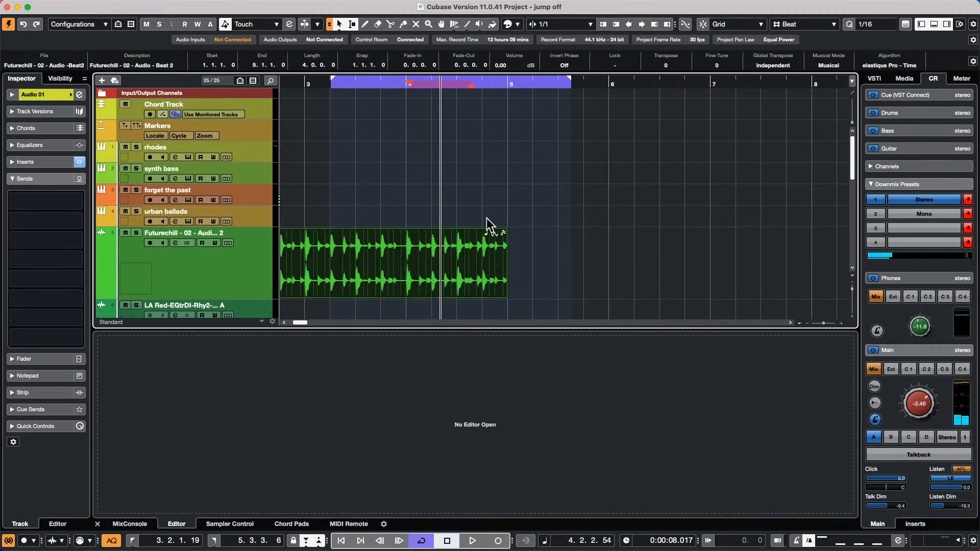
# - Apply Flanger from Audio > Plug-ins > Modulation as offline processing on the beat event
pyautogui.click(152, 6)
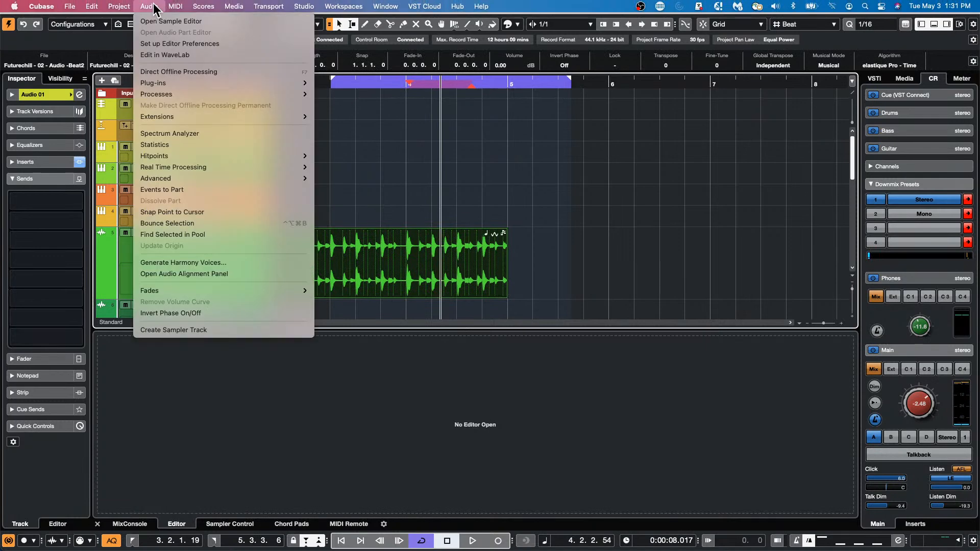
pyautogui.moveTo(213, 87)
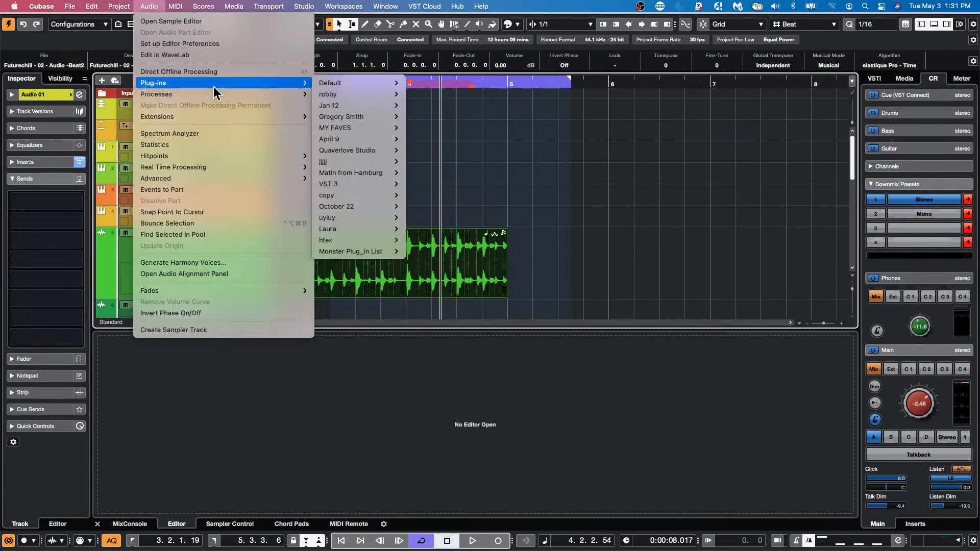
pyautogui.moveTo(374, 85)
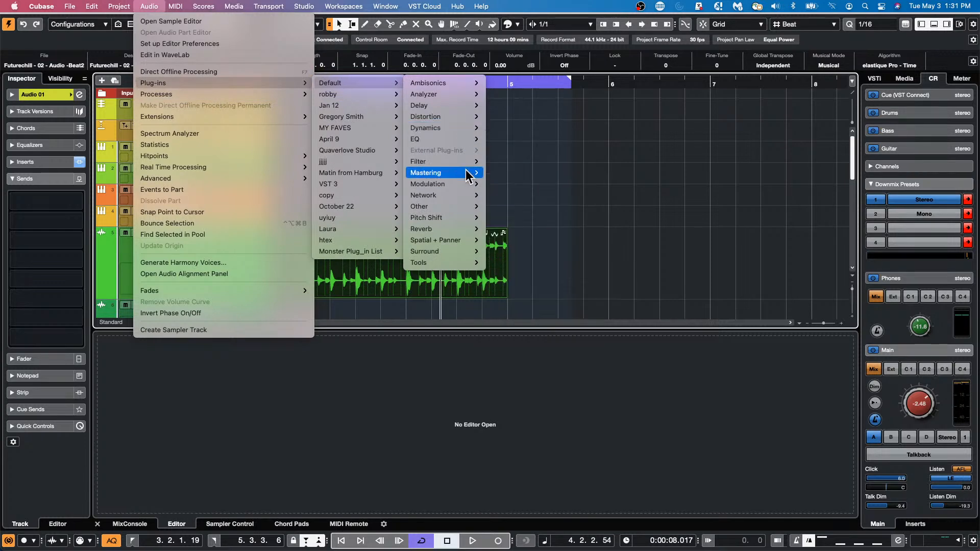
pyautogui.moveTo(466, 184)
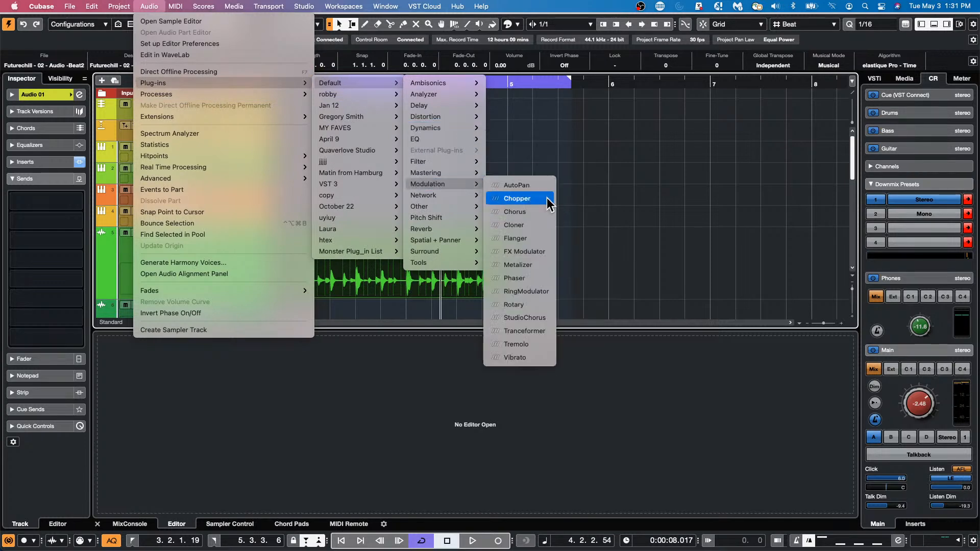
pyautogui.click(545, 238)
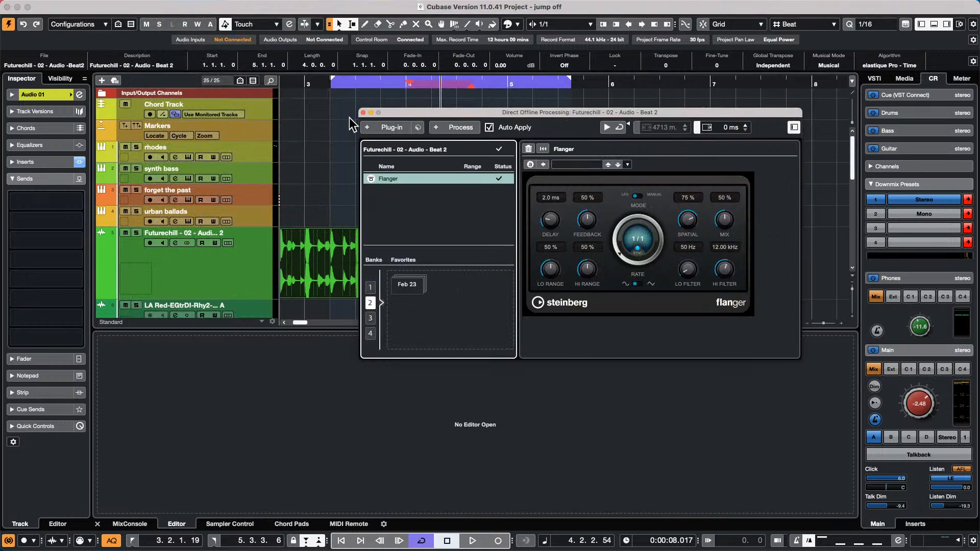
# - Preview the flanged beat from bar 1
pyautogui.click(214, 105)
pyautogui.press('Home')
pyautogui.press('space')
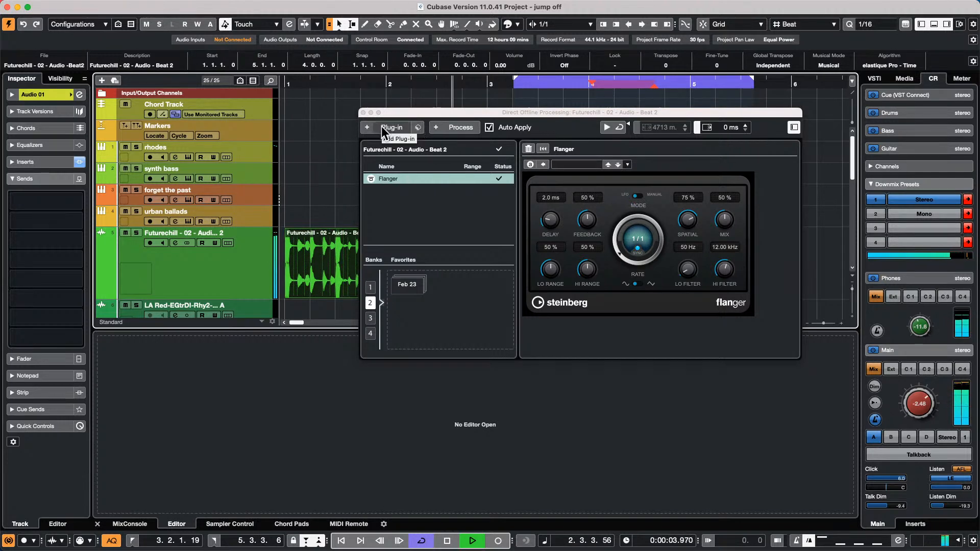
pyautogui.press('space')
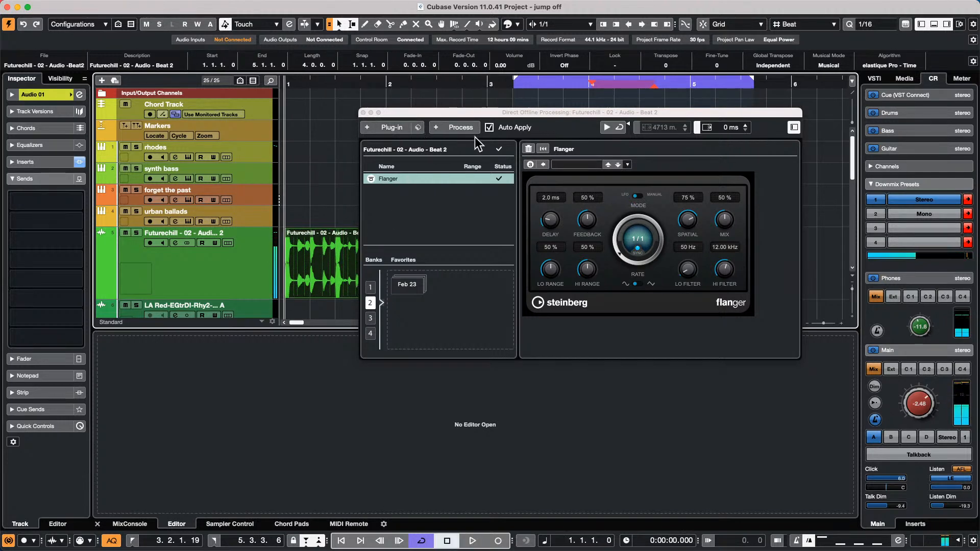
# - Add GEQ-10 after Flanger and boost its 1k band
pyautogui.click(394, 128)
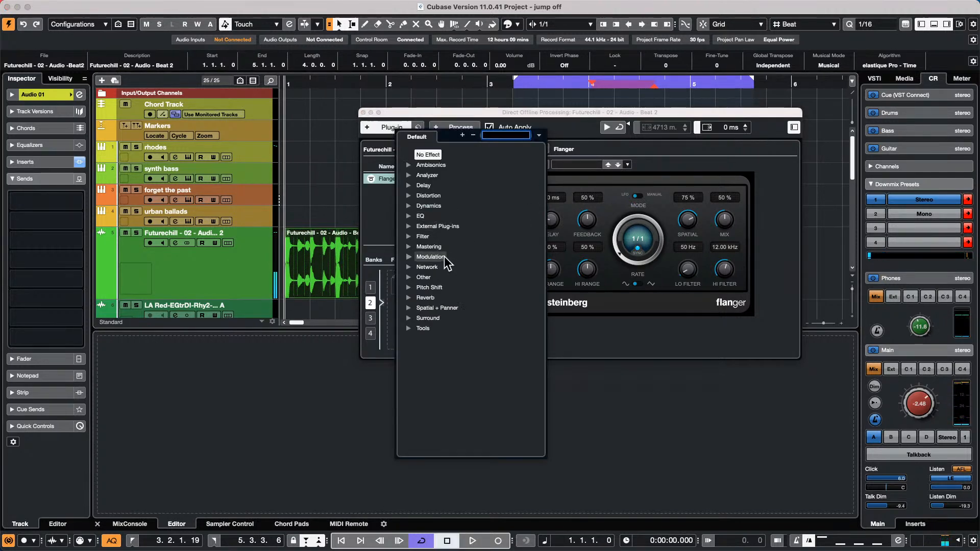
pyautogui.click(408, 217)
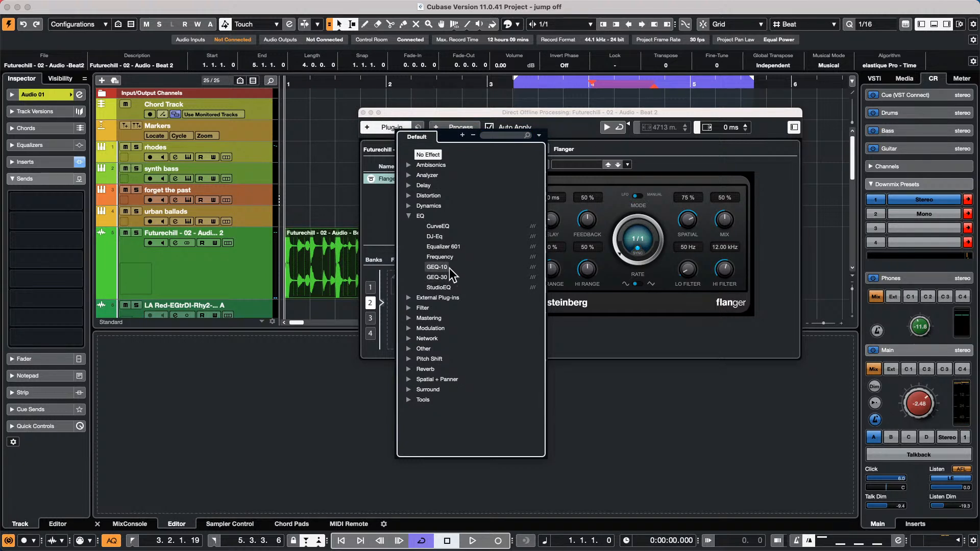
pyautogui.click(440, 267)
pyautogui.moveTo(581, 237); pyautogui.dragTo(581, 217)
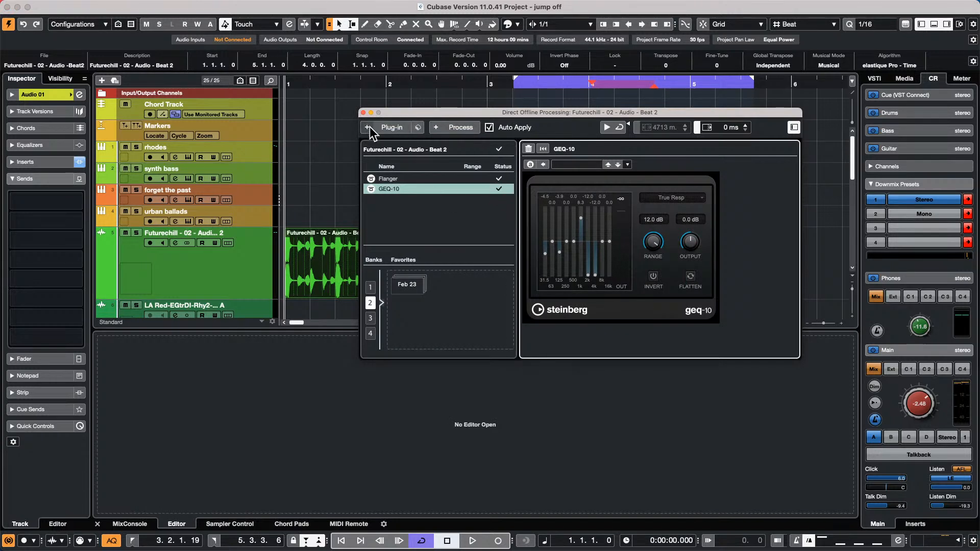
# - Add MorphFilter and drag its XY pad to raise the morph factor to 77%
pyautogui.click(387, 128)
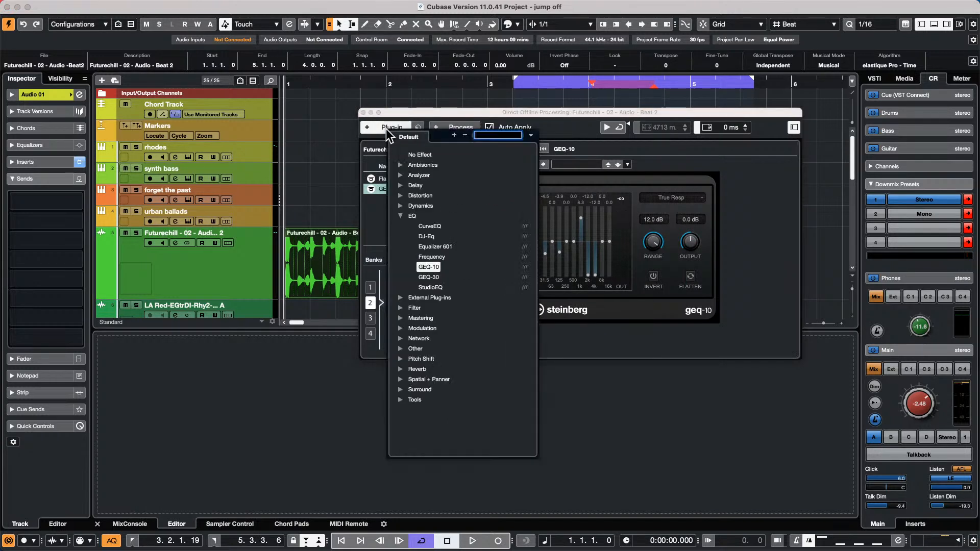
pyautogui.click(400, 308)
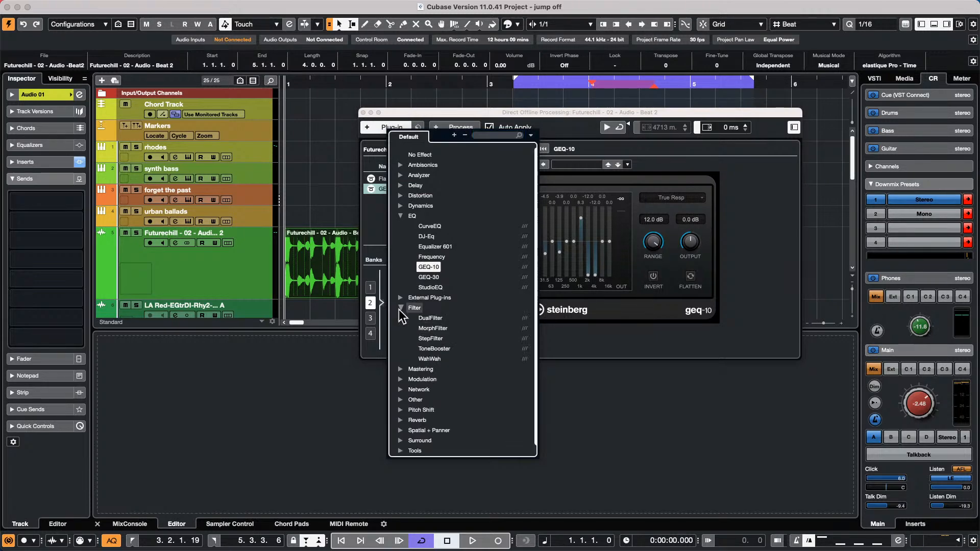
pyautogui.click(433, 329)
pyautogui.moveTo(660, 302); pyautogui.dragTo(668, 252)
# - Add the Reverse process to the chain and play the processed beat
pyautogui.click(473, 134)
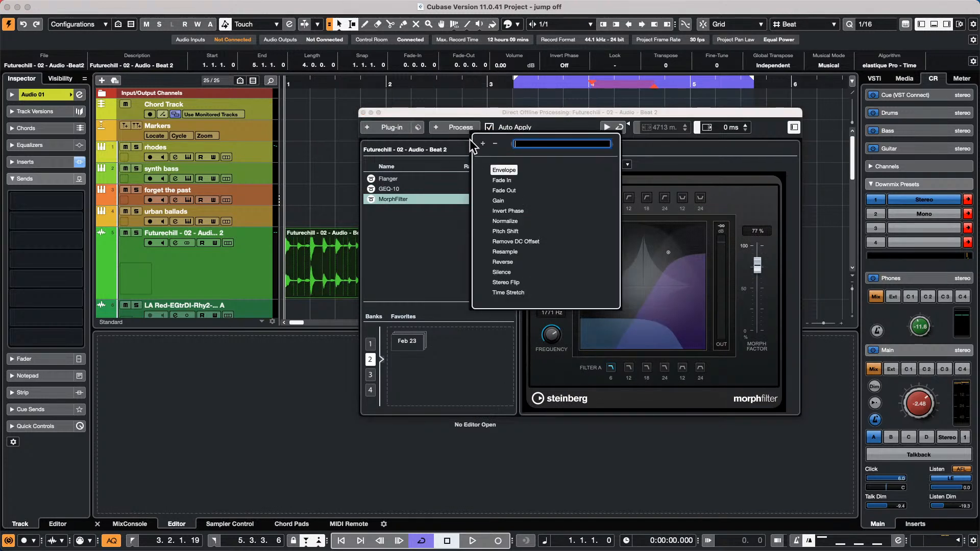
pyautogui.click(510, 265)
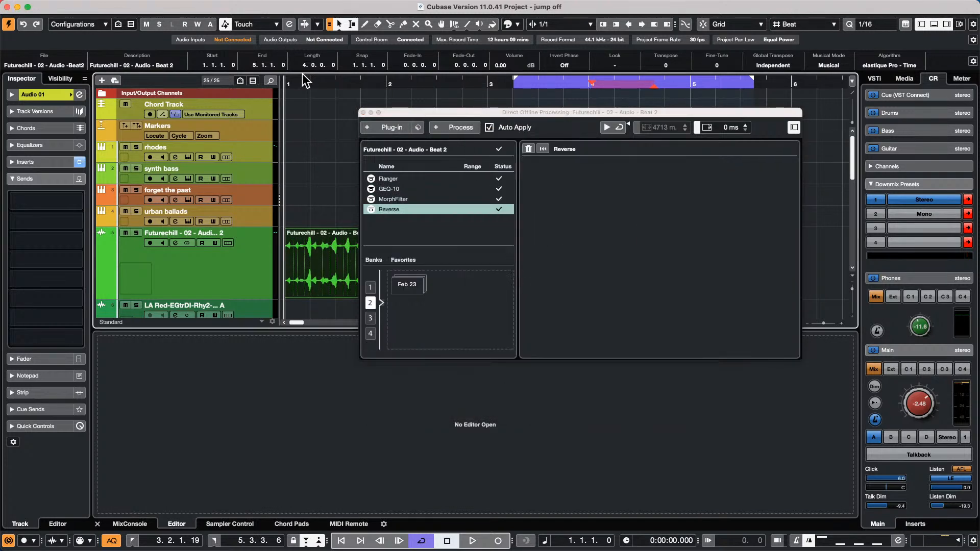
pyautogui.press('space')
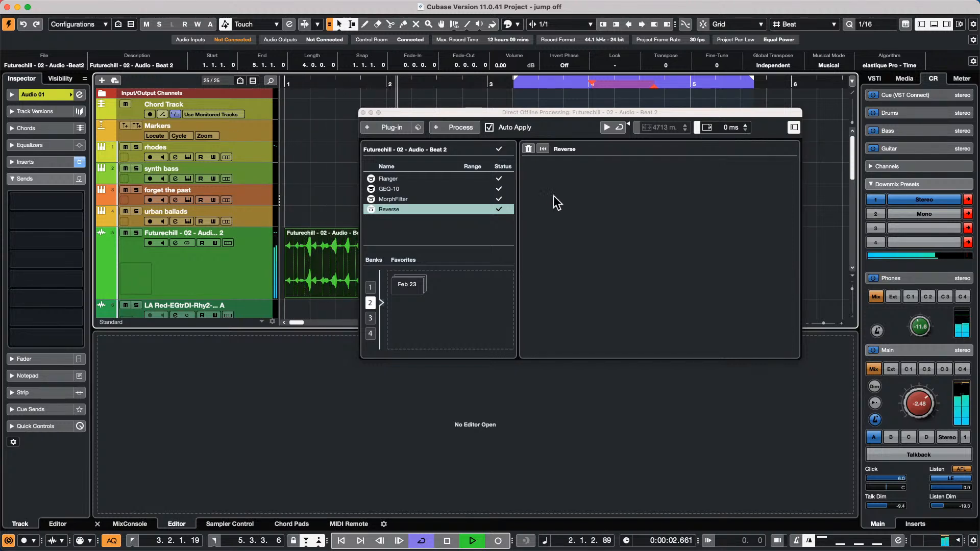
# - Check the GEQ-10 settings, then loop bars 1–5 around the beat event and play it
pyautogui.click(406, 189)
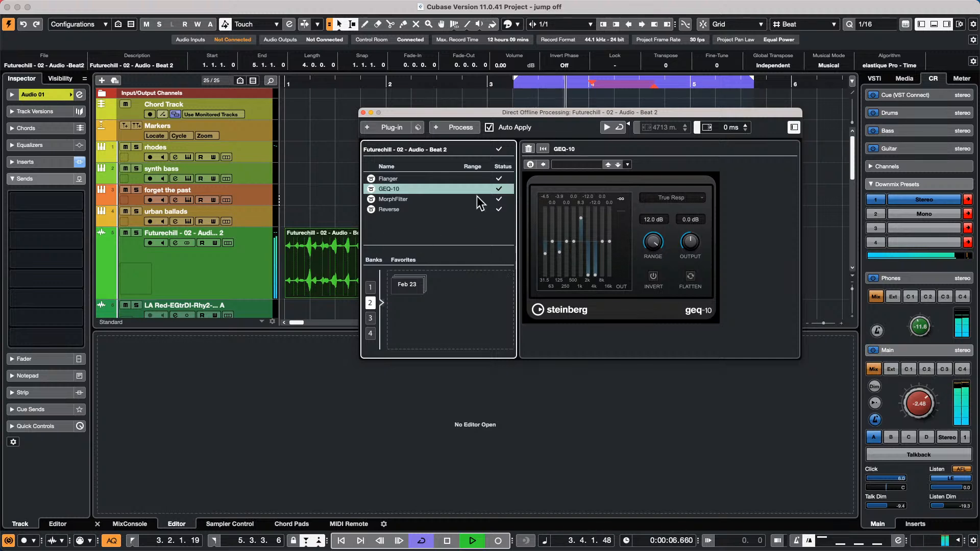
pyautogui.press('KP_Multiply')
pyautogui.press('space')
pyautogui.click(324, 268)
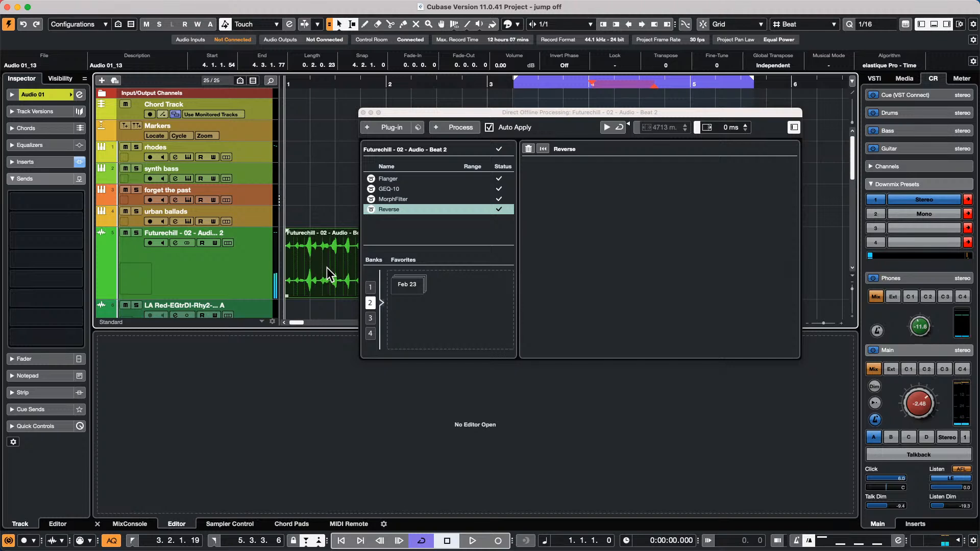
pyautogui.press('p')
pyautogui.press('space')
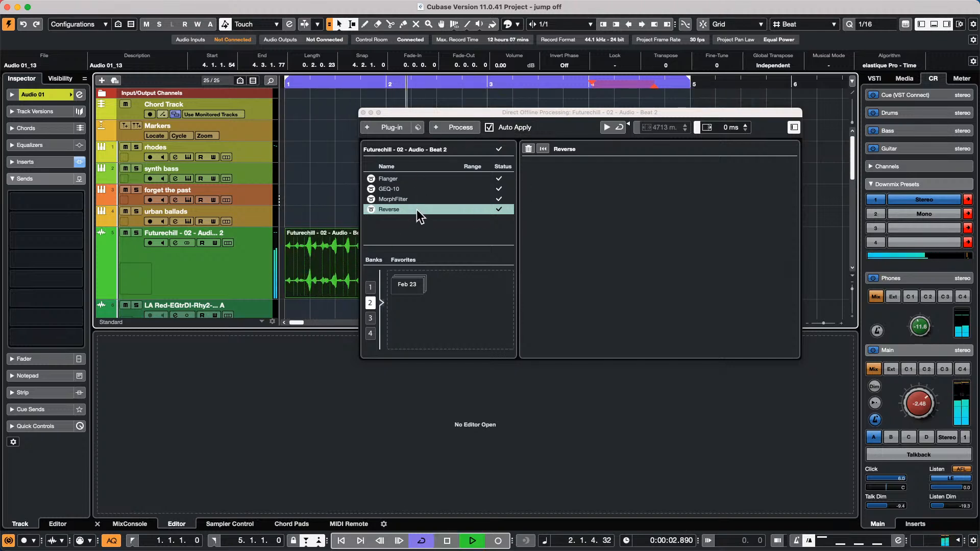
# - Delete GEQ-10 from the beat's offline process list, keeping Flanger, MorphFilter and Reverse
pyautogui.rightClick(416, 210)
pyautogui.click(408, 188)
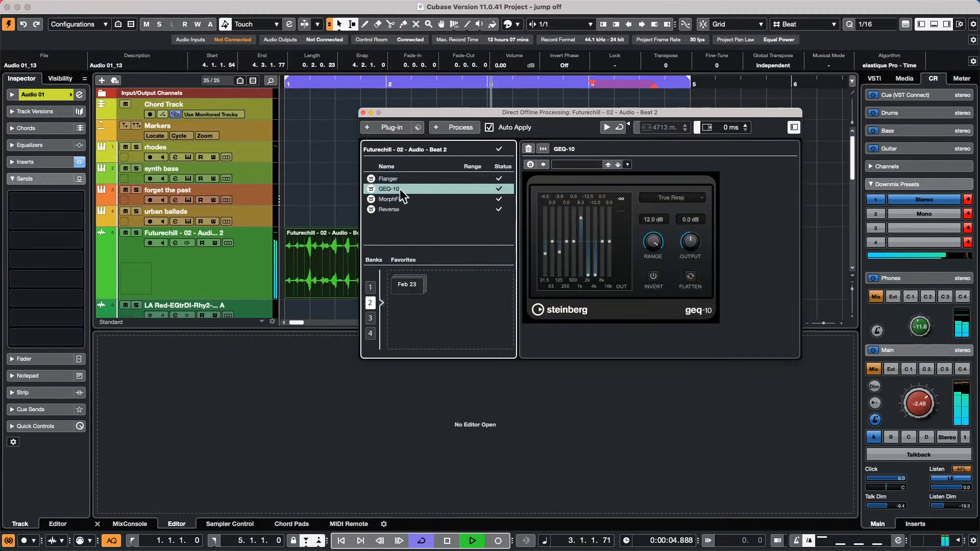
pyautogui.rightClick(401, 189)
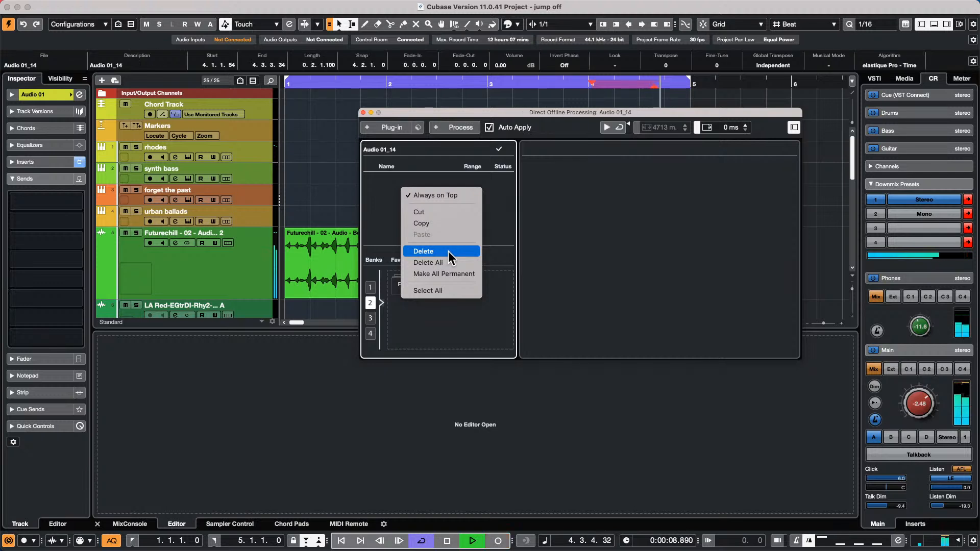
pyautogui.click(449, 251)
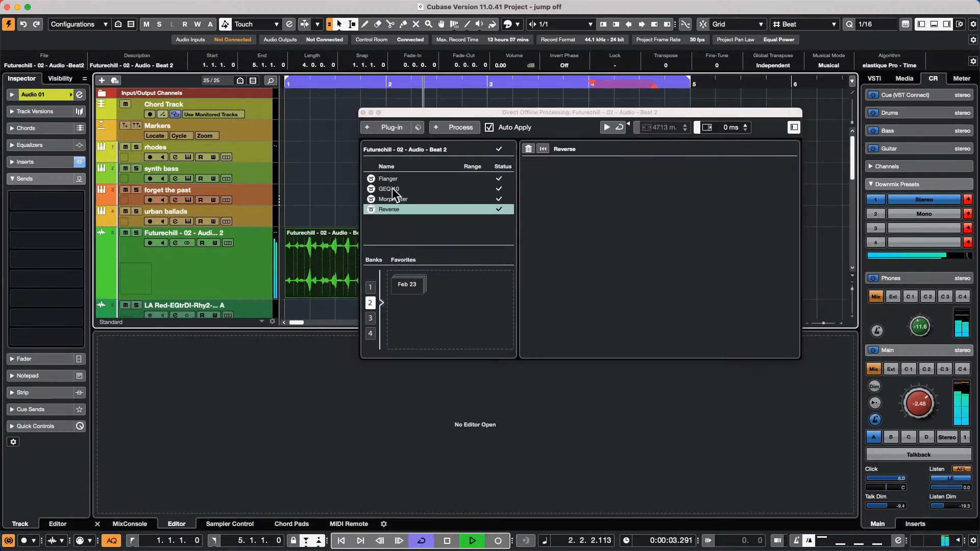
pyautogui.click(390, 188)
pyautogui.rightClick(391, 189)
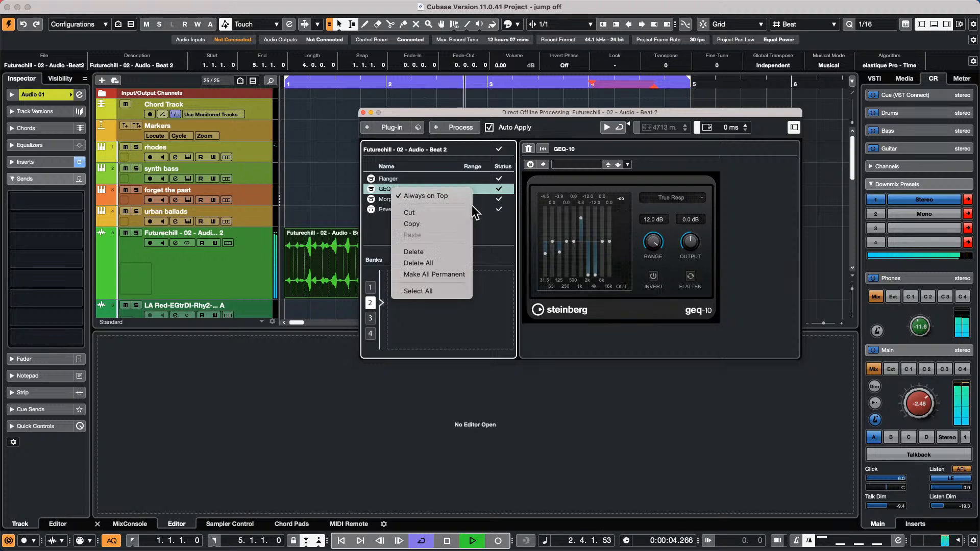
pyautogui.click(448, 251)
pyautogui.press('KP_Multiply')
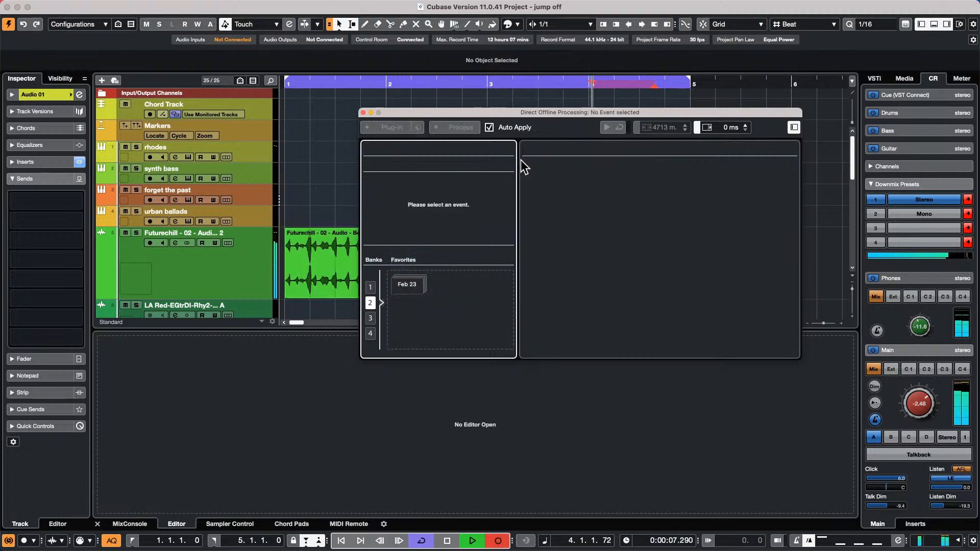
pyautogui.click(302, 272)
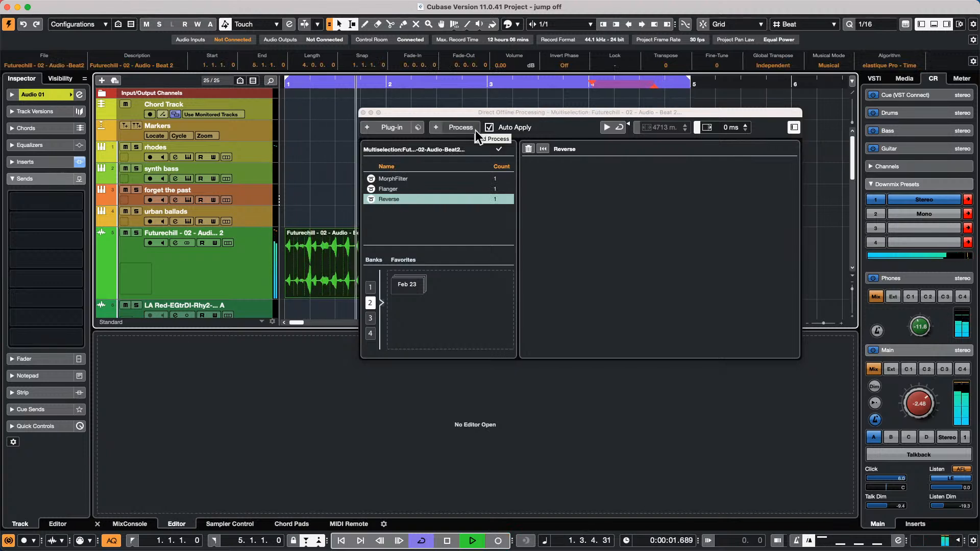
# - Use Delete All to clear Flanger, MorphFilter and Reverse from the beat, then stop playback
pyautogui.click(388, 179)
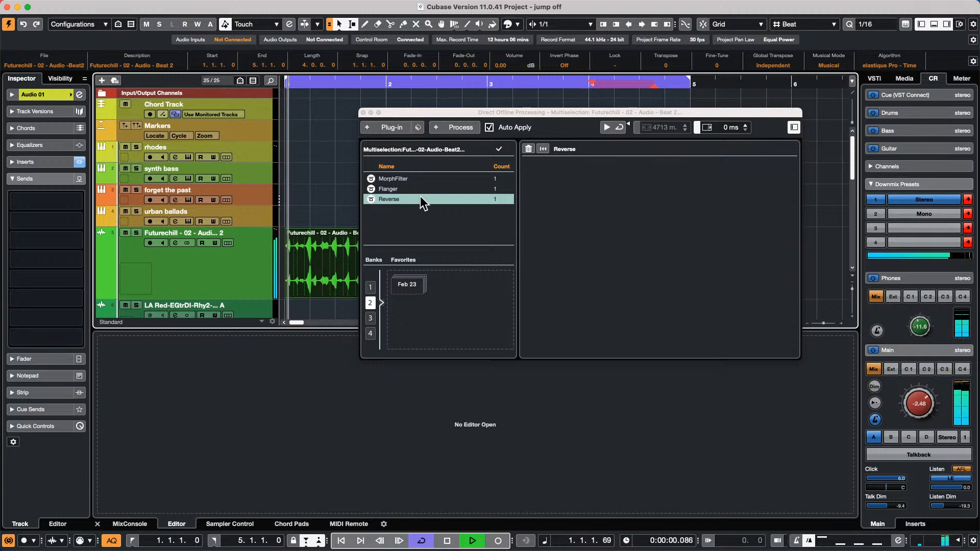
pyautogui.click(459, 128)
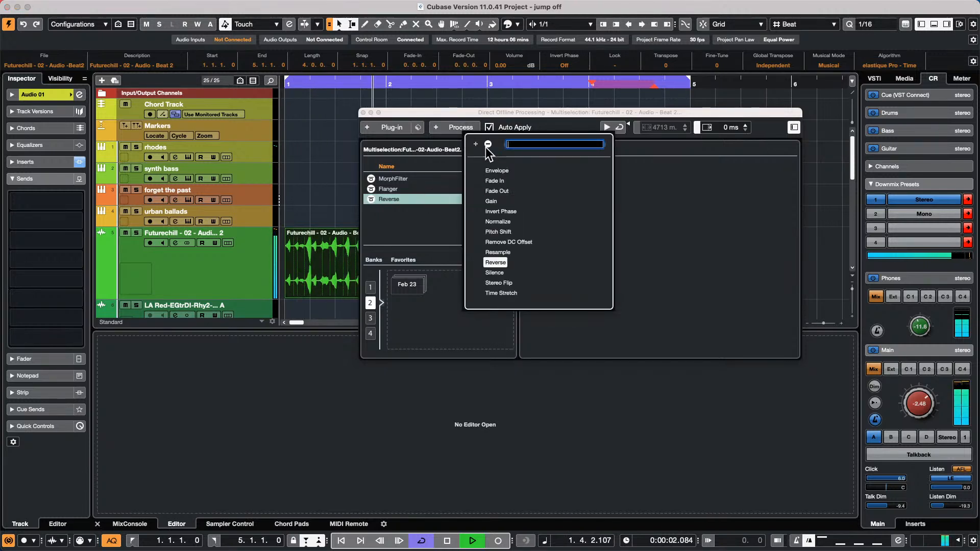
pyautogui.click(408, 185)
pyautogui.rightClick(403, 197)
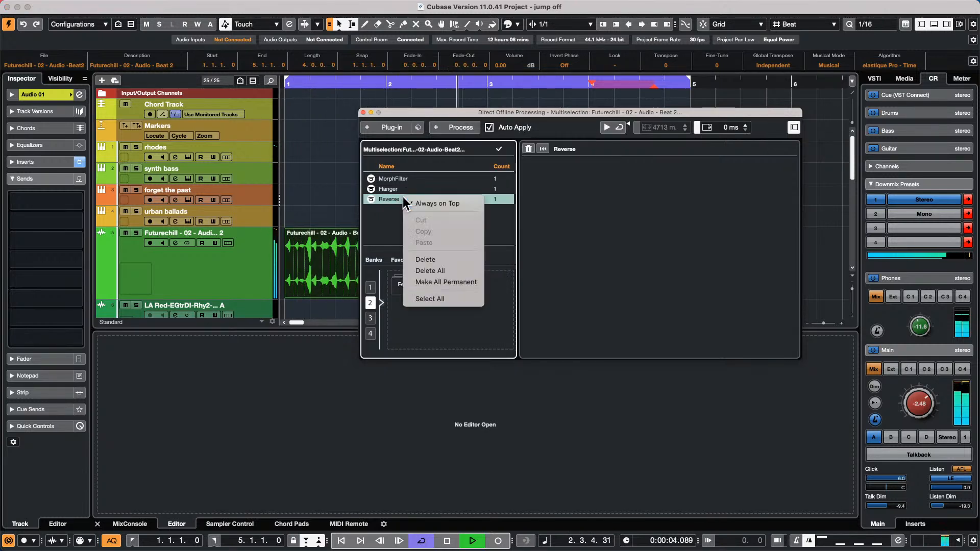
pyautogui.click(430, 270)
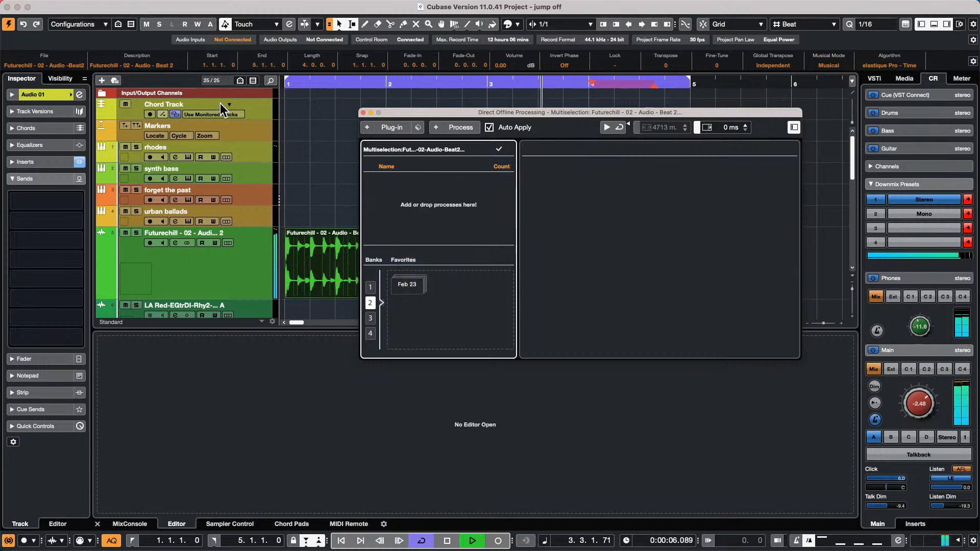
pyautogui.press('space')
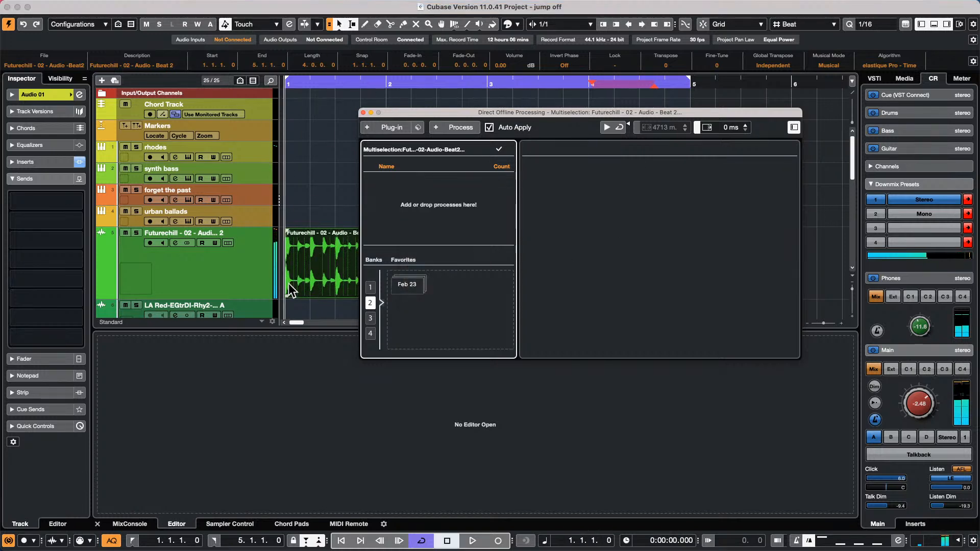
# - Close the Direct Offline Processing window via the Audio menu, toggling it with F7
pyautogui.moveTo(101, 4)
pyautogui.click(148, 6)
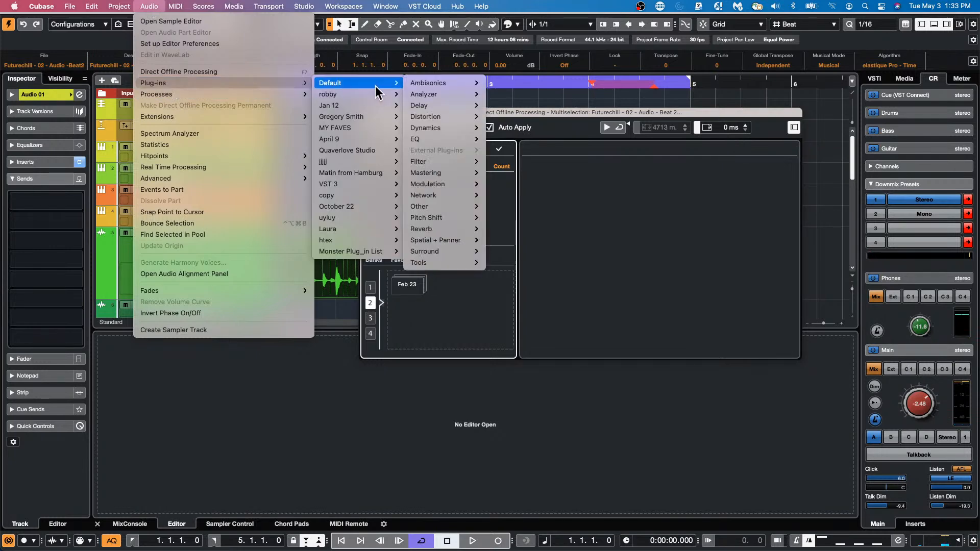
pyautogui.click(225, 73)
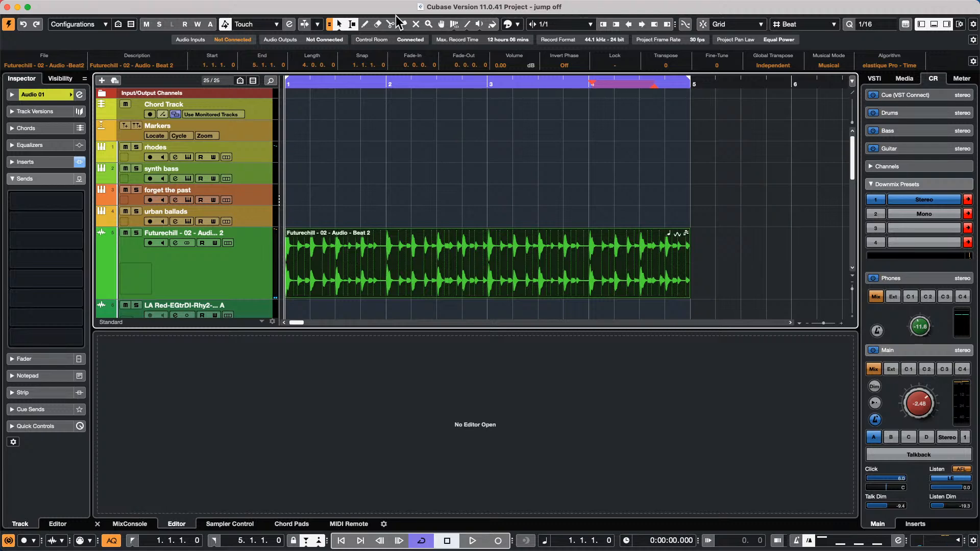
pyautogui.press('F7')
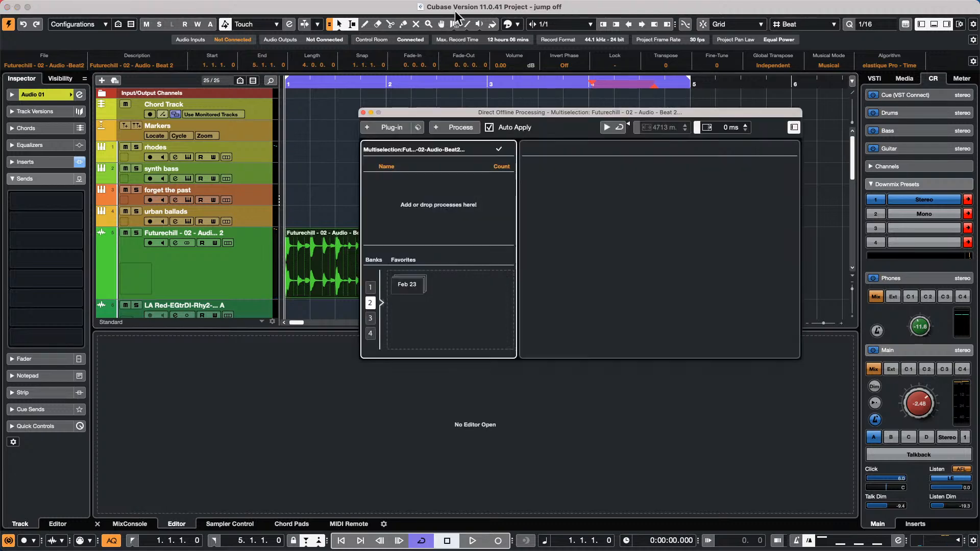
pyautogui.press('F7')
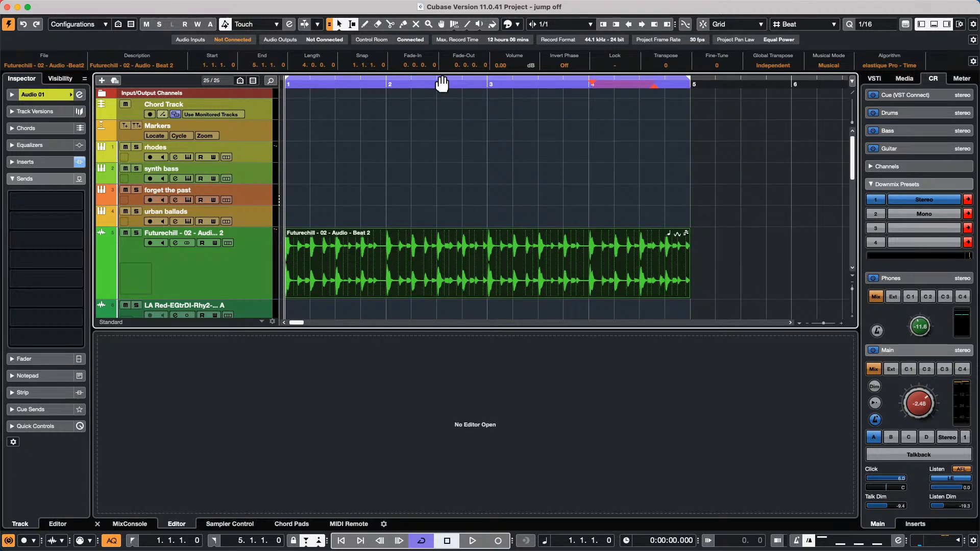
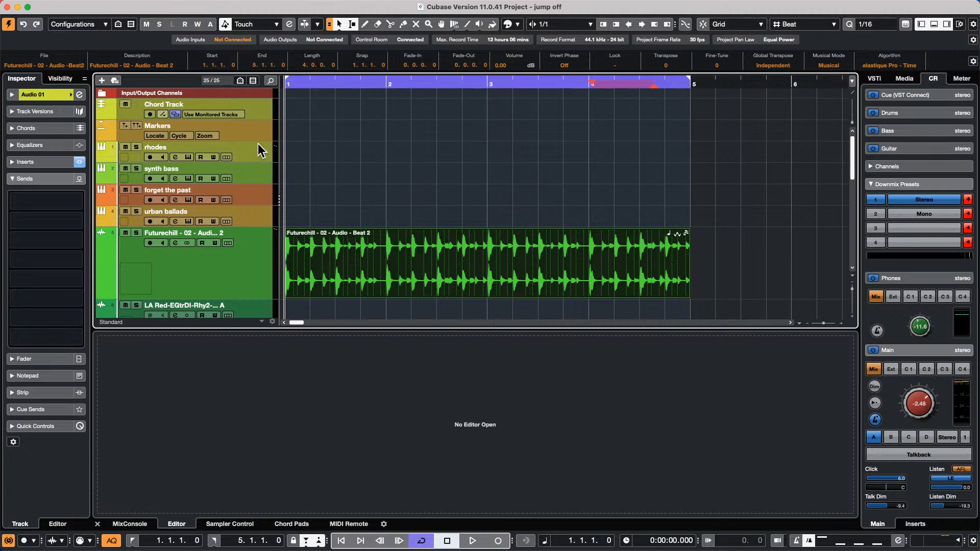
# - Open the synth bass track's Retrologue 2 editor and enable QC to show its eight quick controls
pyautogui.click(244, 172)
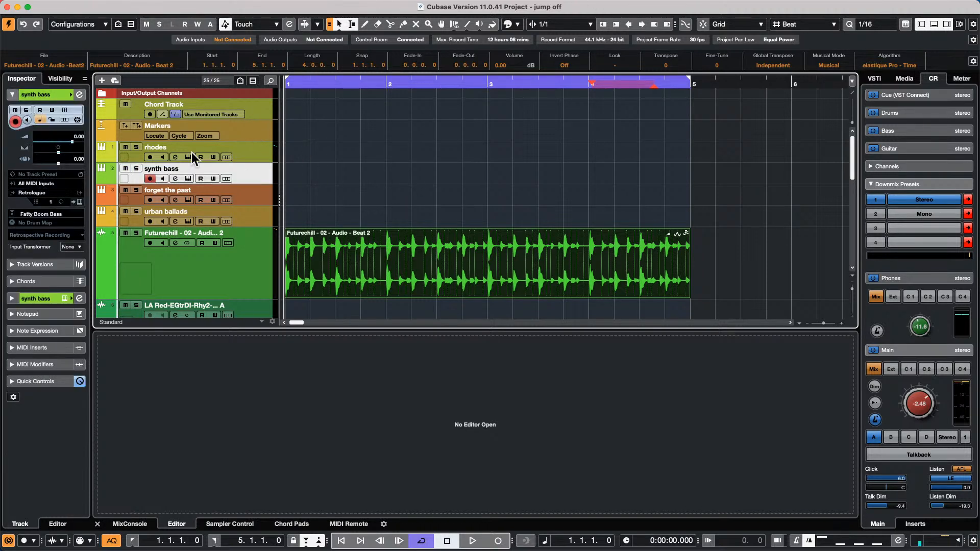
pyautogui.click(79, 95)
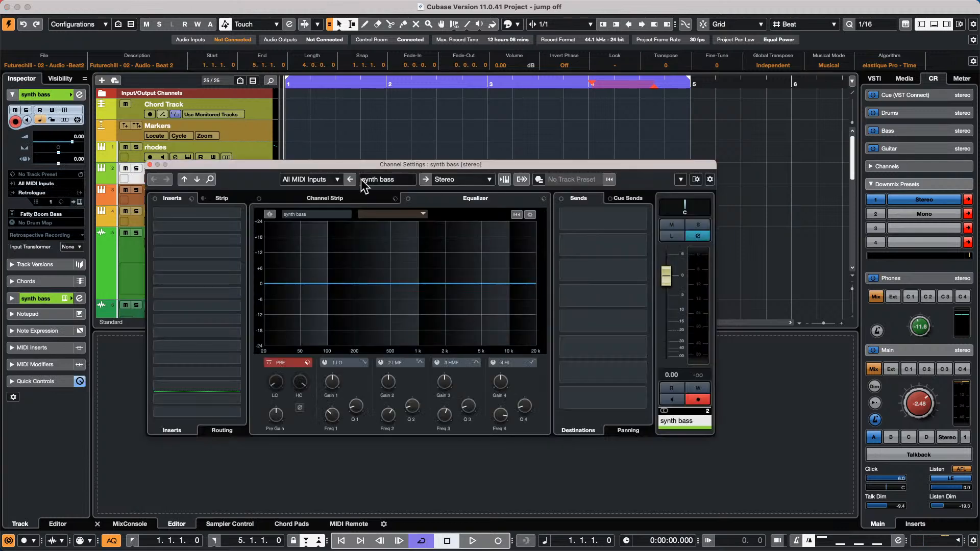
pyautogui.click(150, 164)
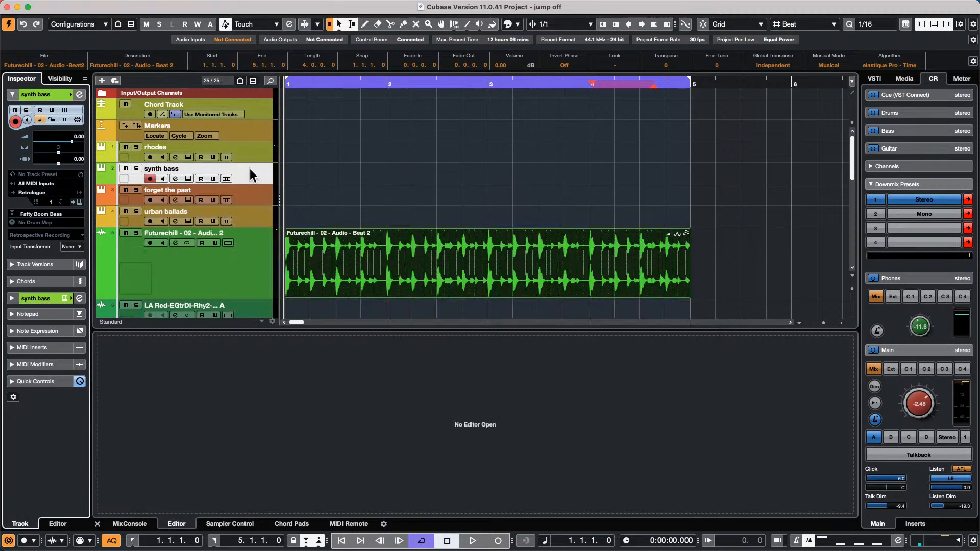
pyautogui.click(79, 202)
pyautogui.moveTo(470, 72); pyautogui.dragTo(567, 73)
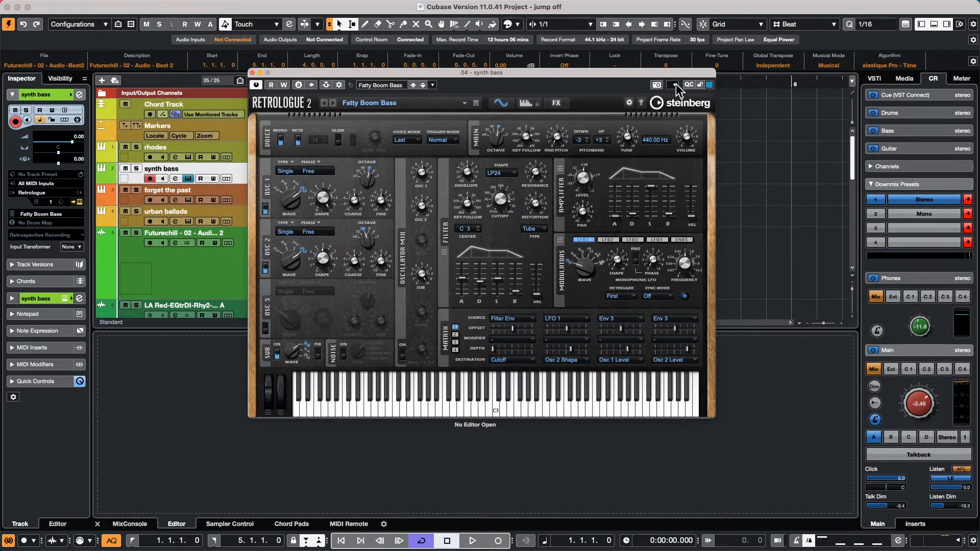
pyautogui.click(687, 84)
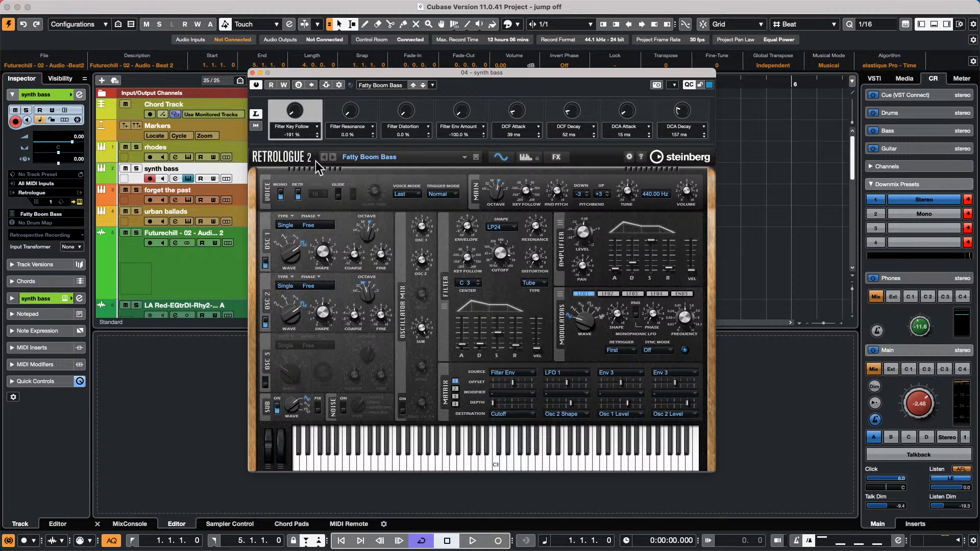
# - Lengthen the Retrologue filter envelope attack to 837 ms and switch the plugin on
pyautogui.moveTo(465, 351)
pyautogui.moveTo(465, 350); pyautogui.dragTo(470, 326)
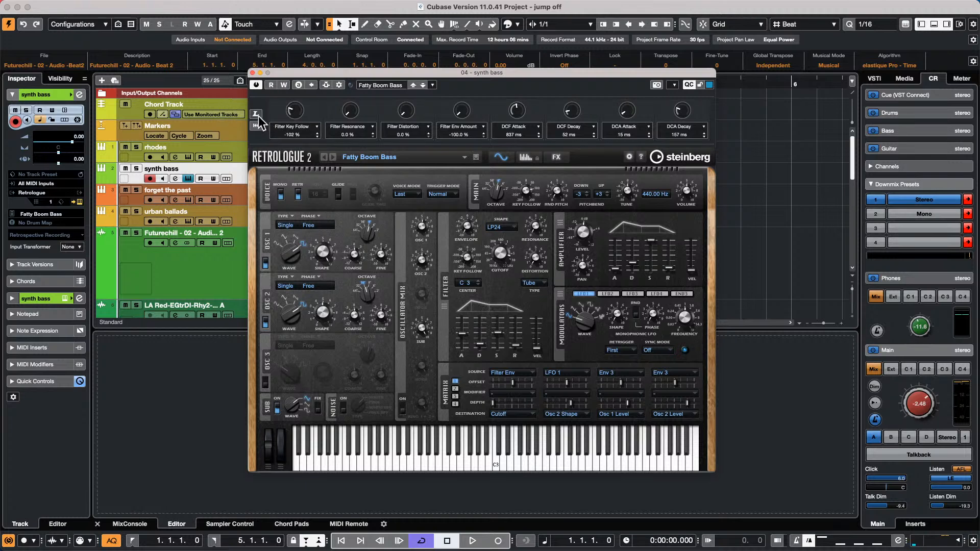
pyautogui.click(309, 132)
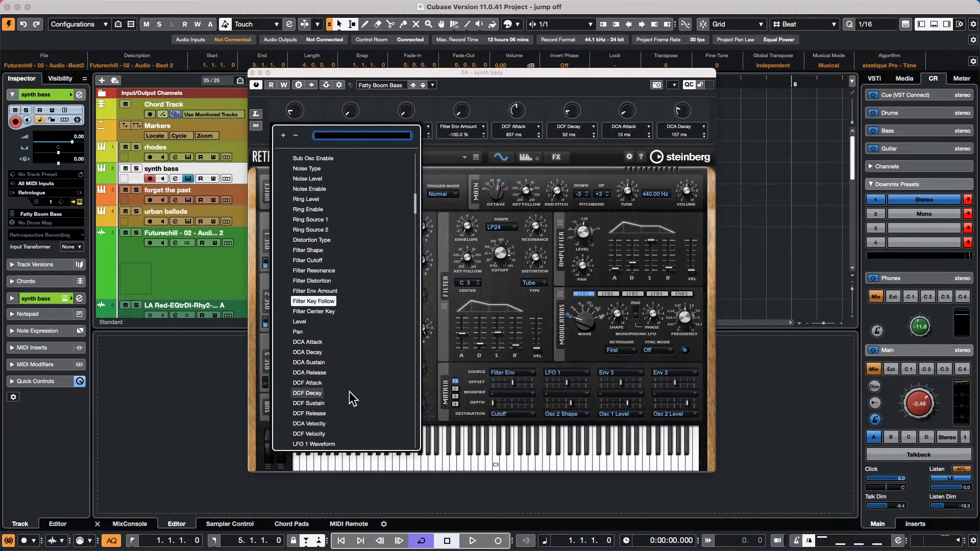
pyautogui.click(484, 86)
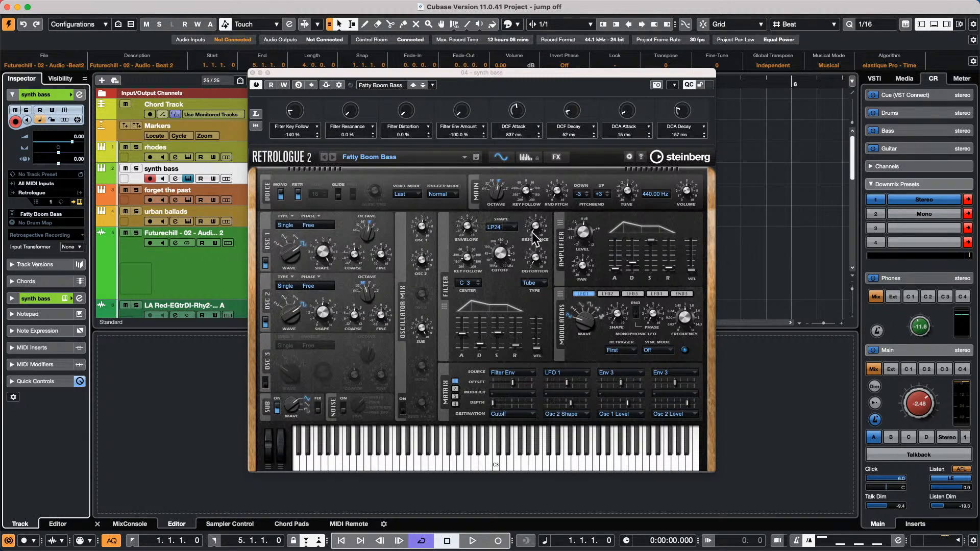
pyautogui.click(256, 85)
# - Record a new synth bass MIDI part, then stop playback
pyautogui.click(498, 540)
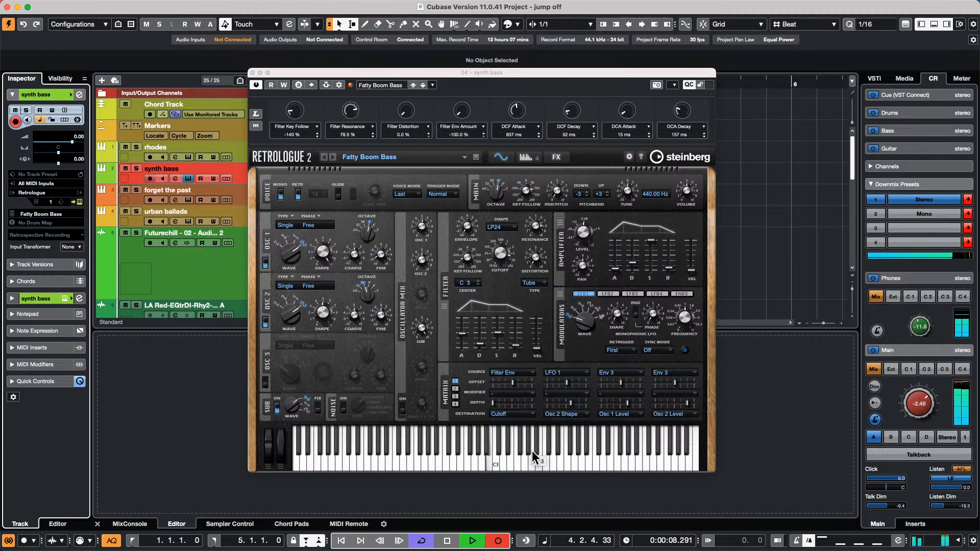
pyautogui.press('KP_Multiply')
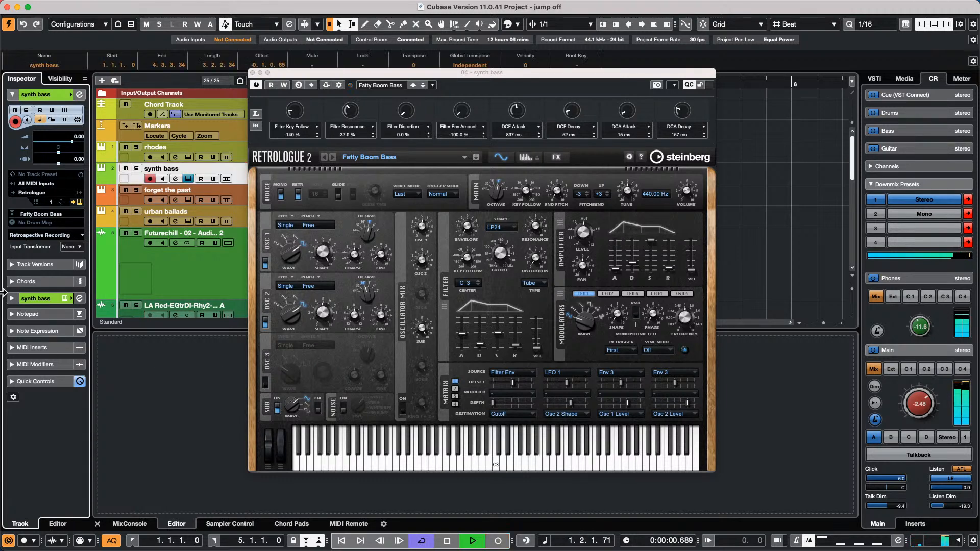
pyautogui.moveTo(342, 73); pyautogui.dragTo(649, 151)
pyautogui.press('space')
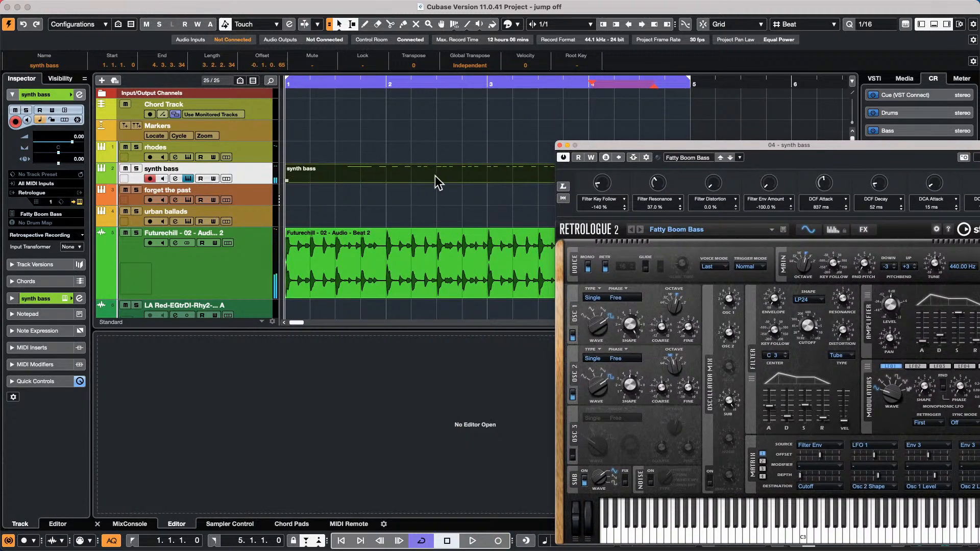
# - Open the new synth bass part in the Key Editor and show the track's Volume automation lane
pyautogui.click(436, 181)
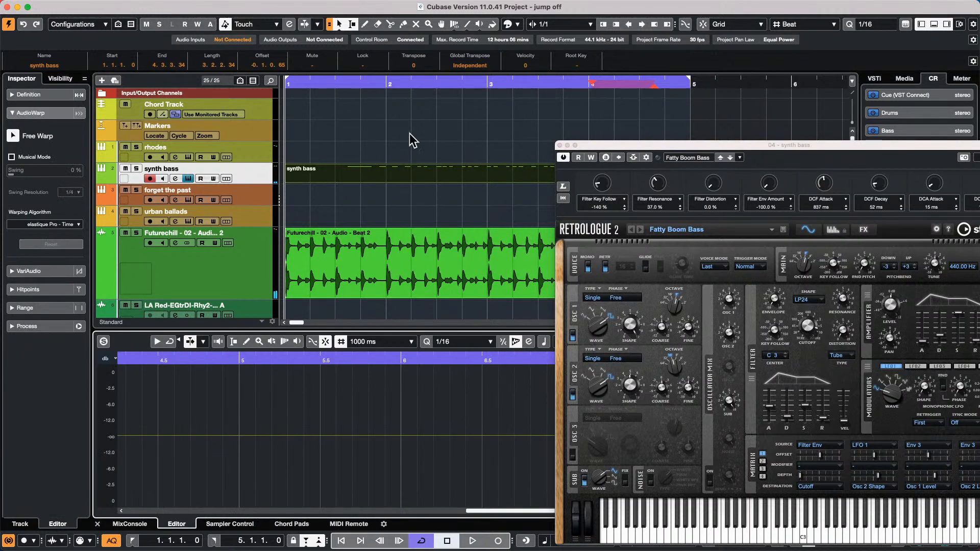
pyautogui.click(427, 175)
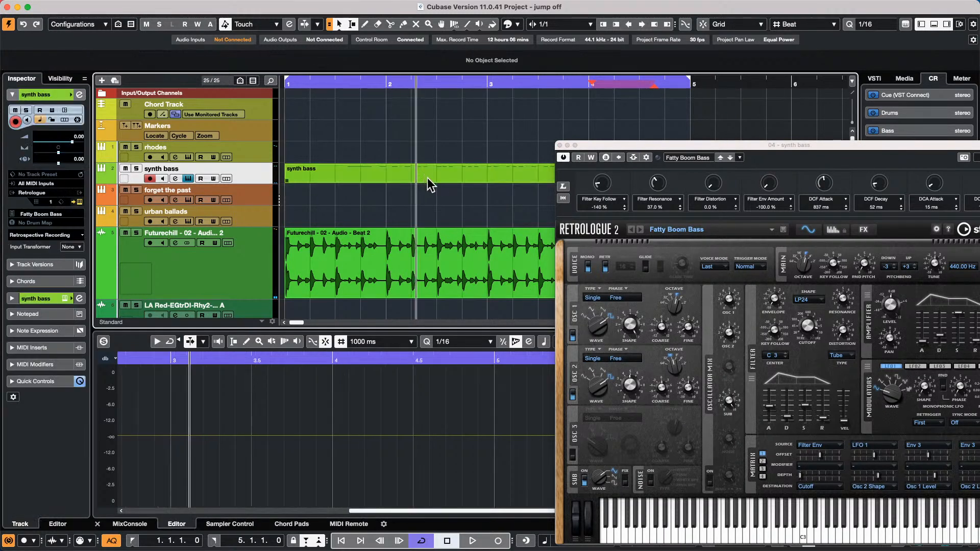
pyautogui.doubleClick(427, 183)
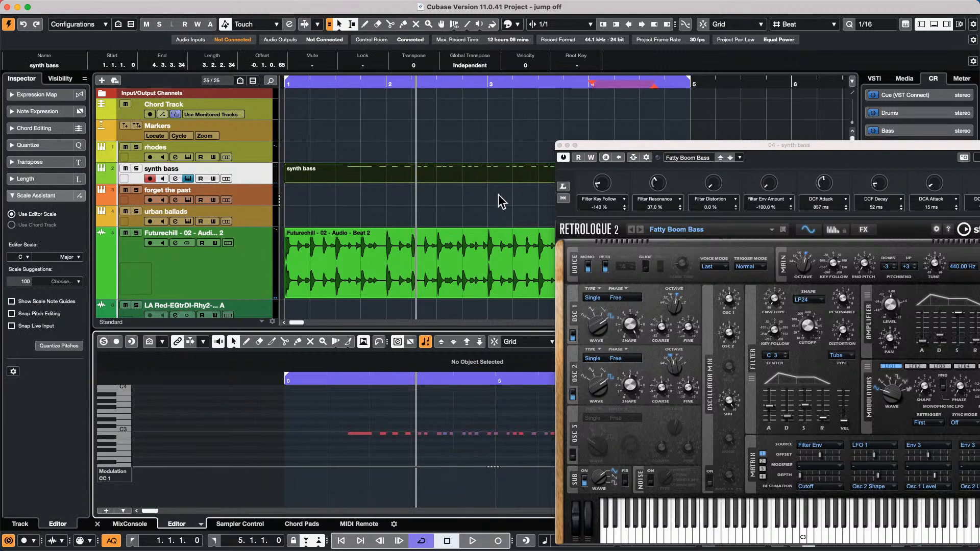
pyautogui.click(100, 180)
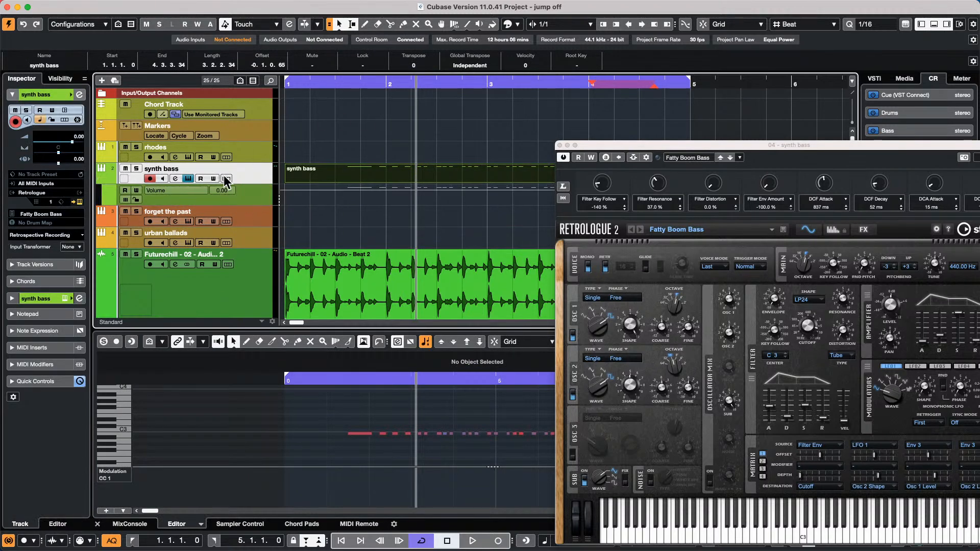
pyautogui.moveTo(307, 85); pyautogui.dragTo(308, 52)
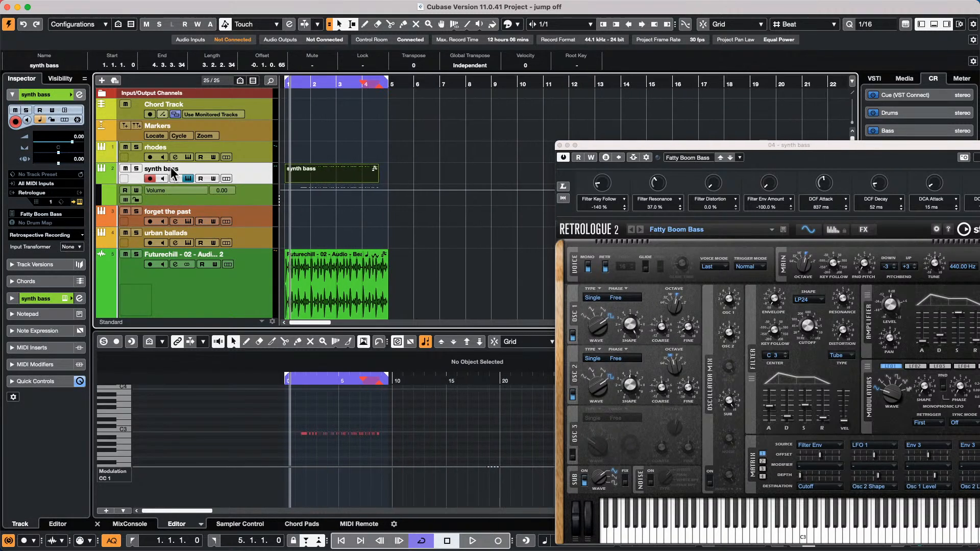
# - Check the lane's parameter list, then open and close the part in the List Editor
pyautogui.click(190, 191)
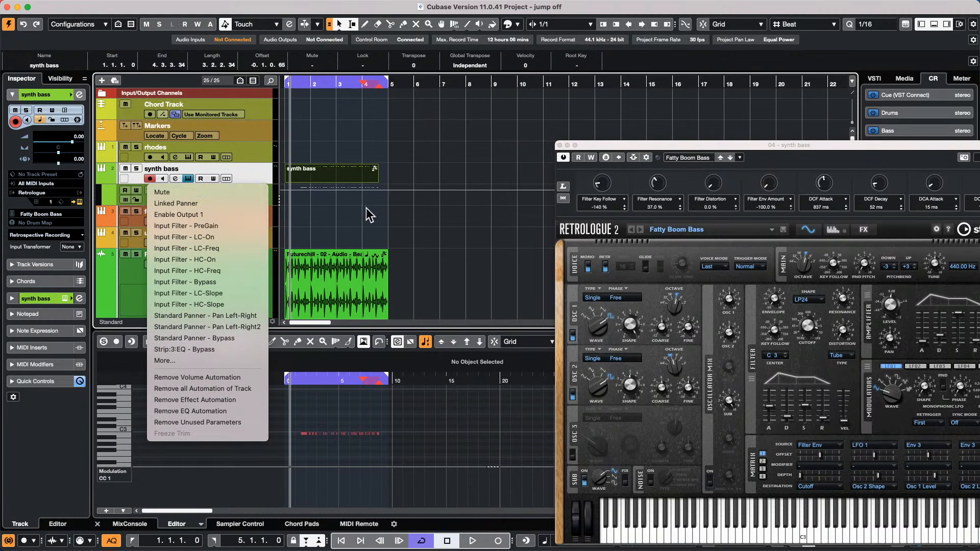
pyautogui.click(345, 202)
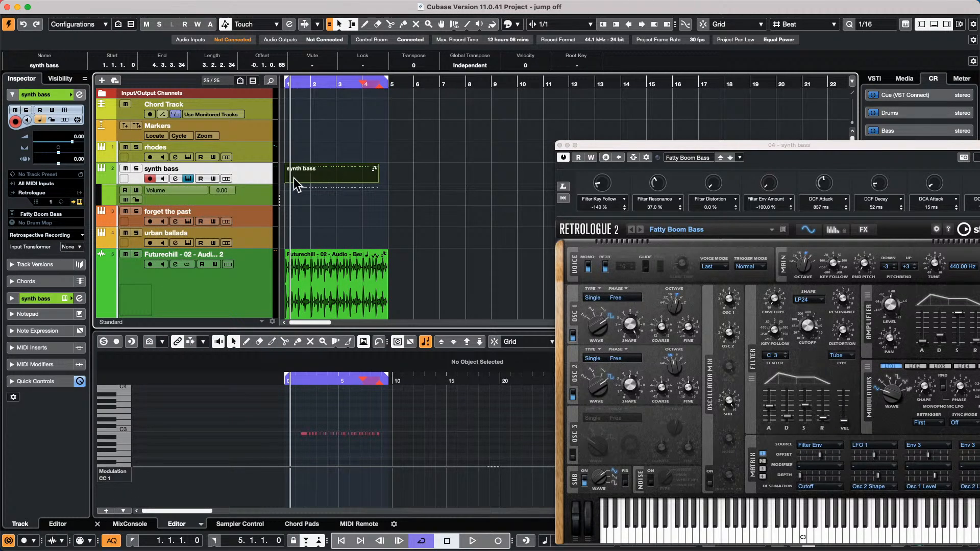
pyautogui.click(153, 6)
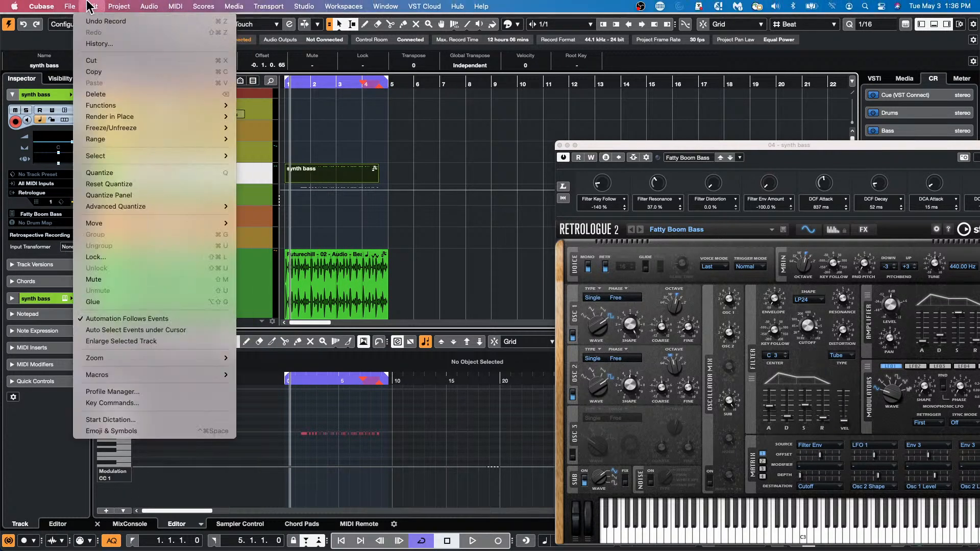
pyautogui.moveTo(175, 6)
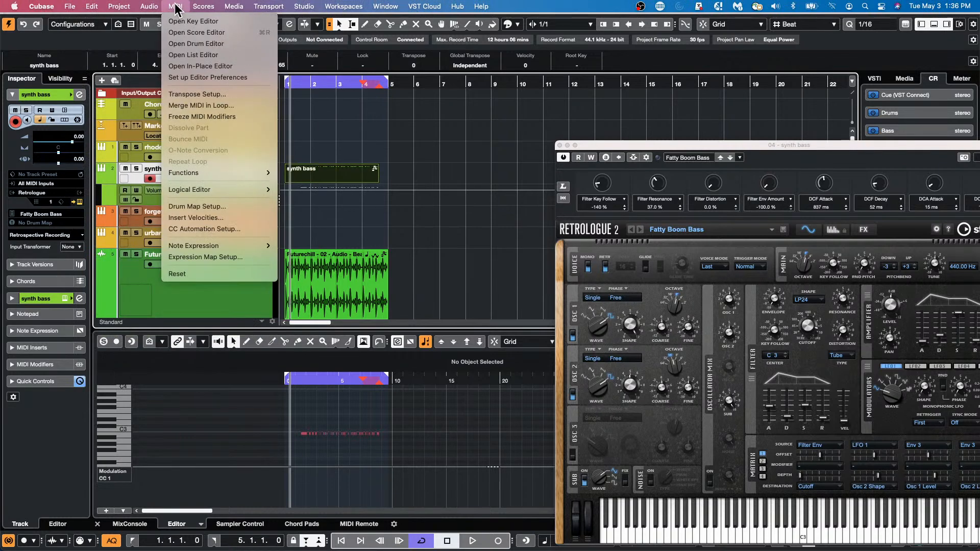
pyautogui.click(181, 54)
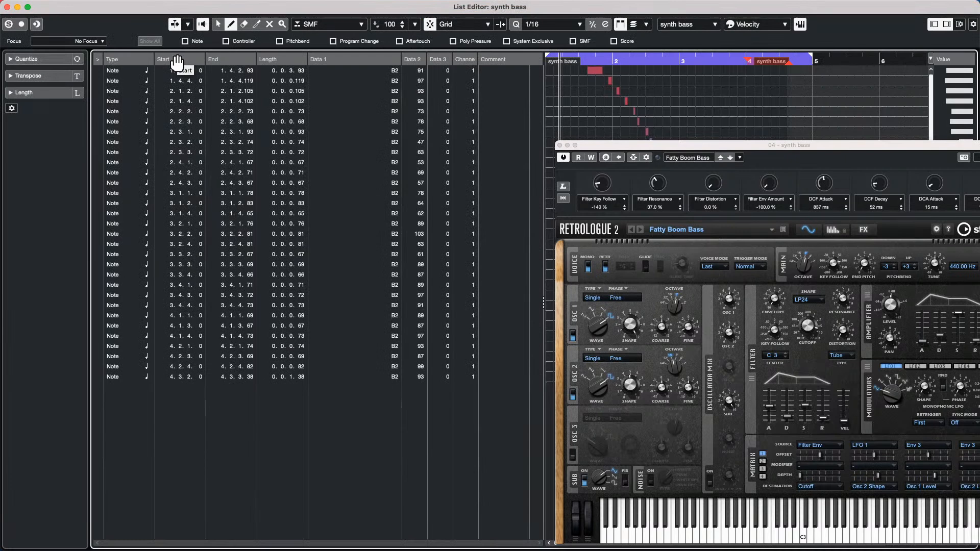
pyautogui.click(7, 7)
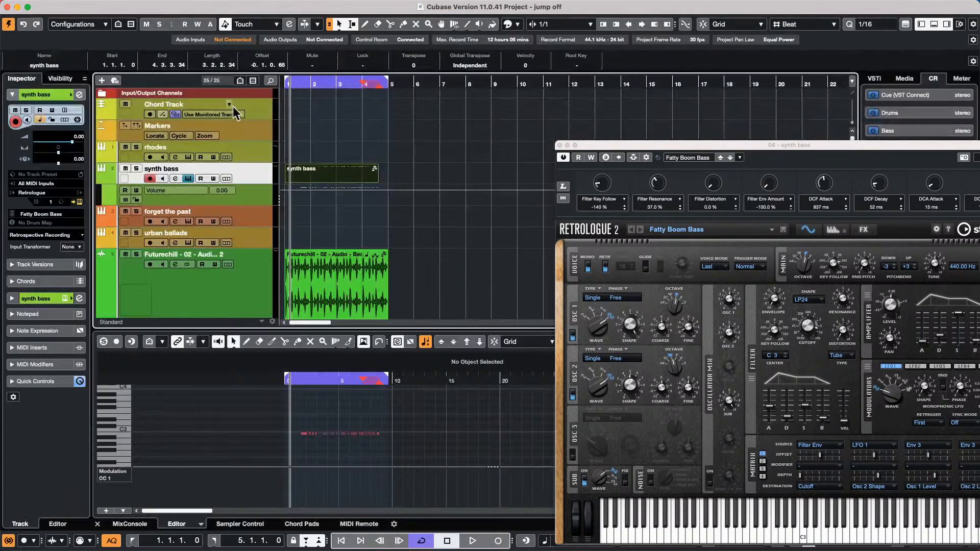
# - Write-enable Retrologue and record quick-control moves for Key Follow, Resonance, Distortion, DCF Attack, Decay, Env Amount
pyautogui.click(591, 158)
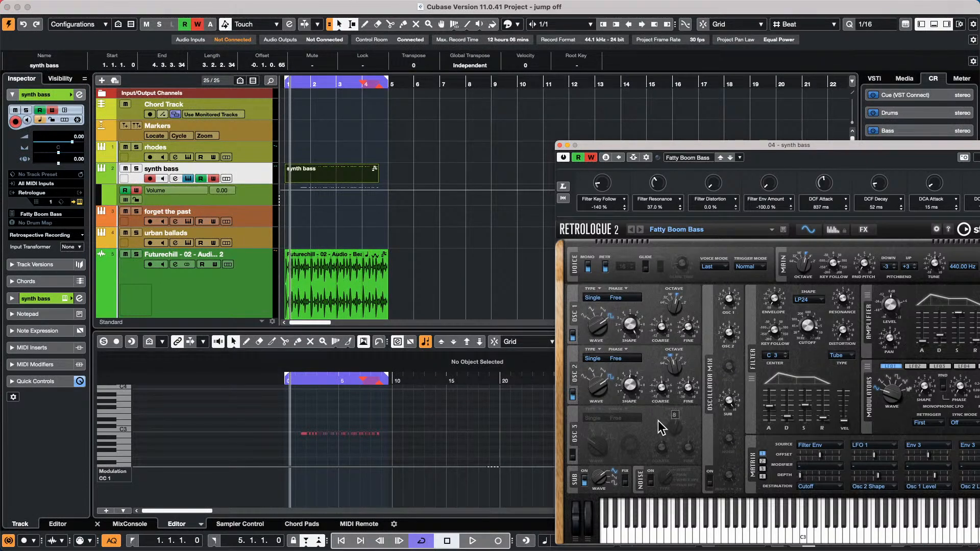
pyautogui.press('space')
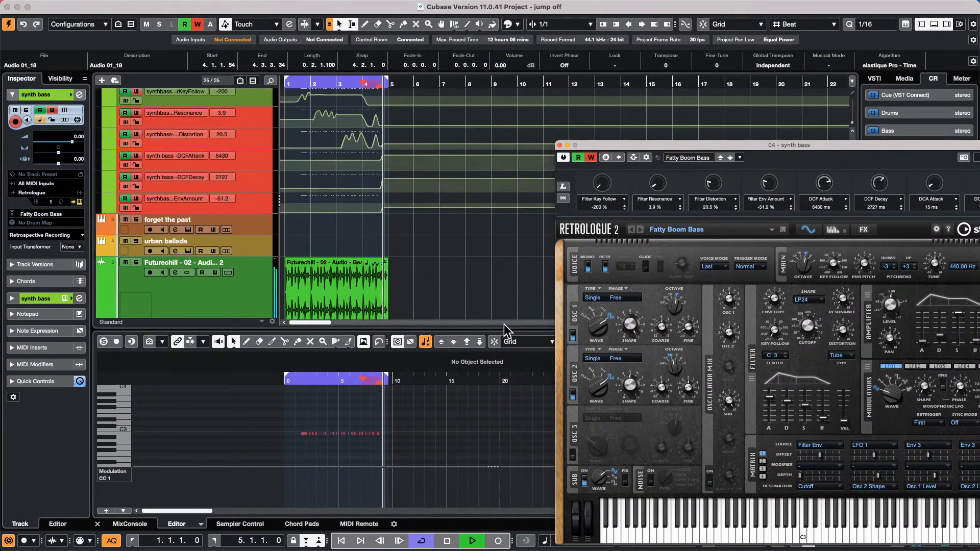
pyautogui.press('space')
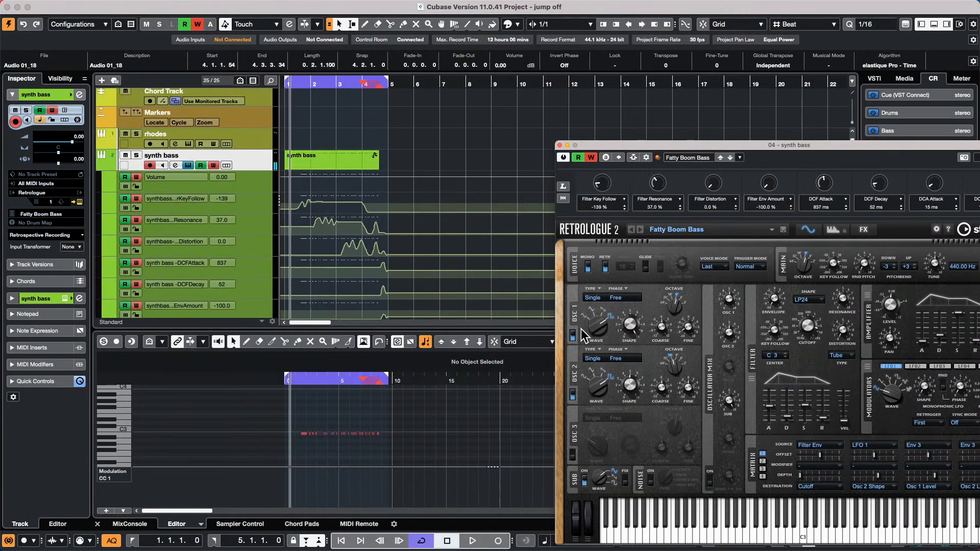
pyautogui.click(388, 173)
# - Open Export Audio Mixdown and switch to multi-channel export including all instrument tracks
pyautogui.moveTo(352, 4)
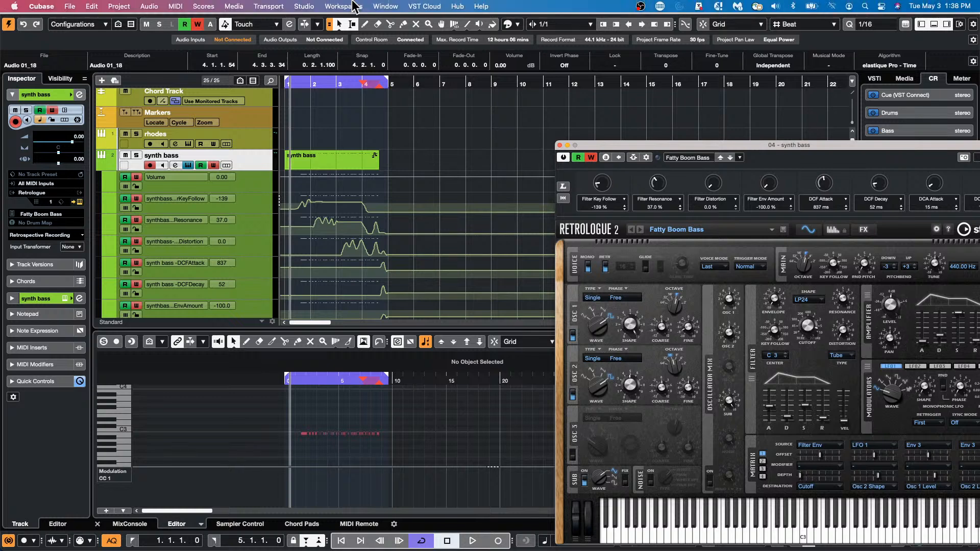
pyautogui.click(65, 6)
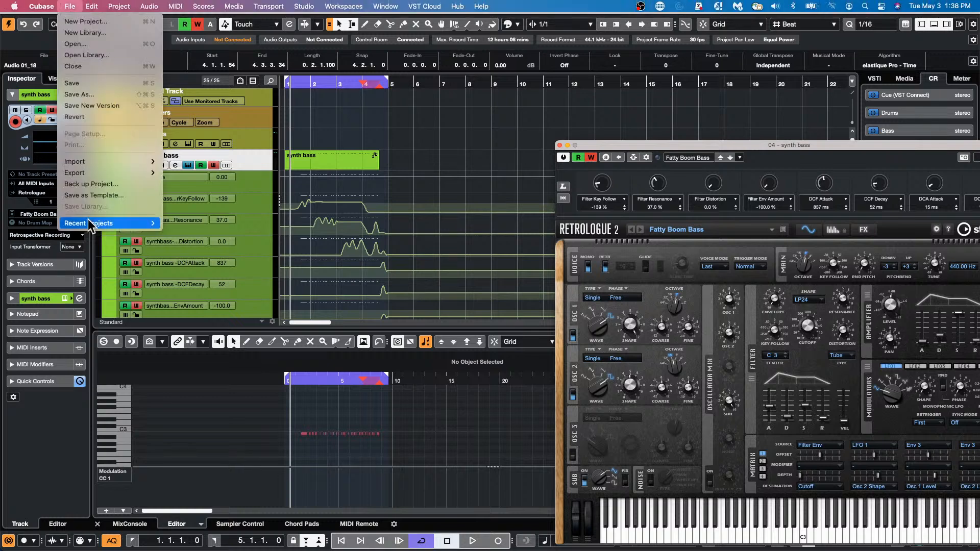
pyautogui.moveTo(41, 8)
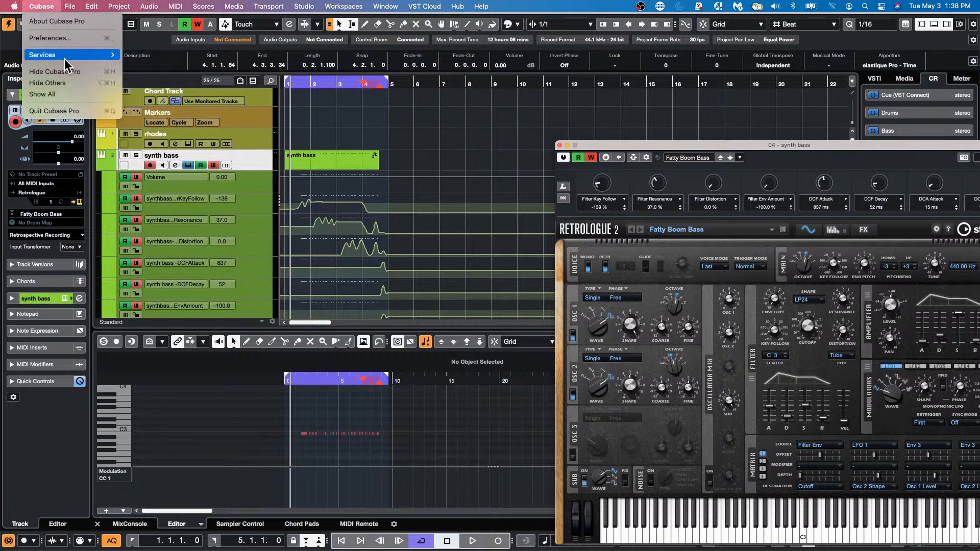
pyautogui.moveTo(82, 173)
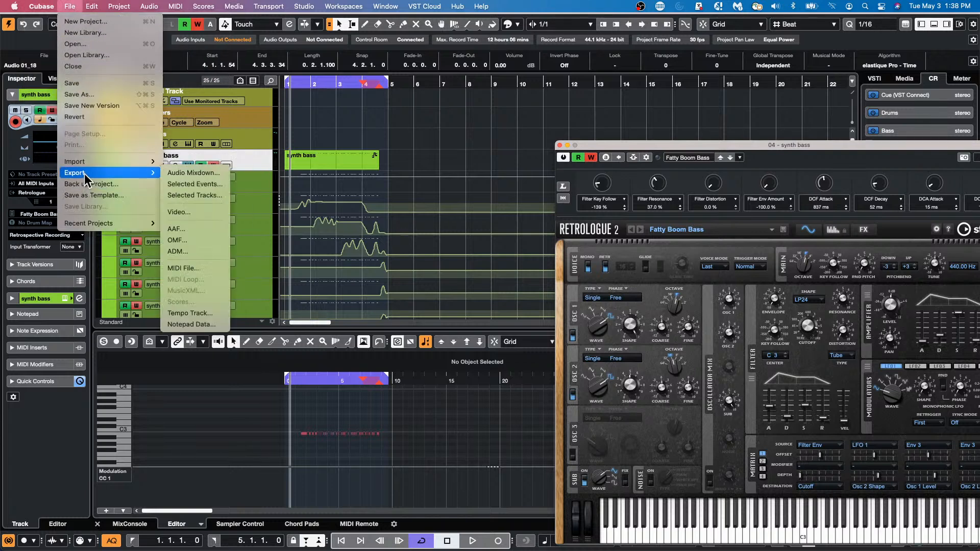
pyautogui.click(212, 175)
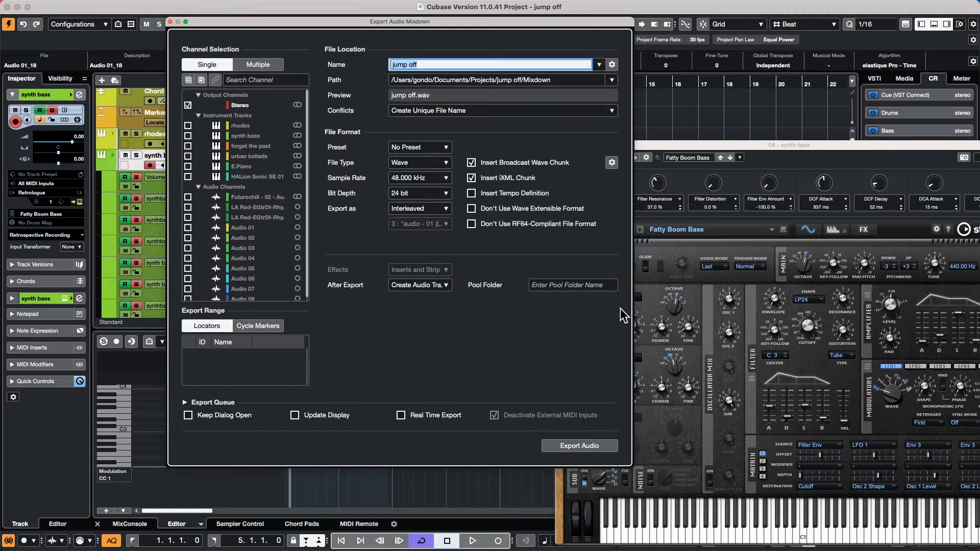
pyautogui.click(253, 66)
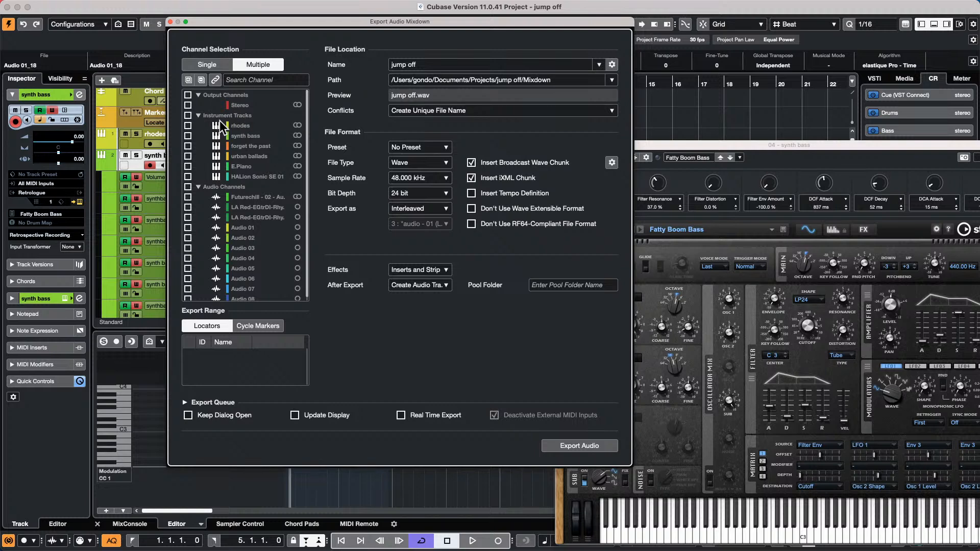
pyautogui.click(188, 115)
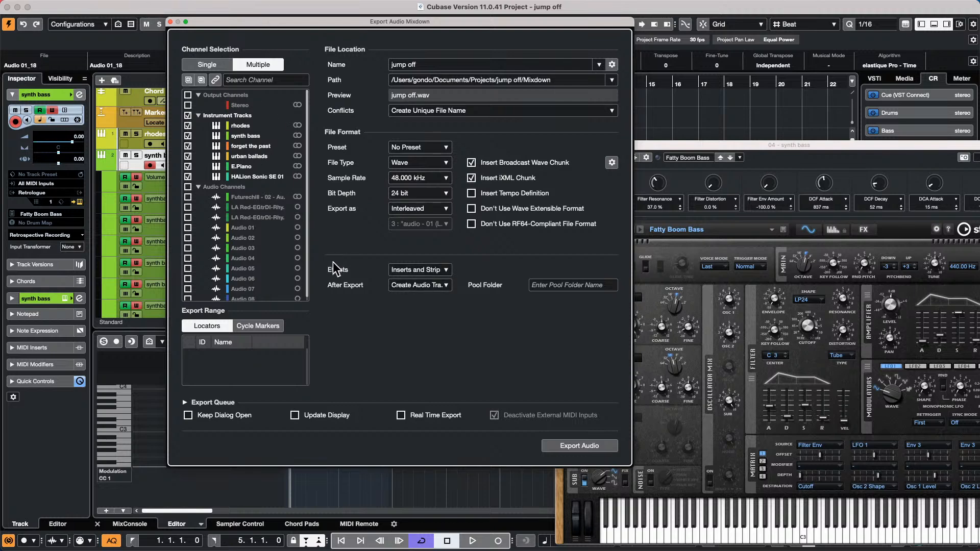
# - Keep Inserts and Strip effects, export only the Stereo output channel, and close the dialog
pyautogui.click(421, 269)
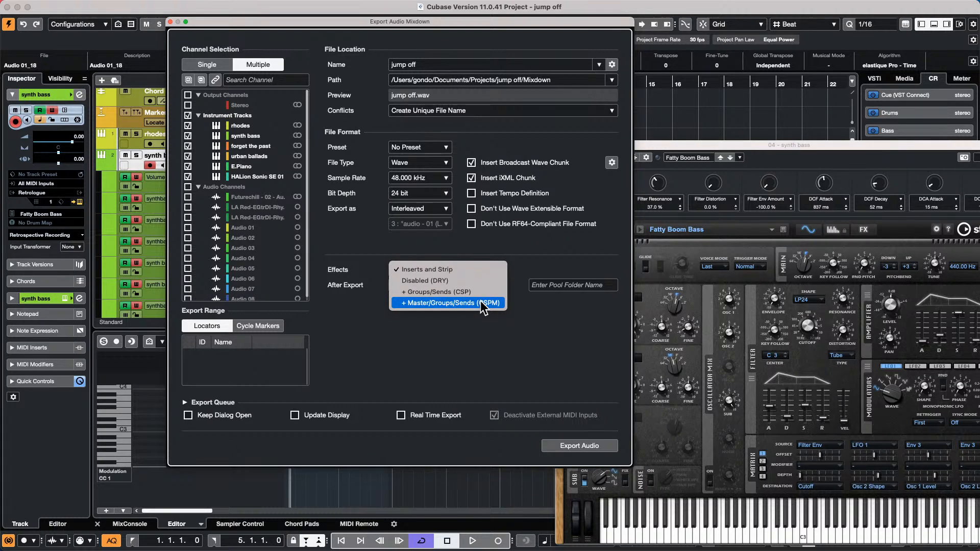
pyautogui.click(473, 329)
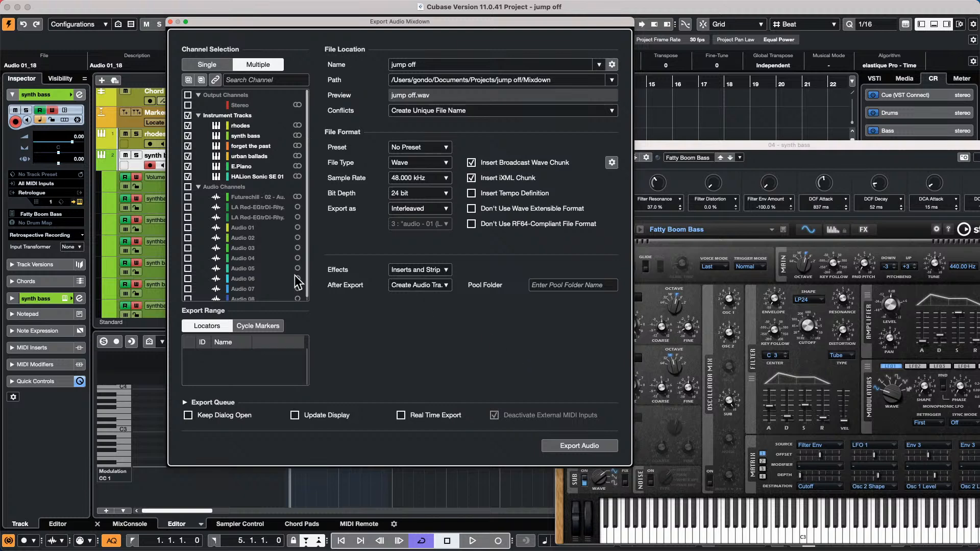
pyautogui.click(436, 270)
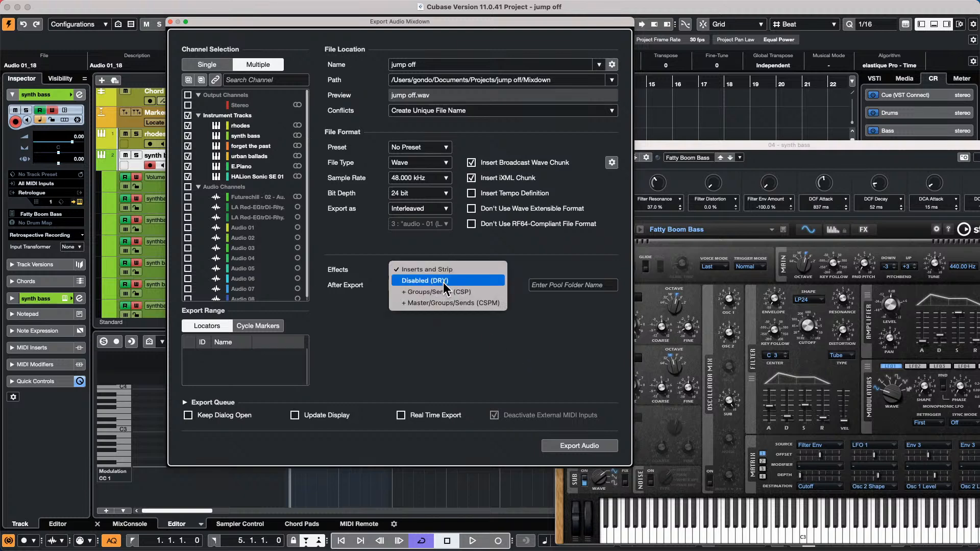
pyautogui.click(408, 269)
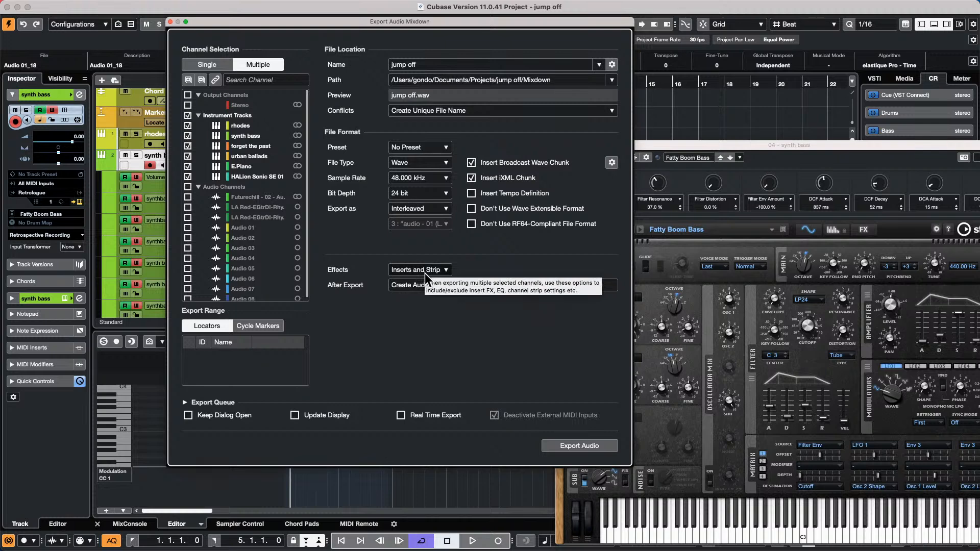
pyautogui.click(215, 67)
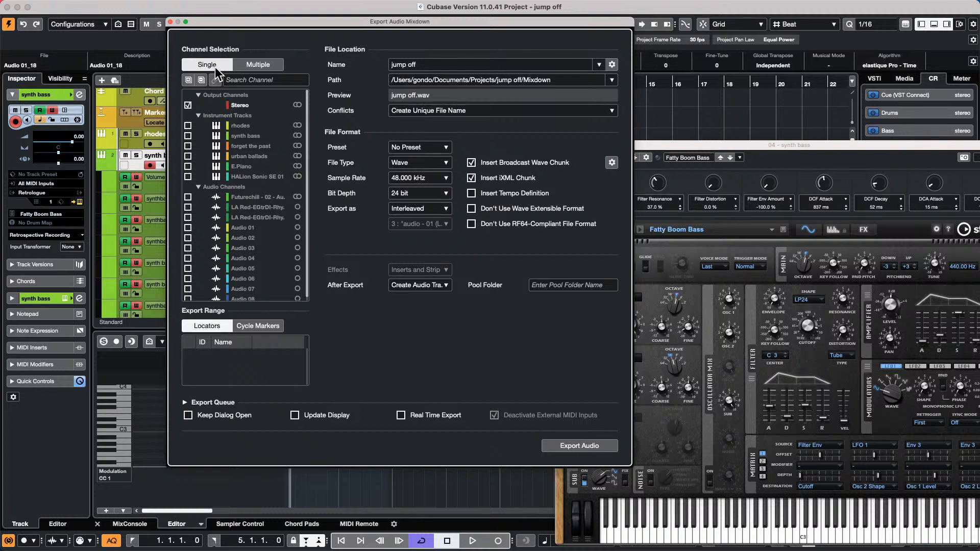
pyautogui.click(170, 22)
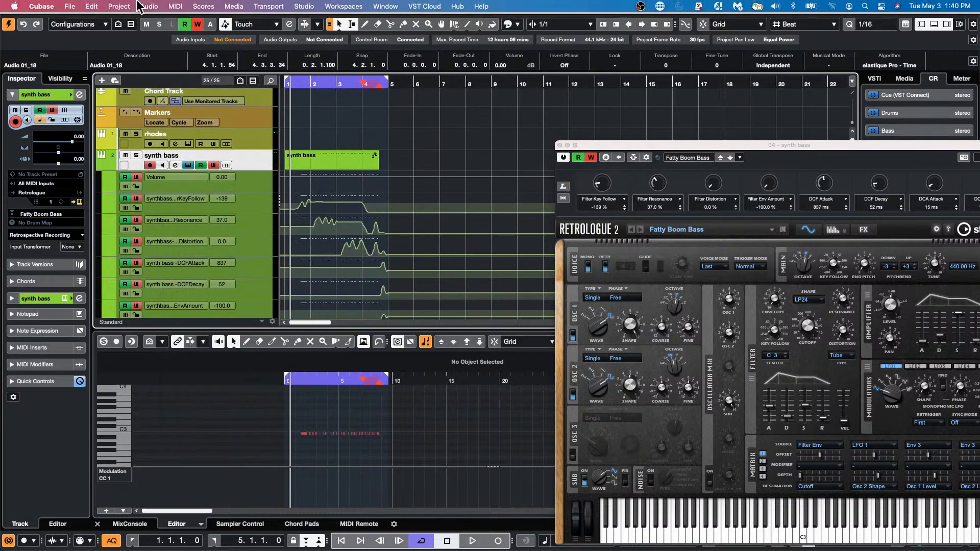
# - Create an empty project from the Hub, accepting the default project folder
pyautogui.click(66, 6)
pyautogui.click(75, 21)
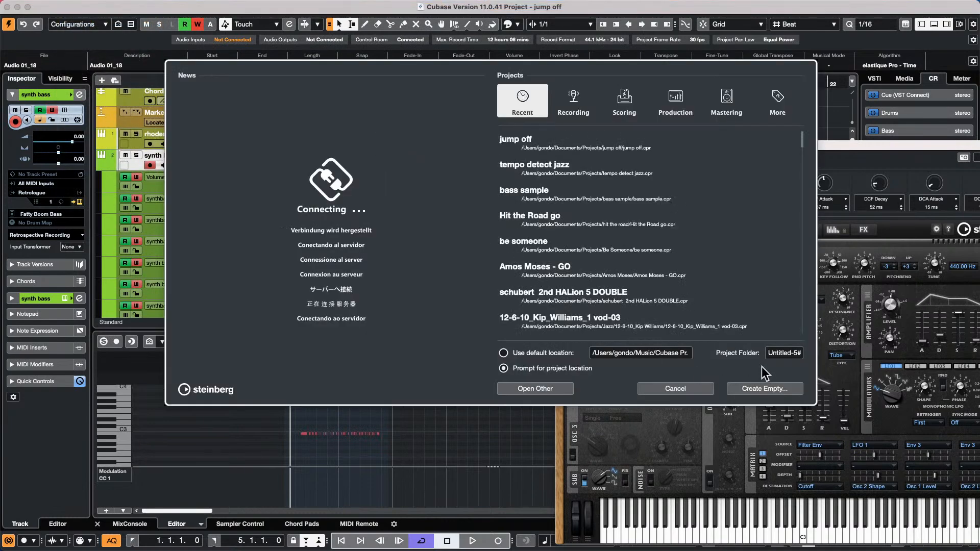
pyautogui.click(762, 389)
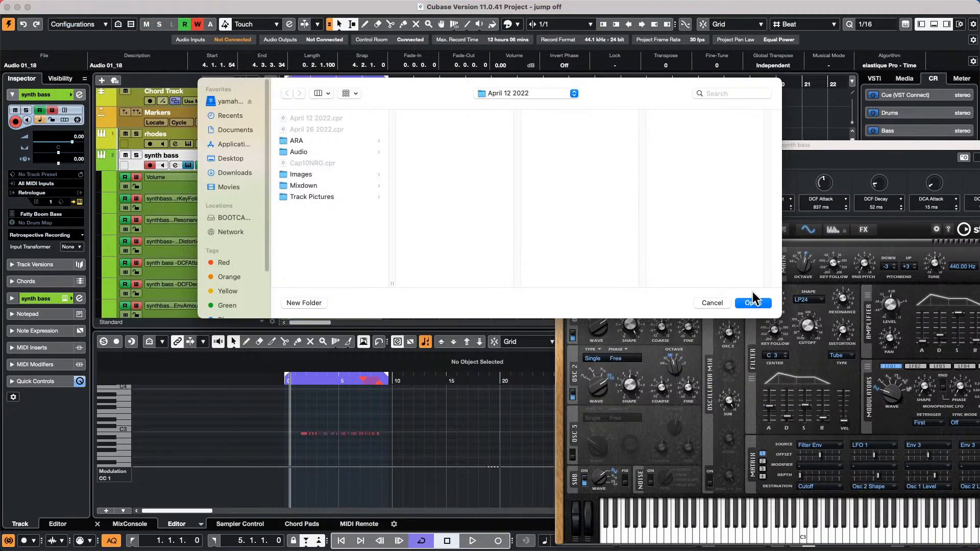
pyautogui.click(754, 303)
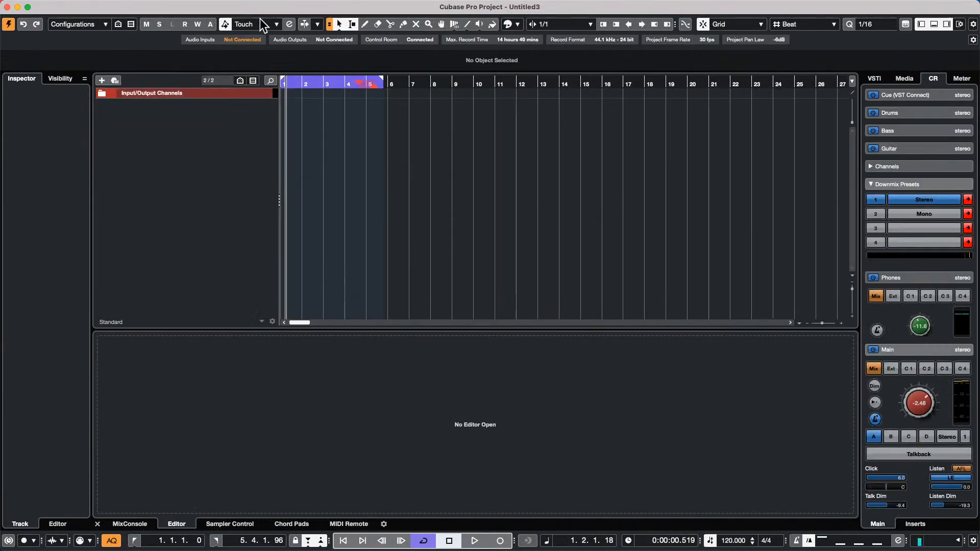
pyautogui.click(56, 5)
# - Choose File > Import > Video File and browse to the Documents folder
pyautogui.moveTo(67, 5)
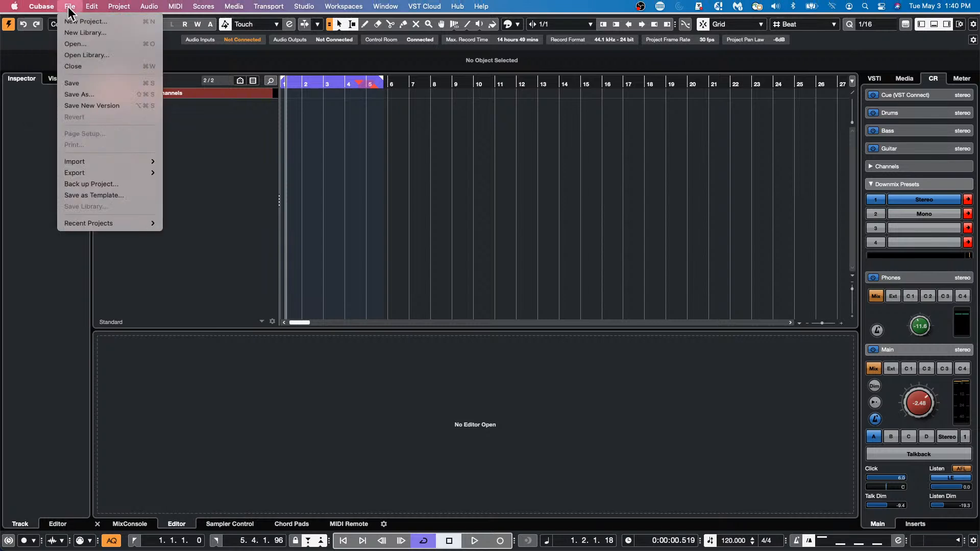
pyautogui.moveTo(105, 161)
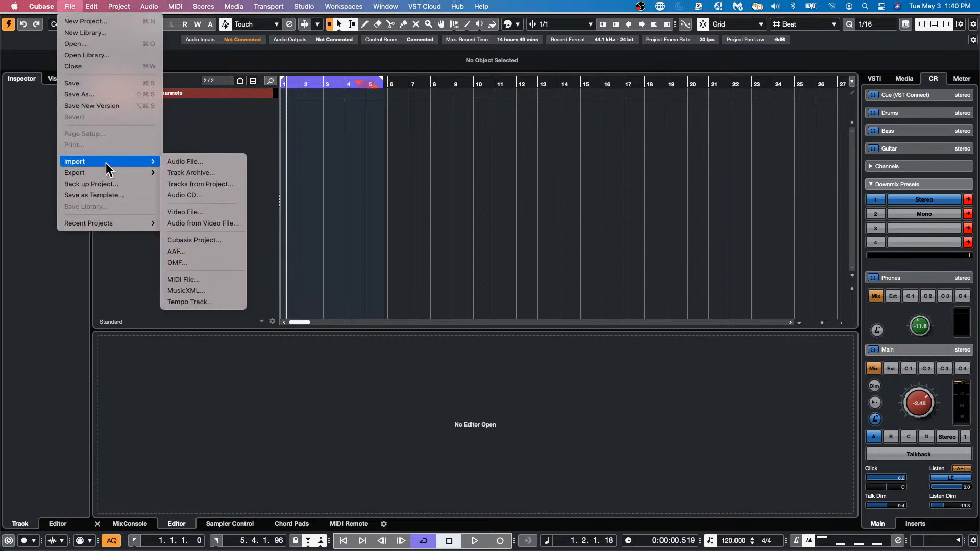
pyautogui.click(229, 213)
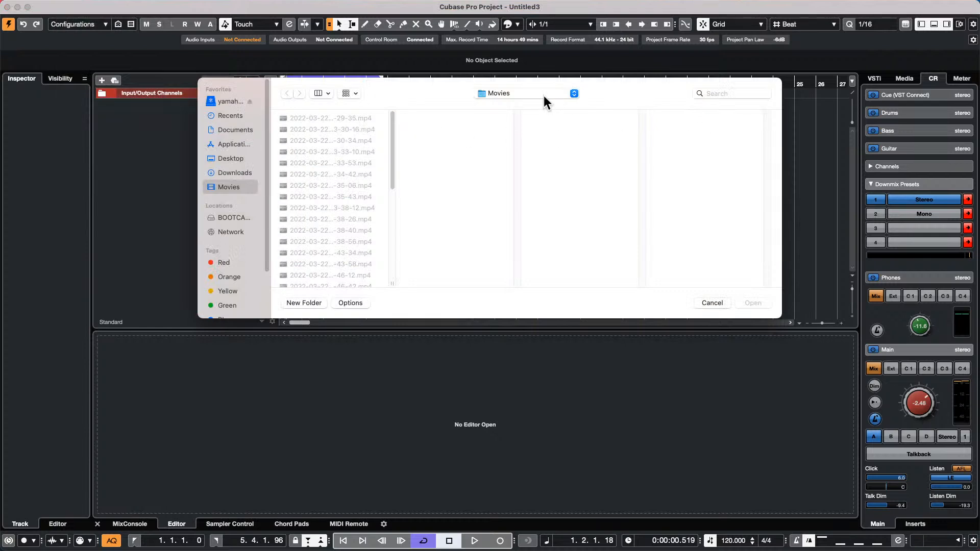
pyautogui.click(503, 94)
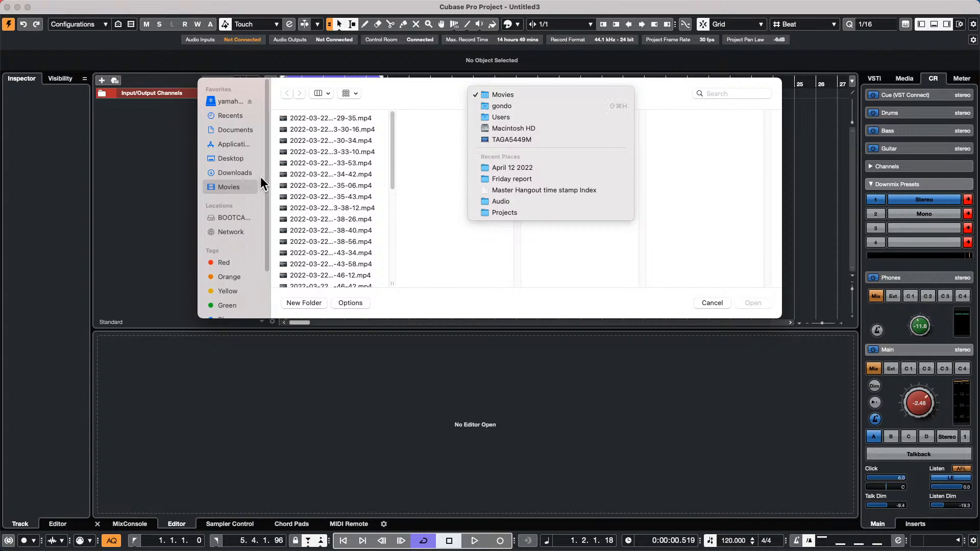
pyautogui.click(243, 130)
pyautogui.click(243, 130)
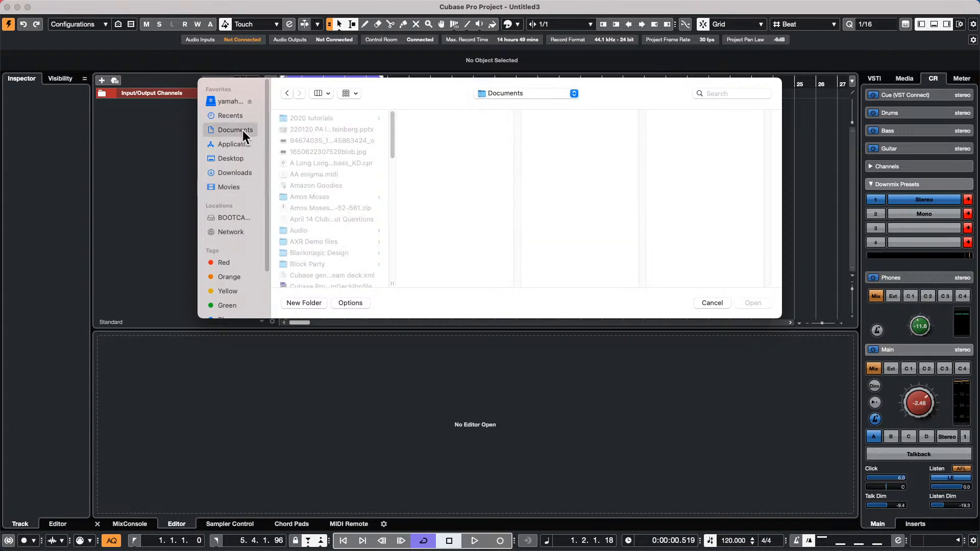
pyautogui.scroll(-8, 298, 207)
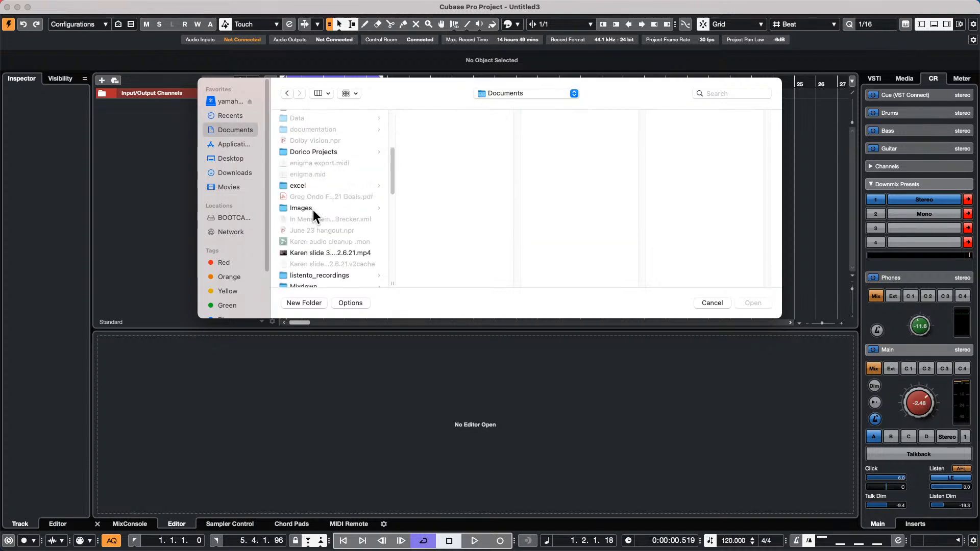
pyautogui.scroll(-10, 314, 210)
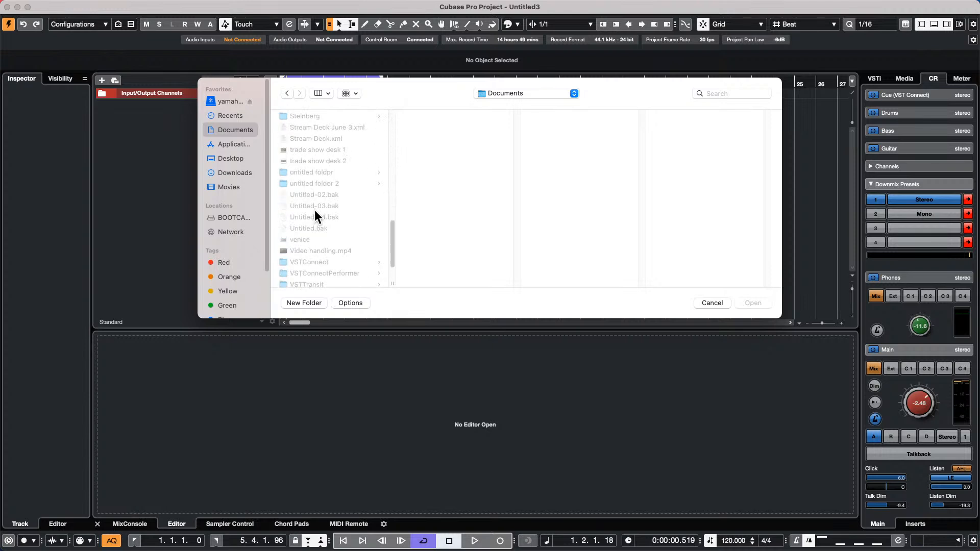
pyautogui.scroll(3, 314, 210)
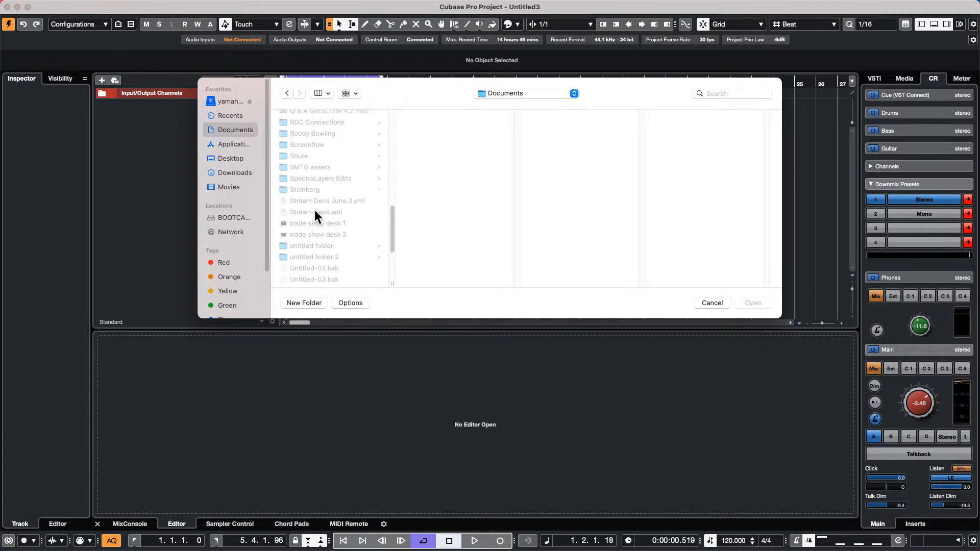
pyautogui.scroll(1, 314, 209)
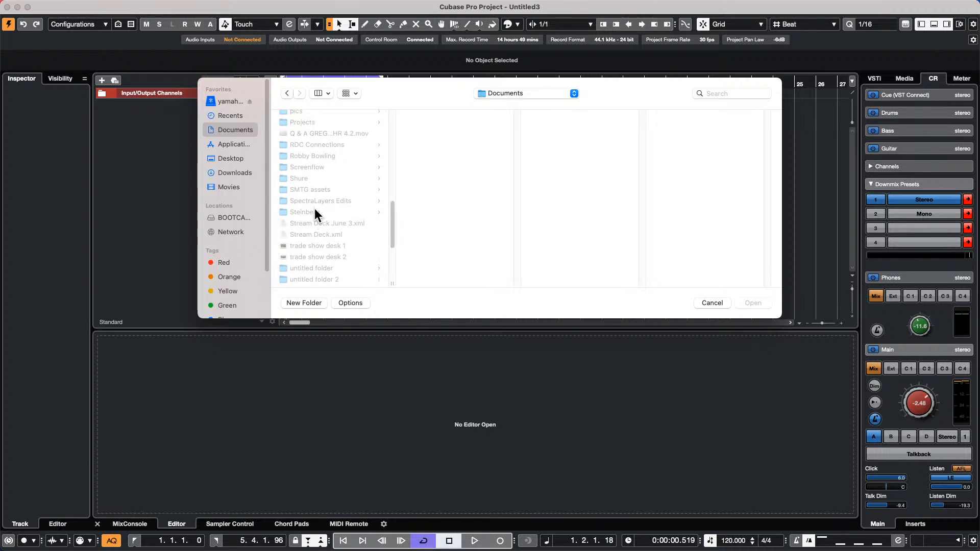
# - Import the We Are Steinberg mp4 from Projects > Export Video
pyautogui.click(311, 120)
pyautogui.scroll(-5, 479, 214)
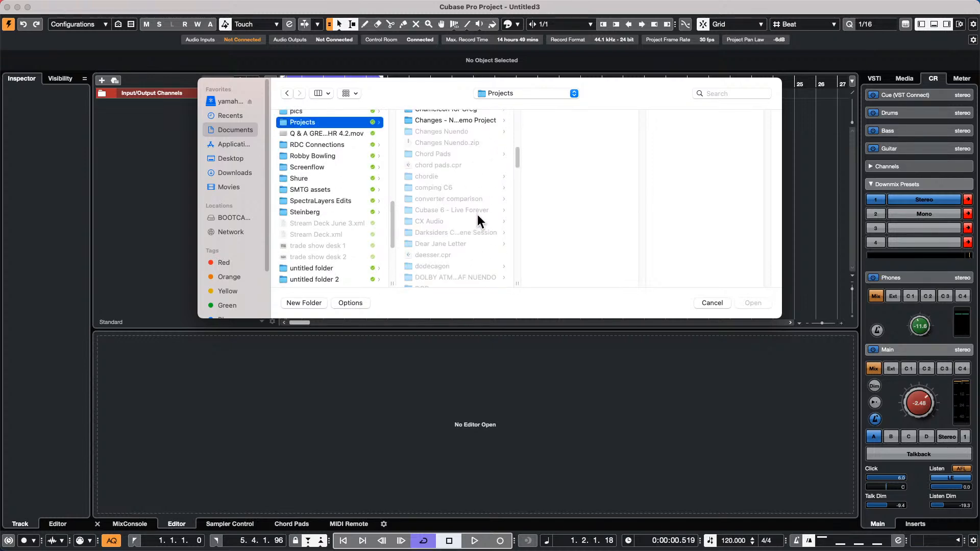
pyautogui.scroll(-5, 476, 214)
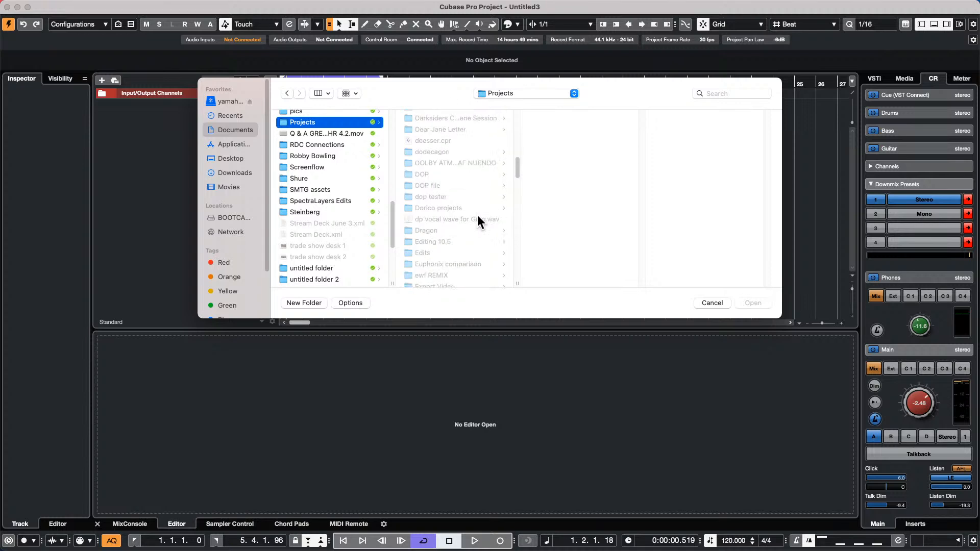
pyautogui.scroll(-1, 476, 215)
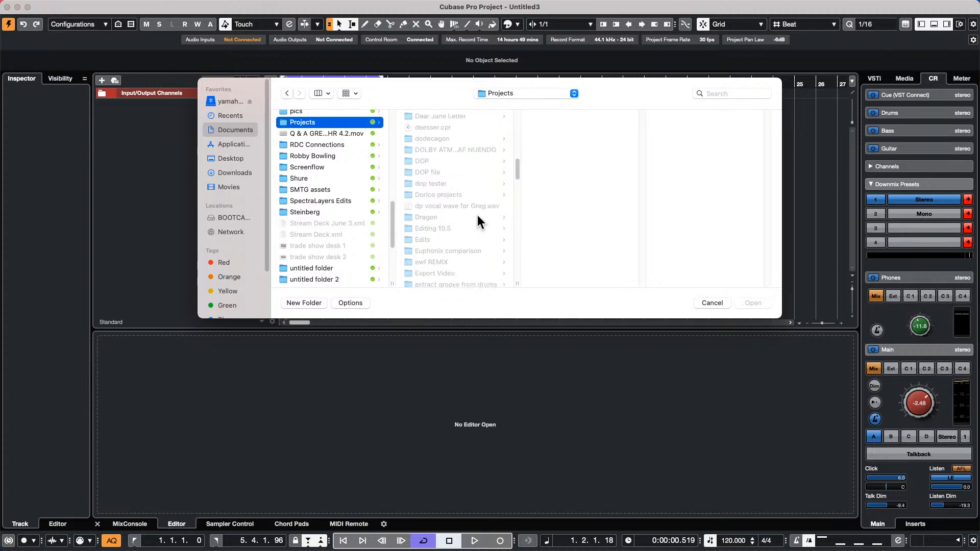
pyautogui.click(458, 274)
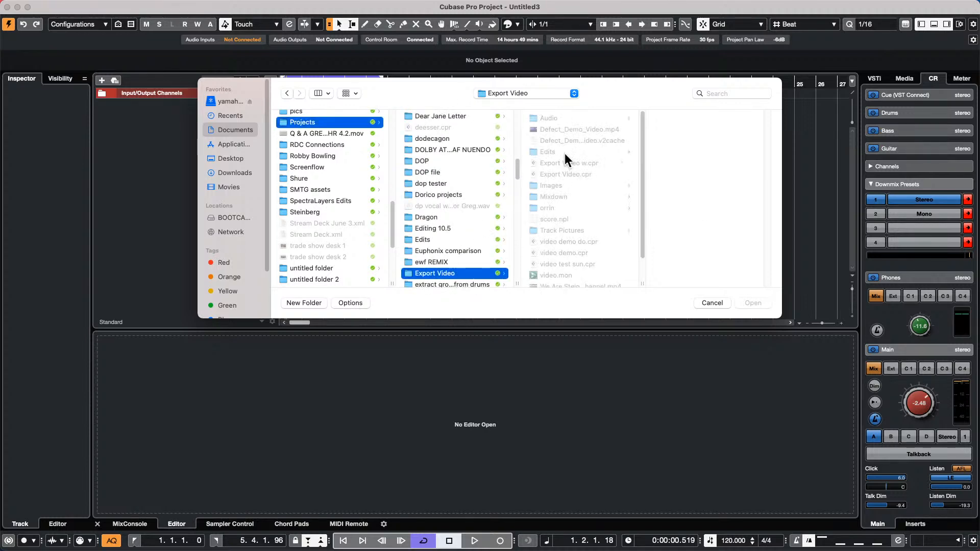
pyautogui.scroll(-2, 608, 175)
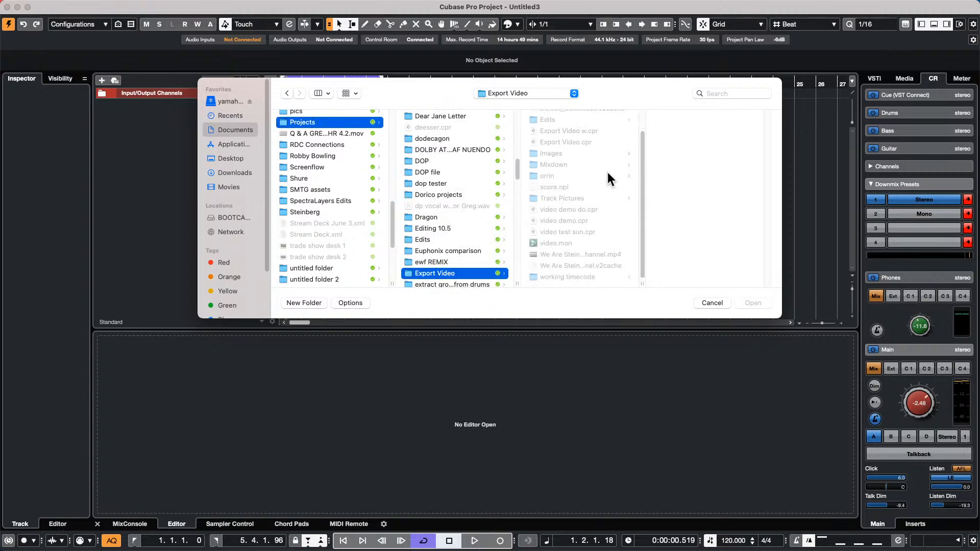
pyautogui.doubleClick(571, 254)
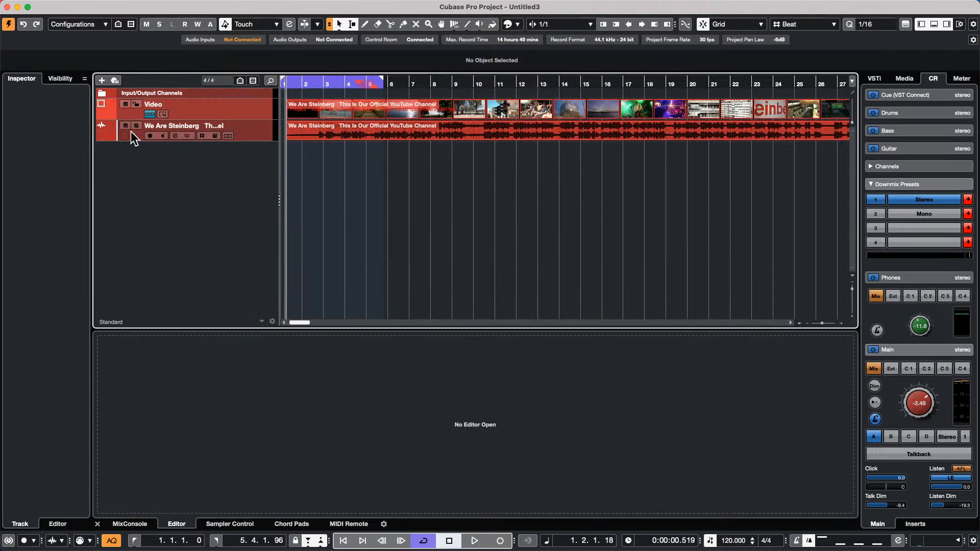
# - Enlarge the Video track's thumbnails and open the Video Player with F8, placing it lower right
pyautogui.click(246, 122)
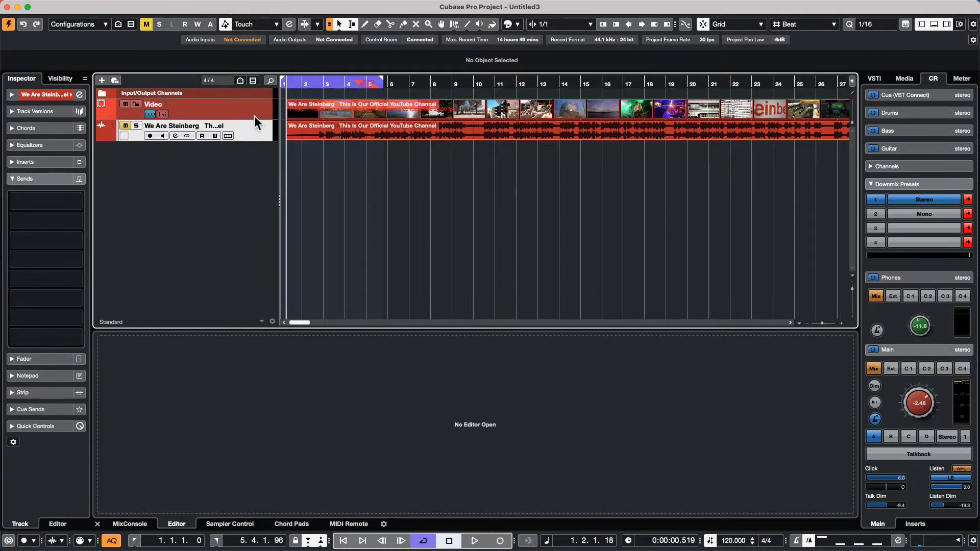
pyautogui.moveTo(253, 119); pyautogui.dragTo(252, 148)
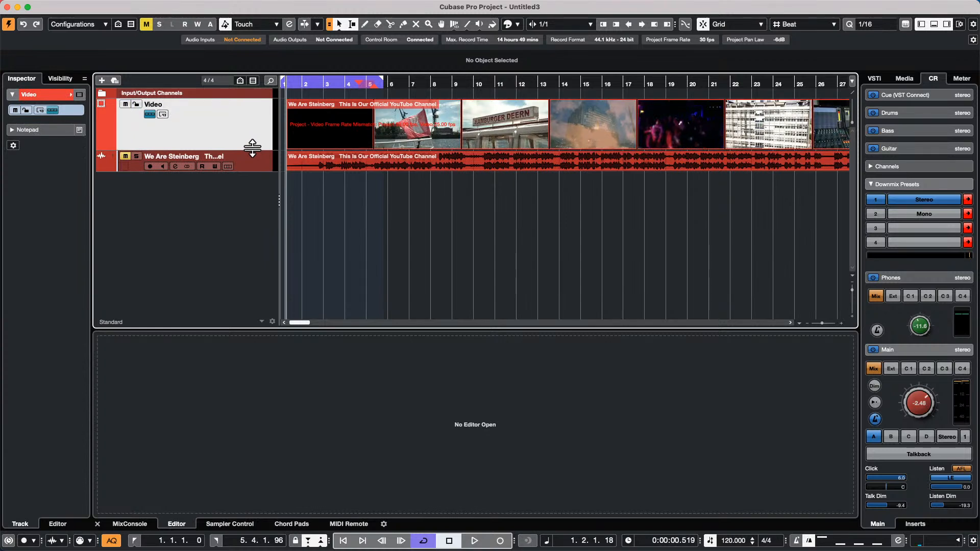
pyautogui.press('F8')
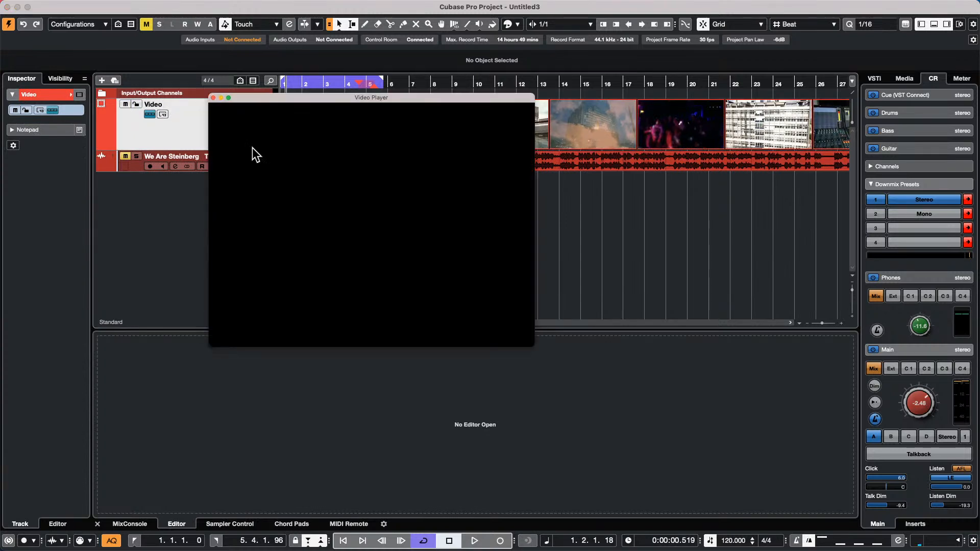
pyautogui.moveTo(427, 99); pyautogui.dragTo(826, 193)
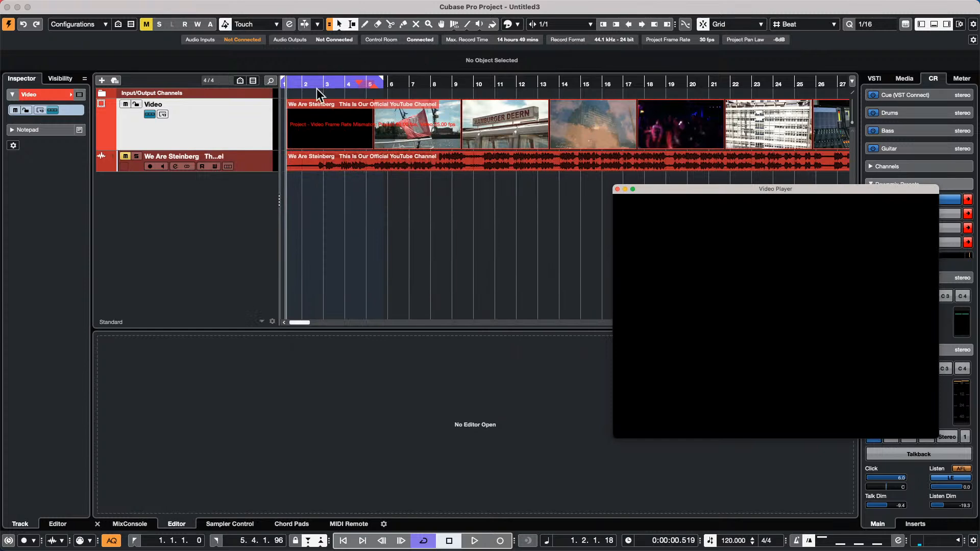
# - Select the Warp Grid tool and preview the video in playback
pyautogui.rightClick(348, 85)
pyautogui.click(471, 51)
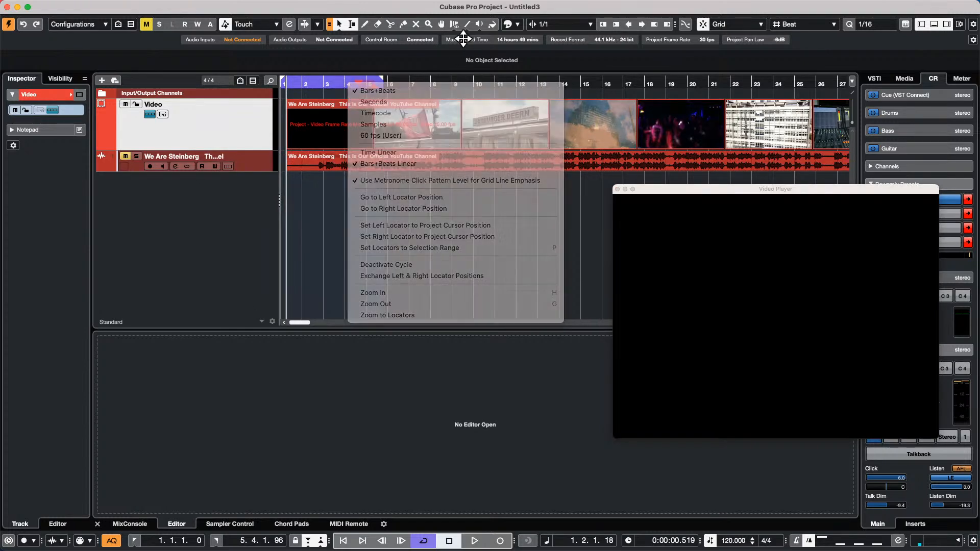
pyautogui.click(454, 24)
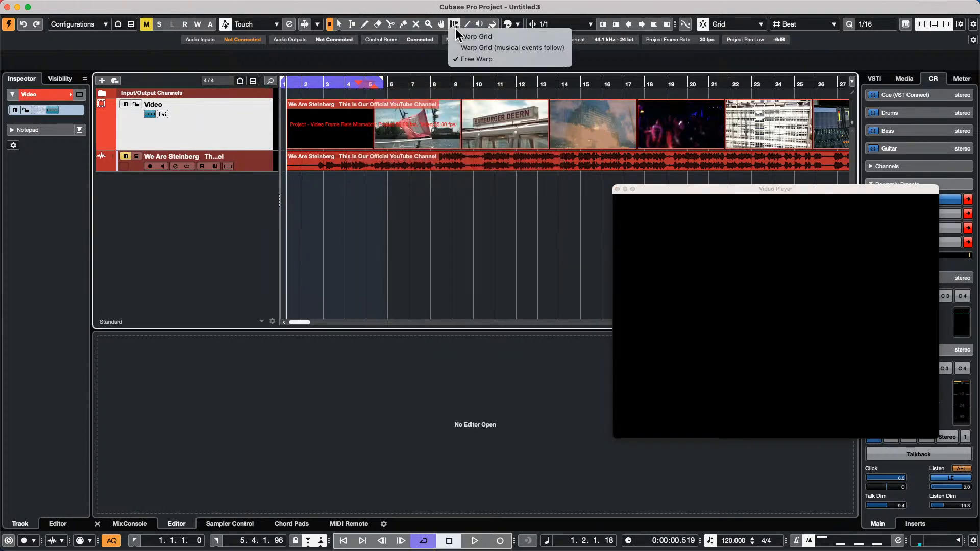
pyautogui.click(511, 37)
pyautogui.moveTo(323, 80); pyautogui.dragTo(170, 83)
pyautogui.press('space')
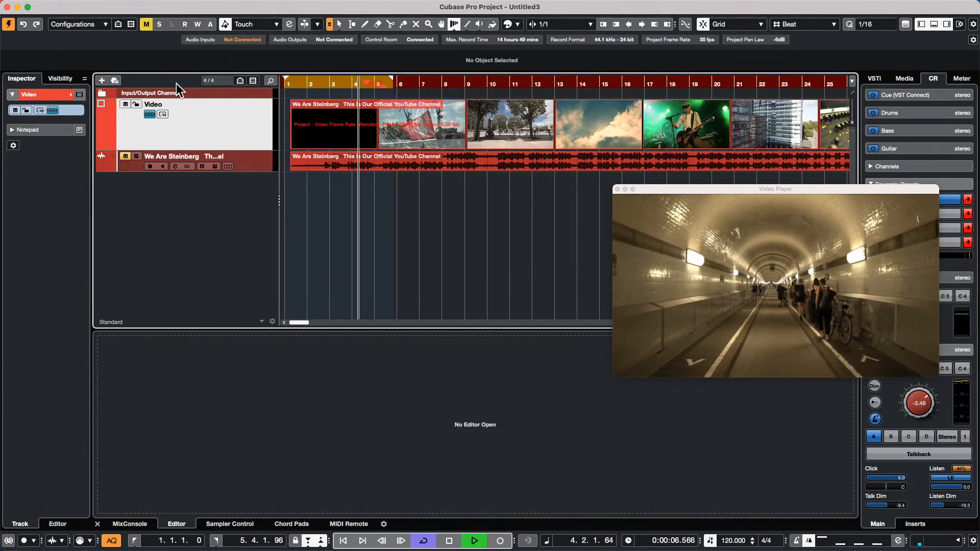
pyautogui.press('KP_Multiply')
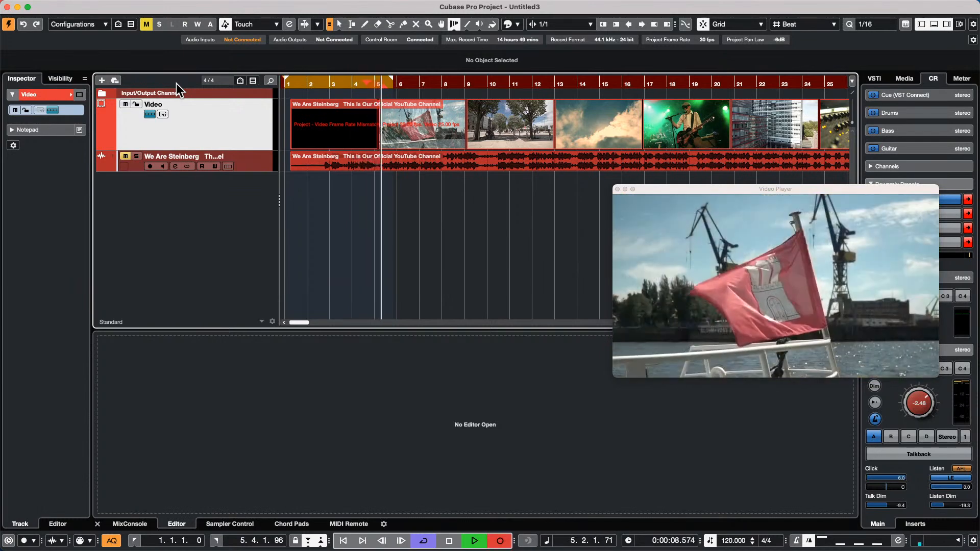
pyautogui.press('space')
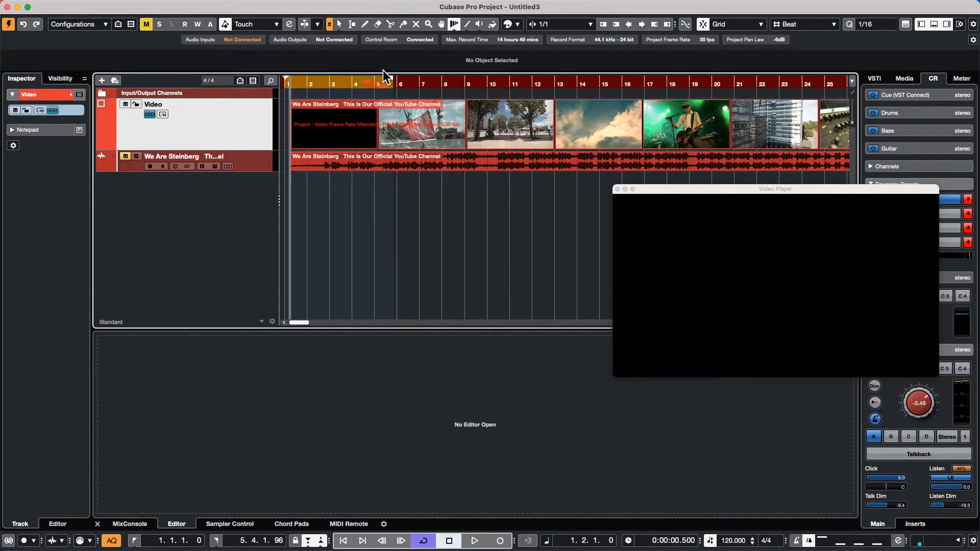
# - Play from bar 5, then nudge the video and audio events earlier to start at 0:00:00.000
pyautogui.click(385, 80)
pyautogui.moveTo(114, 5)
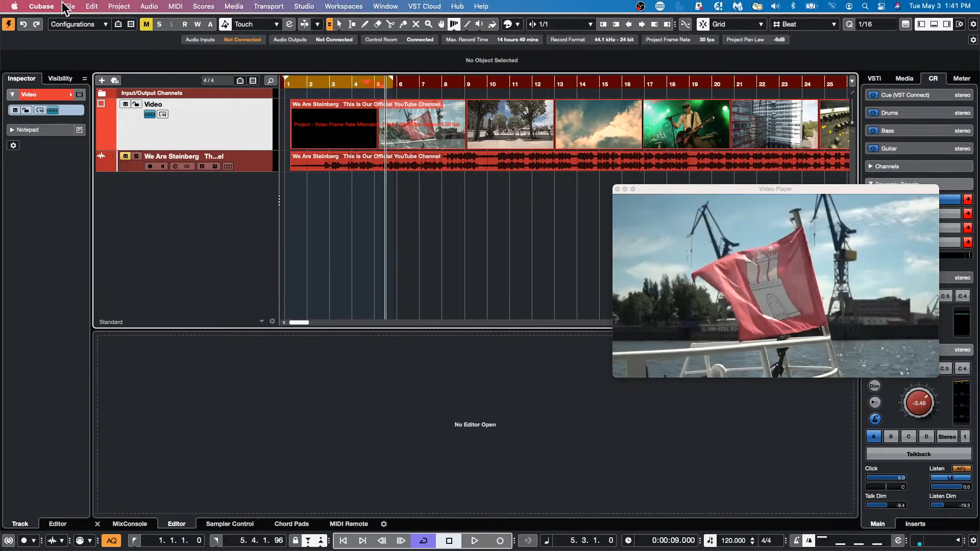
pyautogui.press('space')
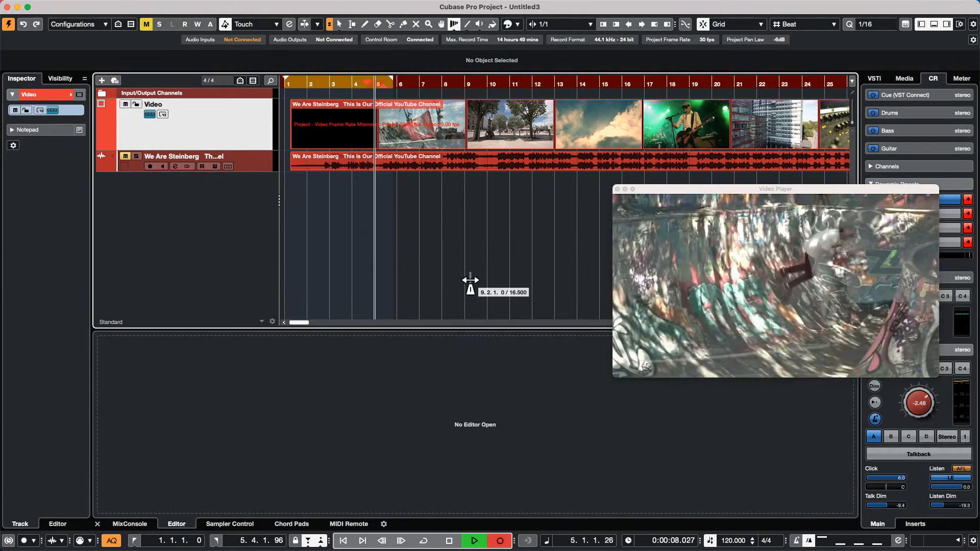
pyautogui.press('space')
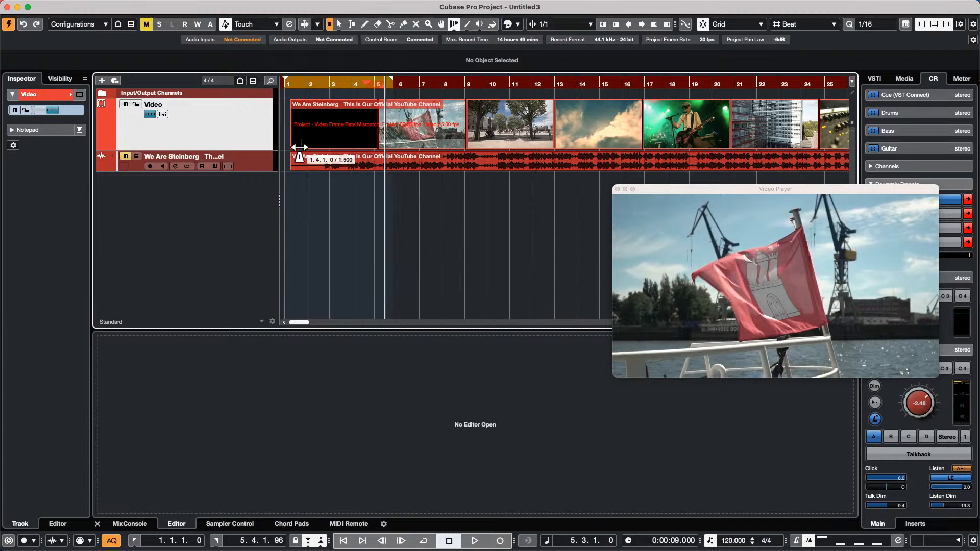
pyautogui.moveTo(342, 143); pyautogui.dragTo(292, 160)
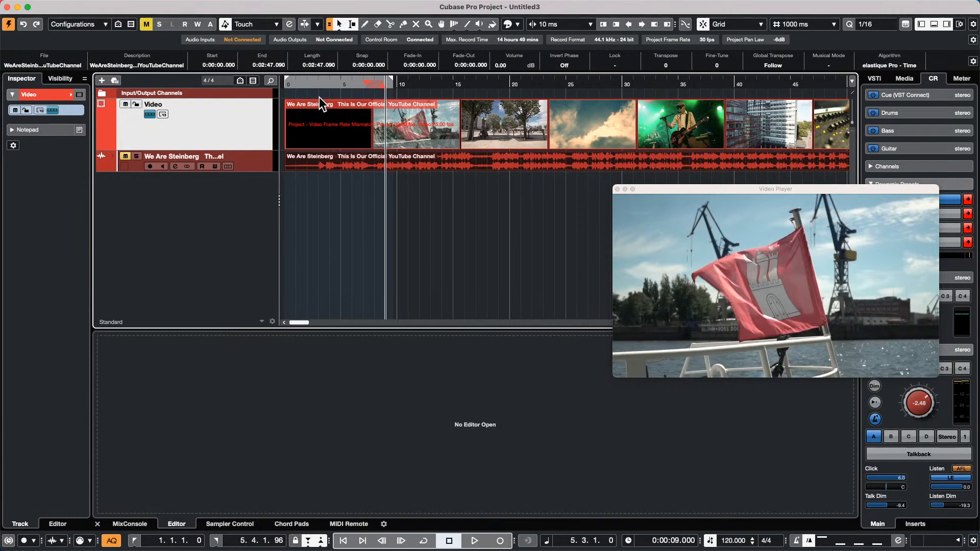
# - Set the project frame rate from 30 to 25 fps using the video, then scrub from the start
pyautogui.hotkey('shift', 's')
pyautogui.click(426, 194)
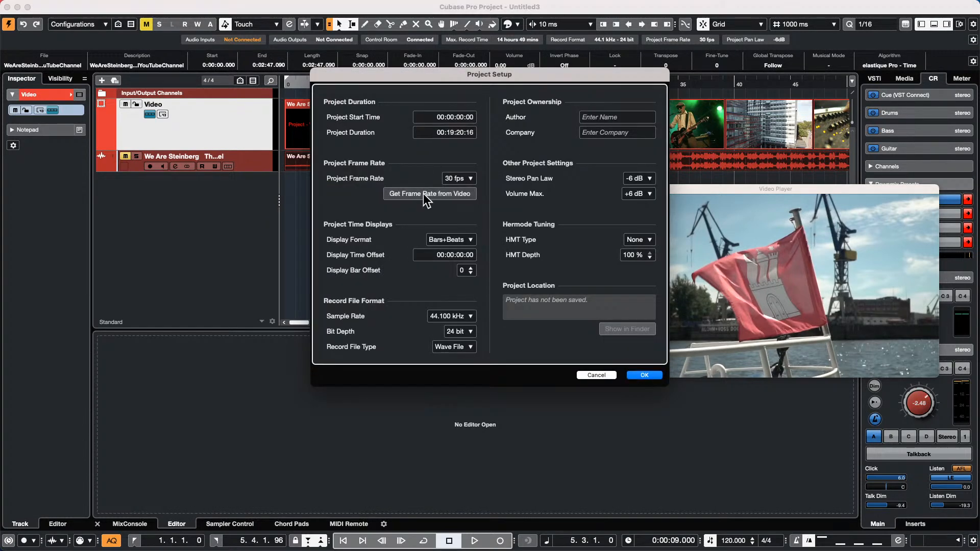
pyautogui.click(642, 376)
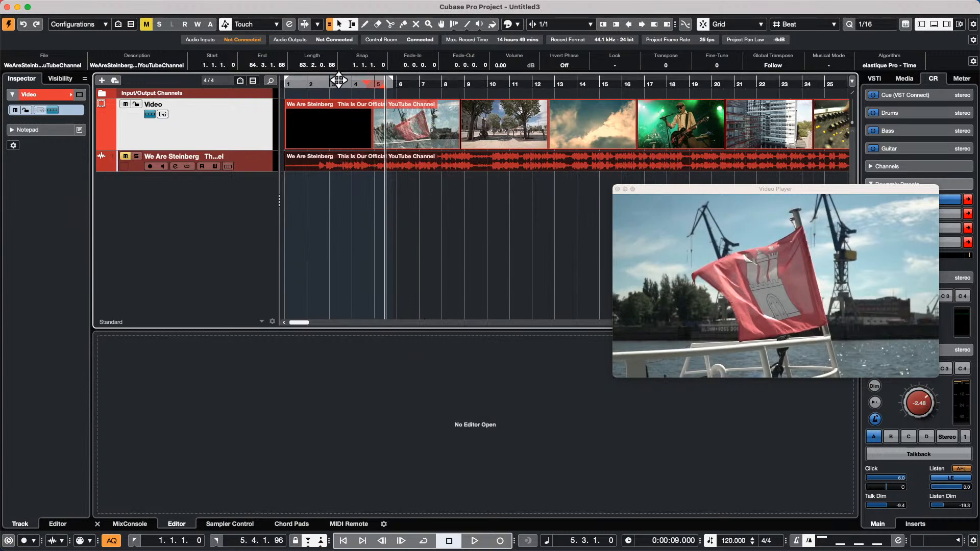
pyautogui.press('Home')
pyautogui.press('h')
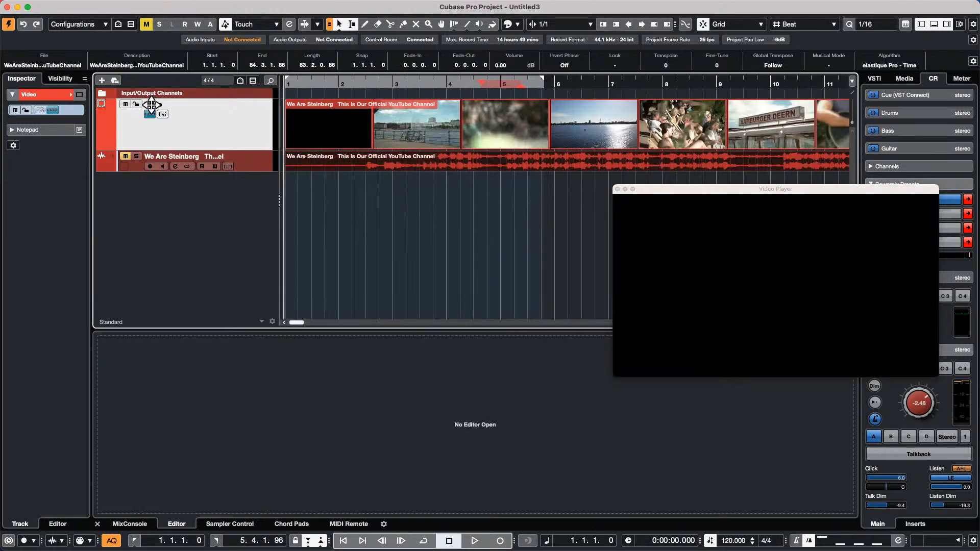
pyautogui.moveTo(544, 86); pyautogui.dragTo(500, 86)
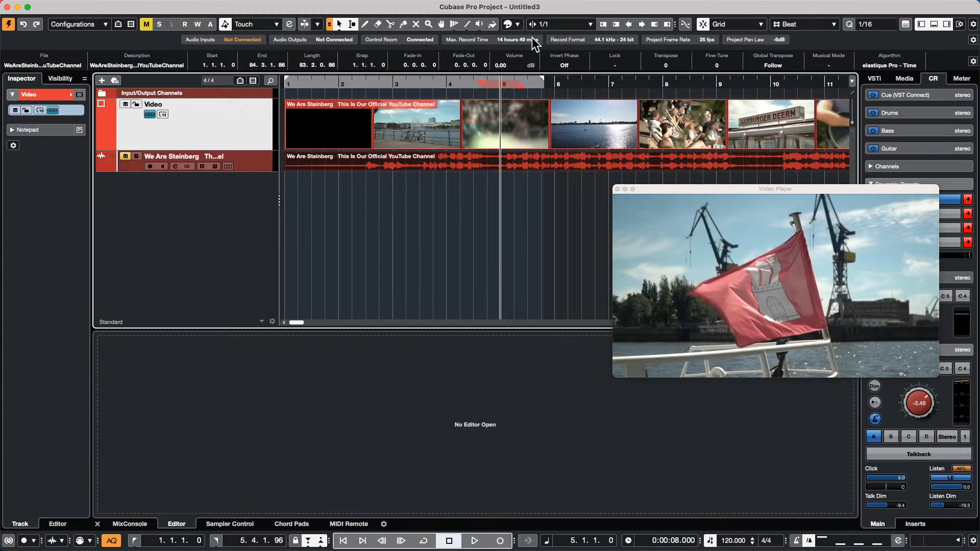
# - Switch the Time Warp tool to Warp Grid mode and stretch bar 4 later
pyautogui.click(454, 24)
pyautogui.click(461, 36)
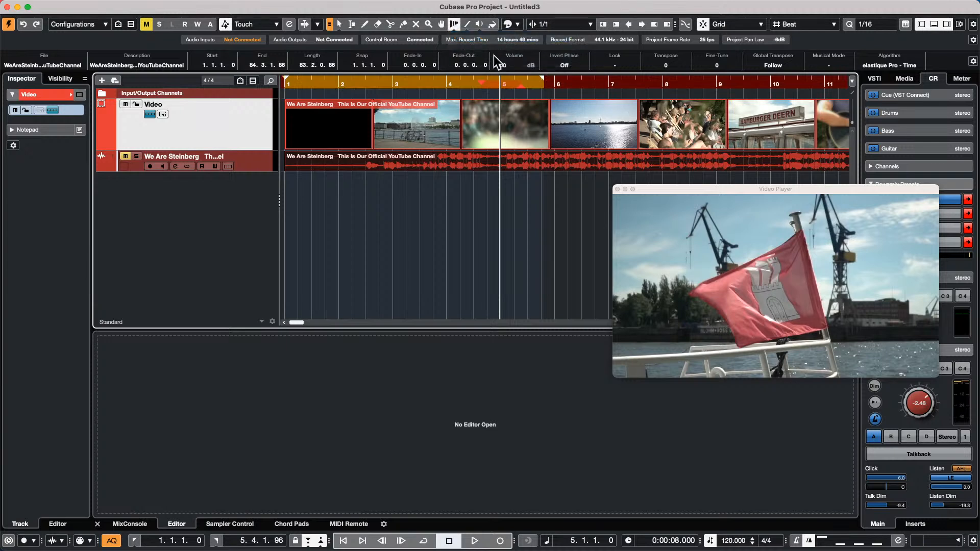
pyautogui.moveTo(449, 90); pyautogui.dragTo(498, 92)
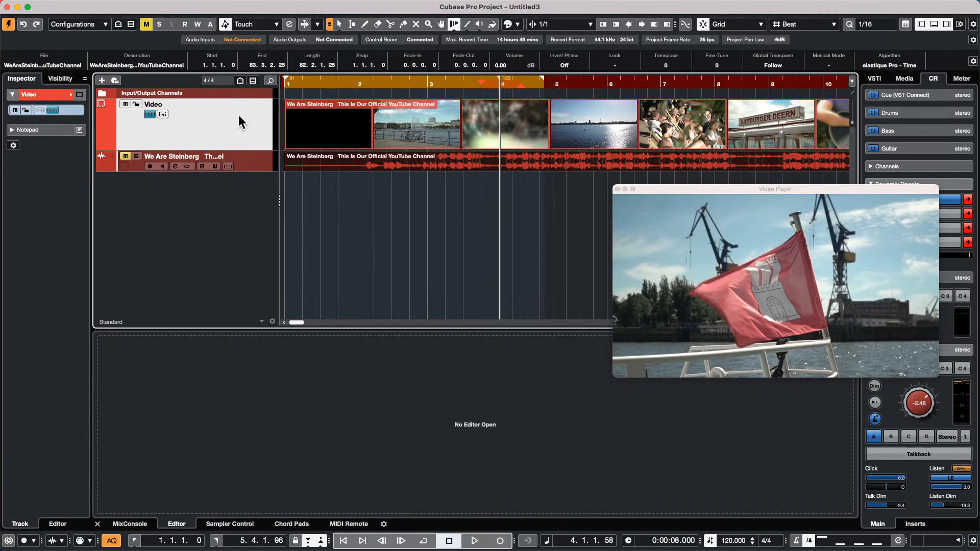
# - Enlarge the Video track, undo the bar 4 stretch, then trim the track height slightly
pyautogui.press('super+Down')
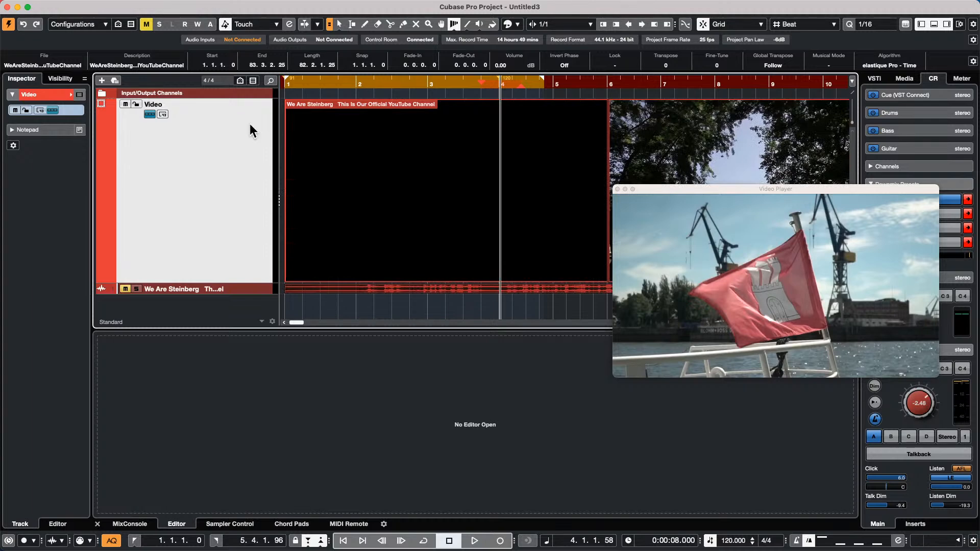
pyautogui.press('super+z')
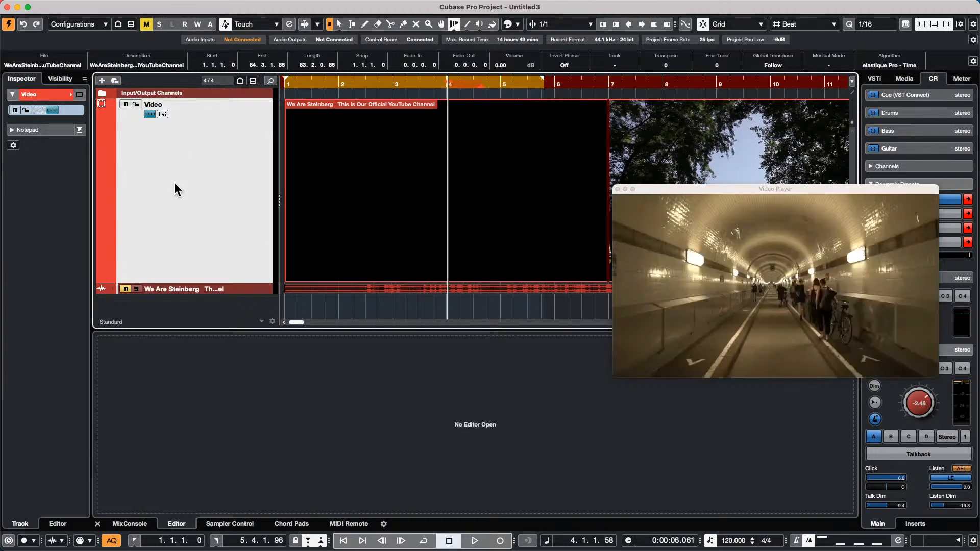
pyautogui.moveTo(199, 281); pyautogui.dragTo(209, 200)
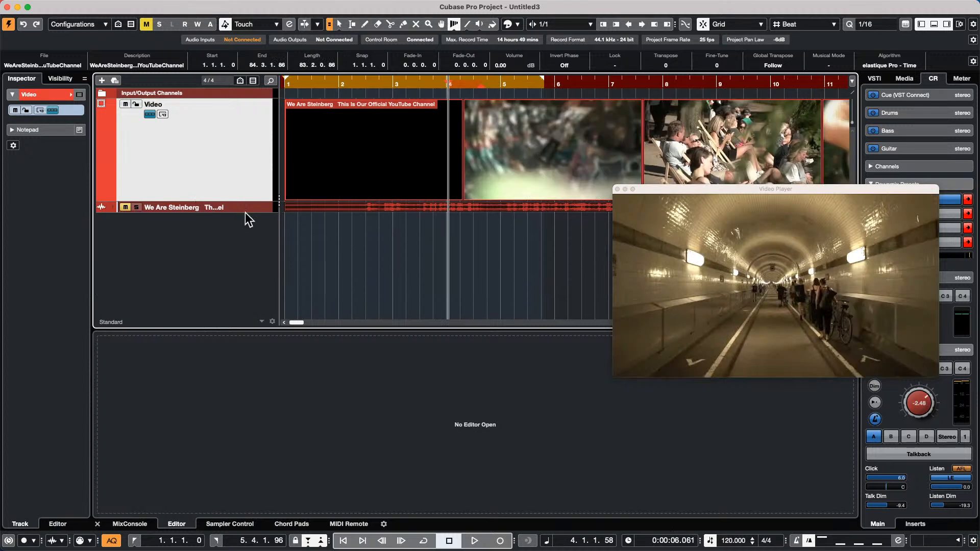
# - Add a Tempo track, then warp bar 4 right in Warp Grid mode for an opening tempo of 108.522 BPM
pyautogui.rightClick(226, 228)
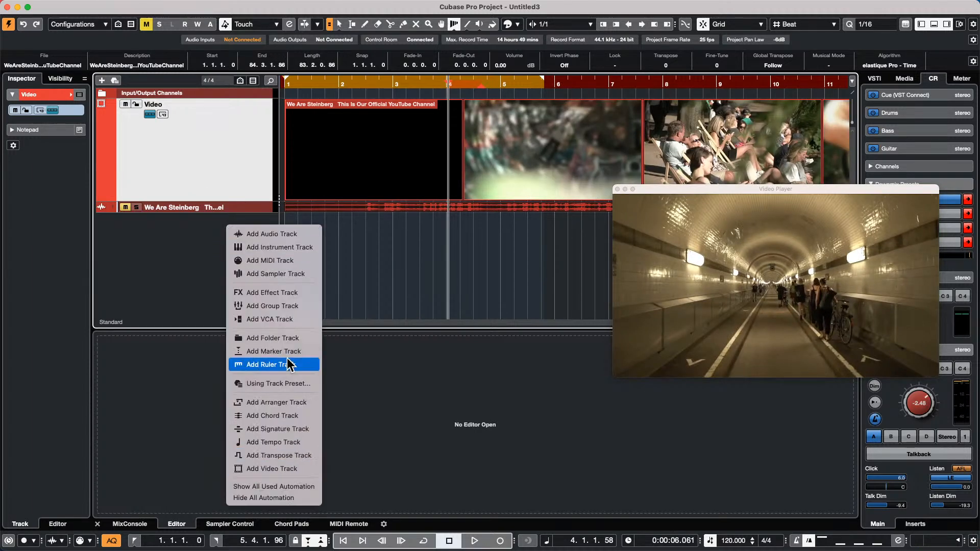
pyautogui.click(283, 442)
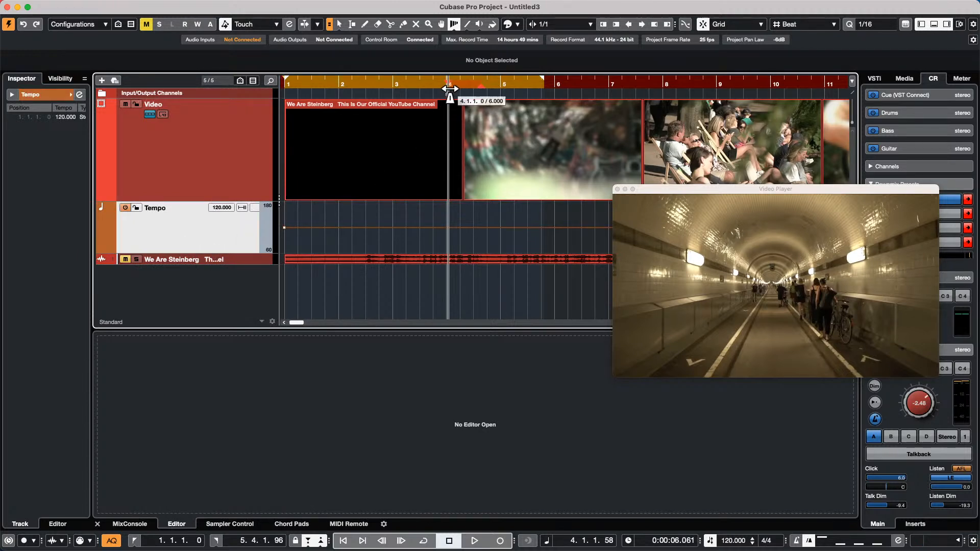
pyautogui.click(453, 24)
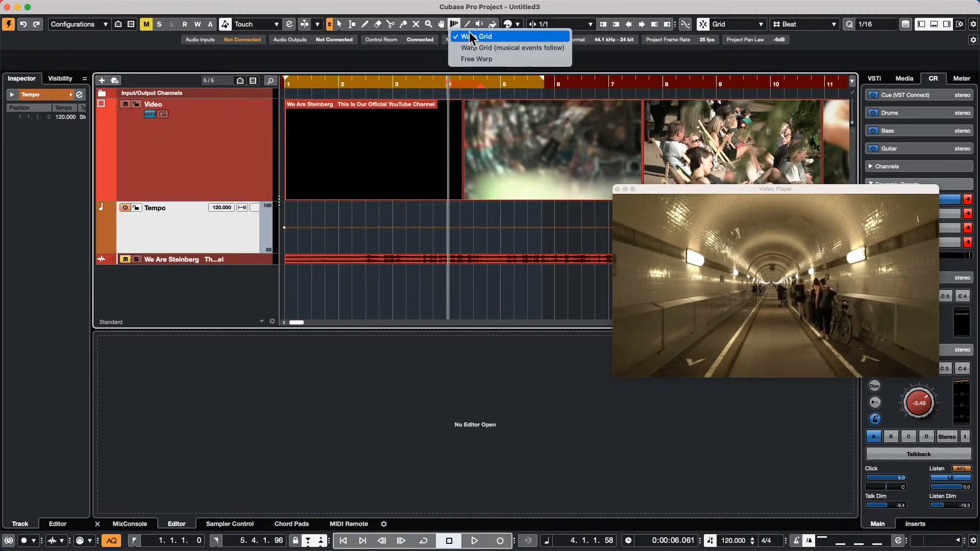
pyautogui.click(468, 38)
pyautogui.moveTo(448, 90)
pyautogui.mouseDown()
pyautogui.moveTo(475, 90)
pyautogui.moveTo(463, 90)
pyautogui.mouseUp()
# - Turn on Video Follows Edit Mode and stretch the opening bars with the Time Warp tool
pyautogui.click(334, 6)
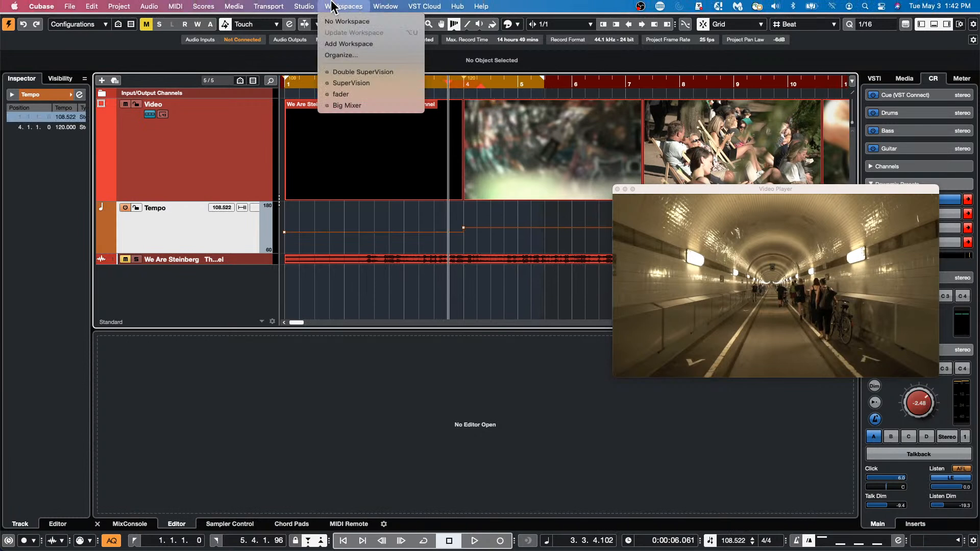
pyautogui.moveTo(306, 6)
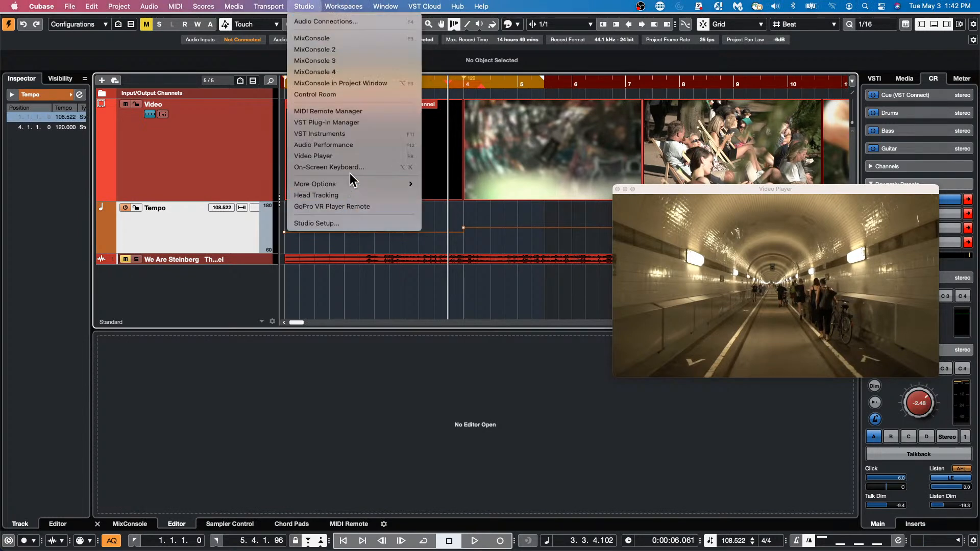
pyautogui.moveTo(273, 4)
pyautogui.click(294, 190)
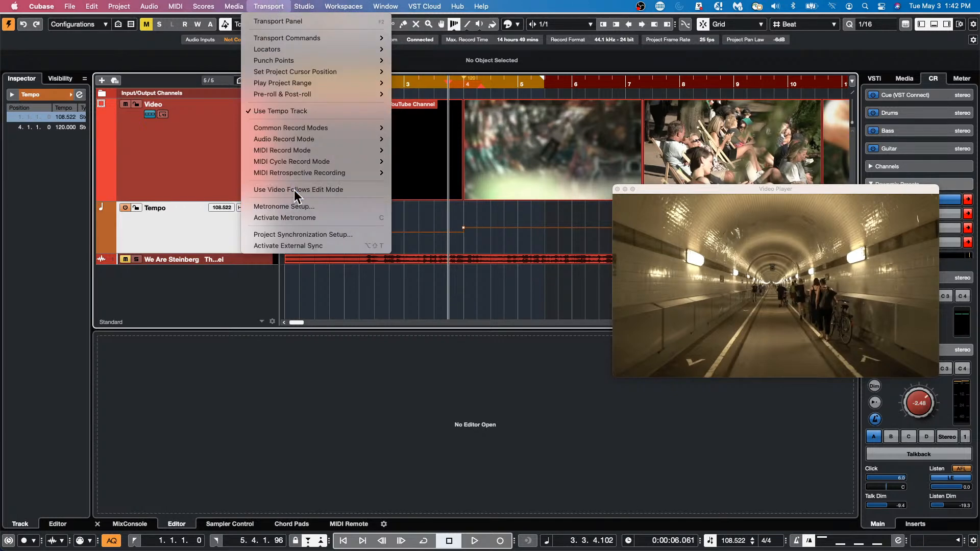
pyautogui.moveTo(449, 88)
pyautogui.mouseDown()
pyautogui.moveTo(475, 92)
pyautogui.moveTo(456, 95)
pyautogui.mouseUp()
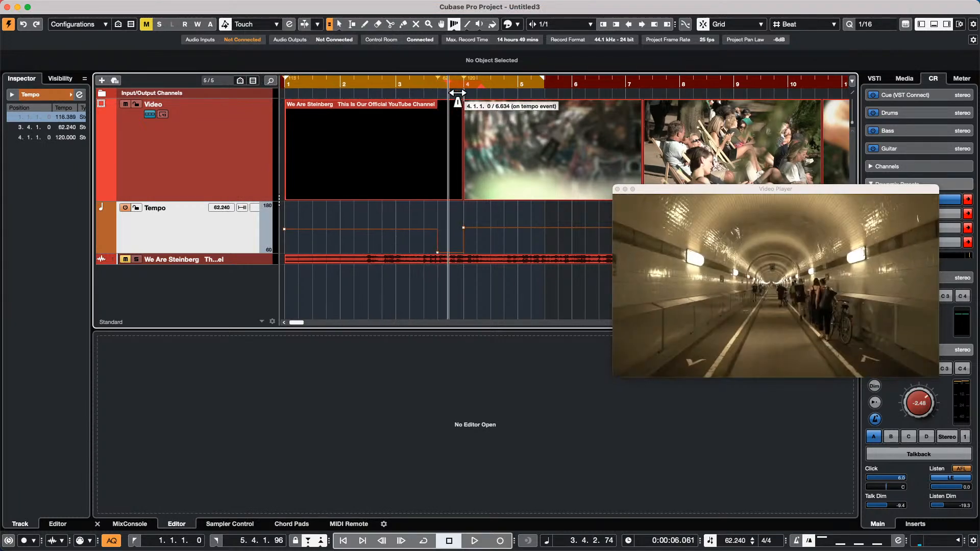
# - Warp bars 6 and 7 onto video cuts (49.598, 115.728, 67.899 BPM), moving the Video Player aside
pyautogui.moveTo(512, 83)
pyautogui.mouseDown()
pyautogui.moveTo(466, 92)
pyautogui.moveTo(496, 91)
pyautogui.mouseUp()
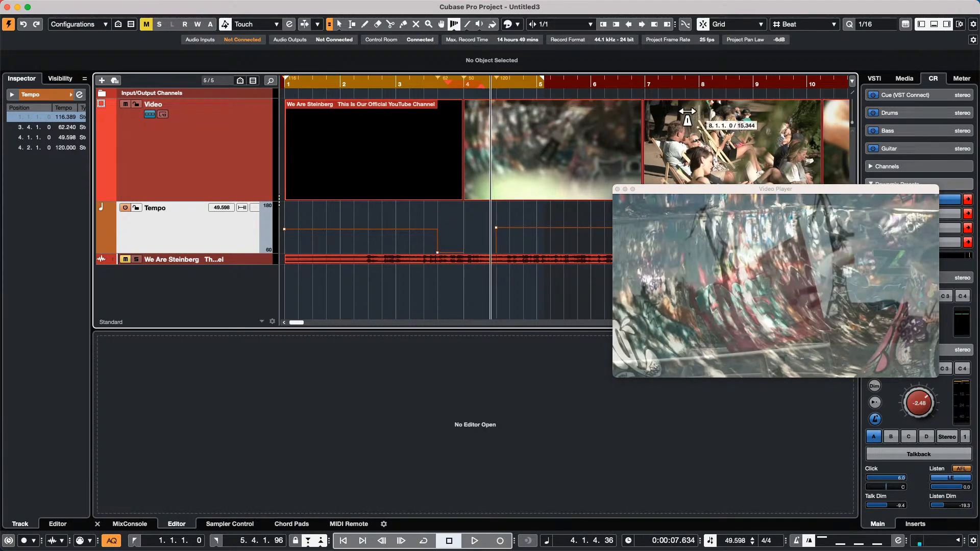
pyautogui.moveTo(591, 92); pyautogui.dragTo(595, 92)
pyautogui.moveTo(659, 92); pyautogui.dragTo(692, 92)
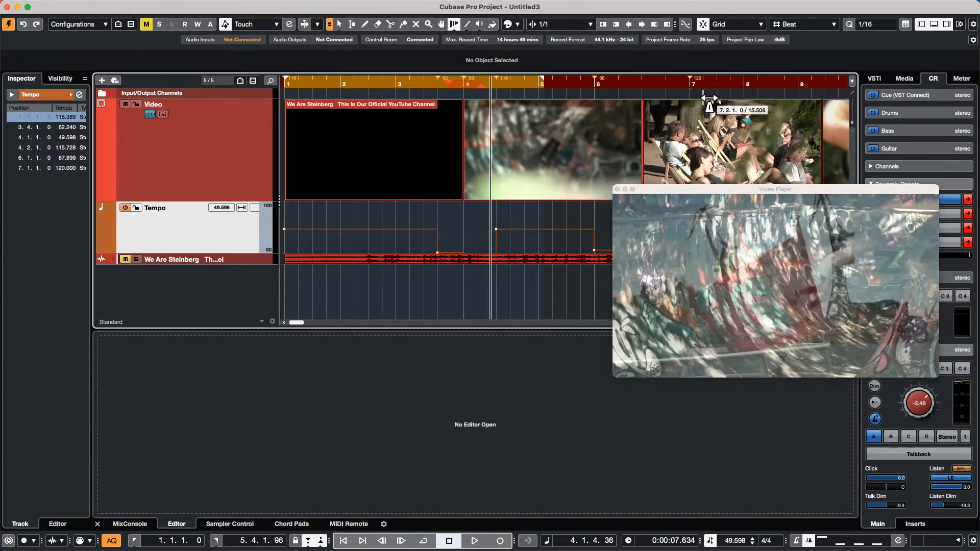
pyautogui.click(644, 77)
pyautogui.moveTo(668, 188); pyautogui.dragTo(627, 249)
pyautogui.moveTo(744, 87); pyautogui.dragTo(740, 66)
pyautogui.moveTo(627, 92)
pyautogui.mouseDown()
pyautogui.moveTo(648, 89)
pyautogui.moveTo(618, 88)
pyautogui.moveTo(633, 89)
pyautogui.mouseUp()
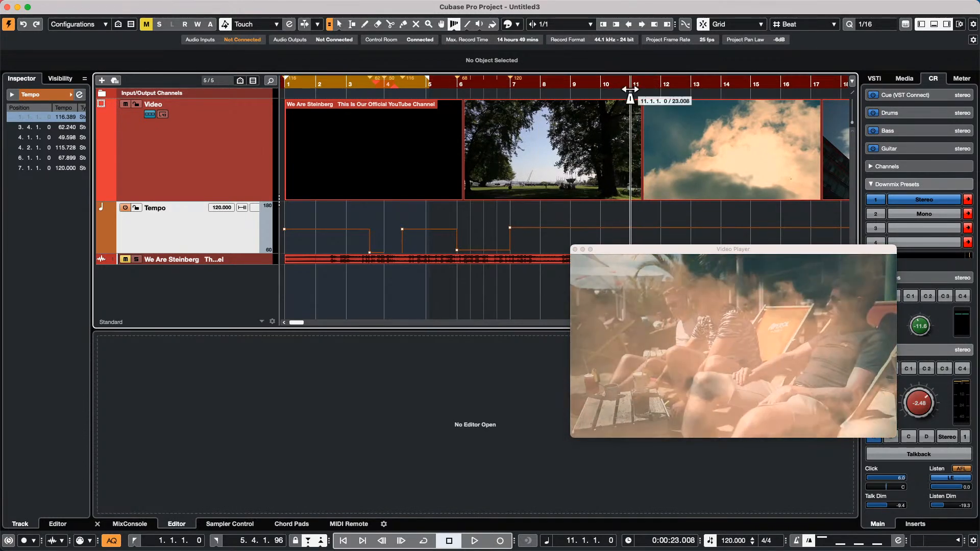
# - Warp bar 11 earlier and bar 15 onto the video cuts, adding 128.042 and 114.035 BPM
pyautogui.moveTo(630, 90); pyautogui.dragTo(623, 92)
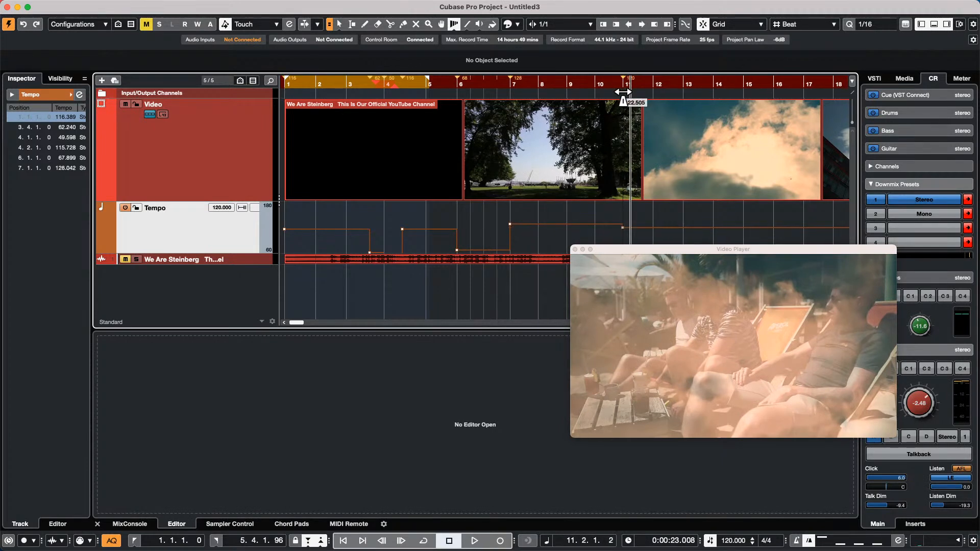
pyautogui.click(721, 80)
pyautogui.moveTo(721, 81); pyautogui.dragTo(750, 81)
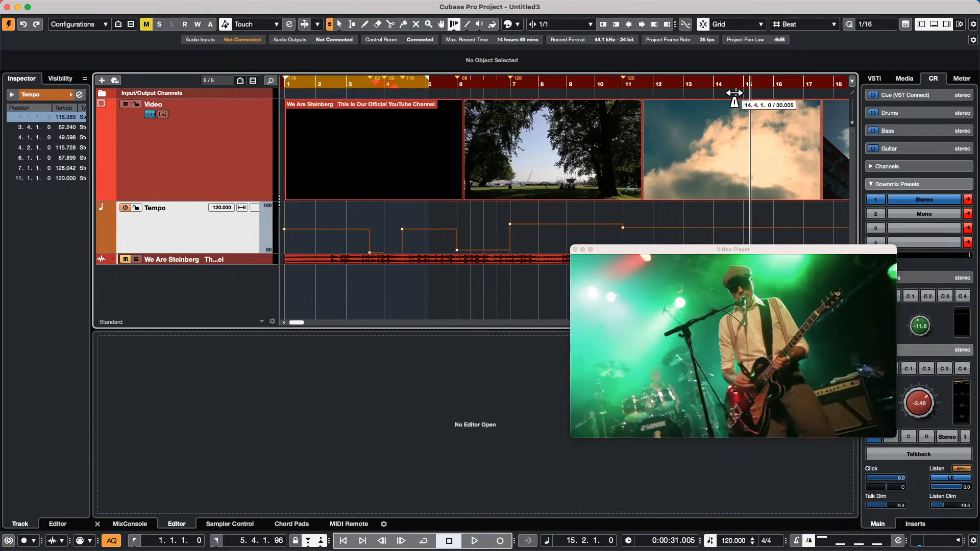
pyautogui.moveTo(746, 91)
pyautogui.mouseDown()
pyautogui.moveTo(779, 91)
pyautogui.moveTo(750, 93)
pyautogui.mouseUp()
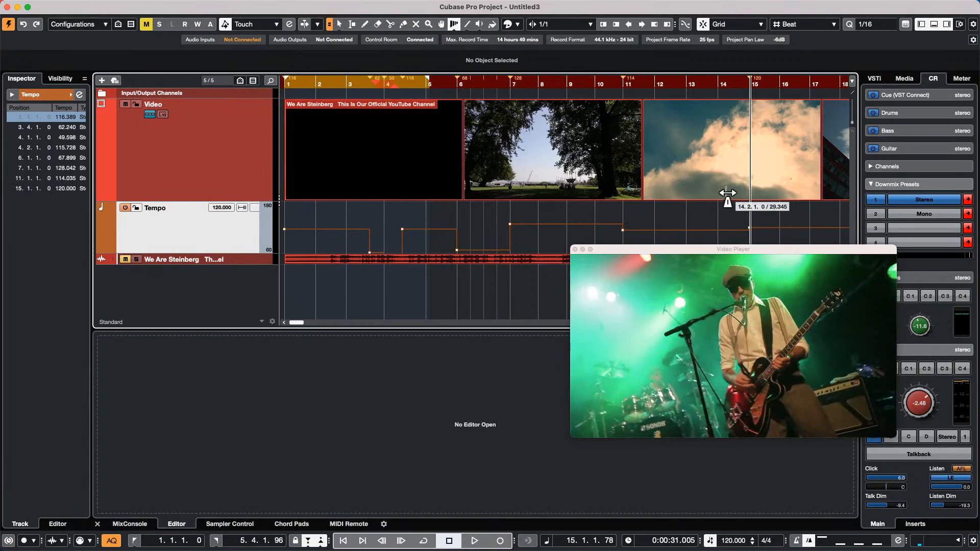
pyautogui.moveTo(651, 87); pyautogui.dragTo(686, 83)
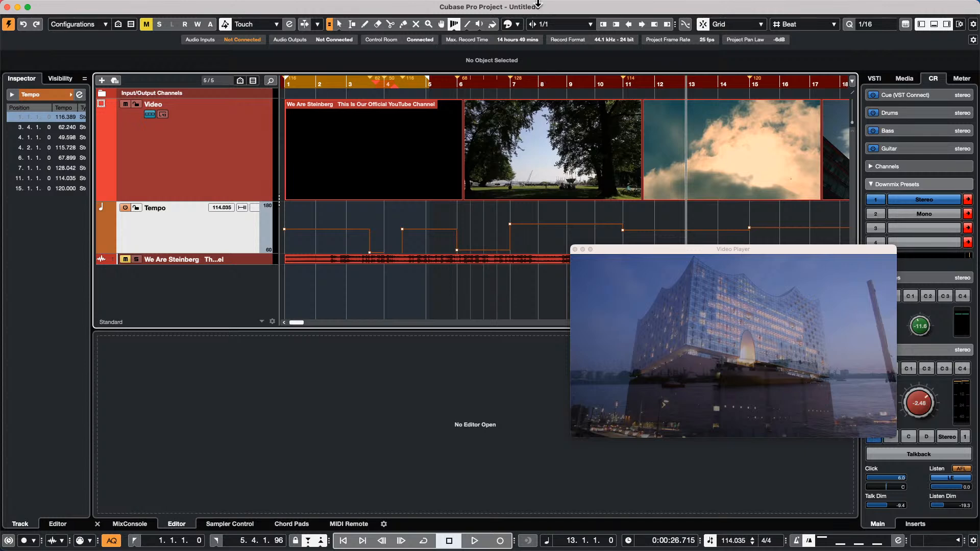
# - Open the Audio Performance monitor, then show and close the On-Screen Keyboard with Alt+K
pyautogui.click(384, 7)
pyautogui.moveTo(304, 6)
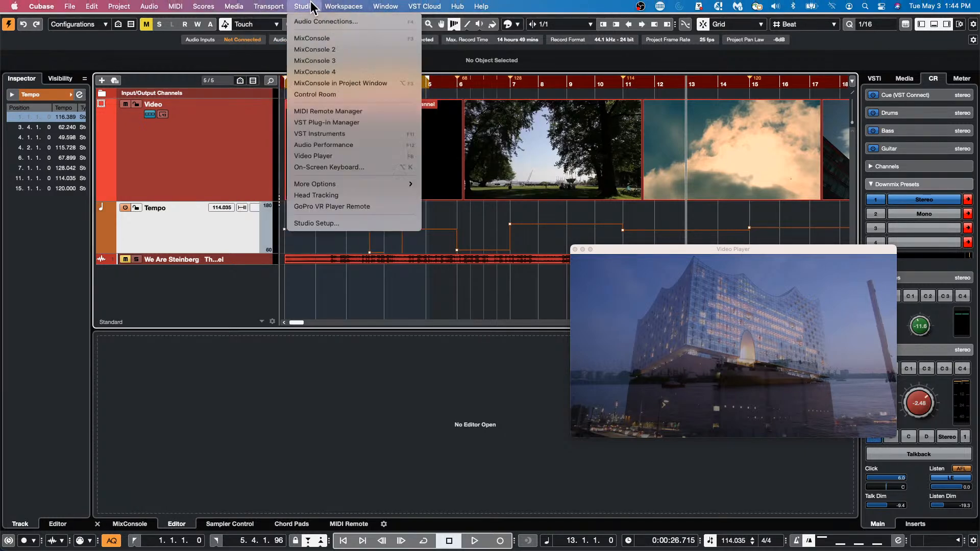
pyautogui.click(339, 146)
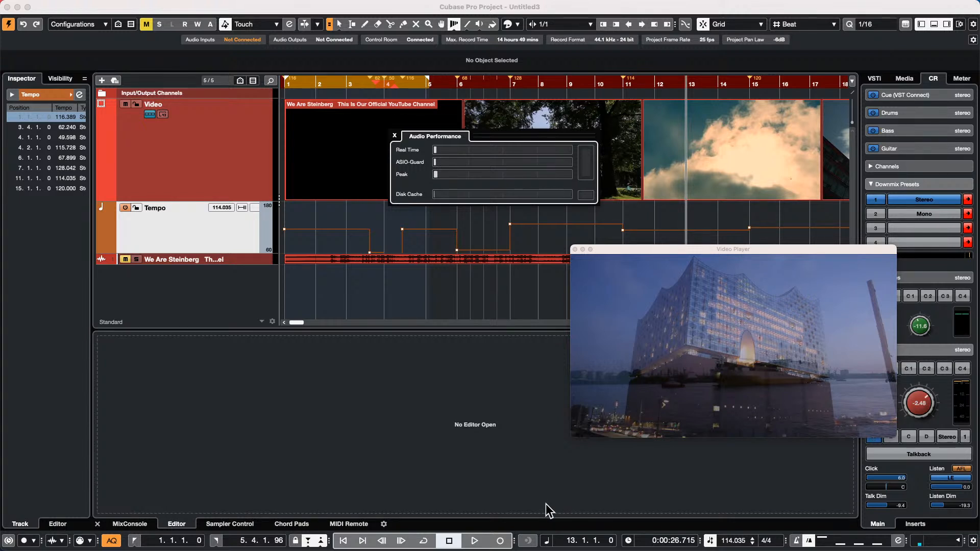
pyautogui.hotkey('alt', 'k')
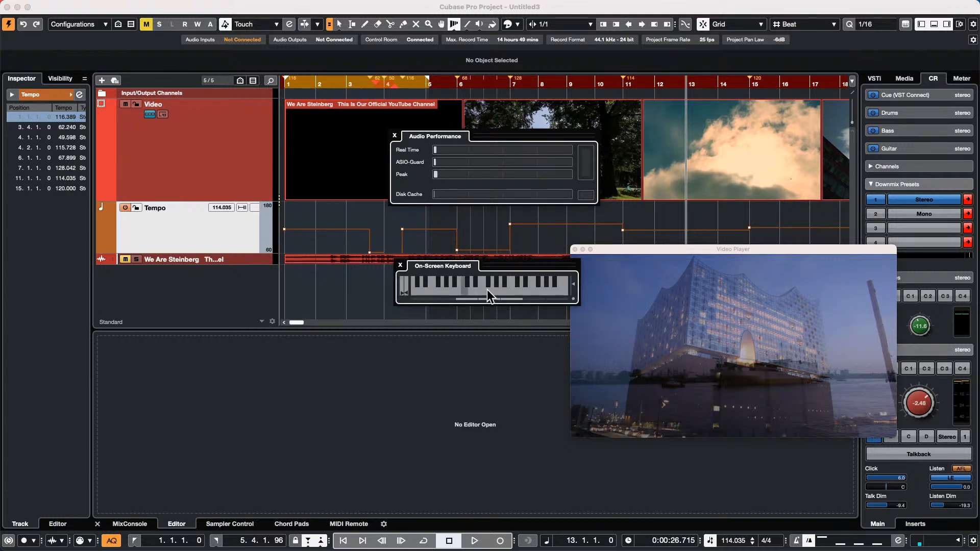
pyautogui.click(401, 266)
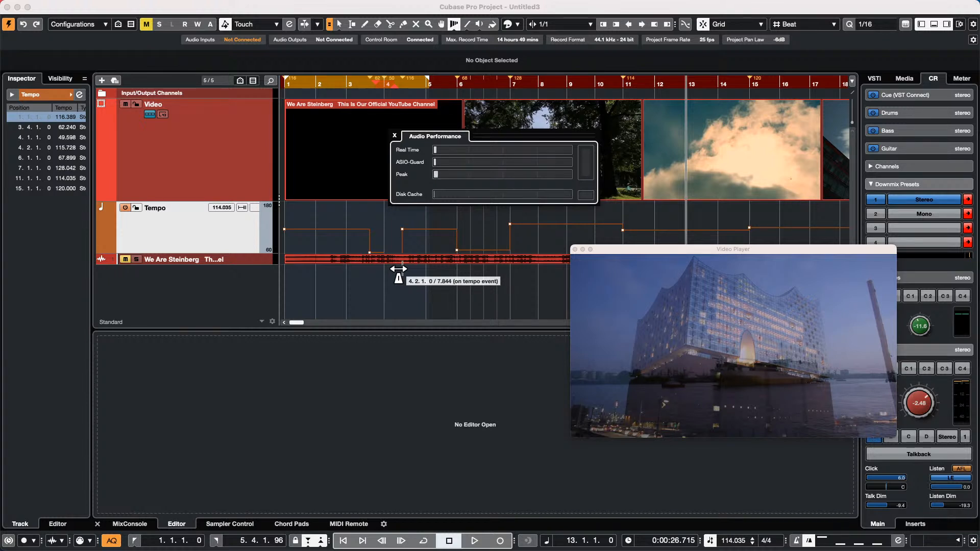
# - Close the Audio Performance meter and open the recent project 'jump off'
pyautogui.click(394, 136)
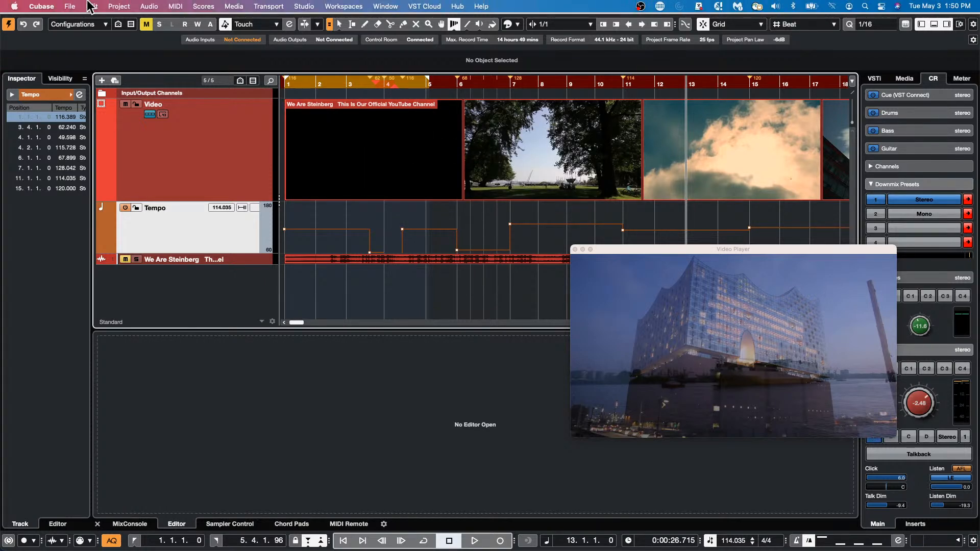
pyautogui.click(66, 7)
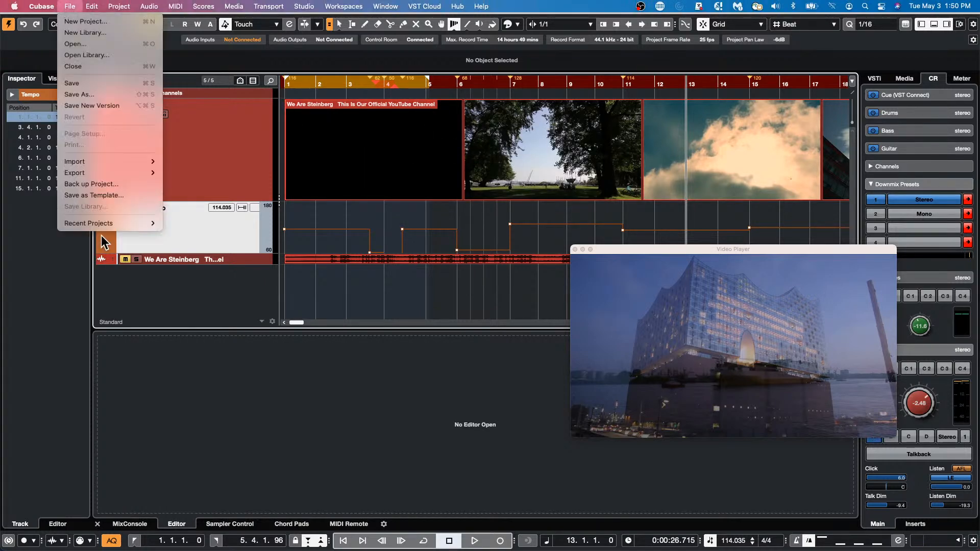
pyautogui.moveTo(104, 228)
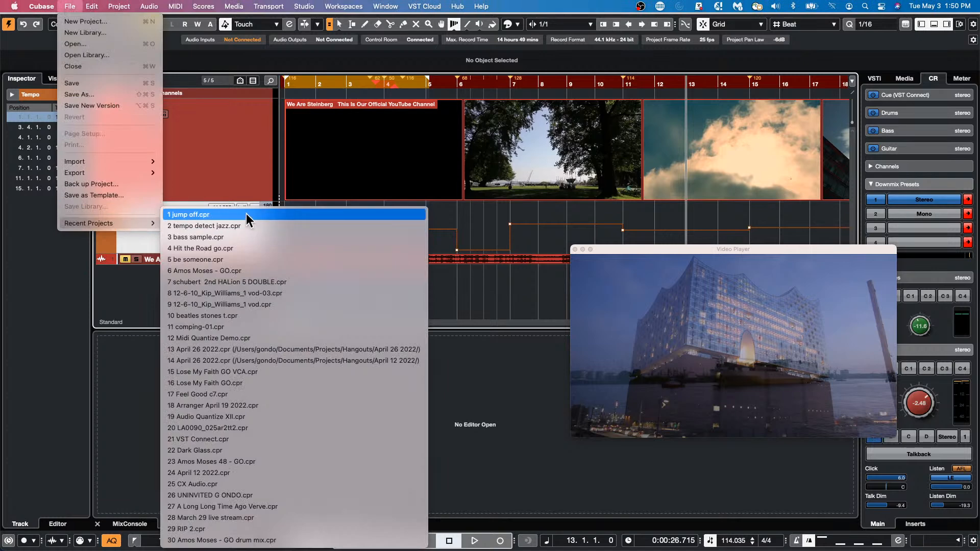
pyautogui.click(246, 213)
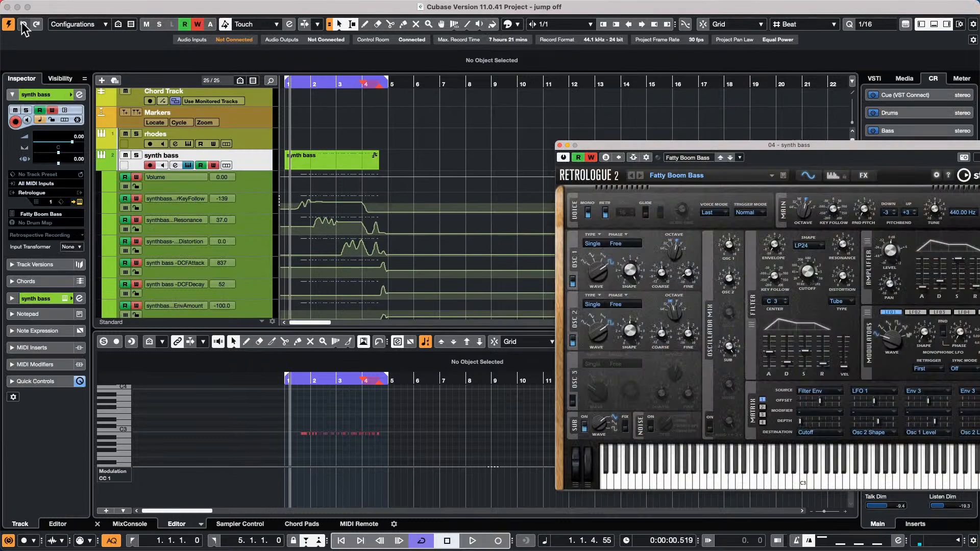
# - Revert 'jump off' to its saved version, dismissing Missing Ports and deleting the newly created files
pyautogui.click(70, 7)
pyautogui.moveTo(97, 223)
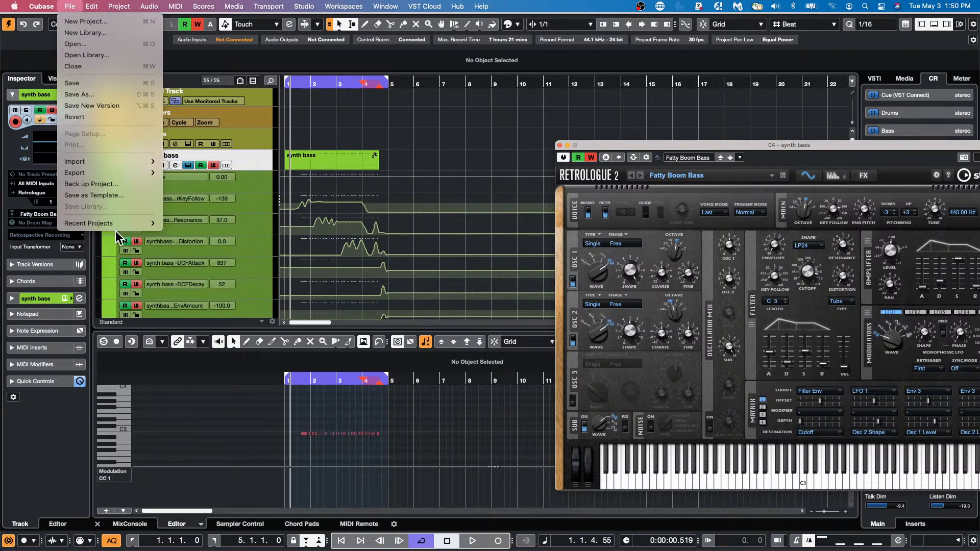
pyautogui.click(82, 117)
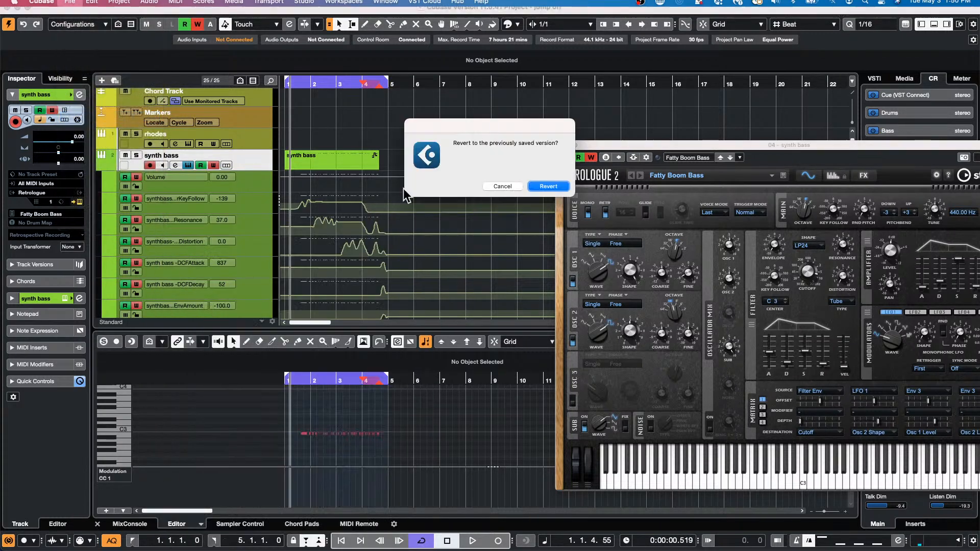
pyautogui.click(551, 186)
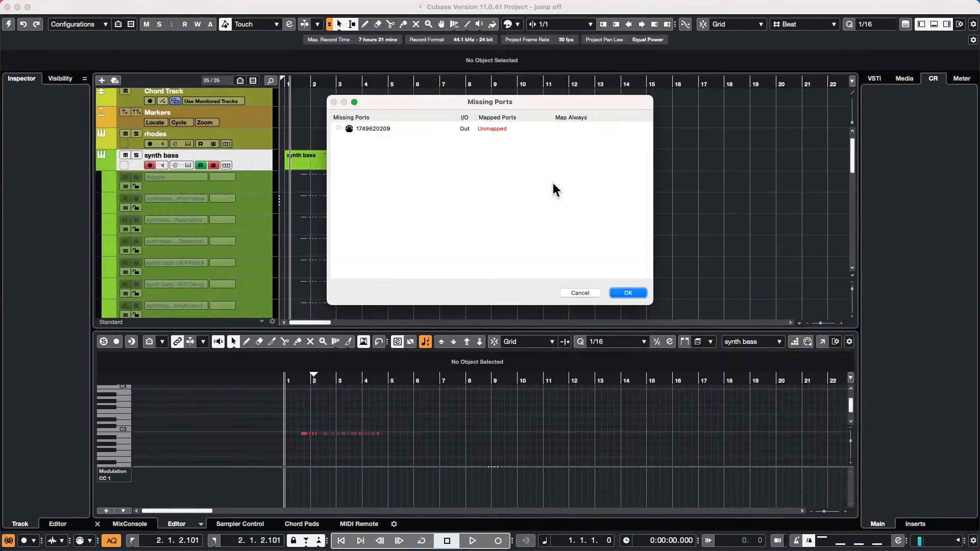
pyautogui.click(624, 291)
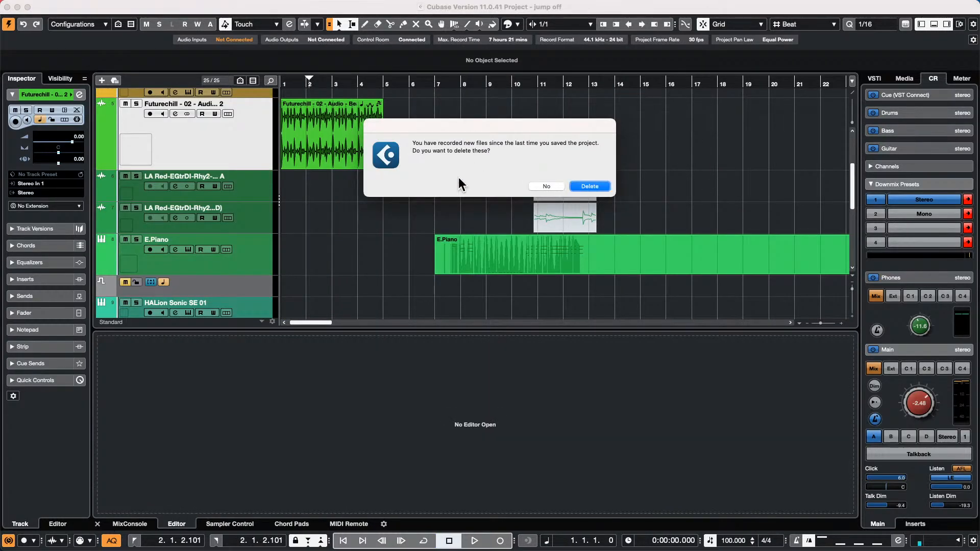
pyautogui.click(602, 188)
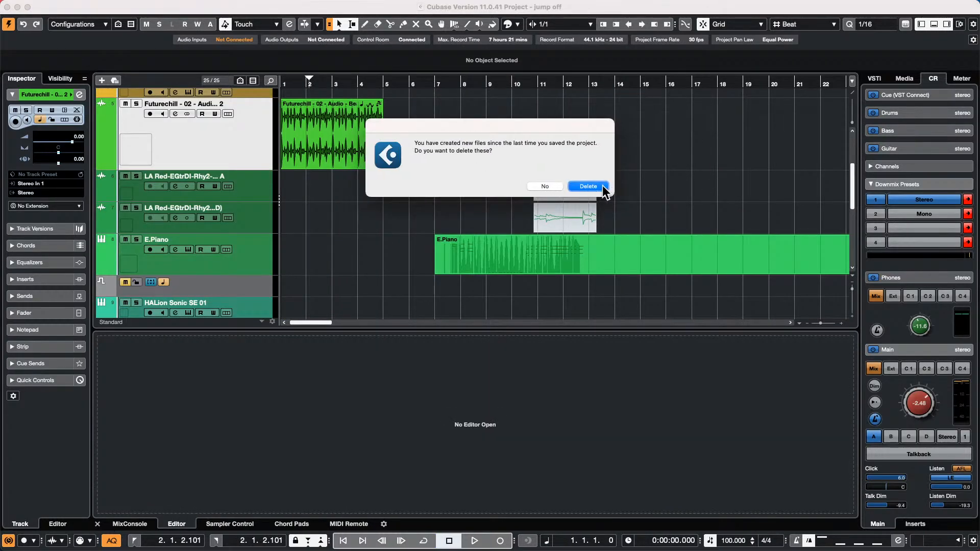
pyautogui.click(602, 187)
# - Open the rhodes track's HALion Sonic SE window and move it up and left
pyautogui.scroll(5, 368, 189)
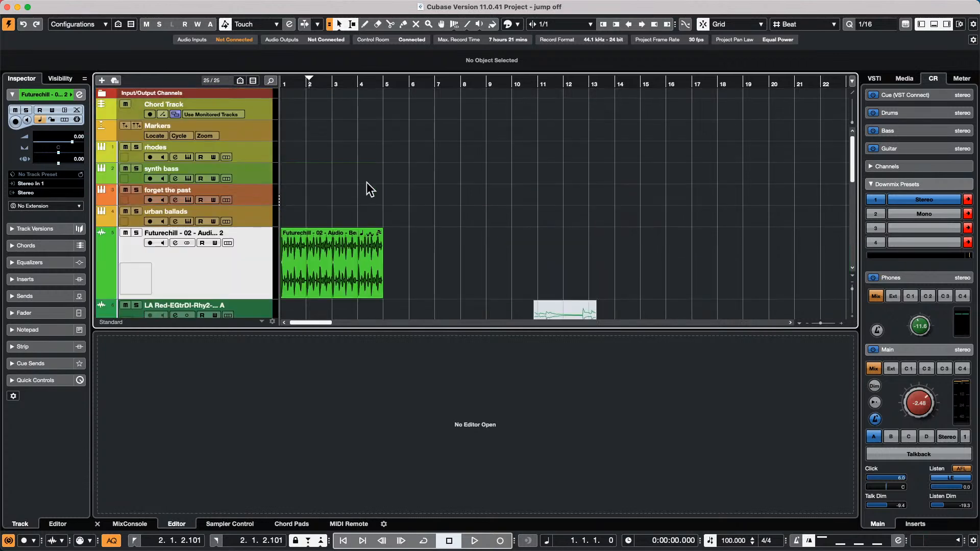
pyautogui.click(271, 149)
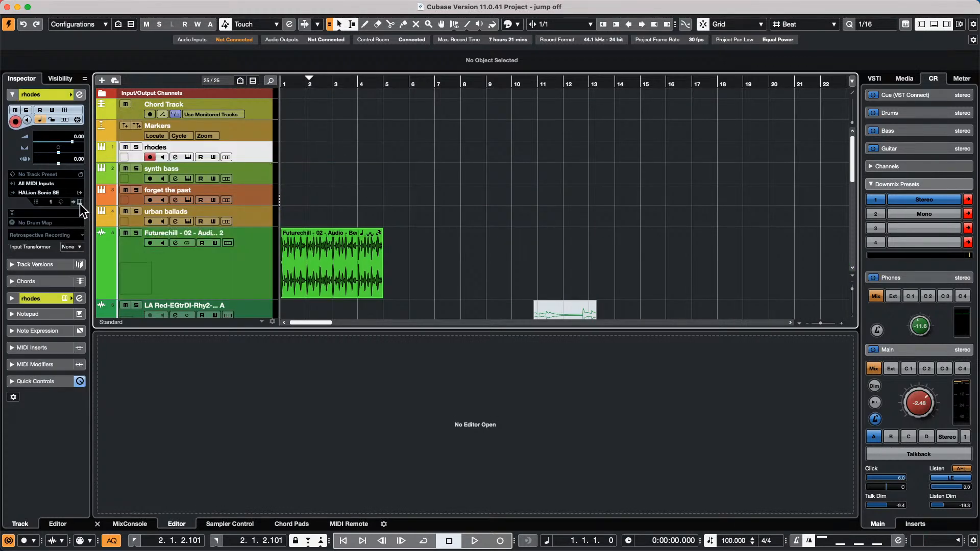
pyautogui.press('e')
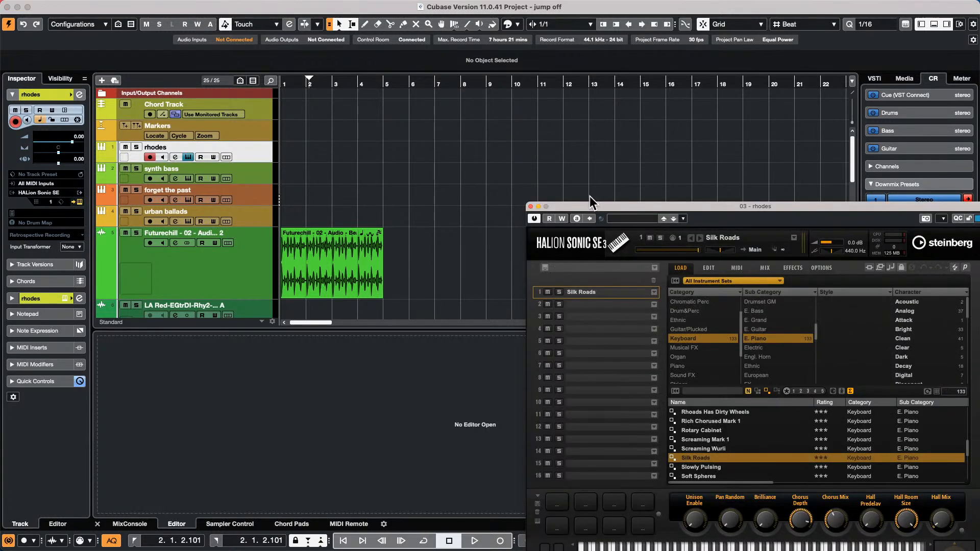
pyautogui.moveTo(608, 206); pyautogui.dragTo(558, 122)
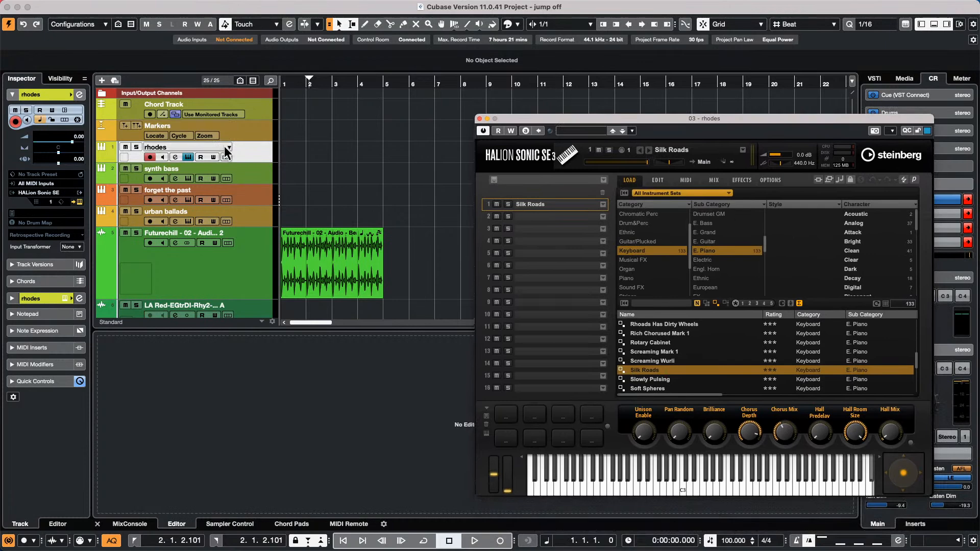
# - Open the synth bass track's Retrologue 2 and place it beside HALion Sonic SE
pyautogui.click(263, 178)
pyautogui.click(79, 202)
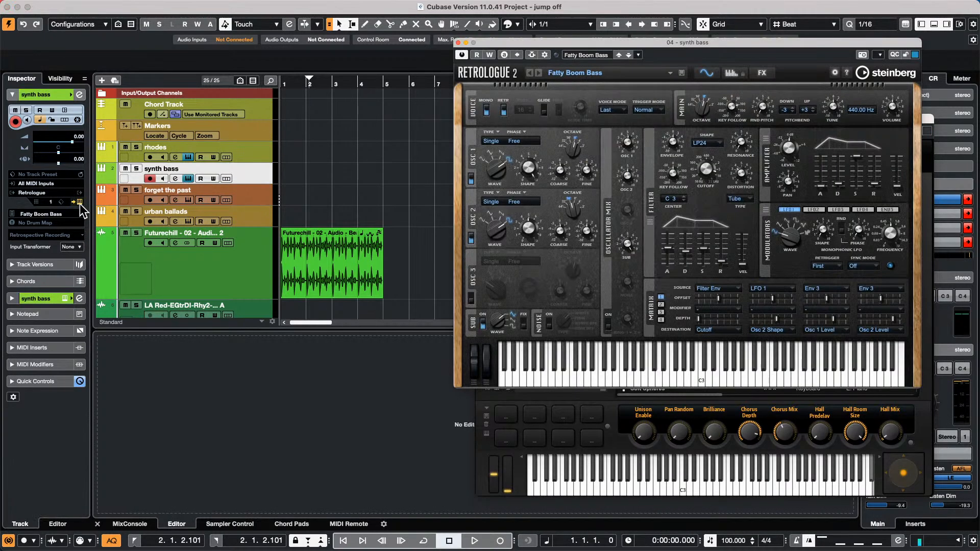
pyautogui.moveTo(565, 48); pyautogui.dragTo(695, 87)
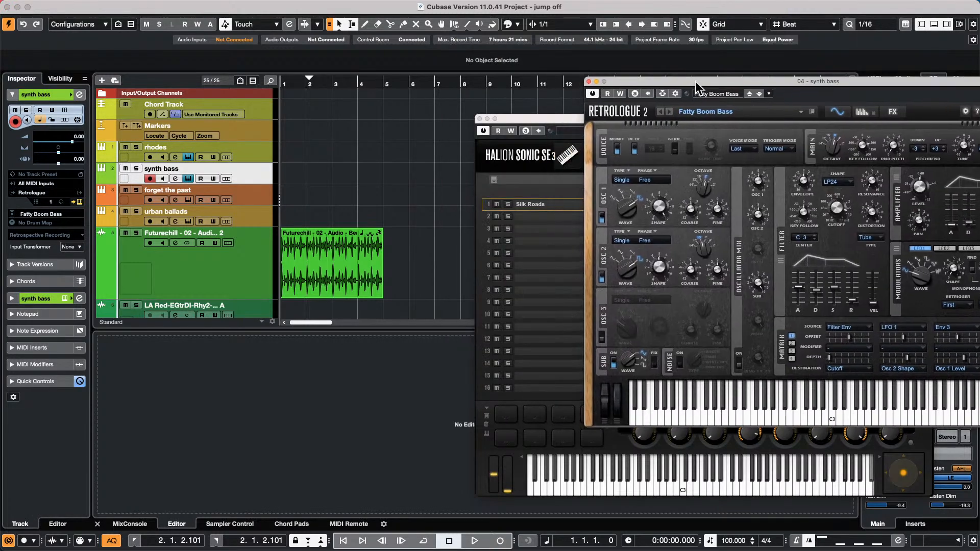
# - Show the MIDI Remote panel with the ChoiSauce - 100 controller selected
pyautogui.click(342, 525)
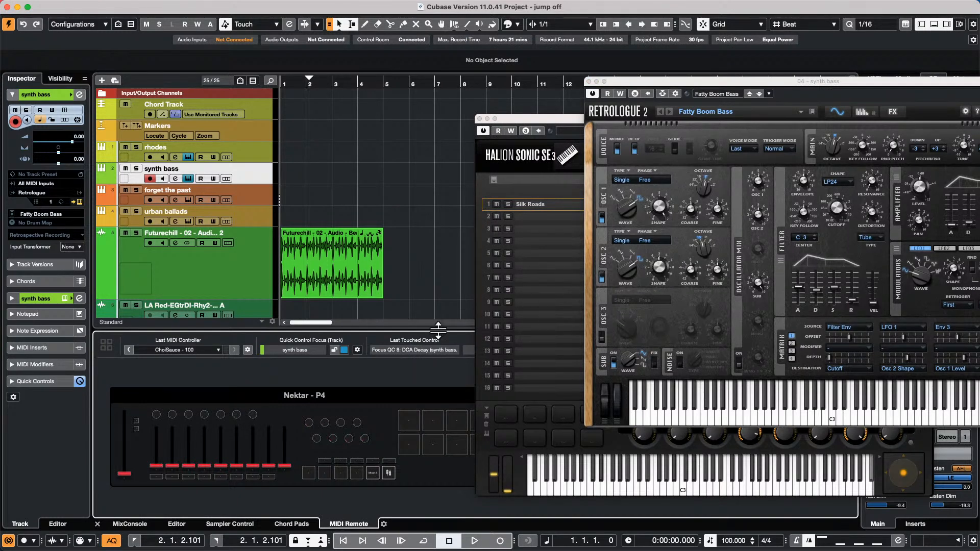
pyautogui.click(195, 352)
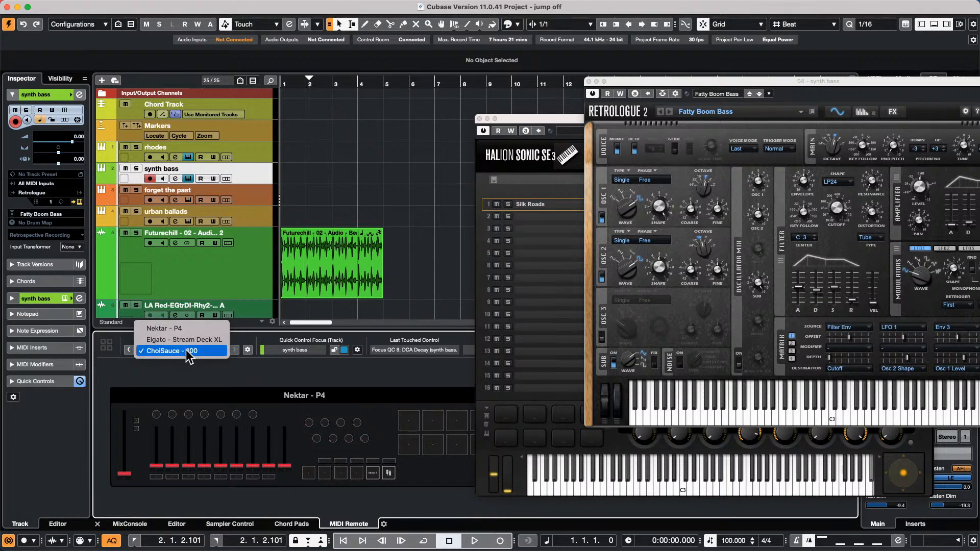
pyautogui.click(192, 353)
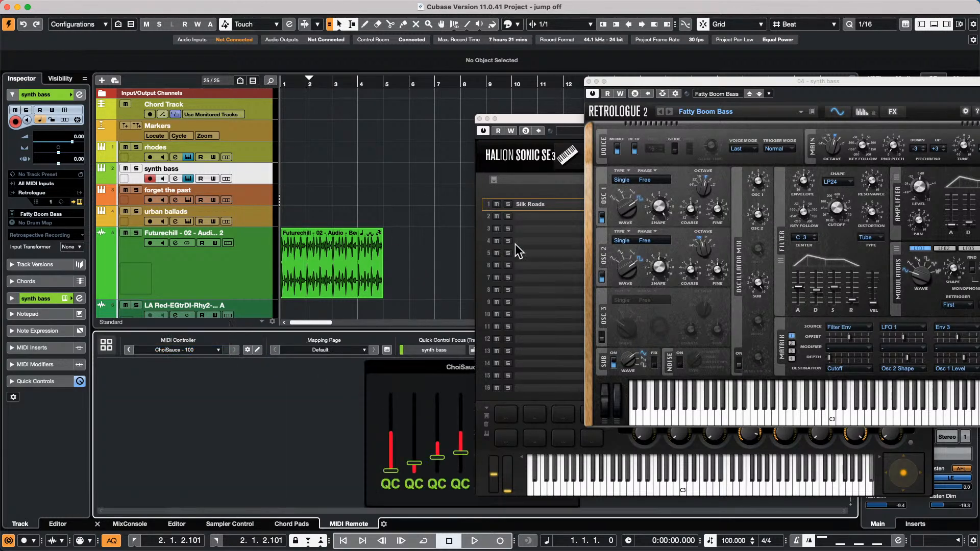
# - Bring HALion Sonic SE forward over Retrologue 2 and open the Quick Control Focus settings
pyautogui.moveTo(656, 83); pyautogui.dragTo(805, 78)
pyautogui.moveTo(635, 120); pyautogui.dragTo(766, 176)
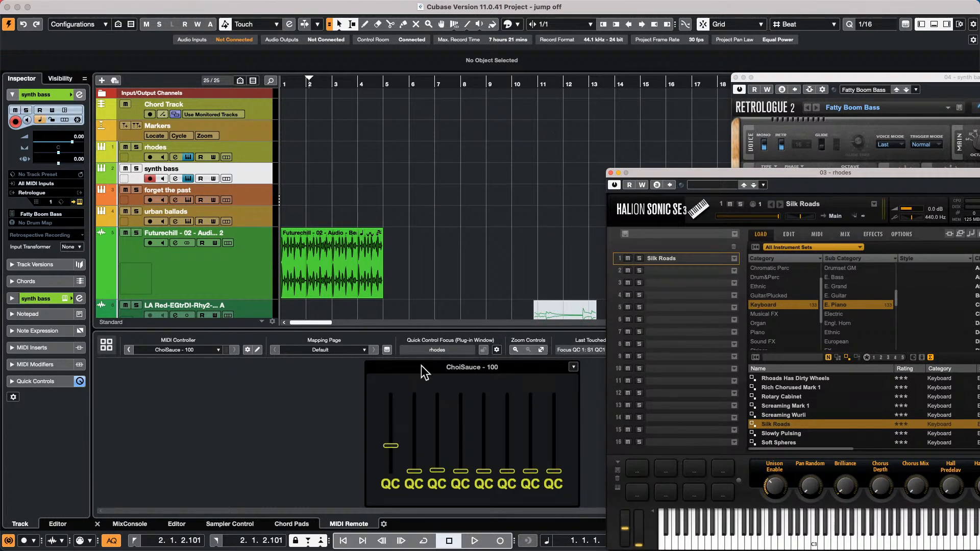
pyautogui.click(497, 350)
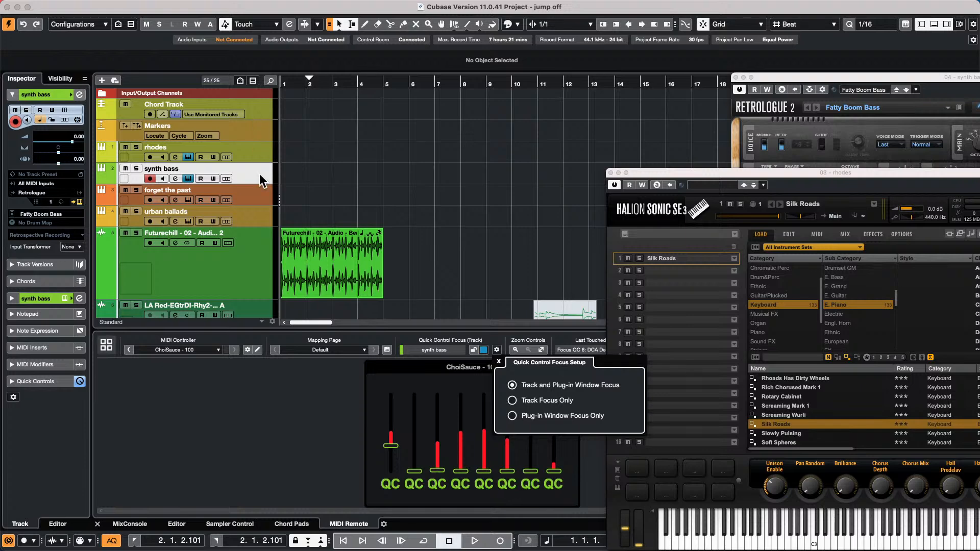
# - Insert a Mono audio track named Audio 09 beneath 'forget the past'
pyautogui.click(256, 196)
pyautogui.rightClick(256, 195)
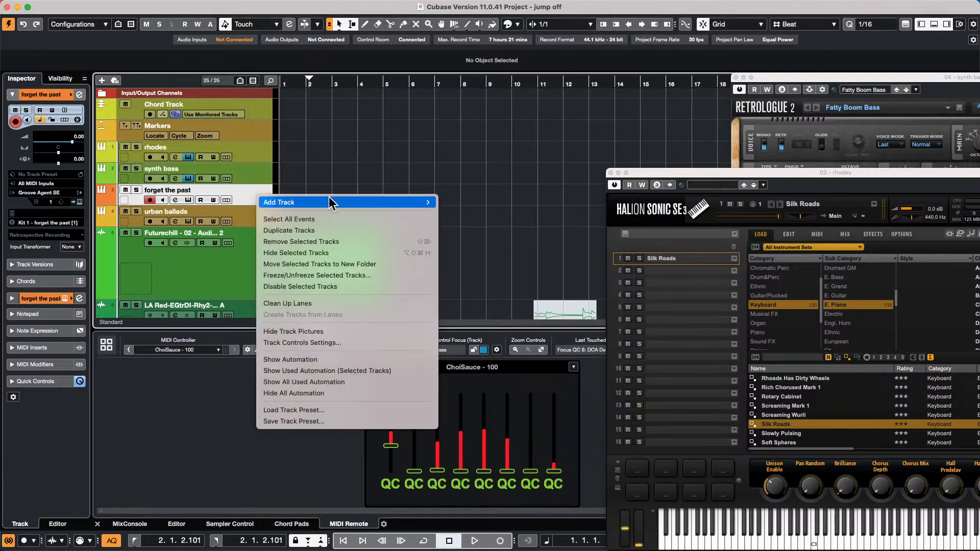
pyautogui.moveTo(335, 197)
pyautogui.click(475, 201)
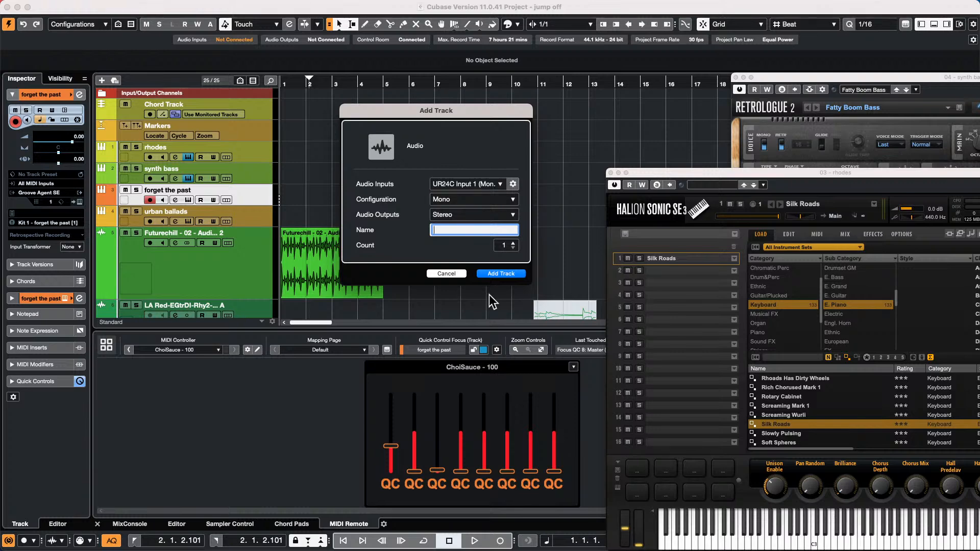
pyautogui.click(500, 274)
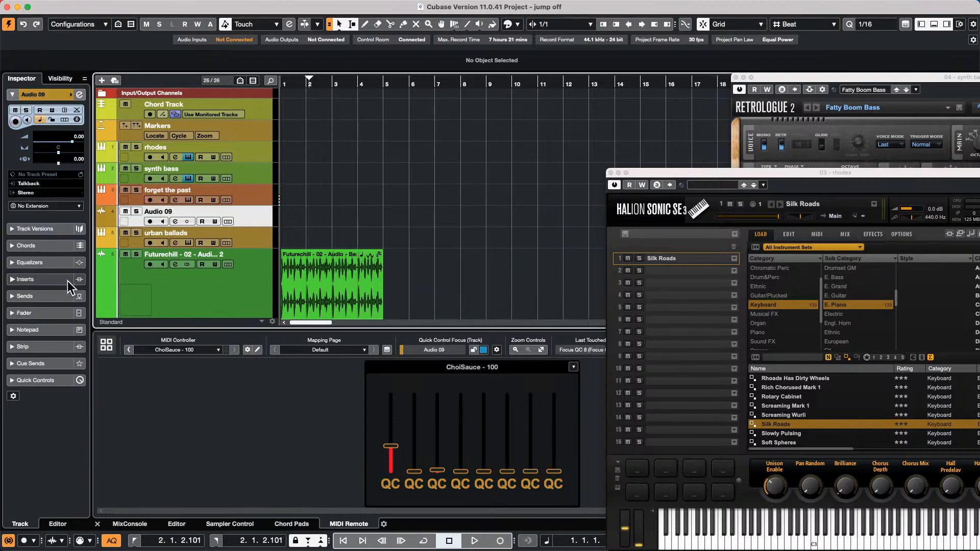
# - Load Distortion > VST Bass Amp into Audio 09's first insert slot
pyautogui.click(50, 278)
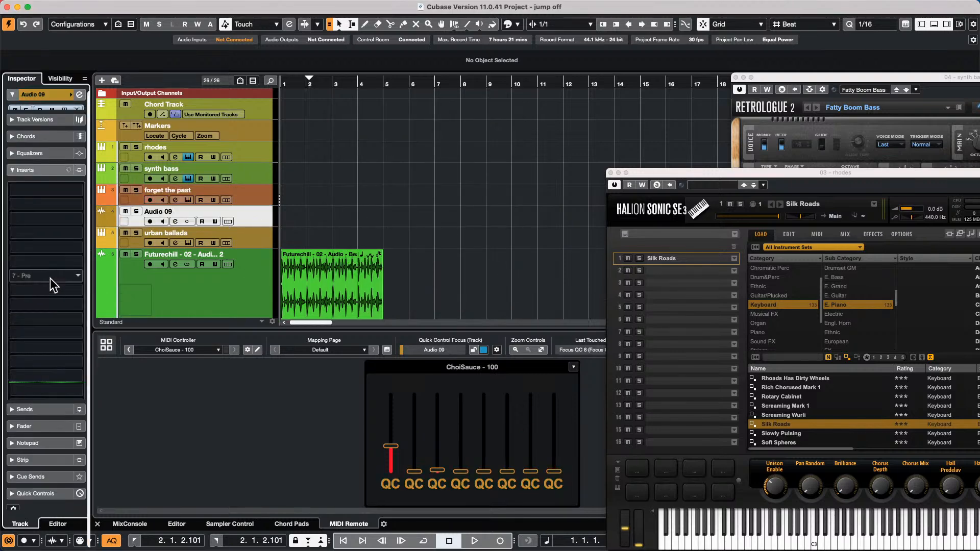
pyautogui.click(55, 183)
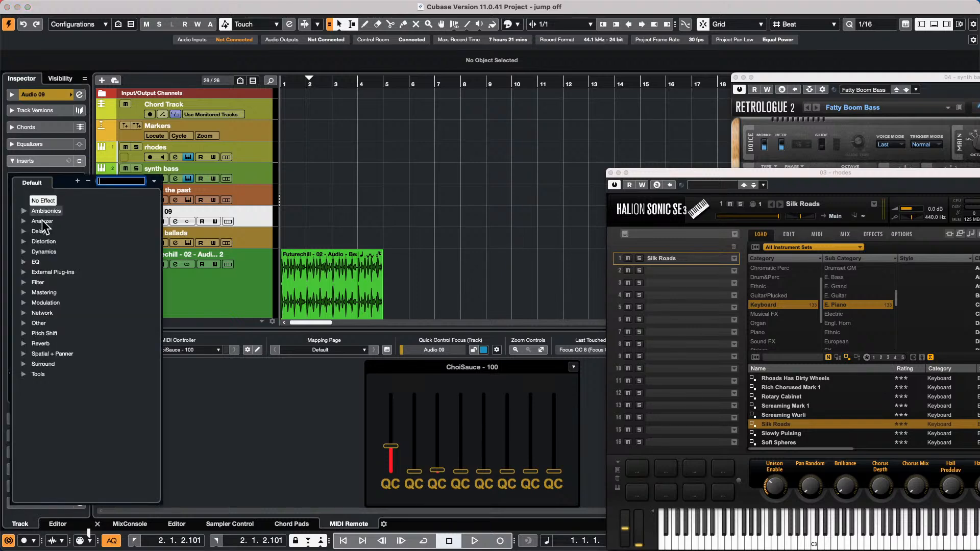
pyautogui.click(22, 240)
pyautogui.click(71, 396)
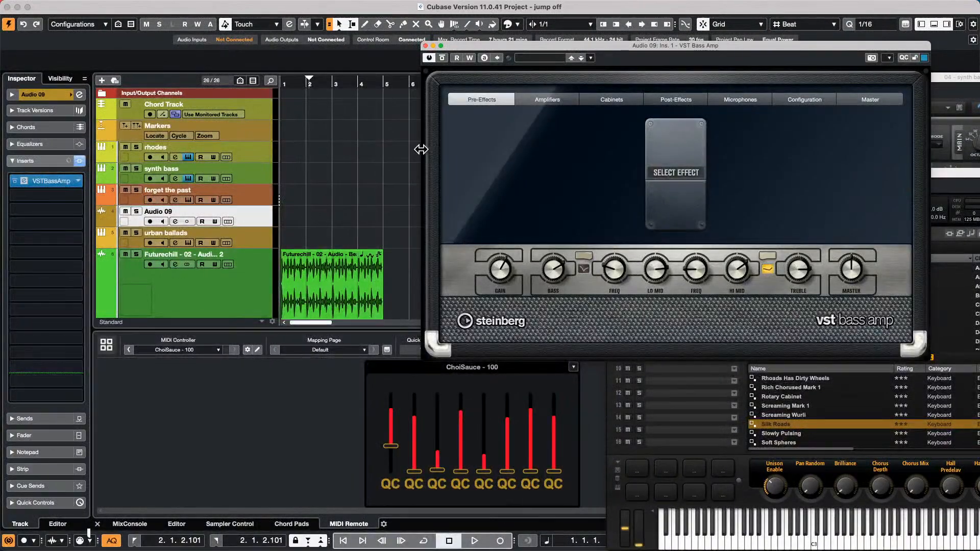
# - Set the quick control focus to Track Focus Only
pyautogui.click(38, 502)
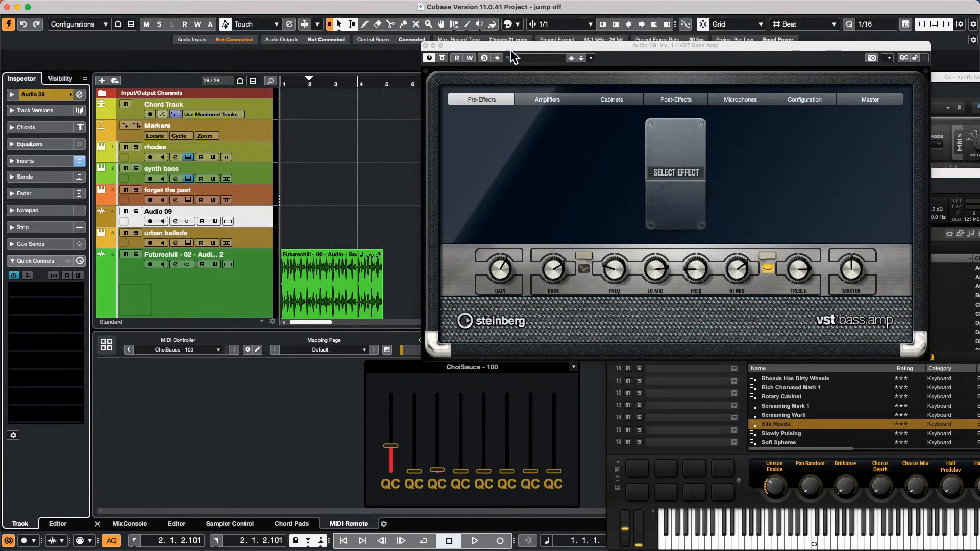
pyautogui.moveTo(503, 44); pyautogui.dragTo(730, 65)
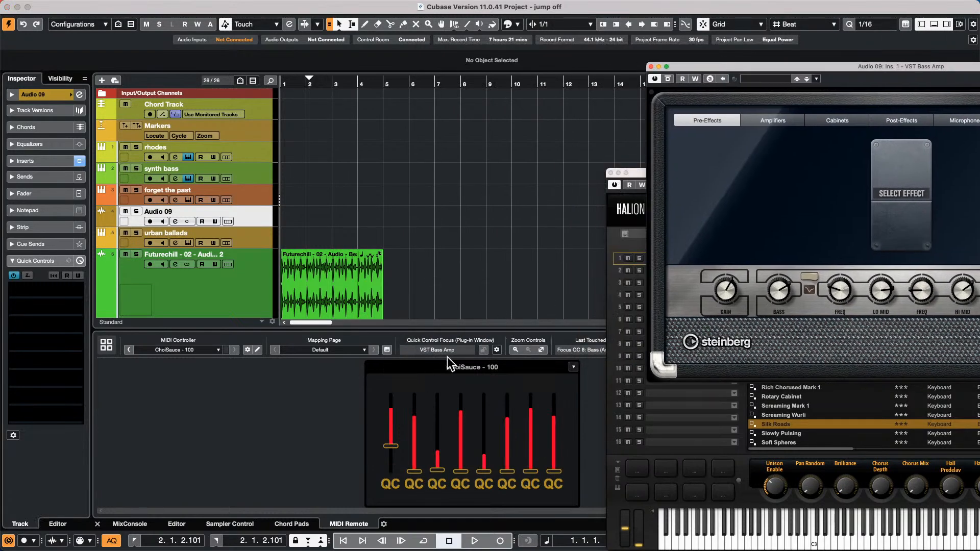
pyautogui.click(496, 350)
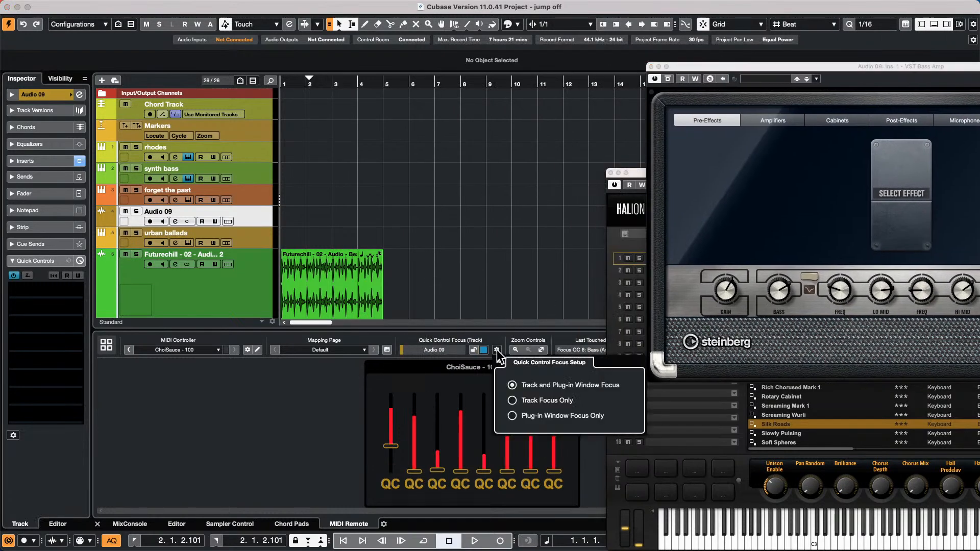
pyautogui.click(513, 401)
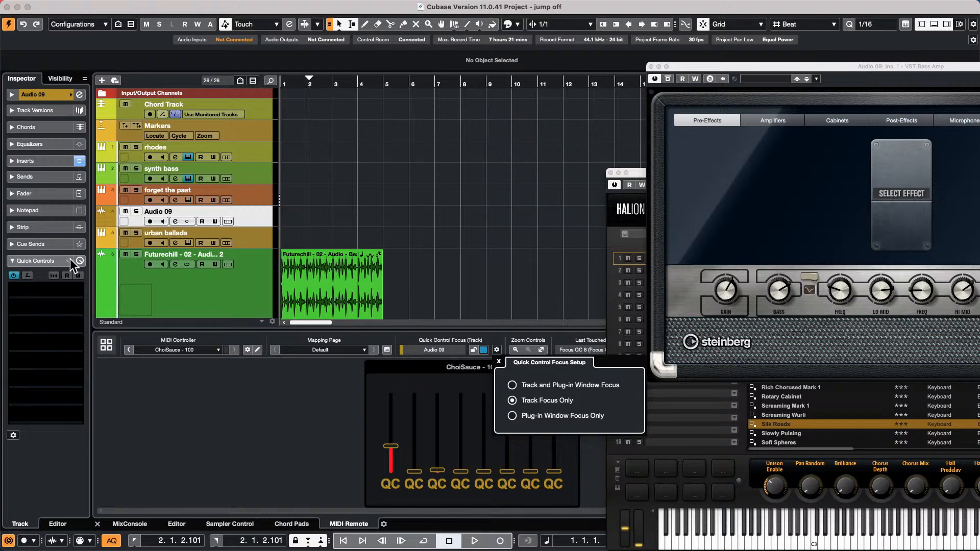
pyautogui.click(69, 260)
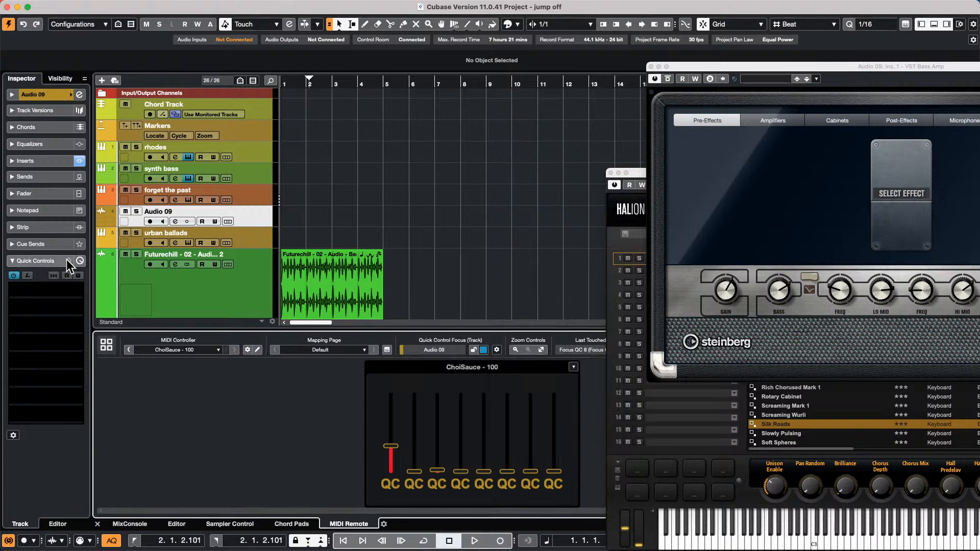
pyautogui.click(68, 259)
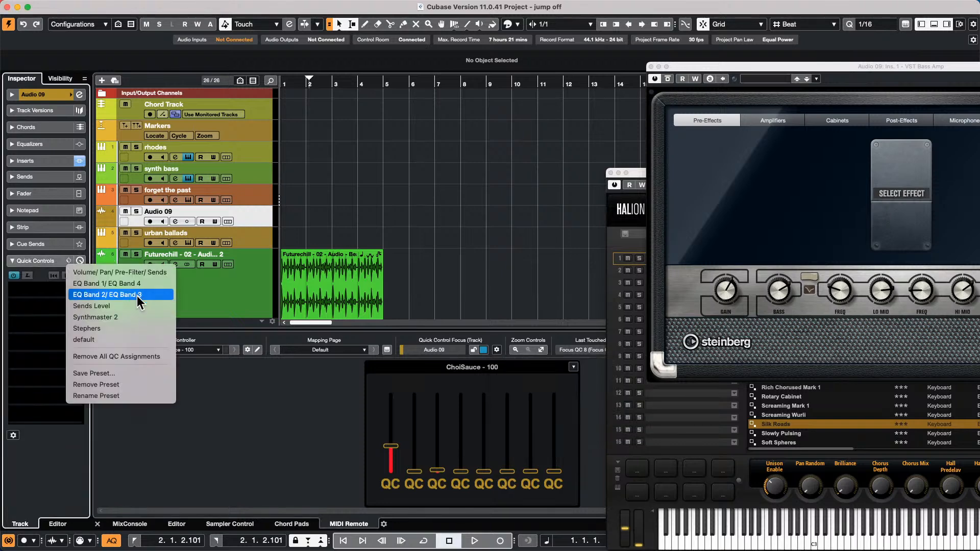
# - Load the Volume/Pan/Pre-Filter/Sends quick control preset and switch focus to Plug-in Window Focus Only
pyautogui.click(142, 272)
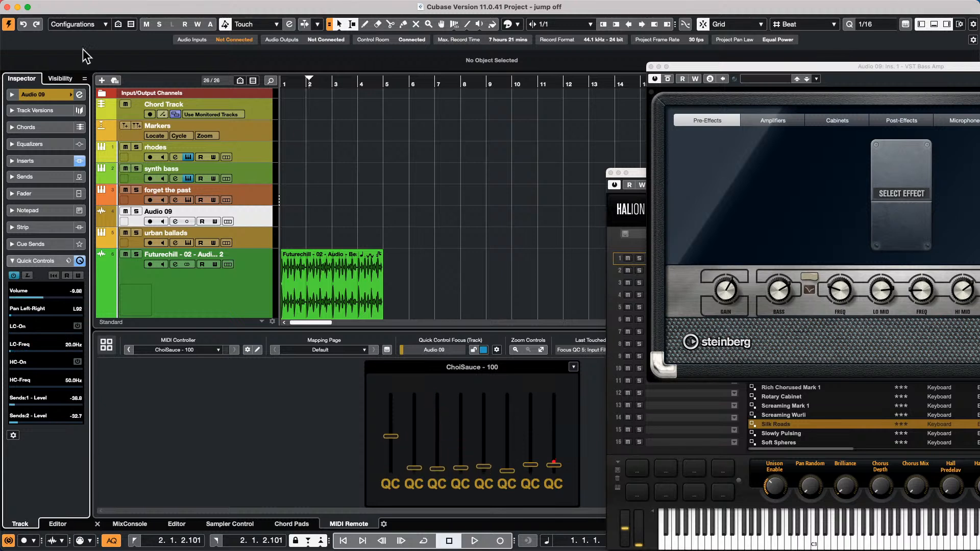
pyautogui.click(497, 350)
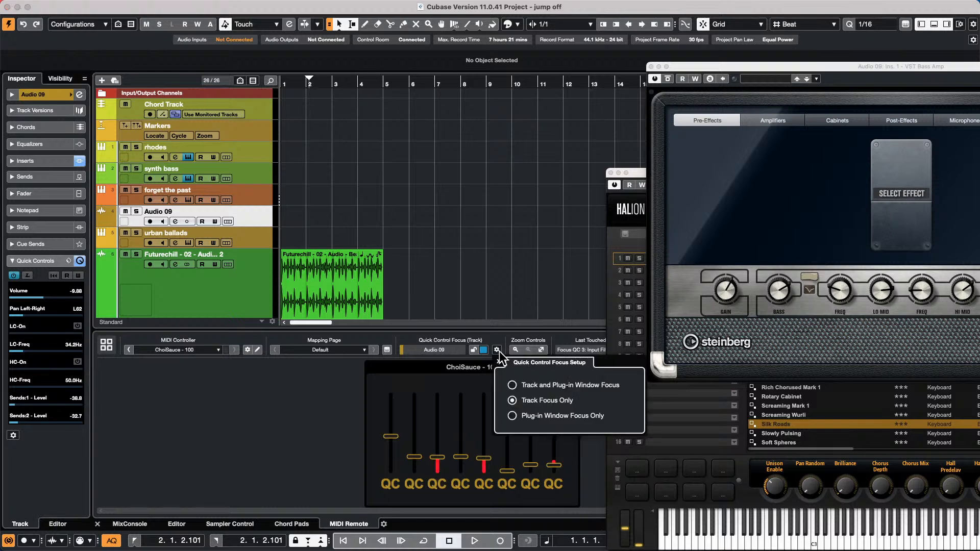
pyautogui.click(513, 416)
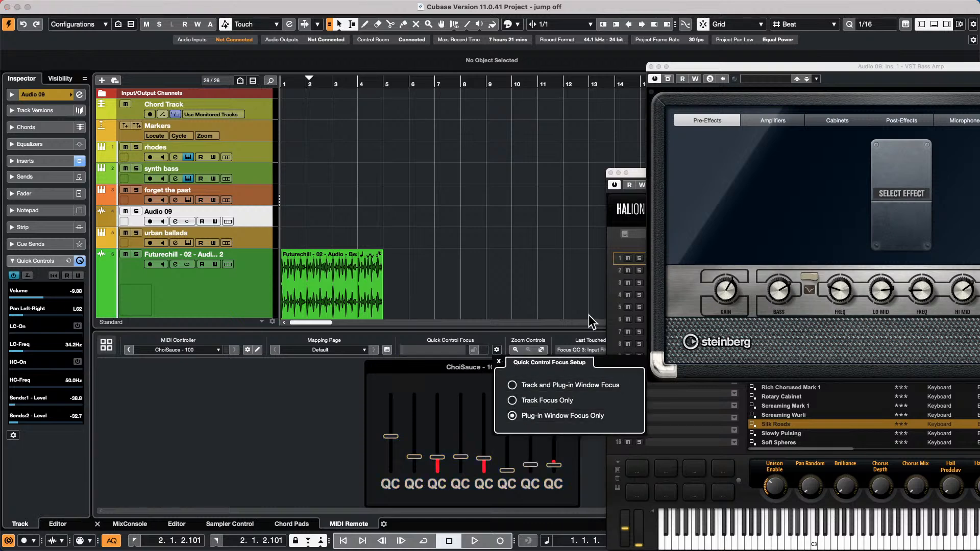
# - Focus the VST Bass Amp window and check it while selecting Futurechill and Audio 09
pyautogui.click(773, 231)
pyautogui.moveTo(725, 63); pyautogui.dragTo(512, 48)
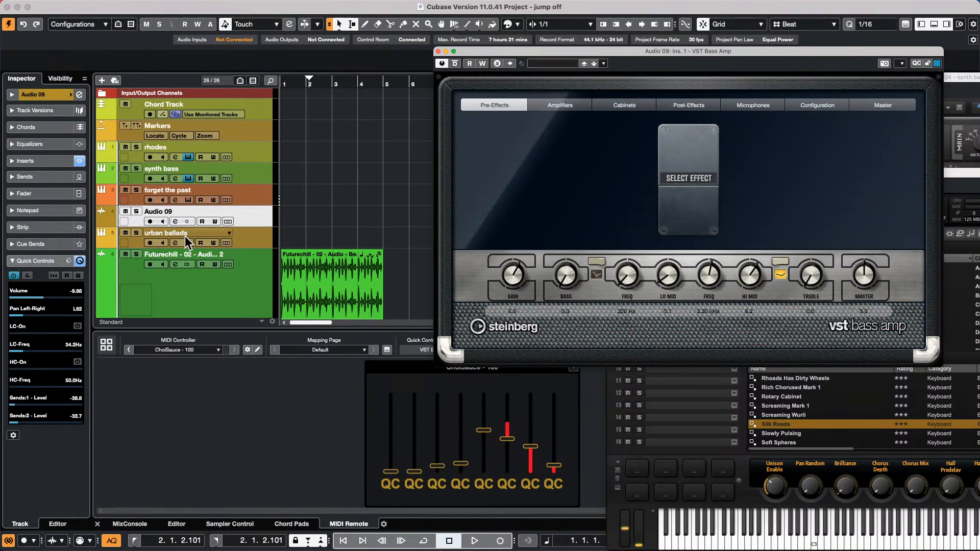
pyautogui.click(257, 274)
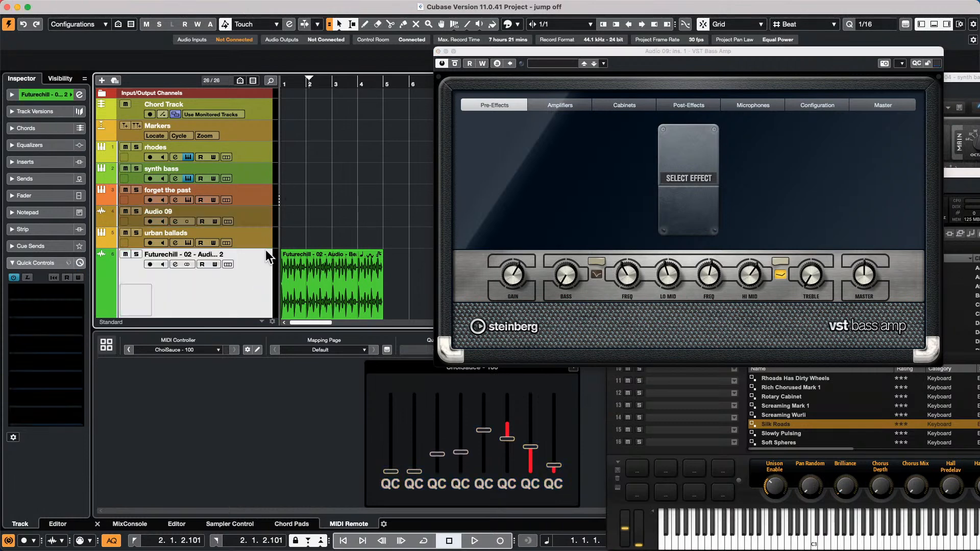
pyautogui.click(263, 223)
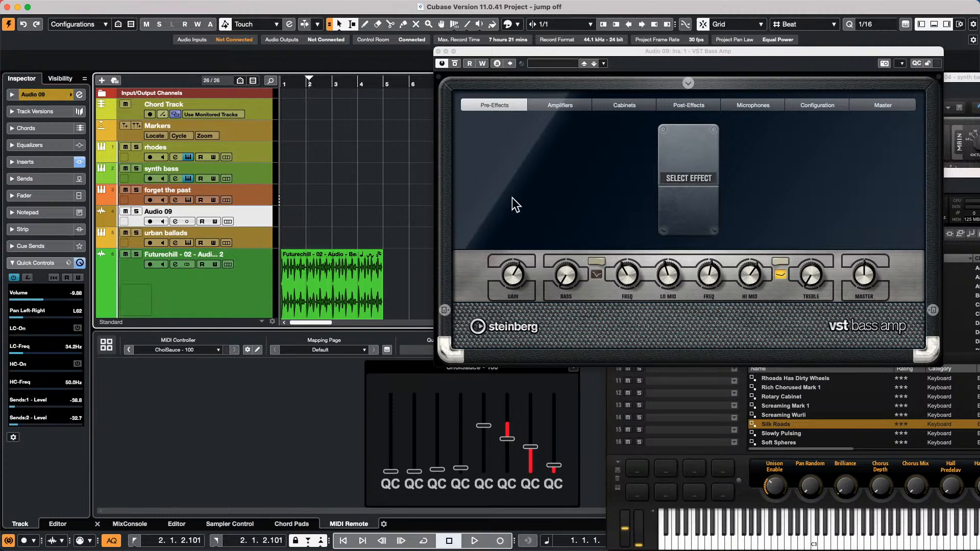
pyautogui.moveTo(550, 50); pyautogui.dragTo(747, 56)
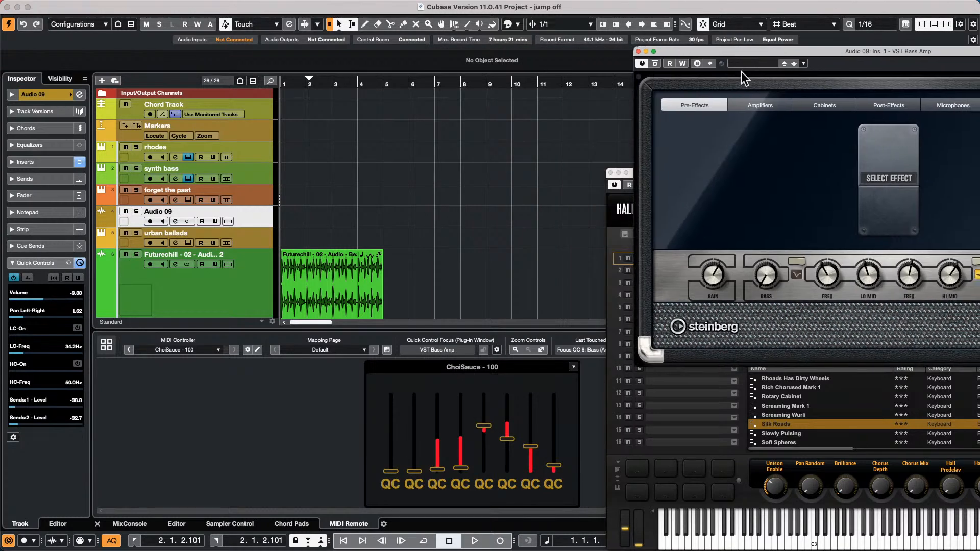
# - Set Track and Plug-in Window Focus, then alternate focus between the Bass Amp window and Audio 09
pyautogui.click(496, 350)
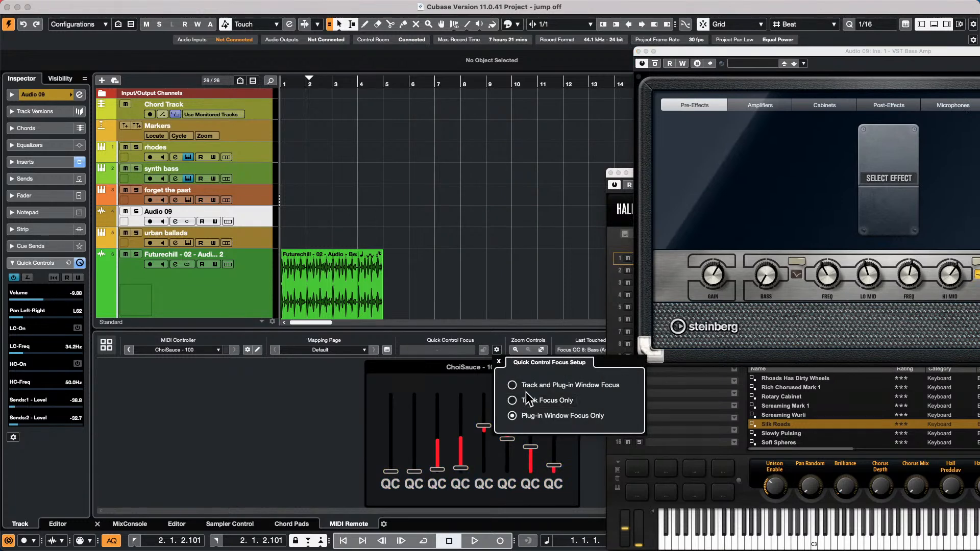
pyautogui.click(586, 388)
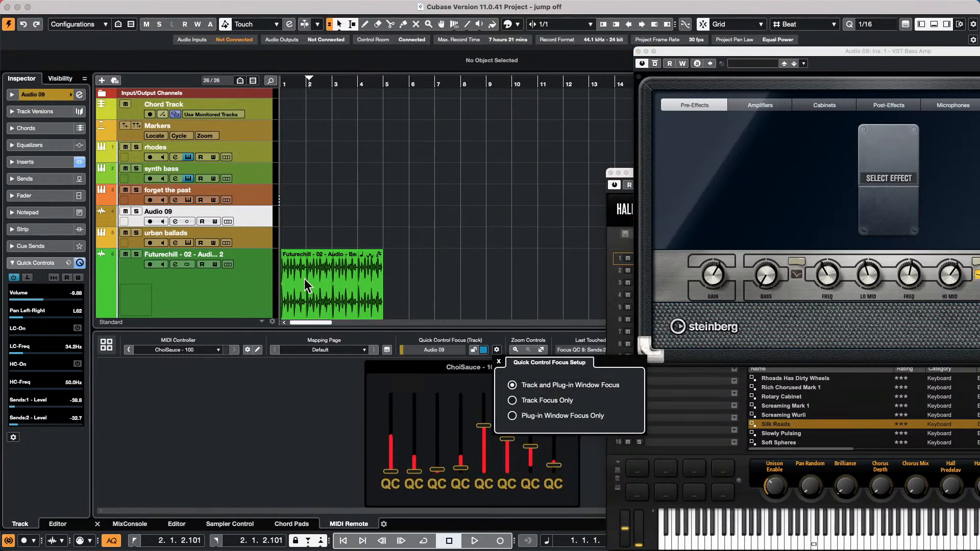
pyautogui.click(260, 223)
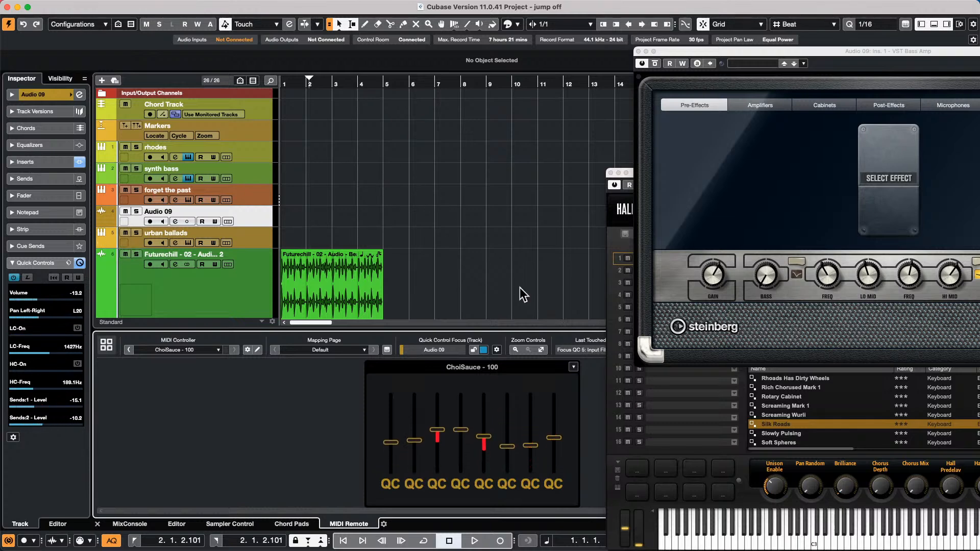
pyautogui.click(730, 197)
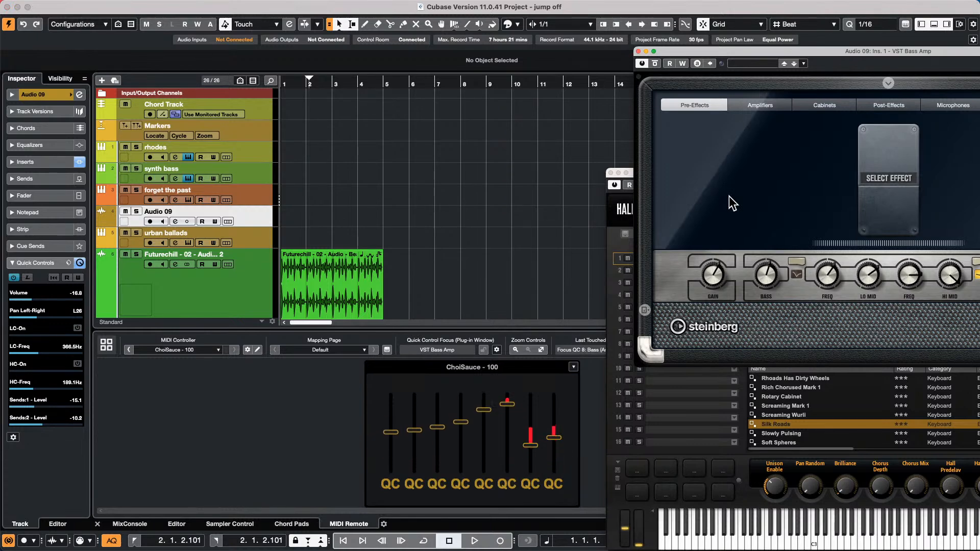
pyautogui.click(260, 213)
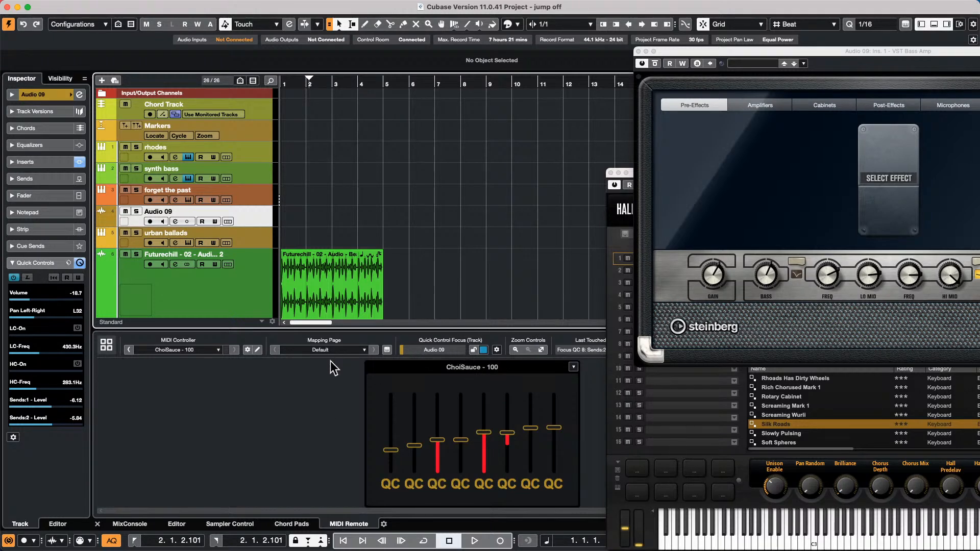
# - Switch the MIDI Remote to Nektar - P4 and check quick controls on urban ballads and Audio 09
pyautogui.click(160, 350)
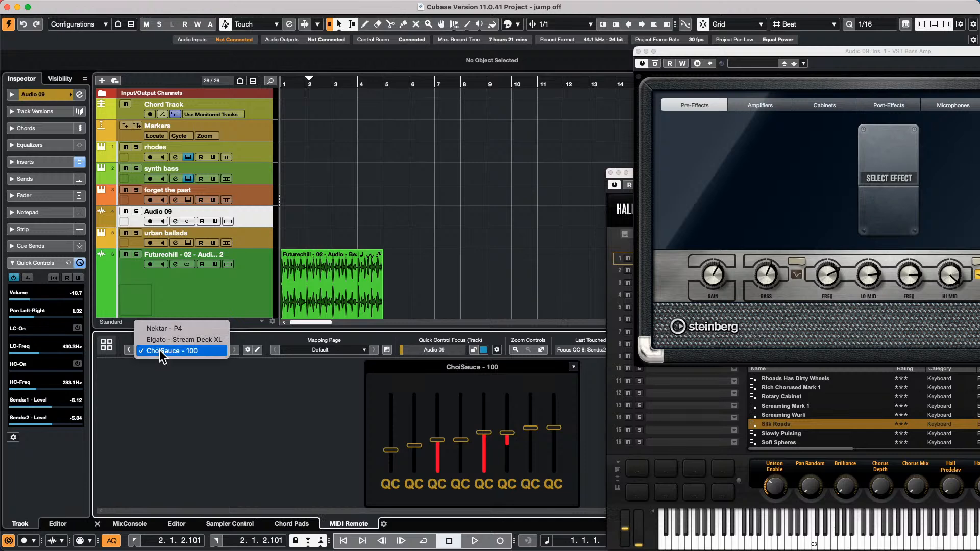
pyautogui.click(176, 330)
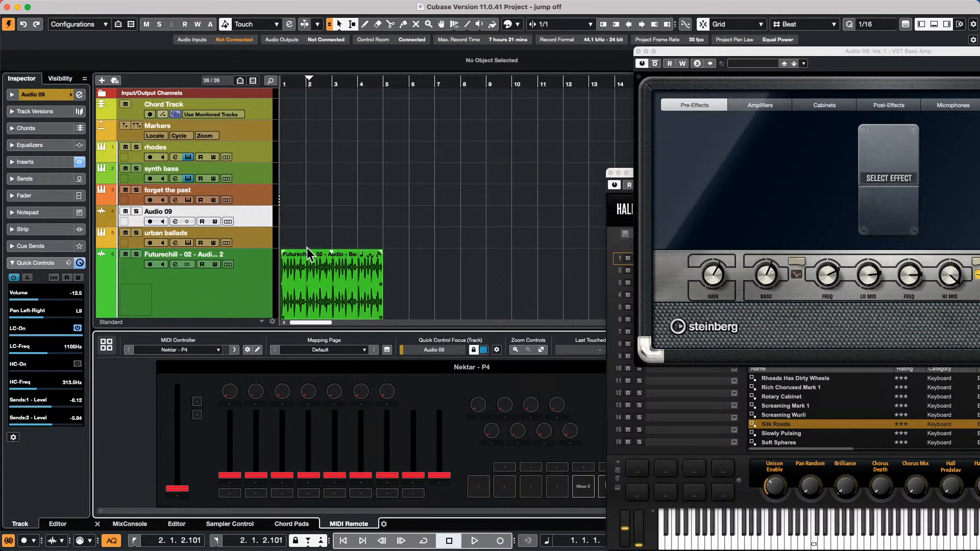
pyautogui.click(258, 244)
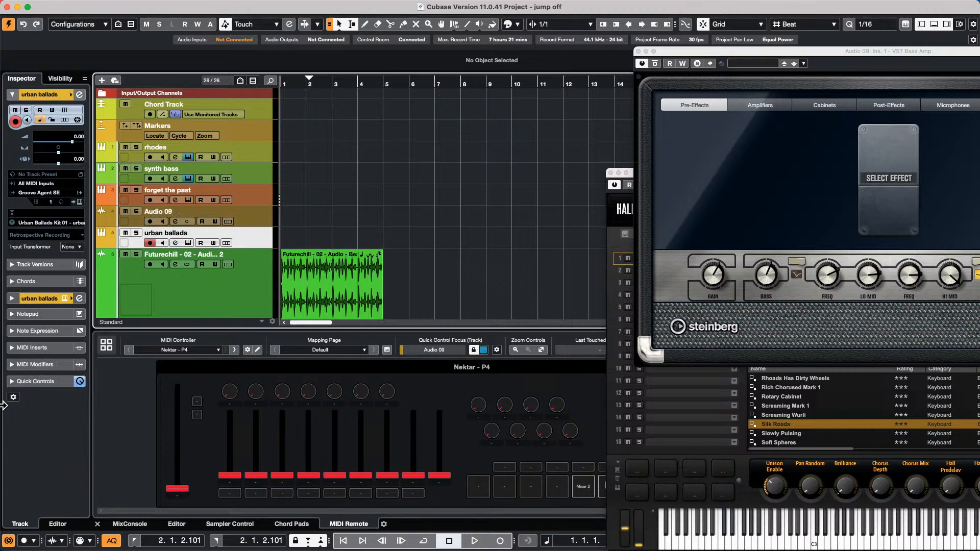
pyautogui.click(12, 381)
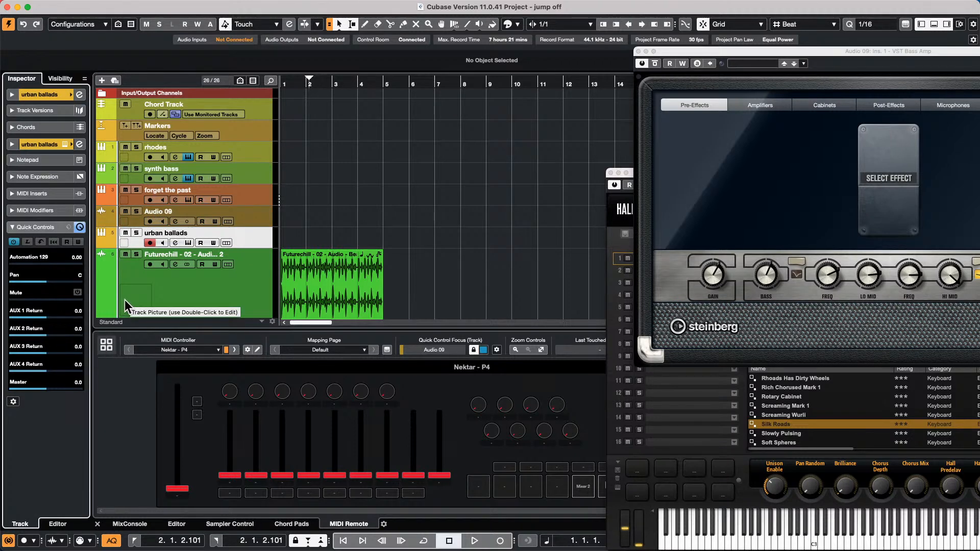
pyautogui.click(262, 211)
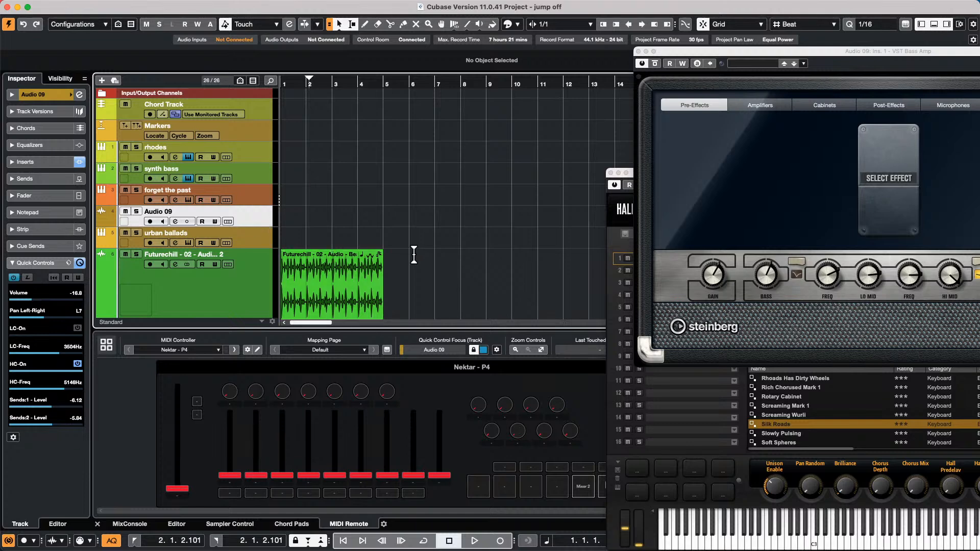
# - Set locators to the Futurechill event with P and drag the range to bars 7–11
pyautogui.click(343, 285)
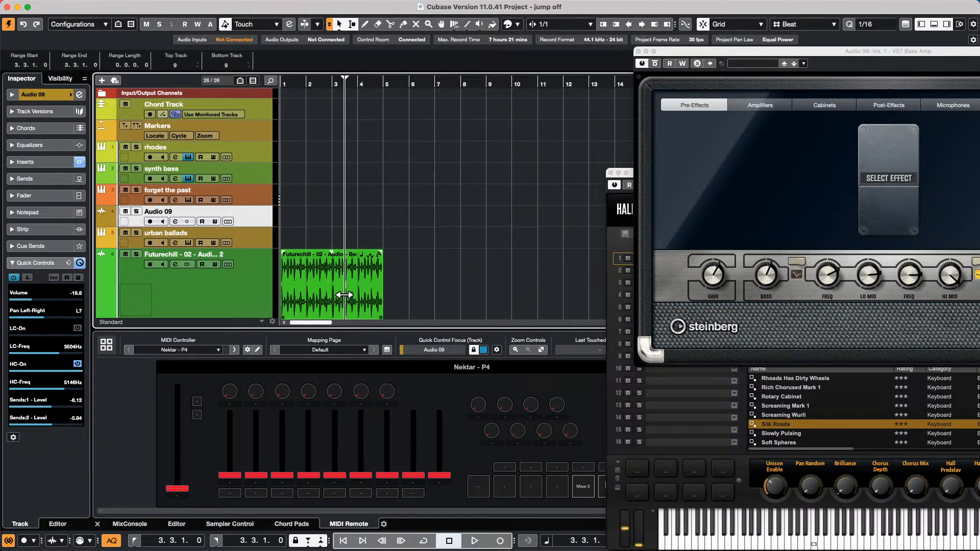
pyautogui.click(342, 306)
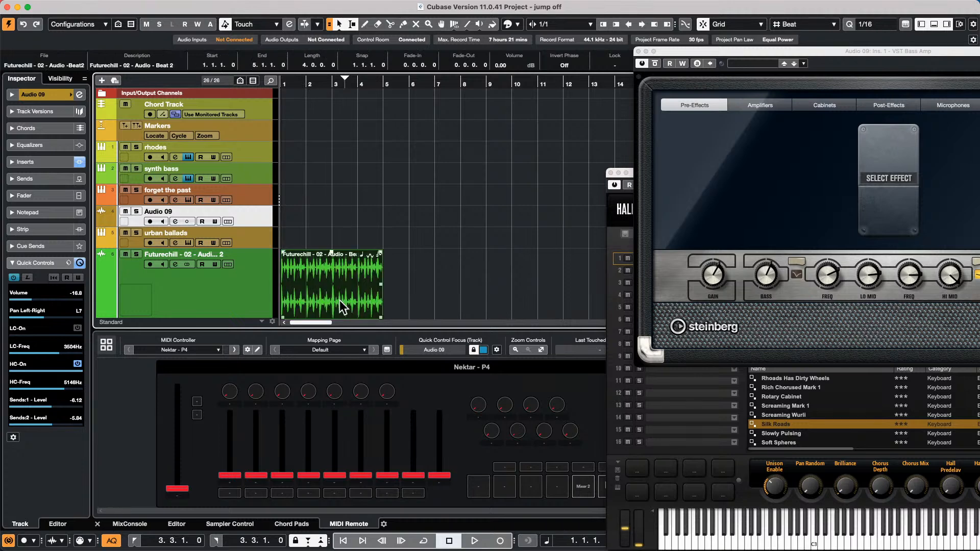
pyautogui.press('p')
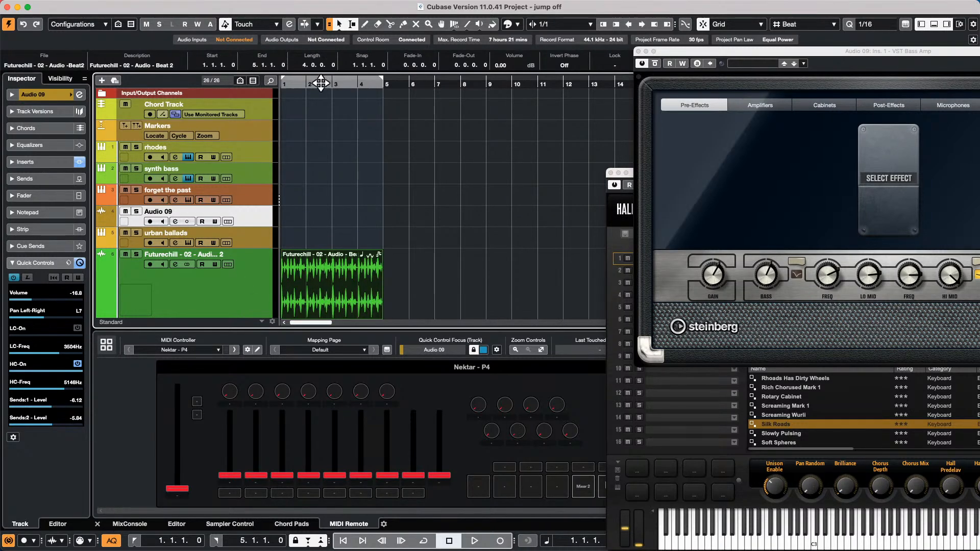
pyautogui.moveTo(321, 83); pyautogui.dragTo(426, 71)
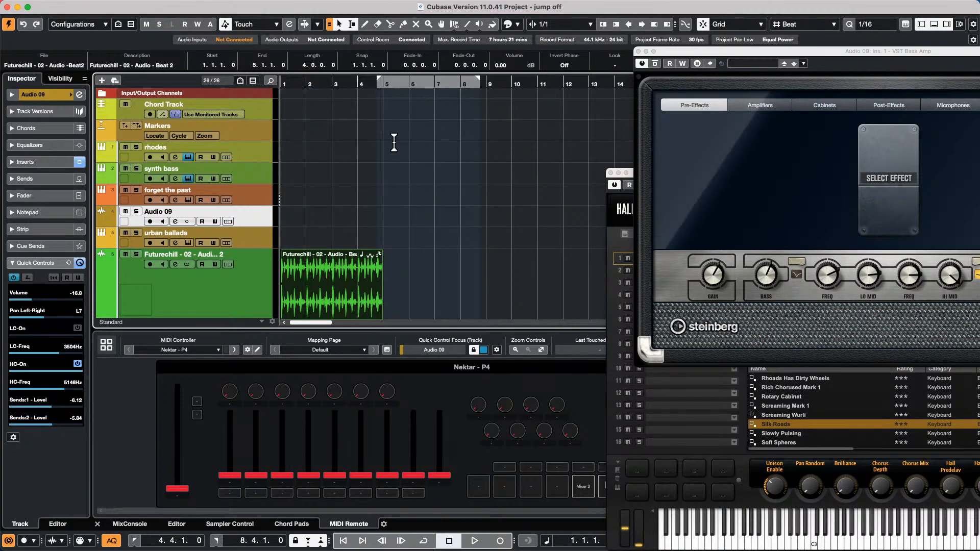
pyautogui.moveTo(419, 84)
pyautogui.mouseDown()
pyautogui.moveTo(496, 86)
pyautogui.moveTo(267, 84)
pyautogui.moveTo(303, 85)
pyautogui.mouseUp()
pyautogui.click(493, 86)
pyautogui.moveTo(480, 94)
pyautogui.mouseDown()
pyautogui.moveTo(534, 86)
pyautogui.moveTo(449, 87)
pyautogui.moveTo(450, 152)
pyautogui.moveTo(452, 99)
pyautogui.moveTo(422, 58)
pyautogui.moveTo(409, 171)
pyautogui.moveTo(434, 102)
pyautogui.mouseUp()
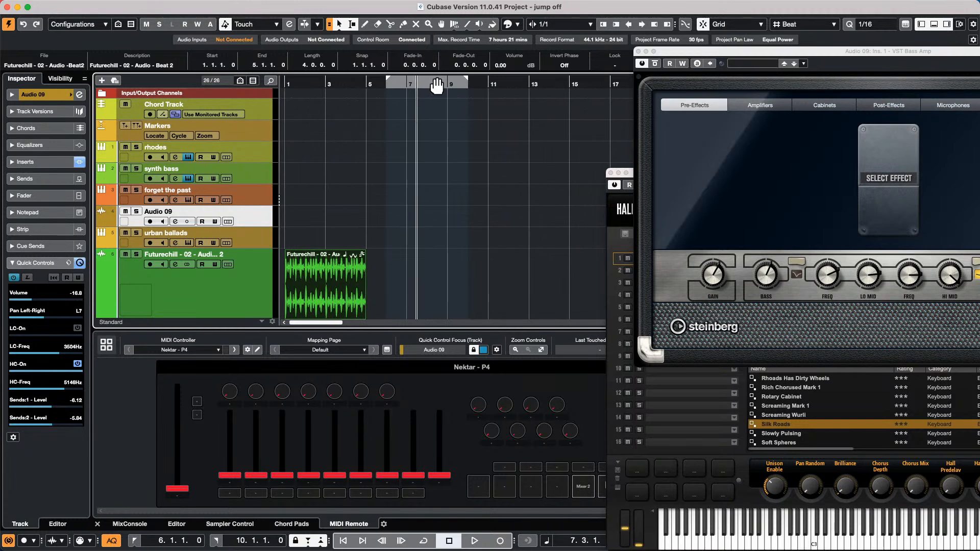
pyautogui.moveTo(436, 85)
pyautogui.mouseDown()
pyautogui.moveTo(523, 88)
pyautogui.moveTo(342, 88)
pyautogui.moveTo(452, 85)
pyautogui.mouseUp()
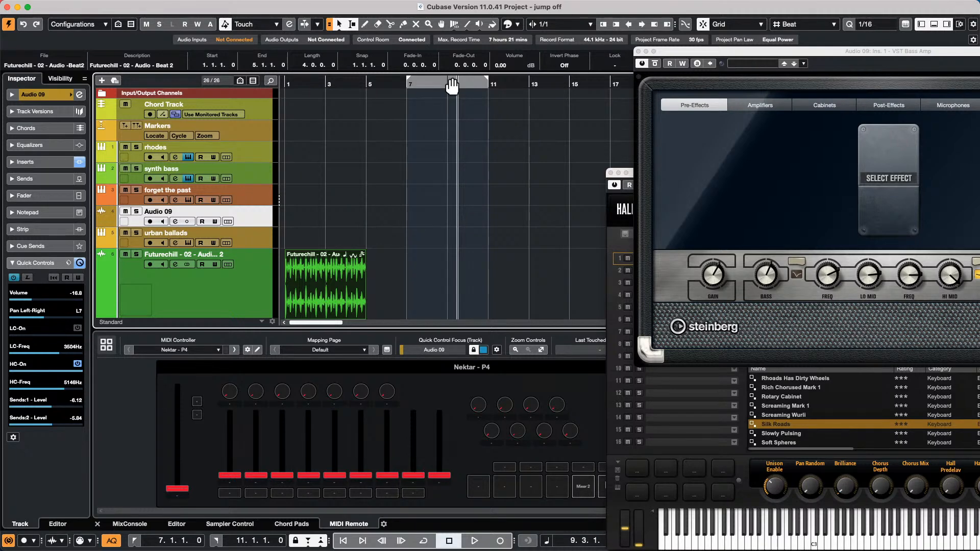
# - Play from the start and cycle the locator range set around the Futurechill event
pyautogui.press('Home')
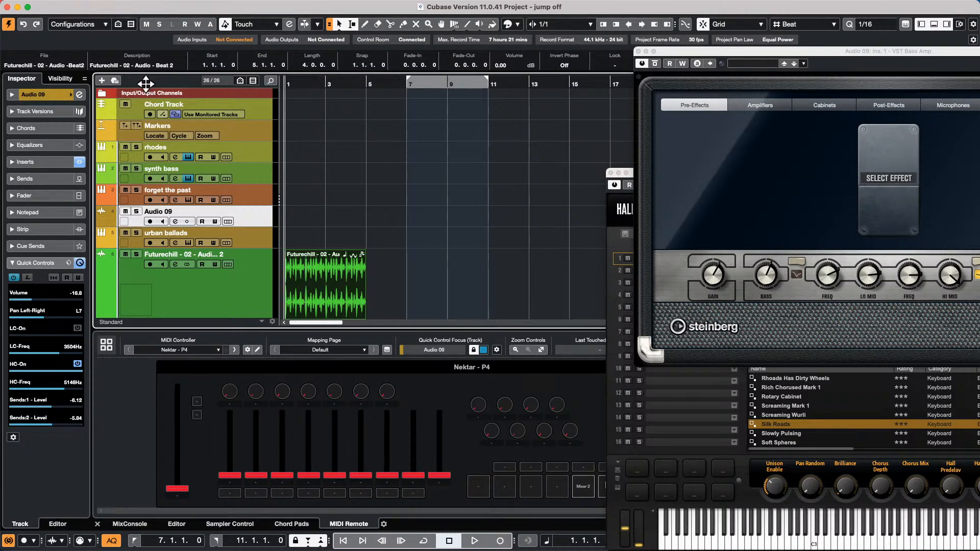
pyautogui.scroll(-5, 318, 248)
pyautogui.scroll(3, 317, 248)
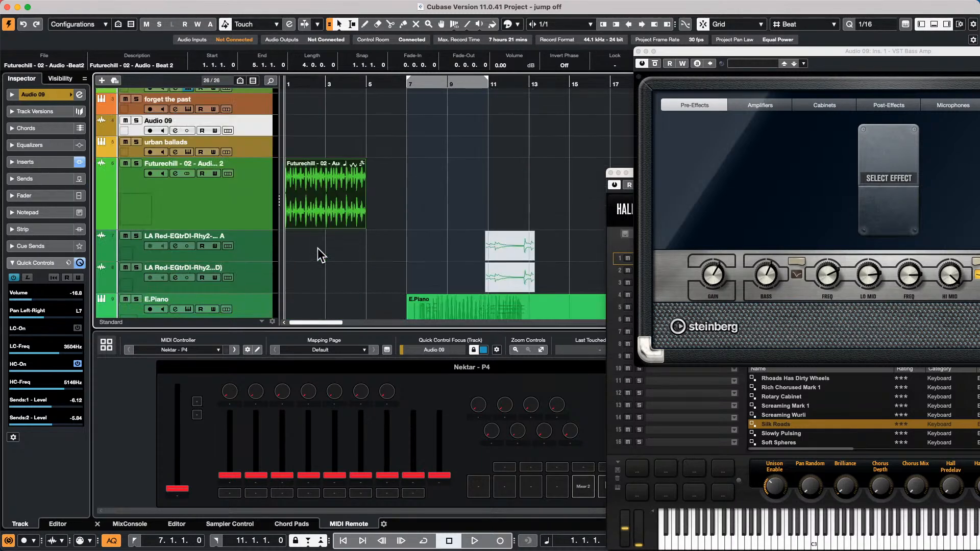
pyautogui.press('space')
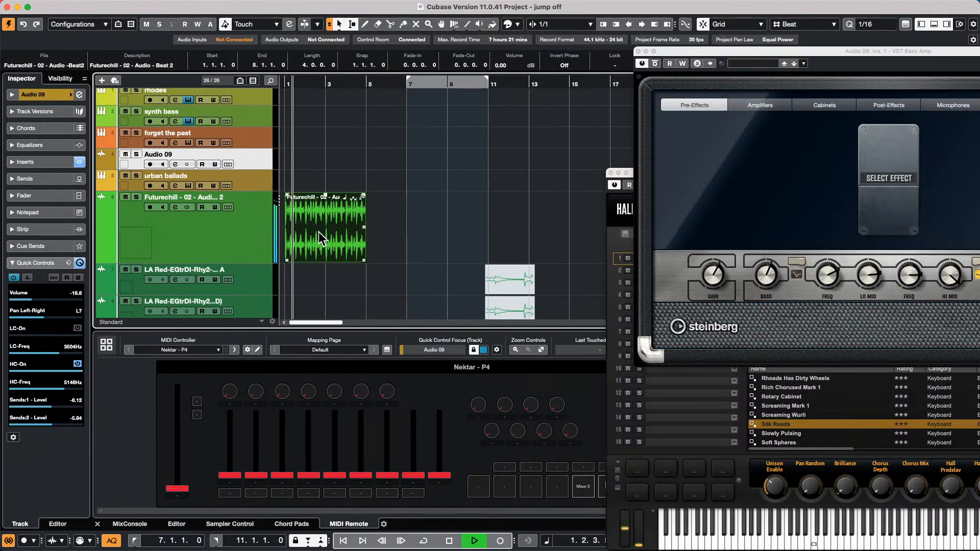
pyautogui.press('p')
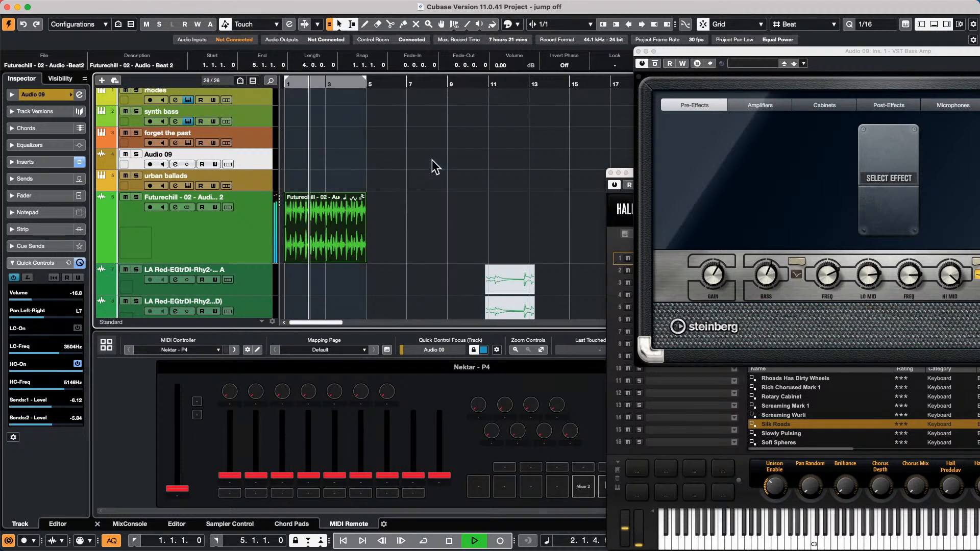
pyautogui.press('/')
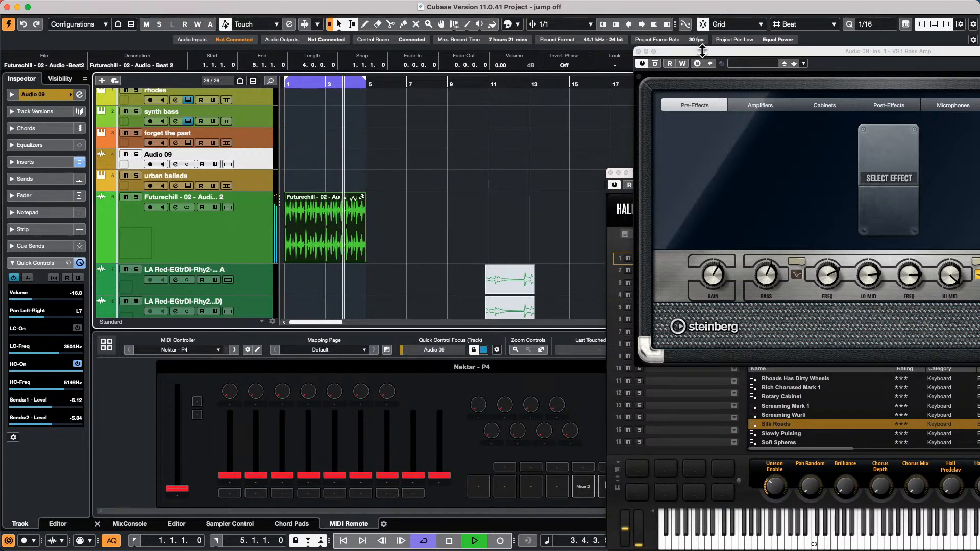
# - Audition Transpose values on the event, leave it at 0, and stop playback
pyautogui.moveTo(706, 50); pyautogui.dragTo(731, 187)
pyautogui.scroll(-1, 682, 63)
pyautogui.scroll(-10, 682, 64)
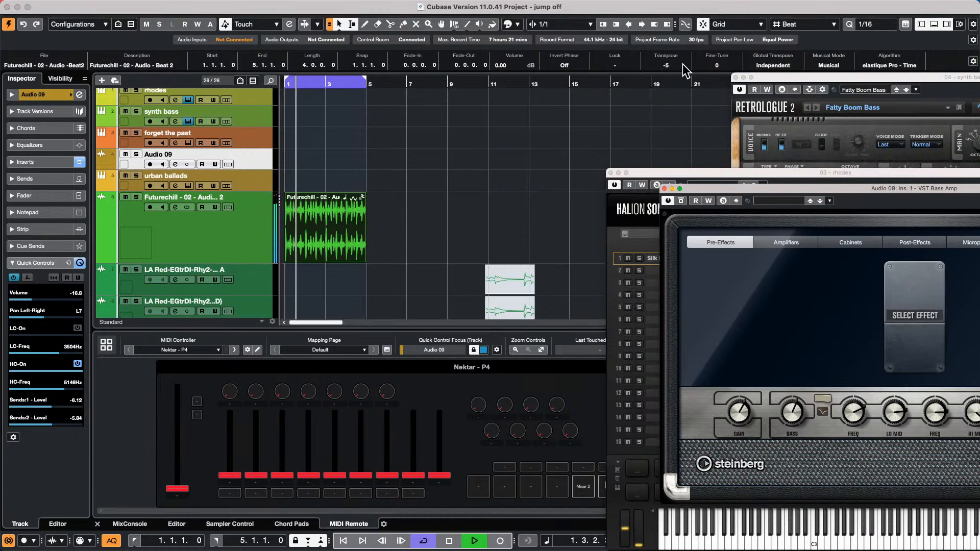
pyautogui.scroll(17, 682, 63)
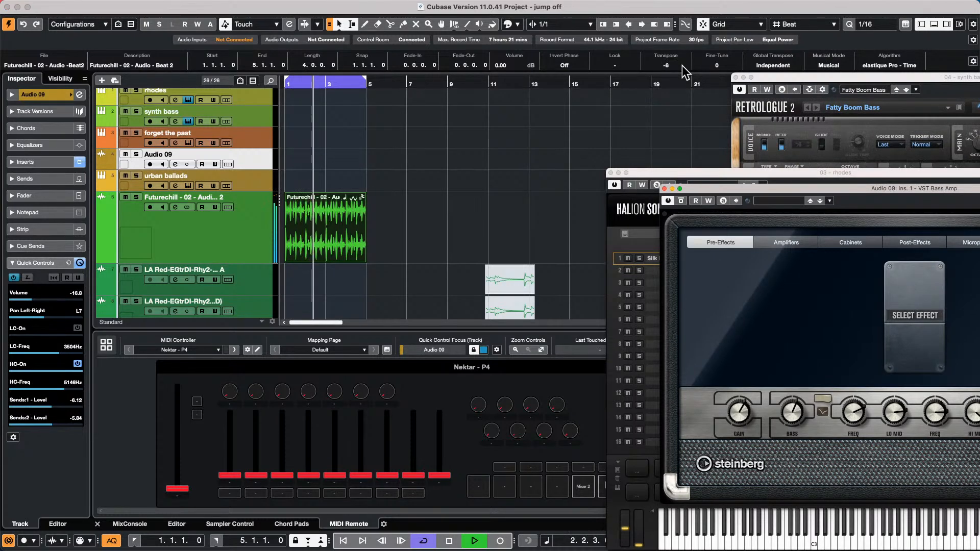
pyautogui.scroll(1, 682, 64)
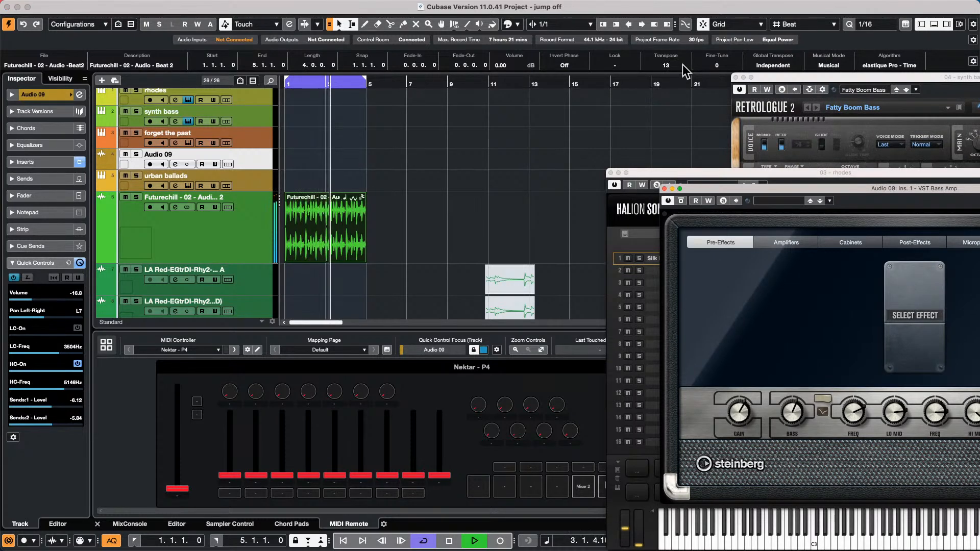
pyautogui.scroll(-7, 682, 66)
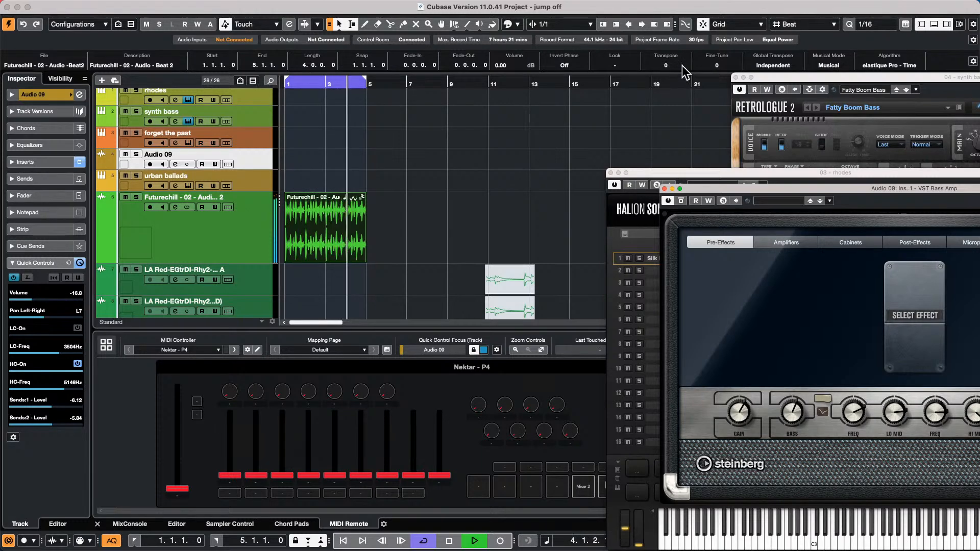
pyautogui.press('space')
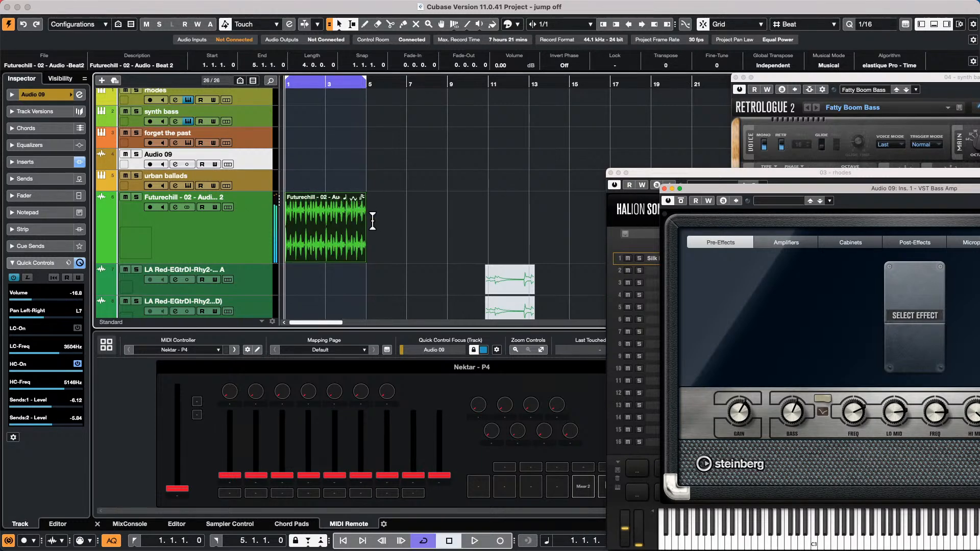
# - Add a stereo group channel, Group 01, for the selected channels
pyautogui.rightClick(229, 231)
pyautogui.moveTo(292, 236)
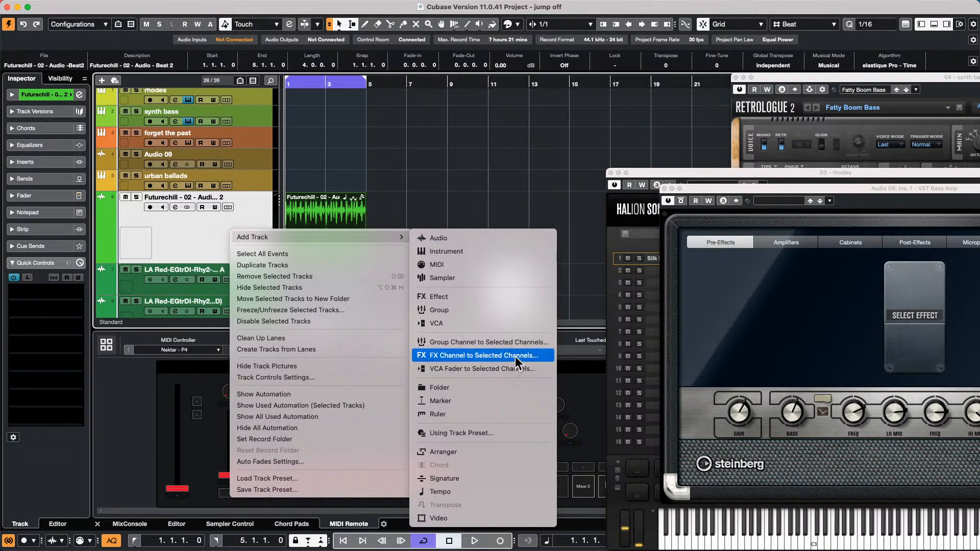
pyautogui.click(531, 341)
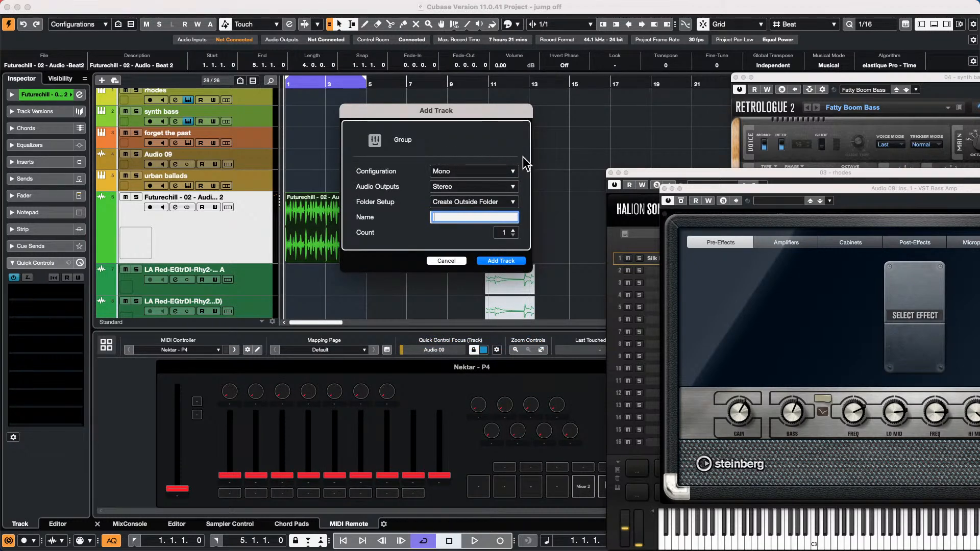
pyautogui.click(506, 172)
pyautogui.click(457, 182)
pyautogui.click(503, 260)
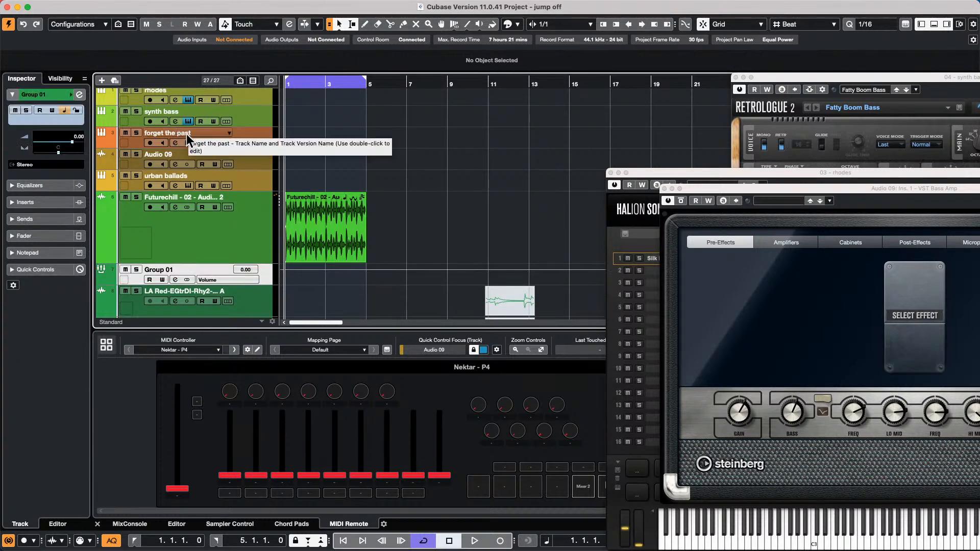
# - Add a new empty audio track, Audio 10, below Group 01
pyautogui.rightClick(270, 271)
pyautogui.moveTo(307, 279)
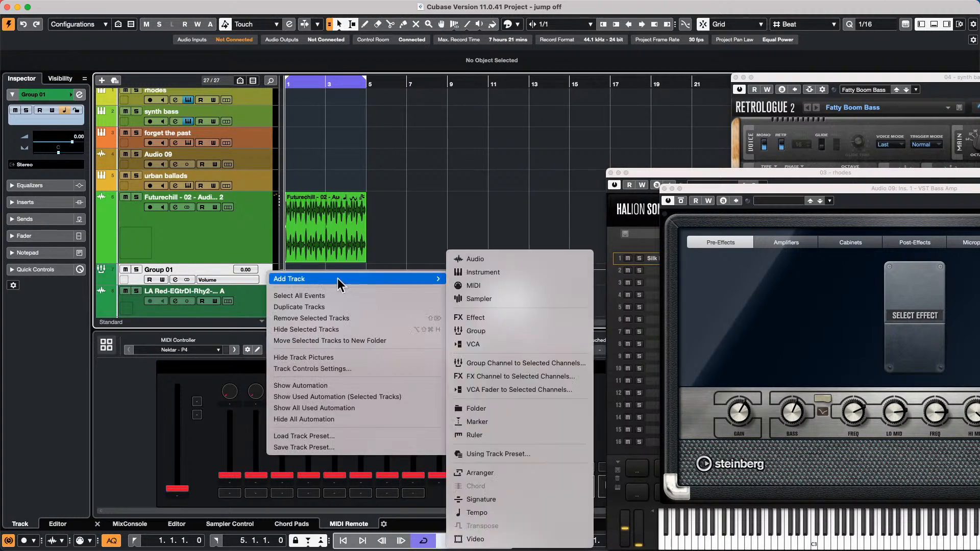
pyautogui.click(504, 257)
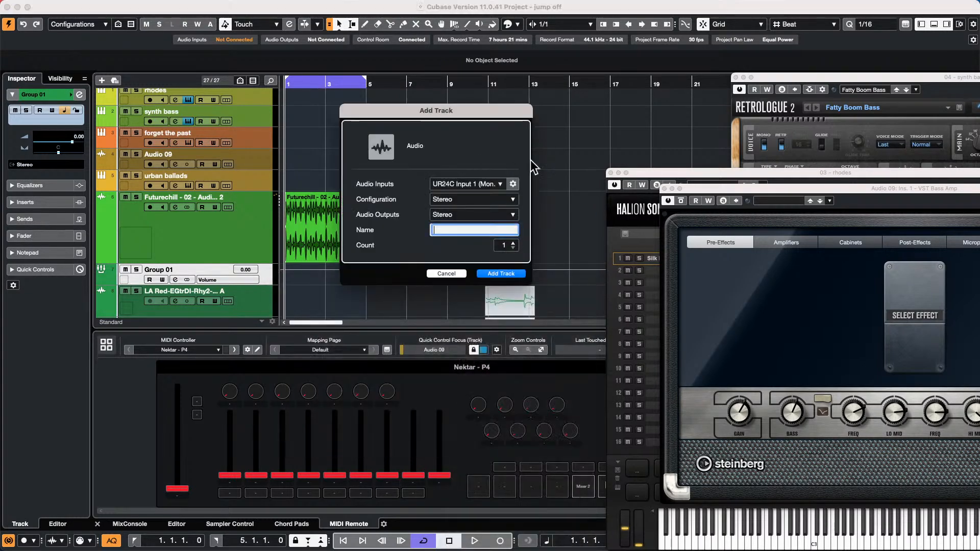
pyautogui.click(501, 274)
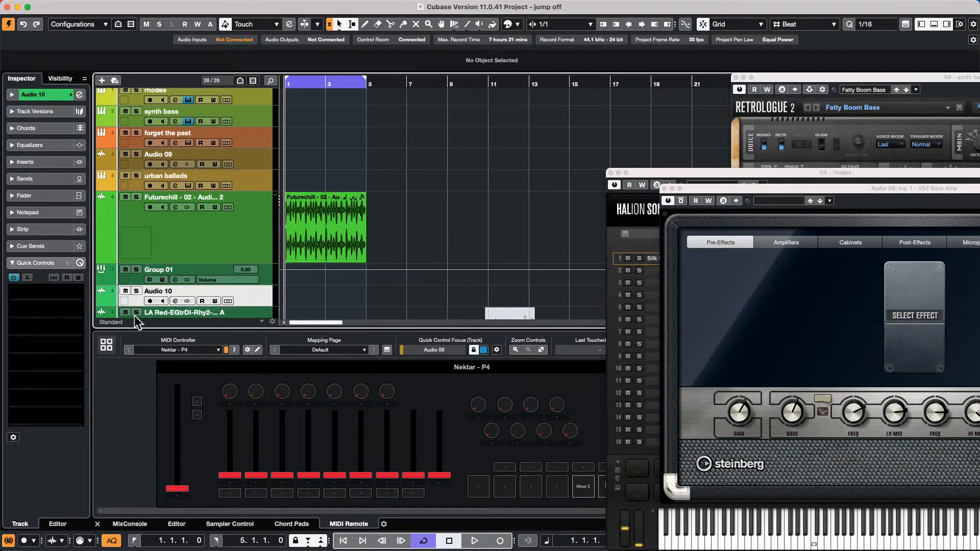
pyautogui.click(268, 274)
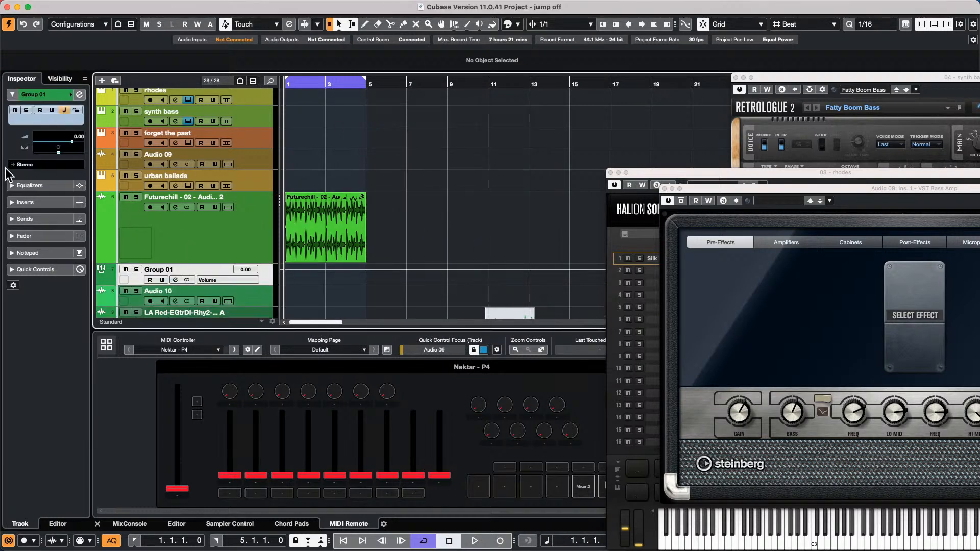
pyautogui.click(26, 203)
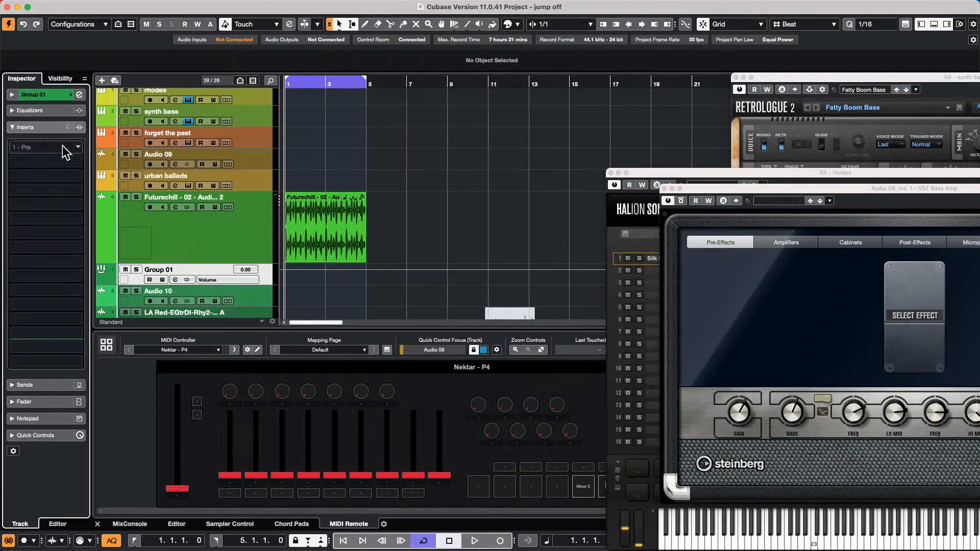
pyautogui.click(71, 147)
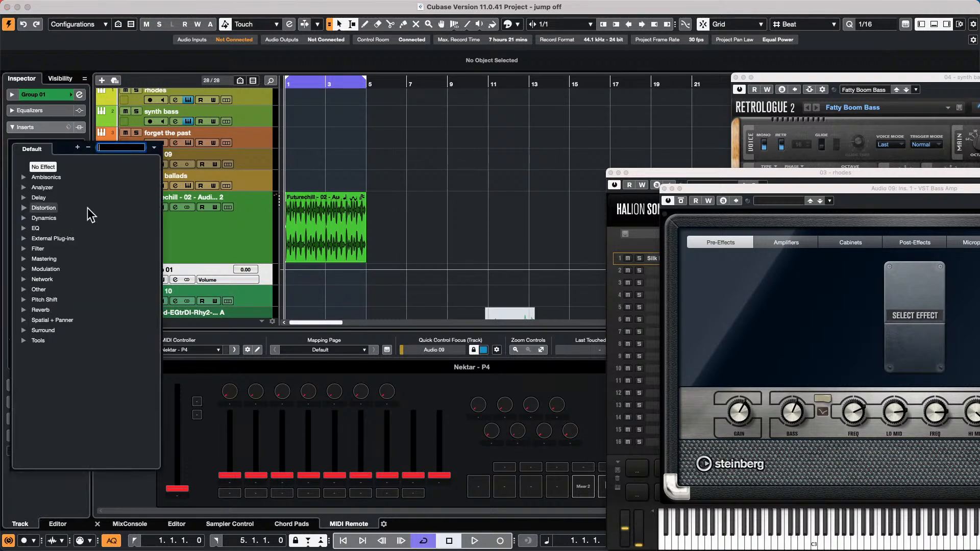
# - Start playback and load Pitch Shift > Pitch Correct into Group 01's first insert
pyautogui.click(225, 221)
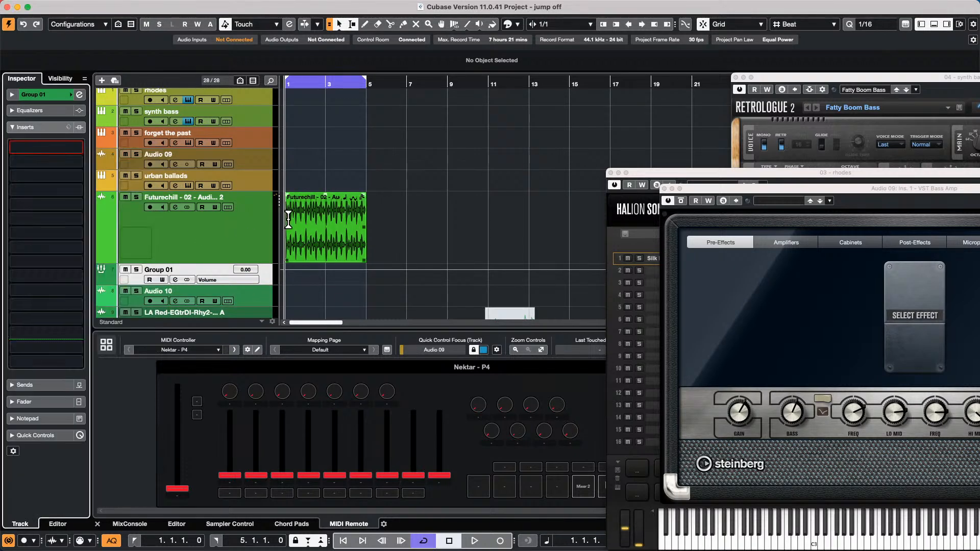
pyautogui.click(473, 540)
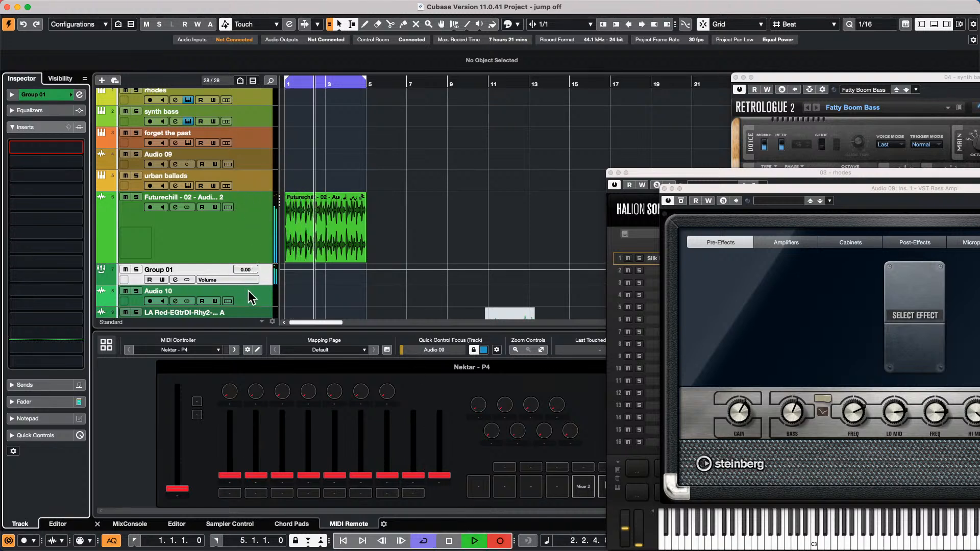
pyautogui.click(58, 146)
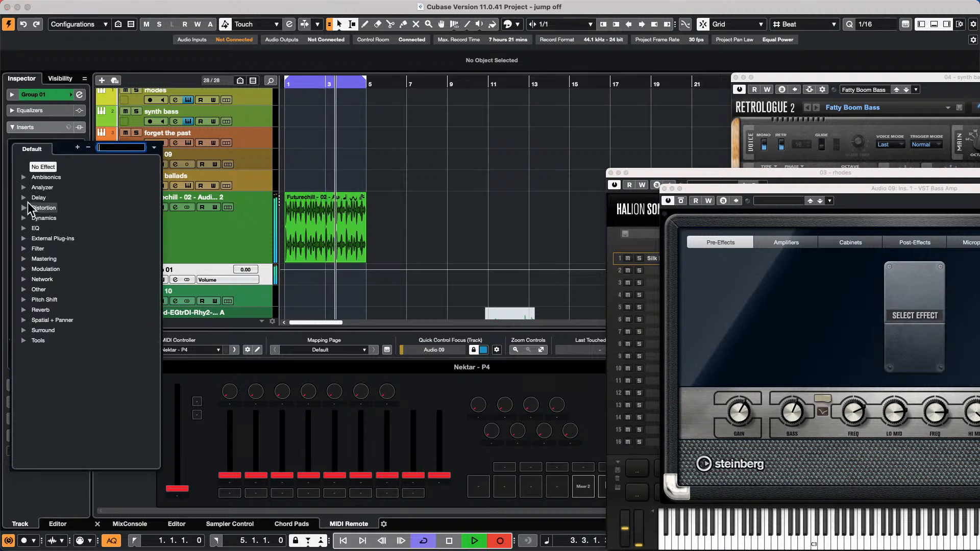
pyautogui.click(24, 300)
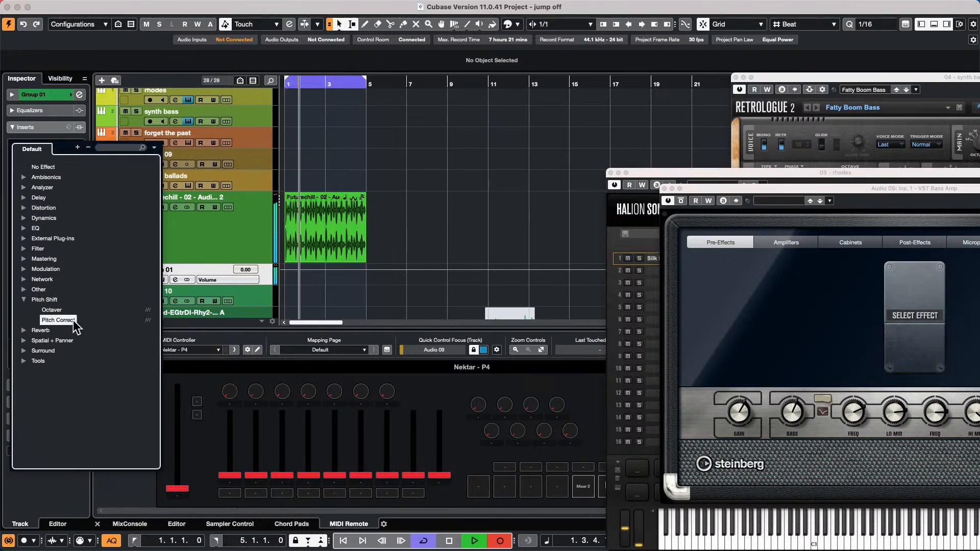
pyautogui.click(57, 320)
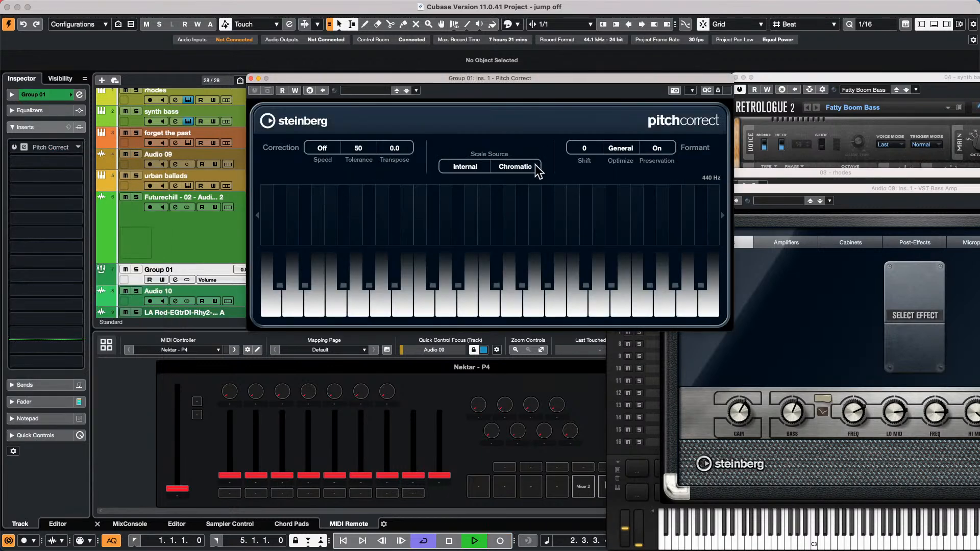
pyautogui.moveTo(587, 144); pyautogui.dragTo(587, 147)
# - Engage recording and adjust Pitch Correct's formant shift to -4
pyautogui.moveTo(347, 78); pyautogui.dragTo(494, 73)
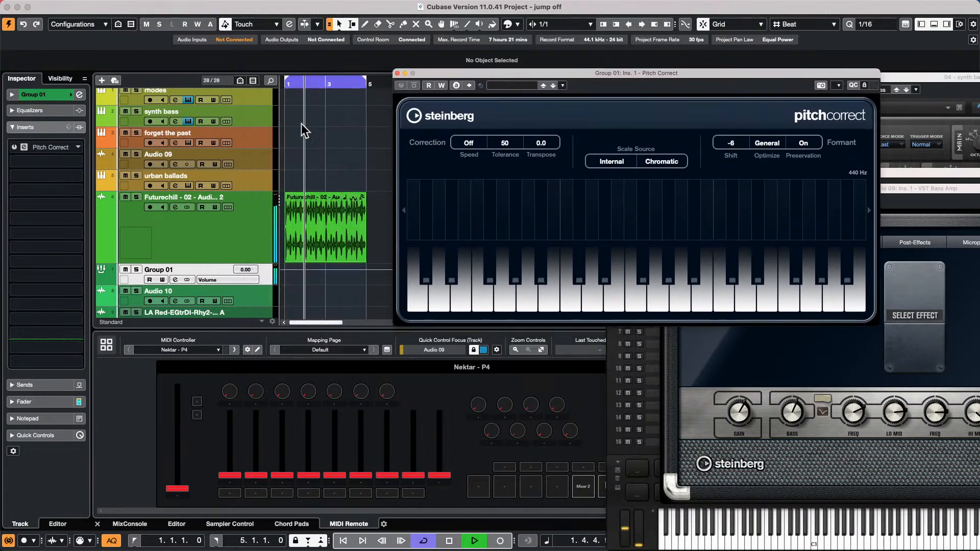
pyautogui.click(263, 304)
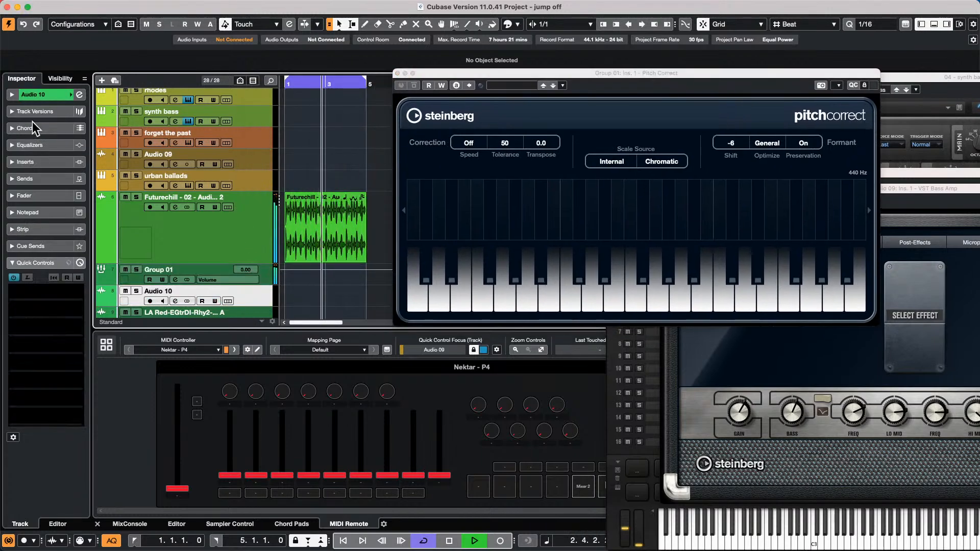
pyautogui.click(263, 275)
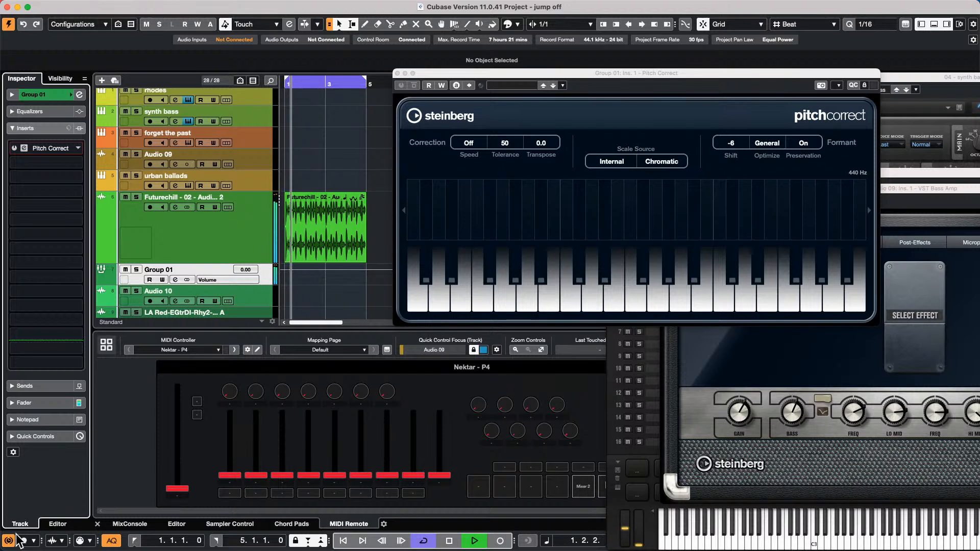
pyautogui.click(50, 148)
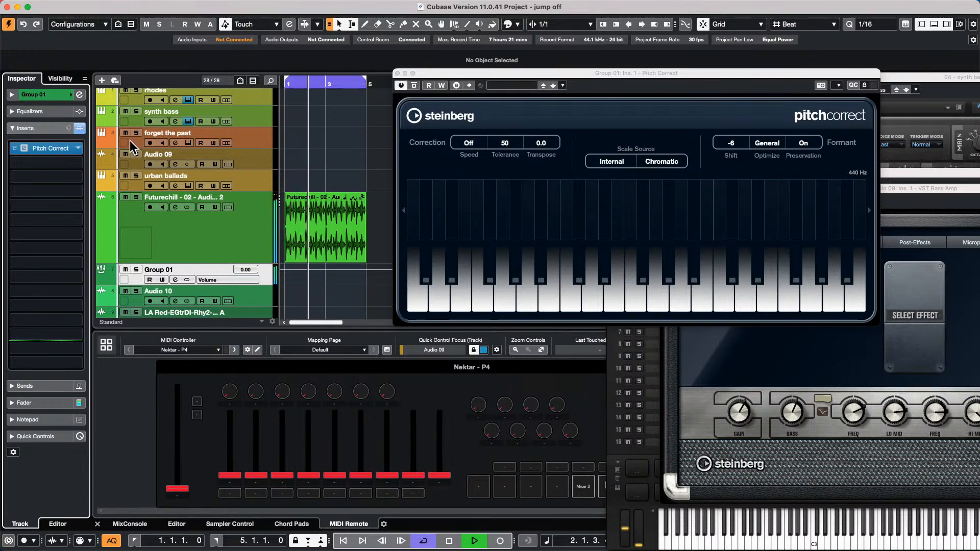
pyautogui.press('KP_Multiply')
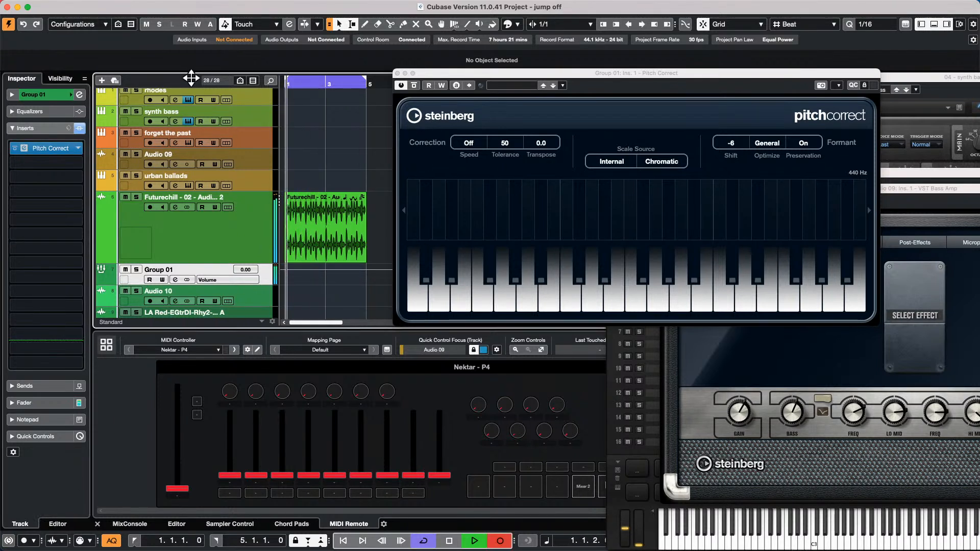
pyautogui.scroll(-4, 737, 145)
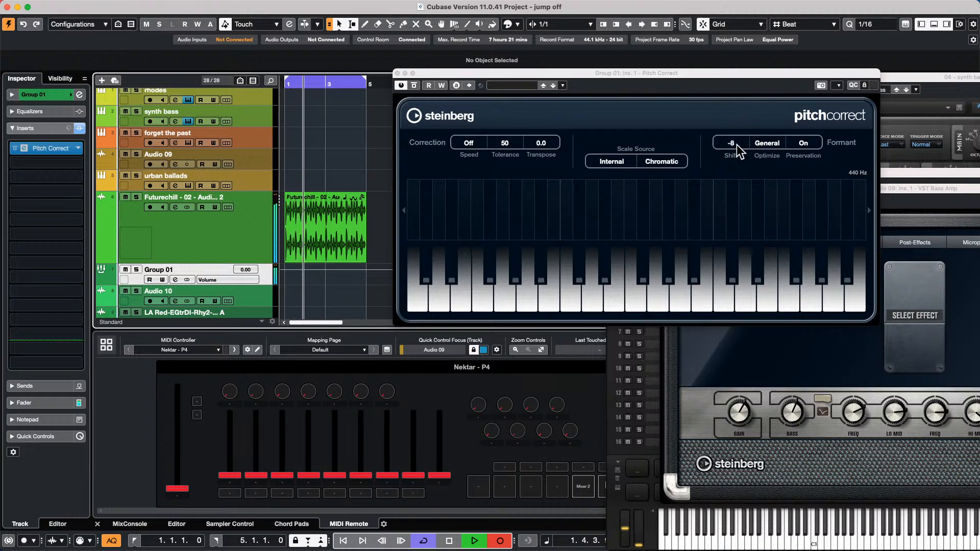
pyautogui.scroll(1, 737, 144)
pyautogui.scroll(5, 736, 143)
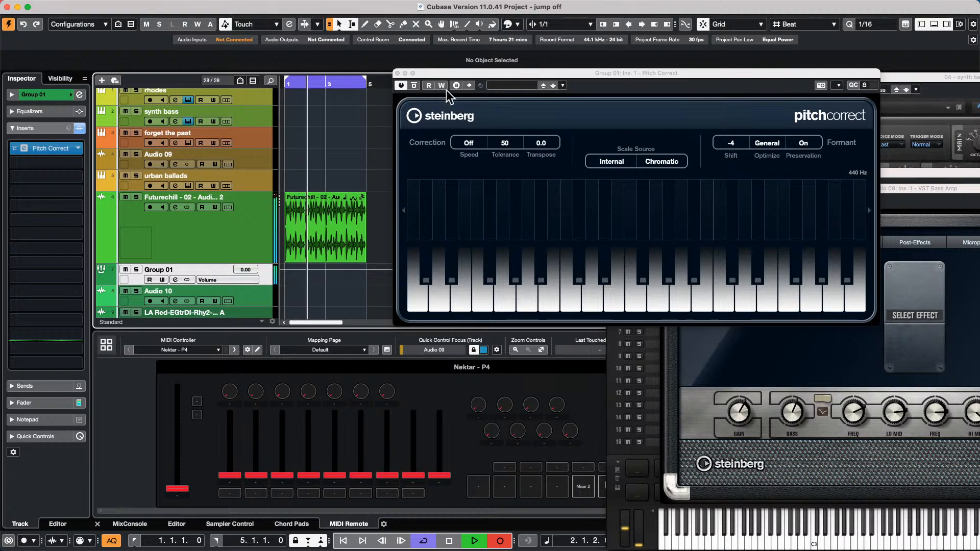
# - Route Audio 10's input from Group 01, record-enable it and start recording Take 2
pyautogui.click(263, 295)
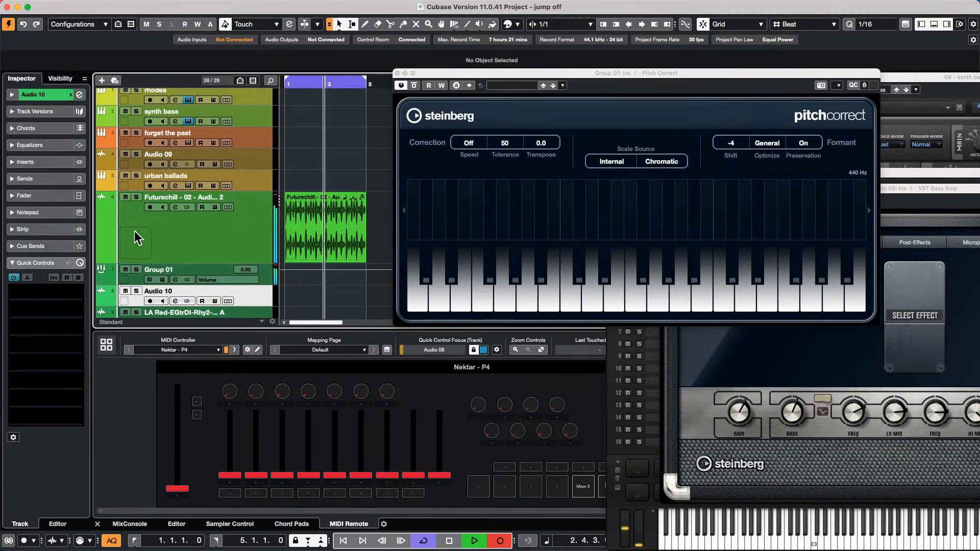
pyautogui.click(41, 94)
pyautogui.click(45, 182)
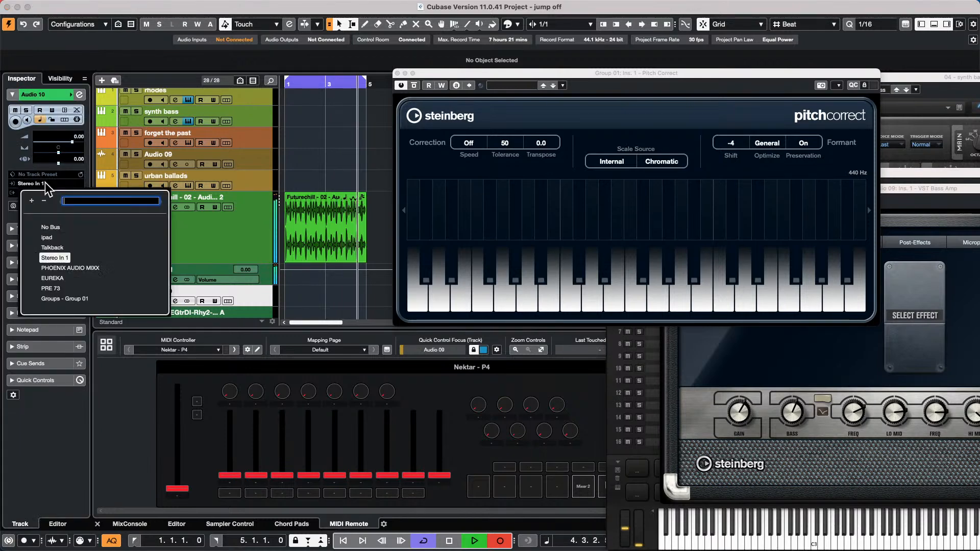
pyautogui.click(77, 299)
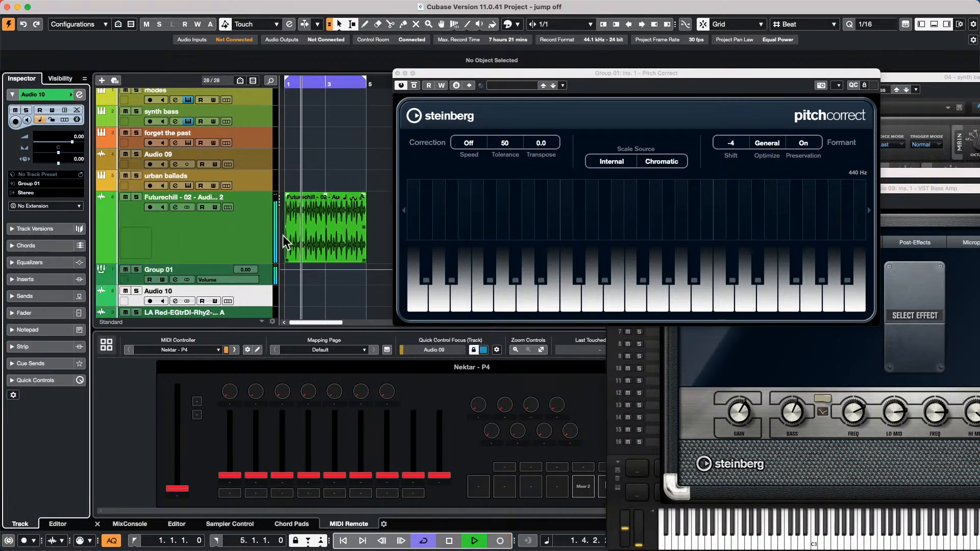
pyautogui.click(149, 301)
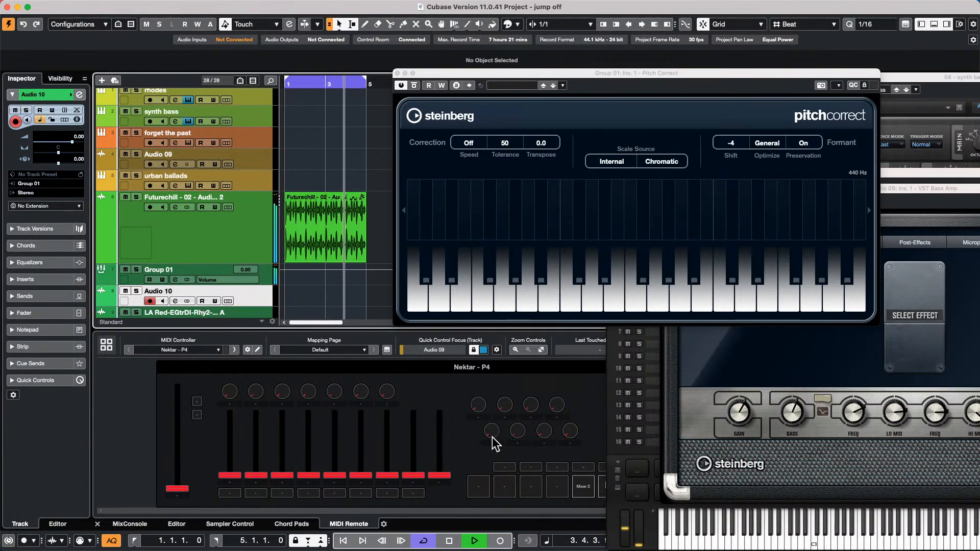
pyautogui.click(500, 541)
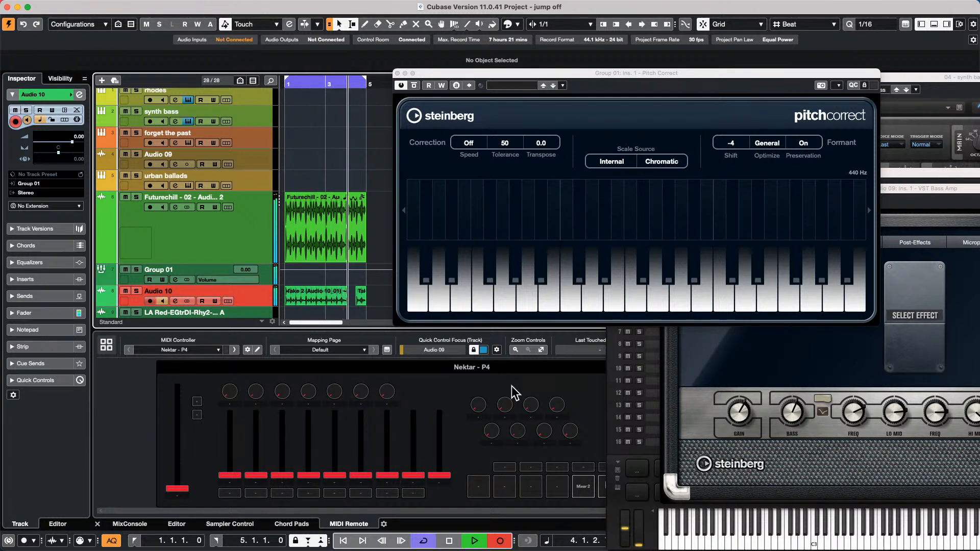
pyautogui.press('space')
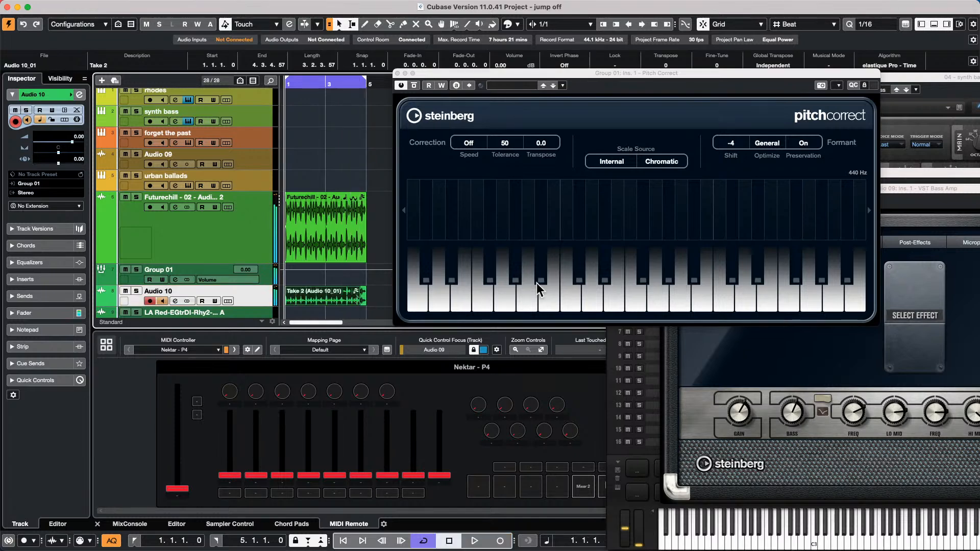
pyautogui.rightClick(333, 209)
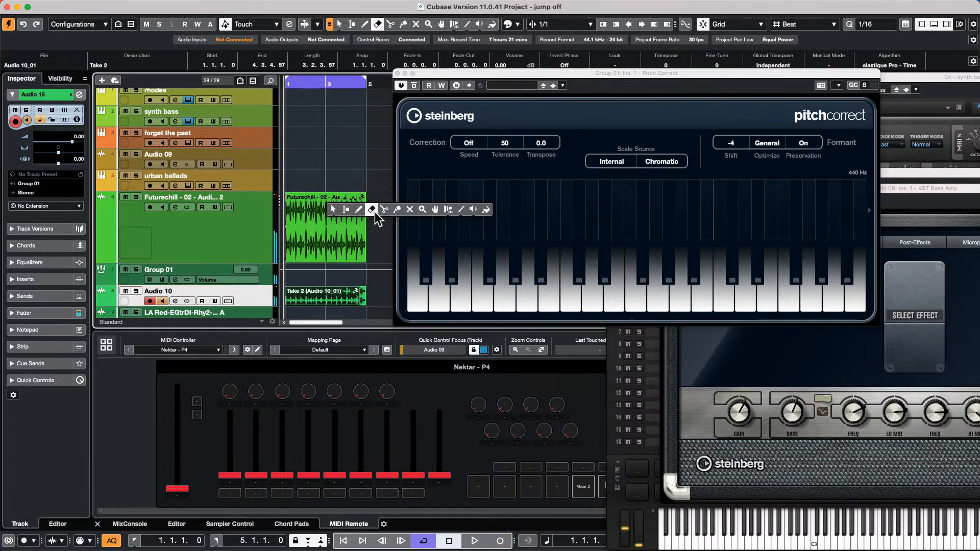
pyautogui.click(473, 209)
pyautogui.click(303, 226)
pyautogui.click(294, 306)
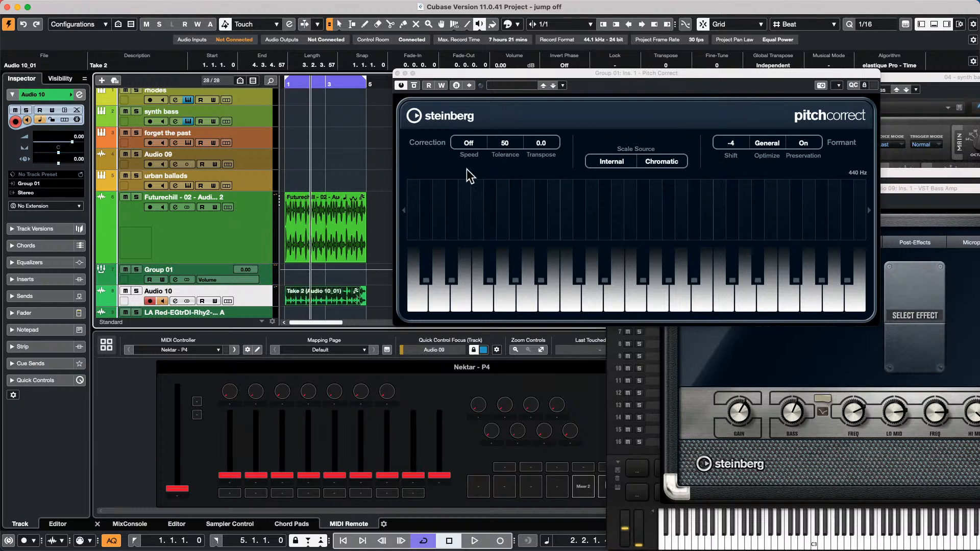
pyautogui.click(398, 73)
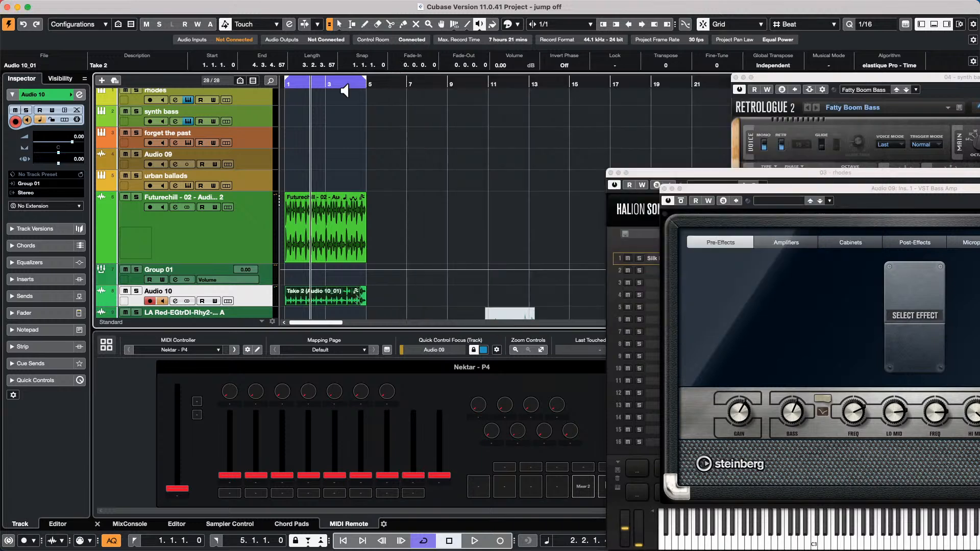
pyautogui.click(664, 188)
pyautogui.click(617, 173)
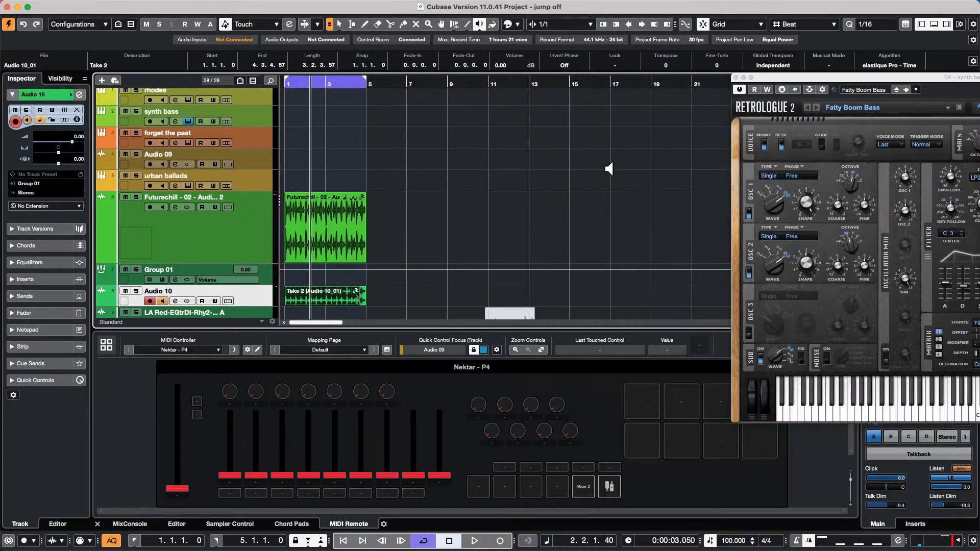
pyautogui.click(735, 78)
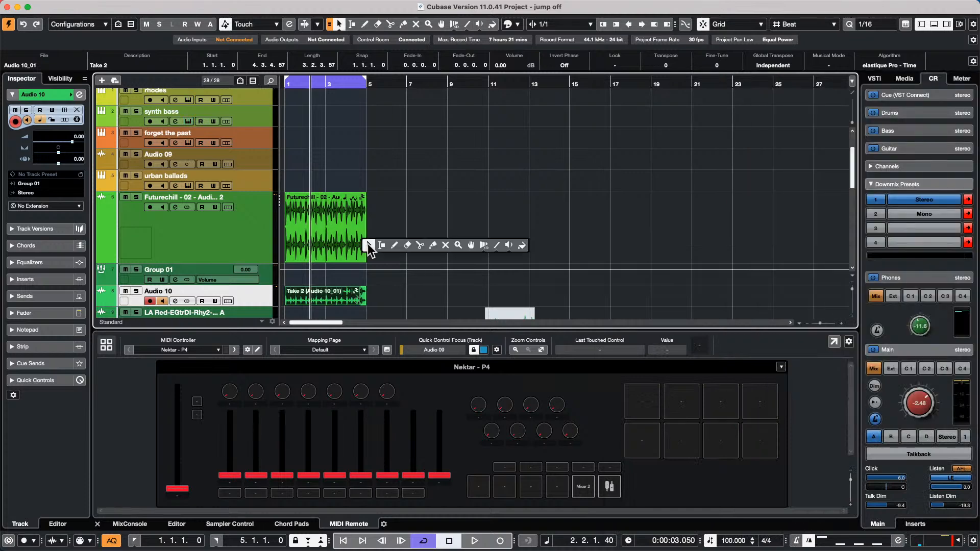
pyautogui.click(352, 247)
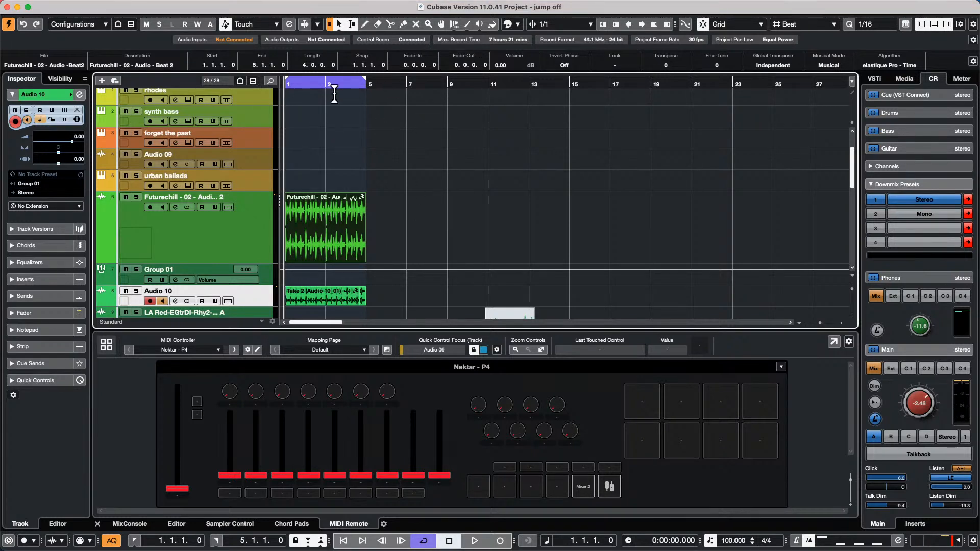
# - Solo rhodes, draw an empty MIDI part over bars 1–5 and open it for editing
pyautogui.scroll(3, 311, 127)
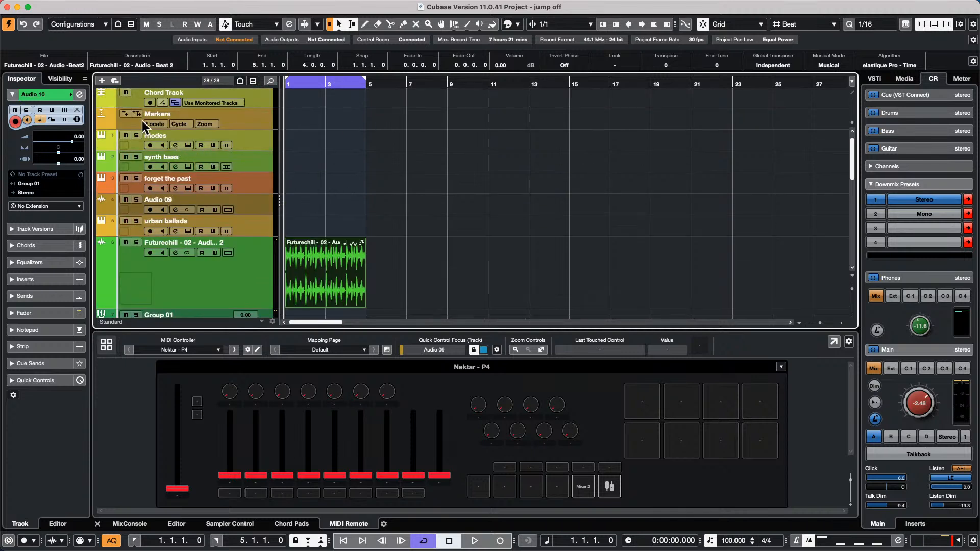
pyautogui.click(137, 135)
pyautogui.rightClick(298, 142)
pyautogui.click(324, 142)
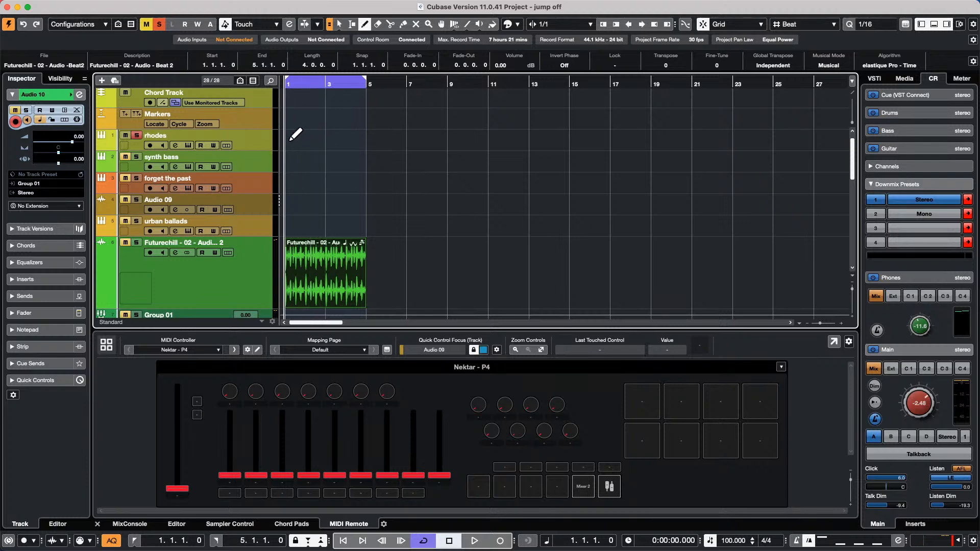
pyautogui.moveTo(290, 139); pyautogui.dragTo(363, 142)
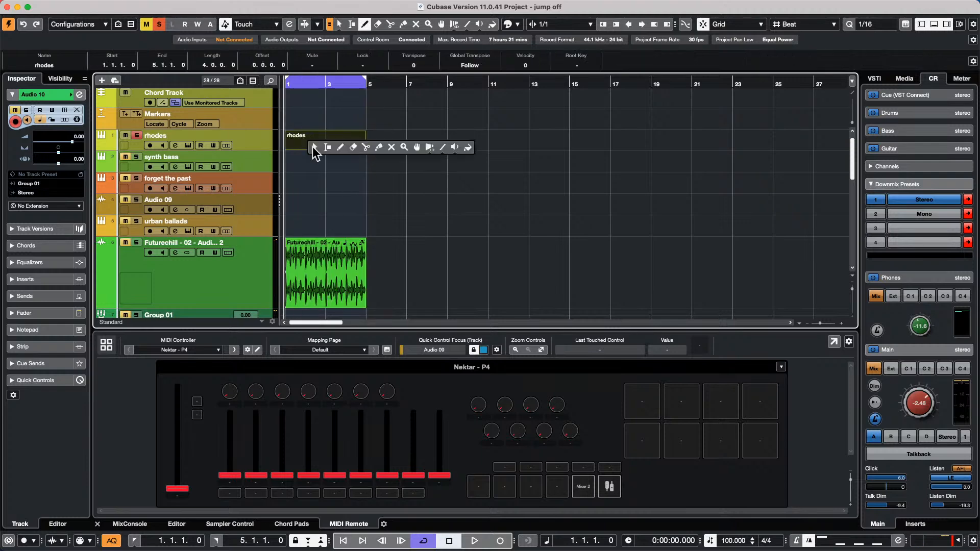
pyautogui.press('1')
pyautogui.doubleClick(316, 146)
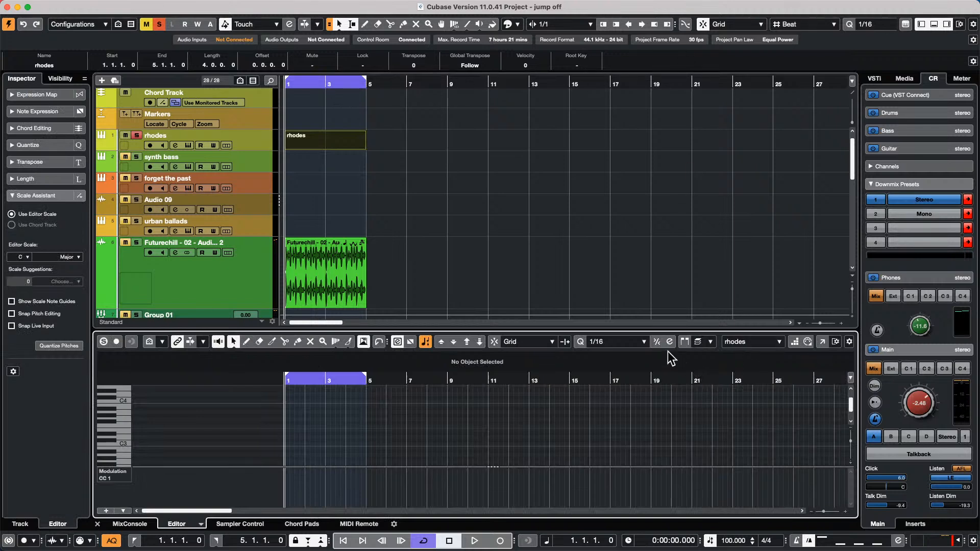
# - Record notes with 1/4 quantize and repeat the part twice through bar 13
pyautogui.click(795, 341)
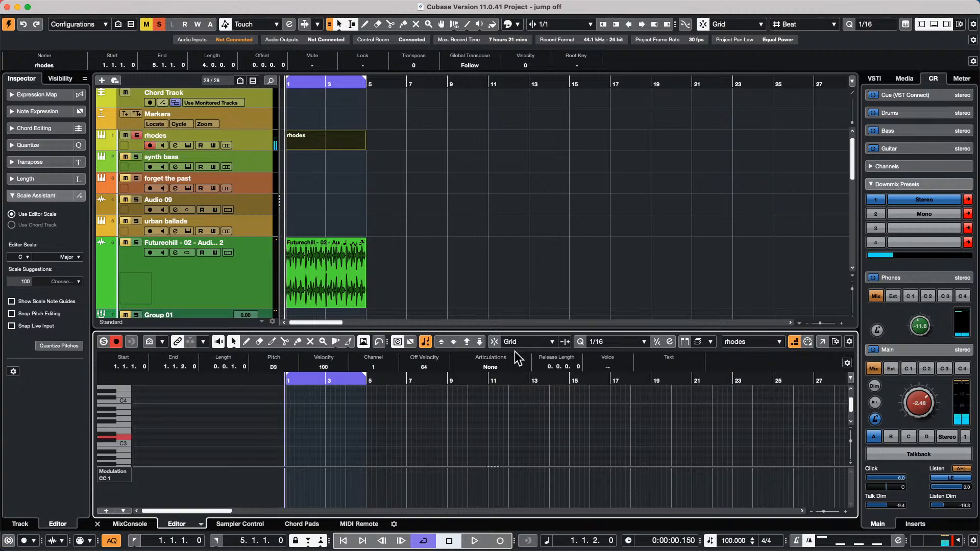
pyautogui.click(615, 343)
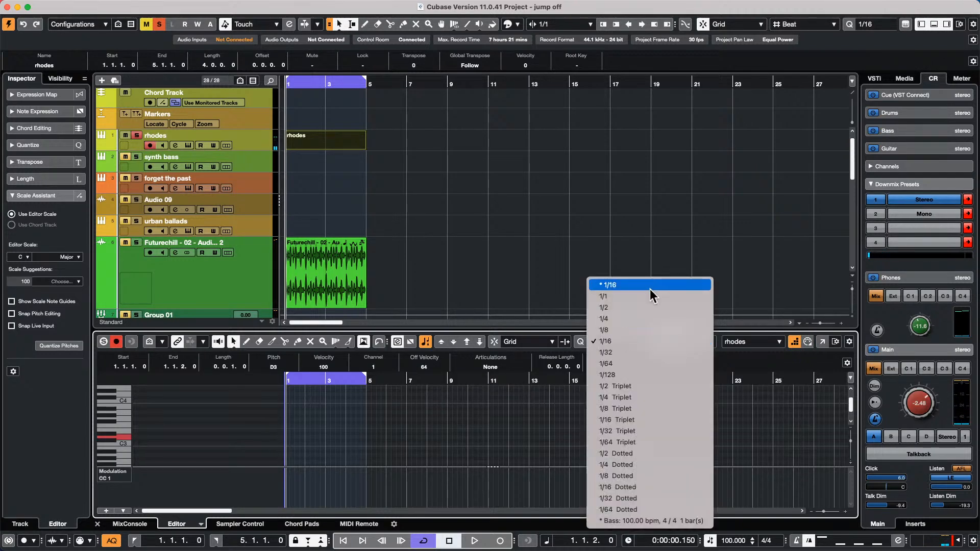
pyautogui.click(644, 318)
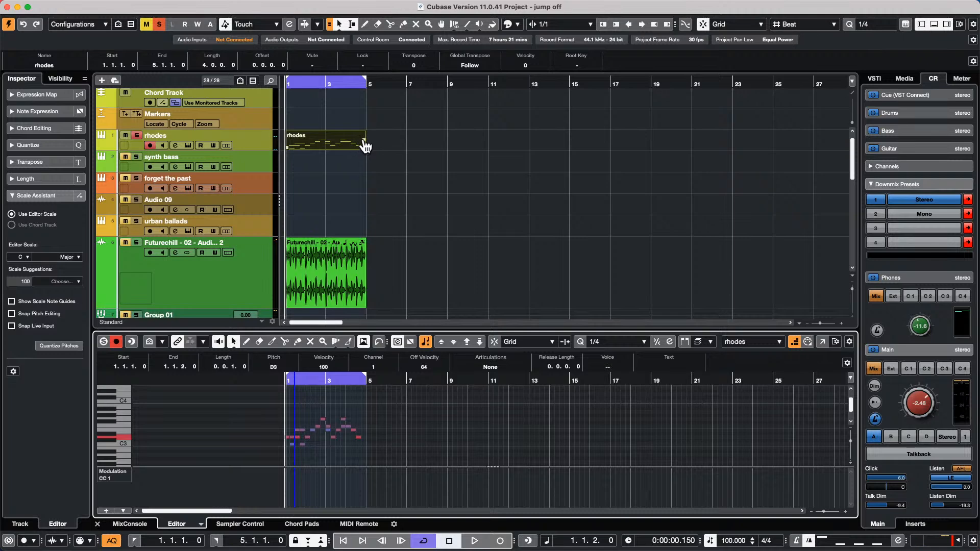
pyautogui.moveTo(366, 147); pyautogui.dragTo(528, 146)
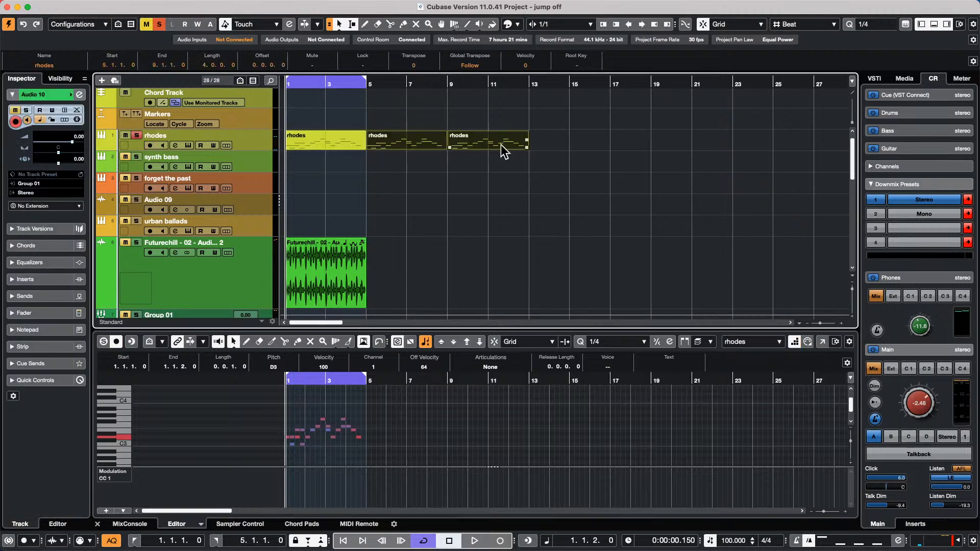
# - On the rhodes track's MIDI Modifiers, set the Random 1 target to Position
pyautogui.click(246, 140)
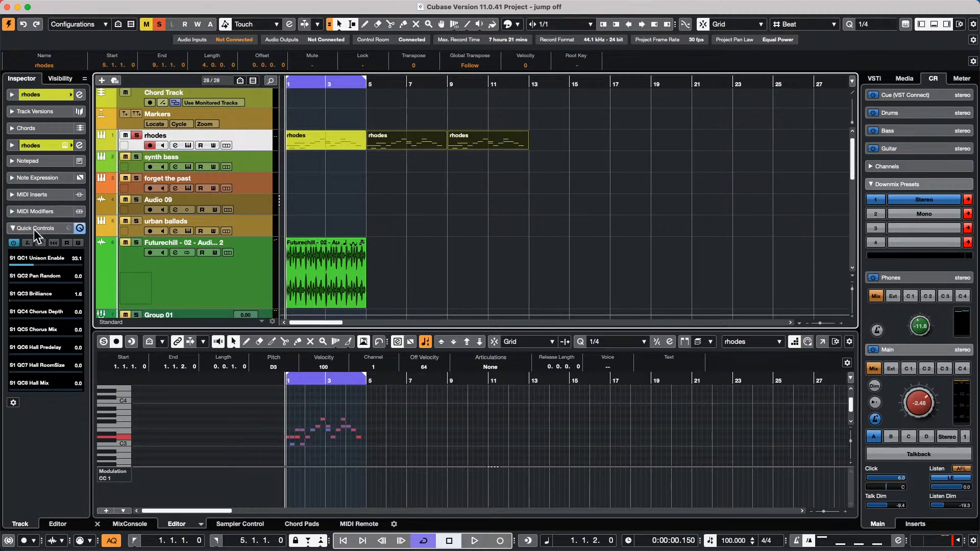
pyautogui.click(14, 228)
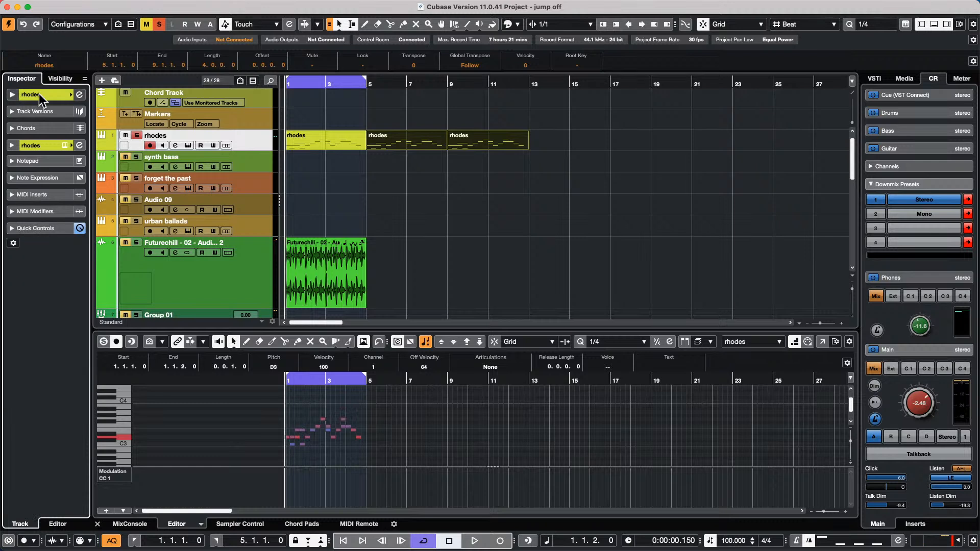
pyautogui.rightClick(52, 179)
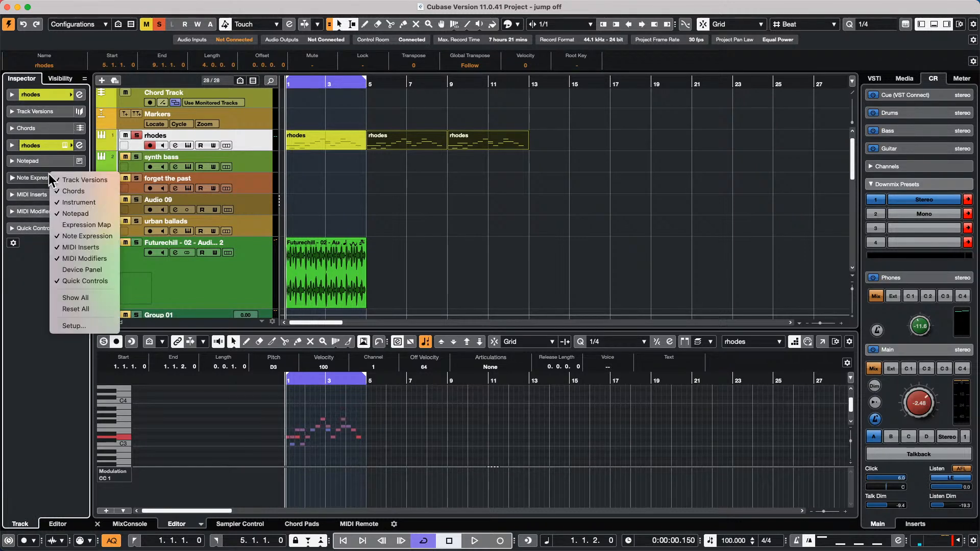
pyautogui.click(12, 212)
pyautogui.click(12, 211)
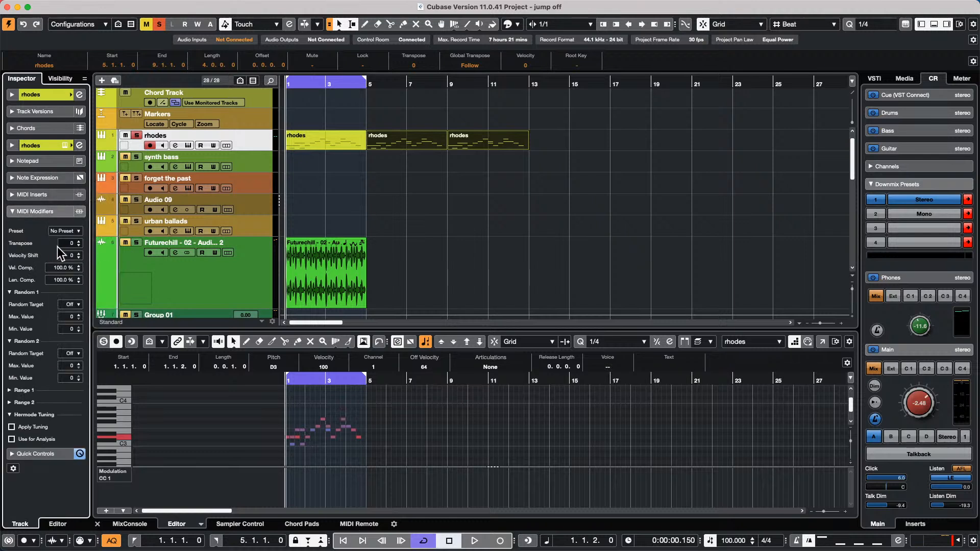
pyautogui.click(73, 305)
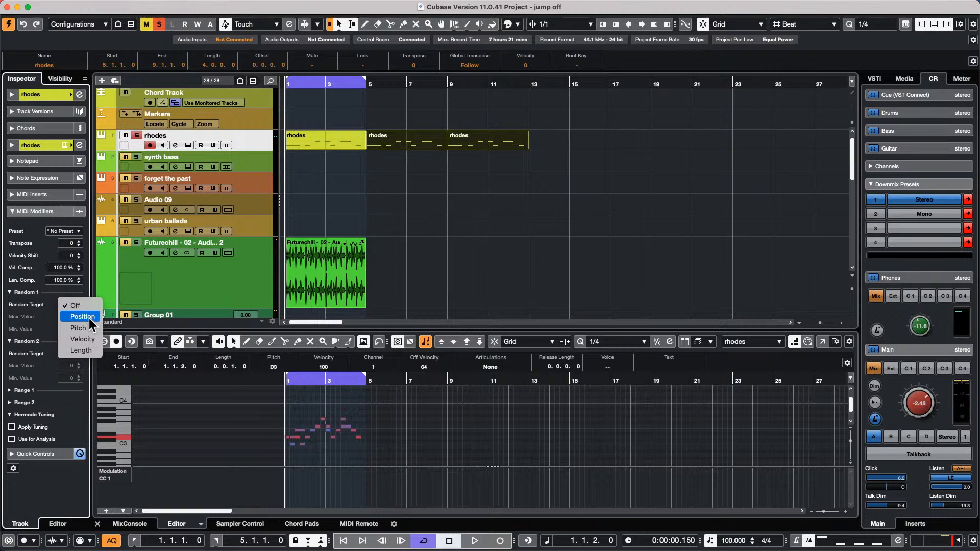
pyautogui.click(90, 317)
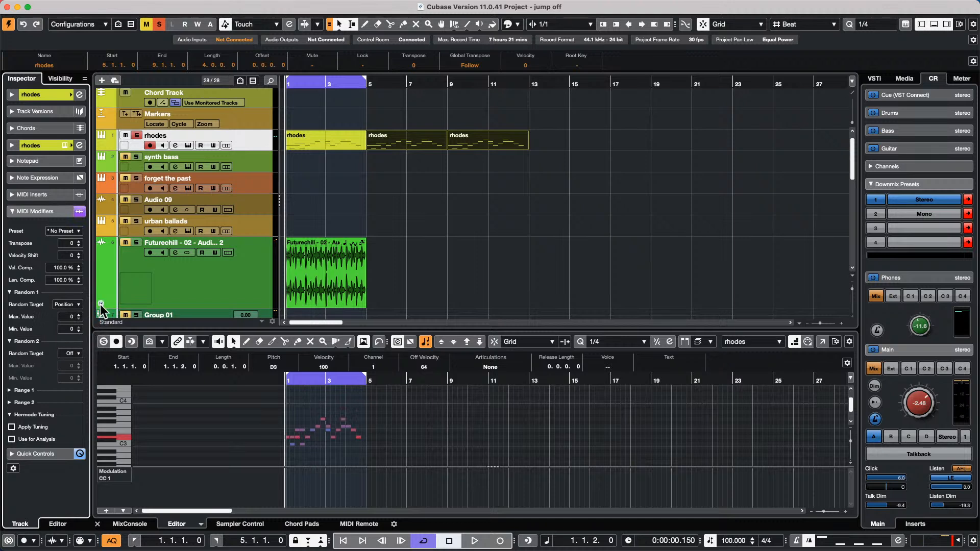
pyautogui.click(73, 305)
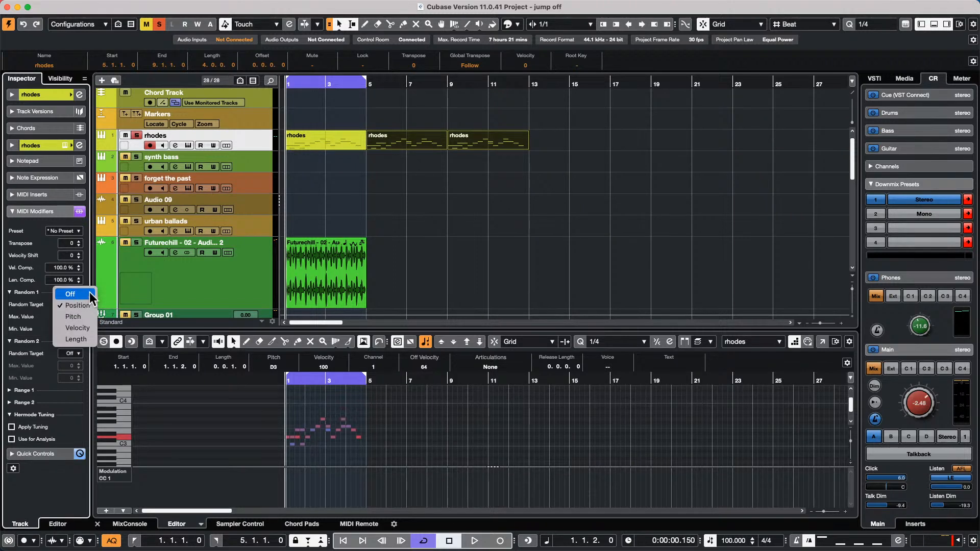
pyautogui.click(444, 176)
# - Open the repeated rhodes parts in the Key Editor and play them back from bar 1
pyautogui.doubleClick(400, 144)
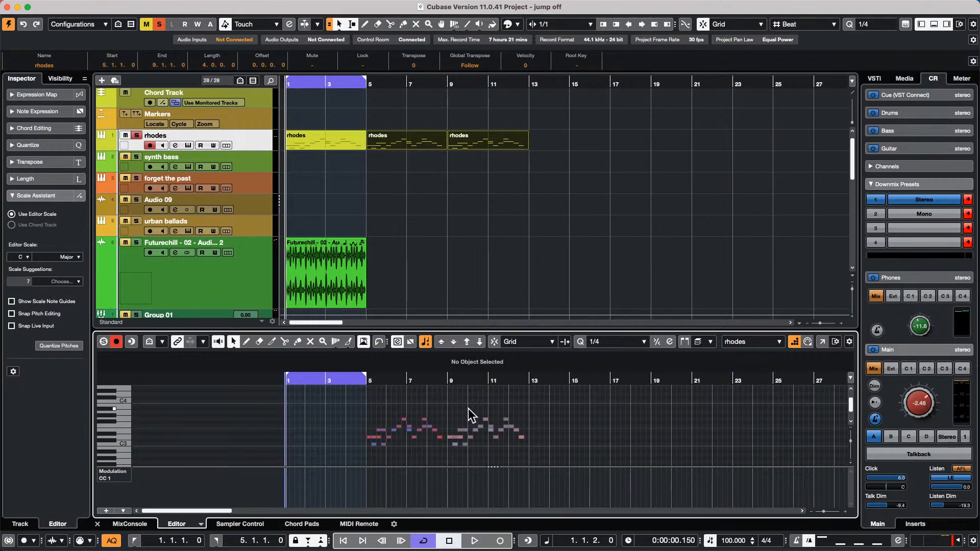
pyautogui.press('space')
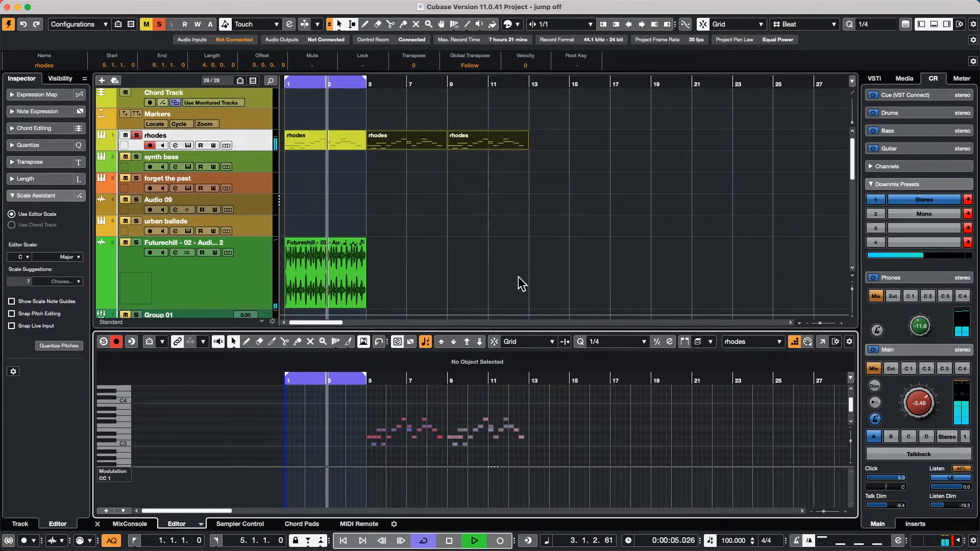
pyautogui.press('space')
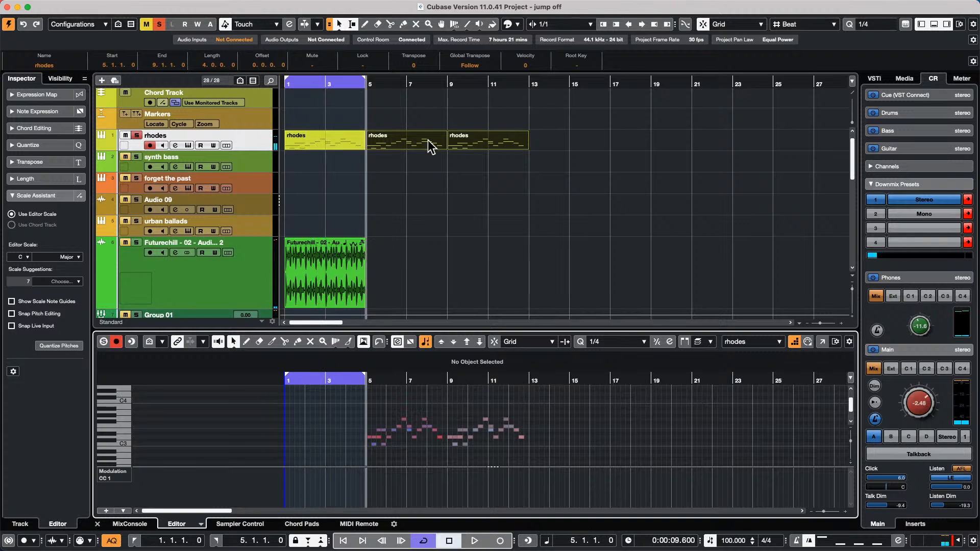
# - Glue the three rhodes parts into one part spanning bars 1–13 and select it
pyautogui.rightClick(345, 180)
pyautogui.click(398, 180)
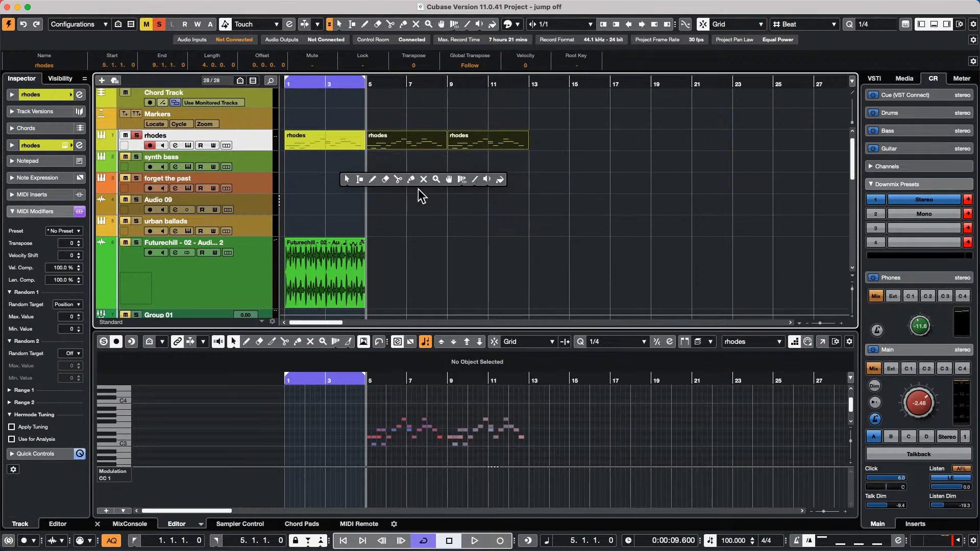
pyautogui.click(411, 179)
pyautogui.click(326, 137)
pyautogui.click(325, 139)
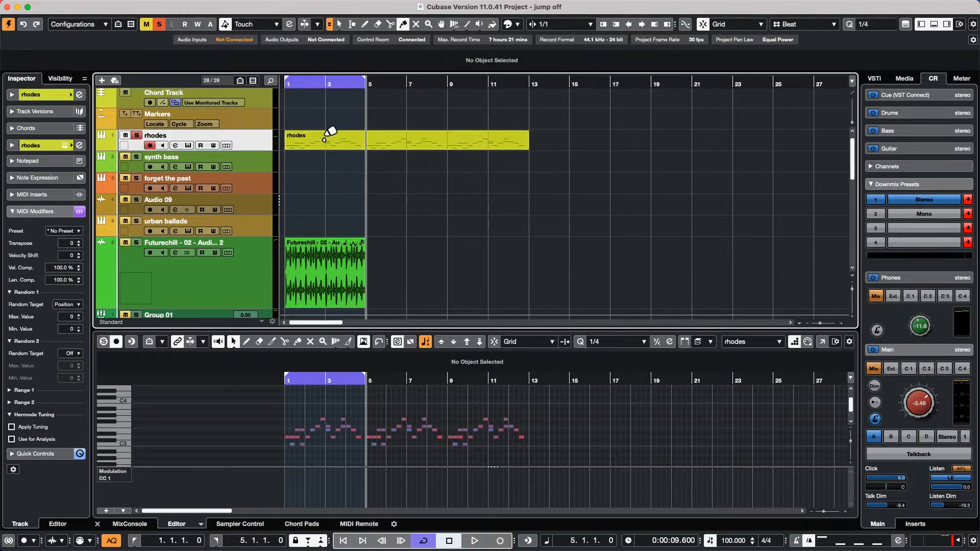
pyautogui.click(335, 142)
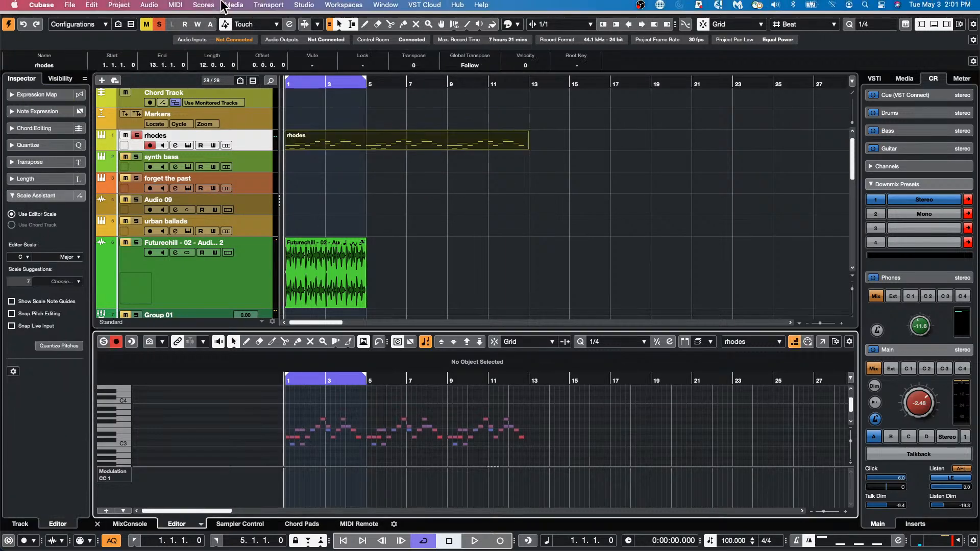
# - Open the Logical Editor from the MIDI menu
pyautogui.click(150, 6)
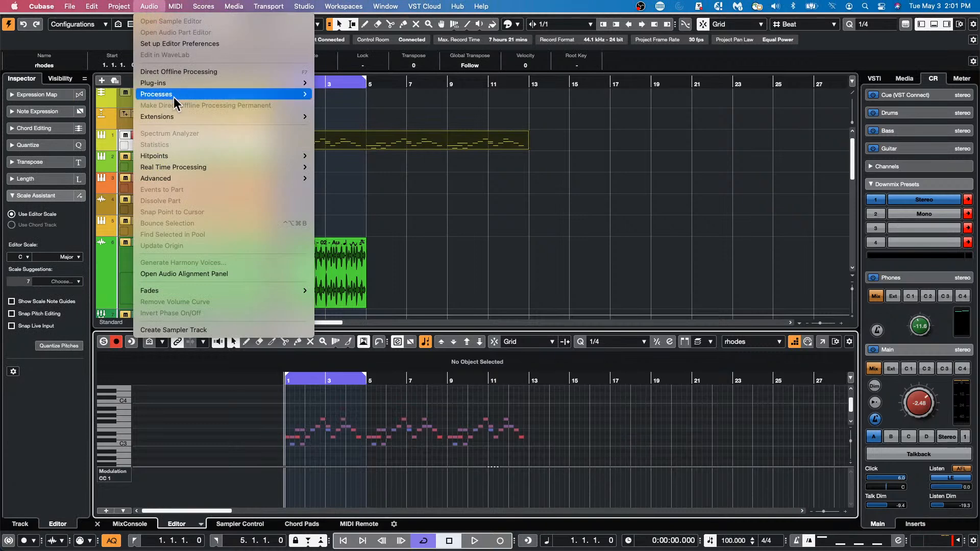
pyautogui.moveTo(175, 84)
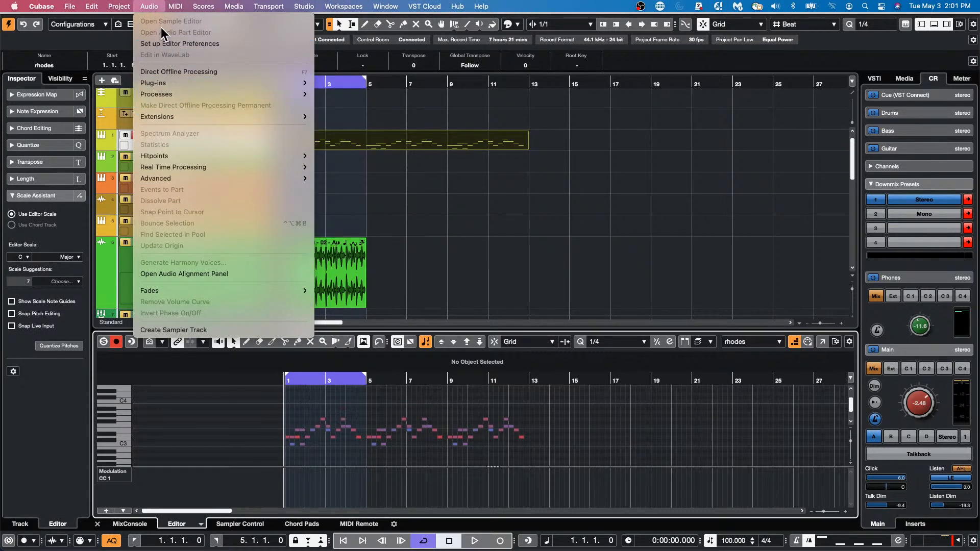
pyautogui.moveTo(174, 7)
pyautogui.moveTo(198, 246)
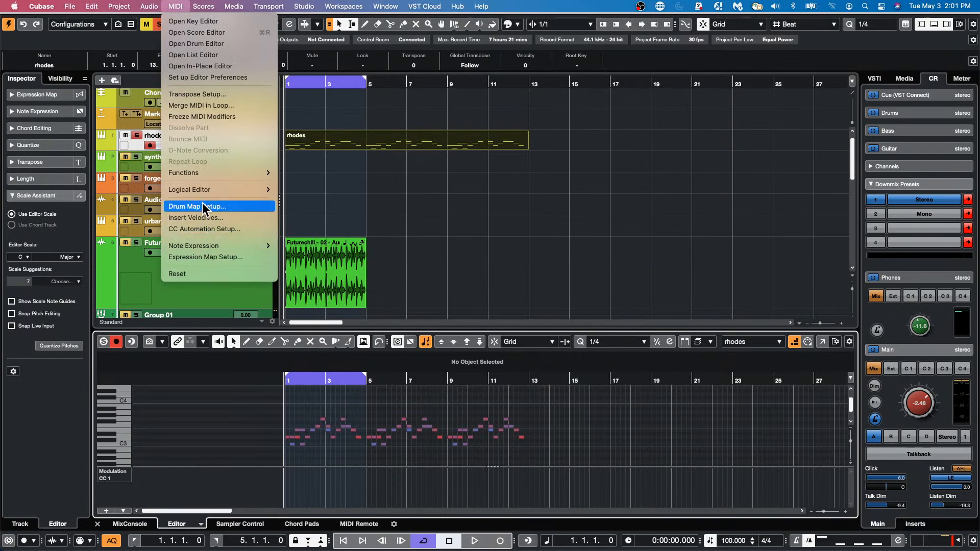
pyautogui.moveTo(230, 189)
pyautogui.click(305, 185)
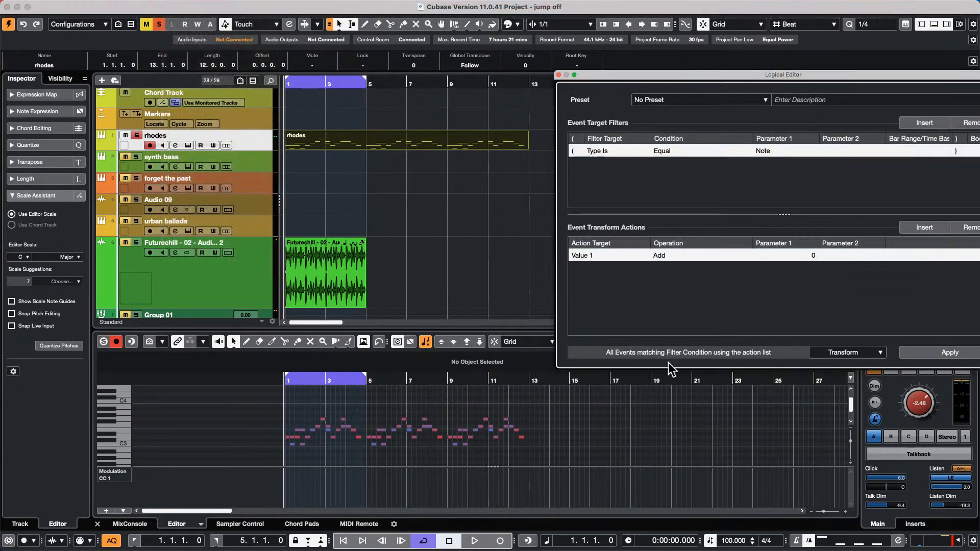
# - Set the Logical Editor function to Insert and keep the first filter on event type
pyautogui.click(876, 354)
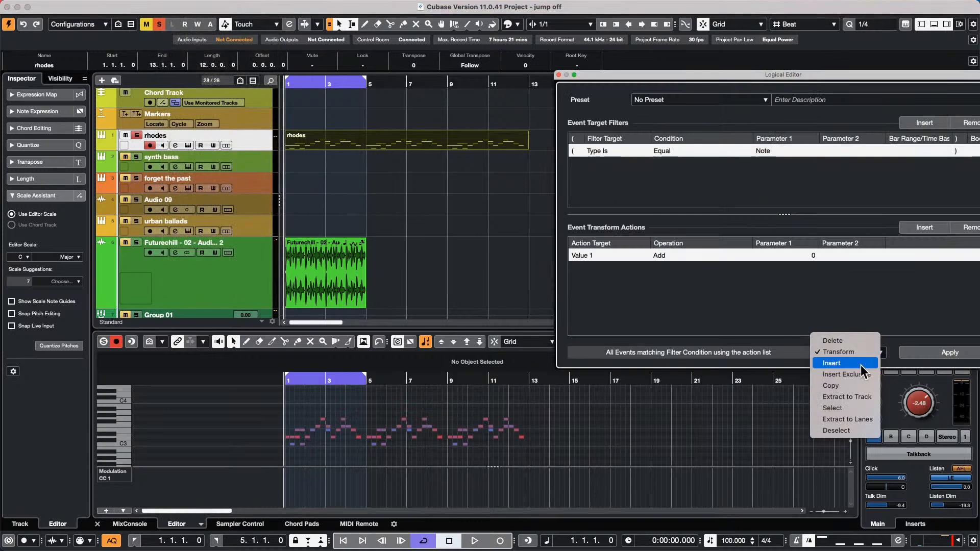
pyautogui.click(861, 365)
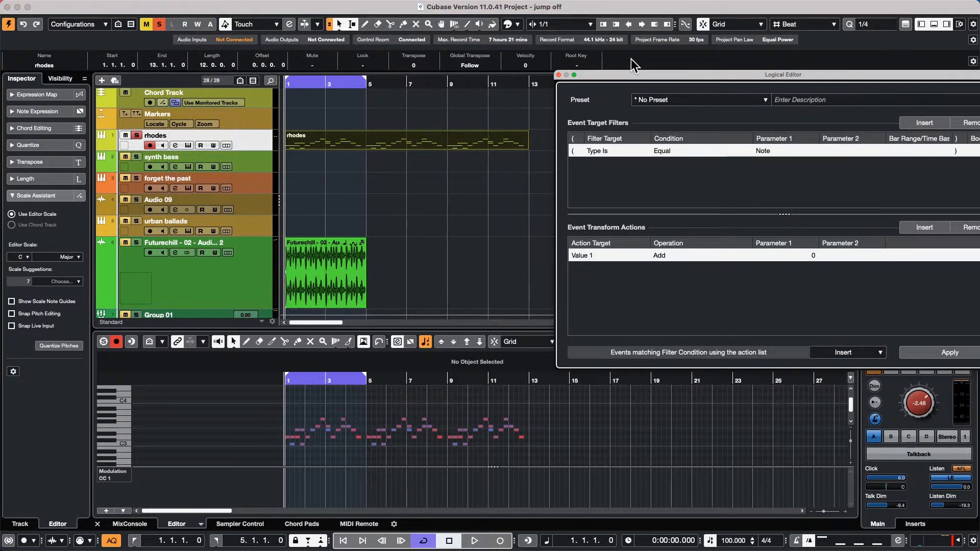
pyautogui.moveTo(638, 81); pyautogui.dragTo(387, 66)
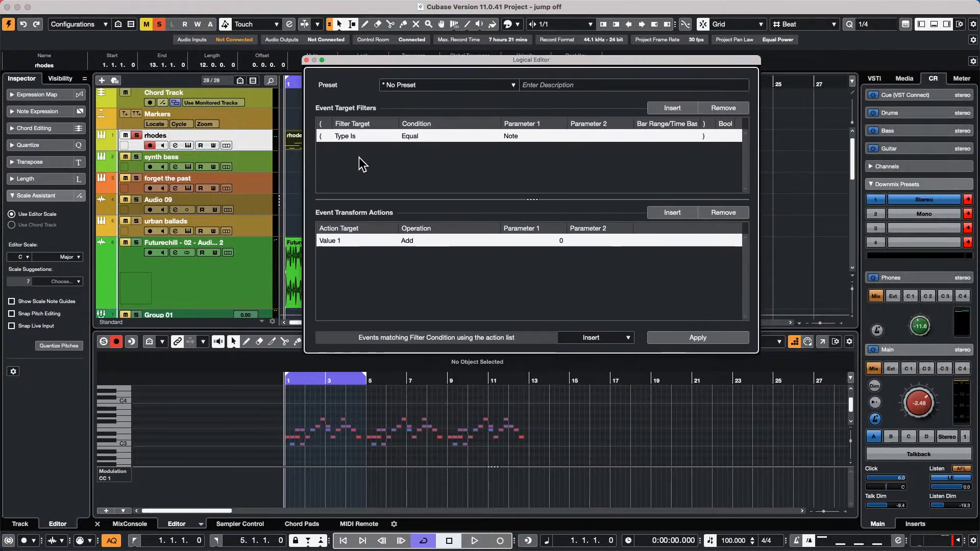
pyautogui.click(359, 137)
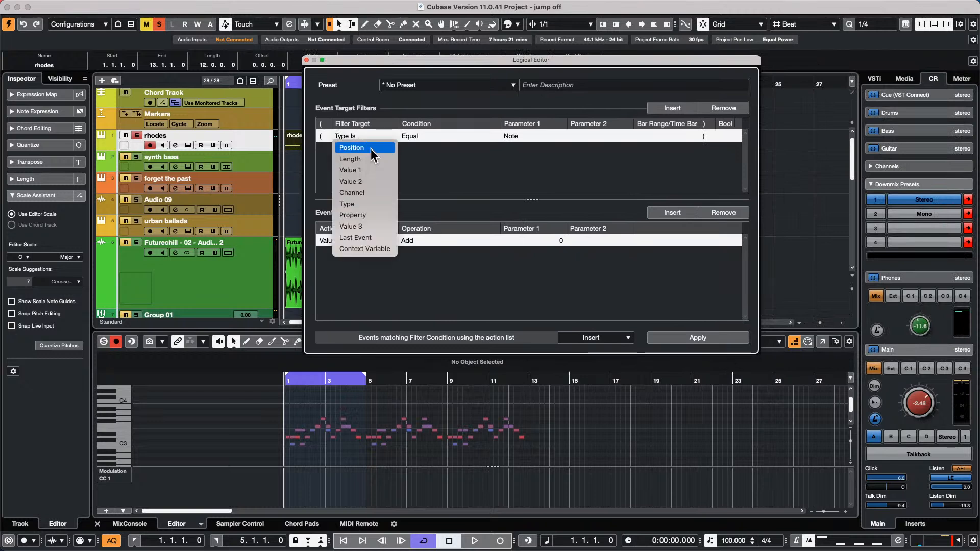
pyautogui.click(521, 135)
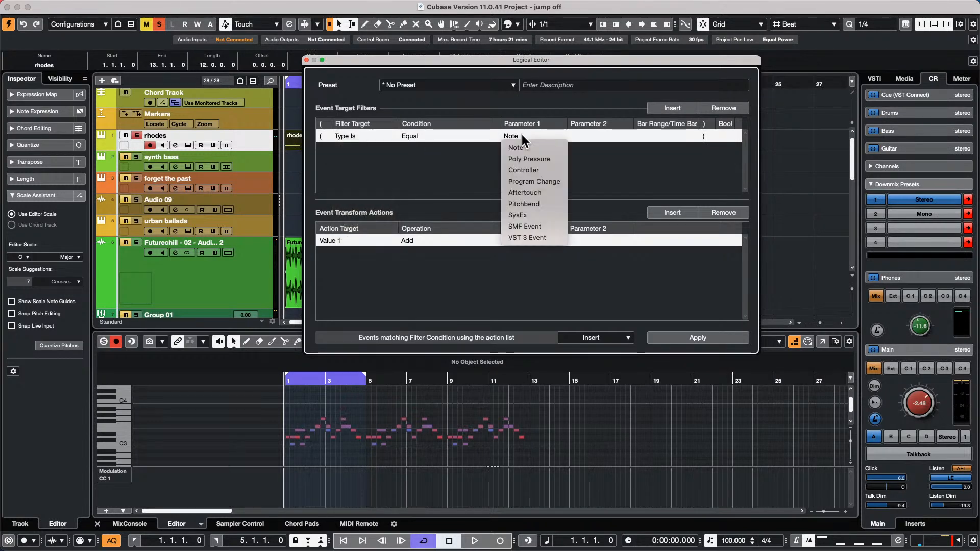
# - Add a second filter condition matching MIDI controller number Equal 10
pyautogui.click(565, 127)
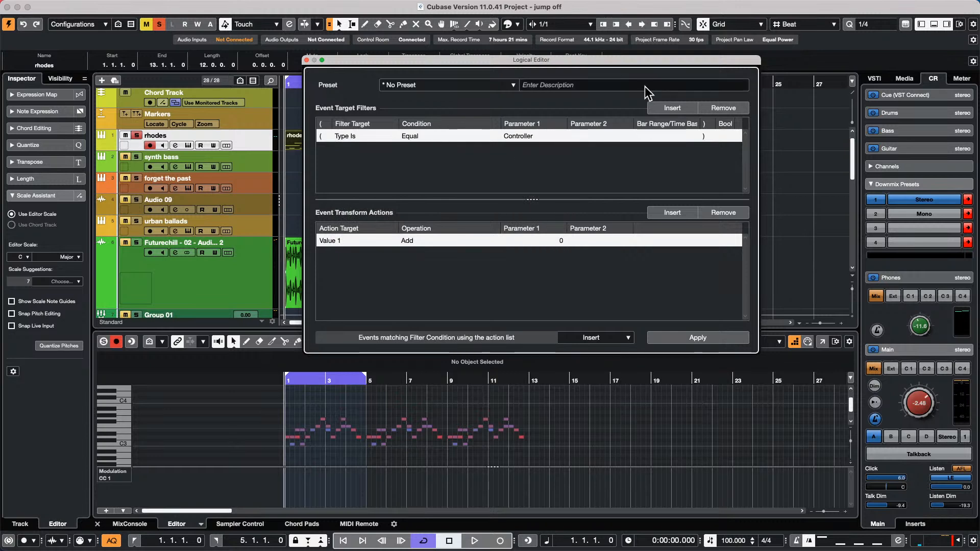
pyautogui.click(669, 108)
pyautogui.click(360, 145)
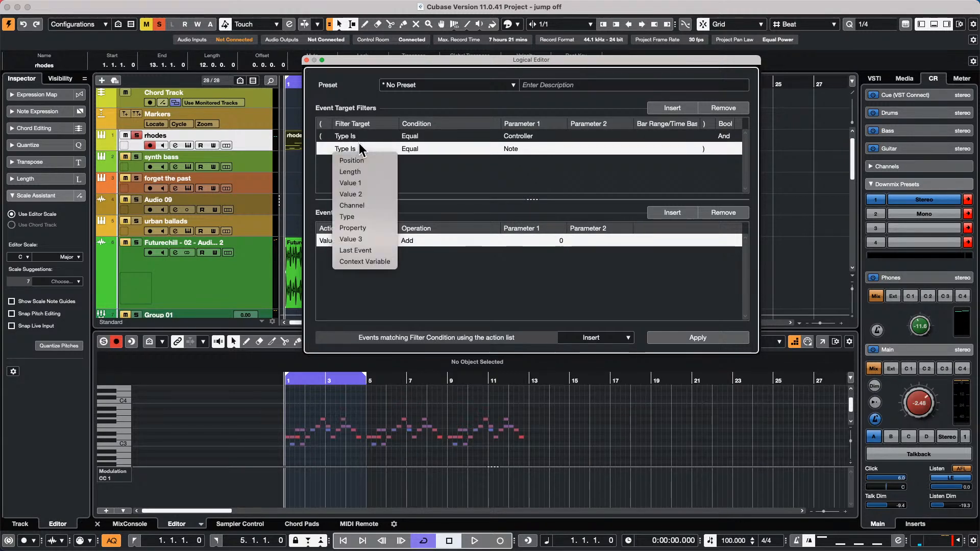
pyautogui.click(363, 182)
pyautogui.click(530, 148)
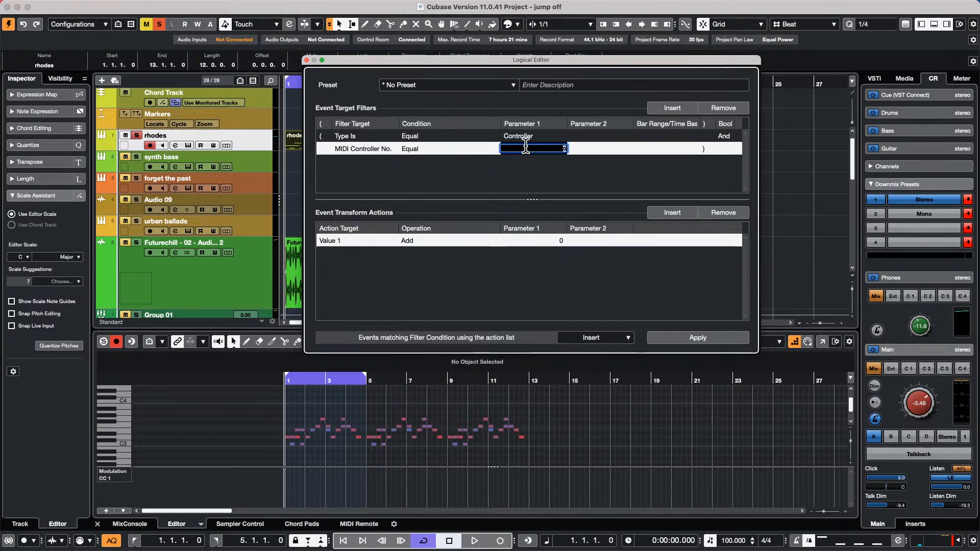
pyautogui.write('10')
pyautogui.press('Return')
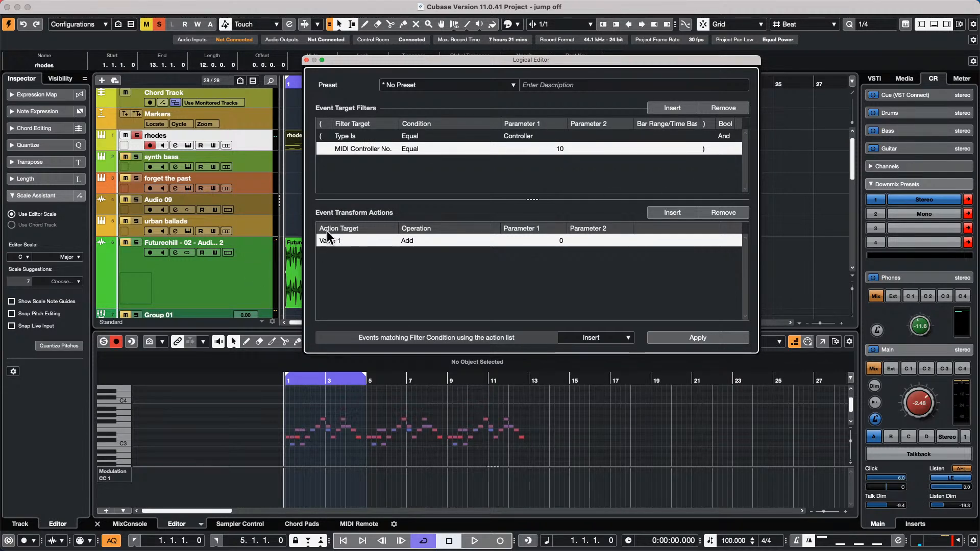
# - Make the action set Value 2 to relative random values between -100 and -100
pyautogui.click(328, 239)
pyautogui.click(351, 275)
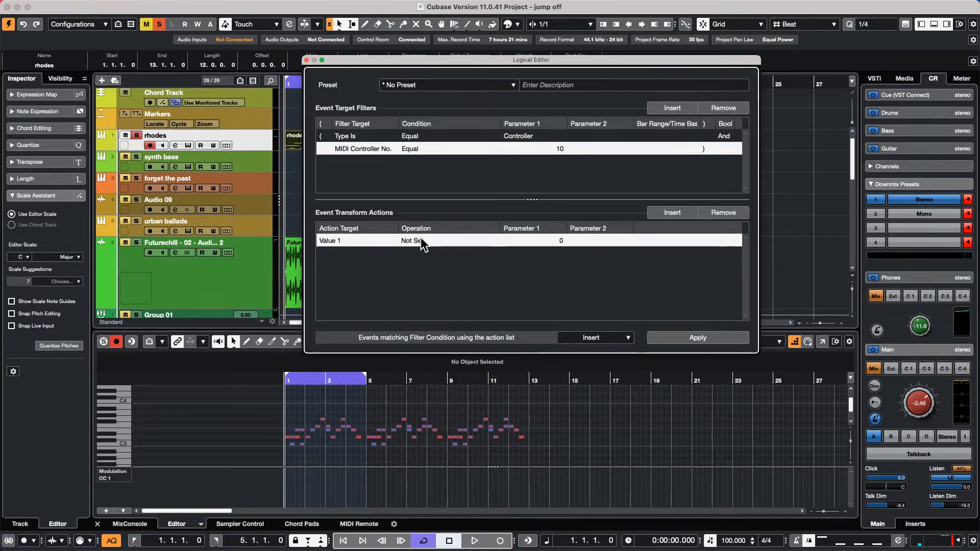
pyautogui.click(340, 240)
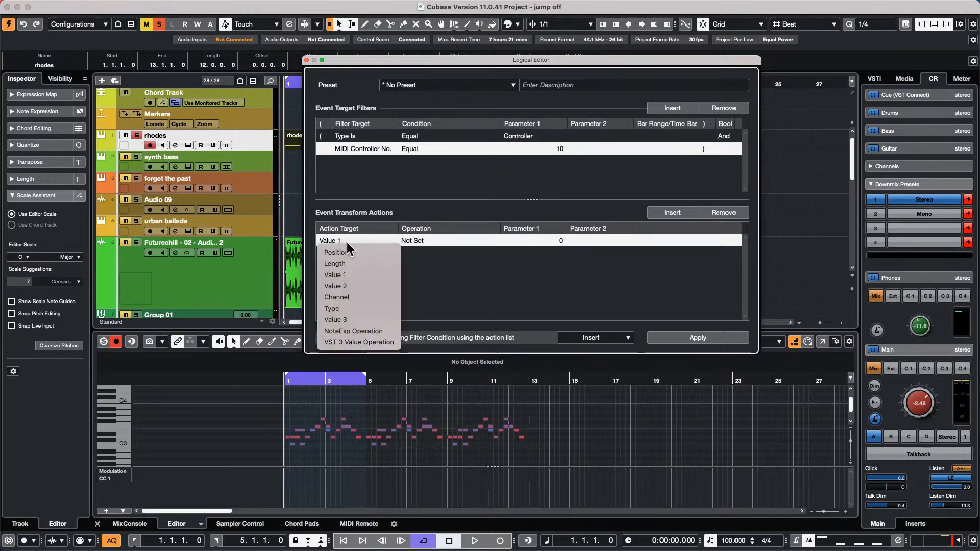
pyautogui.click(358, 283)
pyautogui.click(426, 240)
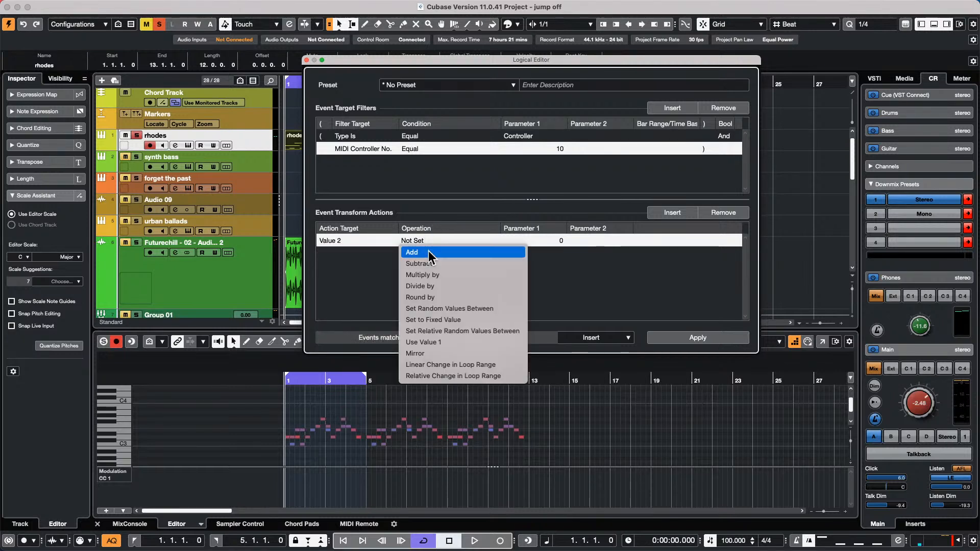
pyautogui.click(467, 331)
pyautogui.click(563, 238)
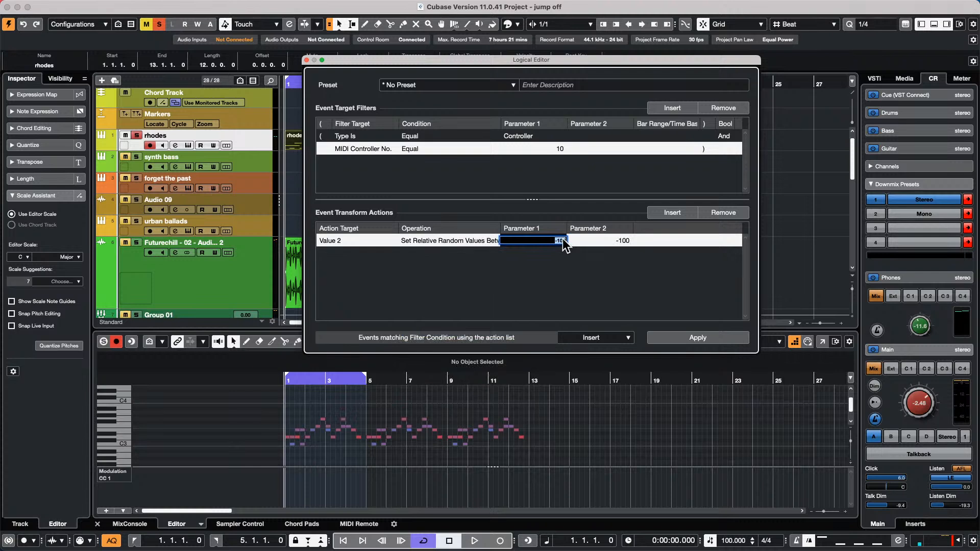
pyautogui.click(709, 334)
pyautogui.click(706, 339)
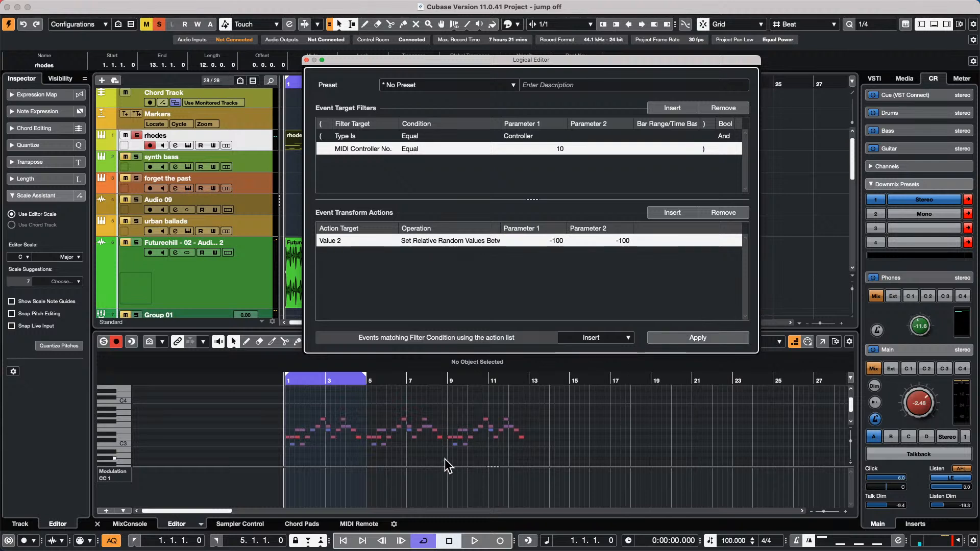
pyautogui.click(106, 470)
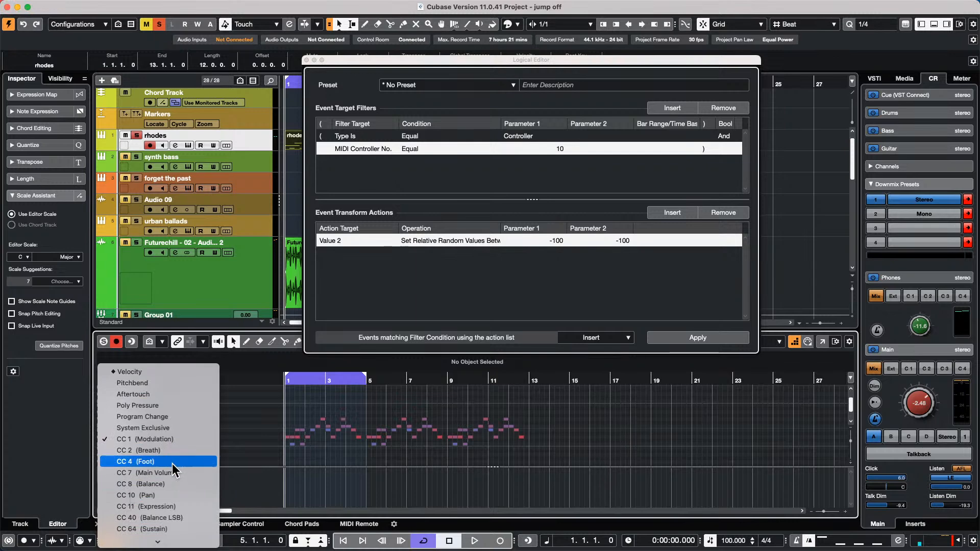
# - Show the Pan CC 10 lane and draw a freehand pan curve from bar 1 to bar 11
pyautogui.click(167, 494)
pyautogui.rightClick(327, 482)
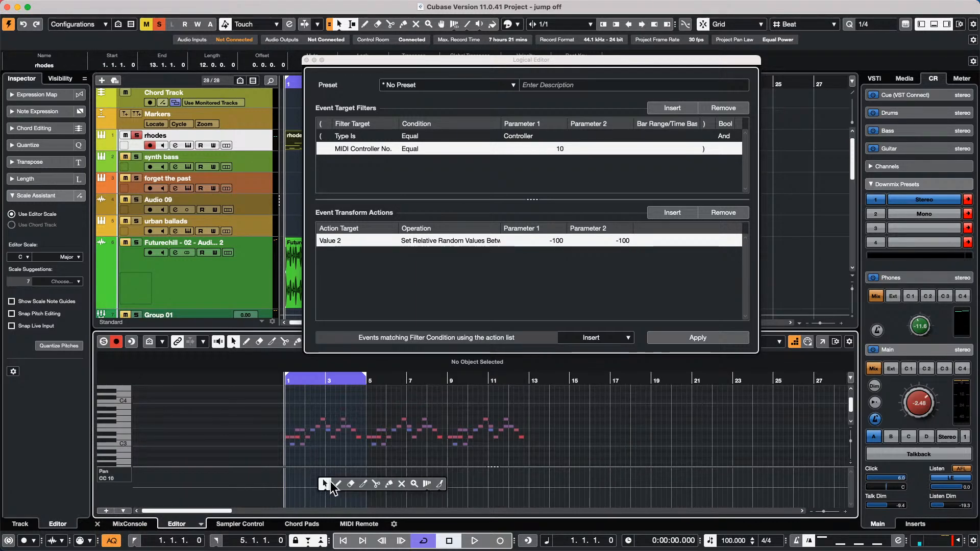
pyautogui.click(340, 482)
pyautogui.moveTo(300, 489)
pyautogui.mouseDown()
pyautogui.moveTo(393, 482)
pyautogui.moveTo(545, 493)
pyautogui.mouseUp()
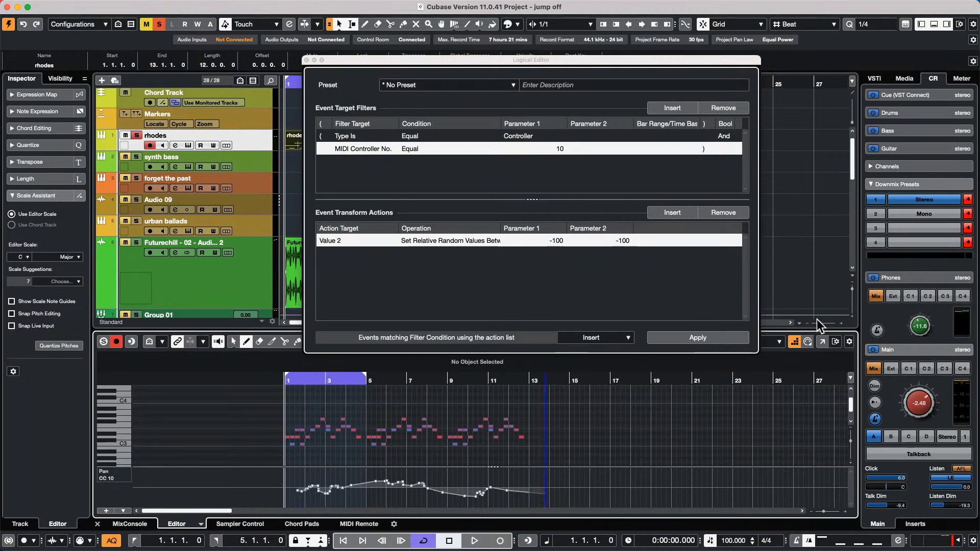
# - Set the Logical Editor function to Transform and apply it twice to the pan curve
pyautogui.click(627, 338)
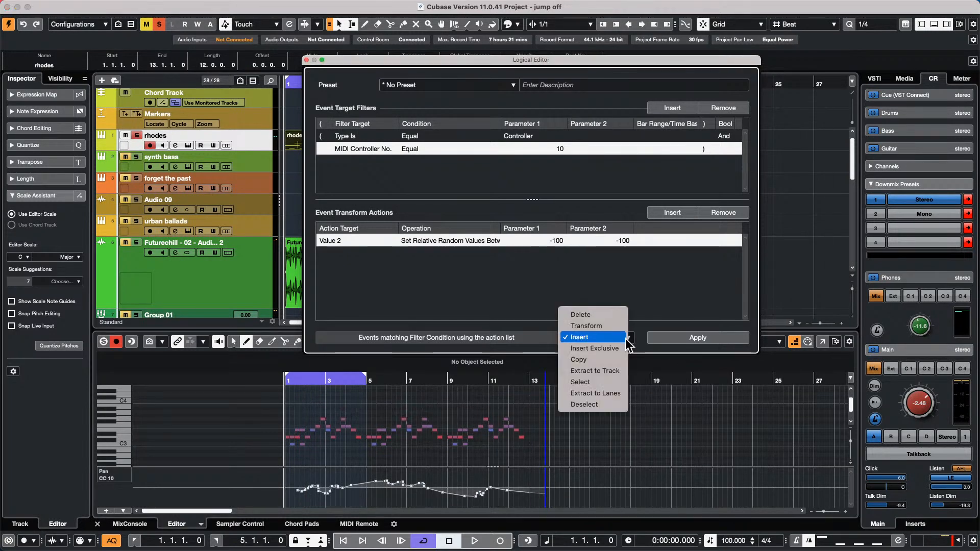
pyautogui.click(610, 327)
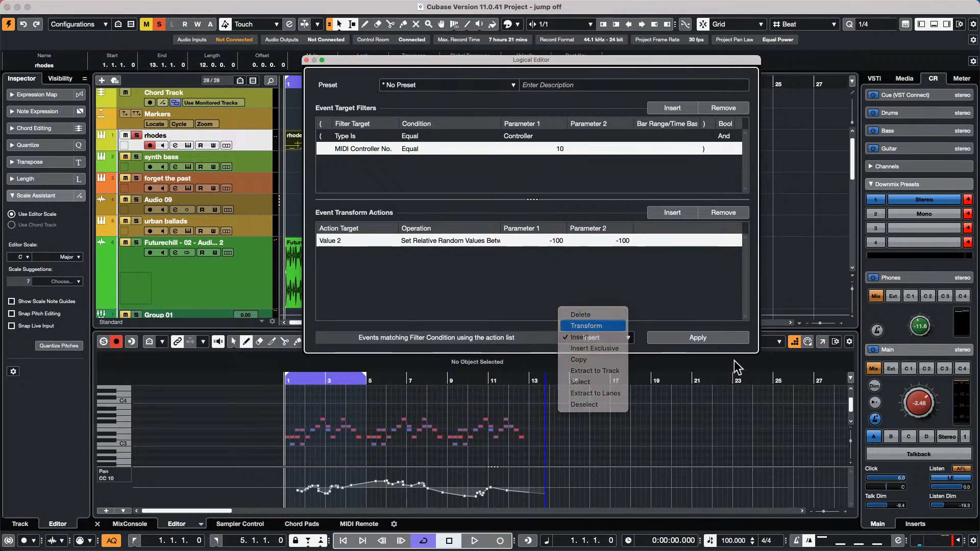
pyautogui.click(715, 339)
pyautogui.click(715, 339)
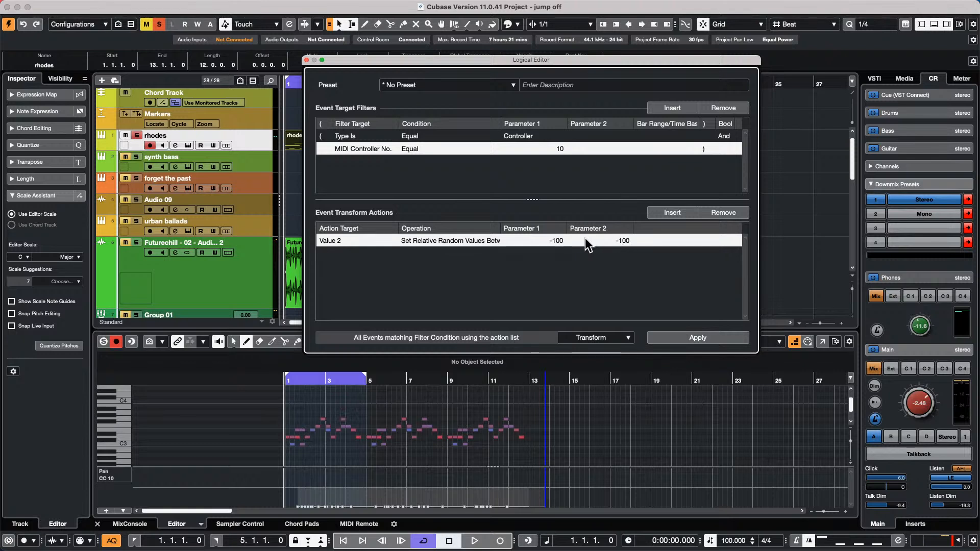
# - Set the random range to 20–100, apply it, redraw the pan curve and apply again
pyautogui.click(563, 240)
pyautogui.write('0')
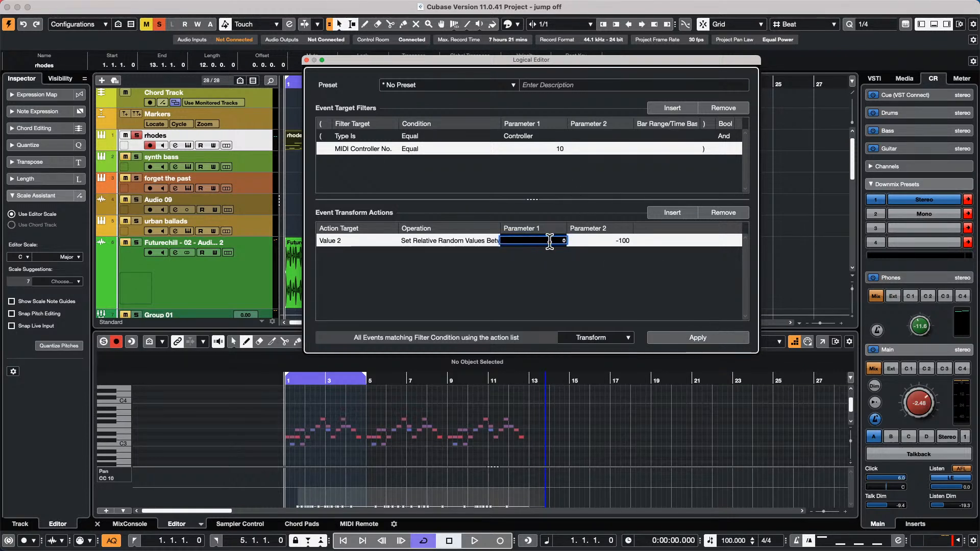
pyautogui.write('20')
pyautogui.click(627, 243)
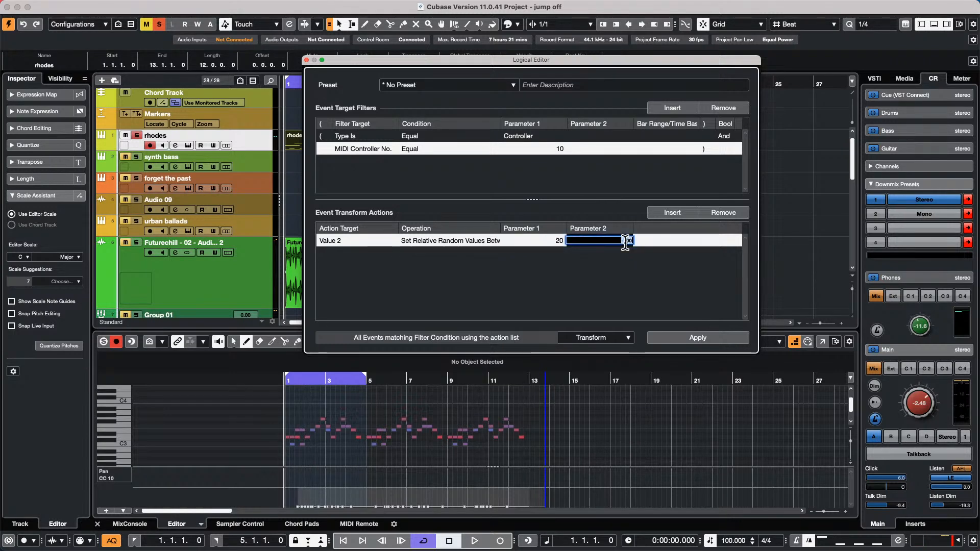
pyautogui.write('100')
pyautogui.press('Return')
pyautogui.click(680, 338)
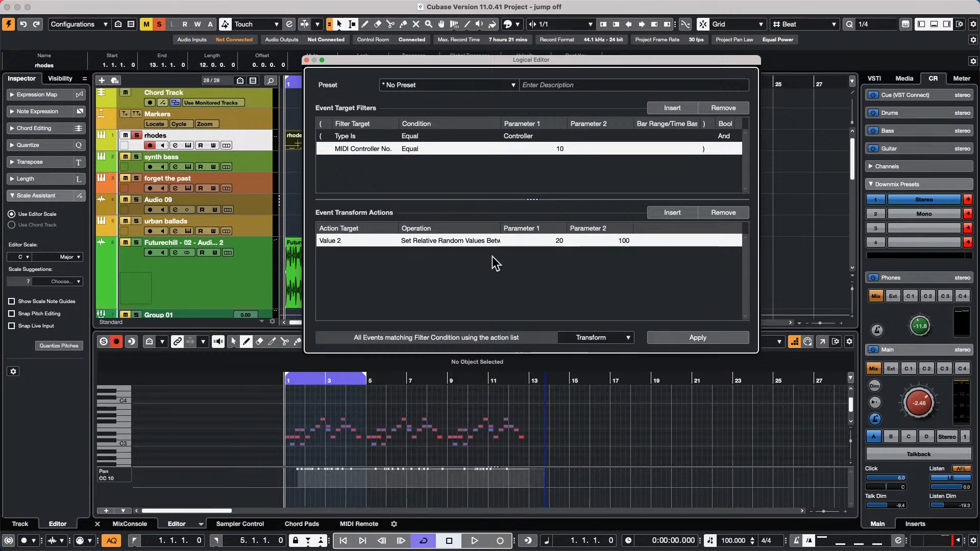
pyautogui.moveTo(332, 484); pyautogui.dragTo(523, 487)
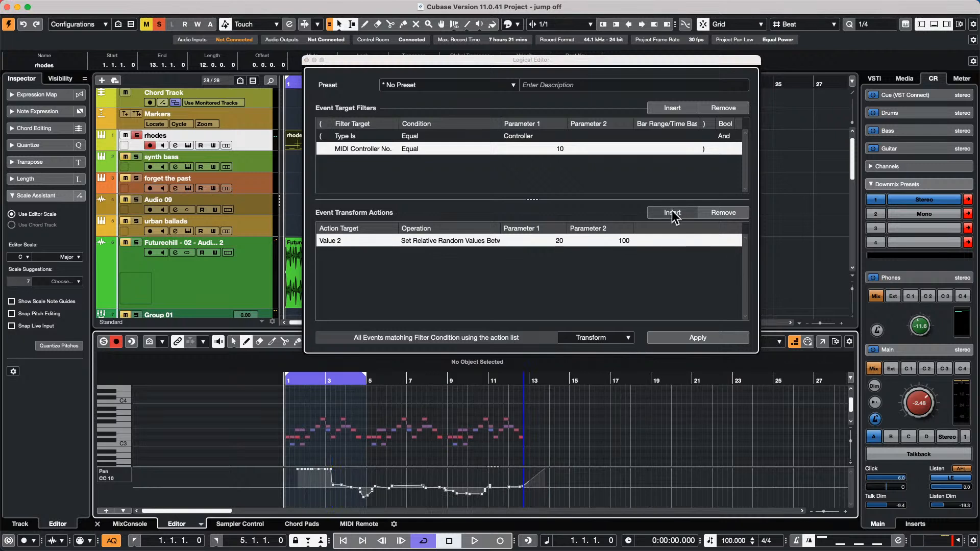
pyautogui.click(703, 337)
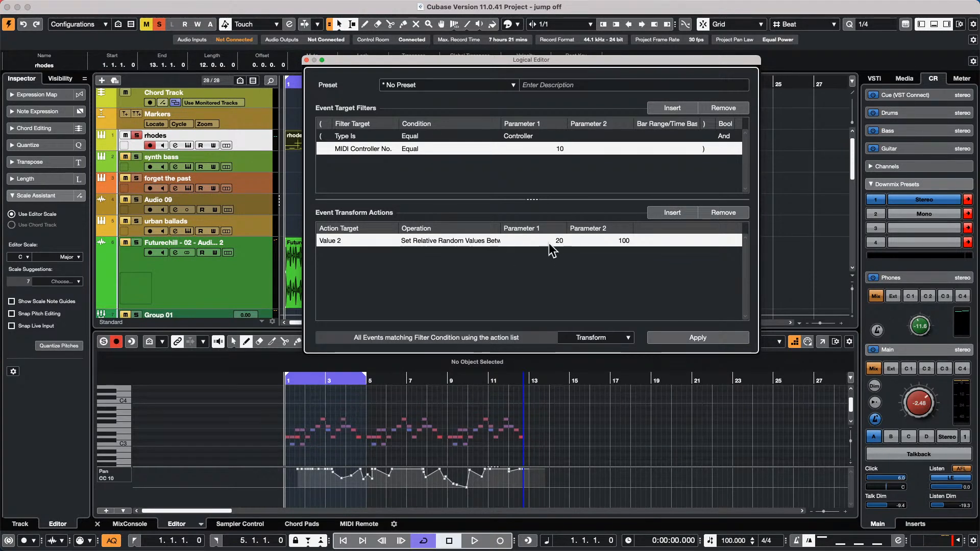
# - Reapply relative random values between 20 and 100 to a partly redrawn pan curve, then close the Logical Editor
pyautogui.click(459, 239)
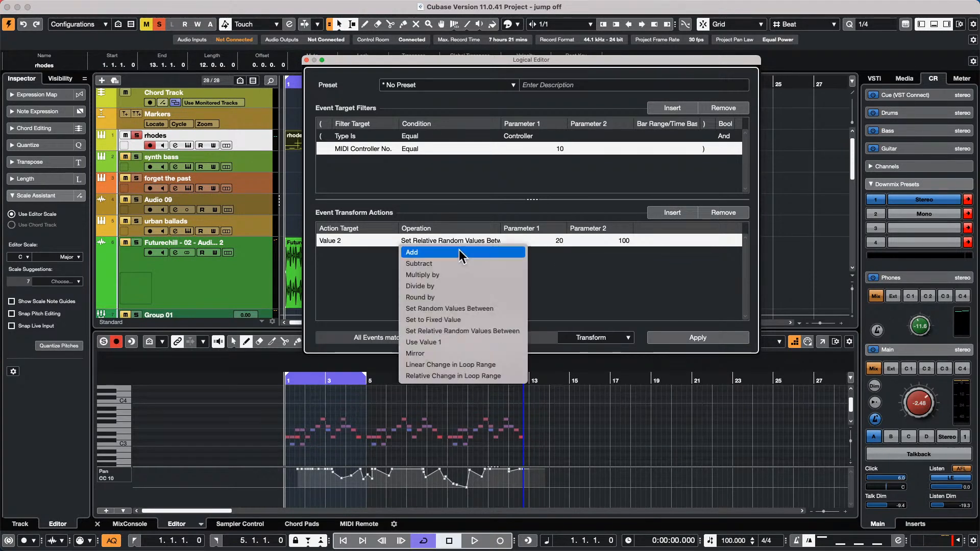
pyautogui.click(494, 332)
pyautogui.click(563, 243)
pyautogui.write('20')
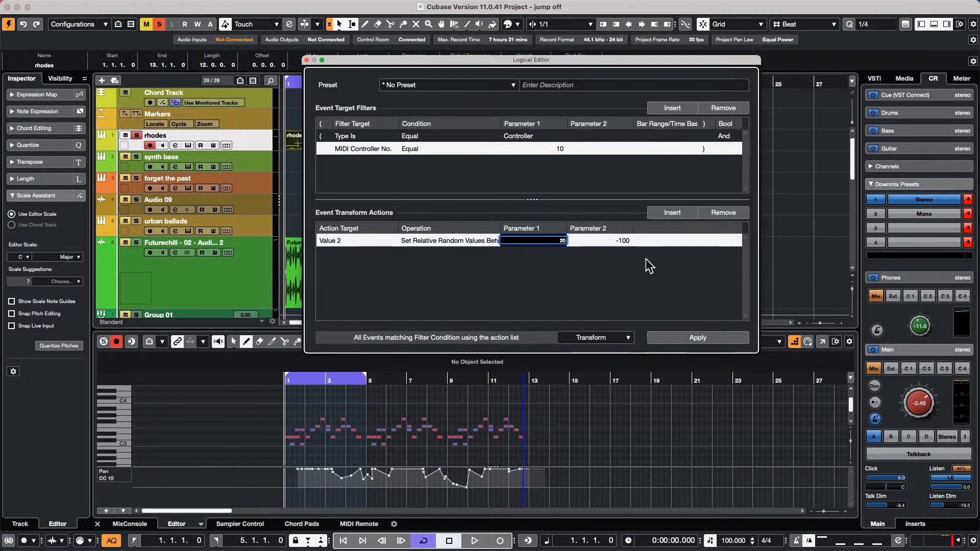
pyautogui.click(622, 239)
pyautogui.write('1')
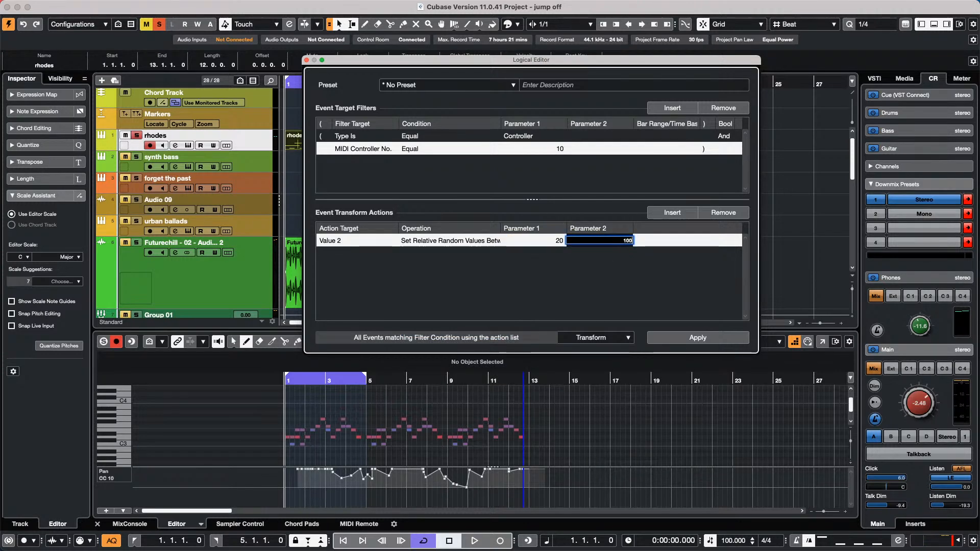
pyautogui.write('00')
pyautogui.press('Return')
pyautogui.click(678, 337)
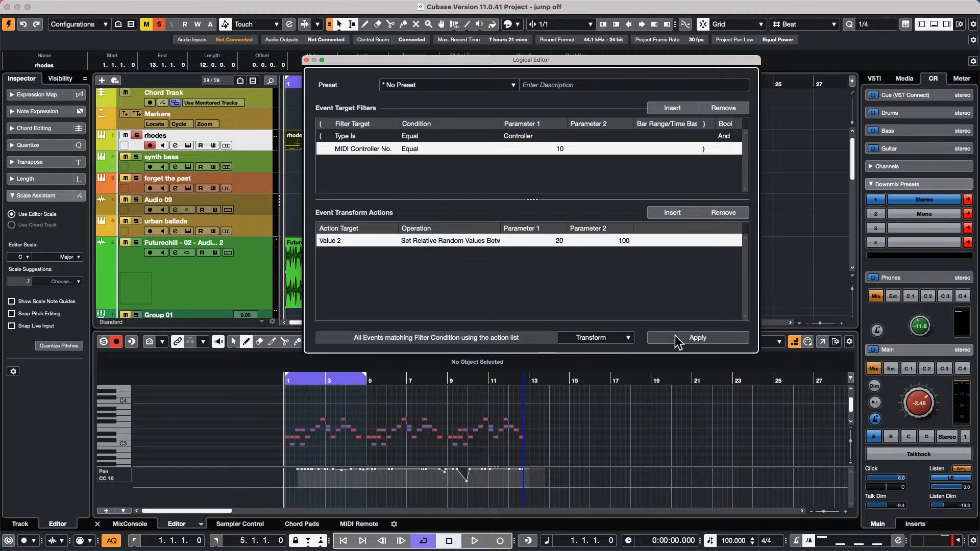
pyautogui.moveTo(320, 494)
pyautogui.mouseDown()
pyautogui.moveTo(524, 497)
pyautogui.moveTo(306, 493)
pyautogui.moveTo(371, 491)
pyautogui.mouseUp()
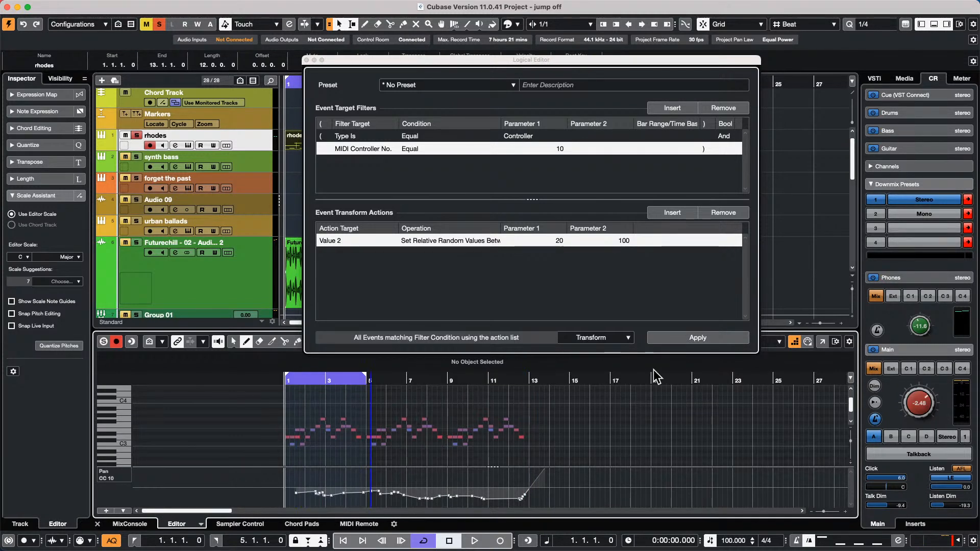
pyautogui.click(717, 338)
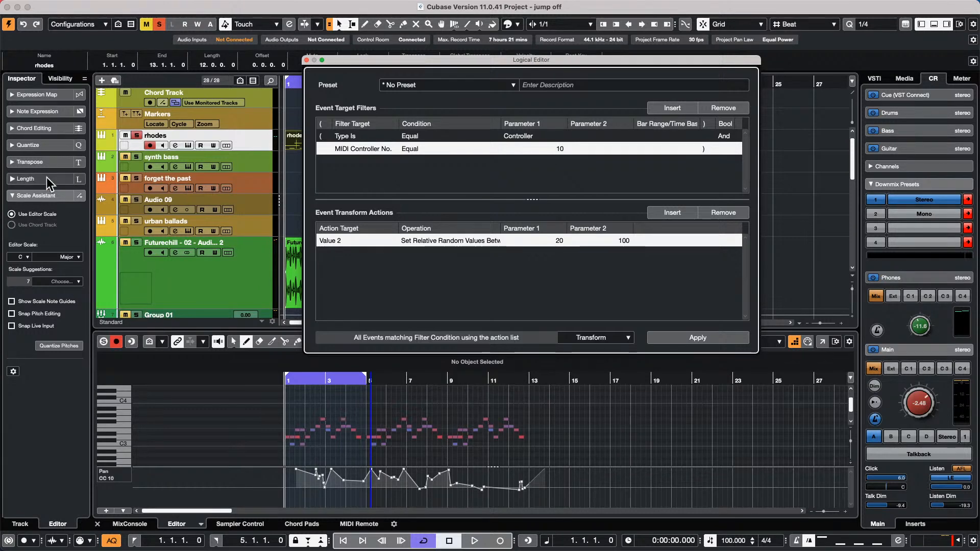
pyautogui.click(306, 59)
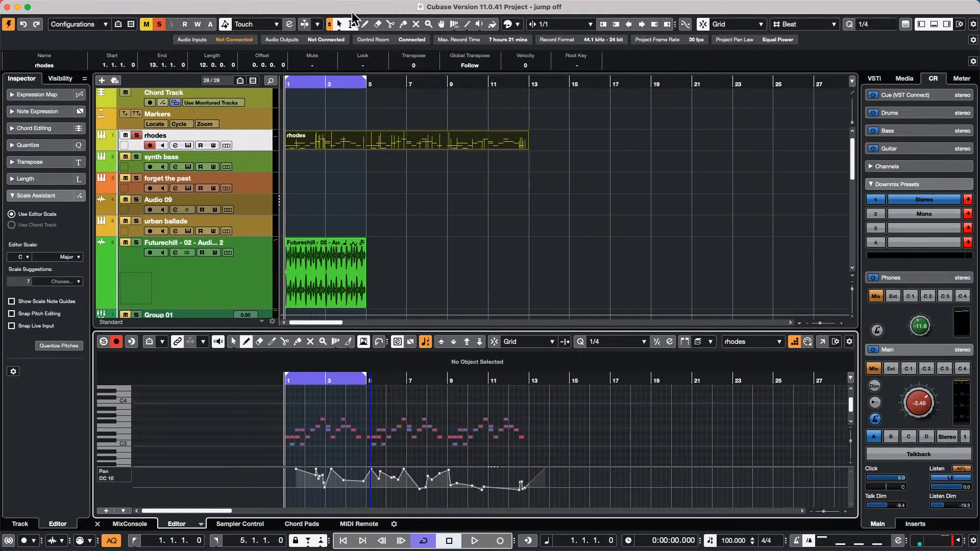
# - Log in to VST Transit from the VST Cloud menu with the MySteinberg e-mail and password
pyautogui.click(428, 7)
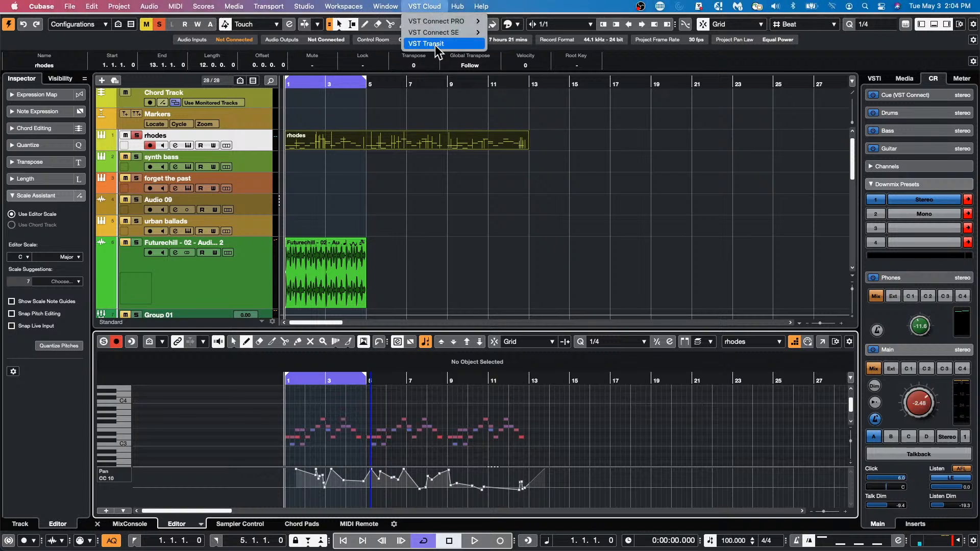
pyautogui.click(435, 44)
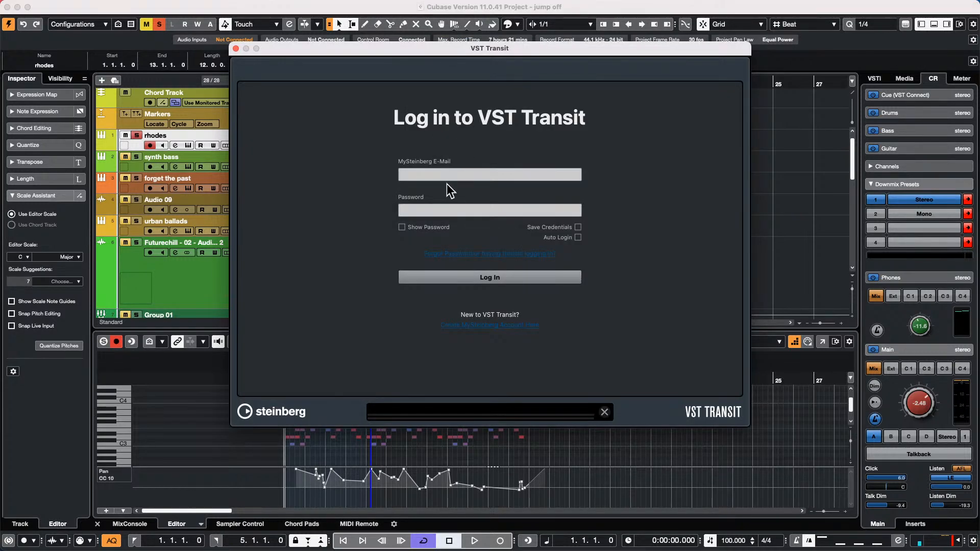
pyautogui.press('Tab')
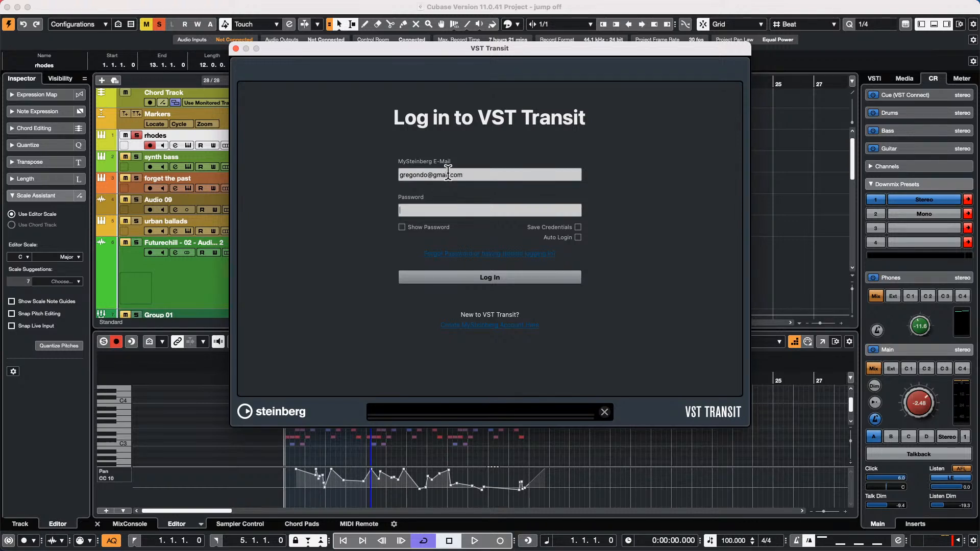
pyautogui.write('••••••••••')
pyautogui.press('Return')
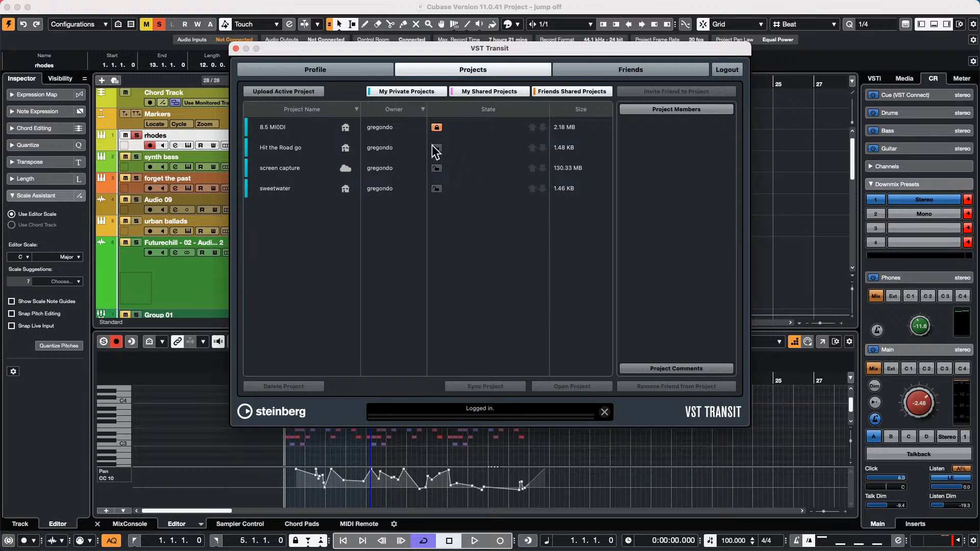
# - Close the VST Transit window after reviewing the four private cloud projects
pyautogui.click(235, 47)
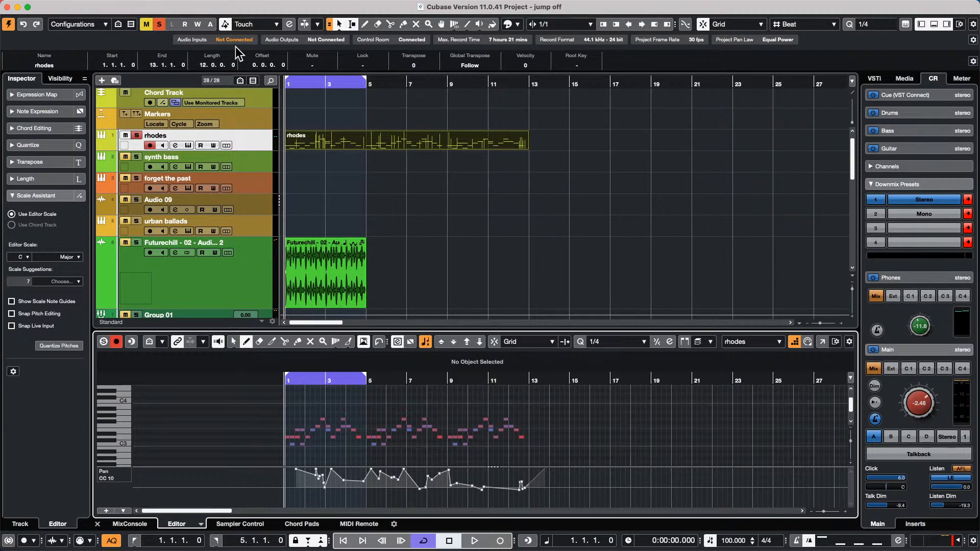
# - Open tempo detect jazz.cpr from Recent Projects, activate it and accept the Missing Ports warning
pyautogui.click(69, 6)
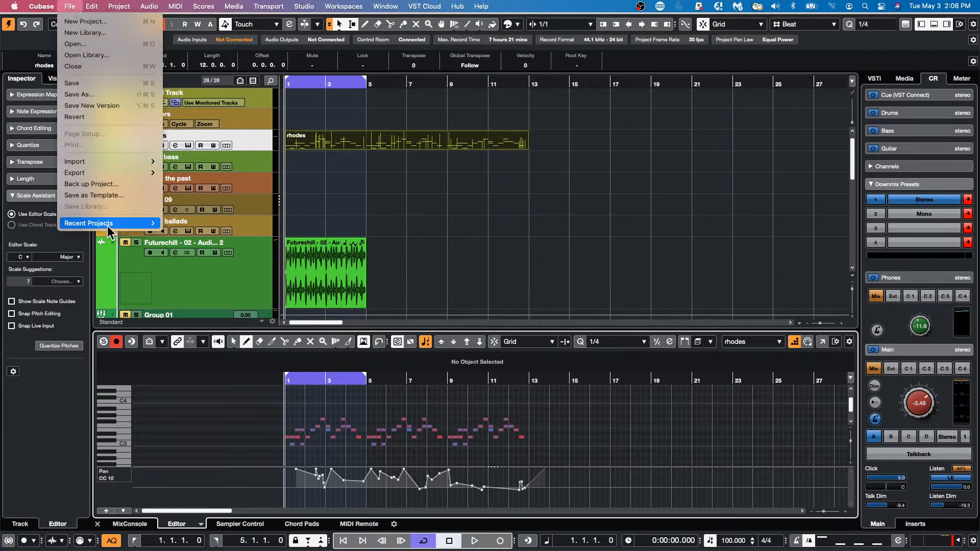
pyautogui.moveTo(113, 224)
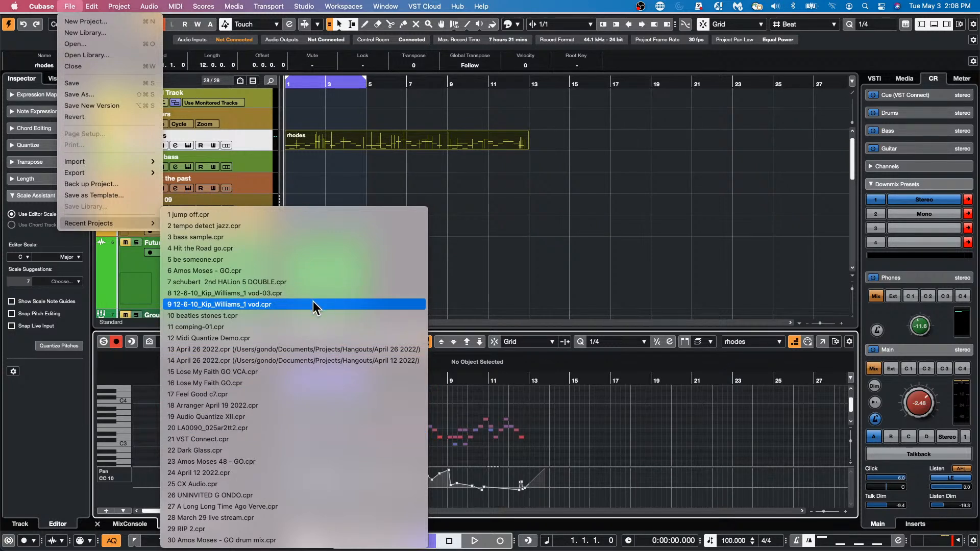
pyautogui.click(249, 214)
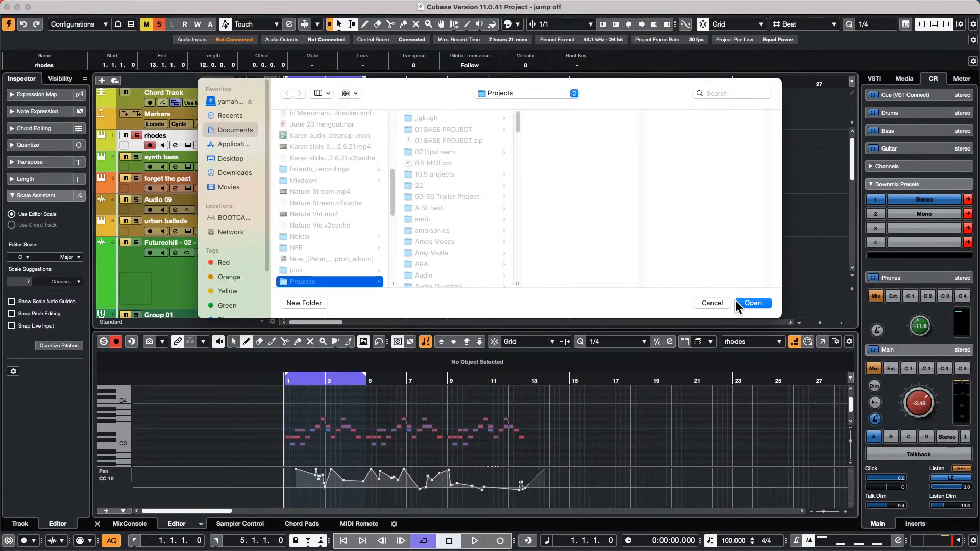
pyautogui.click(737, 303)
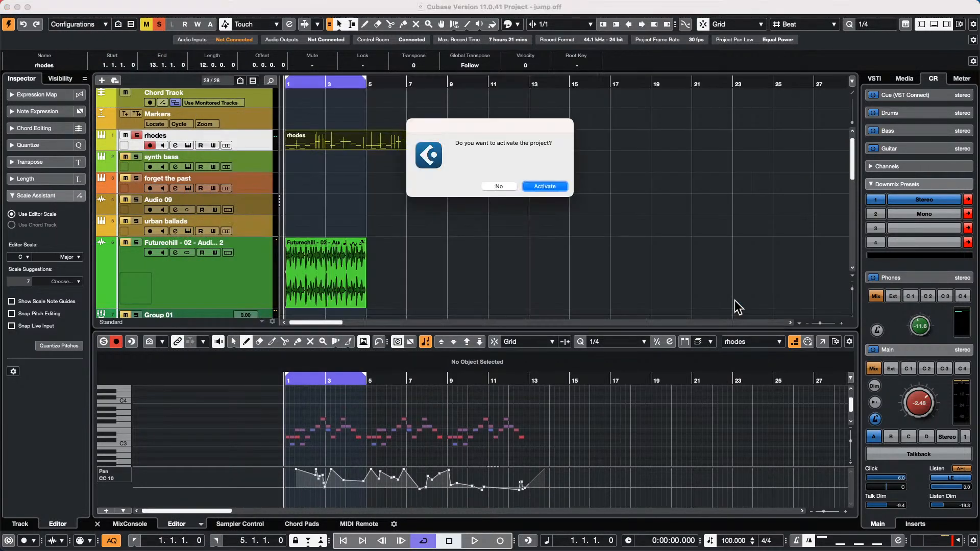
pyautogui.click(559, 186)
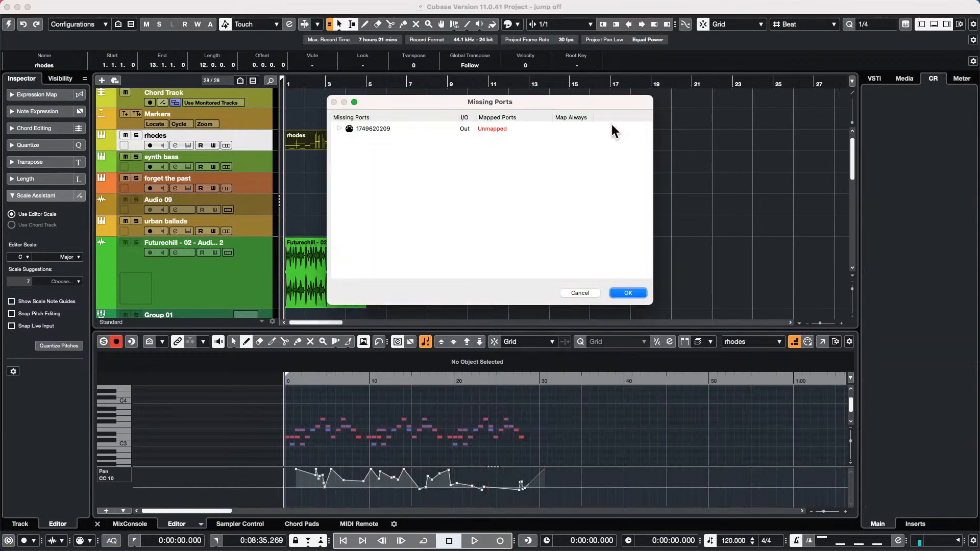
pyautogui.click(639, 295)
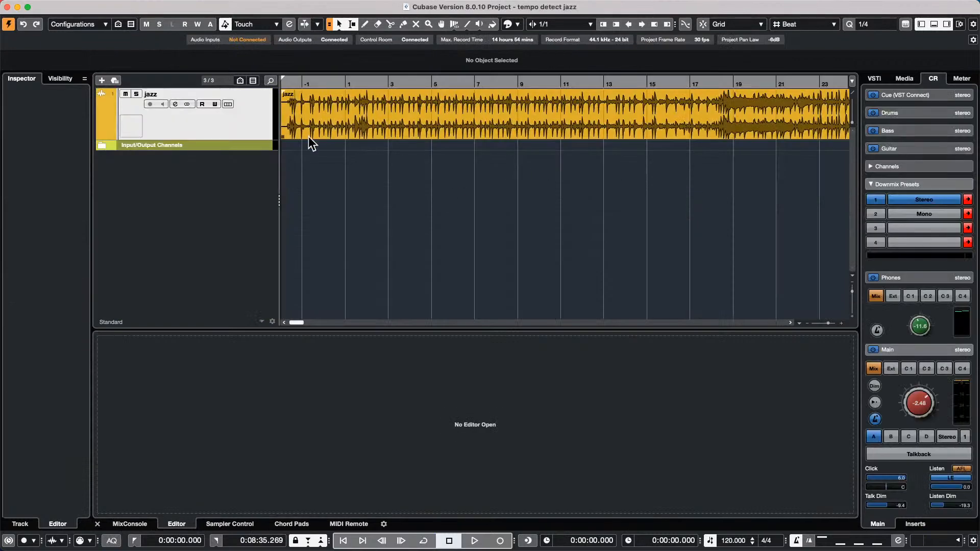
# - Play the whole jazz recording with the Control Room main level lowered to -6.48
pyautogui.moveTo(294, 80); pyautogui.dragTo(273, 48)
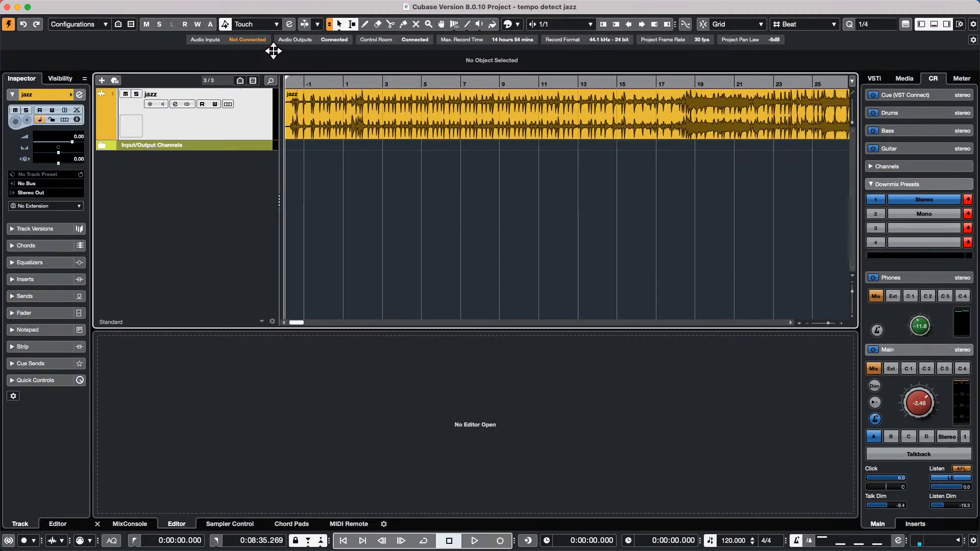
pyautogui.press('space')
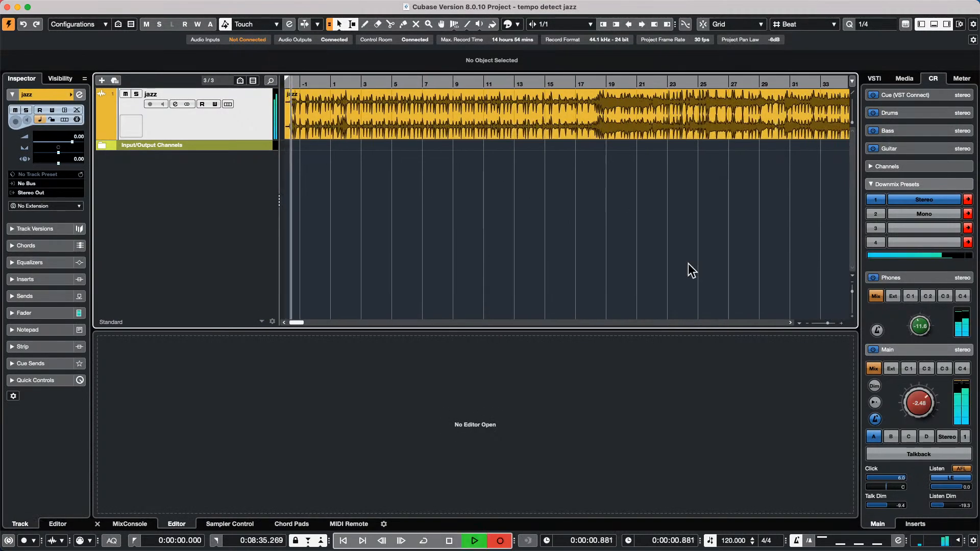
pyautogui.moveTo(910, 404); pyautogui.dragTo(908, 412)
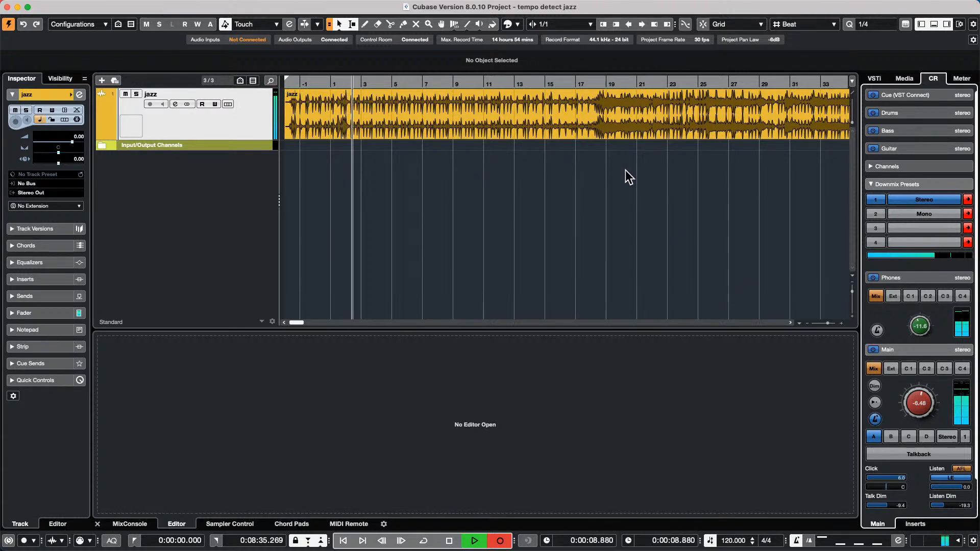
pyautogui.press('space')
# - Select the jazz audio event and bring up the Project menu
pyautogui.click(308, 132)
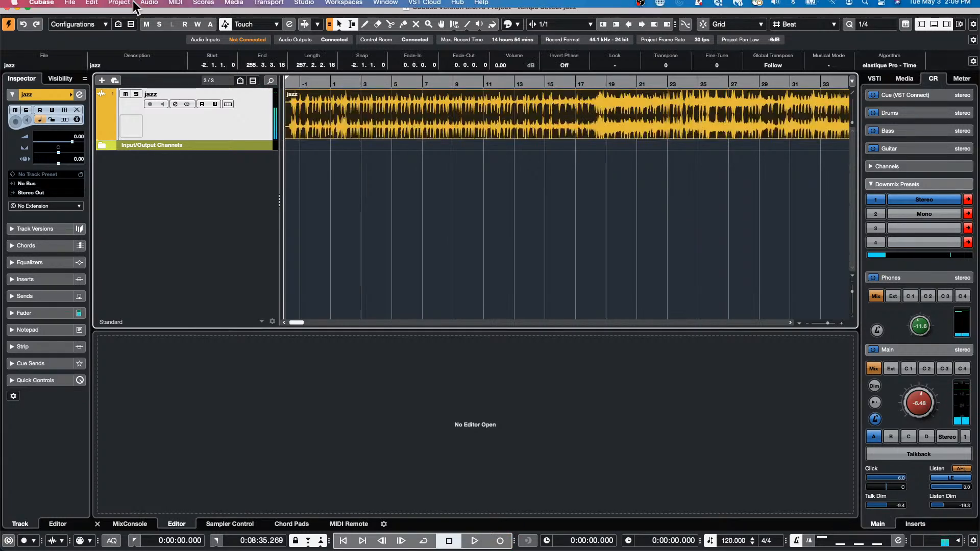
pyautogui.click(89, 7)
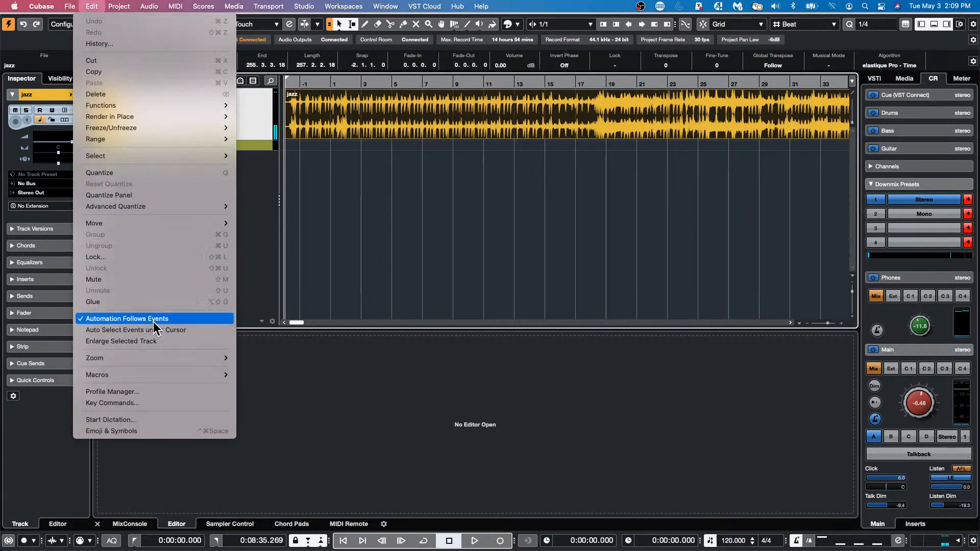
pyautogui.moveTo(119, 6)
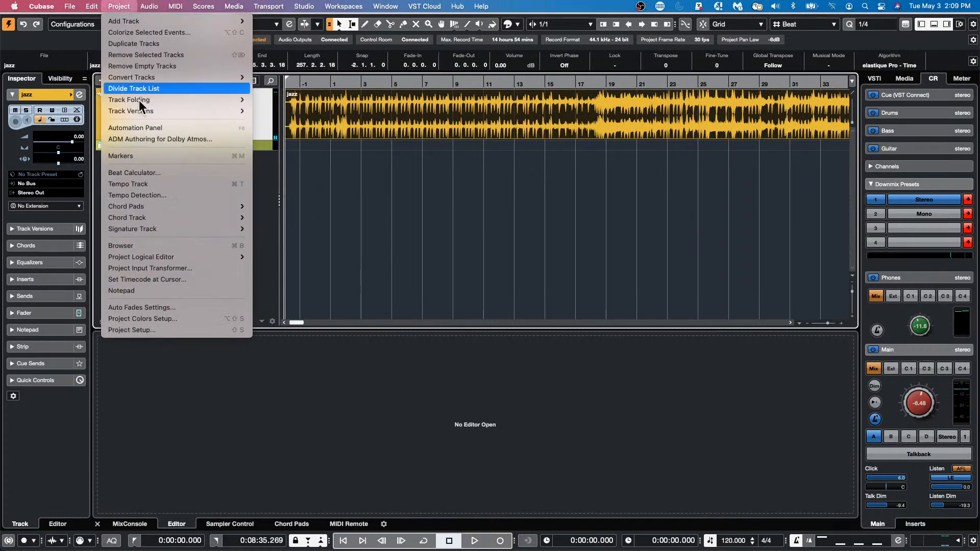
# - Analyze the jazz event's tempo and apply Offbeat Correction while listening back
pyautogui.click(192, 196)
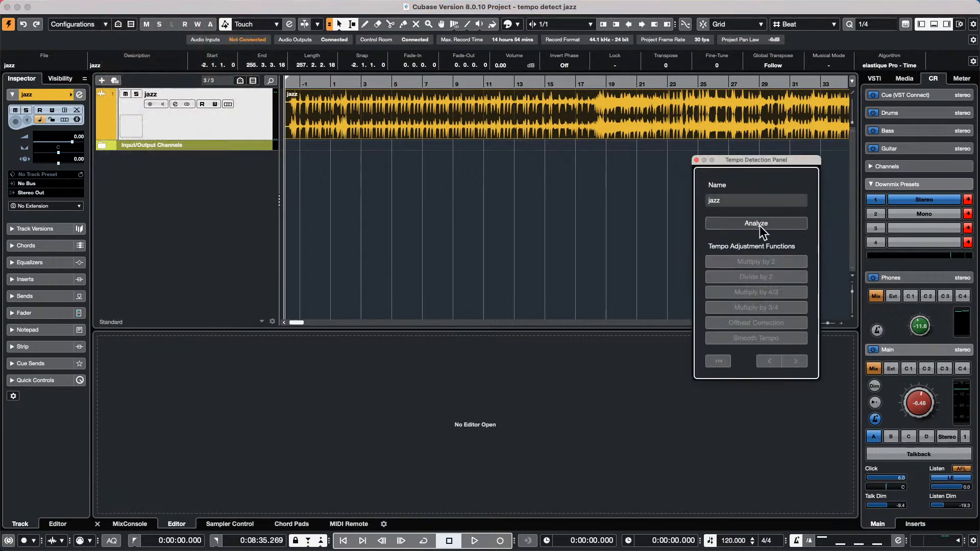
pyautogui.click(759, 226)
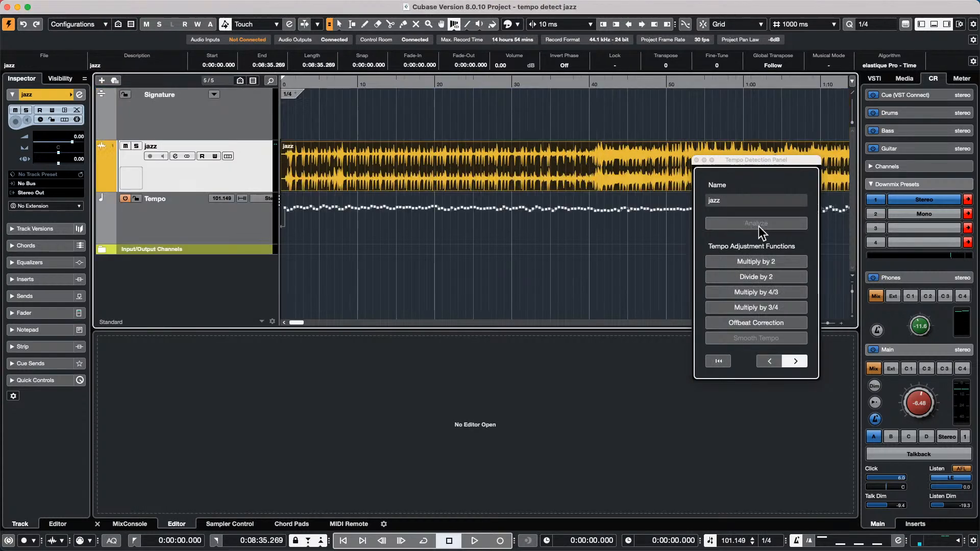
pyautogui.press('space')
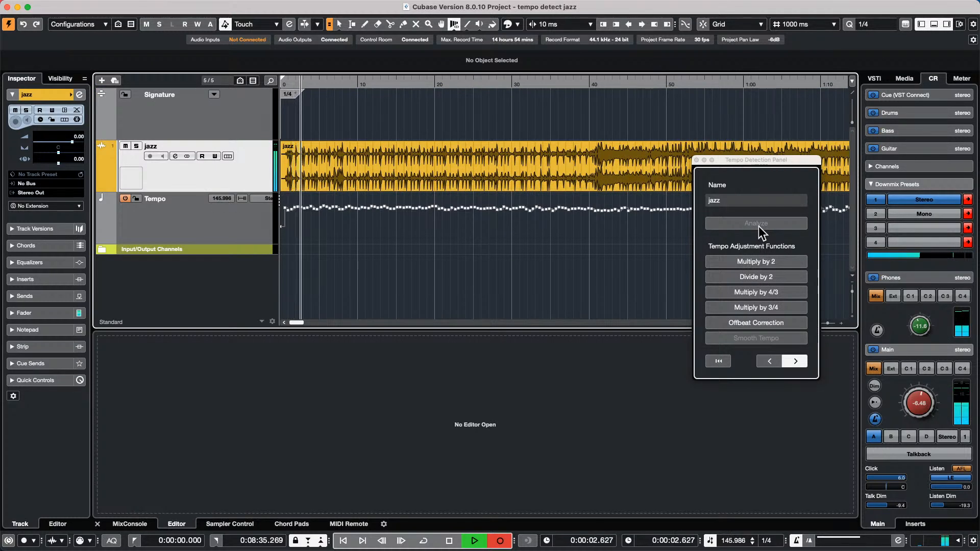
pyautogui.click(767, 320)
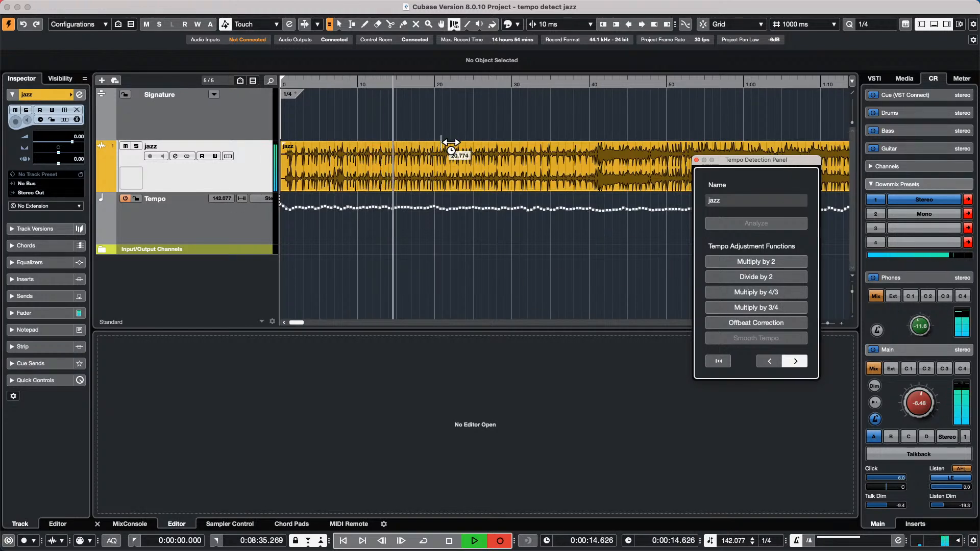
pyautogui.press('space')
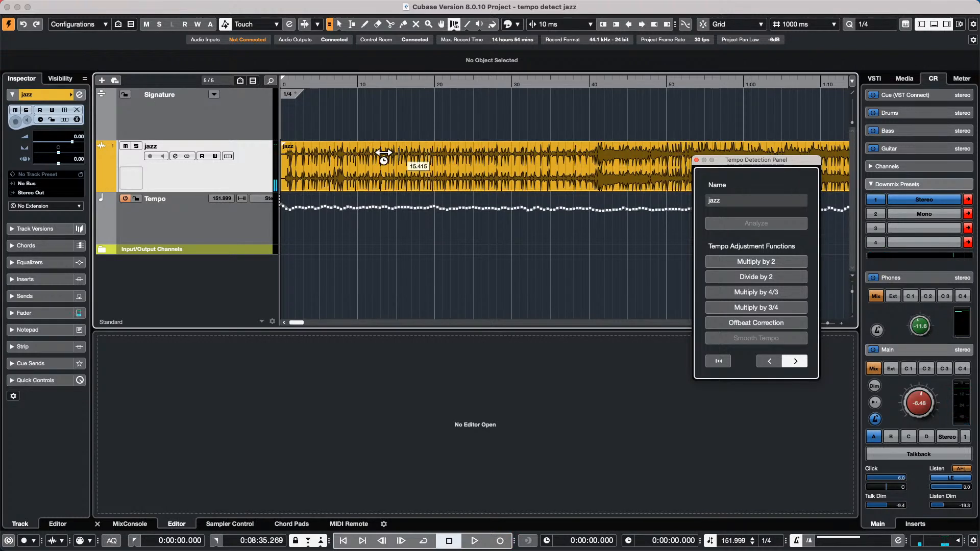
# - Zoom in on the timeline start and pick the Draw tool from the right-click toolbox
pyautogui.click(310, 92)
pyautogui.press('h')
pyautogui.press('h')
pyautogui.press('h')
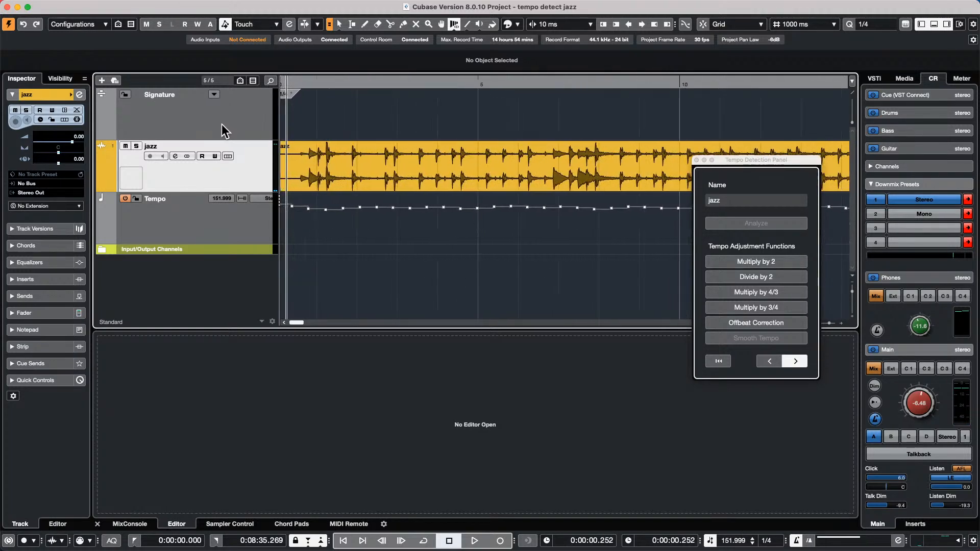
pyautogui.rightClick(352, 115)
pyautogui.click(341, 115)
pyautogui.click(356, 115)
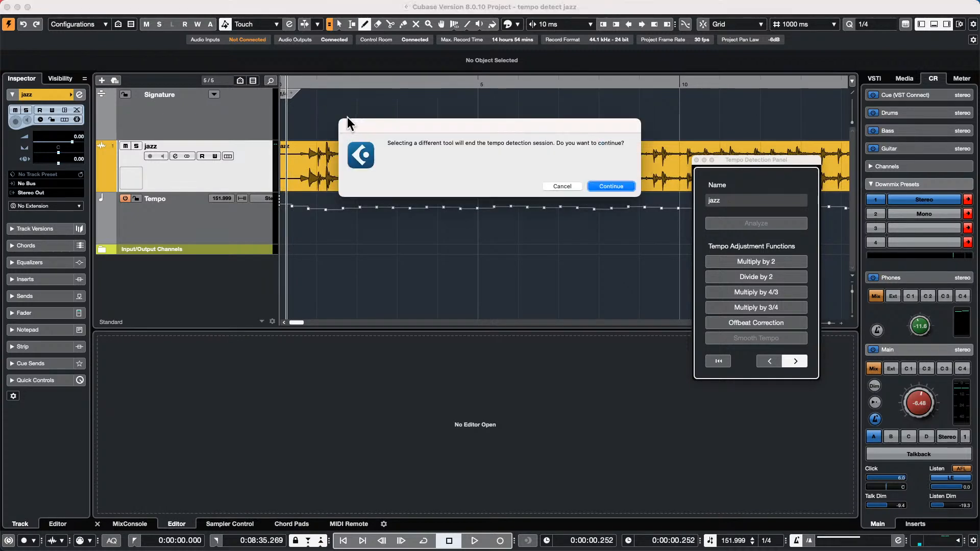
pyautogui.click(612, 183)
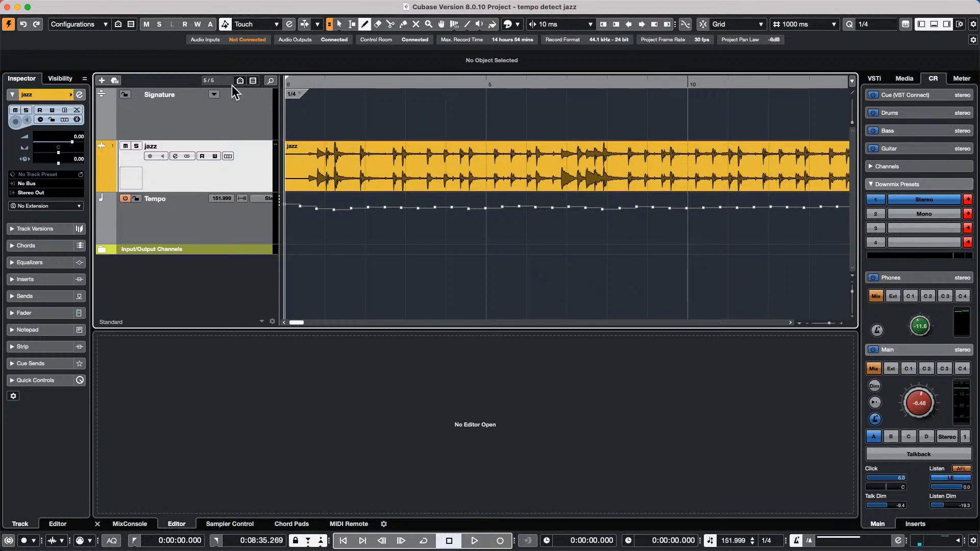
pyautogui.press('space')
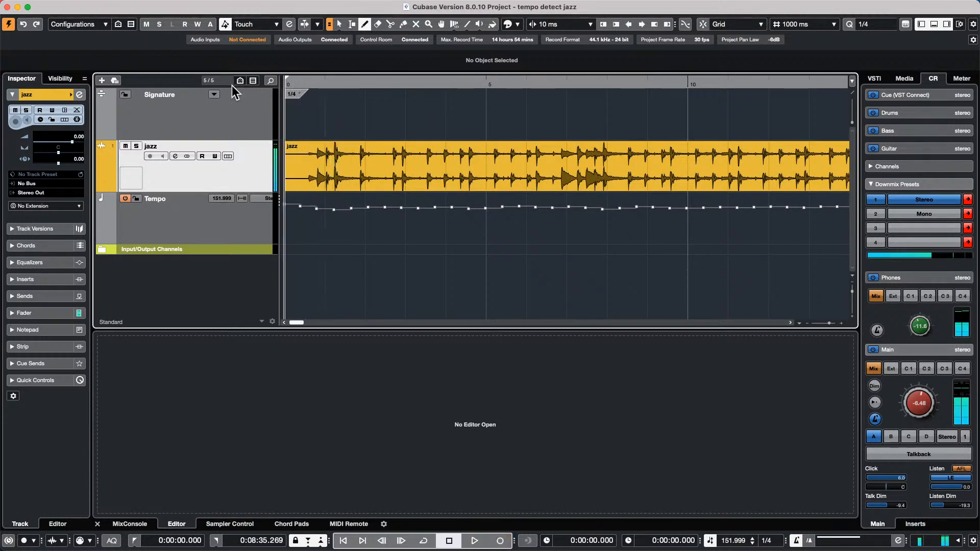
pyautogui.press('space')
pyautogui.rightClick(329, 84)
pyautogui.click(343, 86)
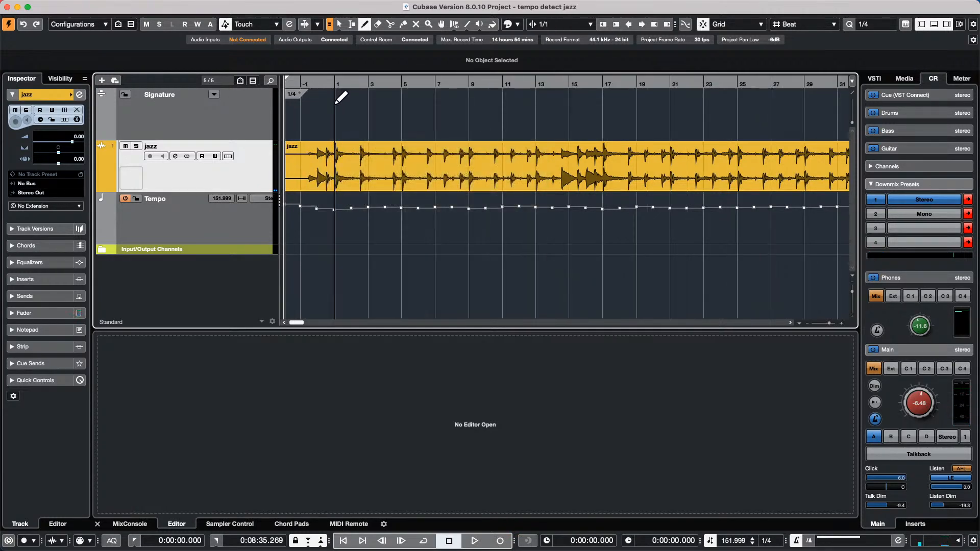
pyautogui.click(345, 98)
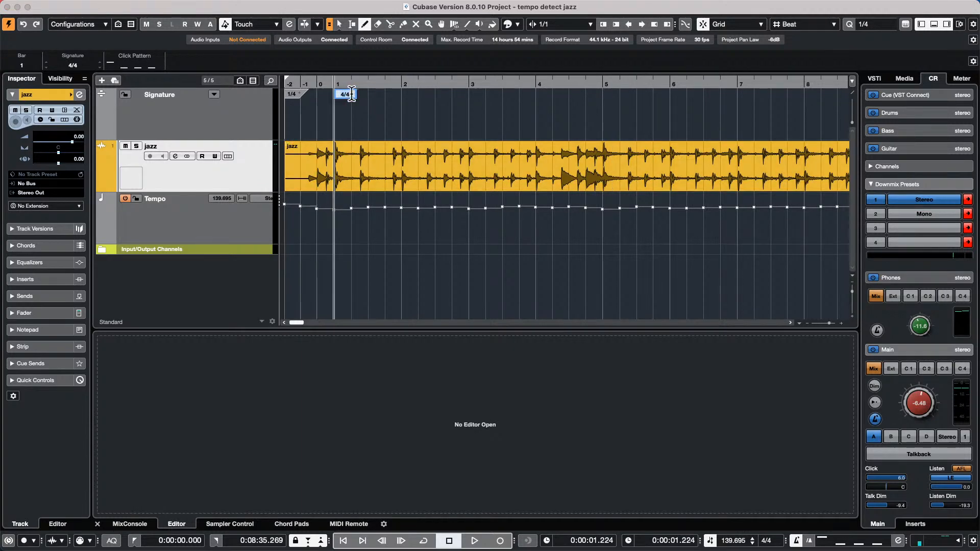
pyautogui.moveTo(363, 83); pyautogui.dragTo(329, 76)
pyautogui.press('space')
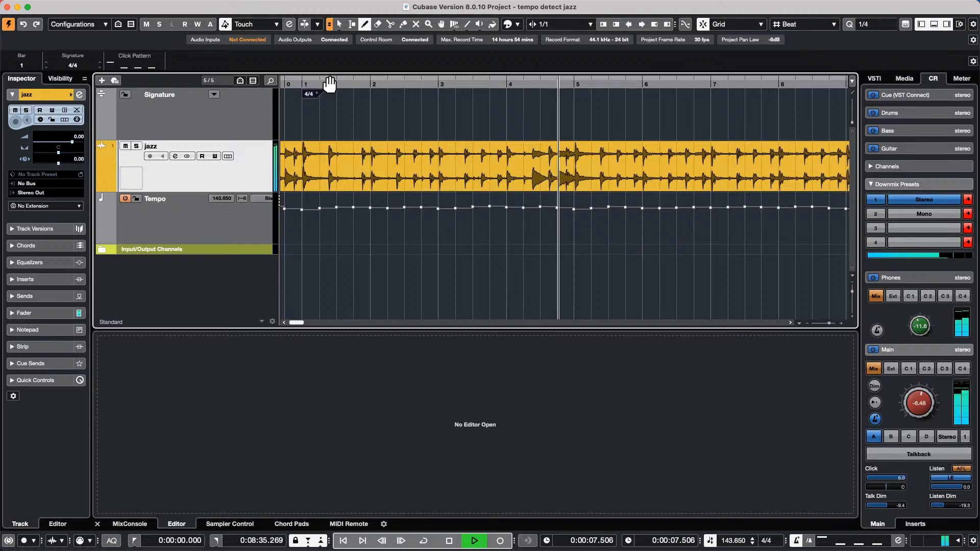
pyautogui.press('space')
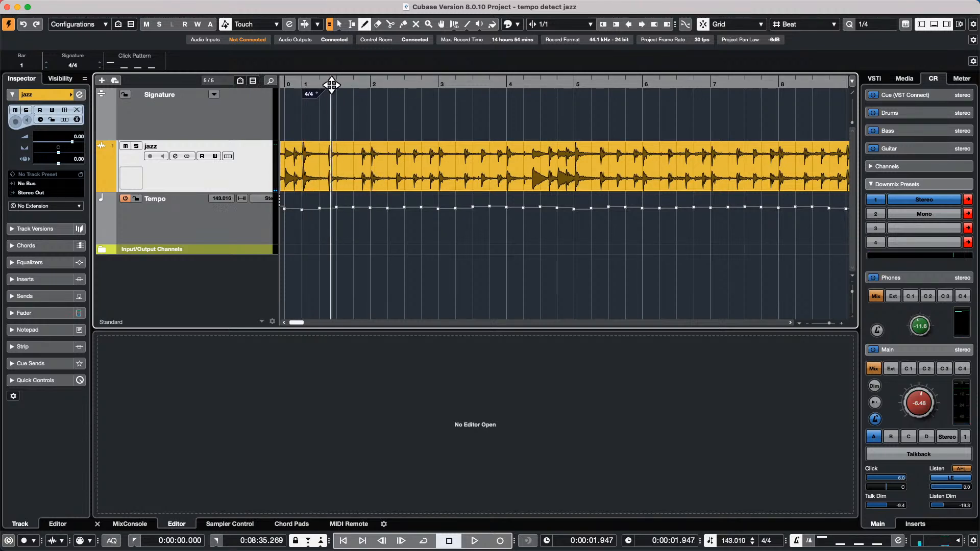
pyautogui.moveTo(333, 85); pyautogui.dragTo(109, 74)
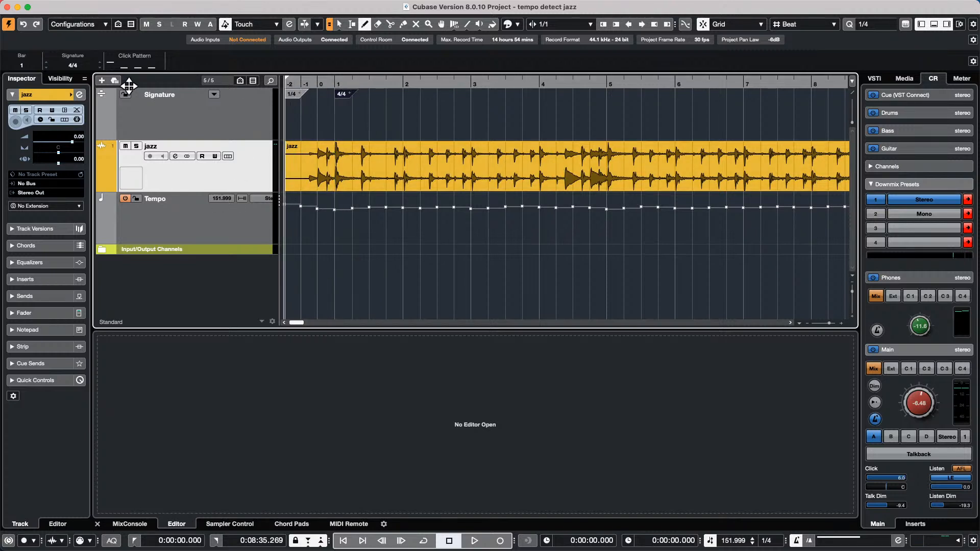
pyautogui.press('space')
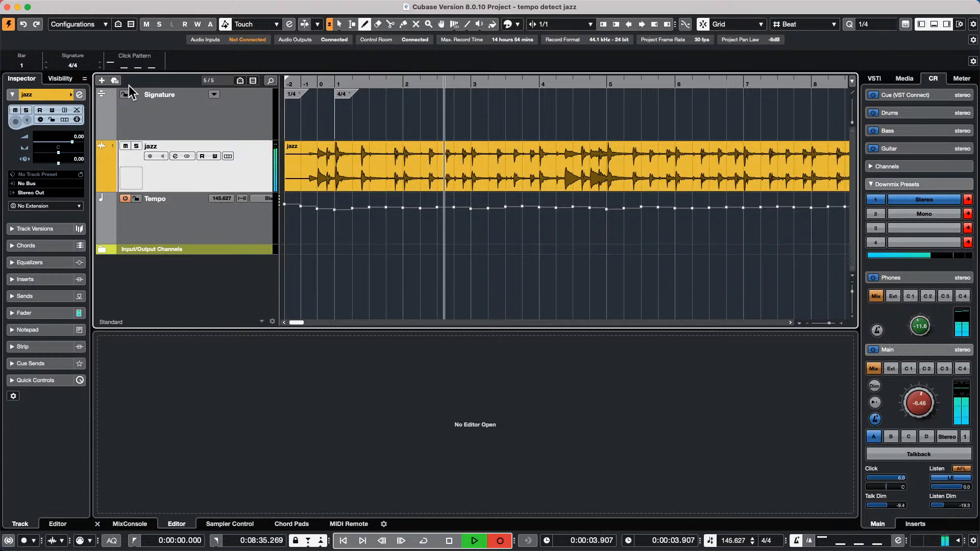
pyautogui.press('space')
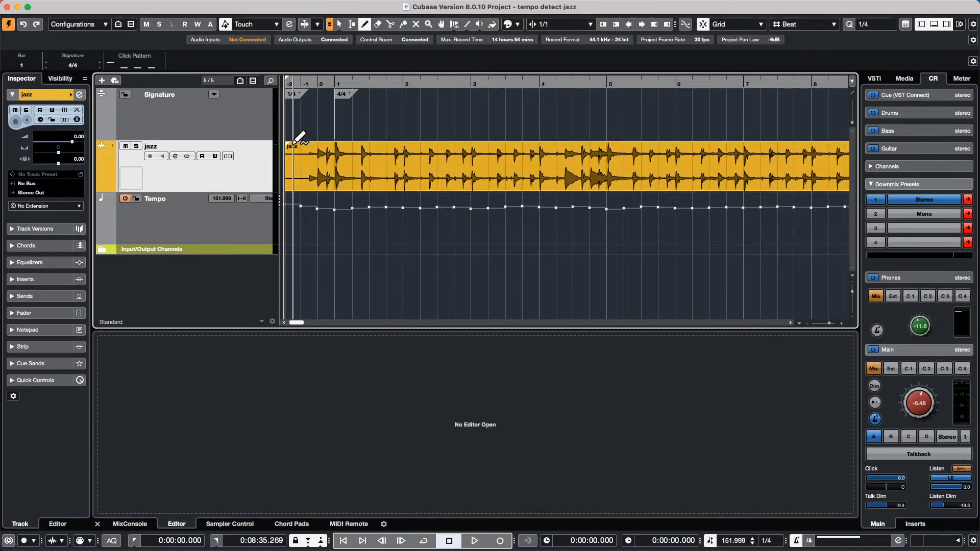
# - Load Hit the Road go.cpr from Recent Projects, activate it, and dismiss missing files and ports warnings
pyautogui.click(360, 77)
pyautogui.moveTo(360, 74); pyautogui.dragTo(361, 41)
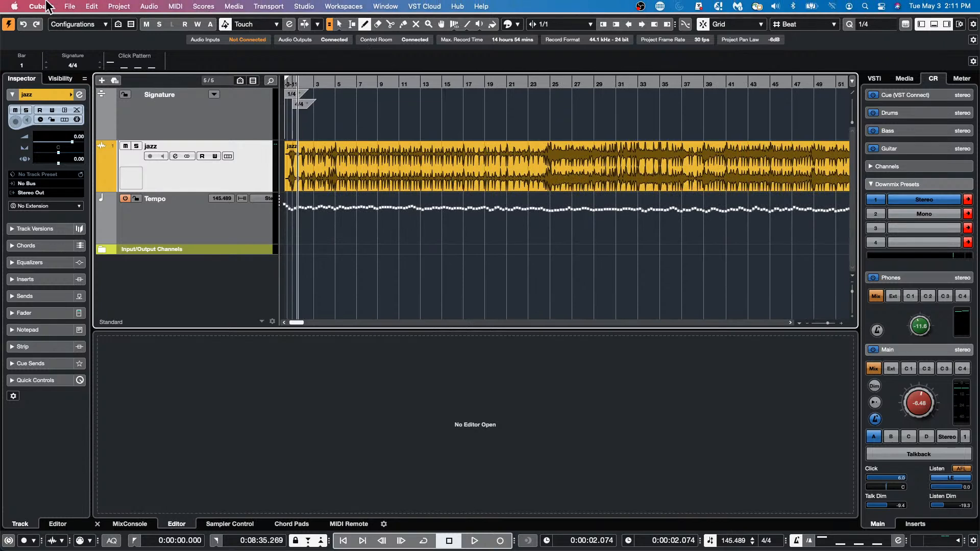
pyautogui.click(70, 6)
pyautogui.moveTo(87, 224)
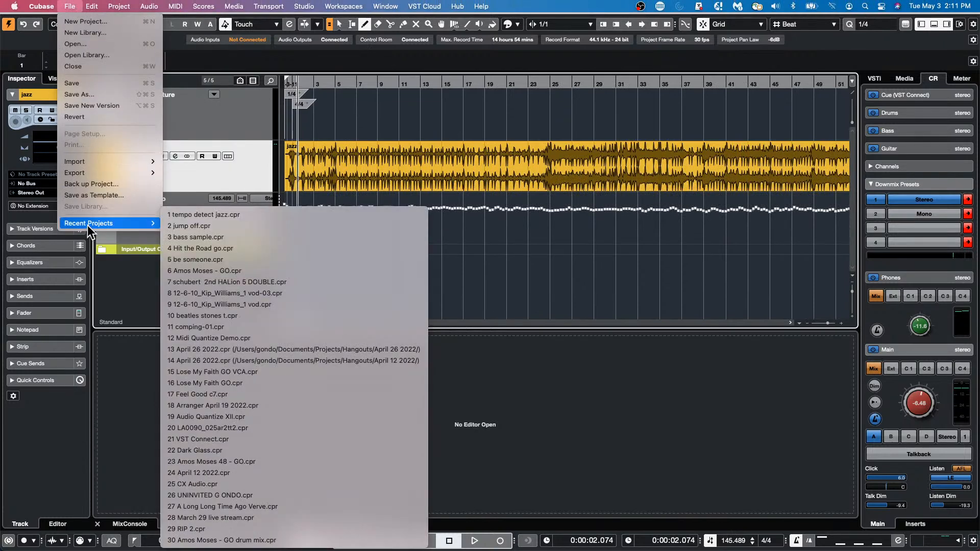
pyautogui.click(322, 249)
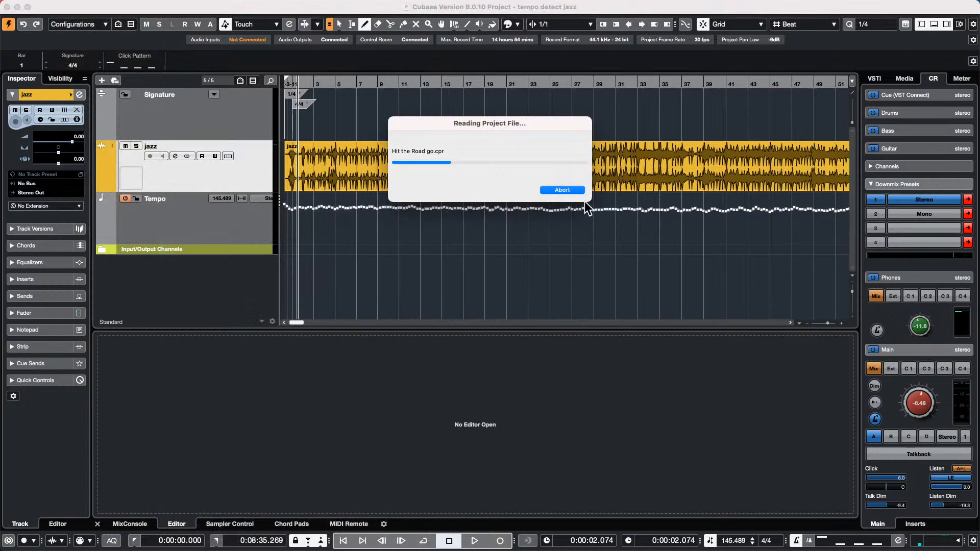
pyautogui.click(553, 186)
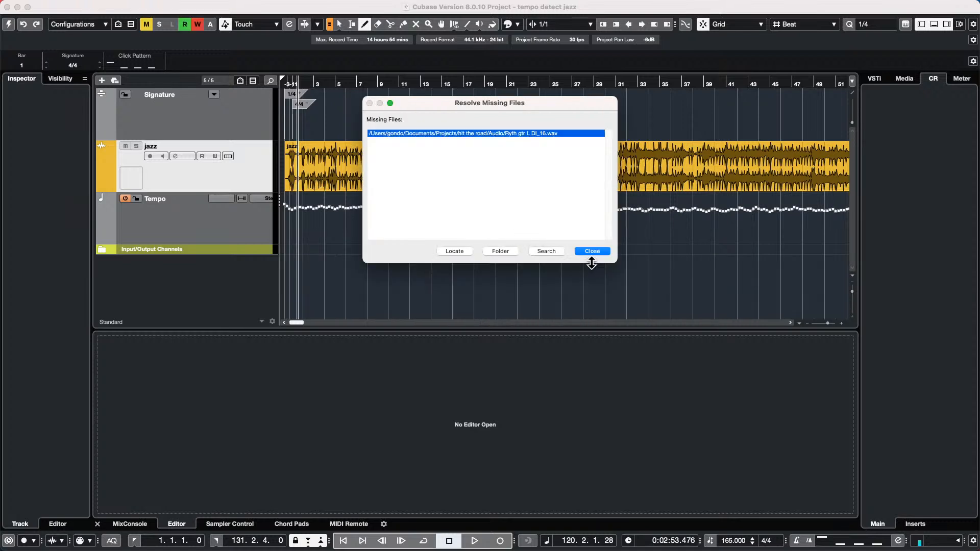
pyautogui.click(593, 251)
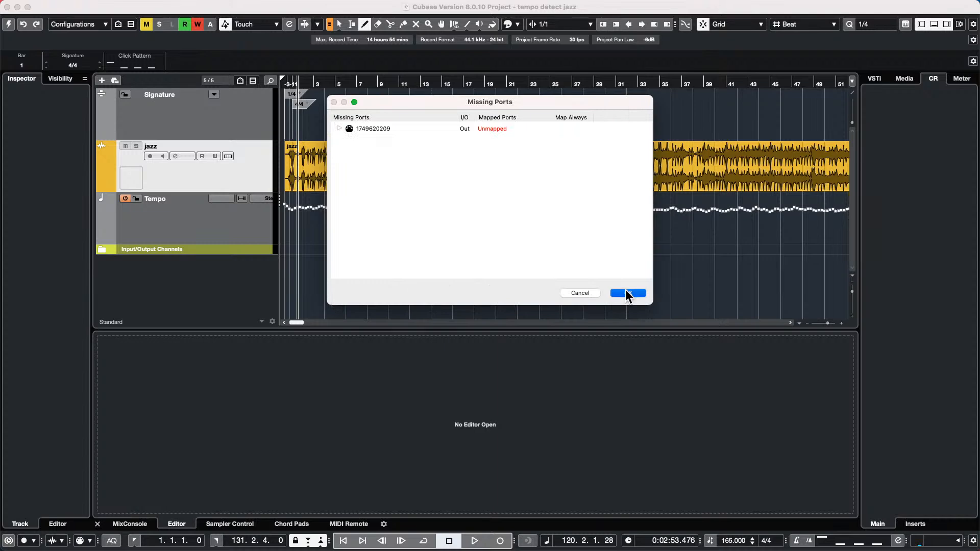
pyautogui.click(625, 291)
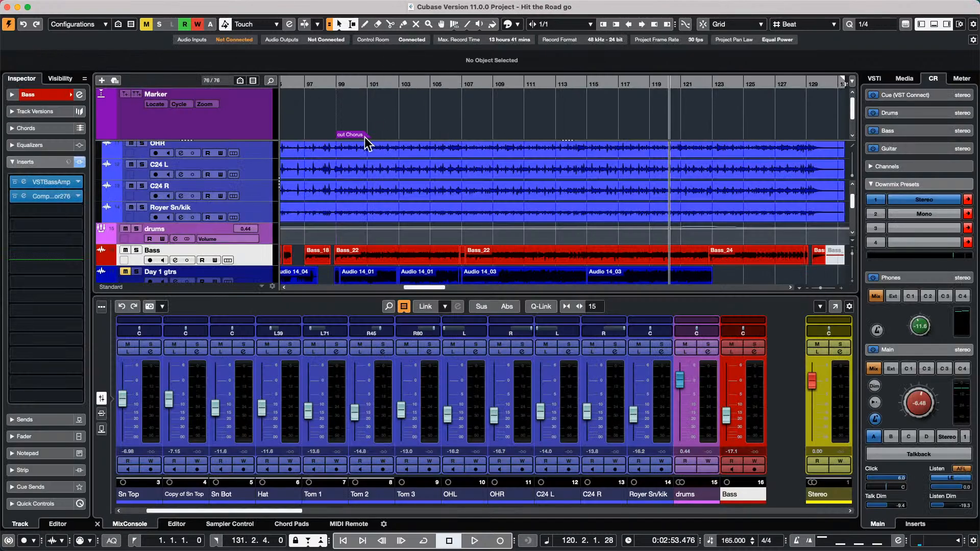
# - Solo Hk Vox while playing from bar 104, then range-select about bars 104.3 to 105.2
pyautogui.scroll(-3, 417, 134)
pyautogui.scroll(-8, 418, 148)
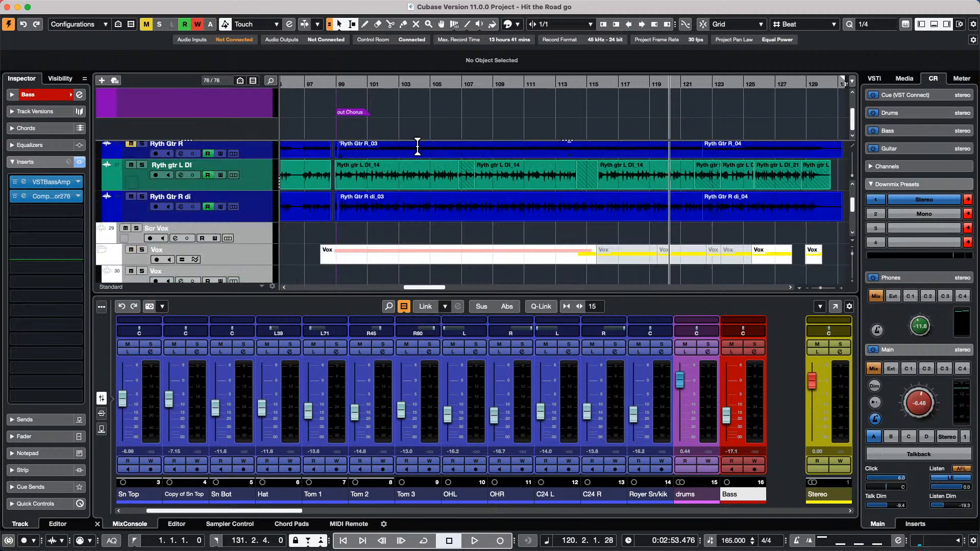
pyautogui.scroll(-5, 419, 152)
pyautogui.scroll(3, 422, 152)
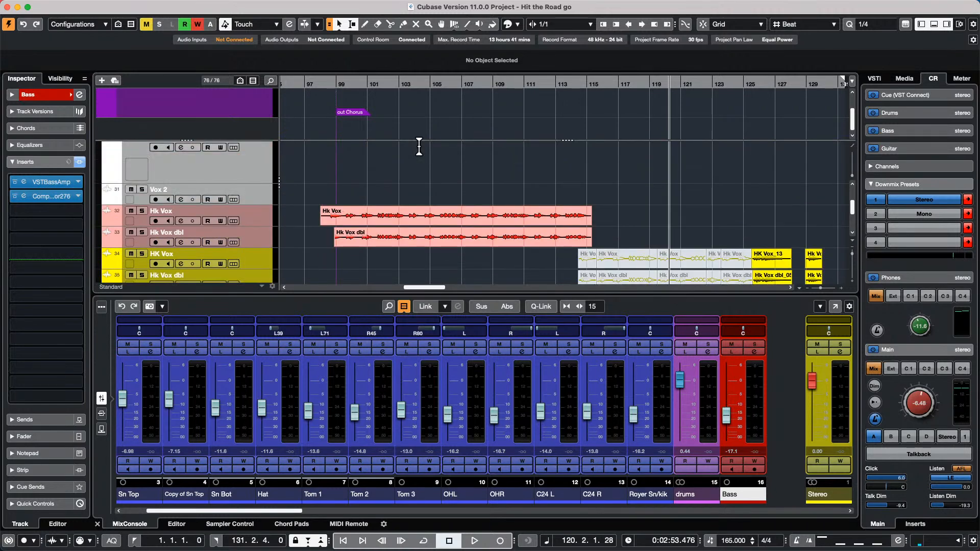
pyautogui.moveTo(426, 83); pyautogui.dragTo(414, 48)
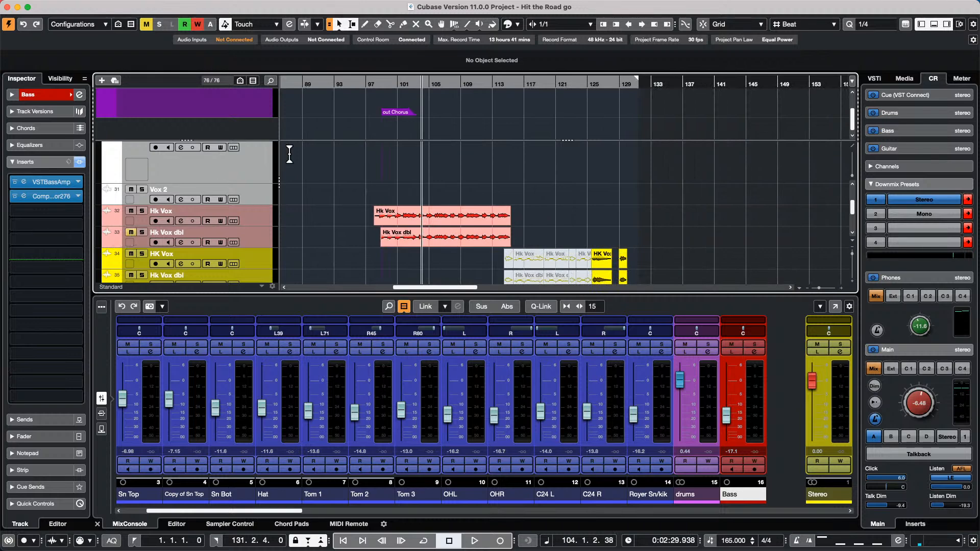
pyautogui.press('space')
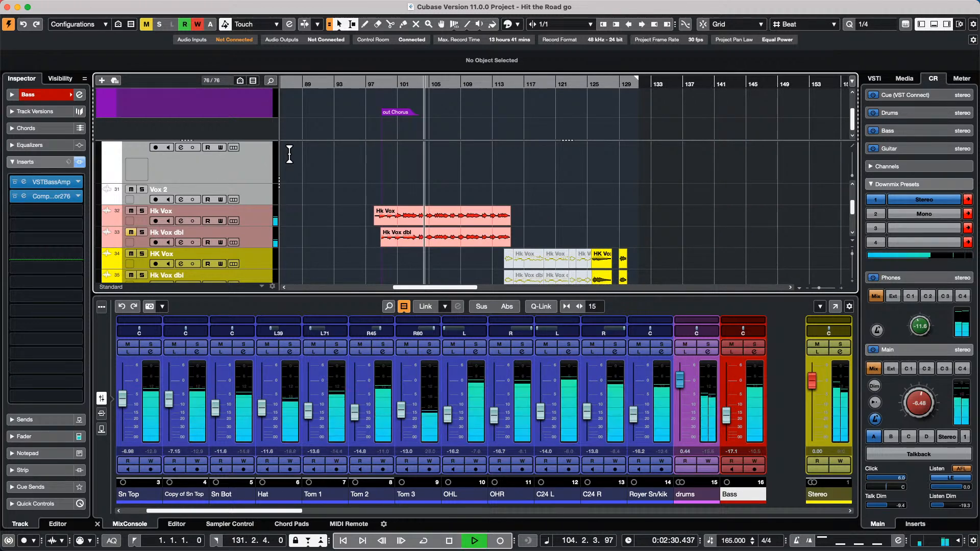
pyautogui.click(142, 211)
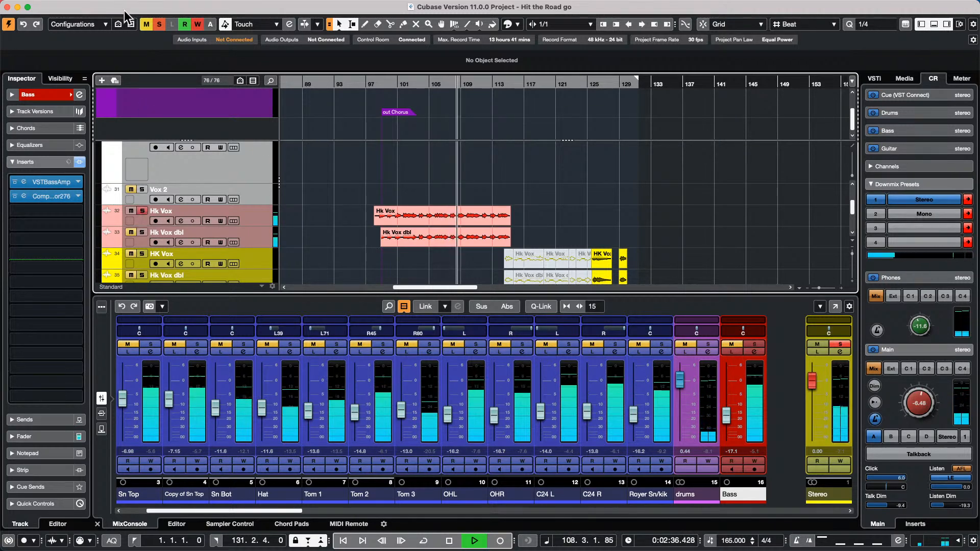
pyautogui.press('space')
pyautogui.moveTo(432, 83); pyautogui.dragTo(436, 104)
pyautogui.moveTo(425, 214); pyautogui.dragTo(451, 213)
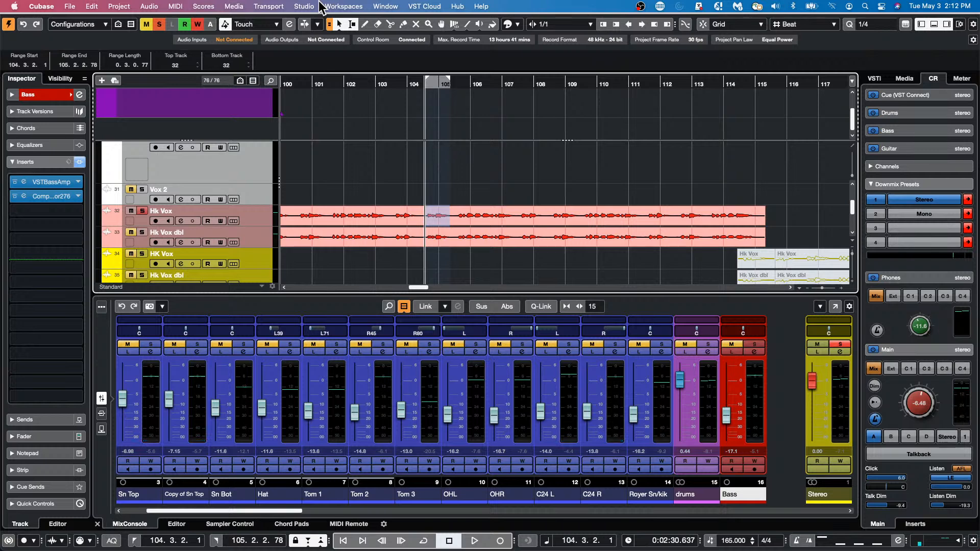
# - Apply a ModMachine delay at 1/4 to the Hk Vox range starting at 104.2.4.86
pyautogui.press('F8')
pyautogui.press('F8')
pyautogui.press('F7')
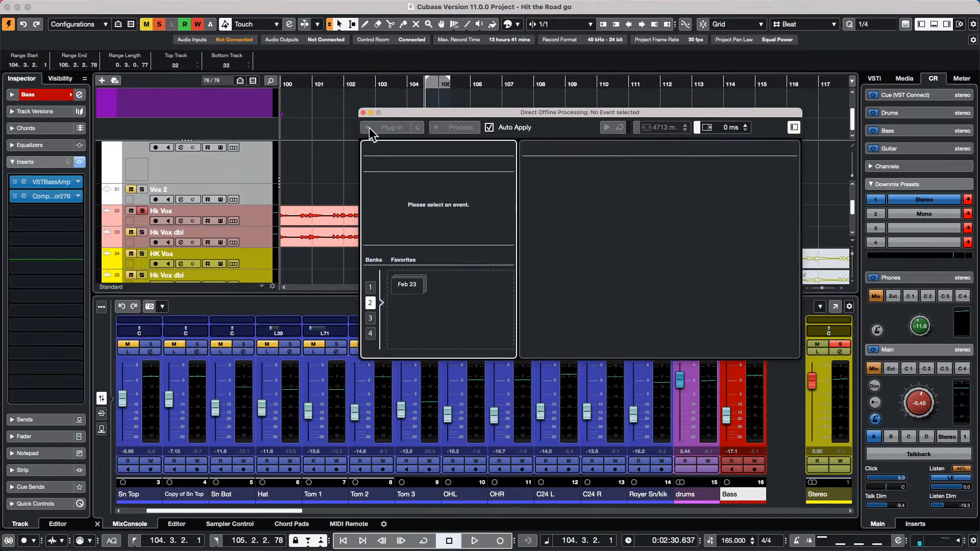
pyautogui.moveTo(454, 111); pyautogui.dragTo(572, 113)
pyautogui.click(423, 209)
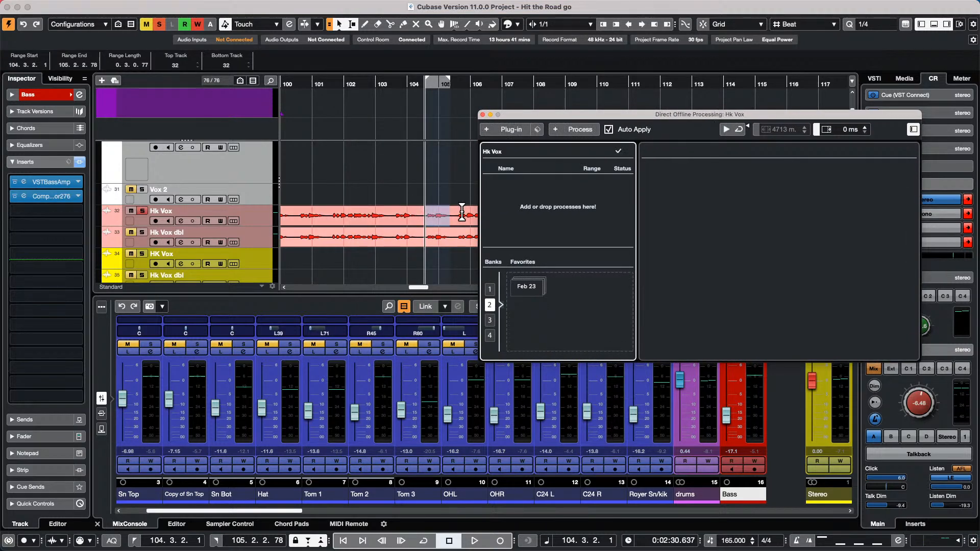
pyautogui.moveTo(452, 212); pyautogui.dragTo(423, 212)
pyautogui.click(516, 130)
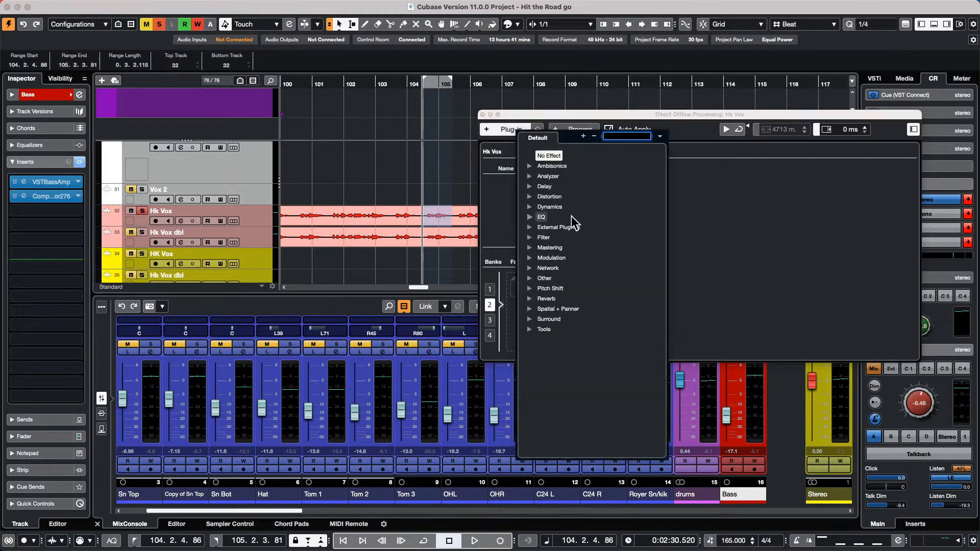
pyautogui.click(532, 187)
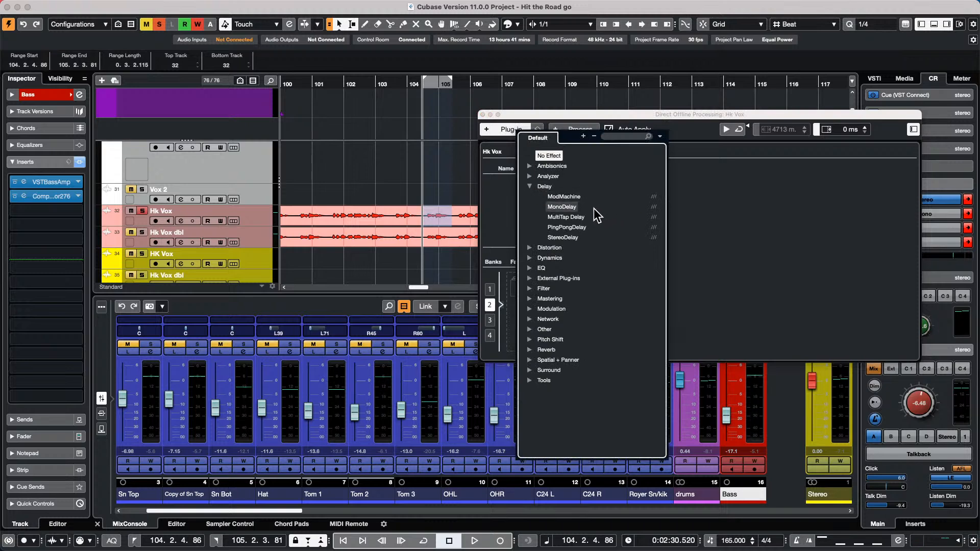
pyautogui.click(563, 197)
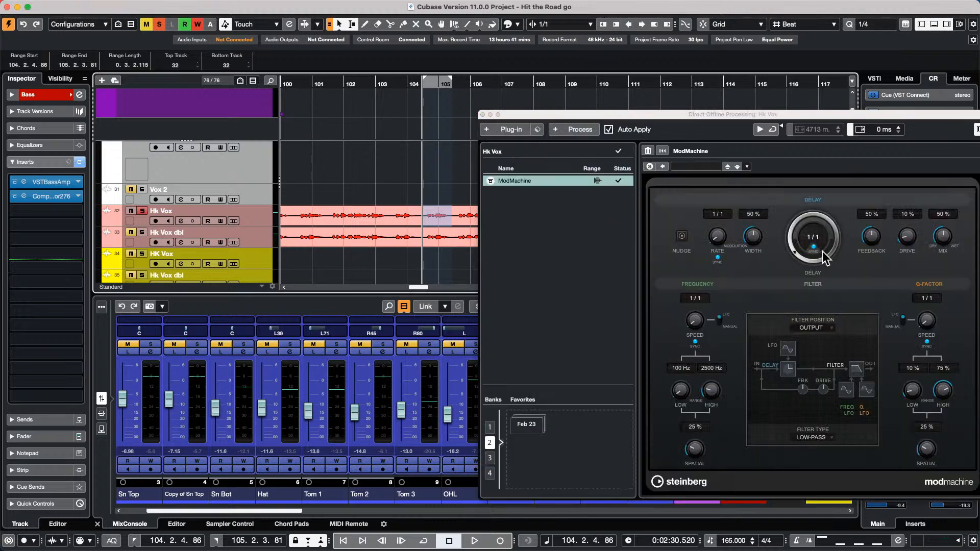
pyautogui.moveTo(794, 259); pyautogui.dragTo(794, 254)
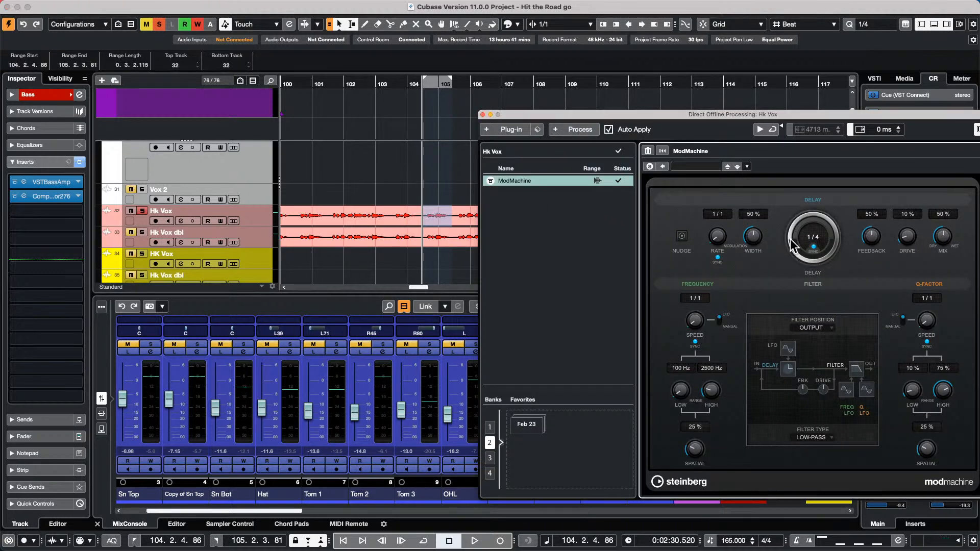
# - Play from bar 101 to hear the delayed Hk Vox phrase
pyautogui.click(480, 88)
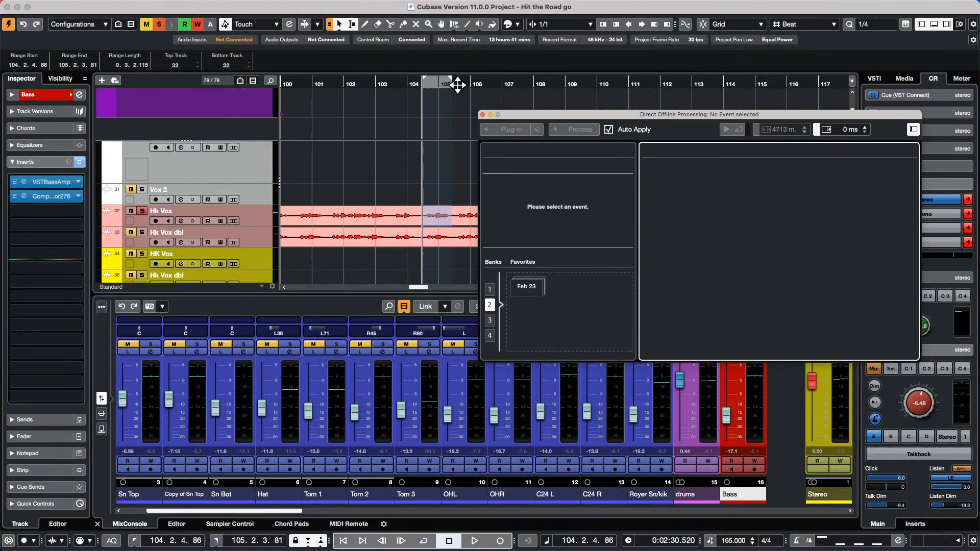
pyautogui.click(326, 86)
pyautogui.press('space')
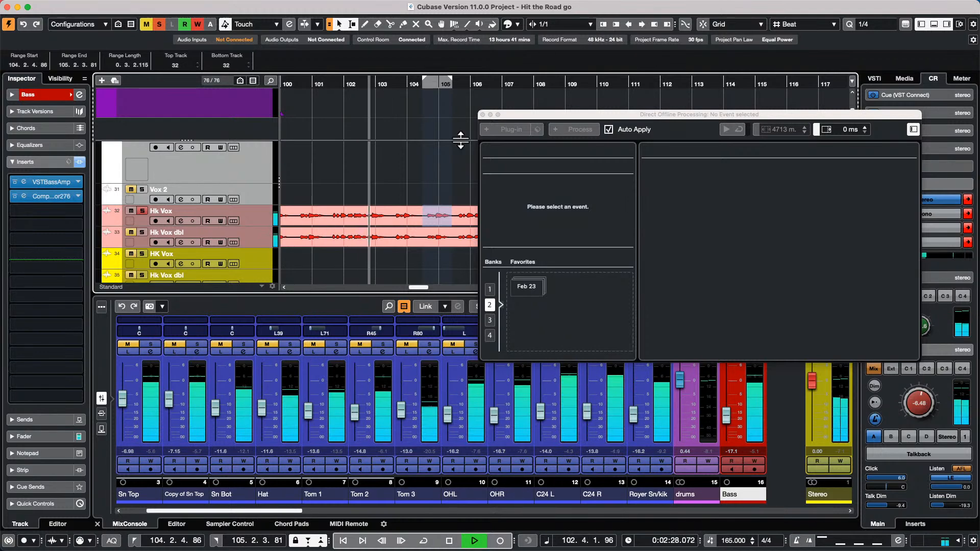
pyautogui.click(438, 217)
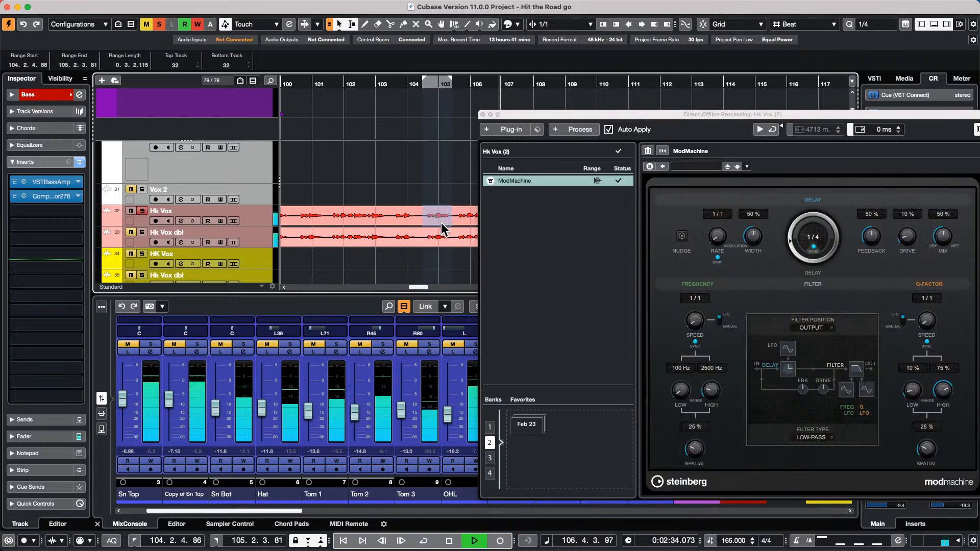
pyautogui.press('space')
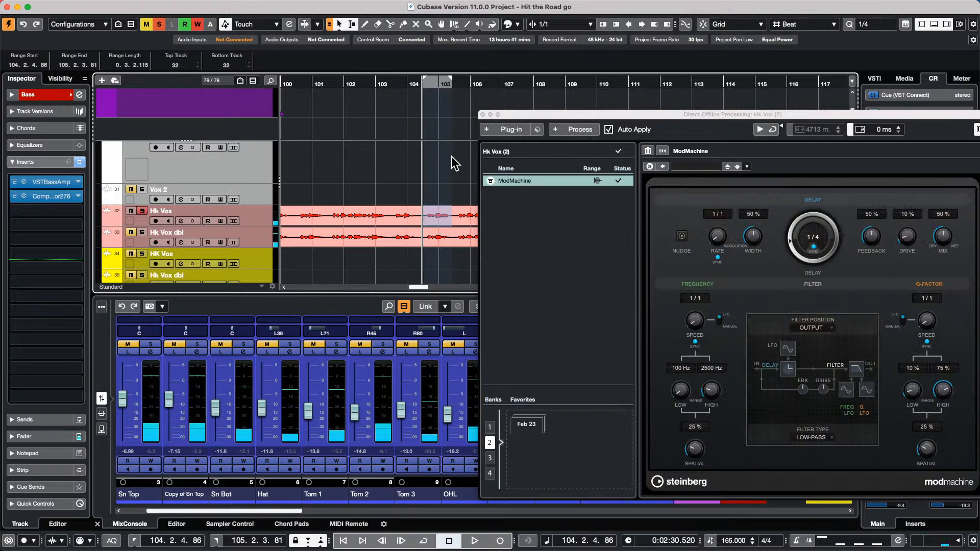
# - Delete the ModMachine entry from Hk Vox's Direct Offline Processing list
pyautogui.click(554, 186)
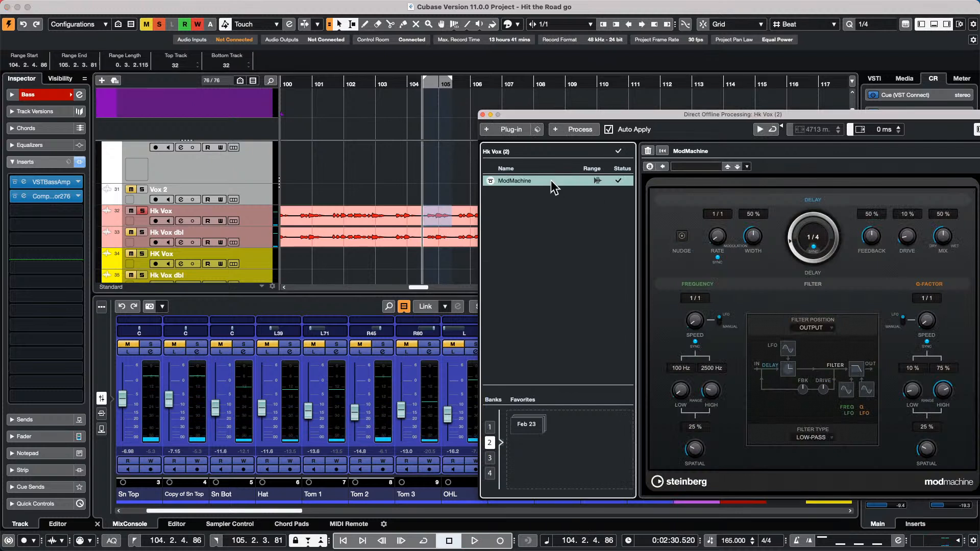
pyautogui.rightClick(552, 181)
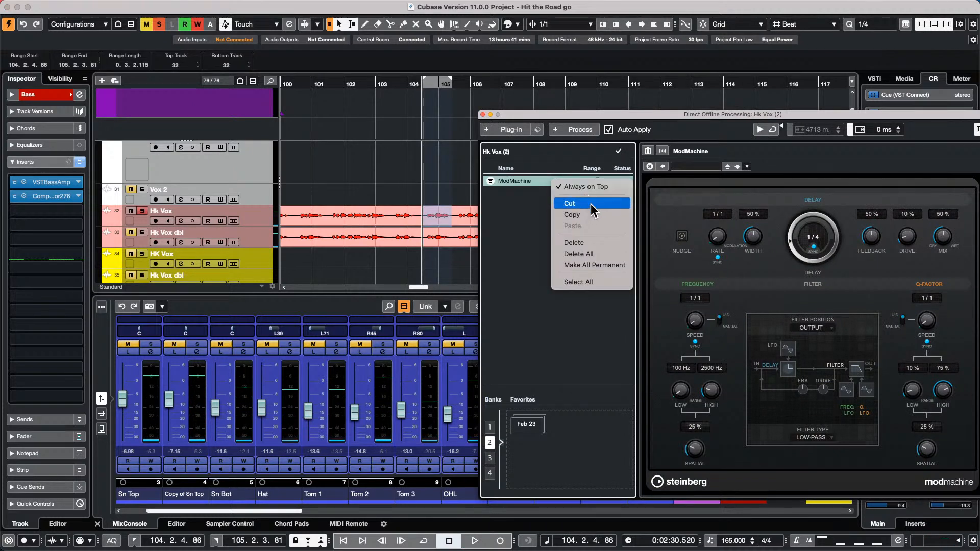
pyautogui.click(591, 244)
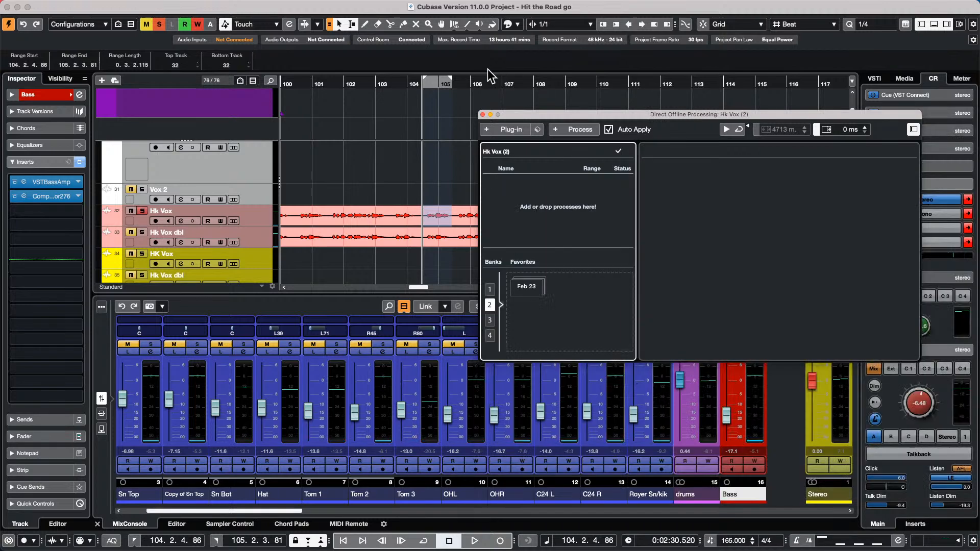
pyautogui.moveTo(412, 84); pyautogui.dragTo(396, 30)
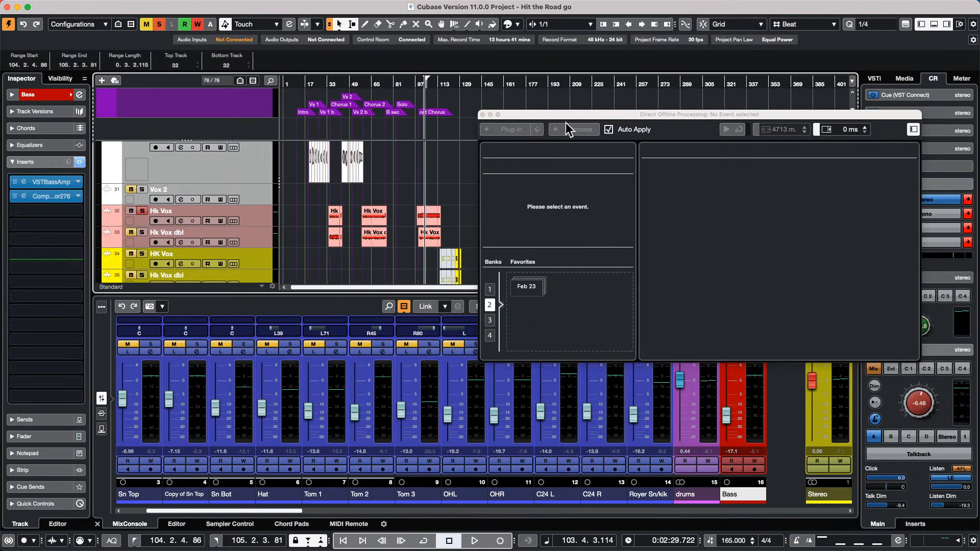
# - Scroll down to the Solo Gtr tracks and play the Solo Gtr_09 solo from near bar 83
pyautogui.moveTo(515, 114); pyautogui.dragTo(715, 181)
pyautogui.scroll(-8, 524, 183)
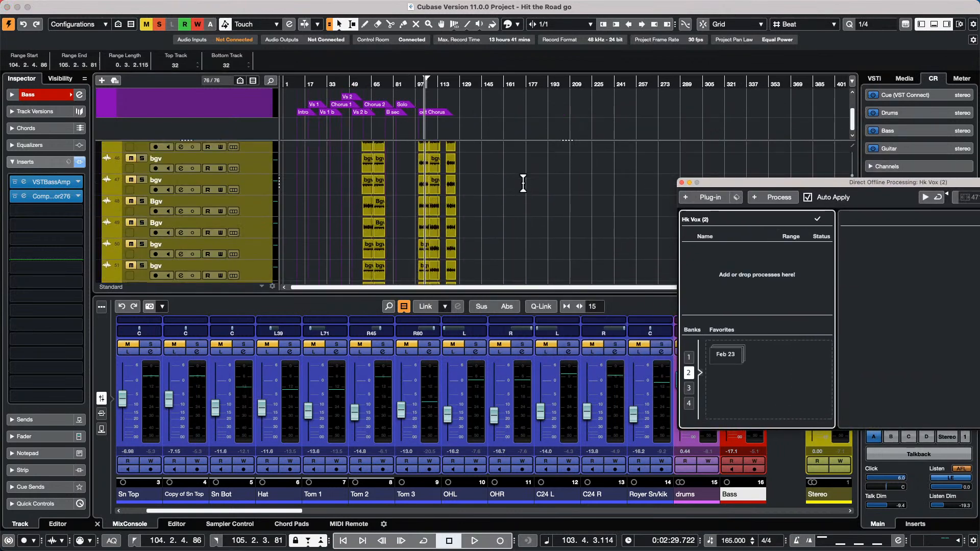
pyautogui.scroll(-10, 523, 182)
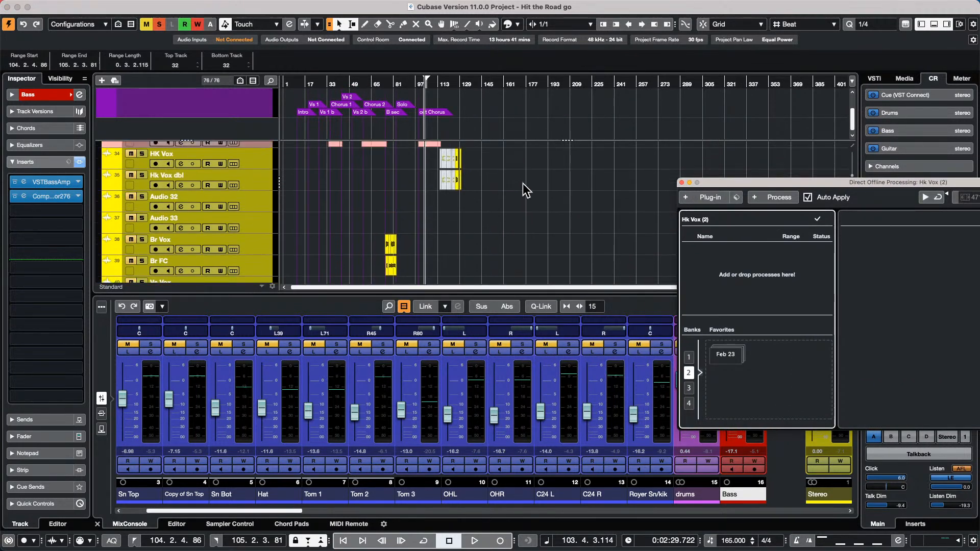
pyautogui.scroll(-15, 522, 183)
pyautogui.scroll(10, 525, 185)
pyautogui.scroll(-3, 527, 188)
pyautogui.click(526, 190)
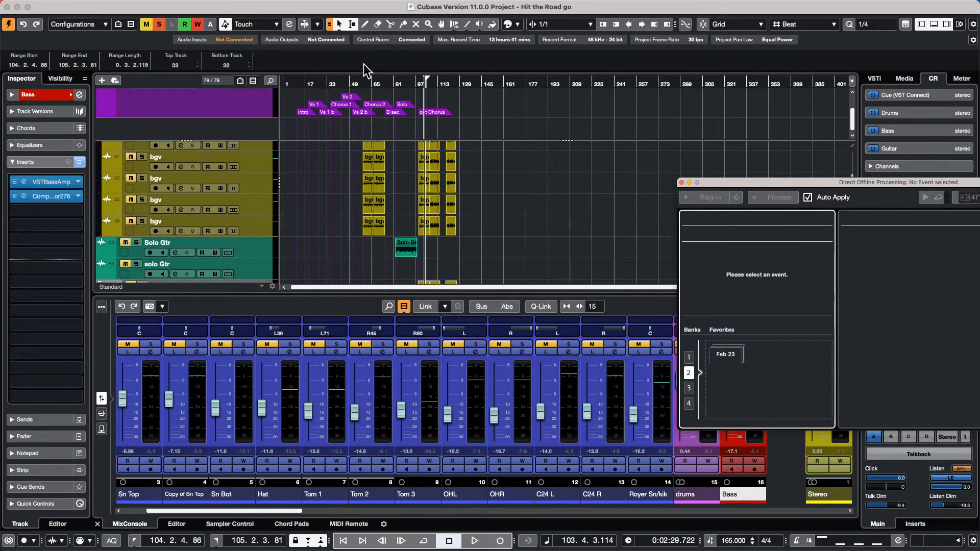
pyautogui.moveTo(413, 84); pyautogui.dragTo(388, 104)
pyautogui.click(326, 83)
pyautogui.press('space')
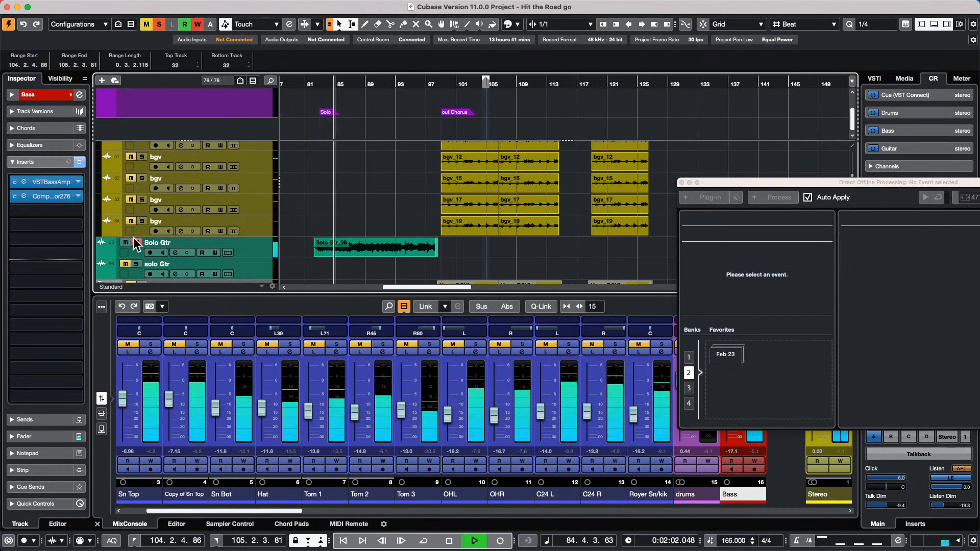
pyautogui.click(365, 146)
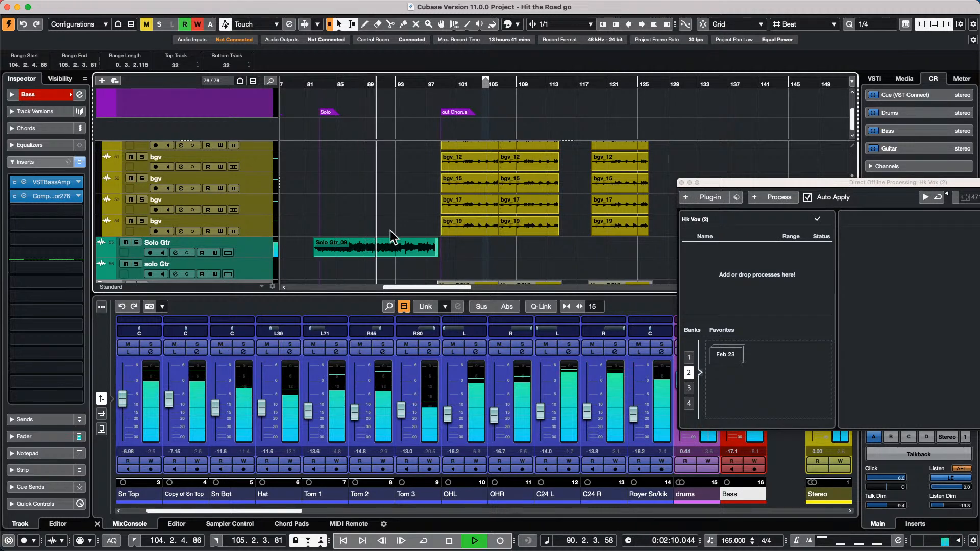
pyautogui.press('space')
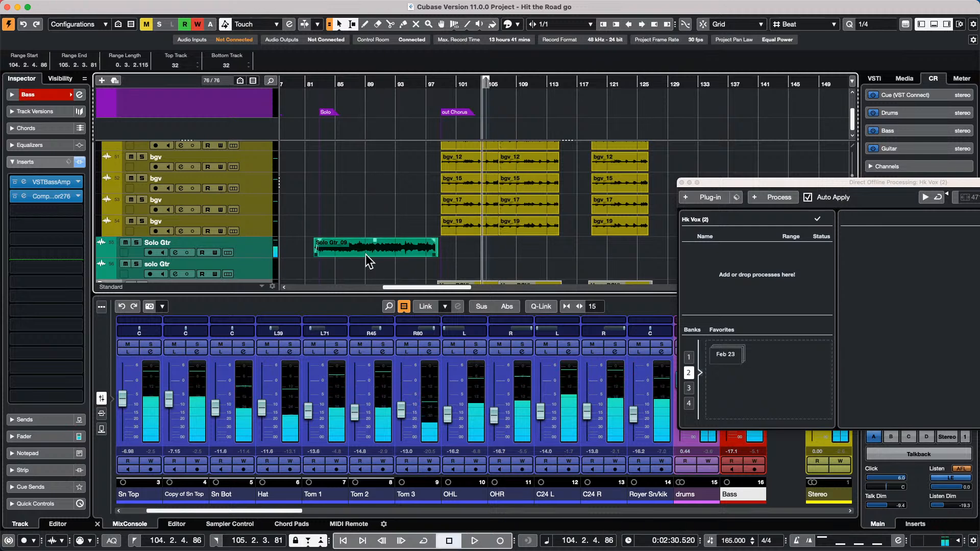
# - Apply the Modulation > Flanger offline process to bars 90–92 of Solo Gtr_09
pyautogui.moveTo(373, 245); pyautogui.dragTo(395, 247)
pyautogui.click(719, 199)
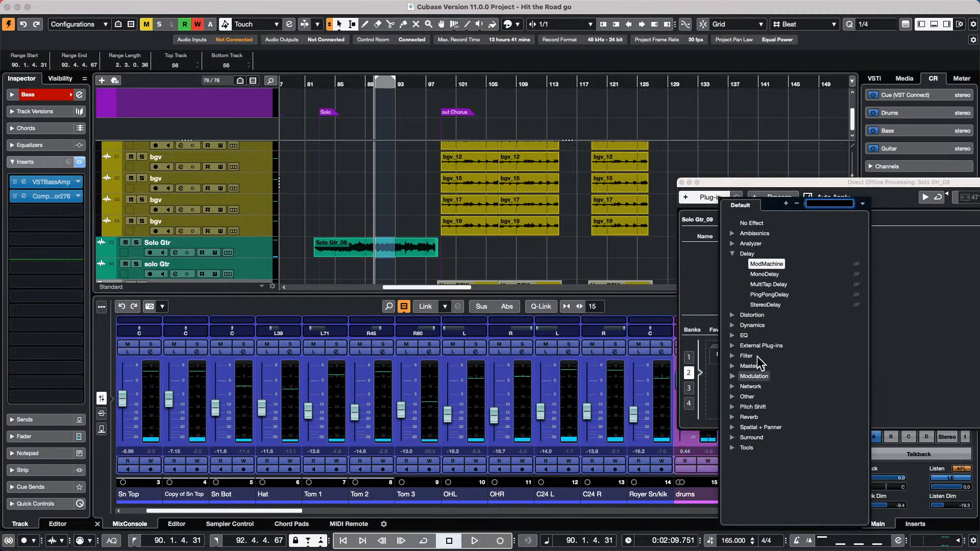
pyautogui.click(733, 378)
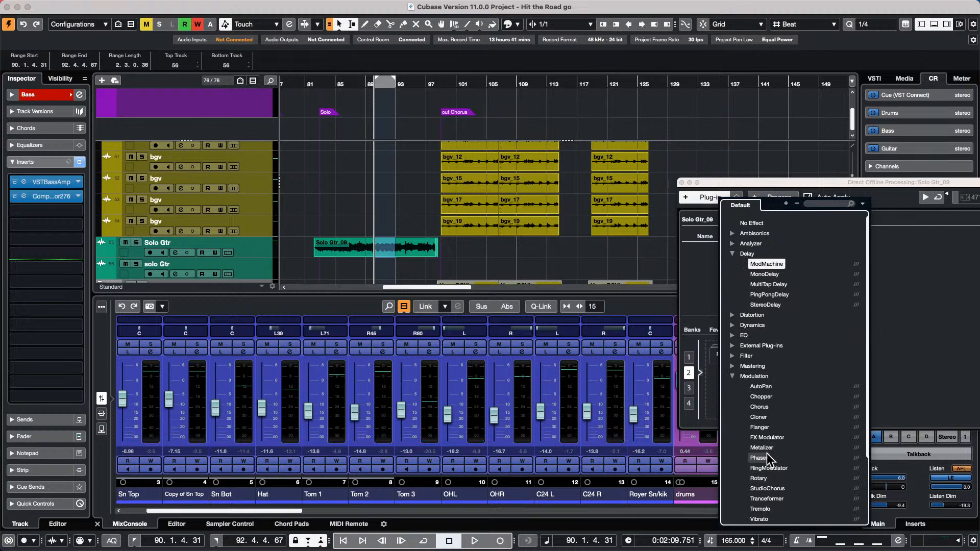
pyautogui.click(766, 428)
# - Play from bar 85 to hear the flanged guitar
pyautogui.click(415, 192)
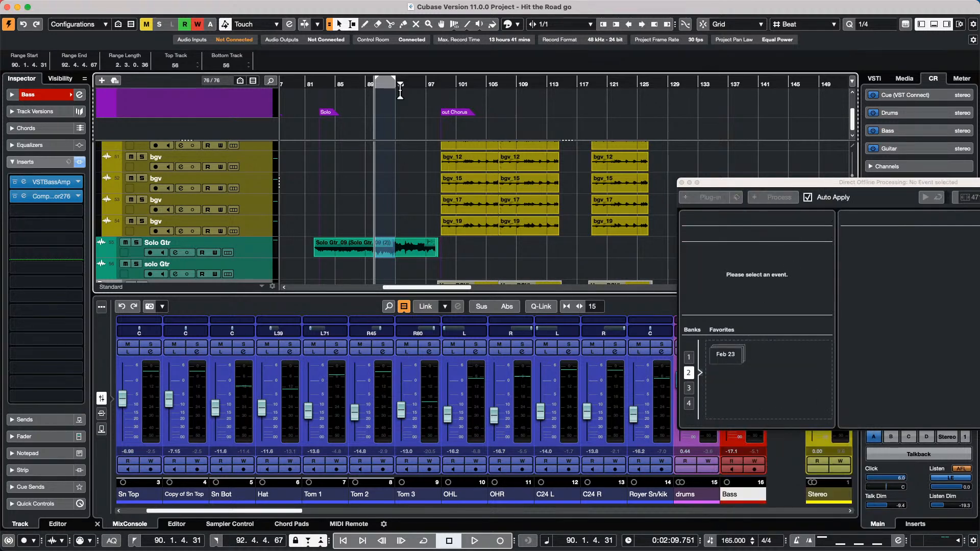
pyautogui.moveTo(345, 84); pyautogui.dragTo(337, 88)
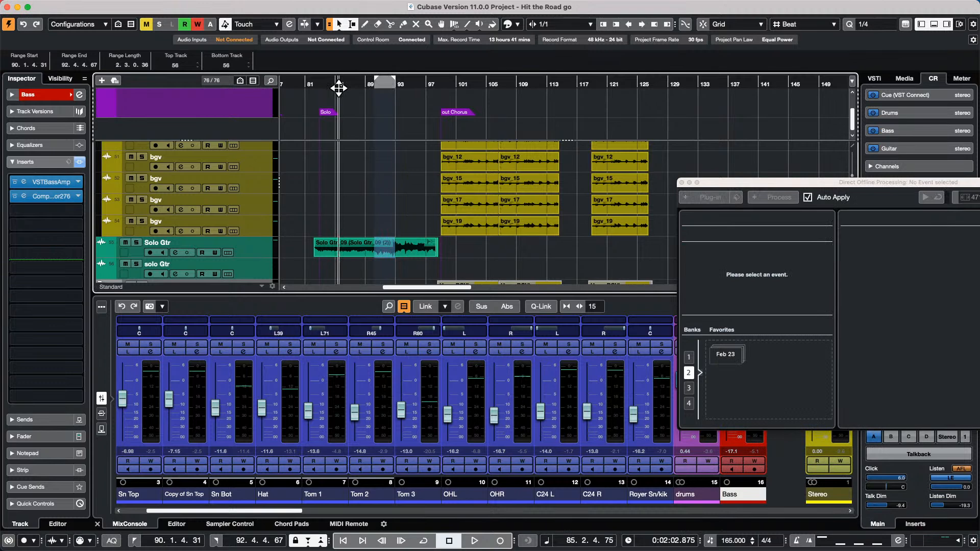
pyautogui.press('space')
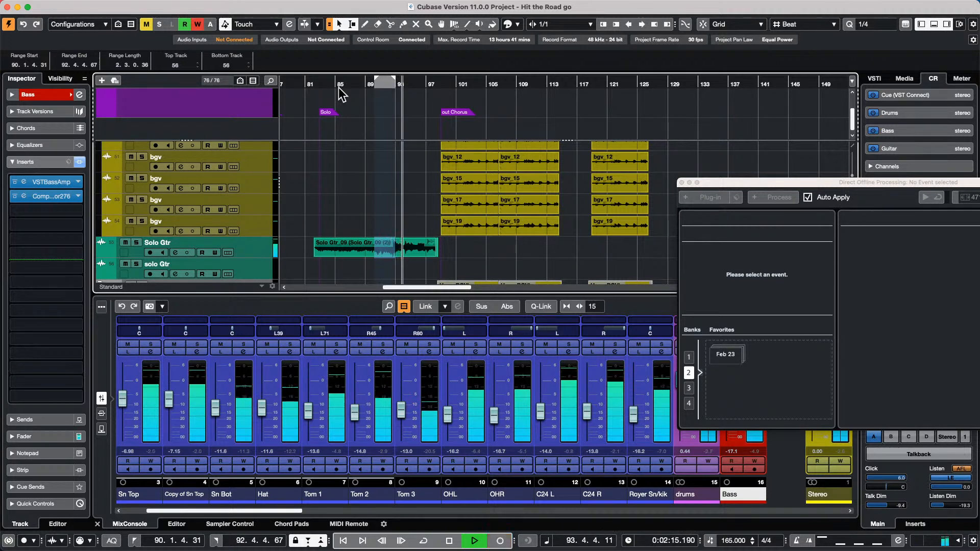
pyautogui.press('space')
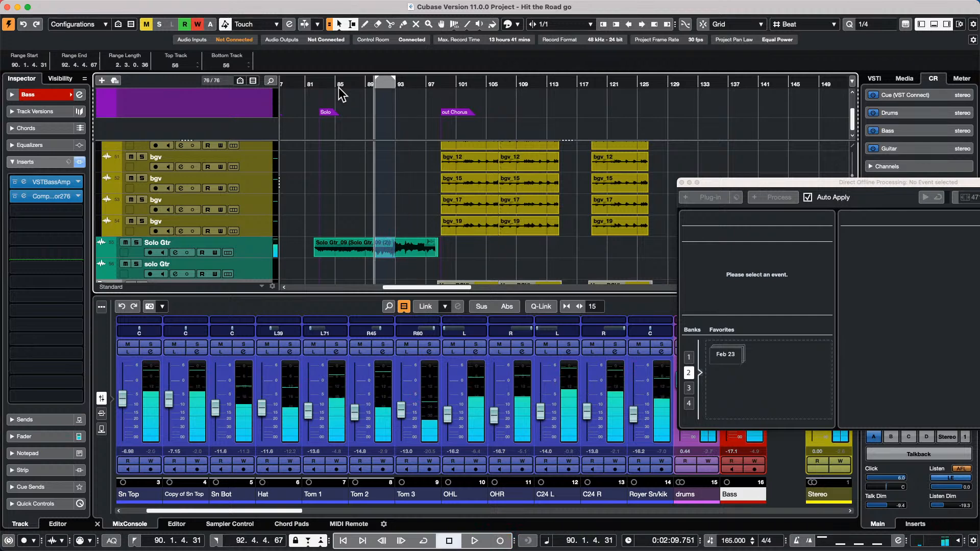
# - Select the processed Solo Gtr_09 (2) event and bring up its Flanger process options
pyautogui.click(384, 246)
pyautogui.click(404, 259)
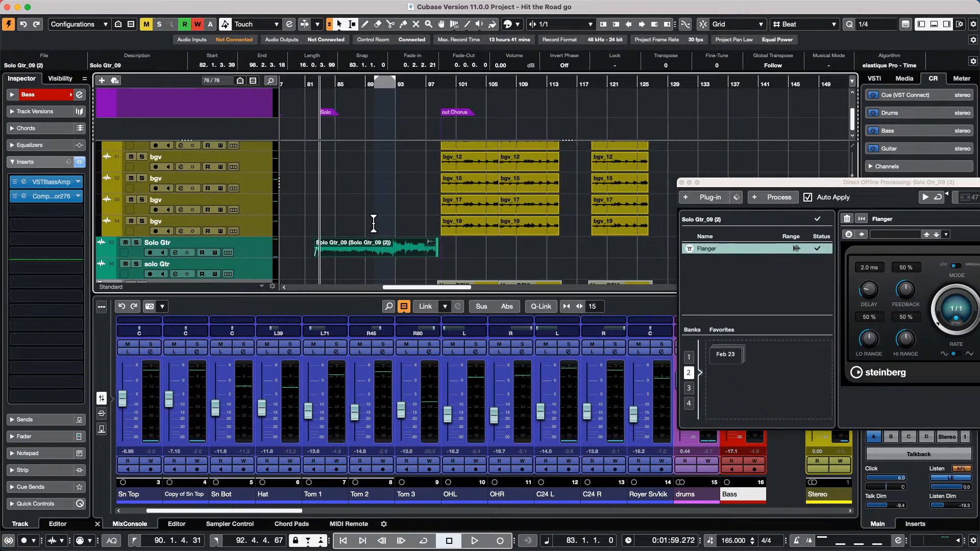
pyautogui.rightClick(747, 249)
# - Delete the Flanger process from the Solo Gtr_09 (2) event's offline processing list
pyautogui.click(766, 269)
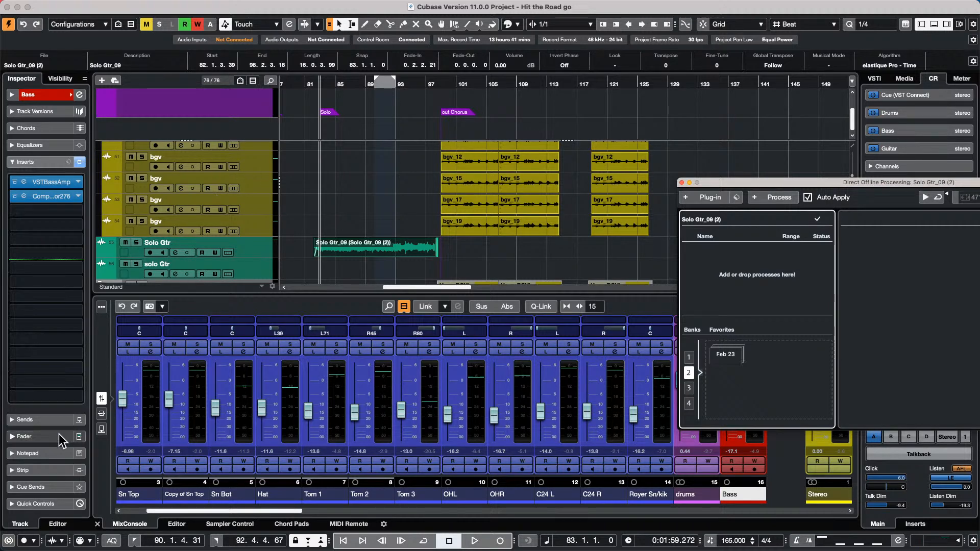
# - Add a Retrologue instrument track, Retrologue 01, below the Stereo track and expand its Quick Controls
pyautogui.scroll(-5, 260, 233)
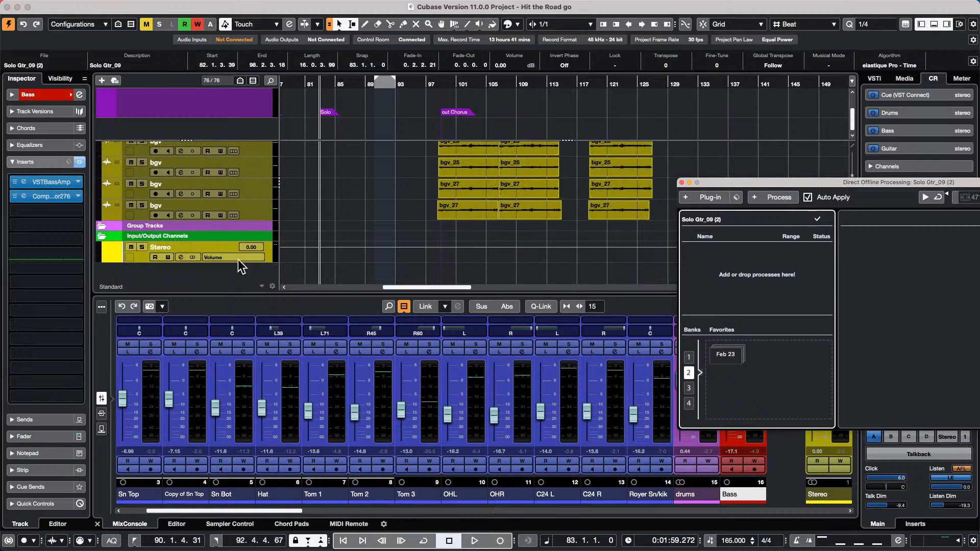
pyautogui.click(135, 259)
pyautogui.rightClick(135, 258)
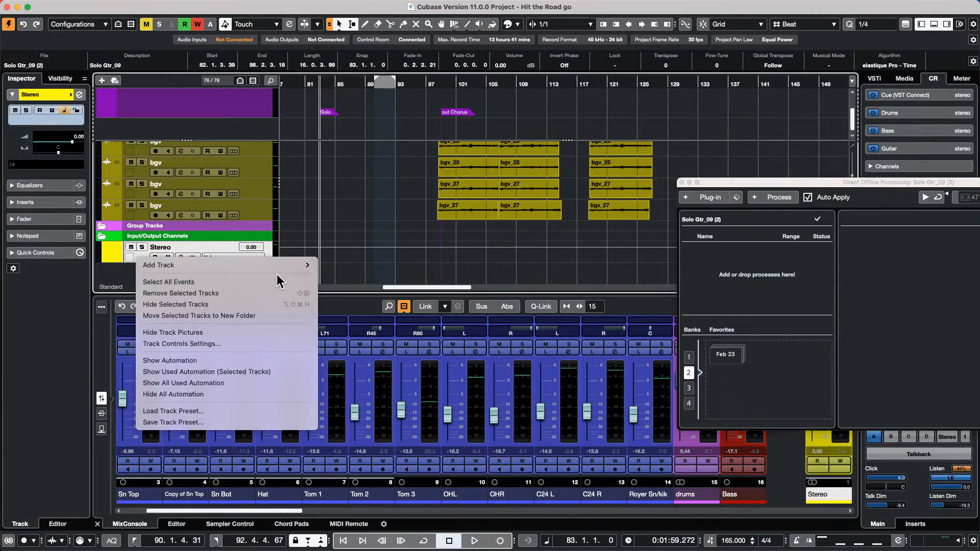
pyautogui.moveTo(284, 265)
pyautogui.click(389, 281)
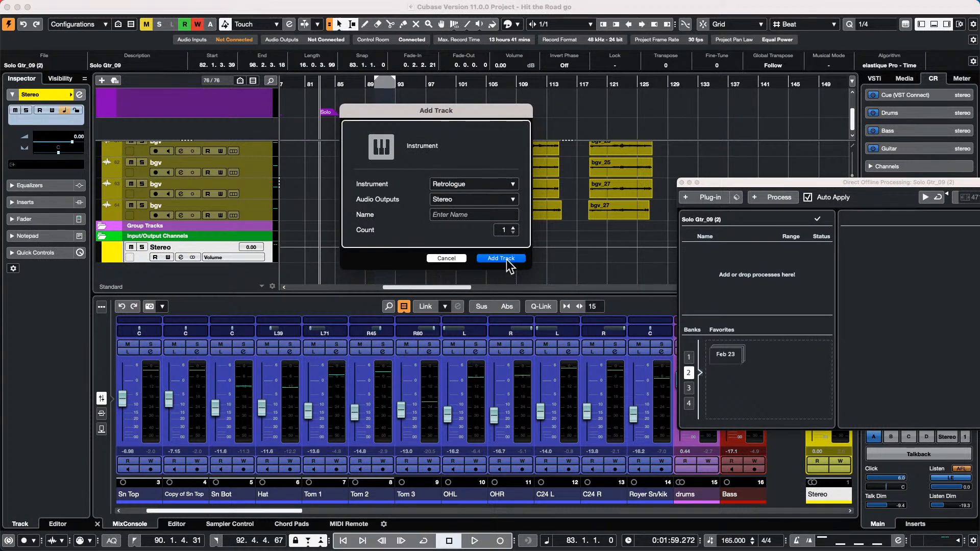
pyautogui.click(506, 259)
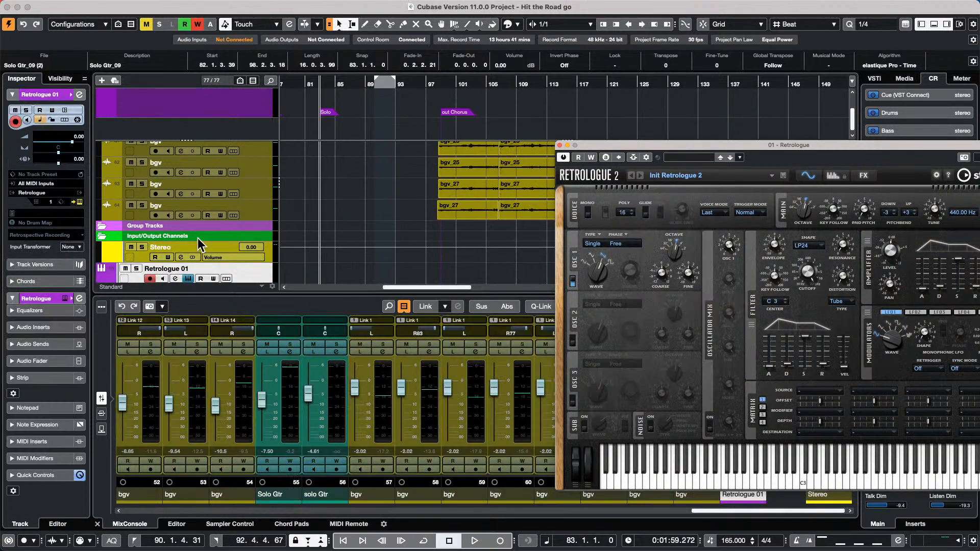
pyautogui.click(44, 476)
pyautogui.click(687, 275)
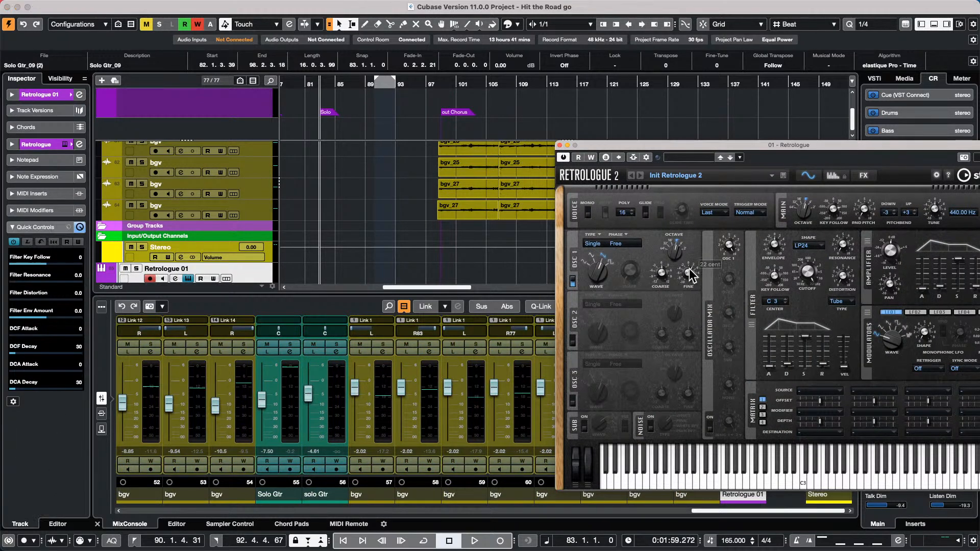
pyautogui.click(67, 243)
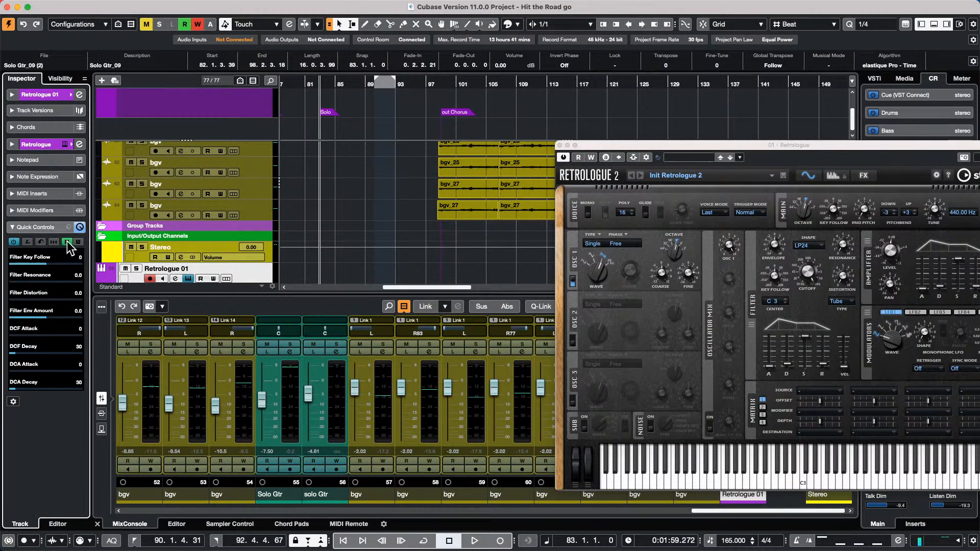
pyautogui.click(68, 227)
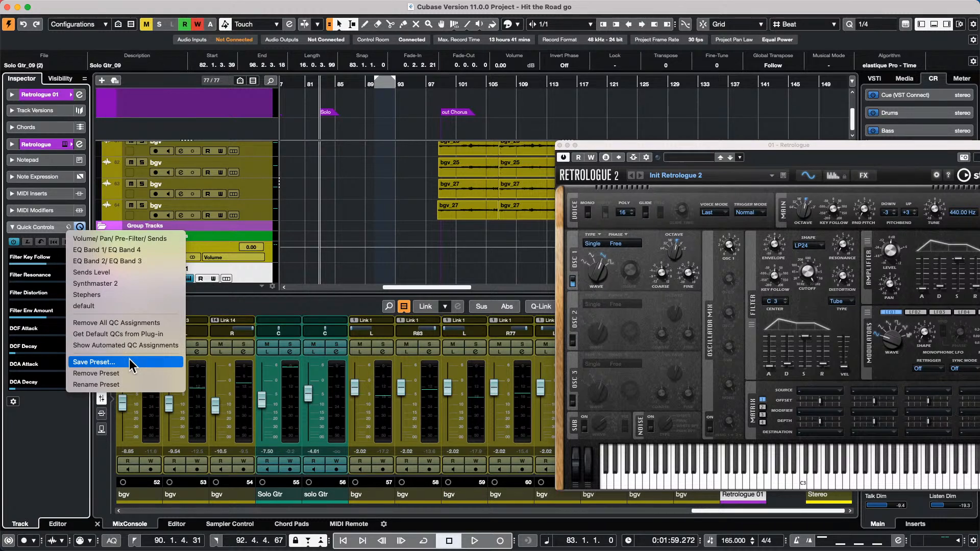
pyautogui.click(382, 195)
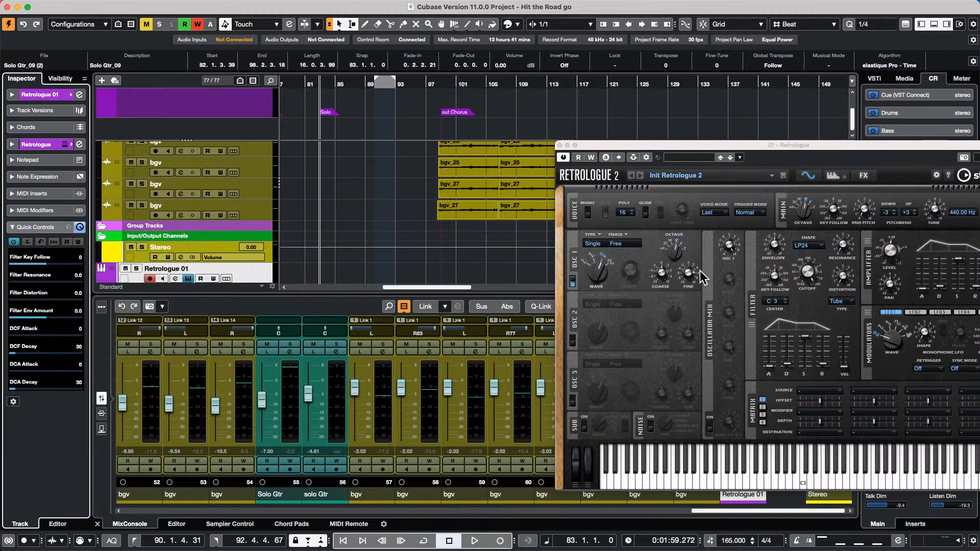
# - Show the Chord Pads in the lower zone and audition the C chord
pyautogui.moveTo(700, 277)
pyautogui.click(315, 525)
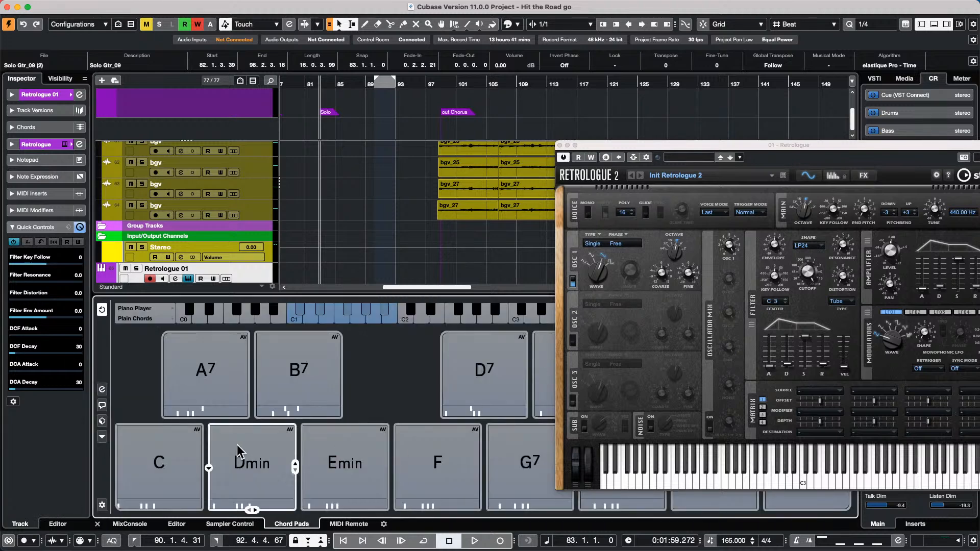
pyautogui.click(185, 470)
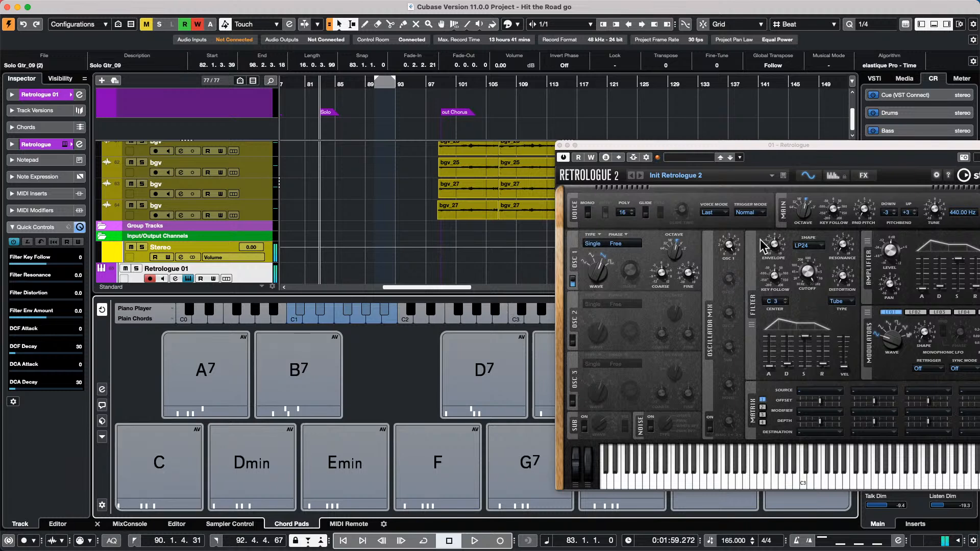
# - Load the Analog Brass preset from the Brass category into the Retrologue synth
pyautogui.click(693, 160)
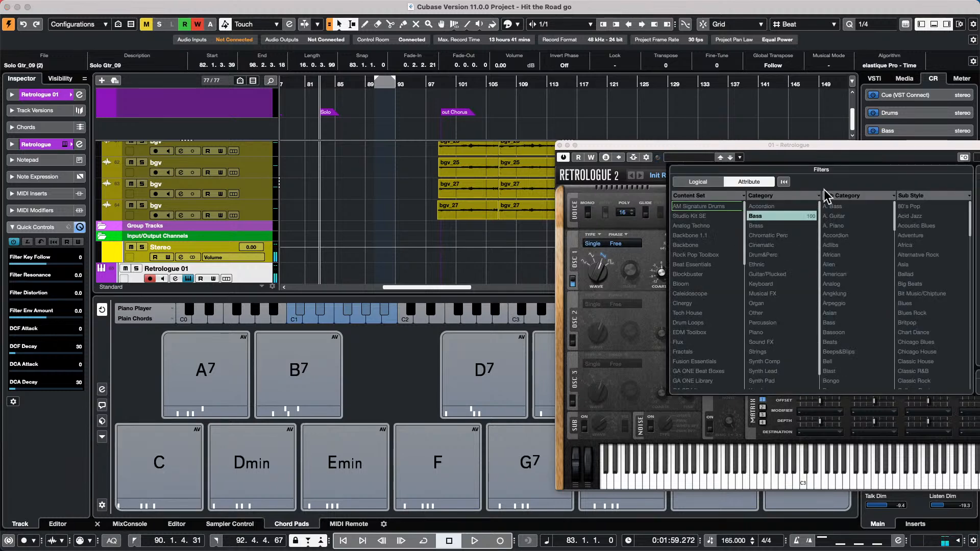
pyautogui.click(777, 162)
pyautogui.moveTo(777, 161); pyautogui.dragTo(603, 79)
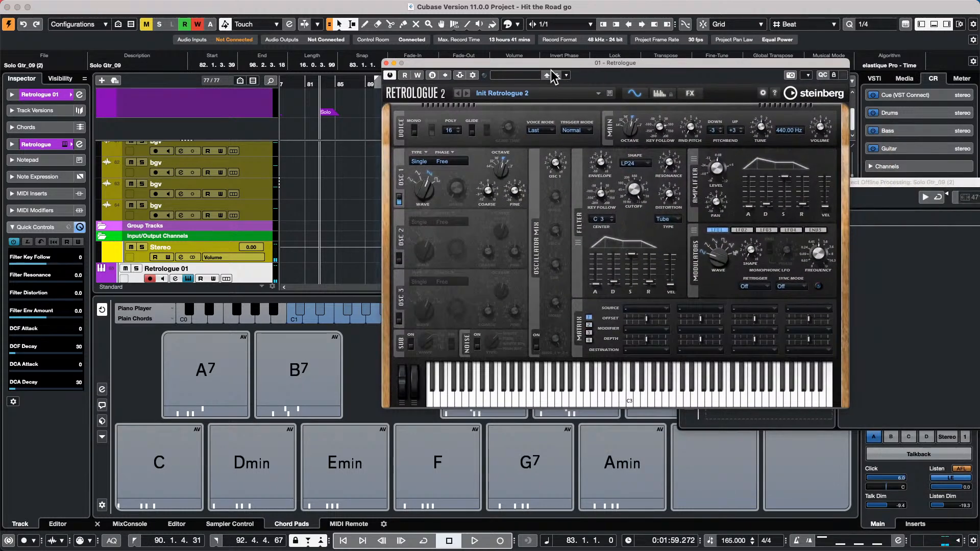
pyautogui.click(523, 76)
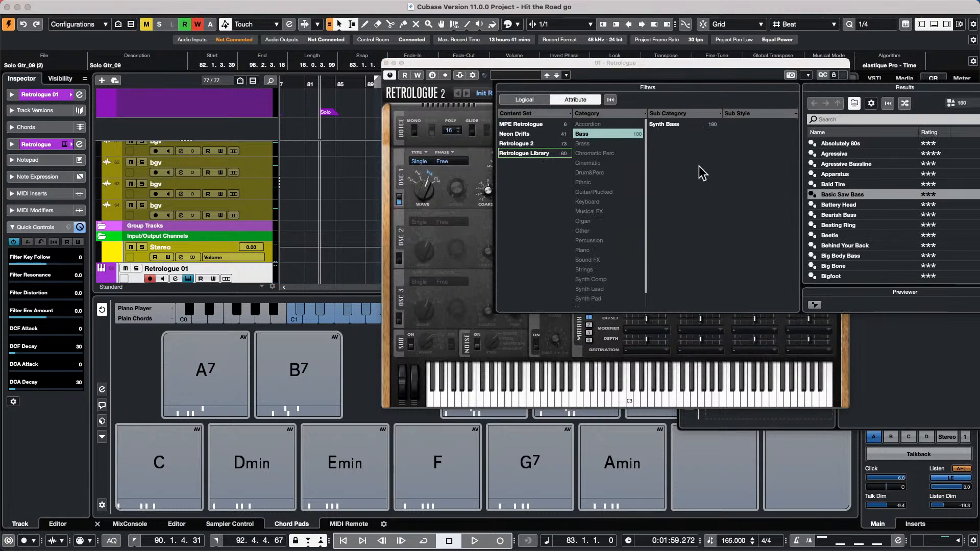
pyautogui.click(581, 135)
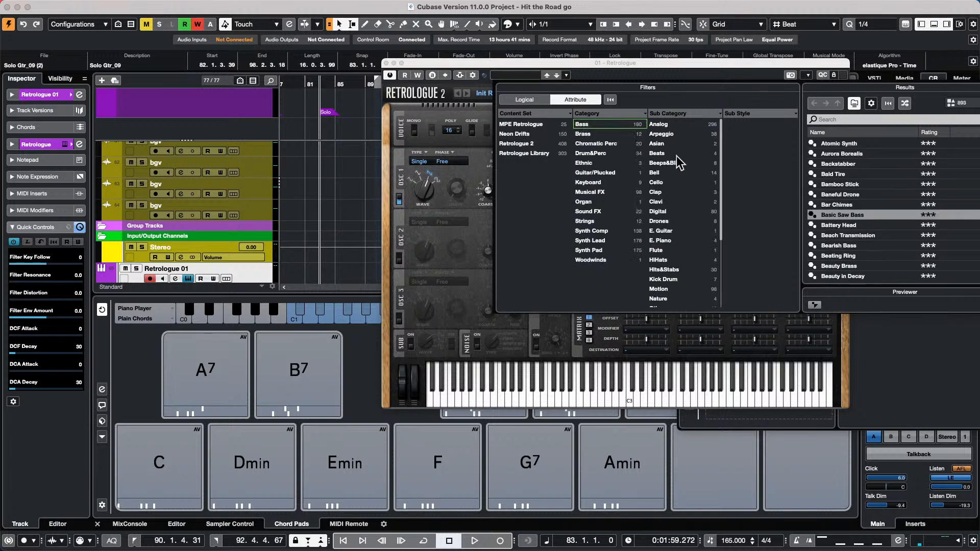
pyautogui.click(611, 135)
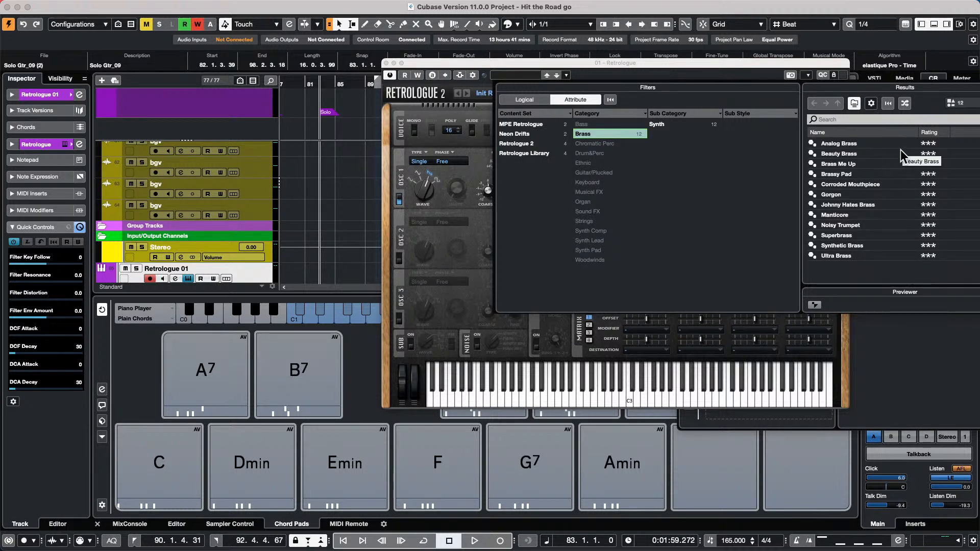
pyautogui.doubleClick(833, 144)
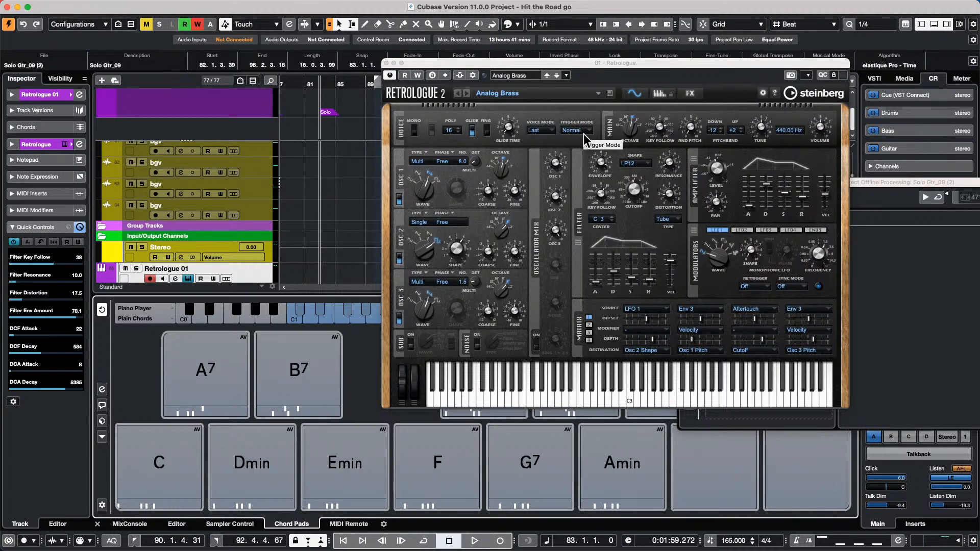
# - Audition the A7 and C chord pads with the brass sound, then close the Retrologue window
pyautogui.click(207, 401)
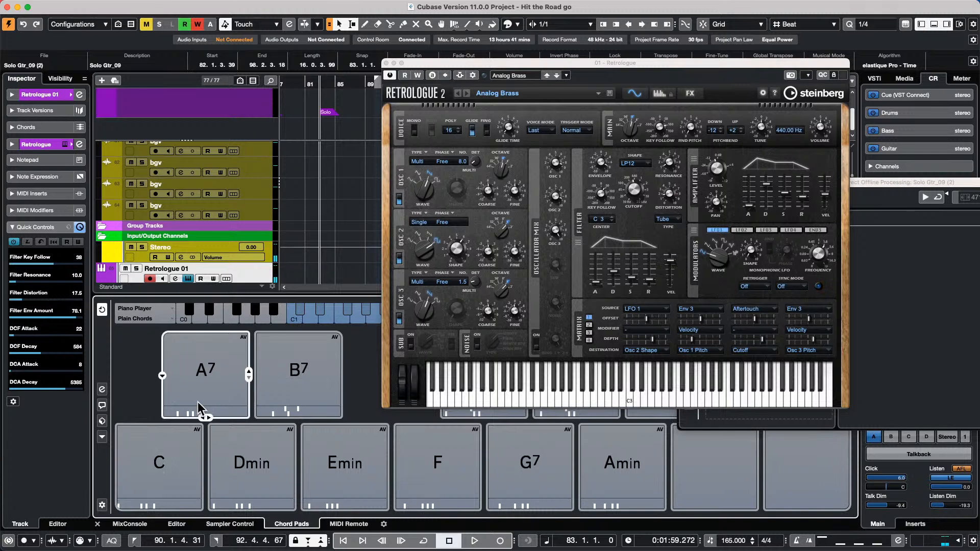
pyautogui.moveTo(244, 351)
pyautogui.moveTo(161, 465)
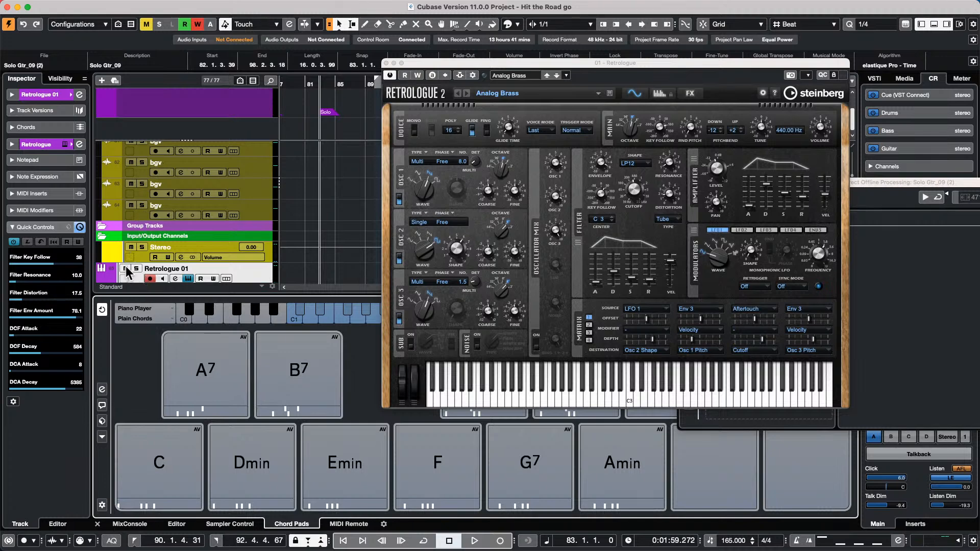
pyautogui.moveTo(205, 355)
pyautogui.click(167, 463)
pyautogui.moveTo(557, 63); pyautogui.dragTo(818, 27)
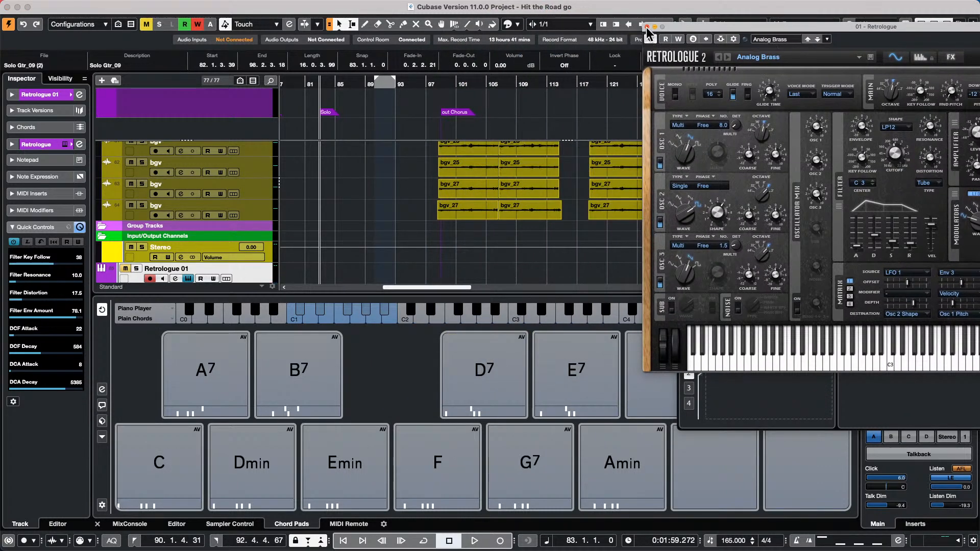
pyautogui.click(647, 26)
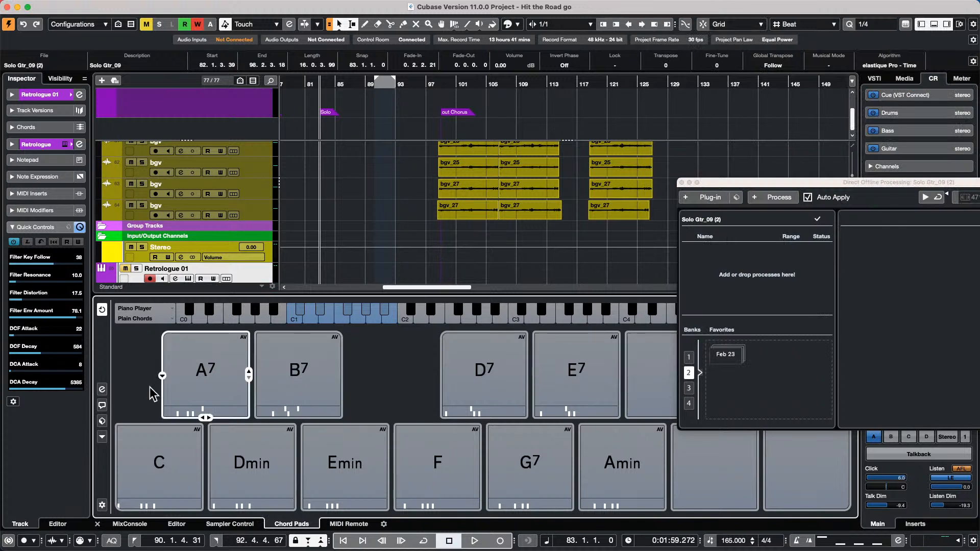
# - Show the Chord Pads player settings: Piano Player, Plain Chords mode, Hold First overlaps
pyautogui.click(103, 437)
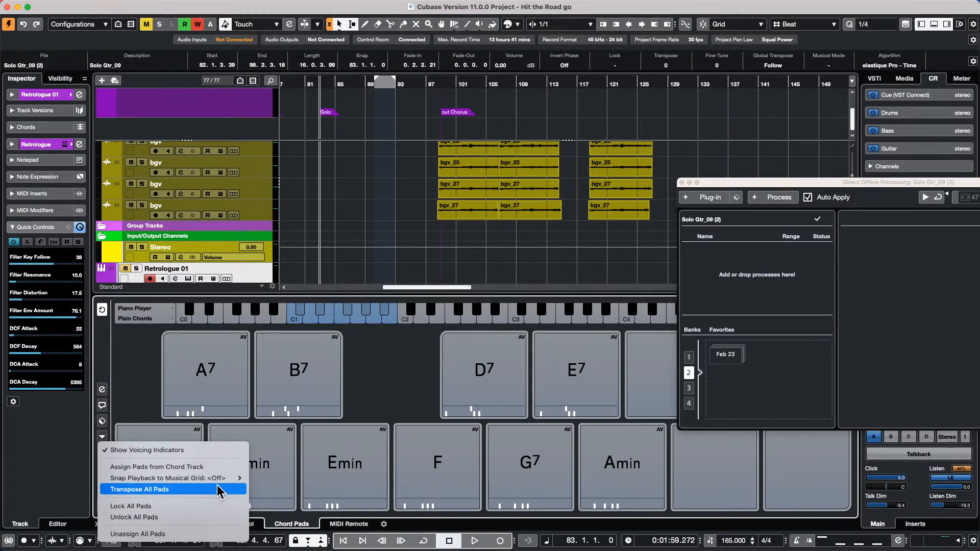
pyautogui.moveTo(226, 482)
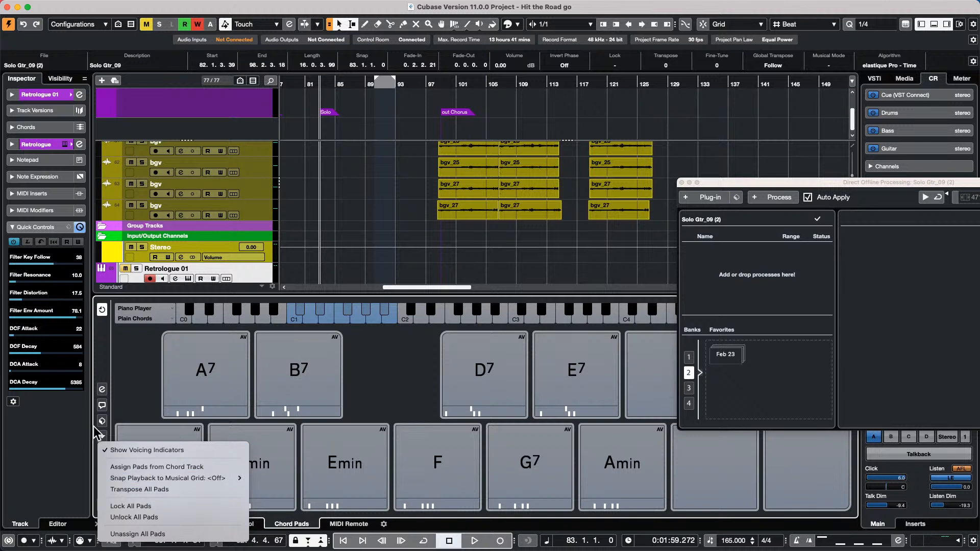
pyautogui.click(103, 391)
pyautogui.click(102, 391)
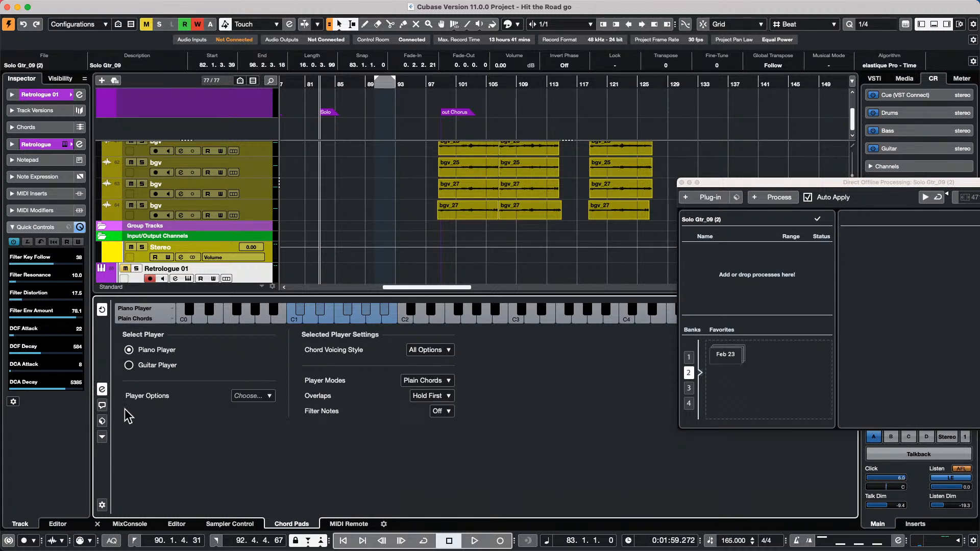
pyautogui.click(102, 505)
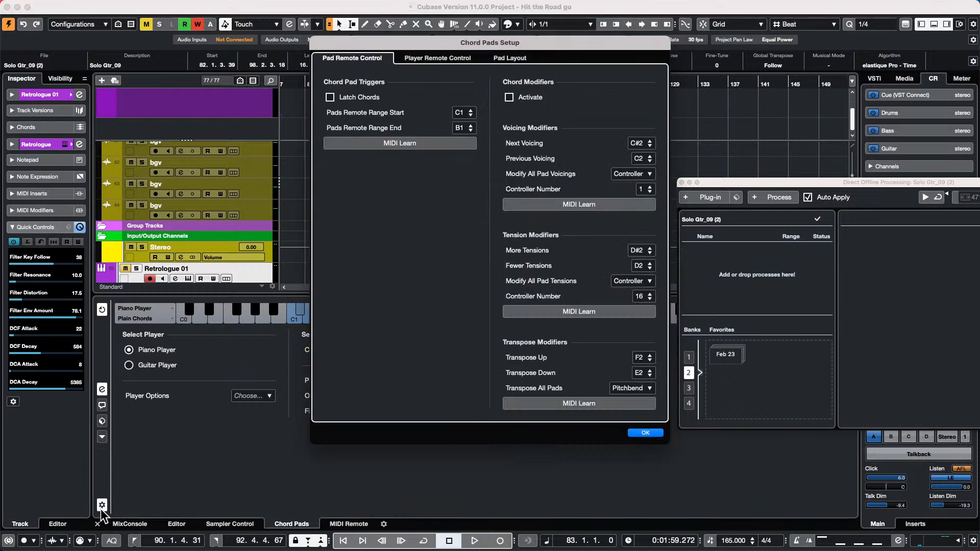
pyautogui.moveTo(546, 44); pyautogui.dragTo(422, 75)
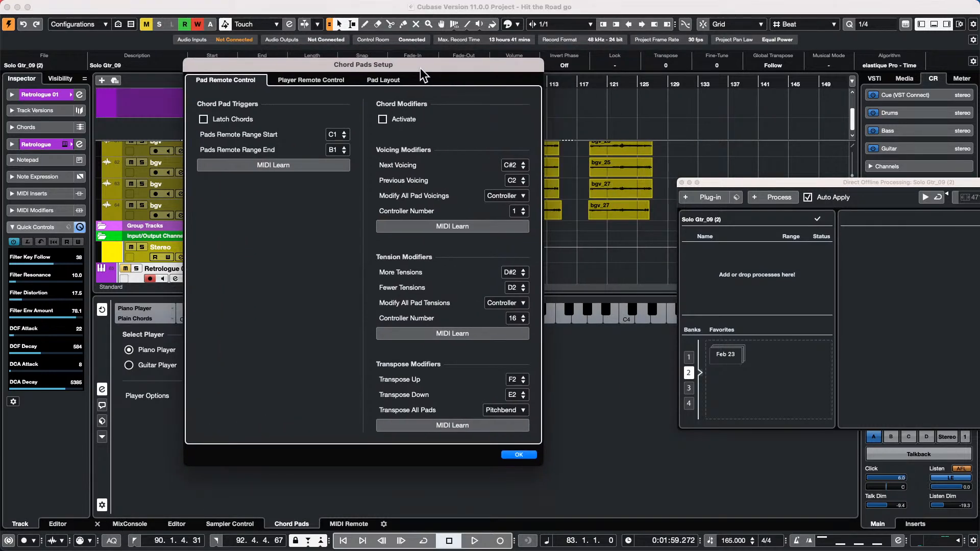
pyautogui.click(330, 81)
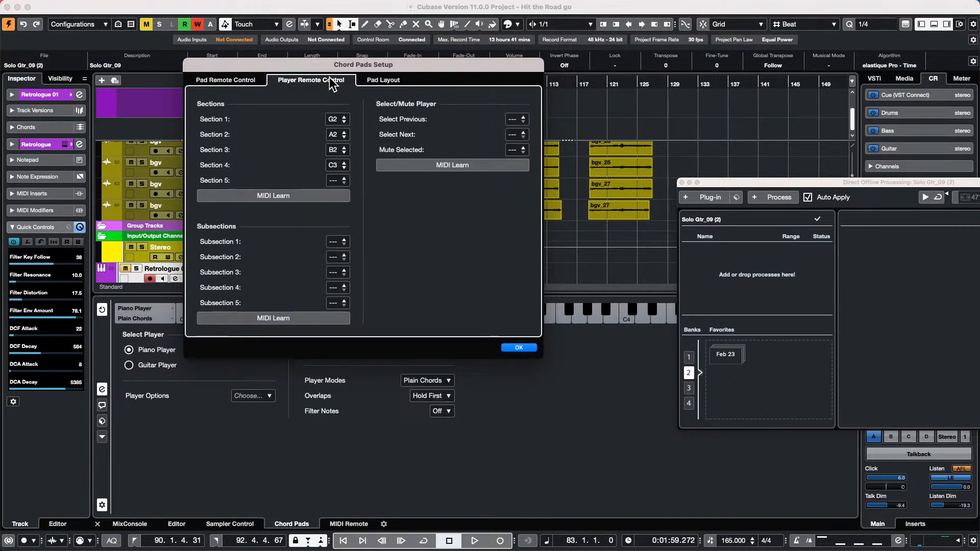
pyautogui.click(388, 83)
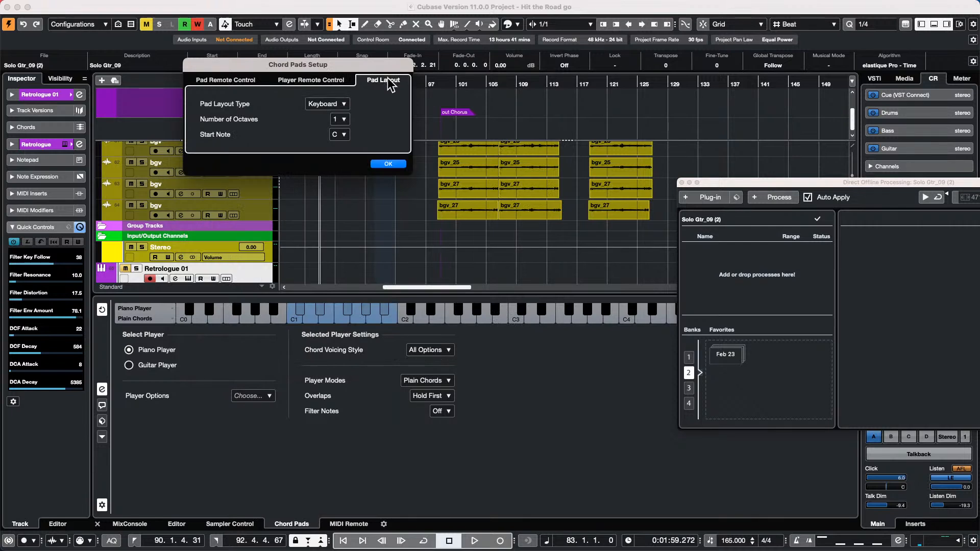
pyautogui.click(394, 164)
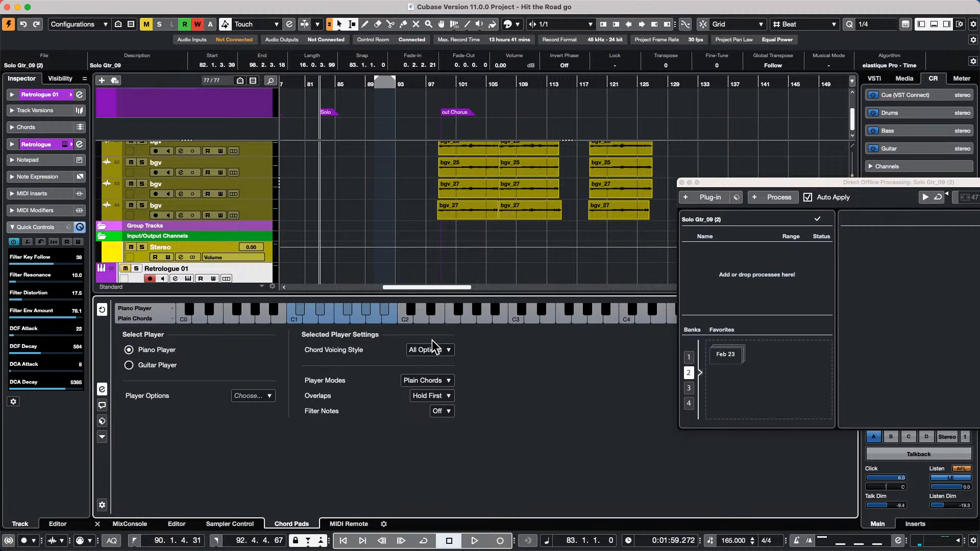
# - Return to the chord pad grid and audition the A7 and Amin pads
pyautogui.click(102, 389)
pyautogui.click(241, 339)
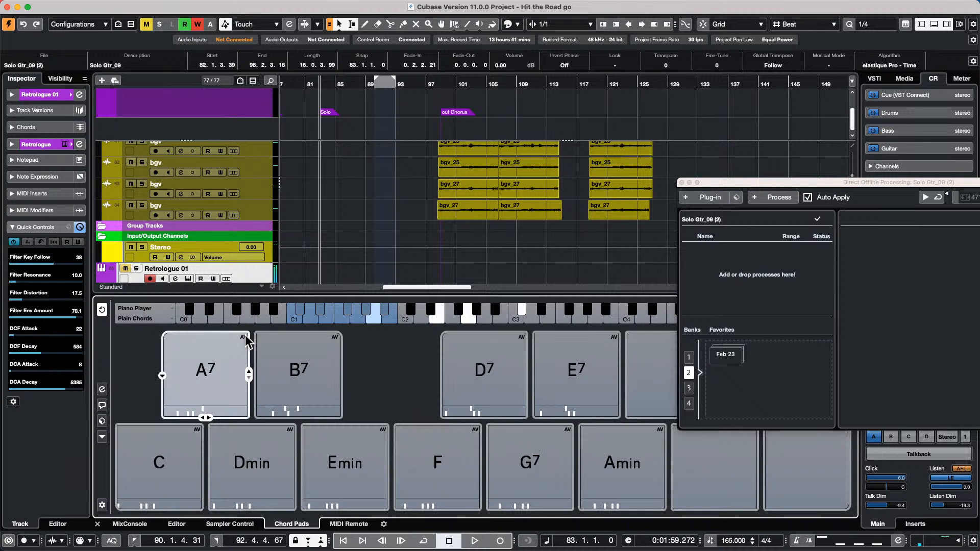
pyautogui.rightClick(242, 338)
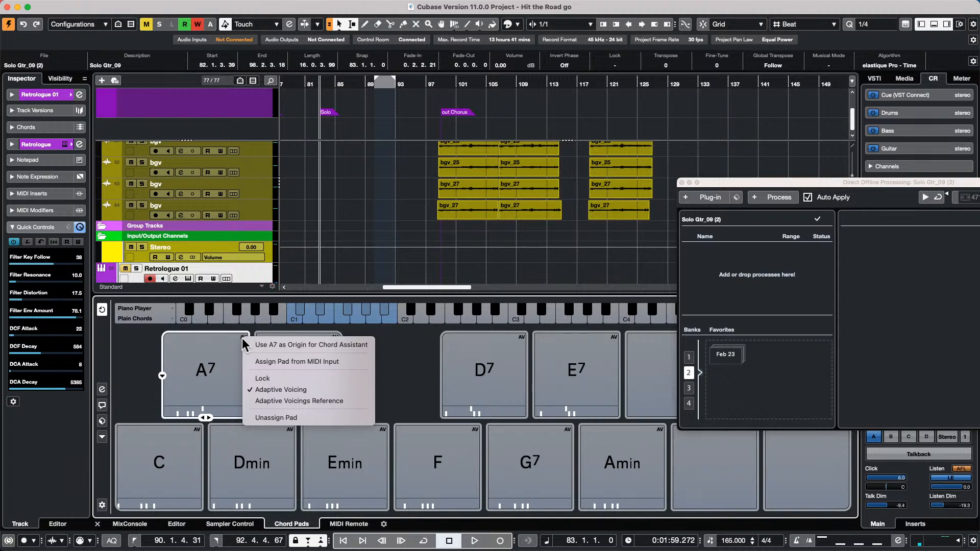
pyautogui.press('Escape')
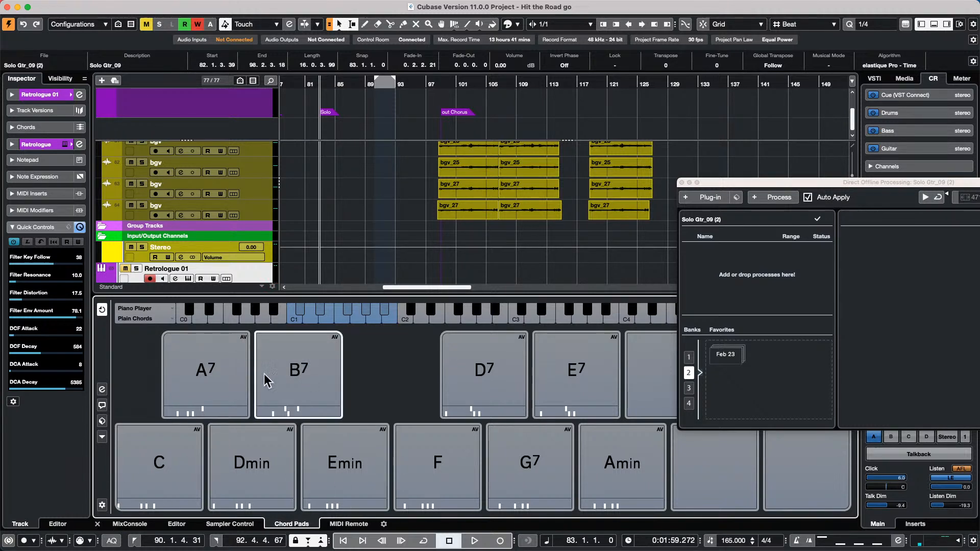
pyautogui.click(615, 457)
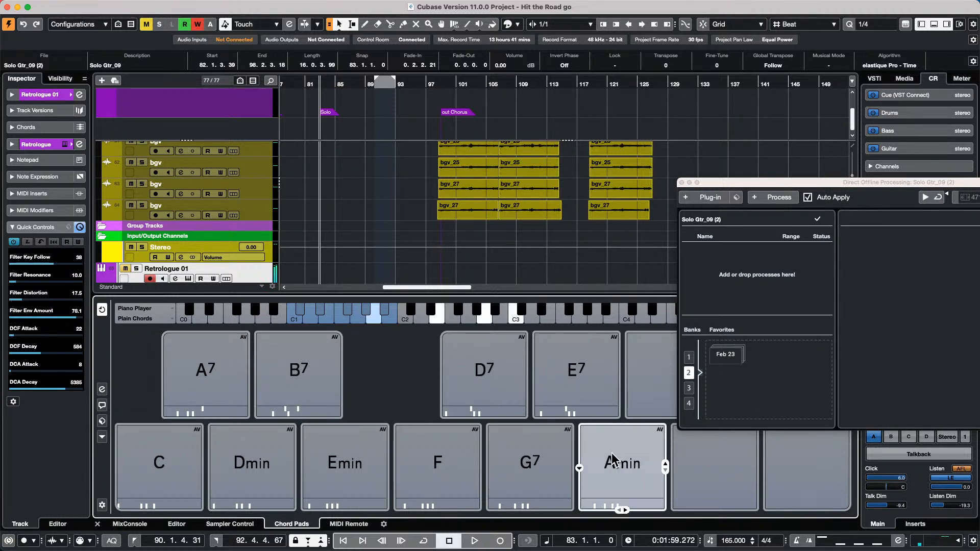
pyautogui.click(211, 373)
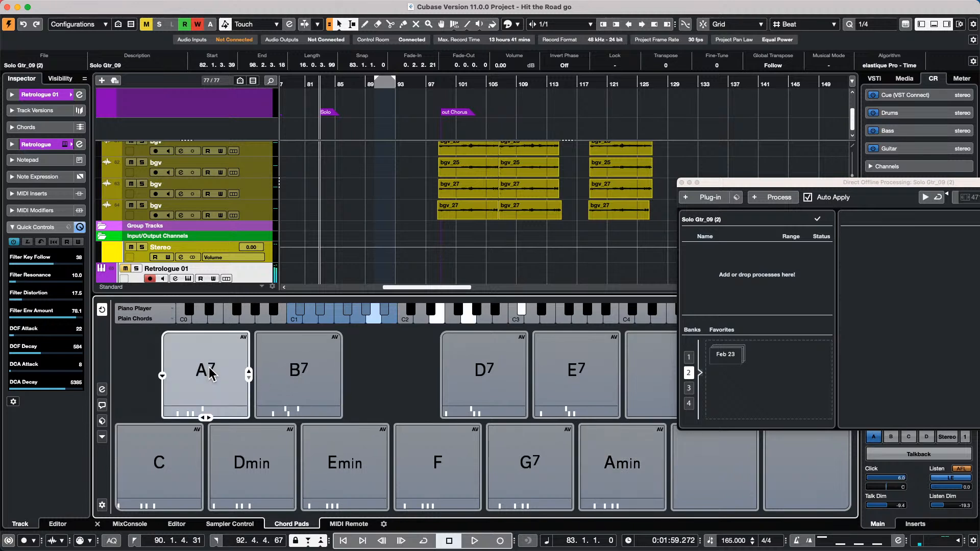
# - Lock the A7 and B7 chord pads so they show L
pyautogui.rightClick(244, 338)
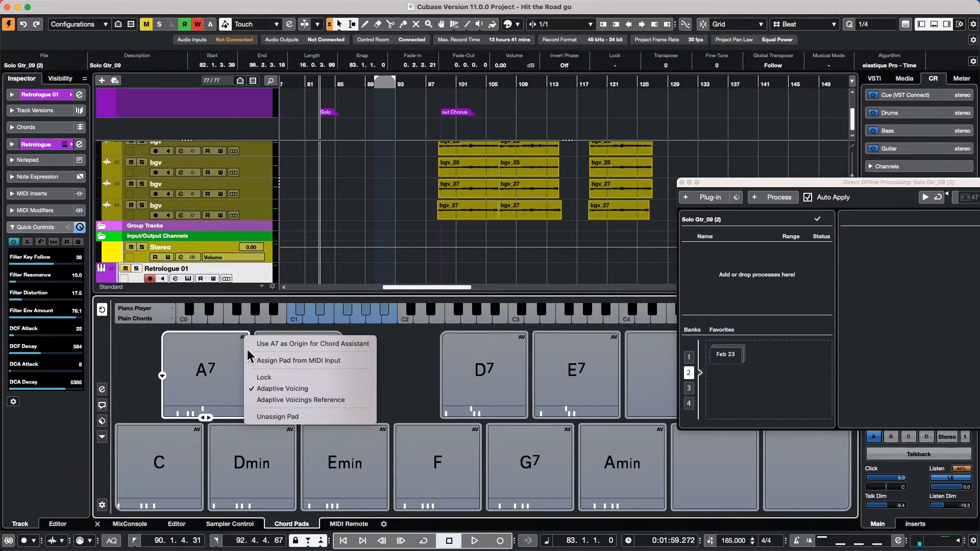
pyautogui.click(290, 378)
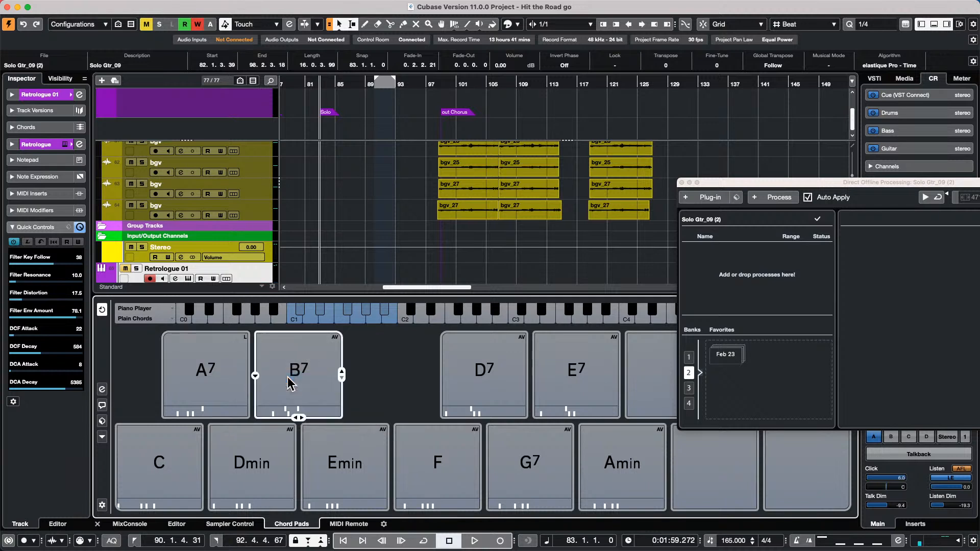
pyautogui.rightClick(326, 342)
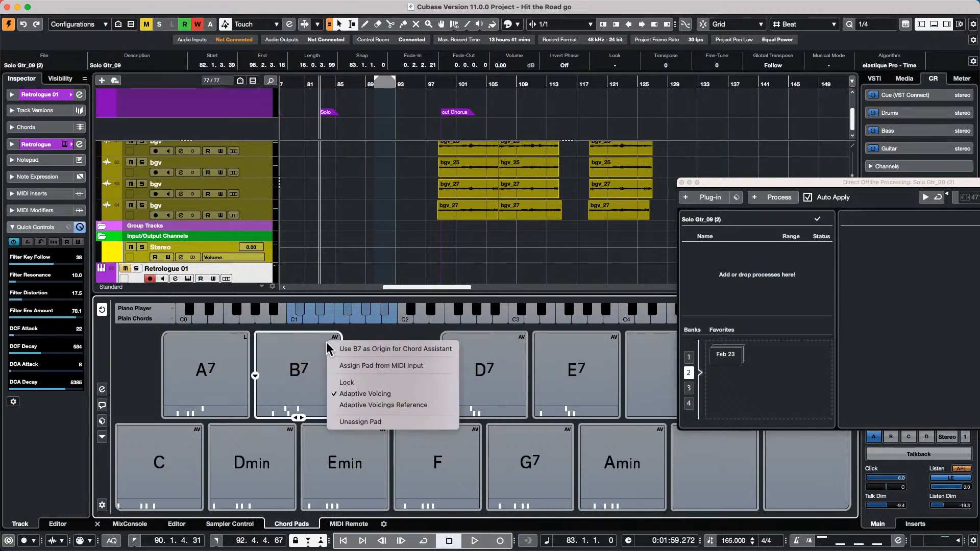
pyautogui.click(405, 383)
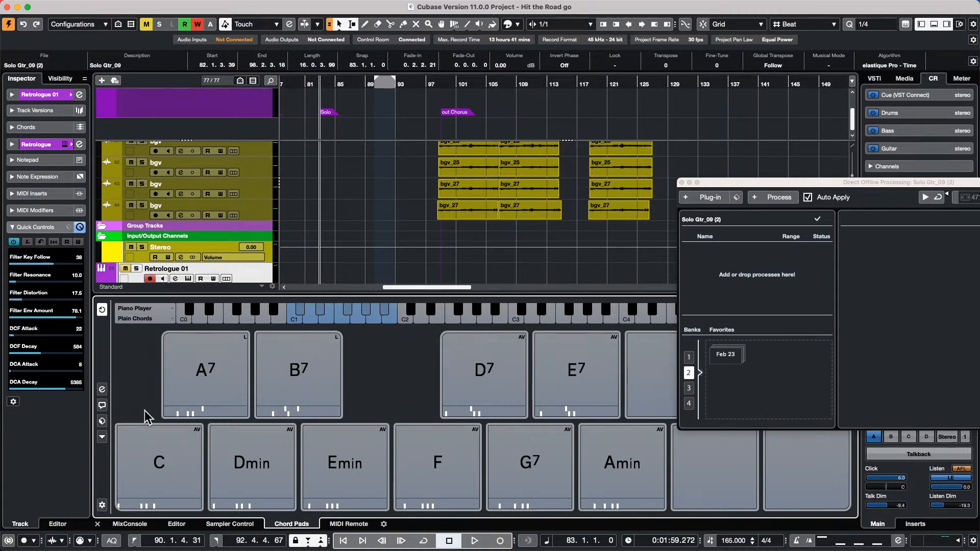
pyautogui.moveTo(416, 6)
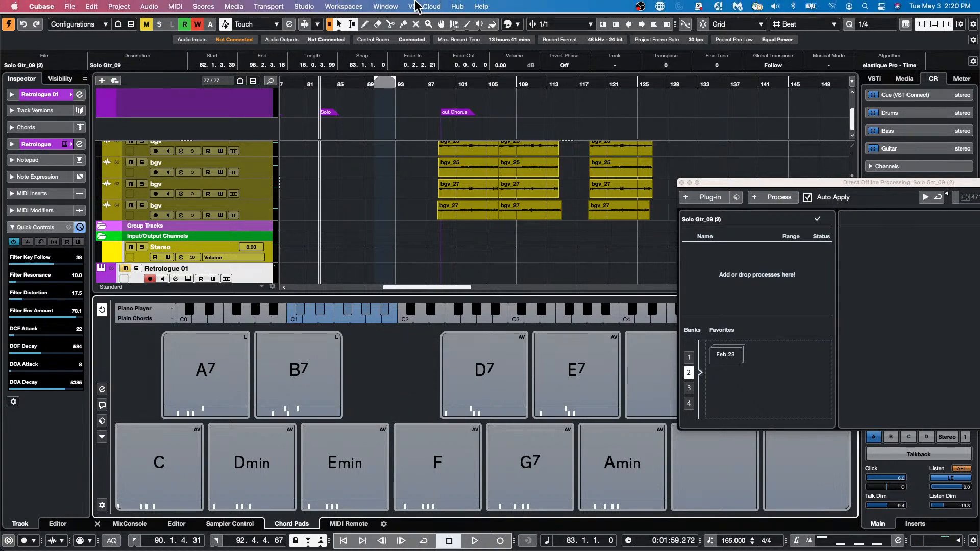
# - Browse the chord pads' player settings, voicing styles and preset choices, then return to the pad grid
pyautogui.click(102, 389)
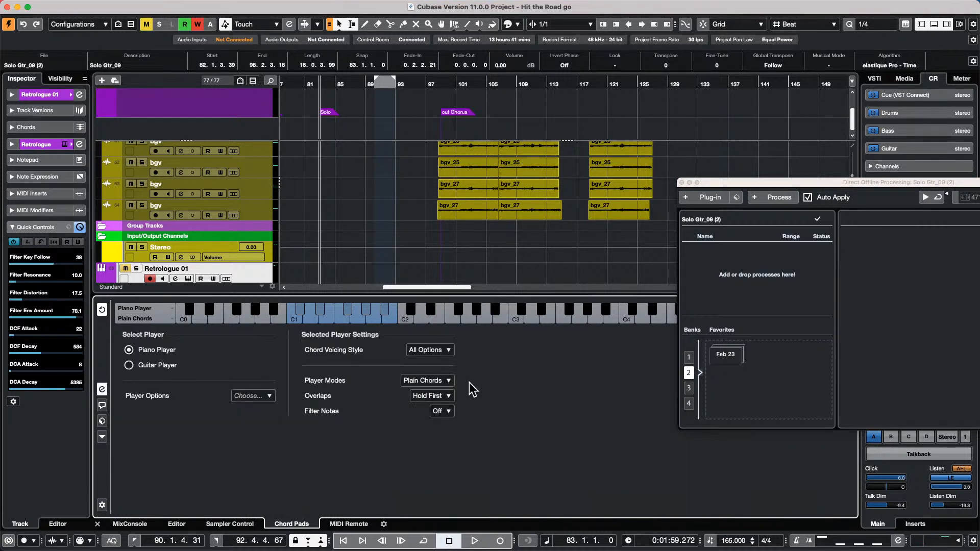
pyautogui.click(437, 350)
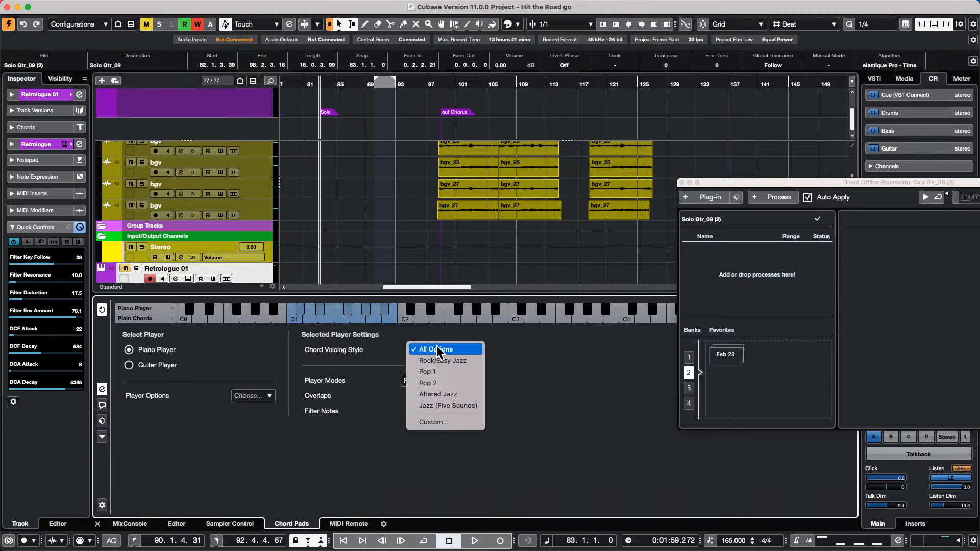
pyautogui.click(437, 351)
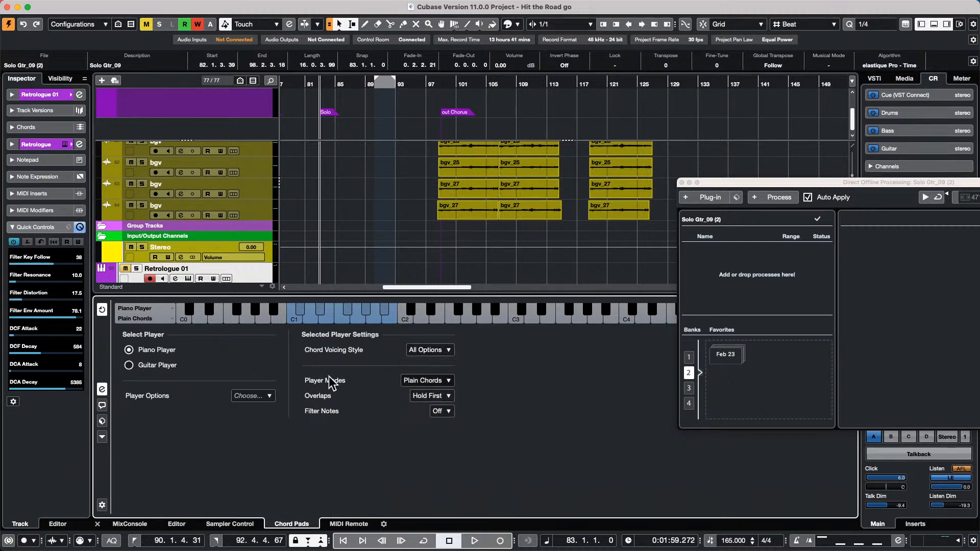
pyautogui.click(102, 406)
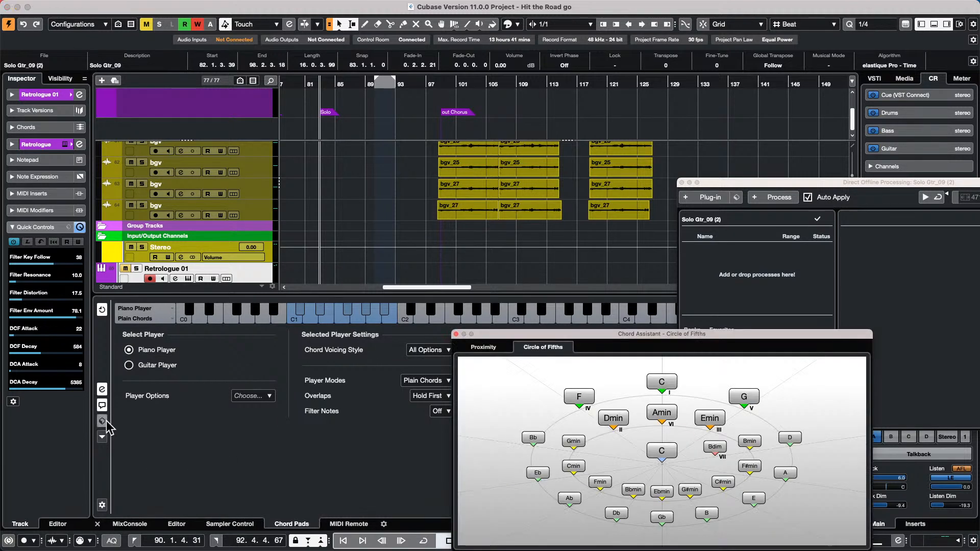
pyautogui.click(107, 421)
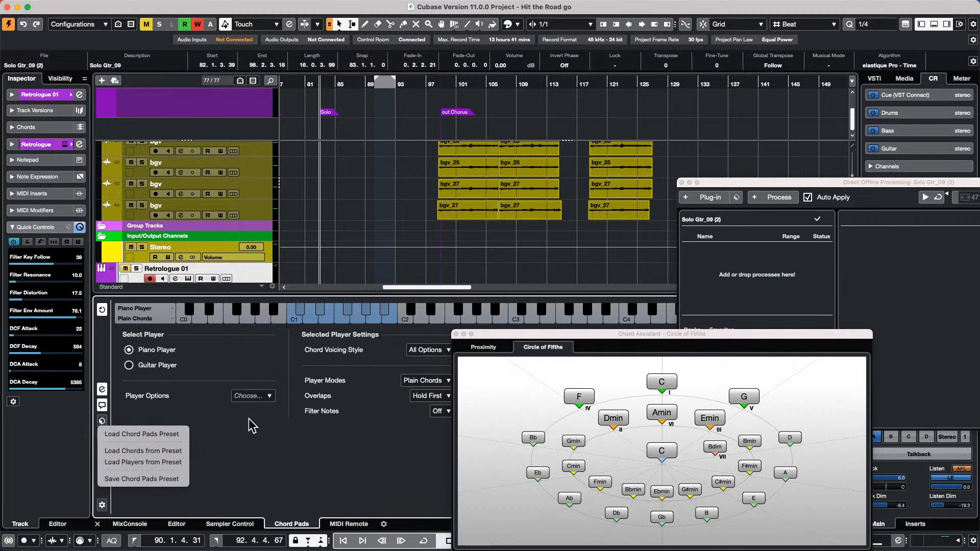
pyautogui.click(252, 425)
pyautogui.click(103, 437)
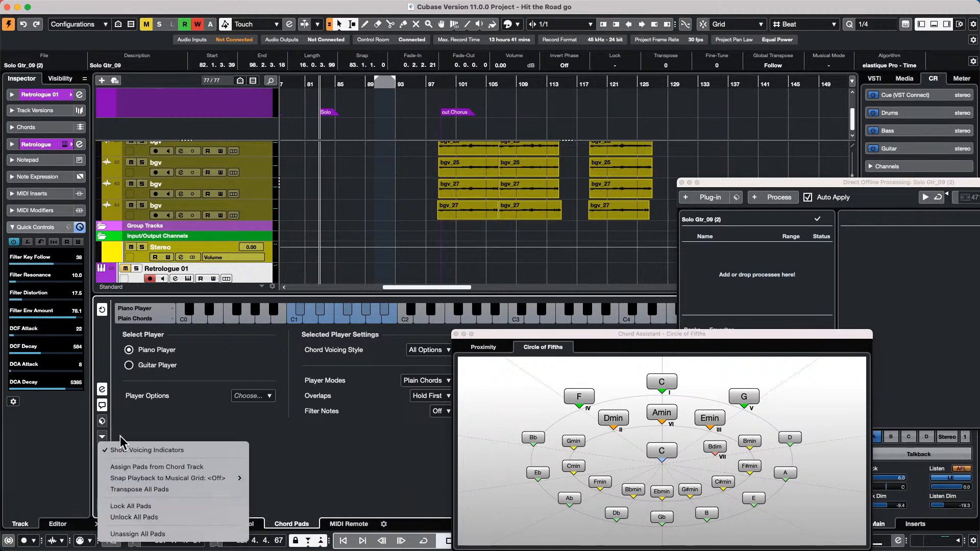
pyautogui.click(183, 450)
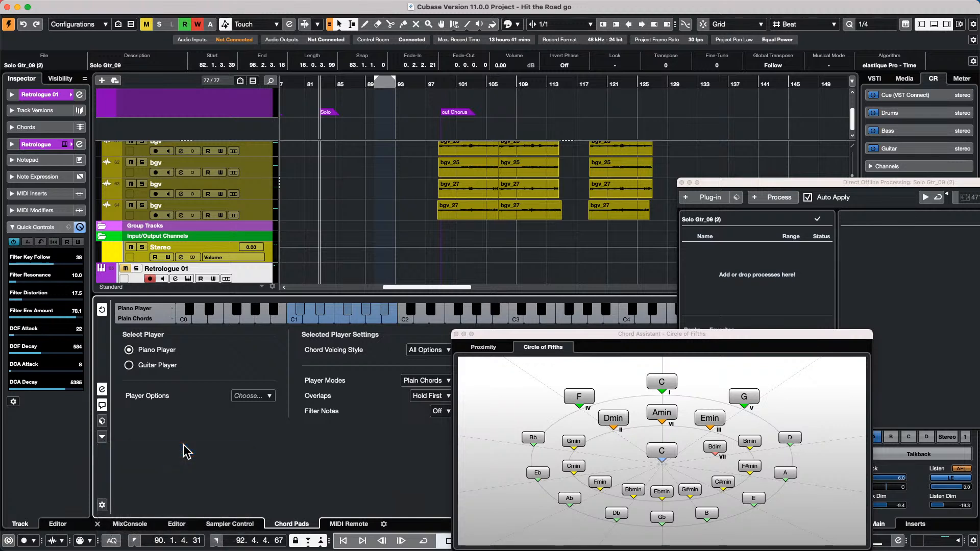
pyautogui.click(102, 421)
pyautogui.click(102, 391)
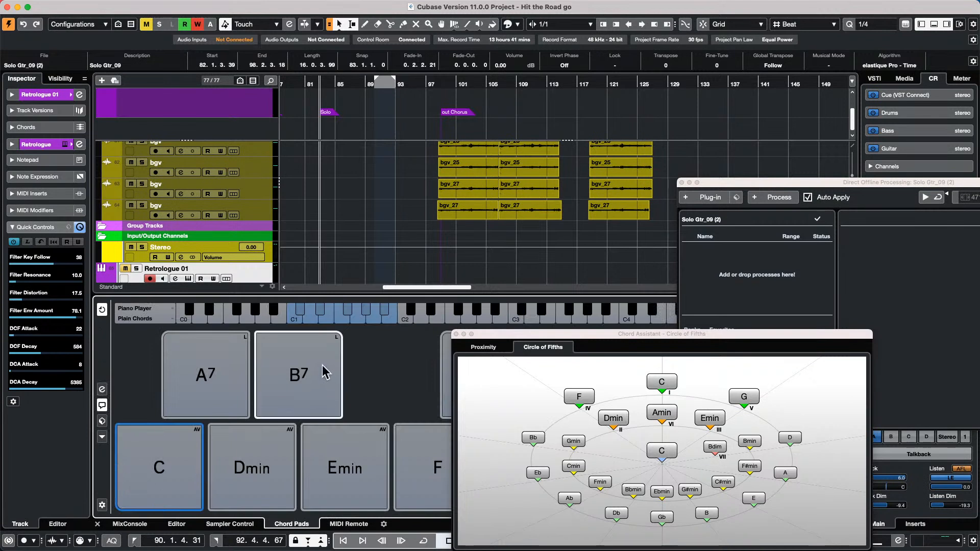
# - Lock every chord pad with Lock All Pads and close the Chord Assistant window
pyautogui.click(102, 437)
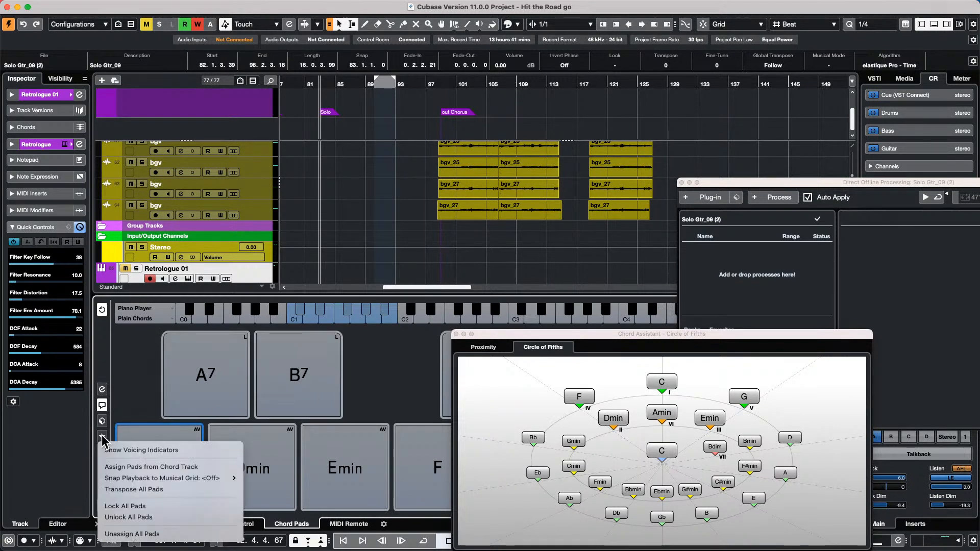
pyautogui.click(166, 507)
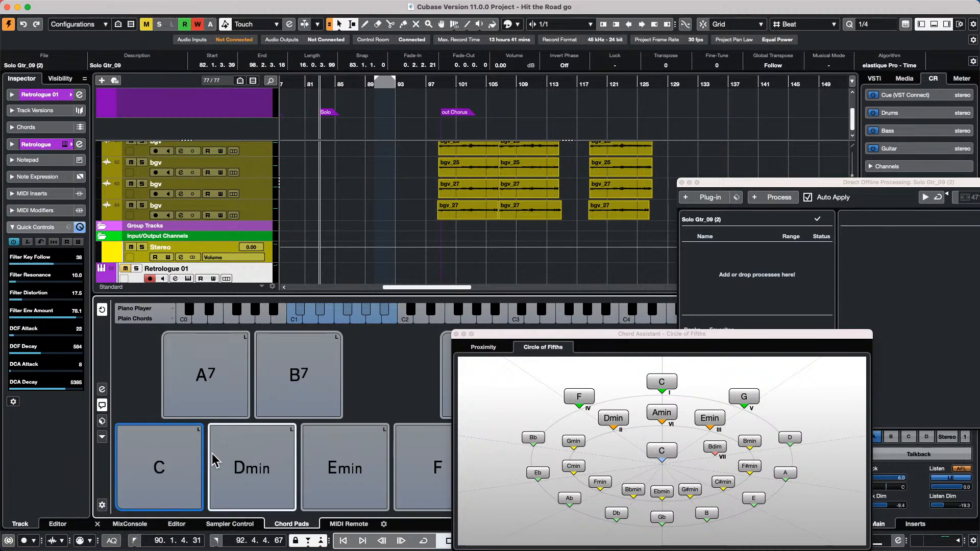
pyautogui.click(103, 437)
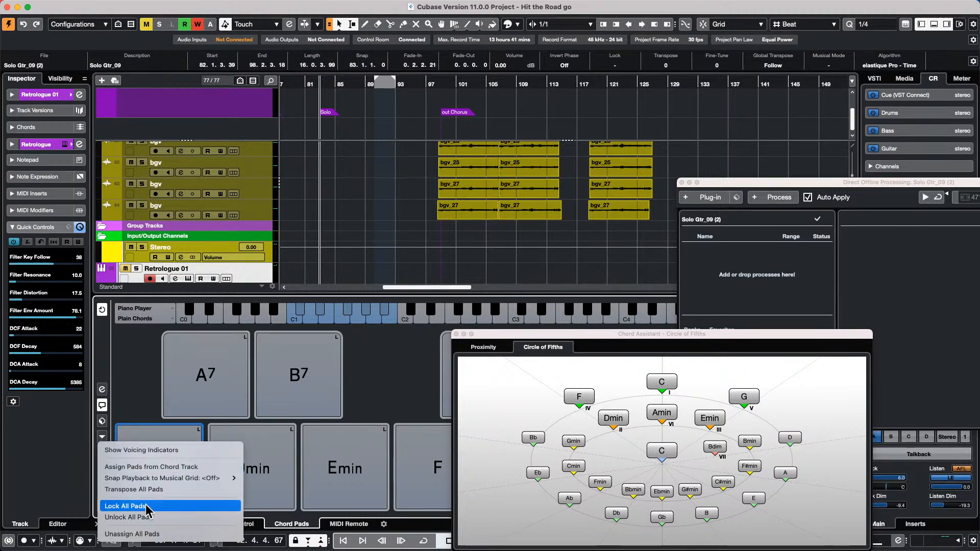
pyautogui.click(163, 517)
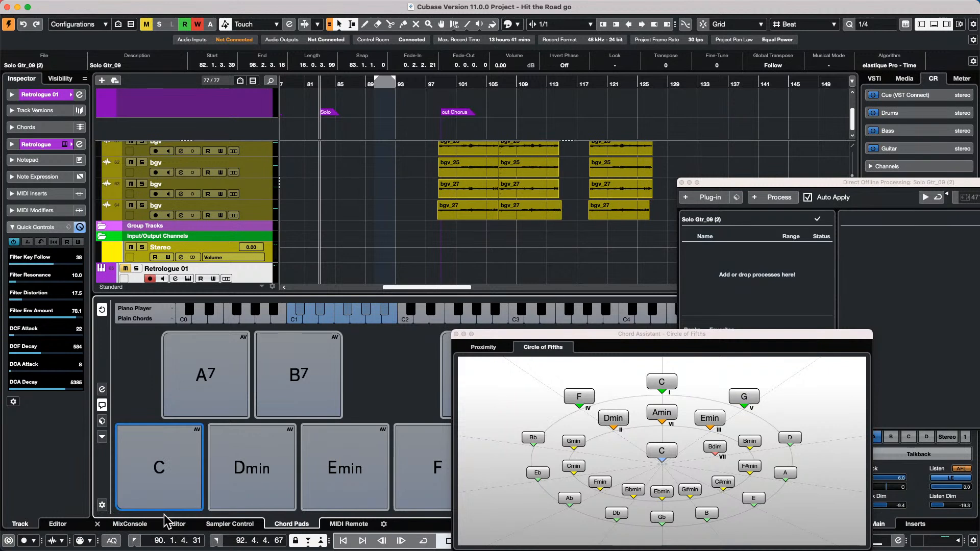
pyautogui.click(102, 437)
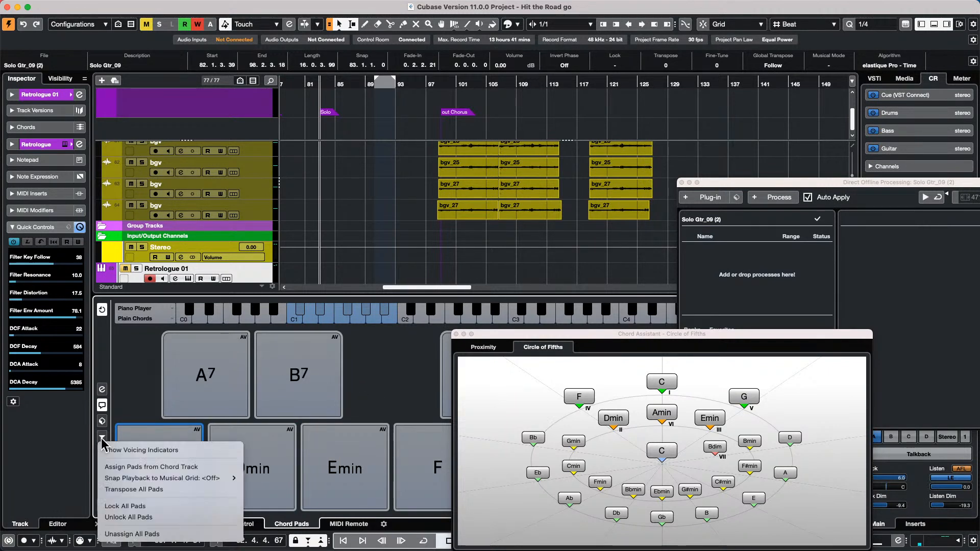
pyautogui.click(153, 508)
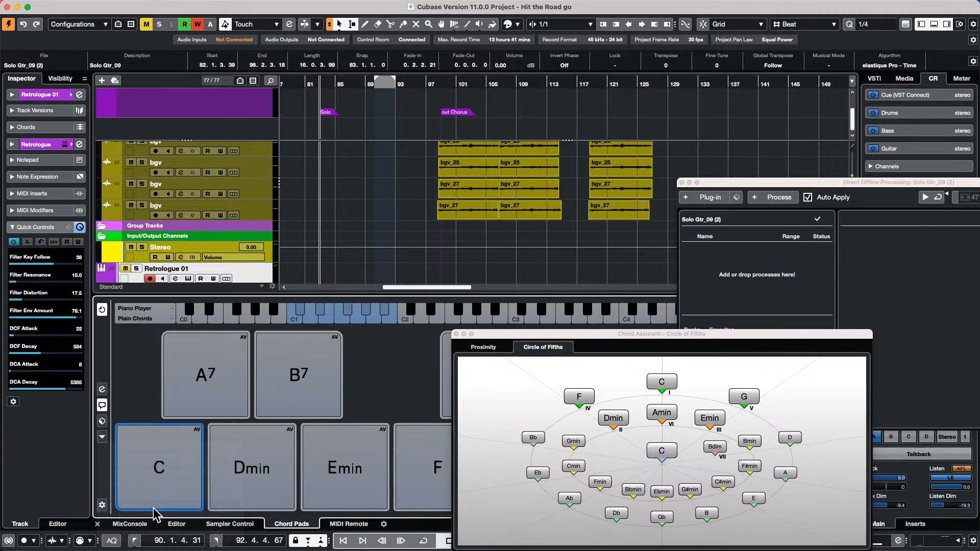
pyautogui.rightClick(245, 341)
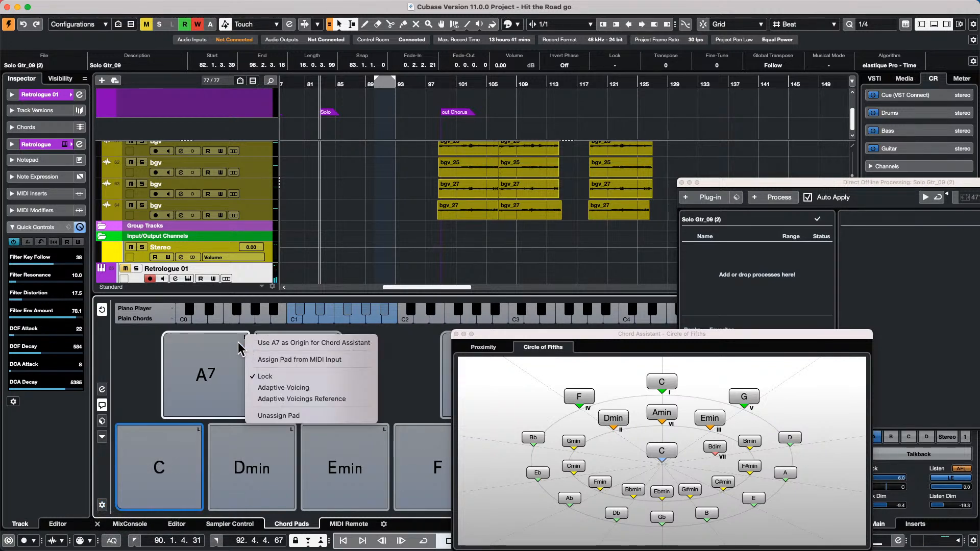
pyautogui.press('Escape')
pyautogui.click(102, 437)
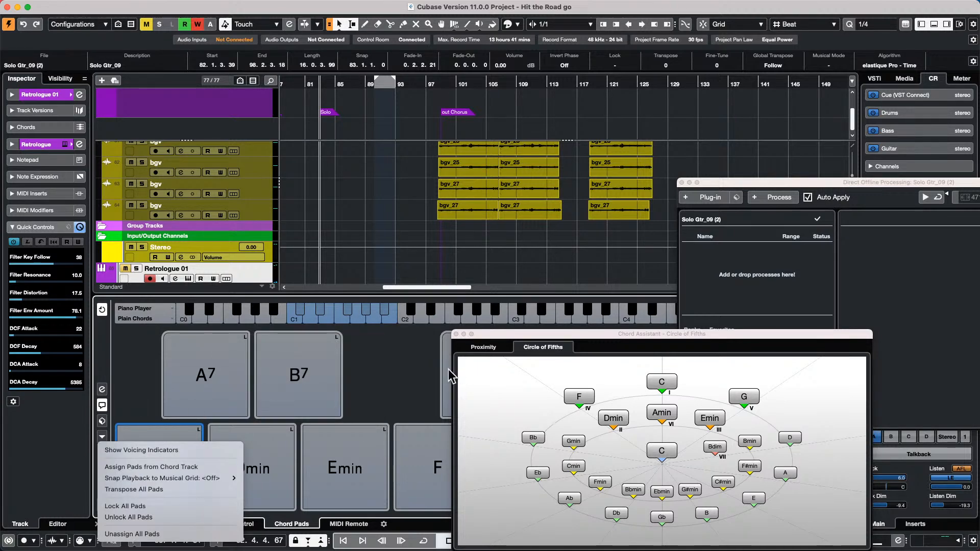
pyautogui.press('Escape')
pyautogui.click(456, 335)
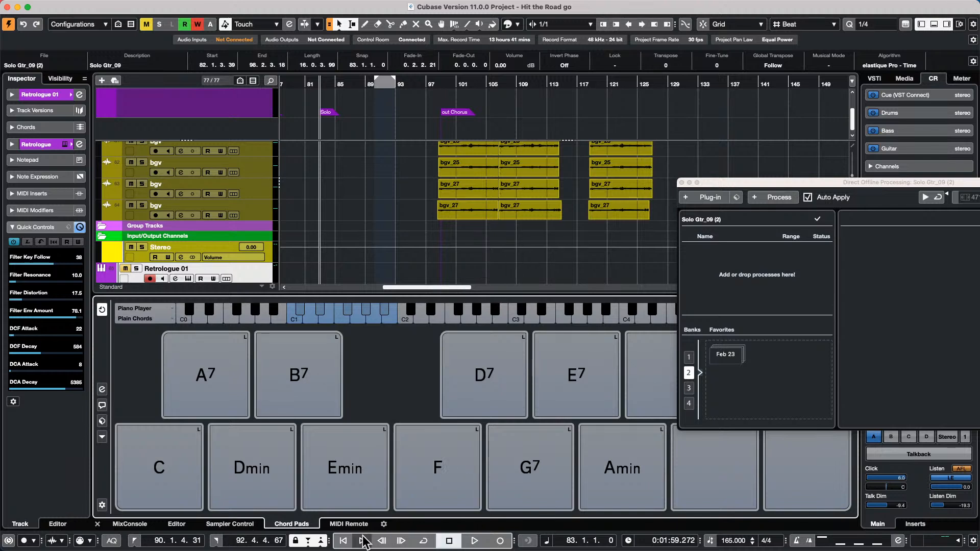
# - Show the Nektar P4 MIDI Remote layout and review the Mackie Control device in Studio Setup
pyautogui.click(349, 524)
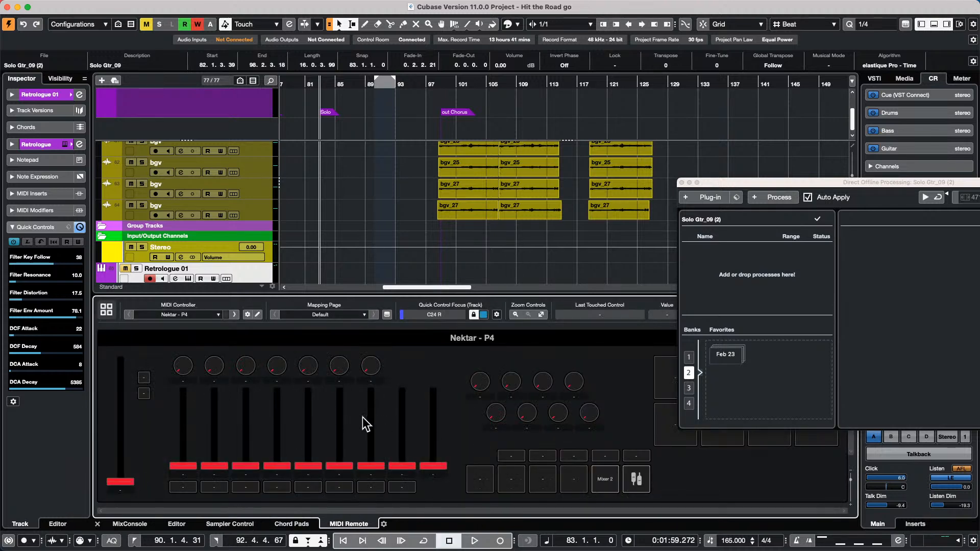
pyautogui.click(479, 381)
pyautogui.moveTo(485, 4)
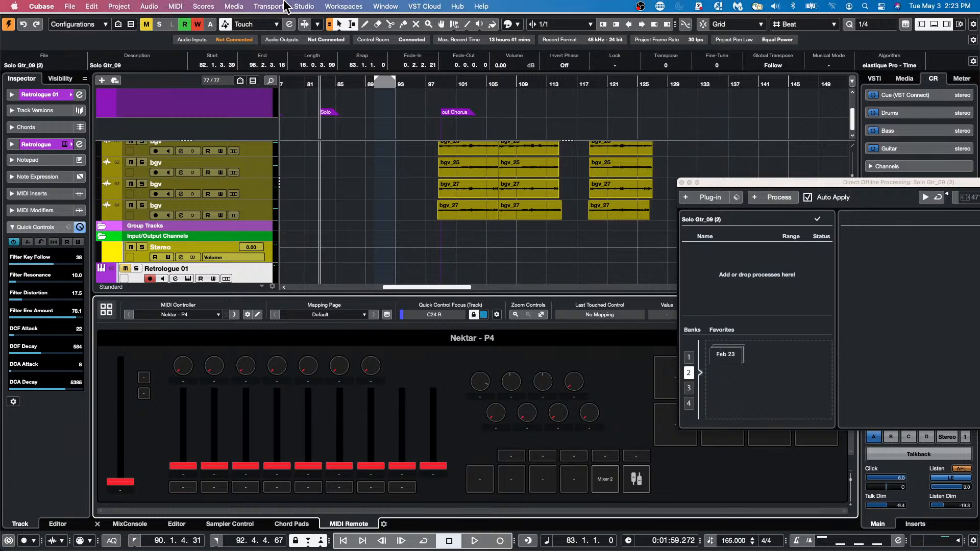
pyautogui.click(303, 6)
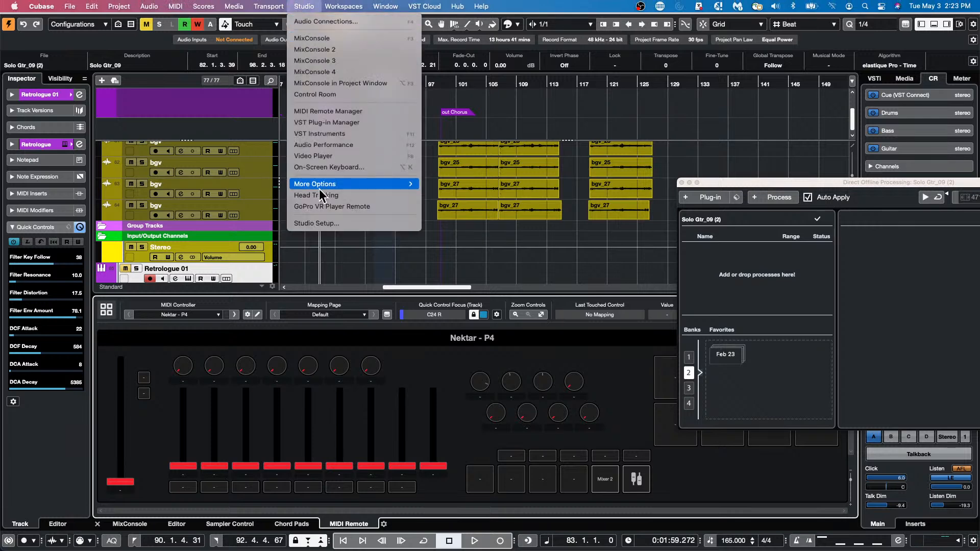
pyautogui.click(324, 223)
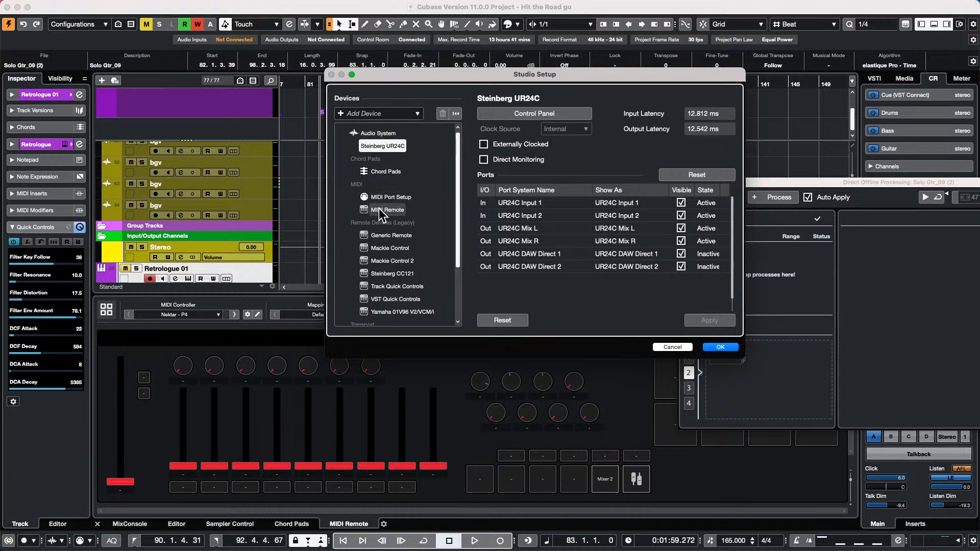
pyautogui.click(399, 245)
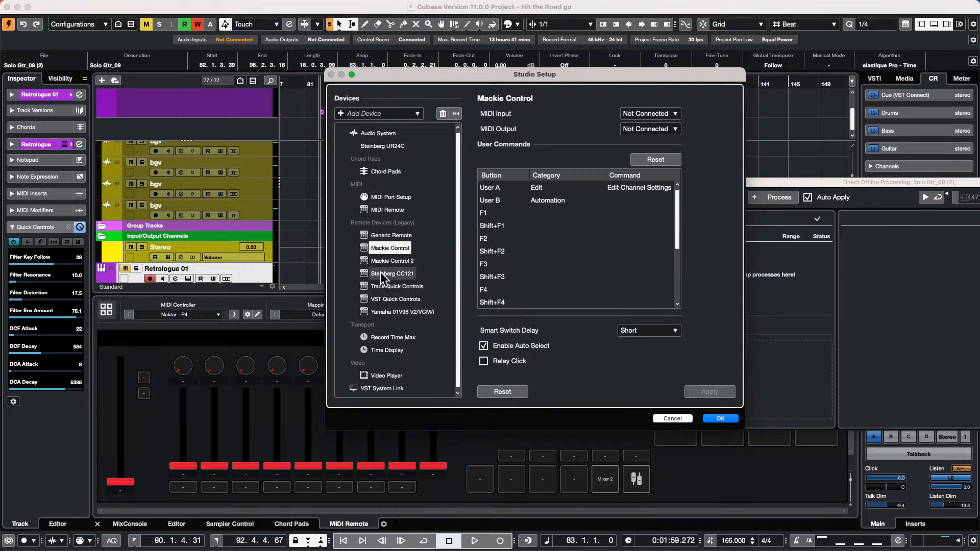
pyautogui.click(720, 418)
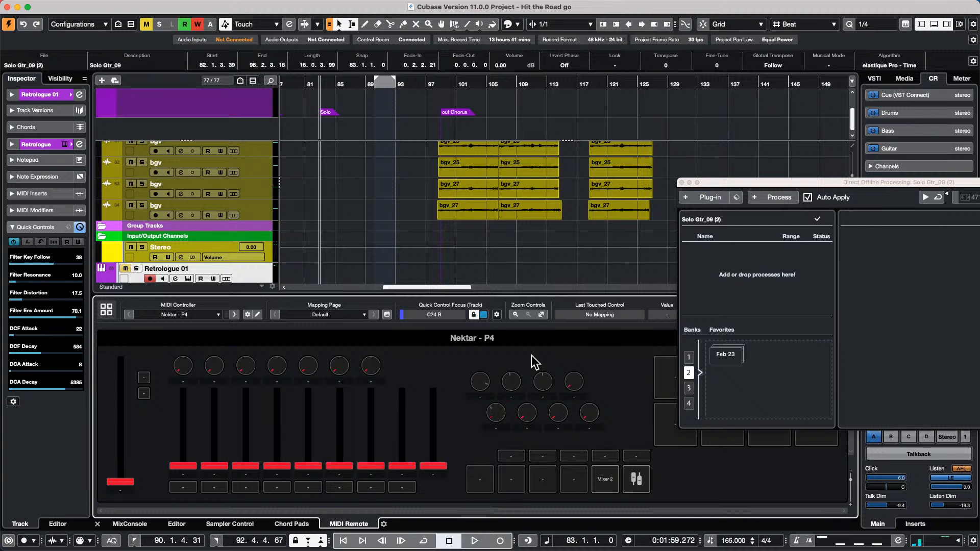
# - Open the Mapping Assistant for the first P4 knob and search functions for 'nudge'
pyautogui.rightClick(483, 384)
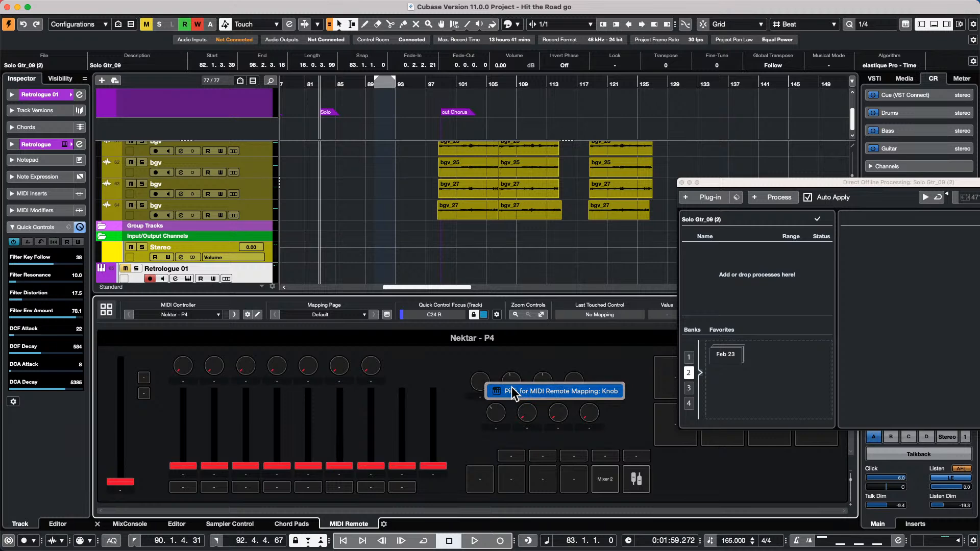
pyautogui.click(513, 390)
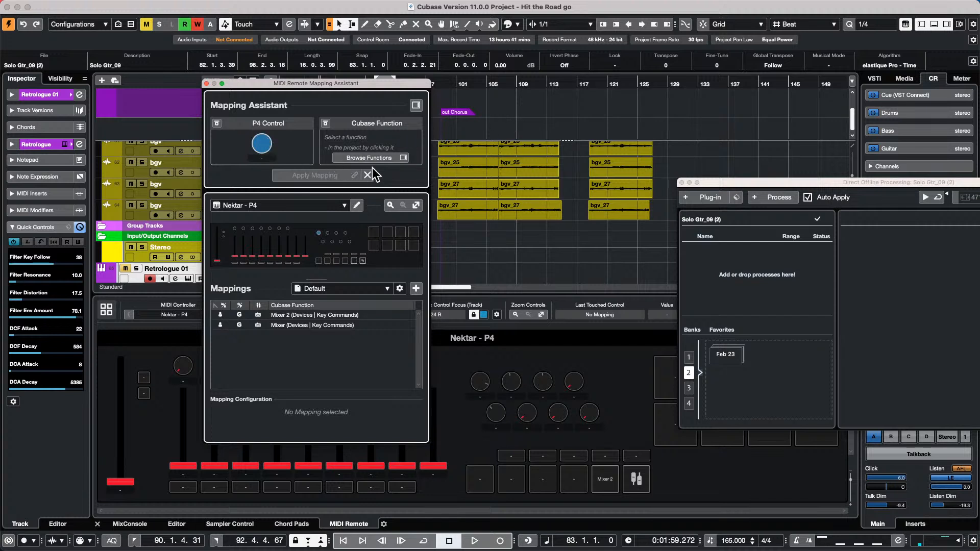
pyautogui.click(415, 107)
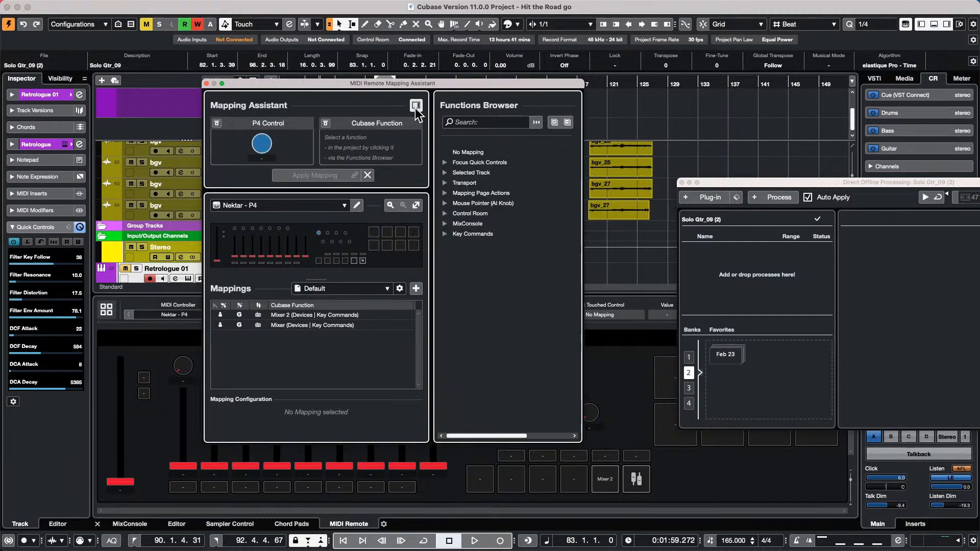
pyautogui.click(511, 122)
pyautogui.write('nu')
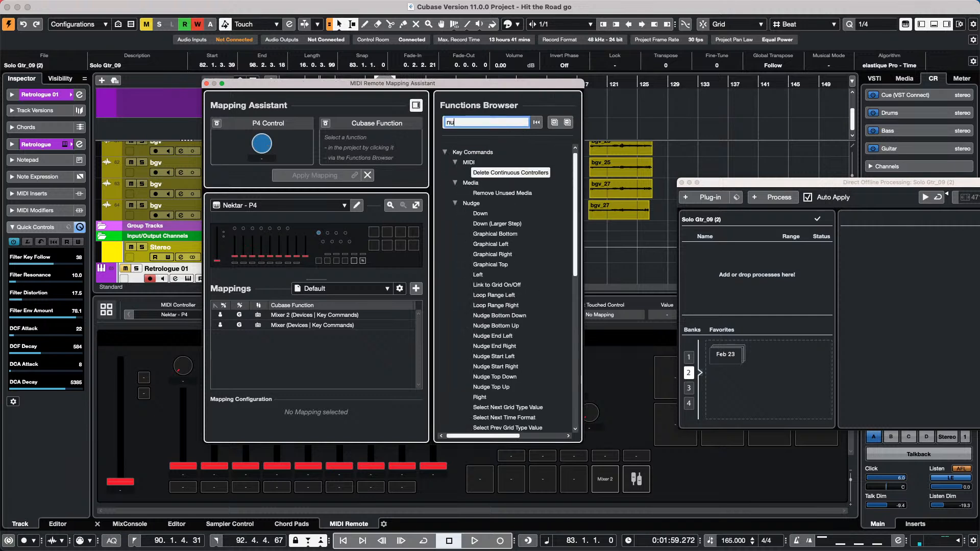
pyautogui.write('dge')
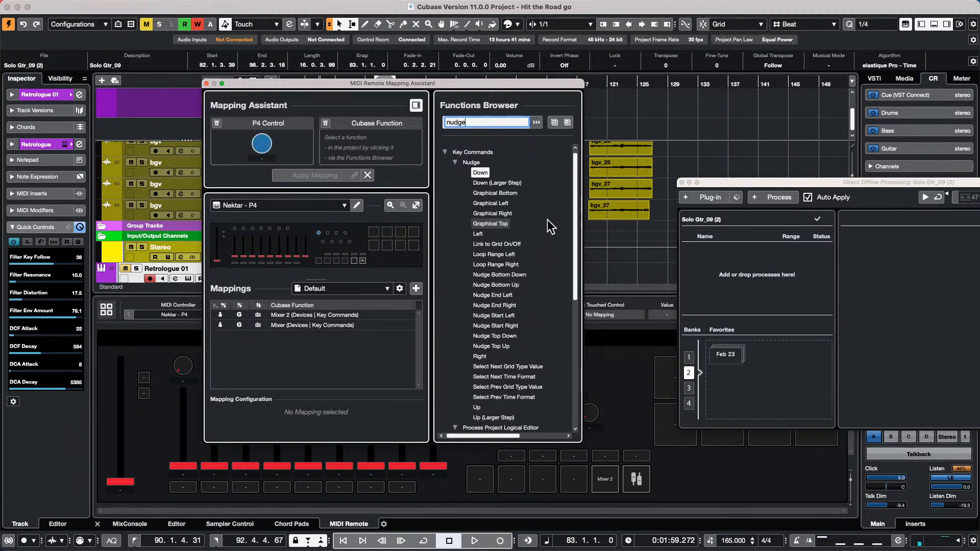
pyautogui.scroll(-2, 547, 221)
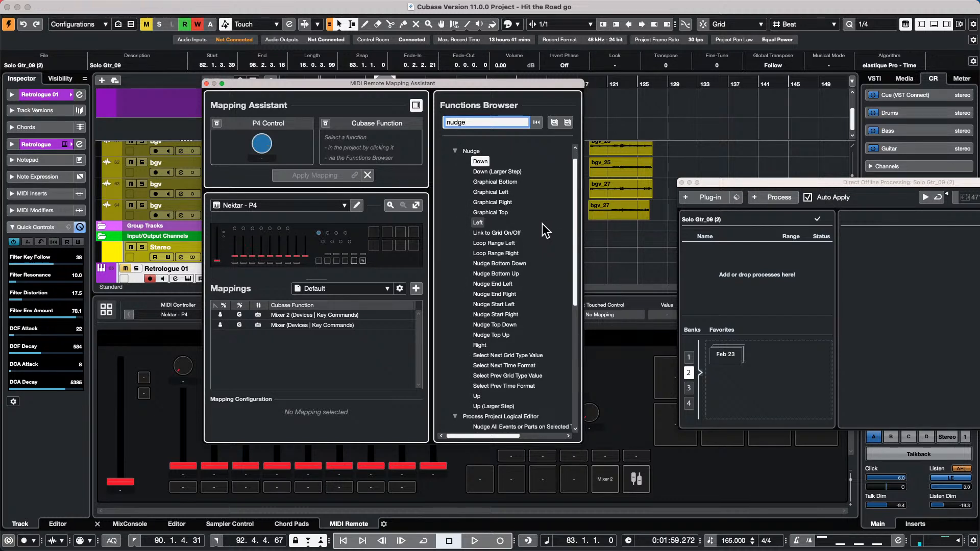
pyautogui.scroll(2, 542, 223)
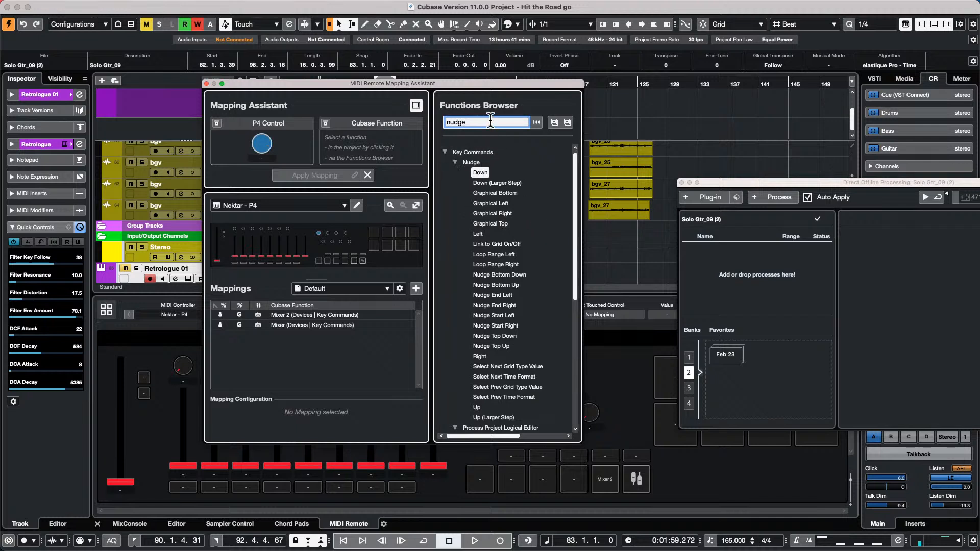
pyautogui.press('BackSpace')
pyautogui.press('BackSpace')
pyautogui.press('BackSpace')
pyautogui.press('BackSpace')
pyautogui.press('BackSpace')
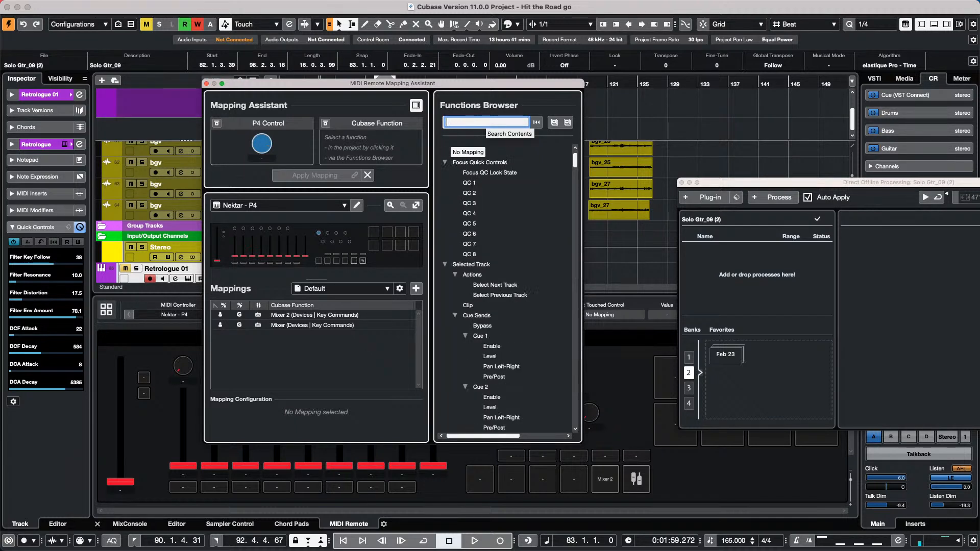
# - Collapse the Functions Browser groups from Focus Quick Controls through MixConsole
pyautogui.scroll(-10, 539, 214)
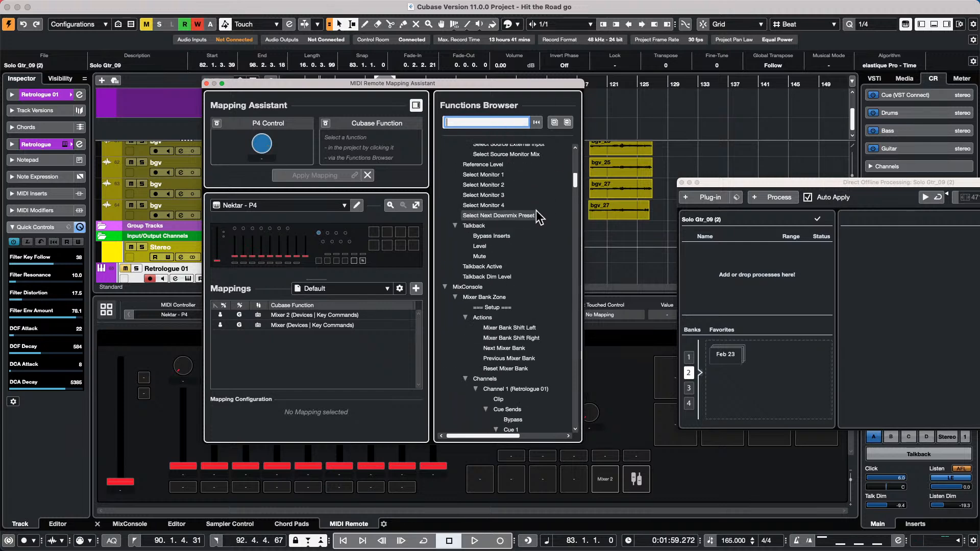
pyautogui.scroll(-10, 536, 210)
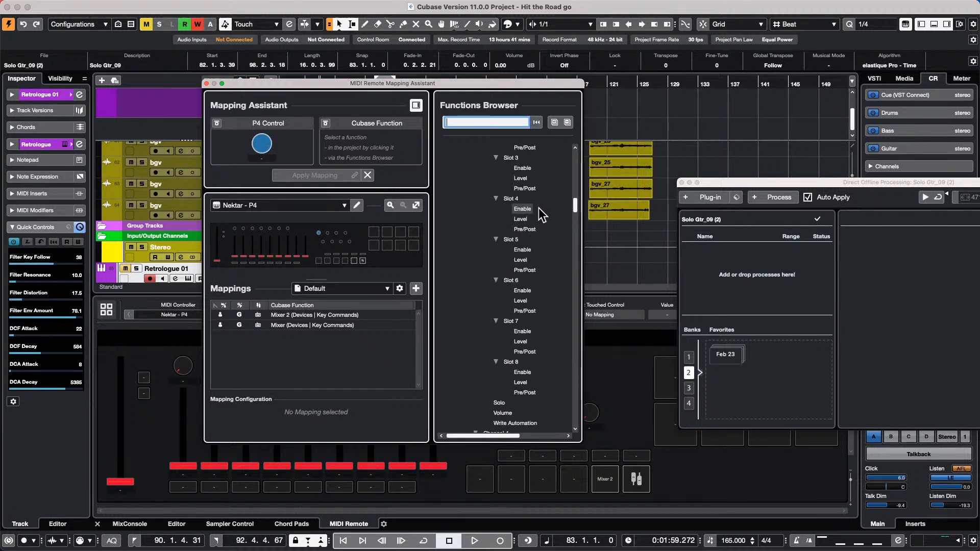
pyautogui.scroll(20, 538, 204)
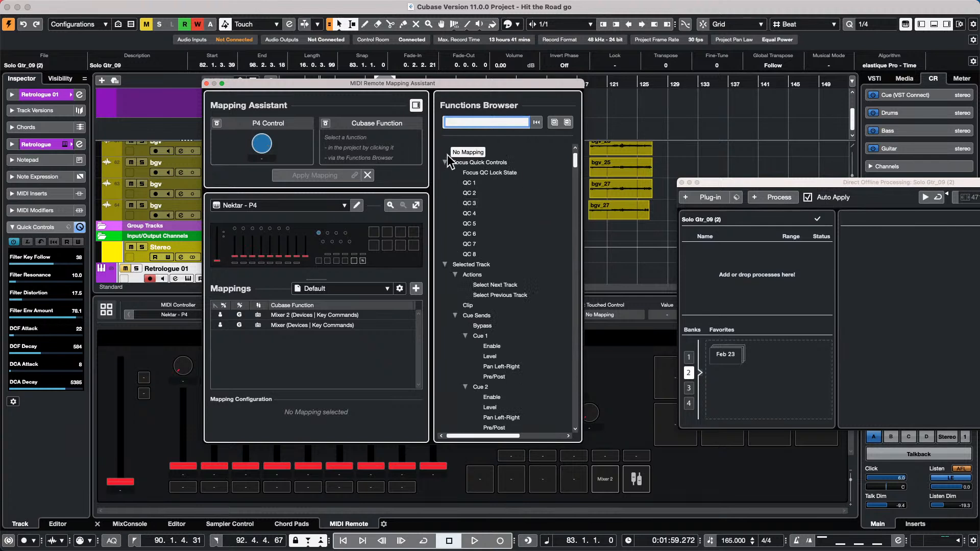
pyautogui.click(444, 162)
pyautogui.click(446, 173)
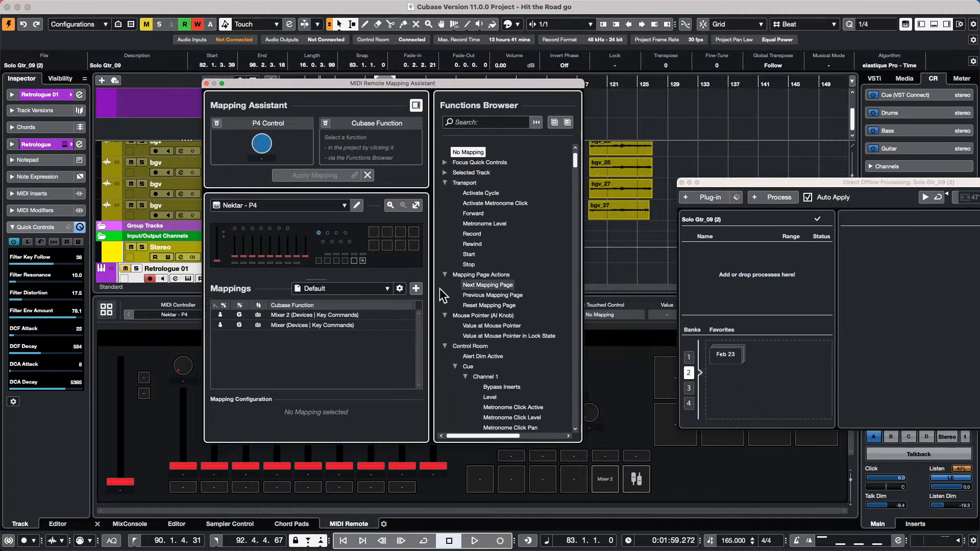
pyautogui.click(445, 183)
pyautogui.click(444, 193)
pyautogui.click(443, 204)
pyautogui.click(444, 214)
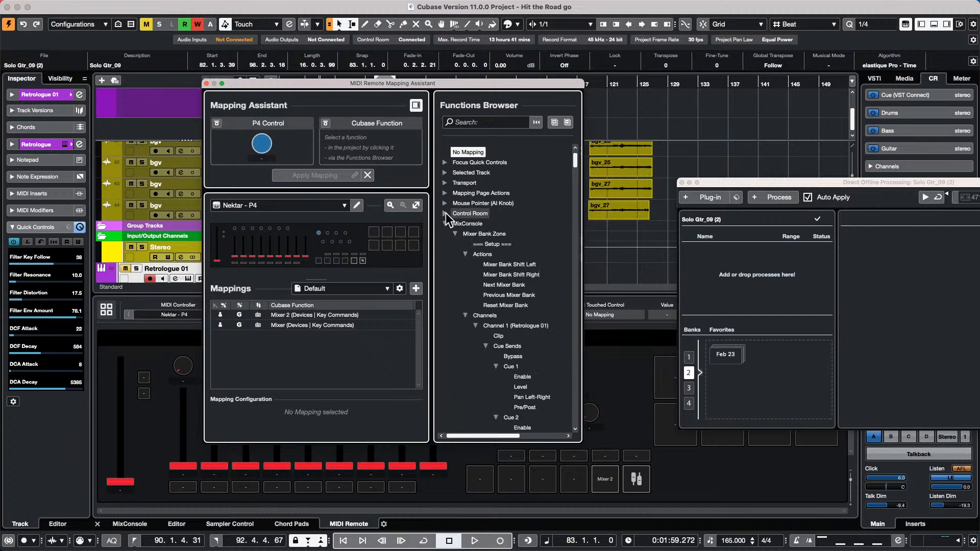
pyautogui.click(444, 223)
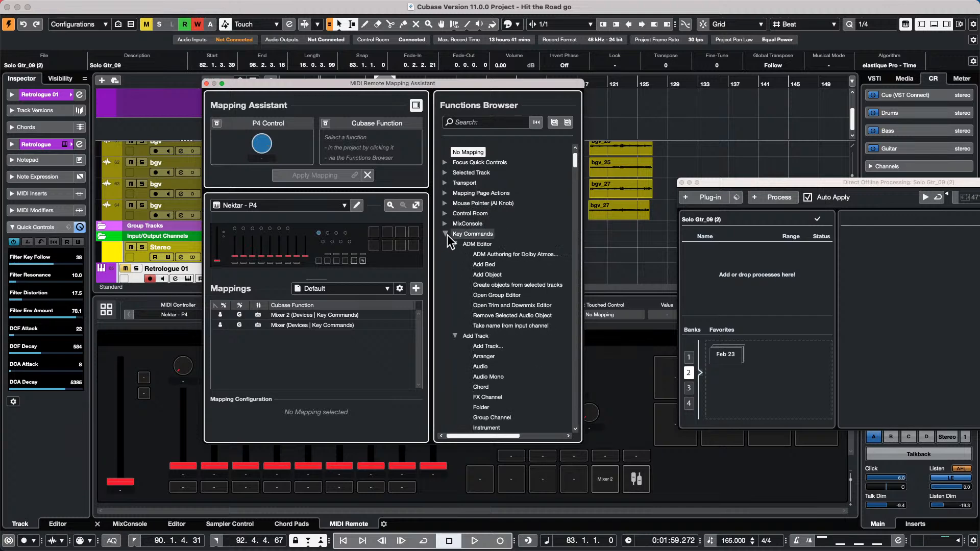
pyautogui.scroll(-20, 523, 308)
pyautogui.scroll(-20, 524, 308)
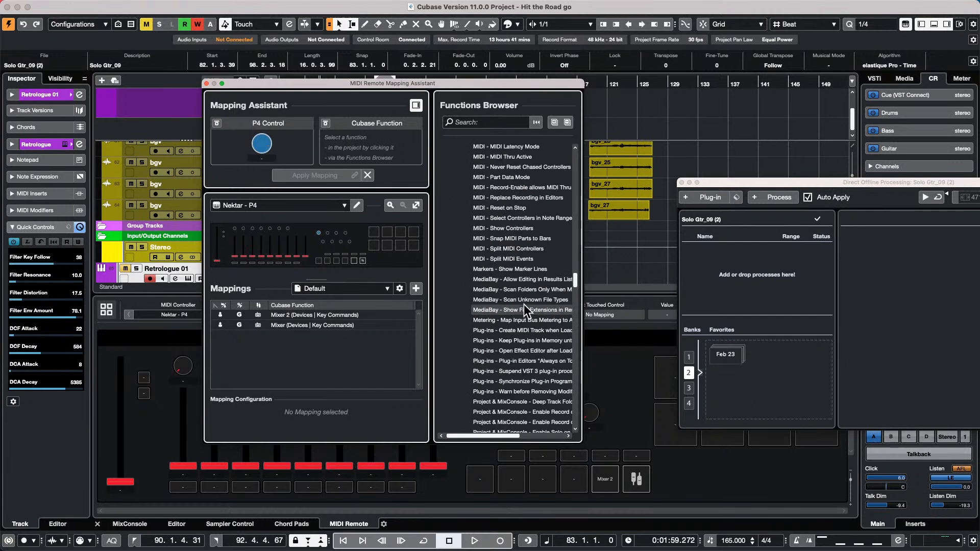
pyautogui.scroll(15, 524, 304)
pyautogui.scroll(20, 525, 300)
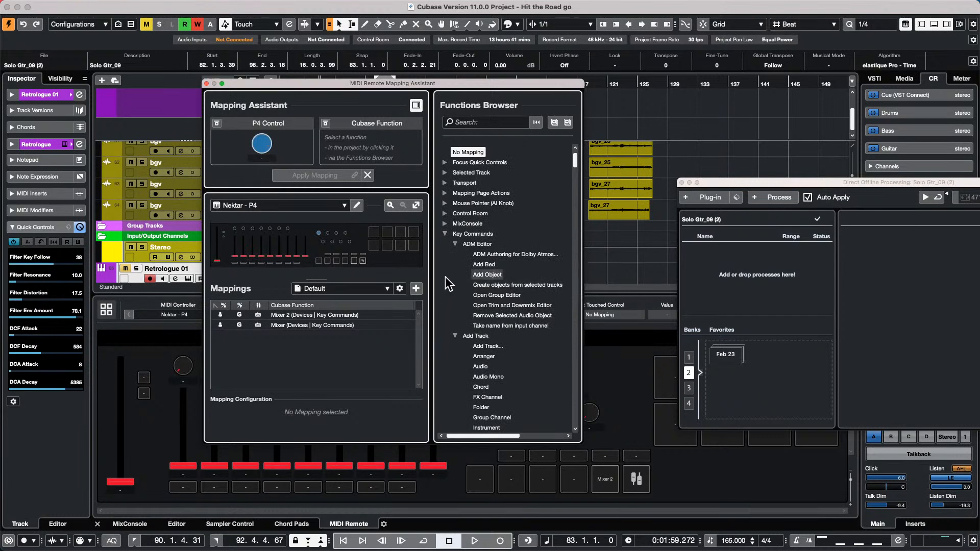
pyautogui.click(445, 234)
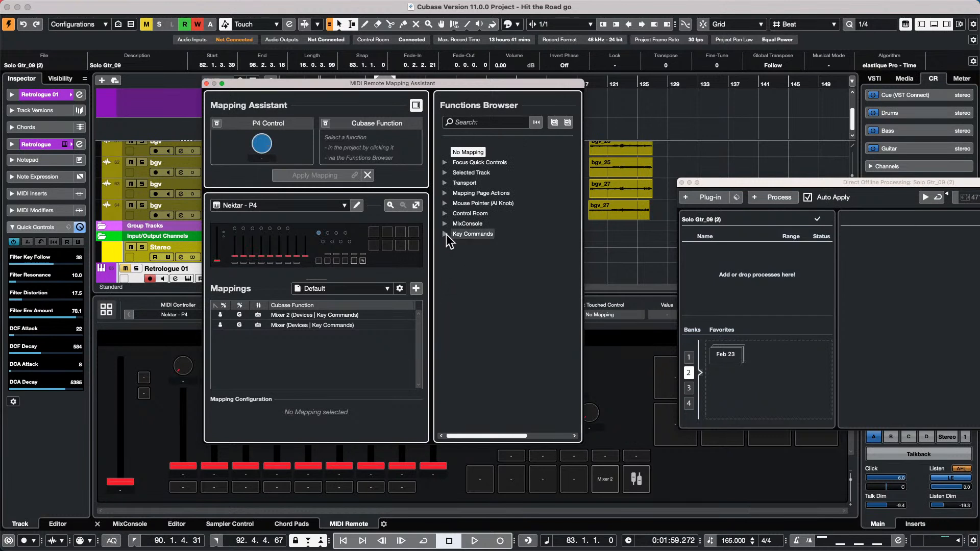
pyautogui.click(445, 235)
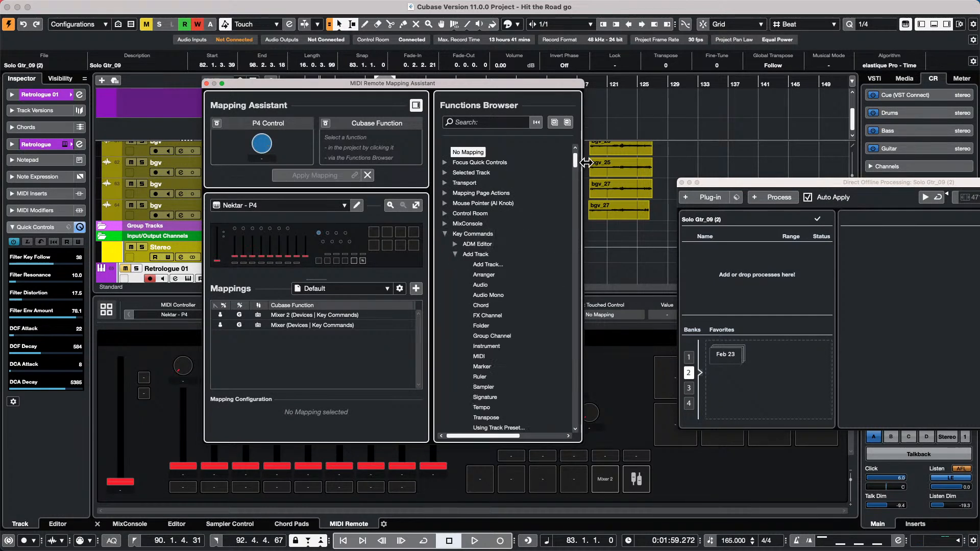
# - Assign Key Commands > Transport > Nudge +1 Frame as the knob's Cubase function
pyautogui.click(567, 123)
pyautogui.click(445, 234)
pyautogui.scroll(-3, 503, 294)
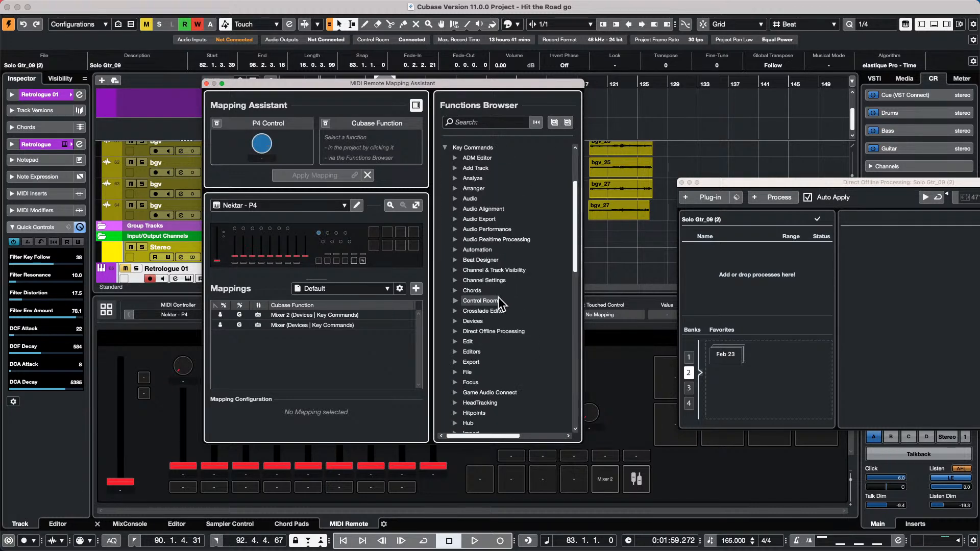
pyautogui.scroll(-10, 499, 304)
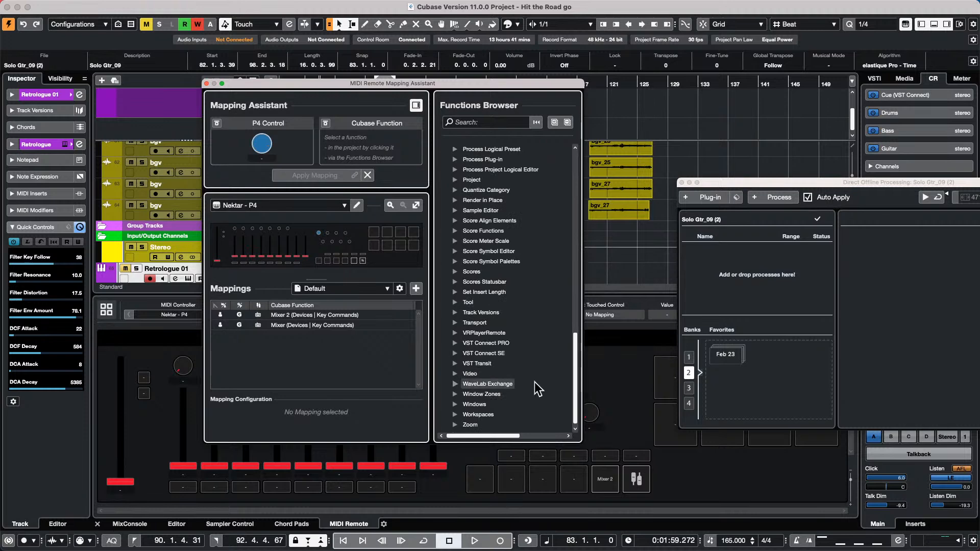
pyautogui.click(456, 323)
pyautogui.scroll(-5, 482, 322)
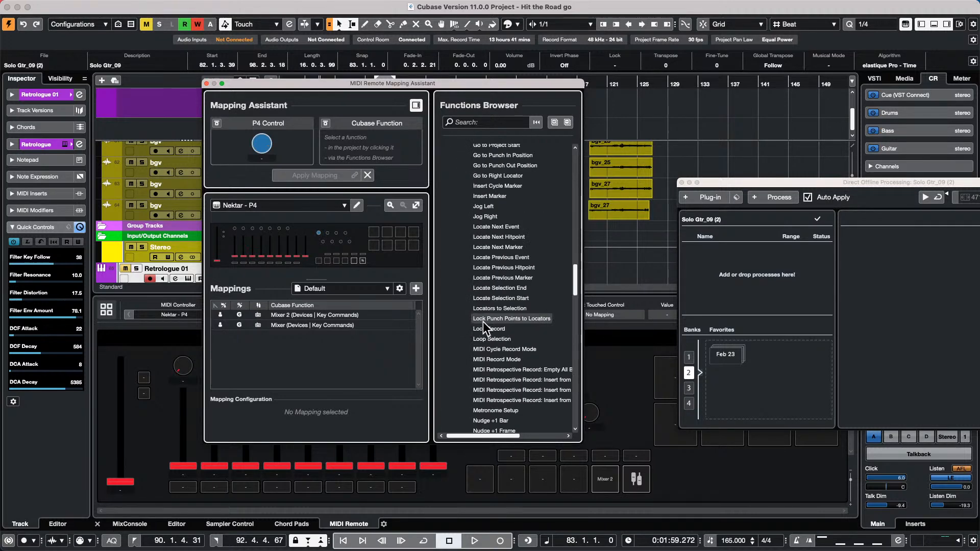
pyautogui.scroll(-4, 483, 322)
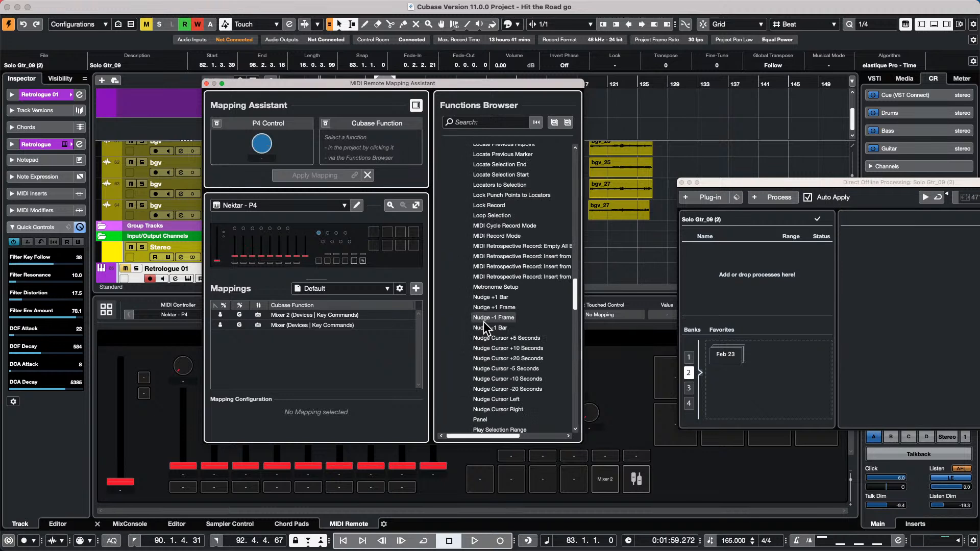
pyautogui.click(516, 308)
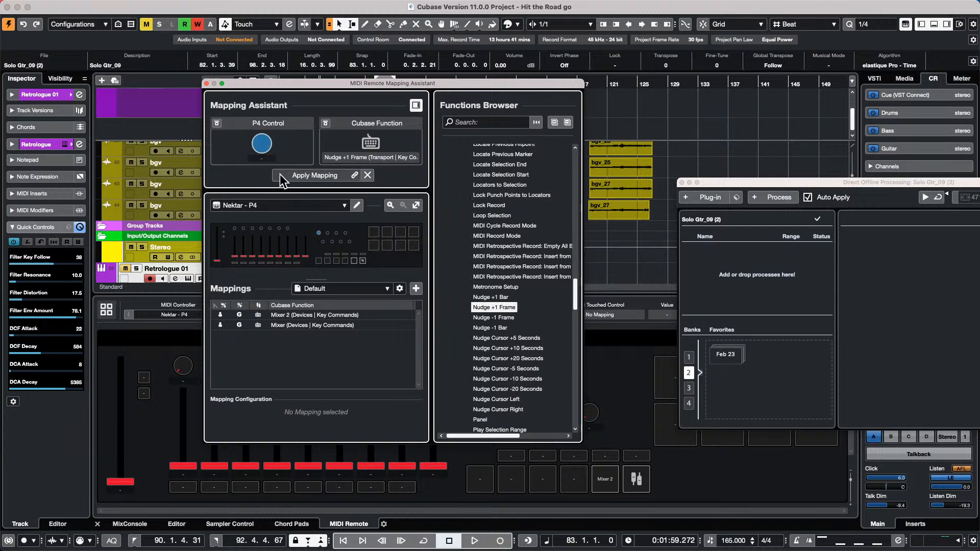
# - Assign Nudge +1 Frame to one P4 knob and Nudge -1 Frame to the next, then close the Mapping Assistant
pyautogui.click(302, 175)
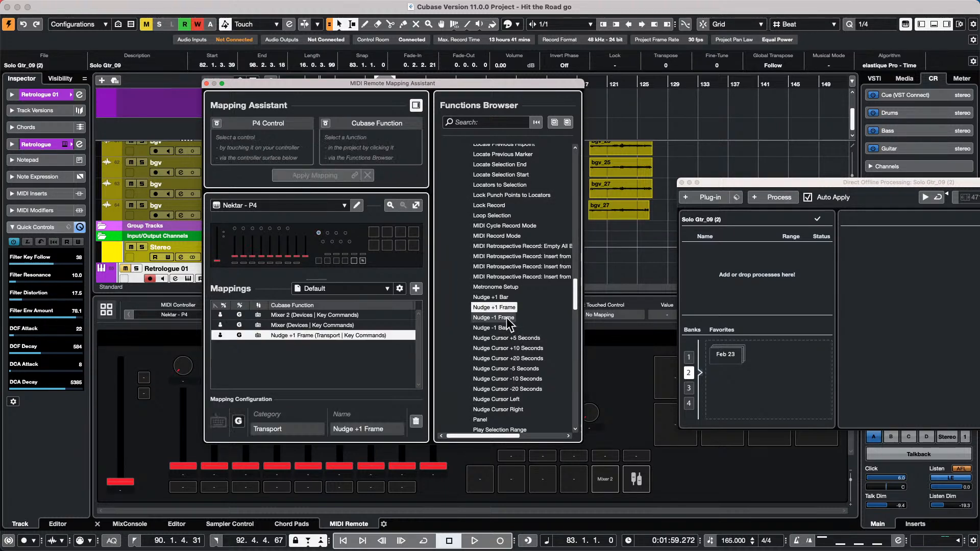
pyautogui.click(327, 233)
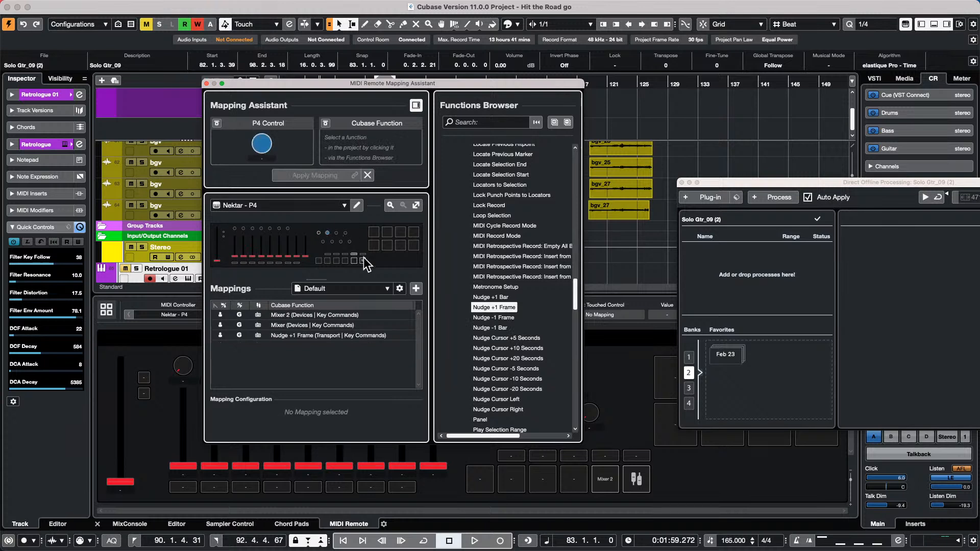
pyautogui.doubleClick(512, 317)
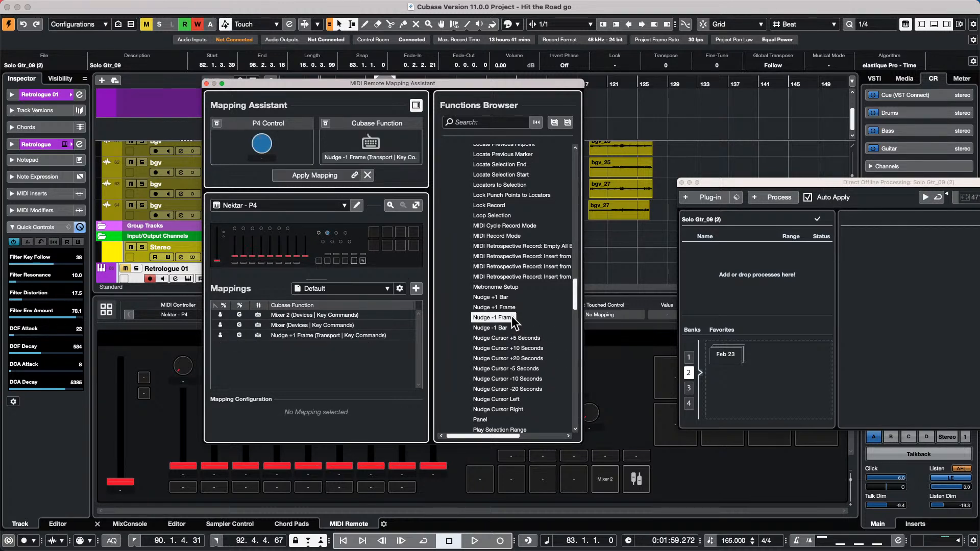
pyautogui.click(330, 175)
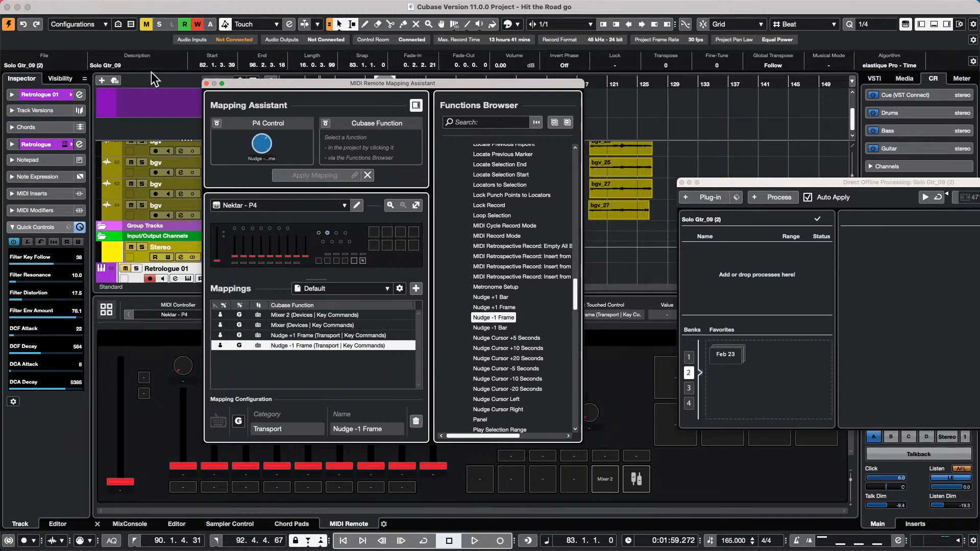
pyautogui.click(207, 83)
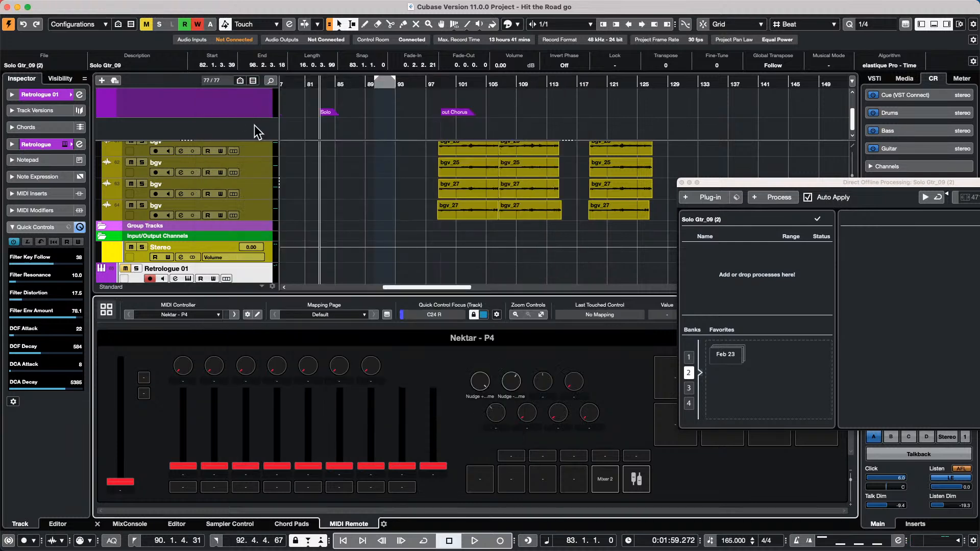
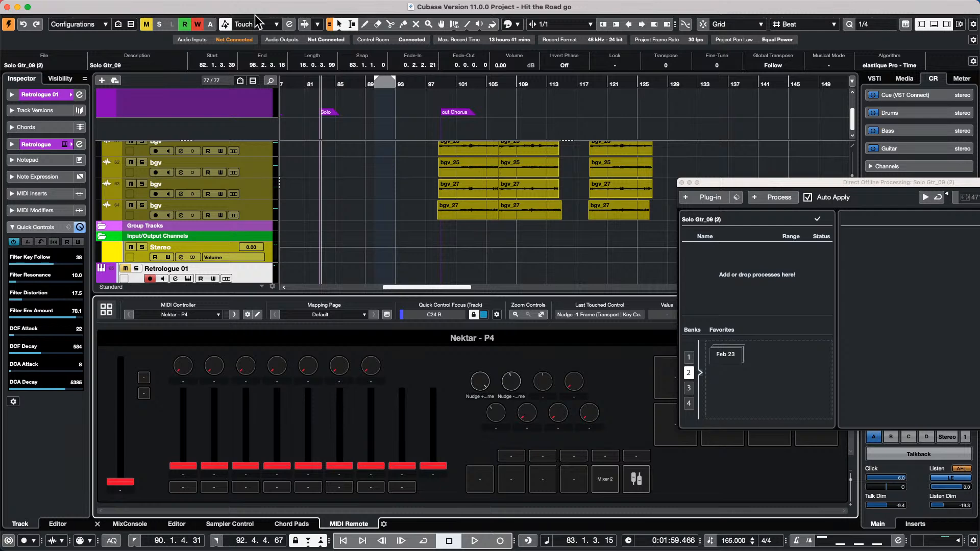
# - Open the Audio Mixdown export and queue 'Hit the Road go' as a 48 kHz 24-bit WAV
pyautogui.moveTo(193, 4)
pyautogui.click(51, 6)
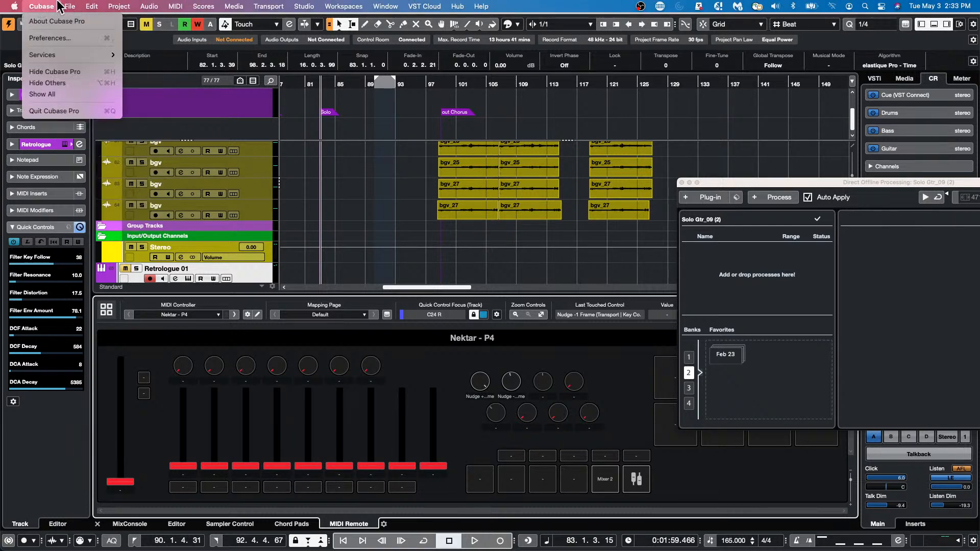
pyautogui.moveTo(69, 6)
pyautogui.moveTo(100, 177)
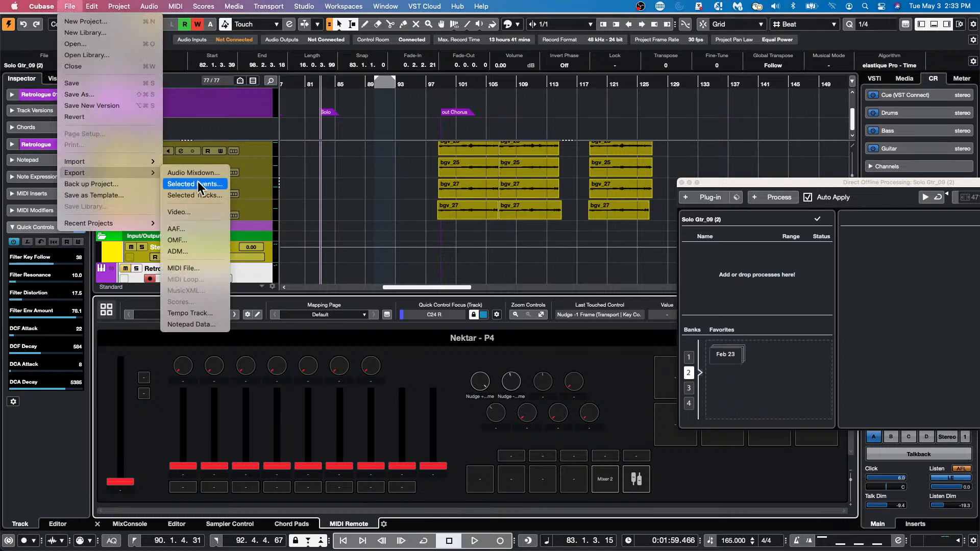
pyautogui.click(204, 173)
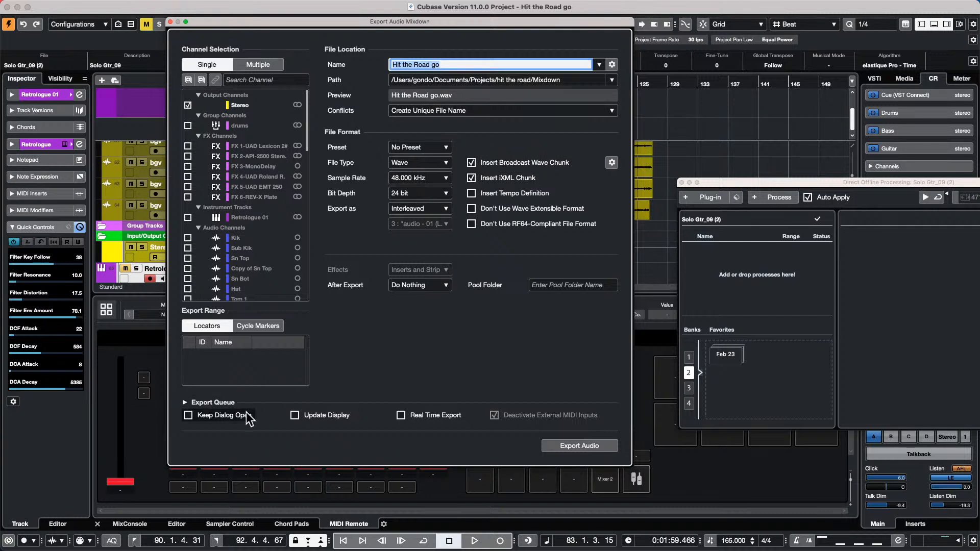
pyautogui.click(187, 403)
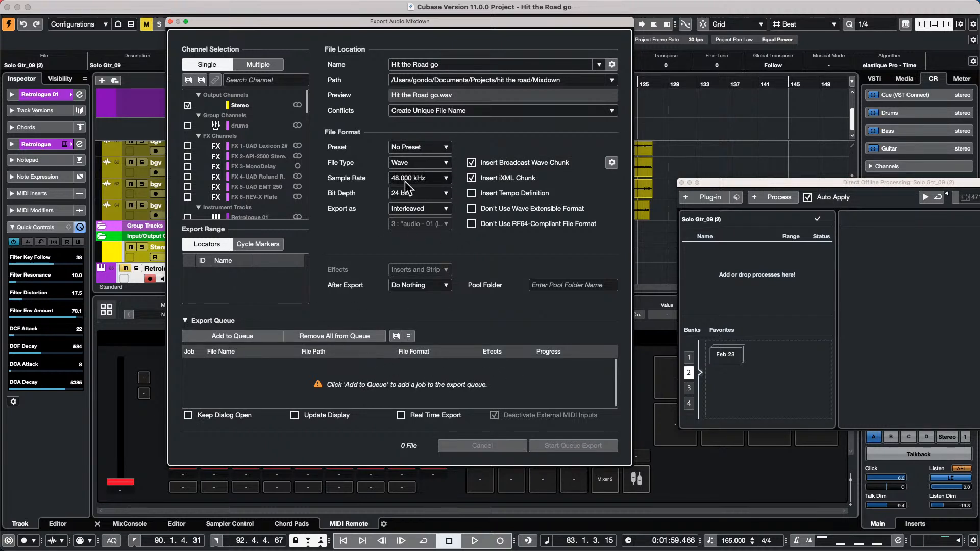
pyautogui.click(228, 338)
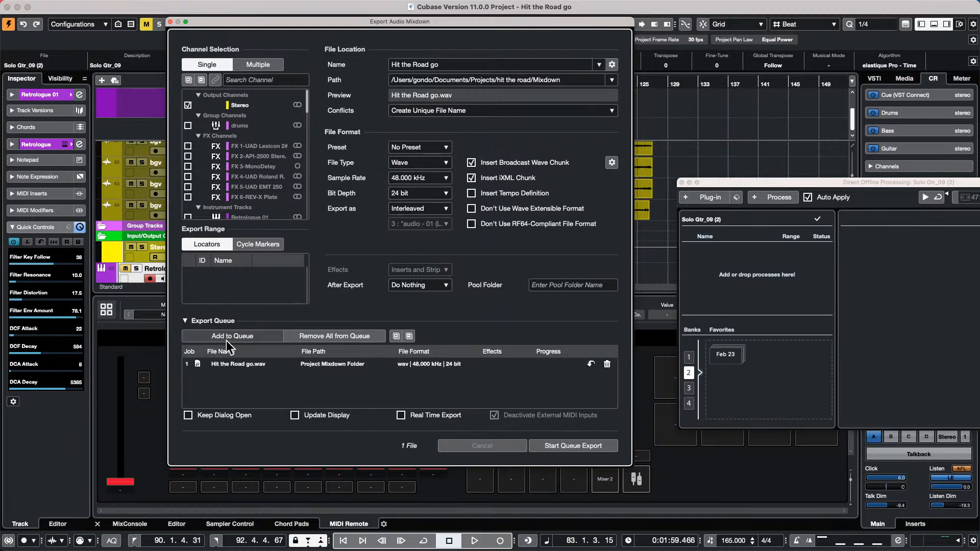
# - Switch to MPEG 1 Layer 3 at 48 kHz, queue the 320 kBit/s MP3 job, and close
pyautogui.click(416, 164)
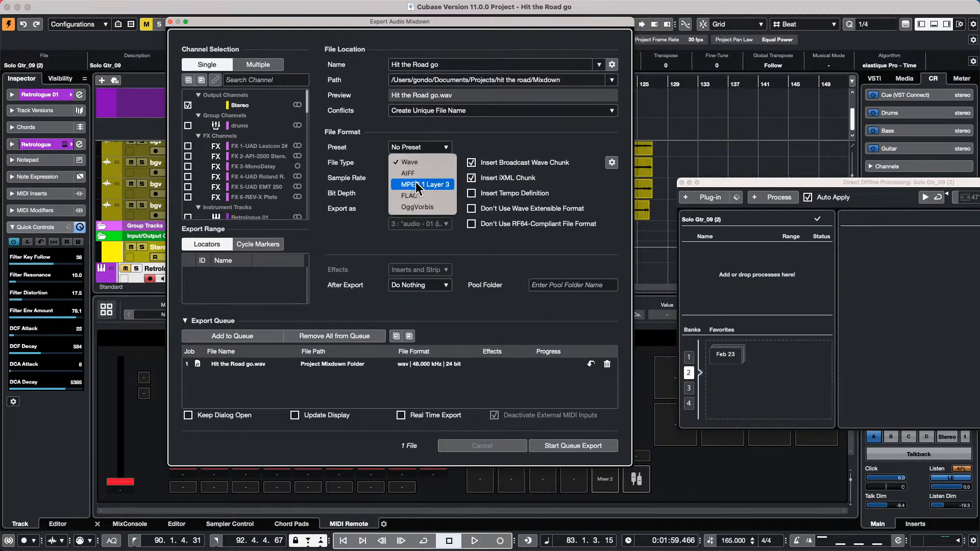
pyautogui.click(415, 184)
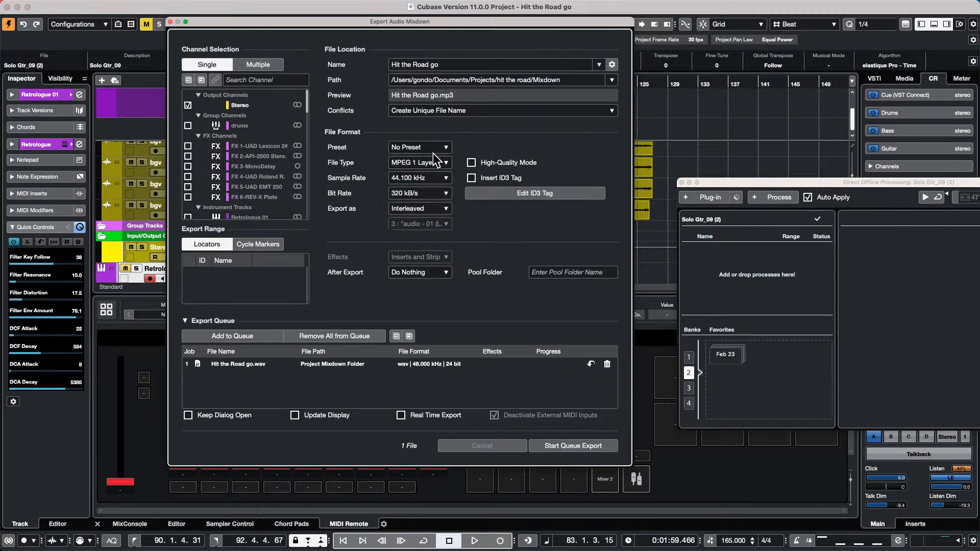
pyautogui.click(414, 180)
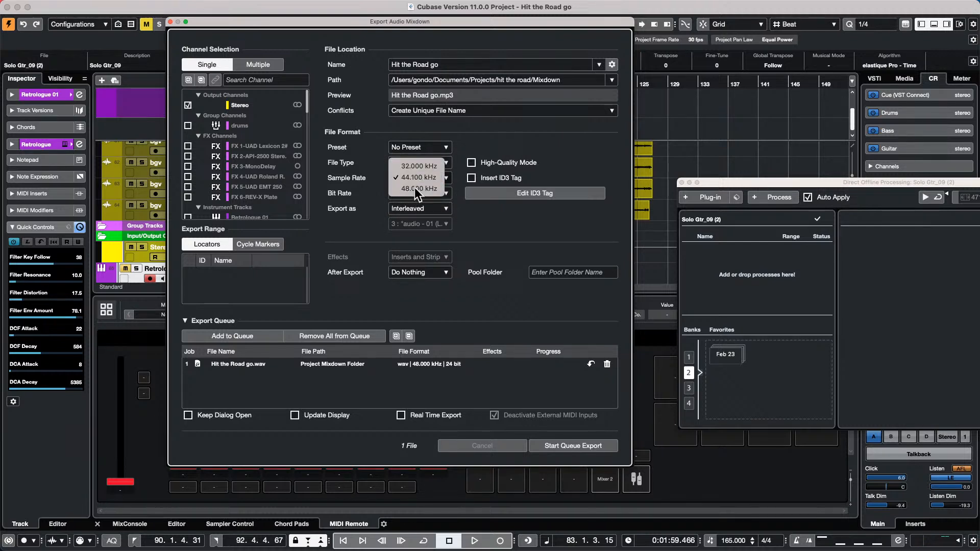
pyautogui.click(414, 188)
pyautogui.click(248, 336)
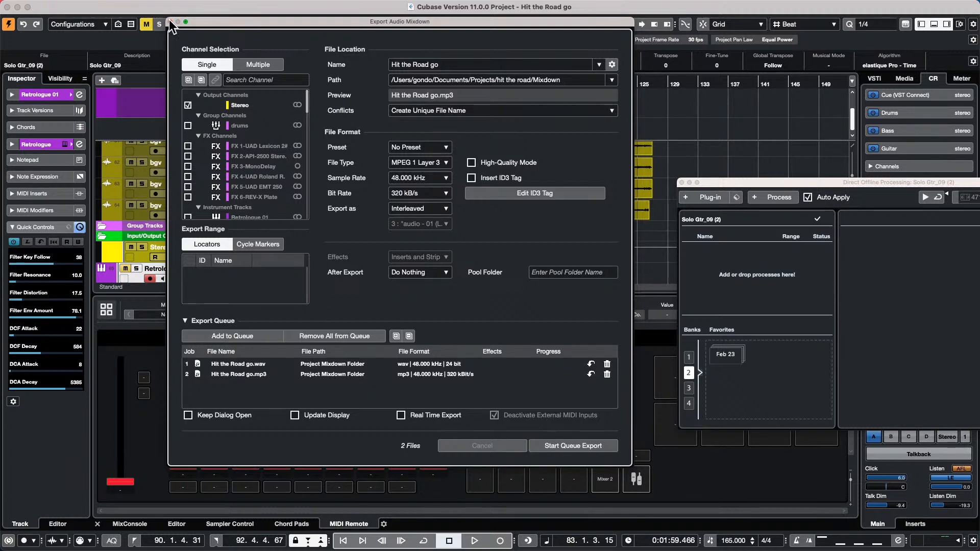
pyautogui.click(171, 20)
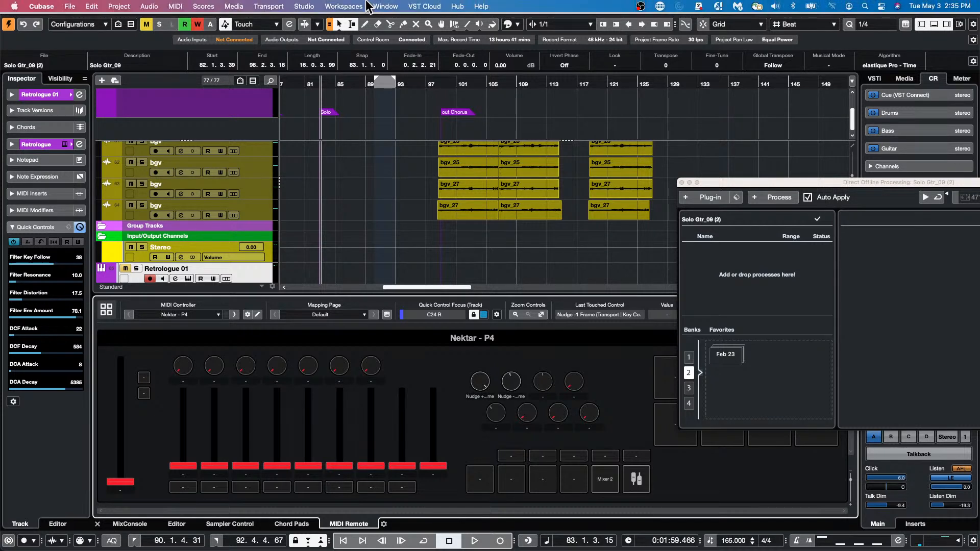
# - Show the Studio Setup's Audio System page with the Steinberg UR24C driver
pyautogui.click(347, 6)
pyautogui.moveTo(312, 6)
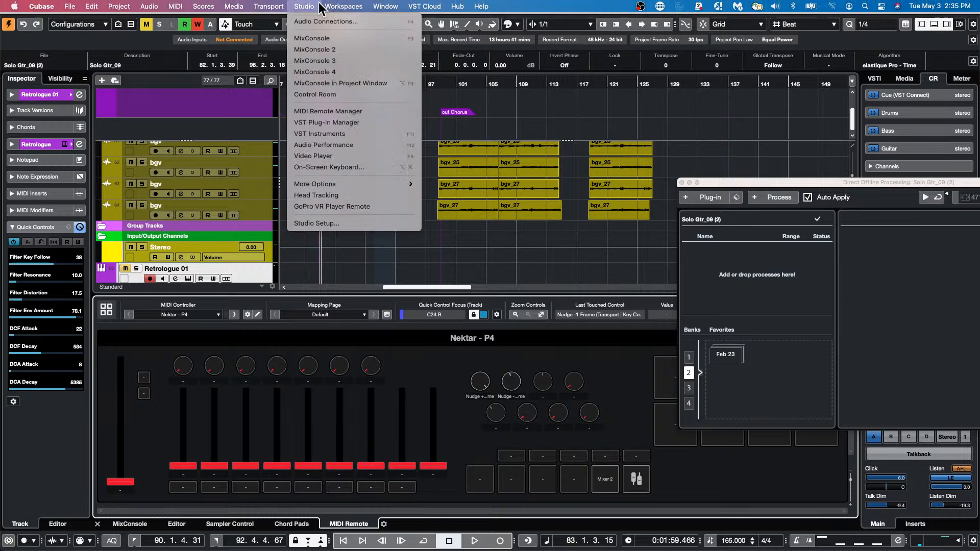
pyautogui.click(316, 224)
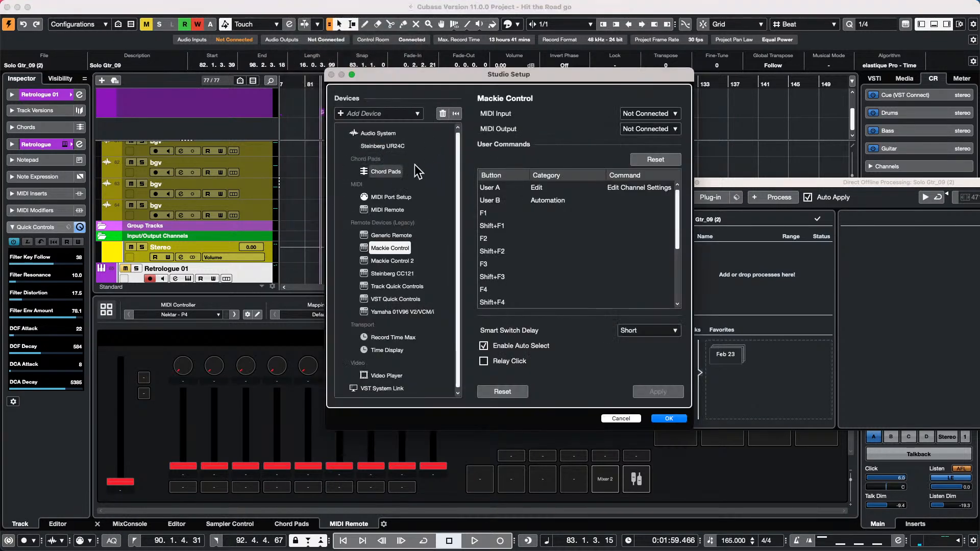
pyautogui.click(379, 133)
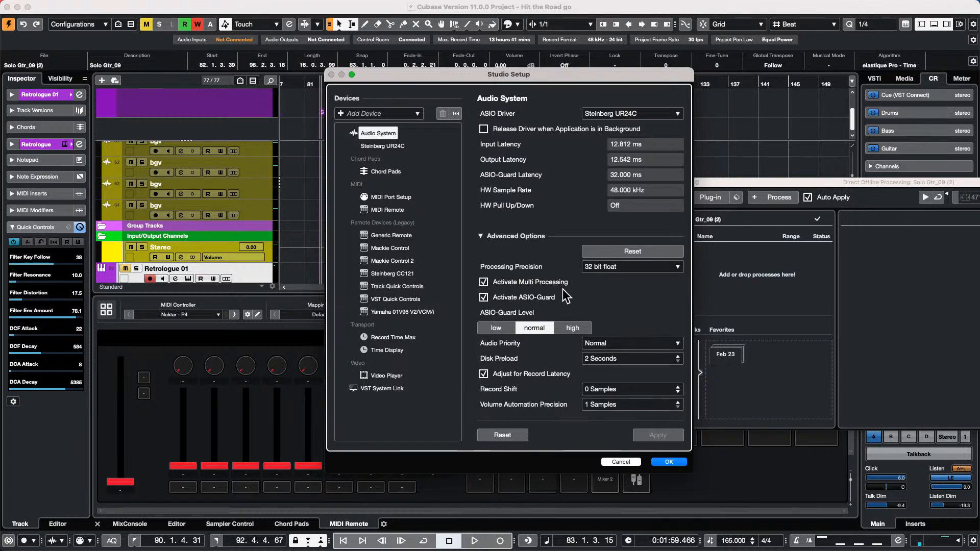
# - Confirm Studio Setup with OK to get back to the project window
pyautogui.click(668, 462)
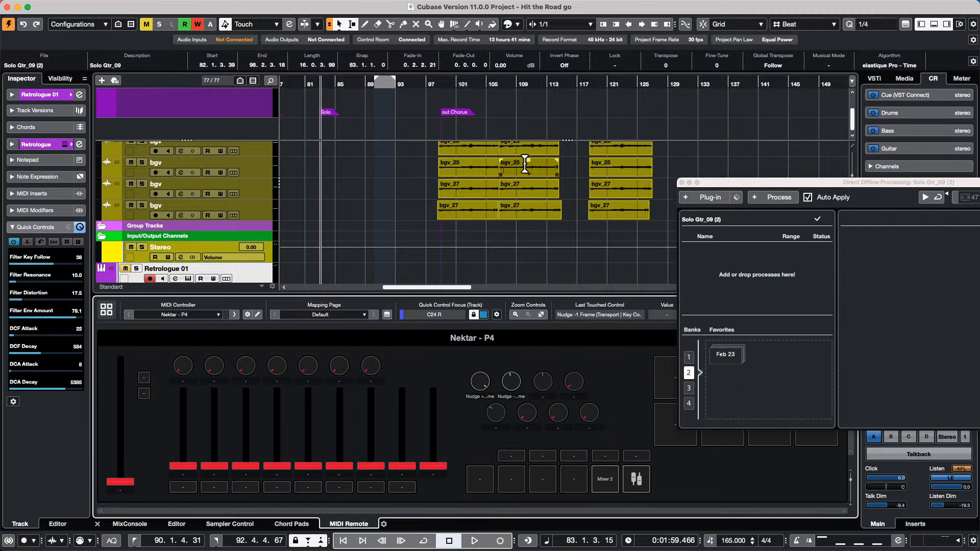
# - Draw a new MIDI part on Retrologue 01 from bar 78 and open it in the lower-zone editor
pyautogui.rightClick(372, 242)
pyautogui.click(393, 244)
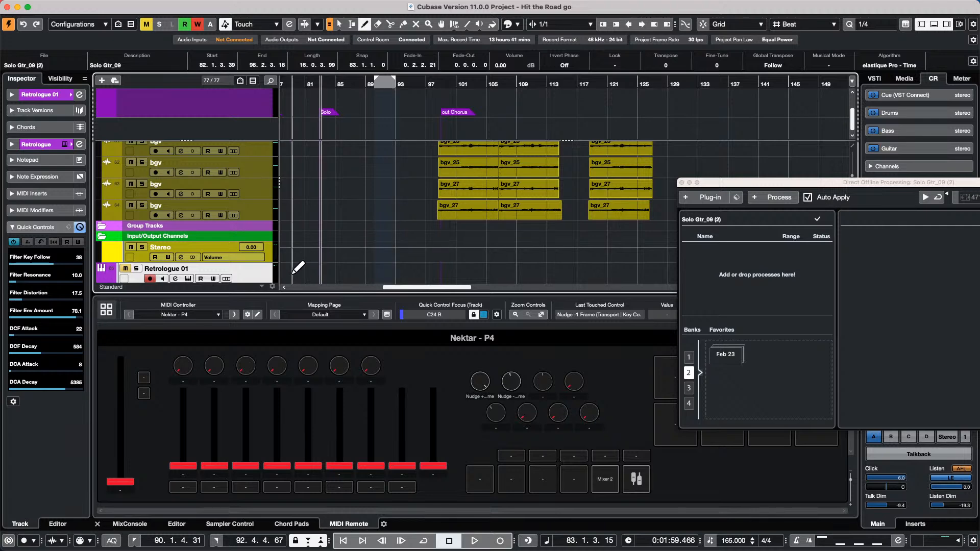
pyautogui.moveTo(287, 271); pyautogui.dragTo(454, 270)
pyautogui.scroll(-1, 375, 250)
pyautogui.press('1')
pyautogui.doubleClick(350, 254)
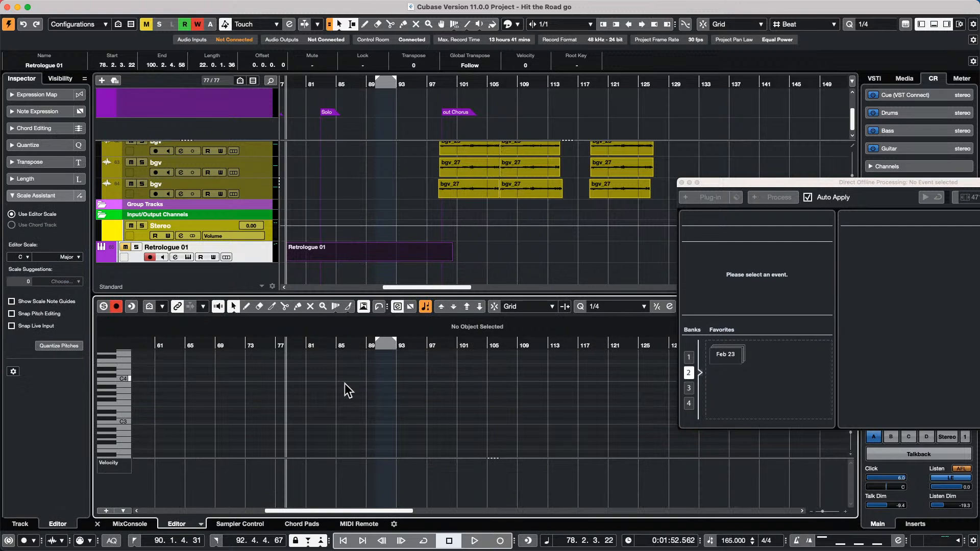
# - Draw two short notes into the new part
pyautogui.click(119, 470)
pyautogui.click(216, 414)
pyautogui.rightClick(217, 415)
pyautogui.click(234, 414)
pyautogui.moveTo(214, 415); pyautogui.dragTo(254, 404)
pyautogui.click(258, 418)
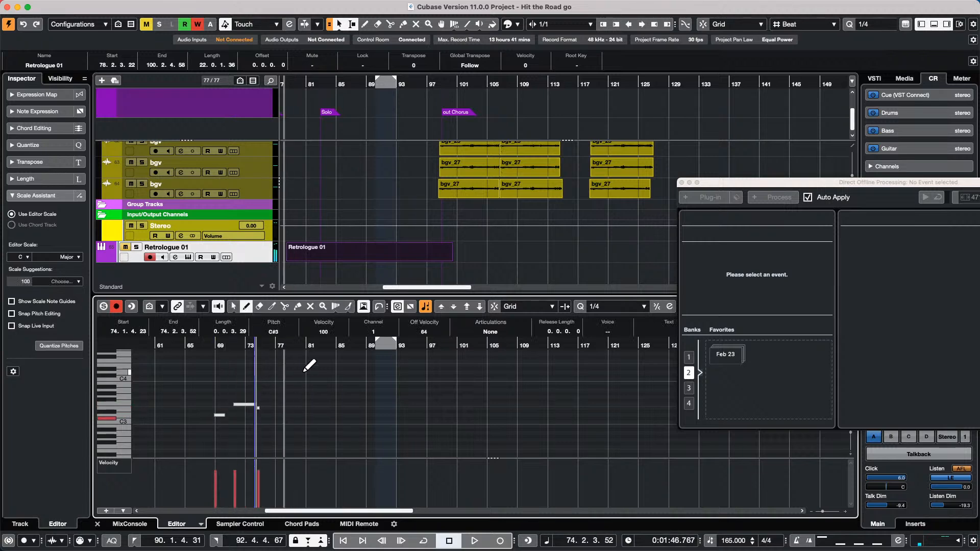
# - Return the cursor to bar 67, zoom in around bar 81, and add G#2 notes near bar 84
pyautogui.moveTo(327, 80); pyautogui.dragTo(245, 80)
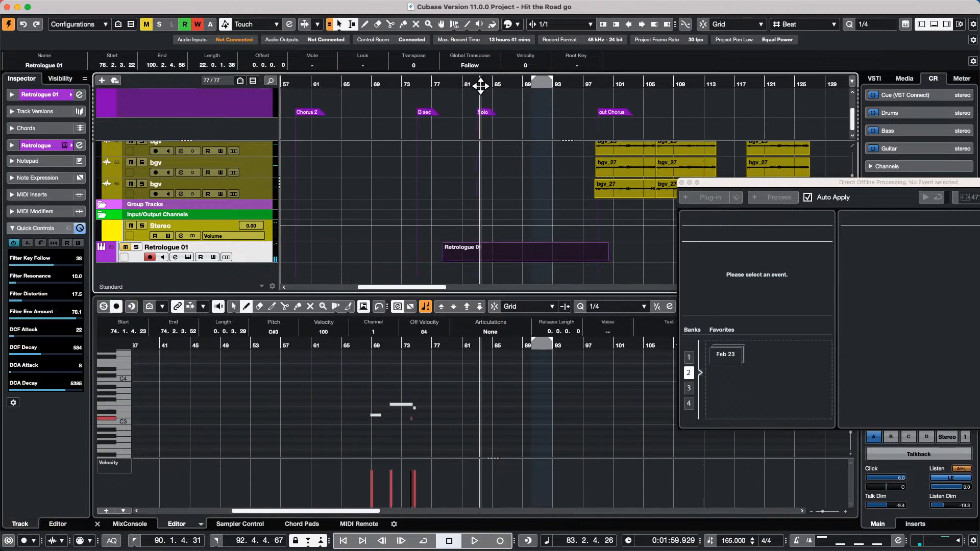
pyautogui.click(525, 256)
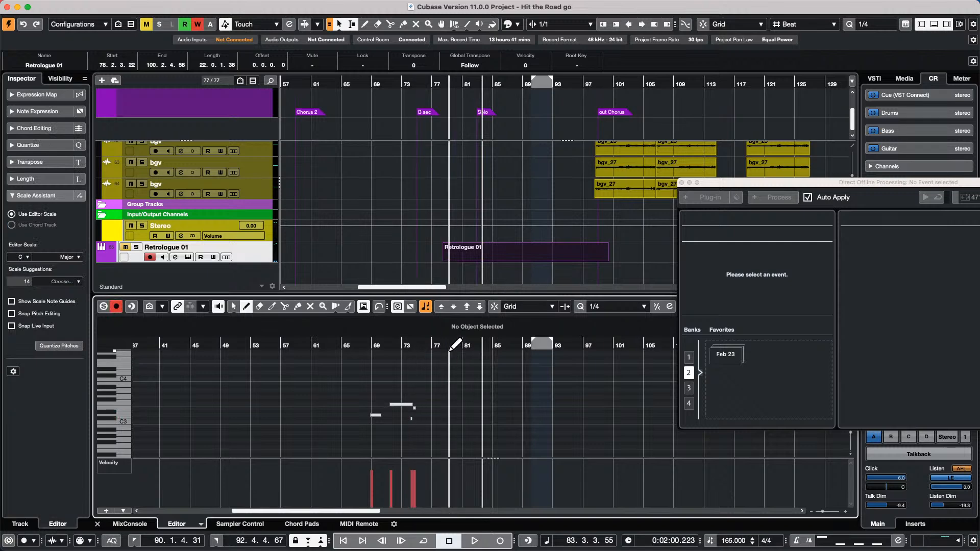
pyautogui.moveTo(423, 350); pyautogui.dragTo(481, 390)
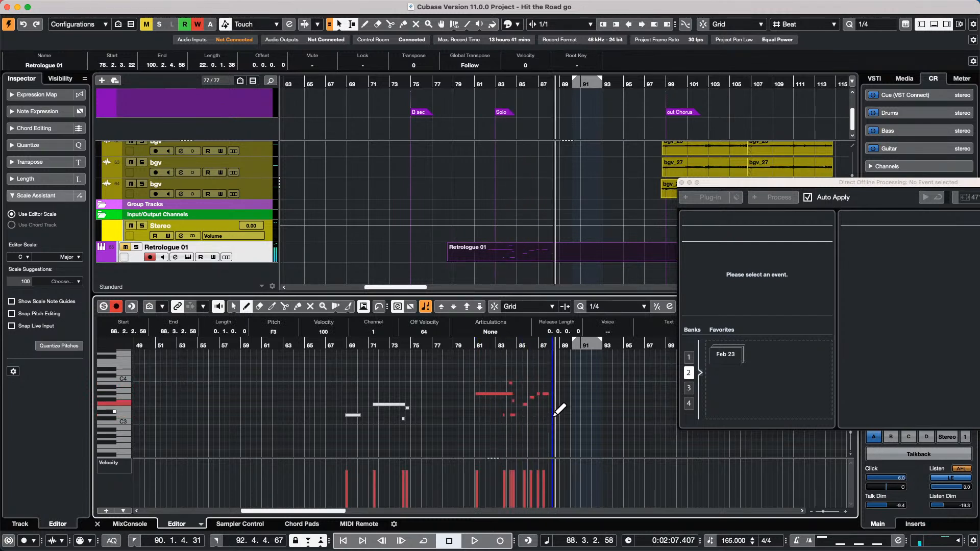
pyautogui.click(506, 435)
pyautogui.click(534, 457)
# - Keep the Velocity controller lane and move the Key Editor to its own window
pyautogui.click(122, 467)
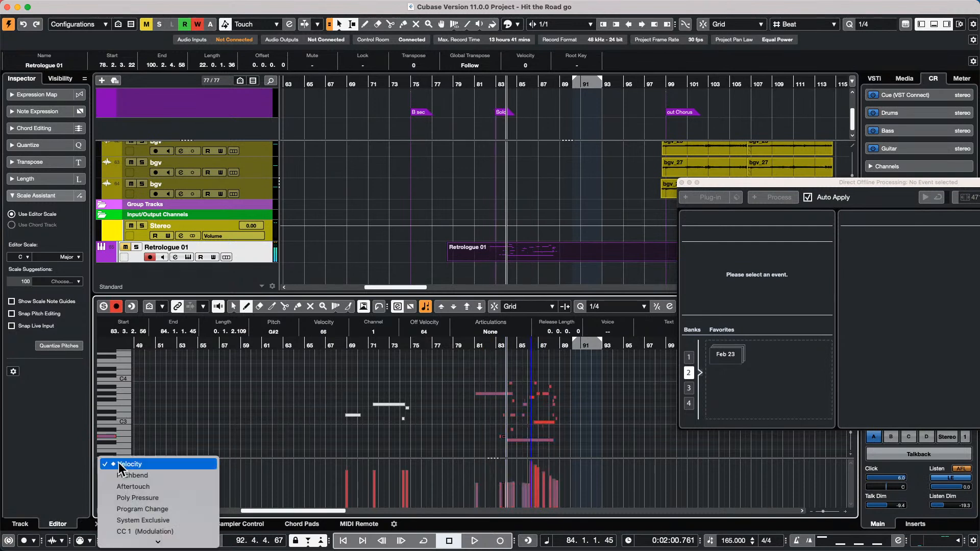
pyautogui.click(218, 436)
pyautogui.click(105, 510)
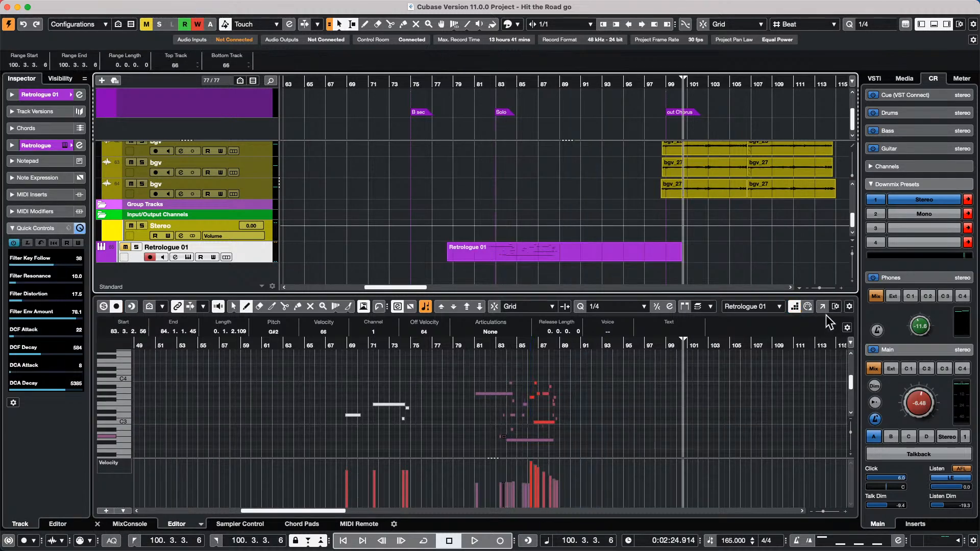
pyautogui.click(823, 306)
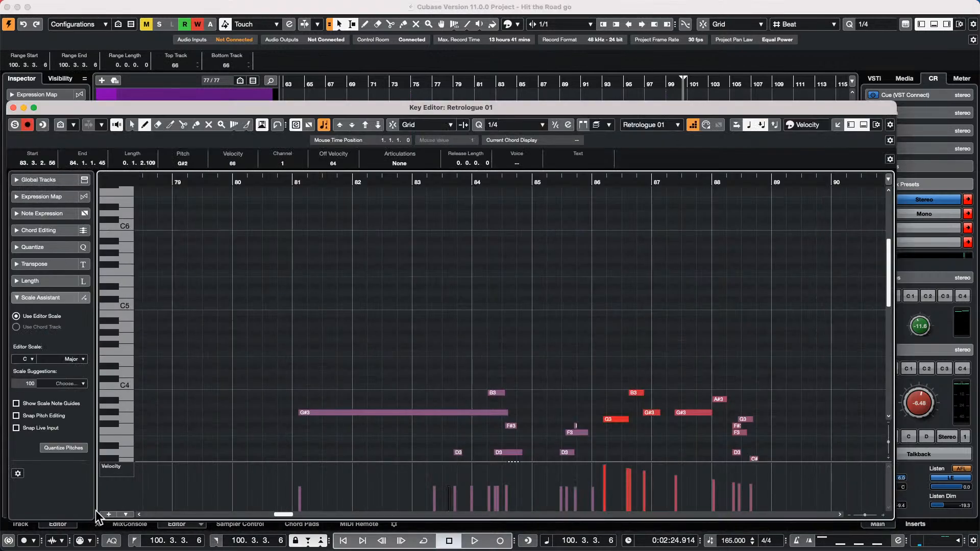
# - Maximize the Key Editor and draw a Pitchbend curve starting near bar 84
pyautogui.click(31, 107)
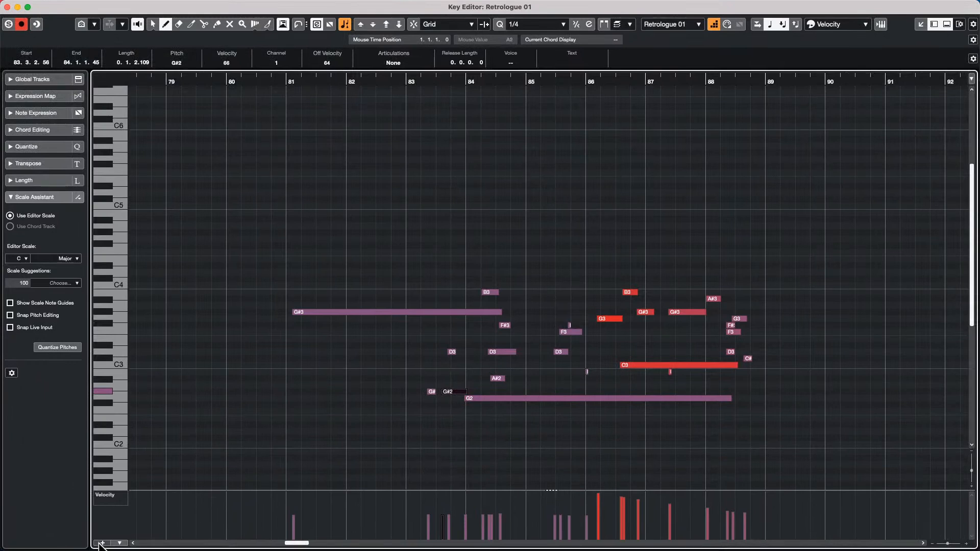
pyautogui.click(103, 543)
pyautogui.click(143, 355)
pyautogui.moveTo(479, 473)
pyautogui.mouseDown()
pyautogui.moveTo(499, 489)
pyautogui.moveTo(602, 499)
pyautogui.moveTo(722, 490)
pyautogui.mouseUp()
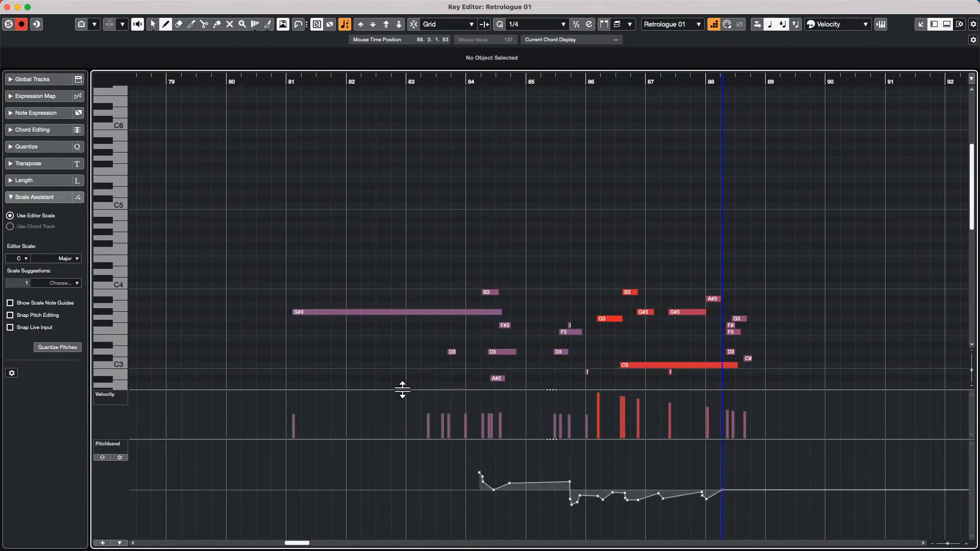
pyautogui.moveTo(402, 390); pyautogui.dragTo(395, 486)
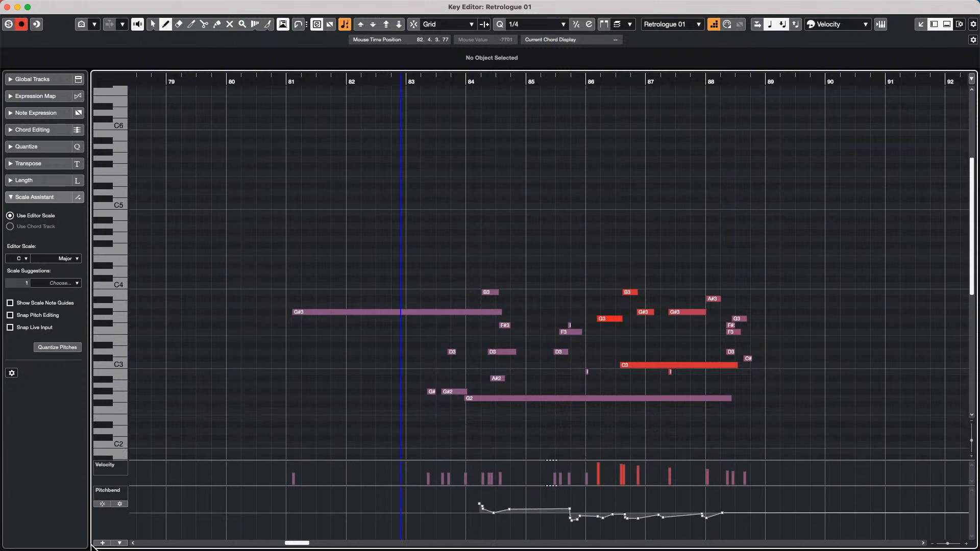
# - Add a CC 7 Main Volume lane and draw a volume curve from bar 84 onward
pyautogui.click(102, 543)
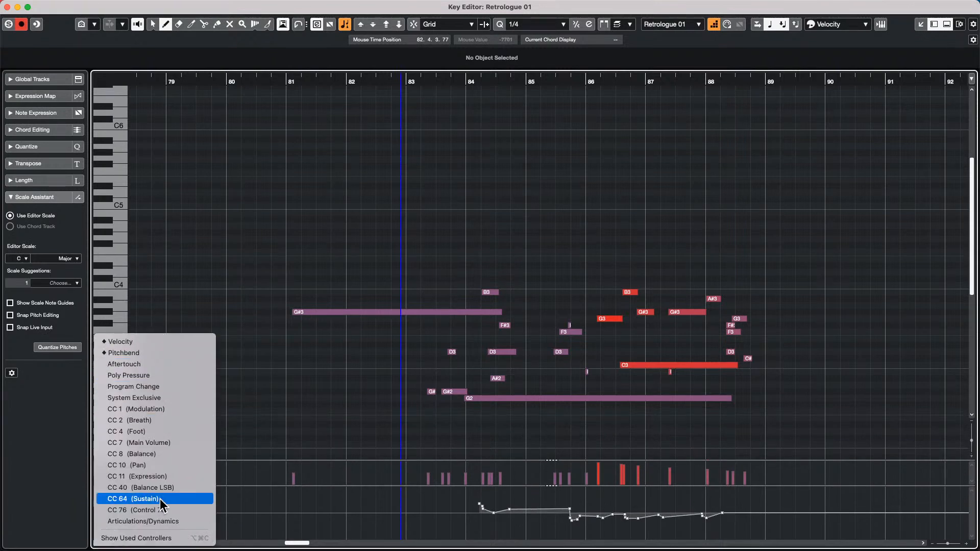
pyautogui.click(189, 443)
pyautogui.moveTo(486, 528)
pyautogui.mouseDown()
pyautogui.moveTo(689, 514)
pyautogui.moveTo(774, 521)
pyautogui.mouseUp()
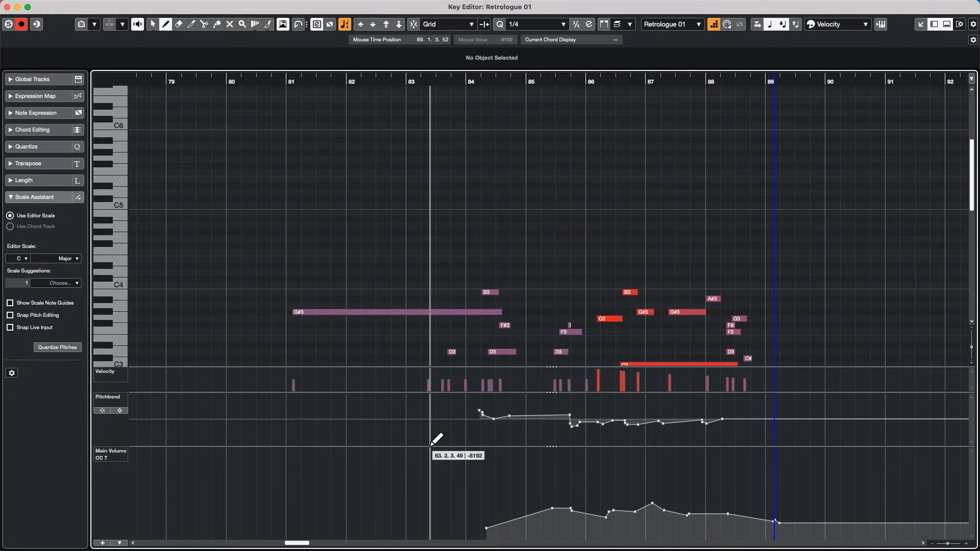
pyautogui.moveTo(435, 446); pyautogui.dragTo(433, 489)
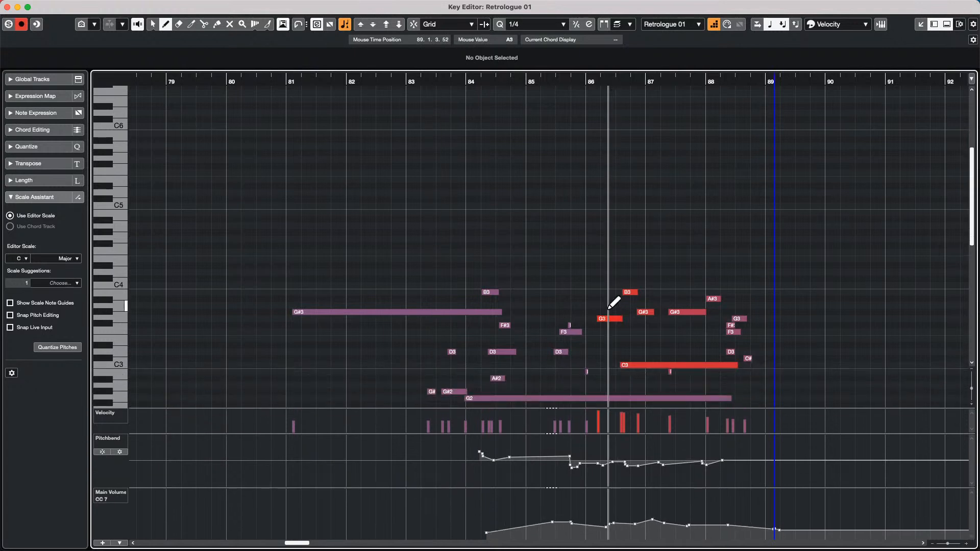
# - Select the notes with their controller events and move them about a beat later
pyautogui.rightClick(494, 246)
pyautogui.click(497, 247)
pyautogui.moveTo(495, 230); pyautogui.dragTo(789, 412)
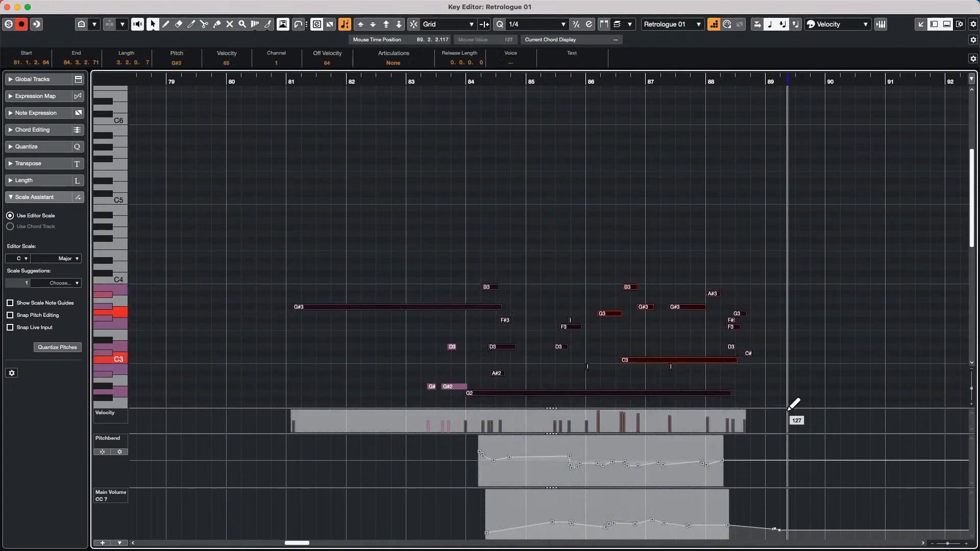
pyautogui.moveTo(679, 305); pyautogui.dragTo(695, 305)
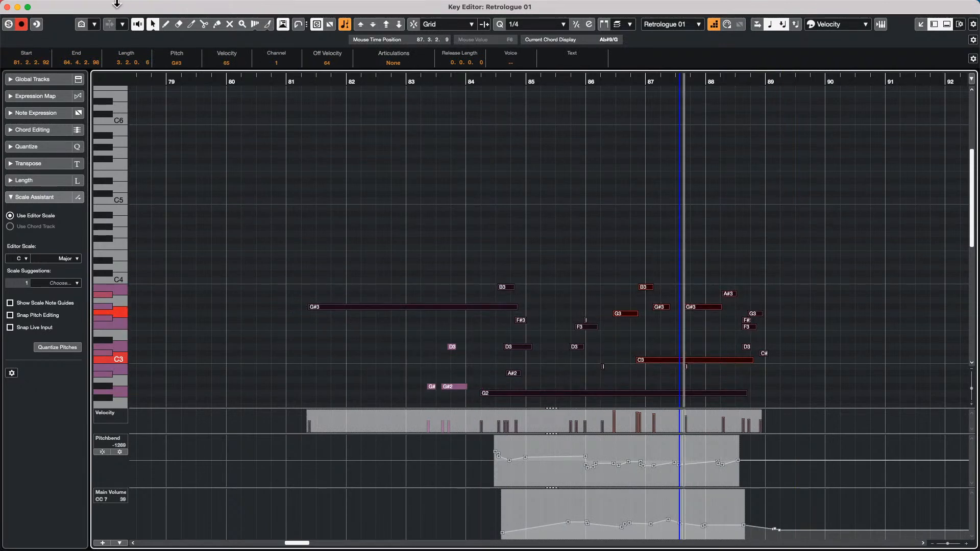
# - Clear the note selection and toggle the Auto Select Controllers button in the toolbar
pyautogui.click(148, 6)
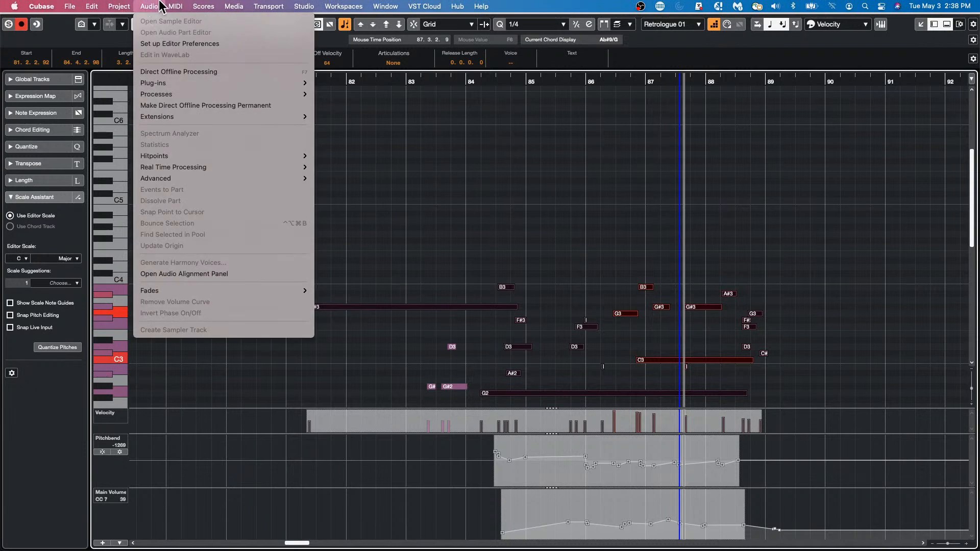
pyautogui.moveTo(174, 6)
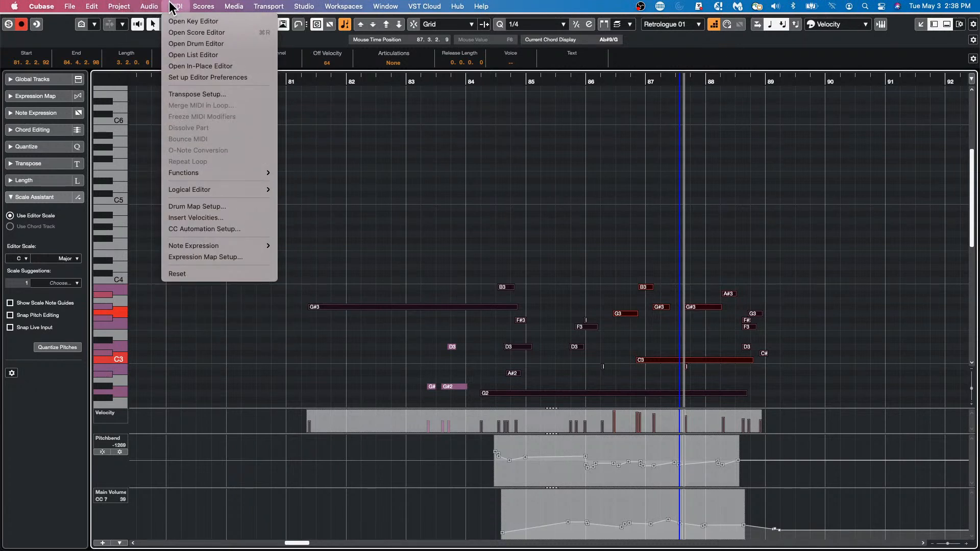
pyautogui.moveTo(125, 6)
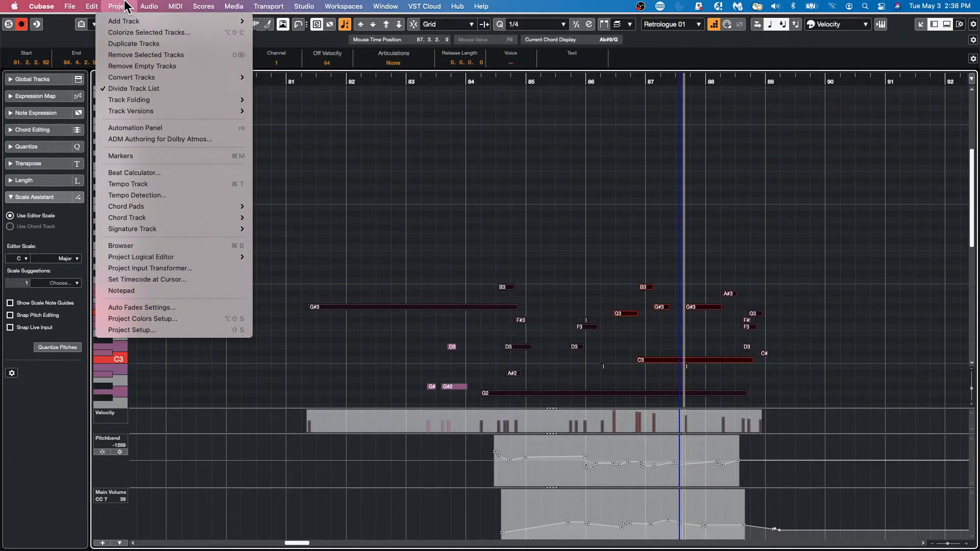
pyautogui.click(125, 6)
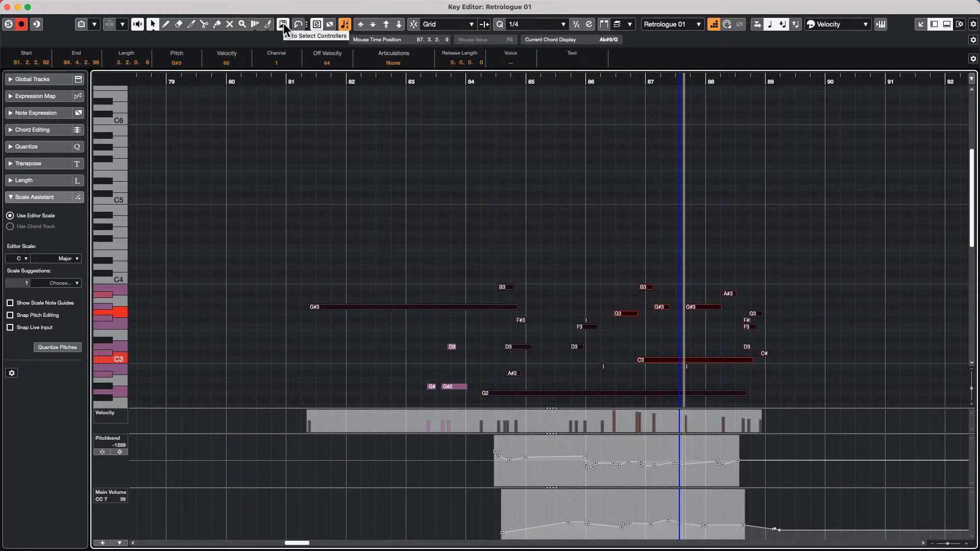
pyautogui.click(288, 144)
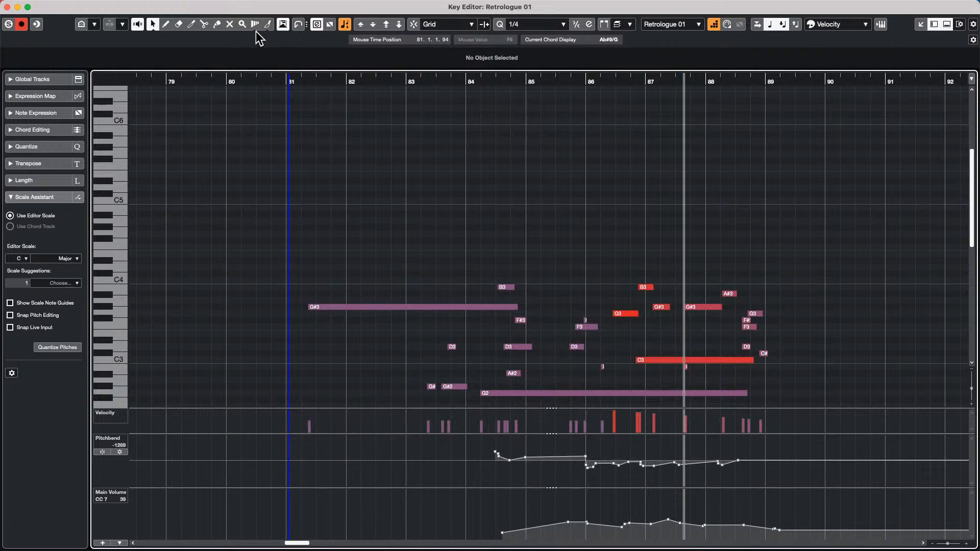
pyautogui.click(284, 24)
# - Try moving the bar 84–87 notes earlier, audition from bar 85, then undo
pyautogui.click(713, 24)
pyautogui.moveTo(503, 240); pyautogui.dragTo(684, 341)
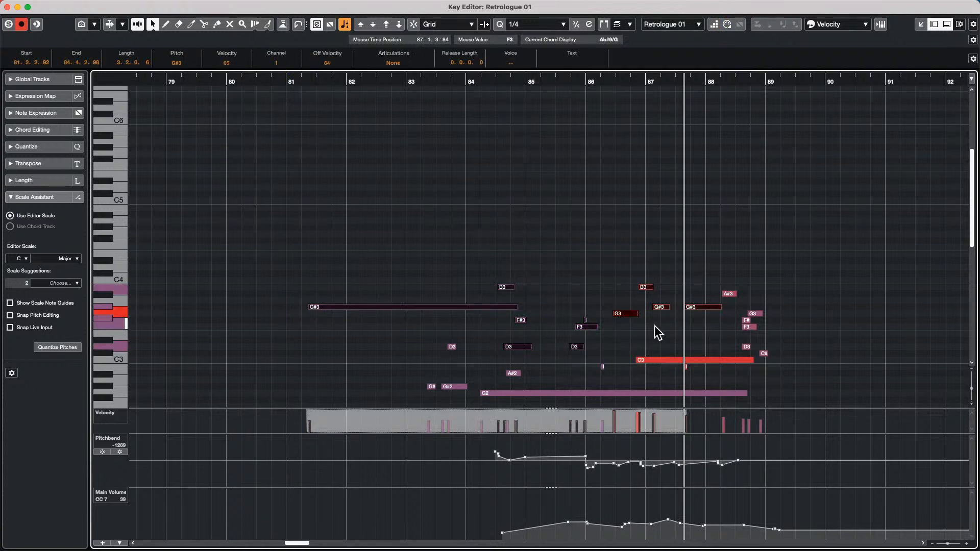
pyautogui.moveTo(633, 312); pyautogui.dragTo(556, 309)
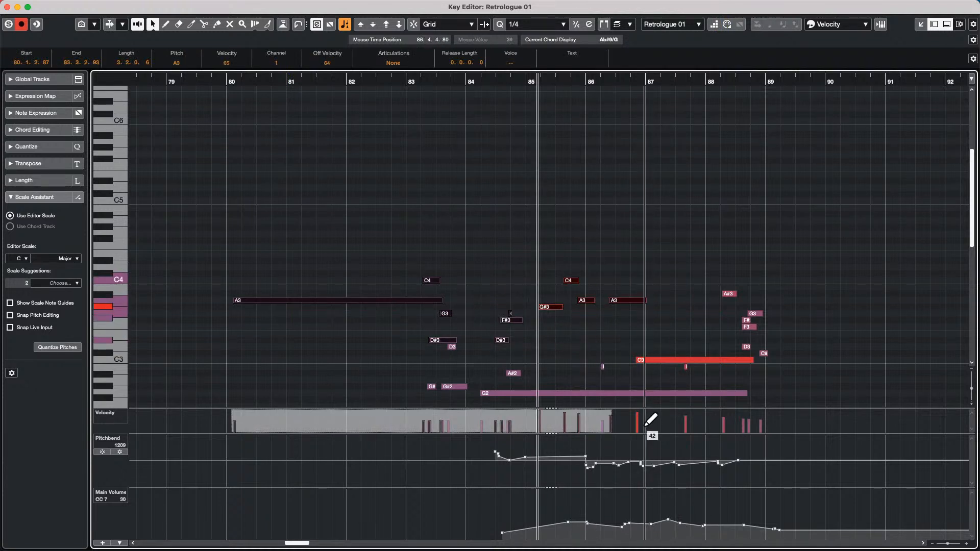
pyautogui.press('space')
pyautogui.press('super+z')
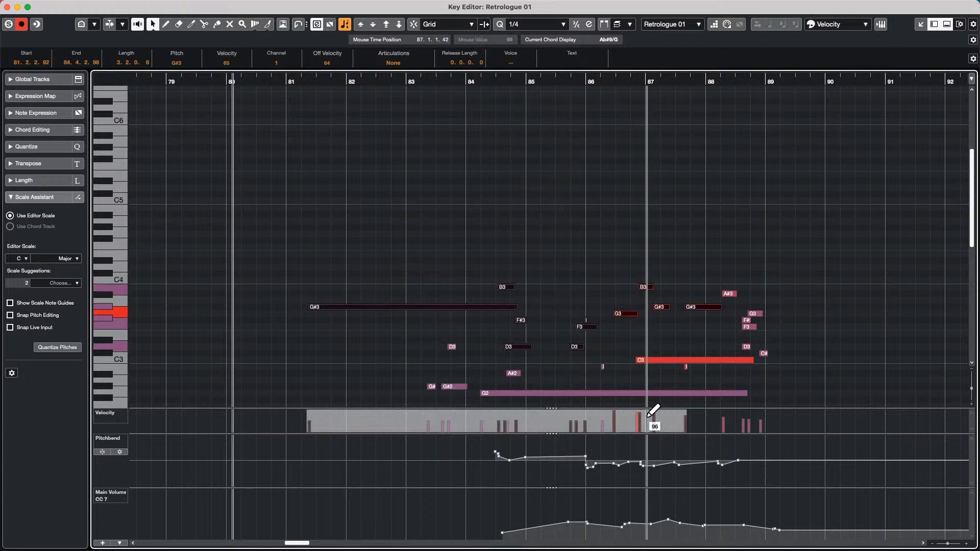
# - Enable Auto Select Controllers and shift the selected notes half a bar earlier
pyautogui.click(283, 24)
pyautogui.moveTo(628, 314)
pyautogui.mouseDown()
pyautogui.moveTo(596, 316)
pyautogui.moveTo(625, 314)
pyautogui.mouseUp()
pyautogui.moveTo(517, 232); pyautogui.dragTo(737, 362)
pyautogui.moveTo(527, 280); pyautogui.dragTo(664, 386)
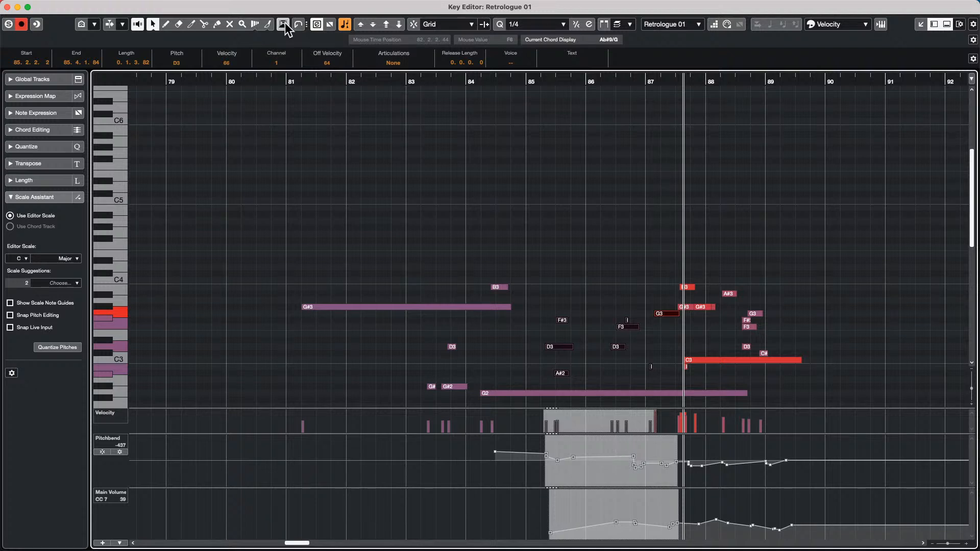
pyautogui.click(582, 237)
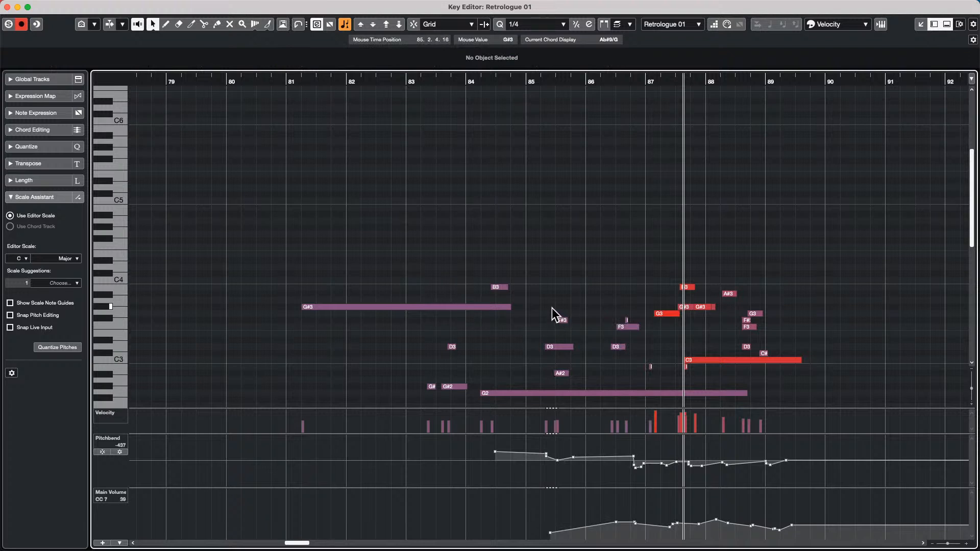
# - Move the middle chord's F#3, D3, F3, G3 and A#2 notes earlier with their controllers, then close the window
pyautogui.moveTo(547, 295); pyautogui.dragTo(603, 347)
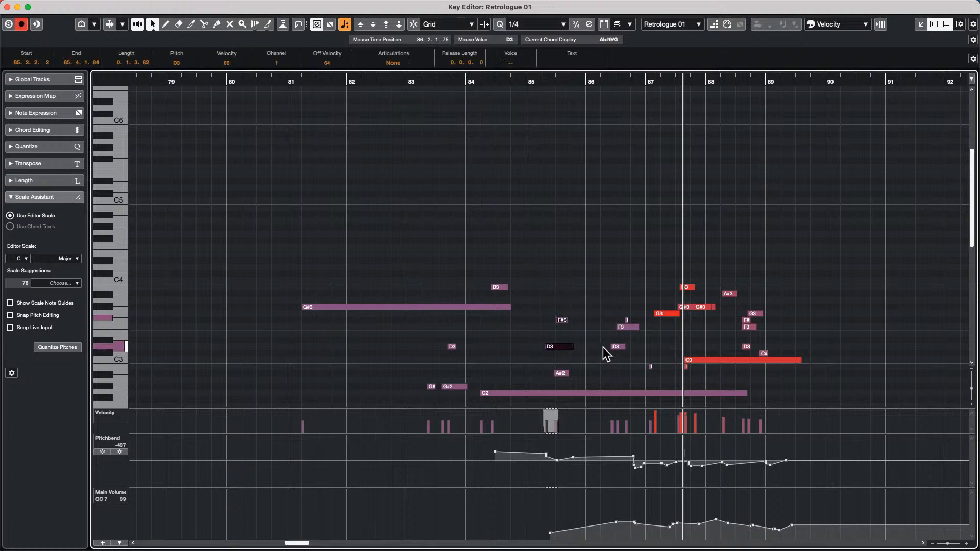
pyautogui.moveTo(559, 295); pyautogui.dragTo(664, 383)
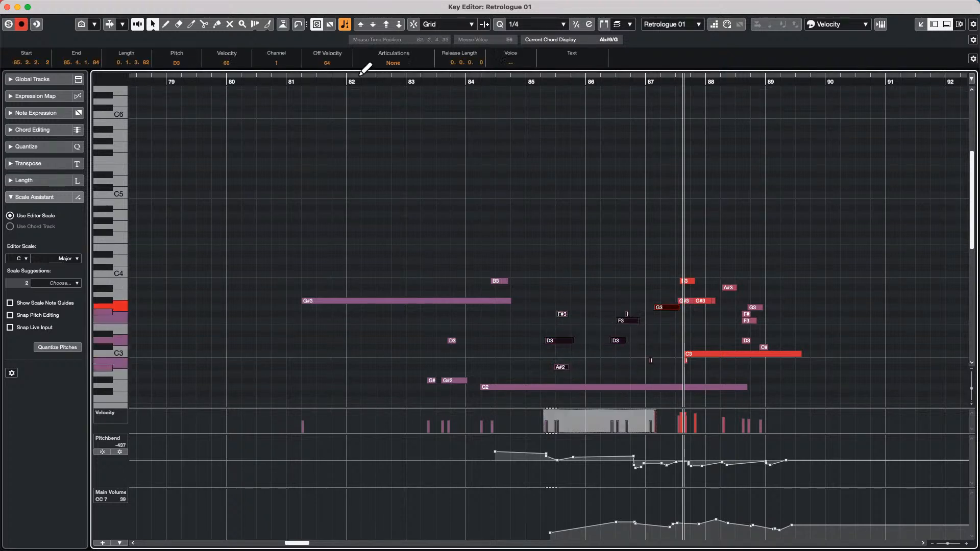
pyautogui.moveTo(547, 276); pyautogui.dragTo(638, 378)
pyautogui.moveTo(620, 321)
pyautogui.mouseDown()
pyautogui.moveTo(582, 322)
pyautogui.moveTo(620, 324)
pyautogui.mouseUp()
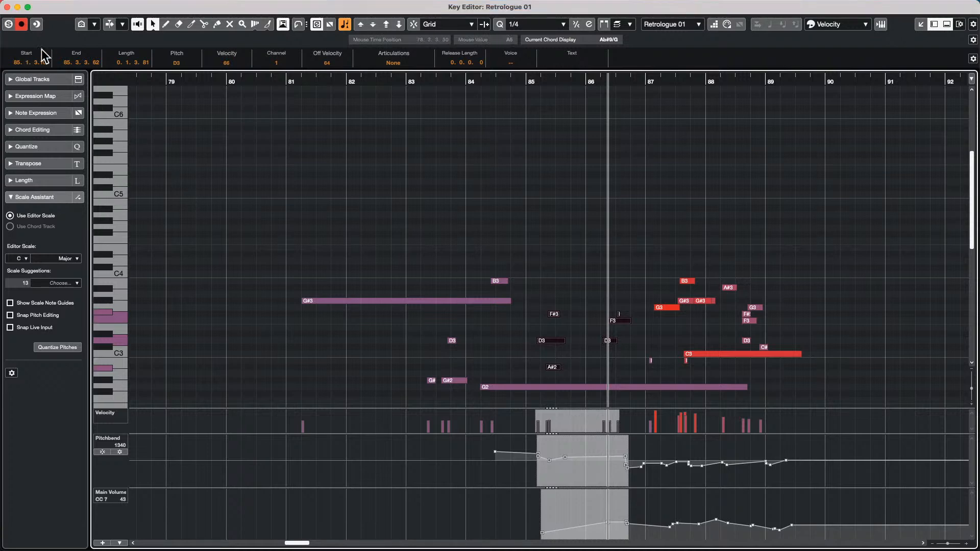
pyautogui.click(7, 7)
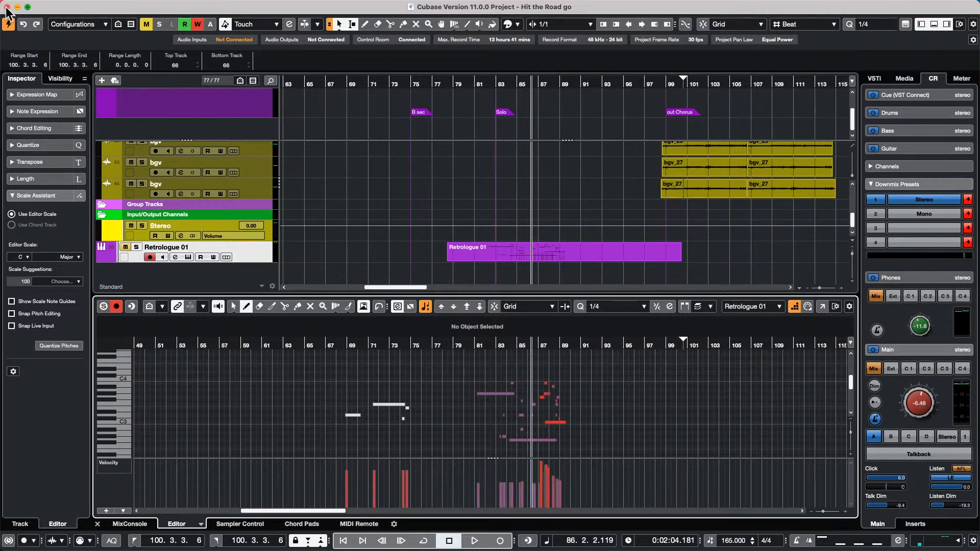
# - Play back the edited Retrologue 01 chords
pyautogui.press('space')
pyautogui.press('space')
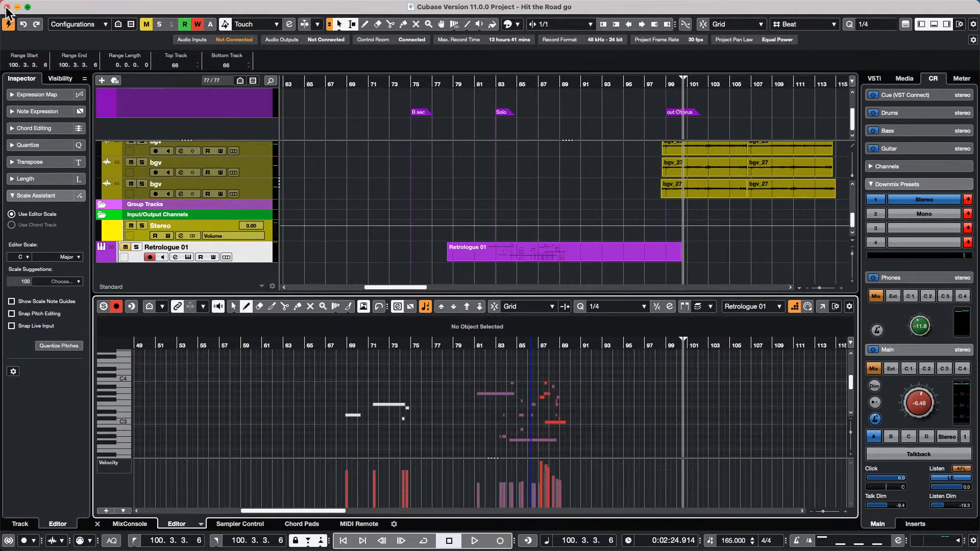
# - Create a new empty project in the confirmed folder
pyautogui.click(69, 6)
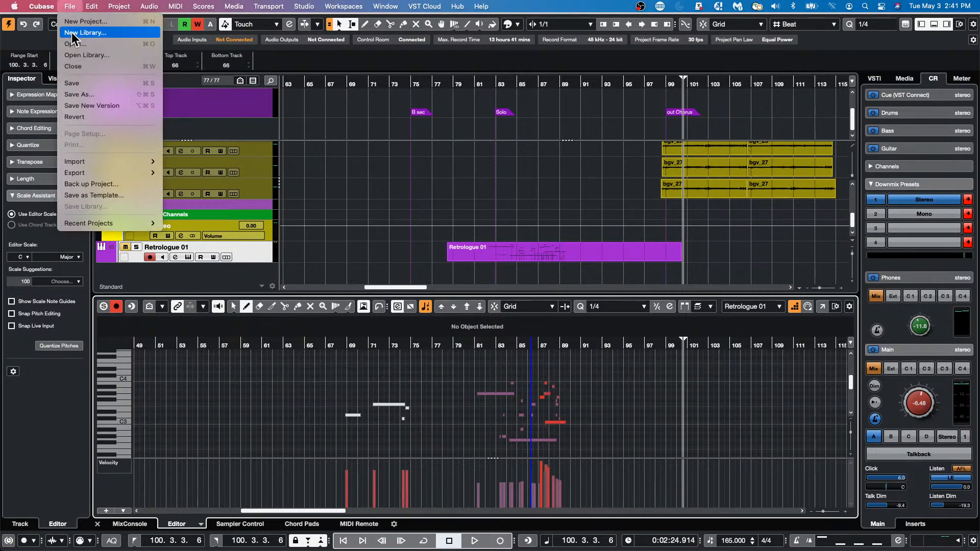
pyautogui.click(74, 23)
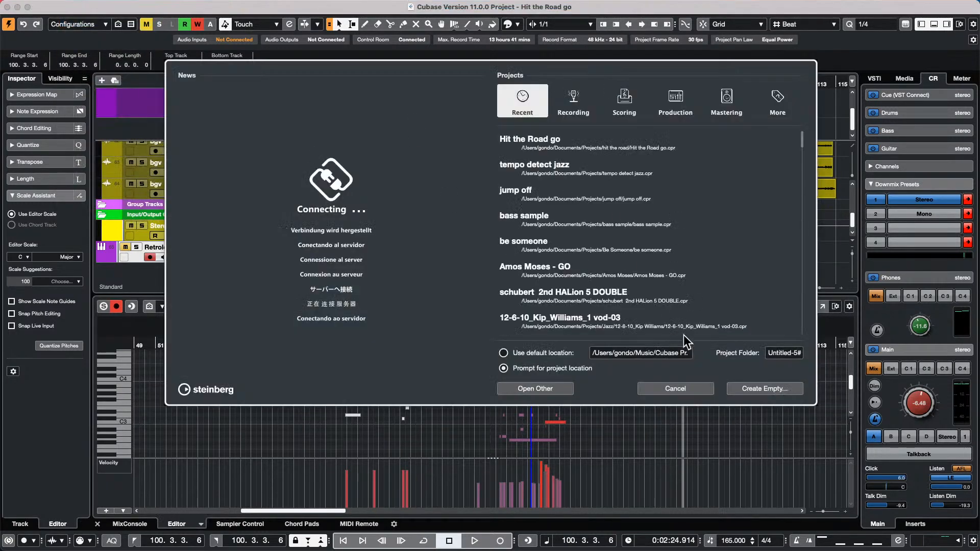
pyautogui.click(757, 389)
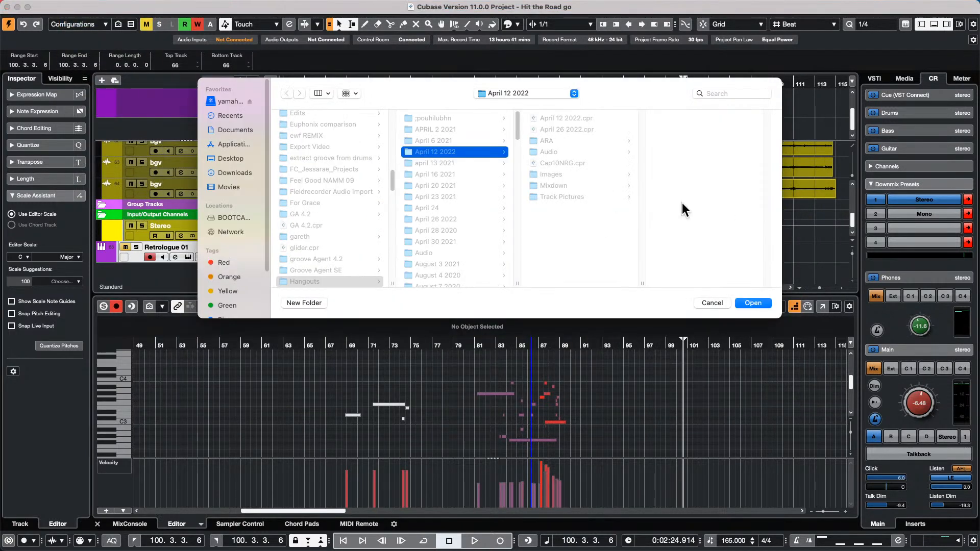
pyautogui.click(761, 303)
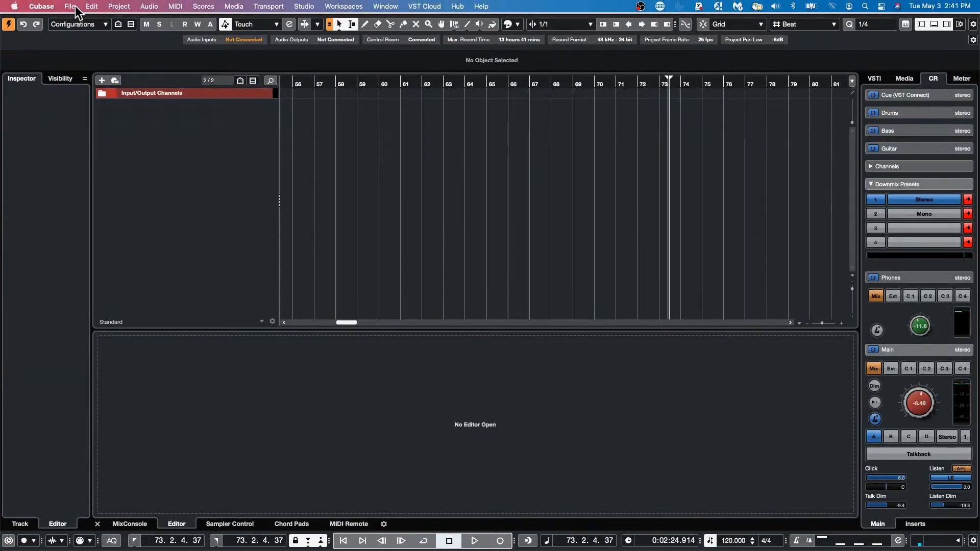
# - Open the recent CX Audio.cpr, activate it, and dismiss the missing ports warning
pyautogui.click(70, 6)
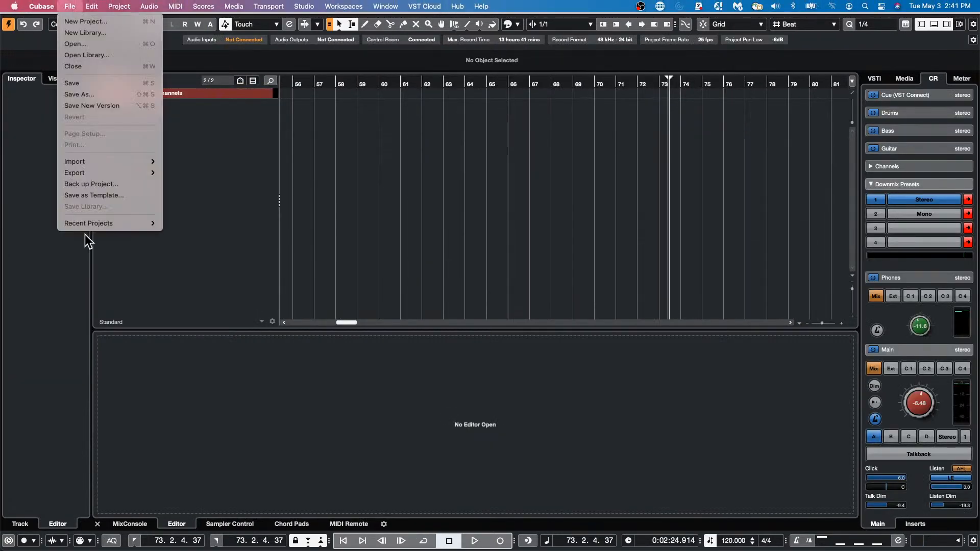
pyautogui.moveTo(100, 222)
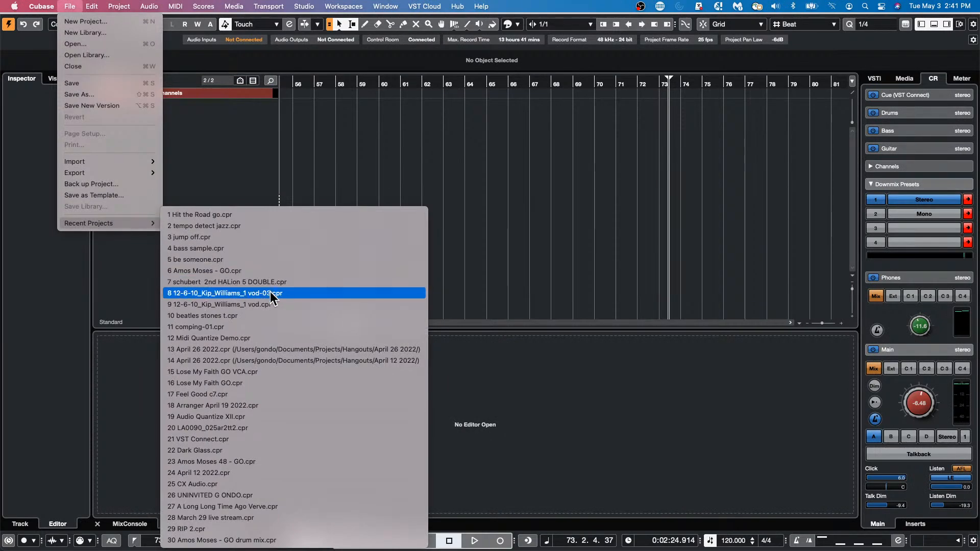
pyautogui.click(300, 485)
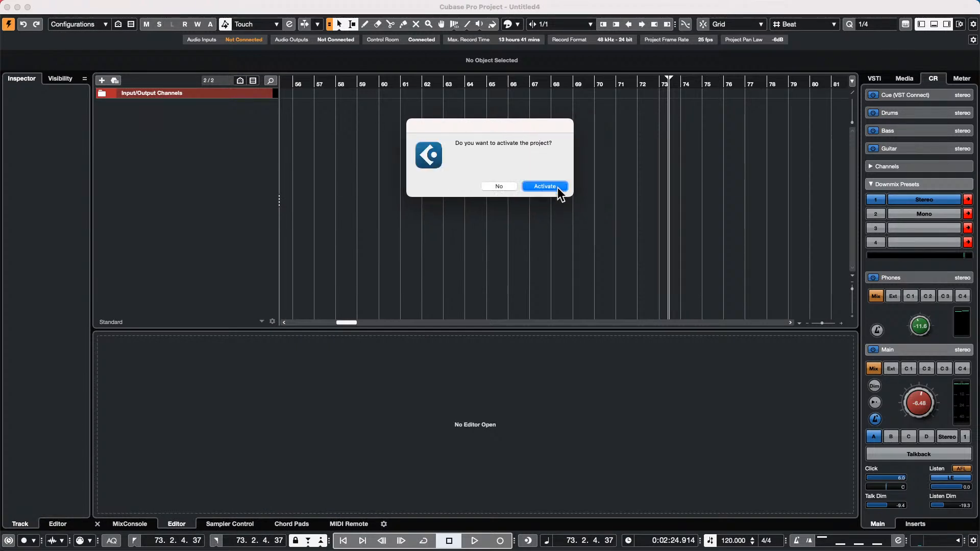
pyautogui.click(558, 189)
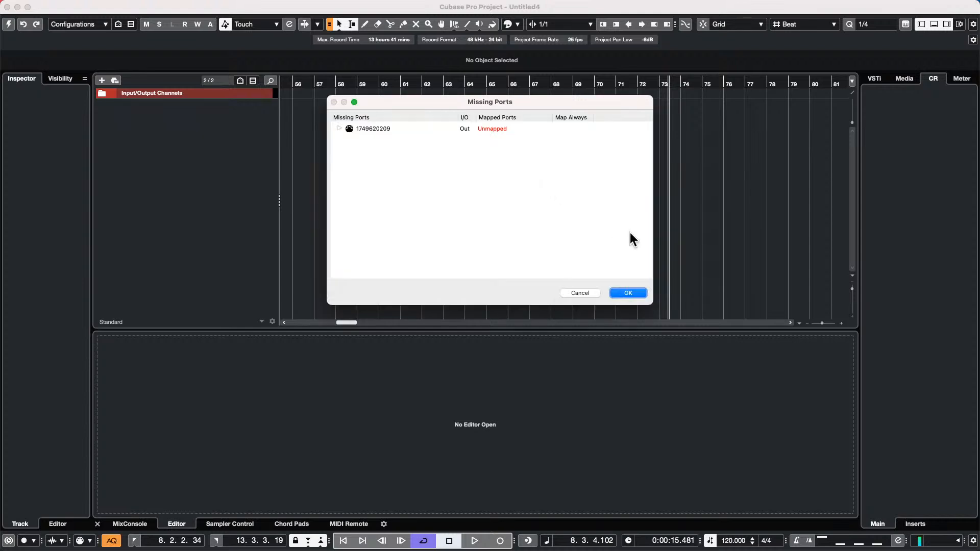
pyautogui.click(627, 293)
pyautogui.scroll(-1, 607, 203)
pyautogui.scroll(-8, 608, 199)
# - Zoom to bars 19–25 and loop the sidechain distroyer section, bars 20–24
pyautogui.scroll(6, 628, 189)
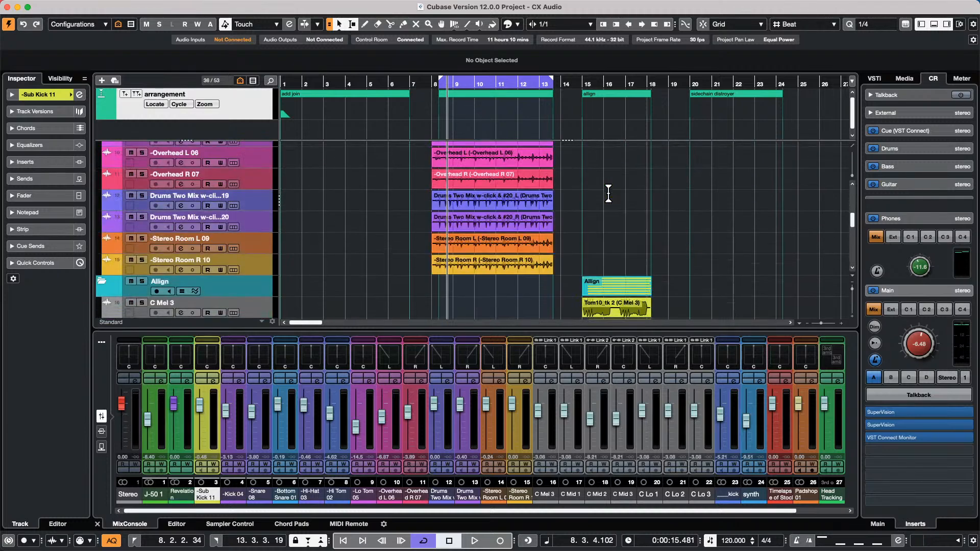
pyautogui.scroll(-6, 653, 178)
pyautogui.moveTo(743, 83); pyautogui.dragTo(787, 109)
pyautogui.click(536, 91)
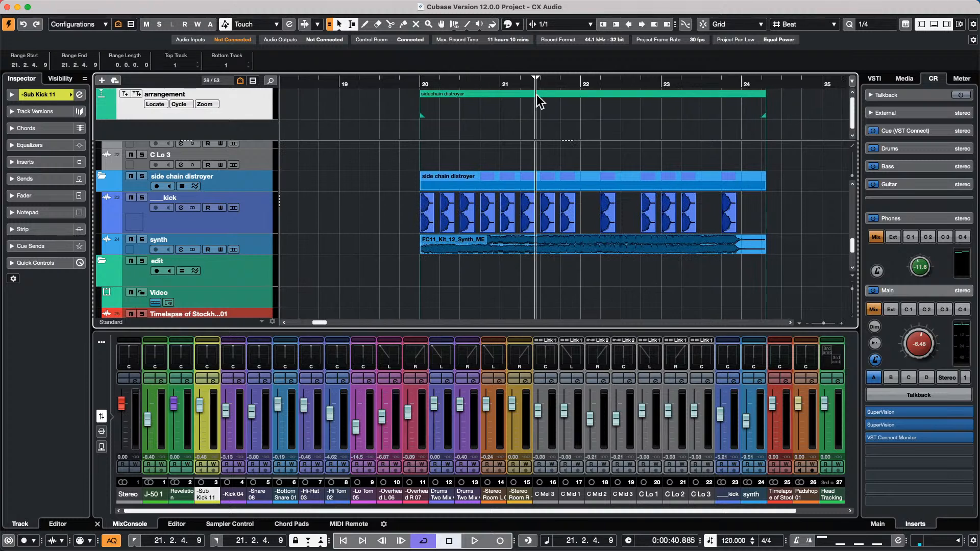
pyautogui.press('p')
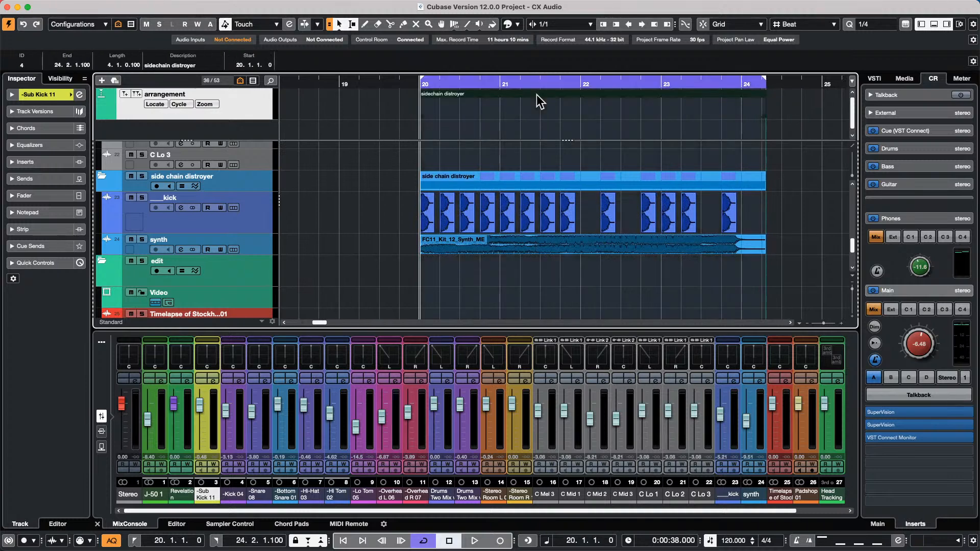
# - Solo _kick and play the loop, adjusting the Control Room volume from -16.0
pyautogui.click(904, 346)
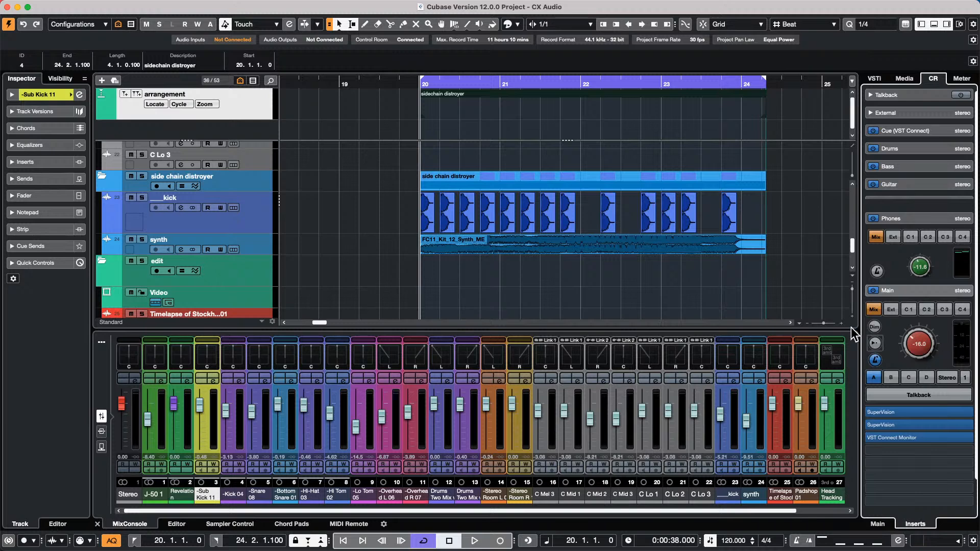
pyautogui.click(143, 197)
pyautogui.press('space')
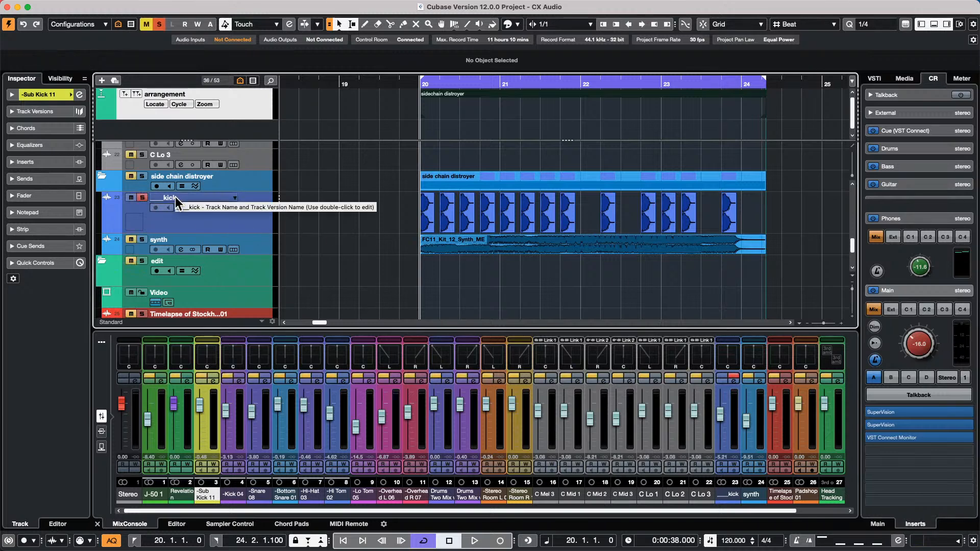
pyautogui.click(908, 335)
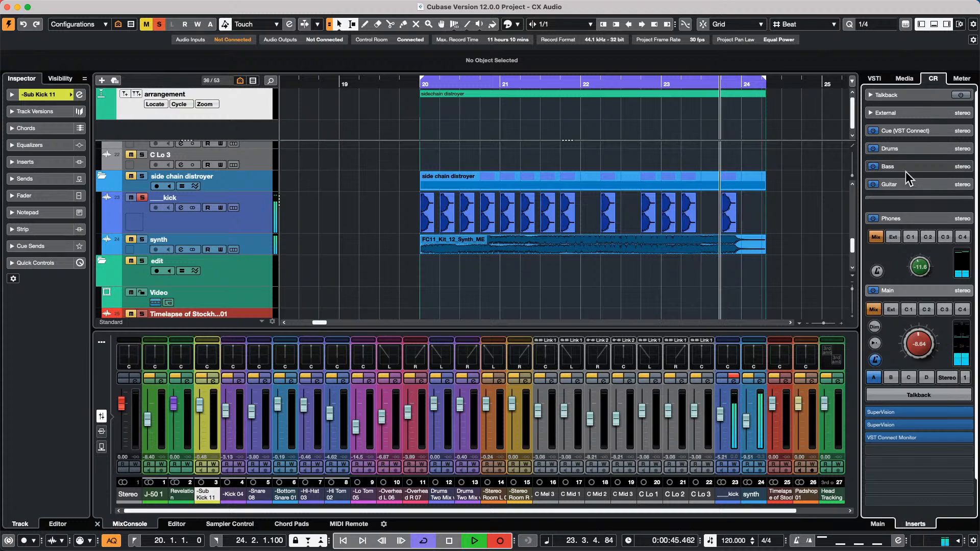
# - Open the GA ONE Library in the Media browser's loops and samples
pyautogui.click(904, 78)
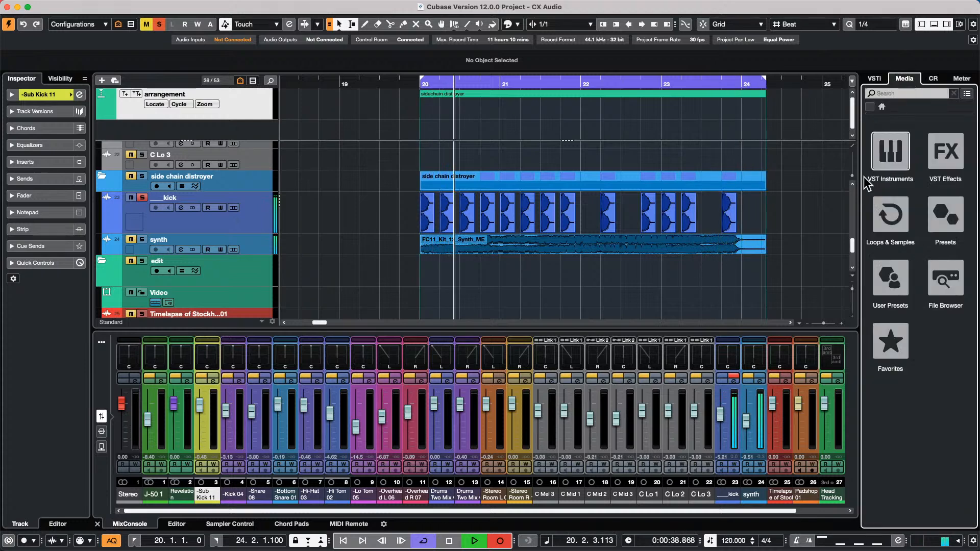
pyautogui.click(896, 217)
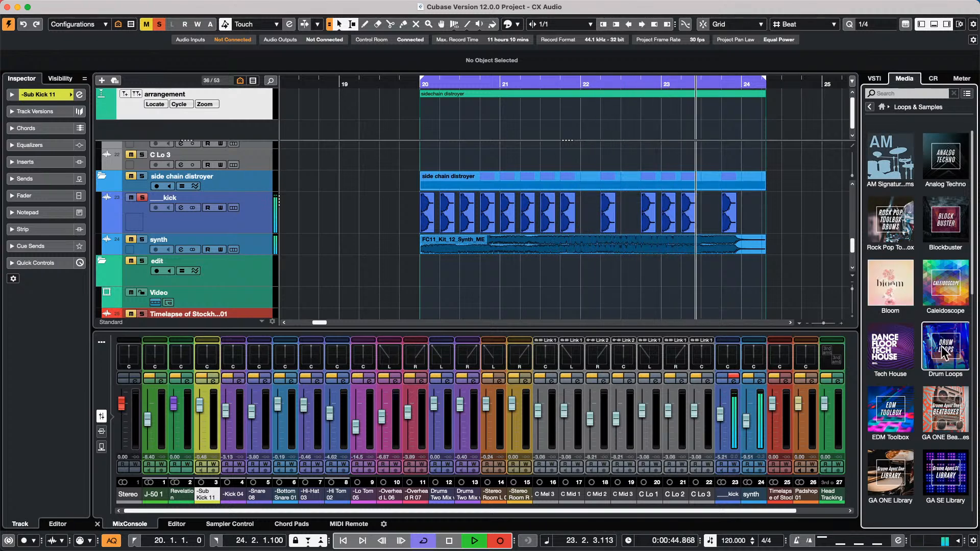
pyautogui.click(890, 472)
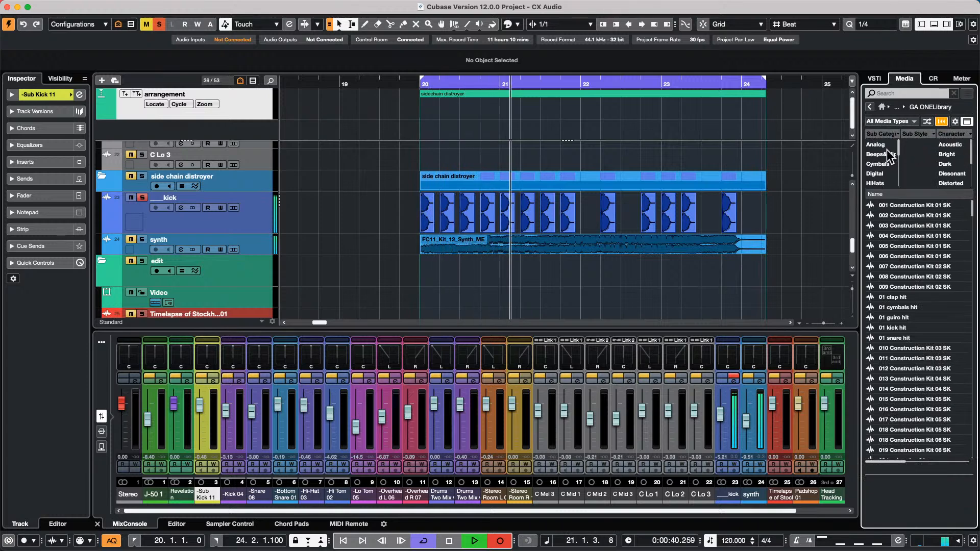
pyautogui.scroll(-2, 888, 161)
# - Filter to Kick Drum and drop 016 Construction Kit 05 SK onto the kick events
pyautogui.click(880, 184)
pyautogui.click(892, 235)
pyautogui.click(901, 266)
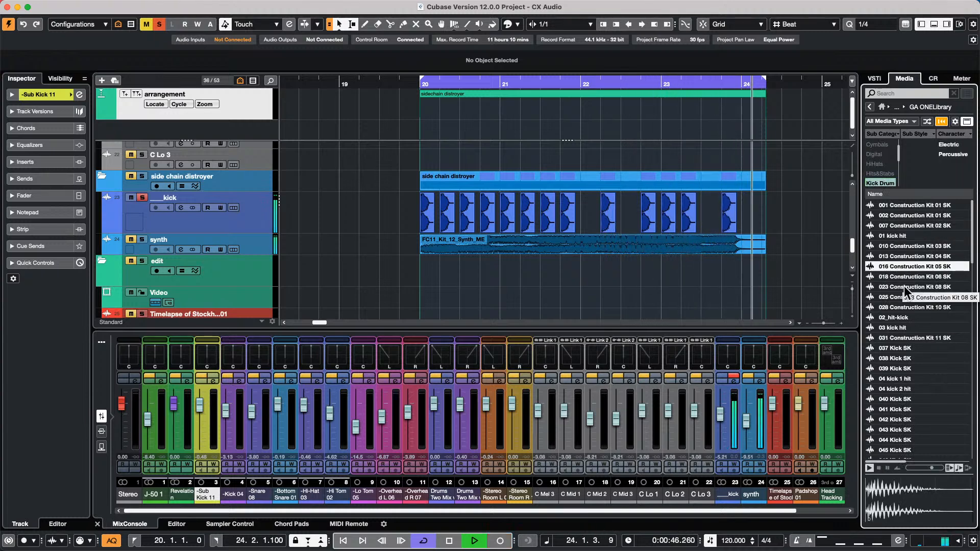
pyautogui.moveTo(905, 268); pyautogui.dragTo(409, 227)
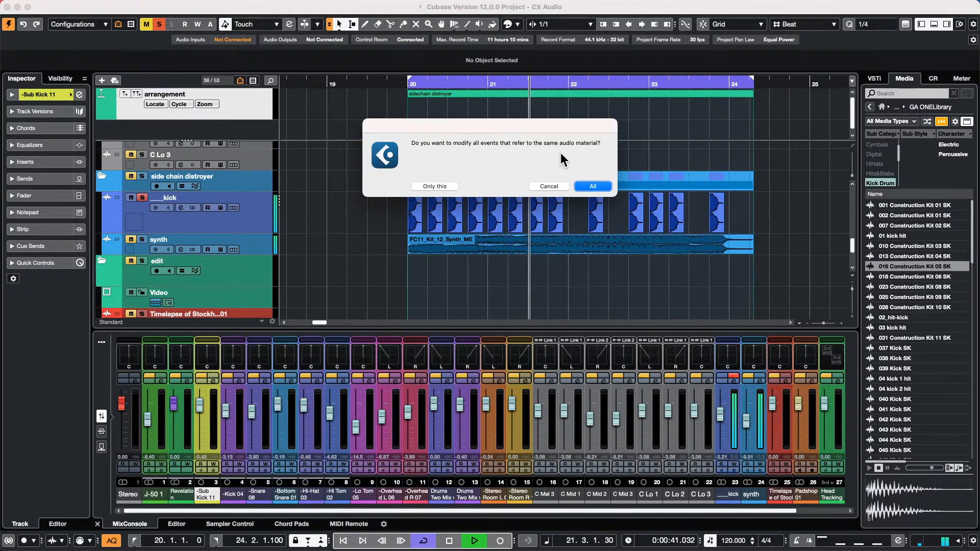
# - Apply the new kick to all events, then swap in 04 kick 1 hit across all kick events
pyautogui.click(603, 186)
pyautogui.moveTo(893, 394); pyautogui.dragTo(856, 322)
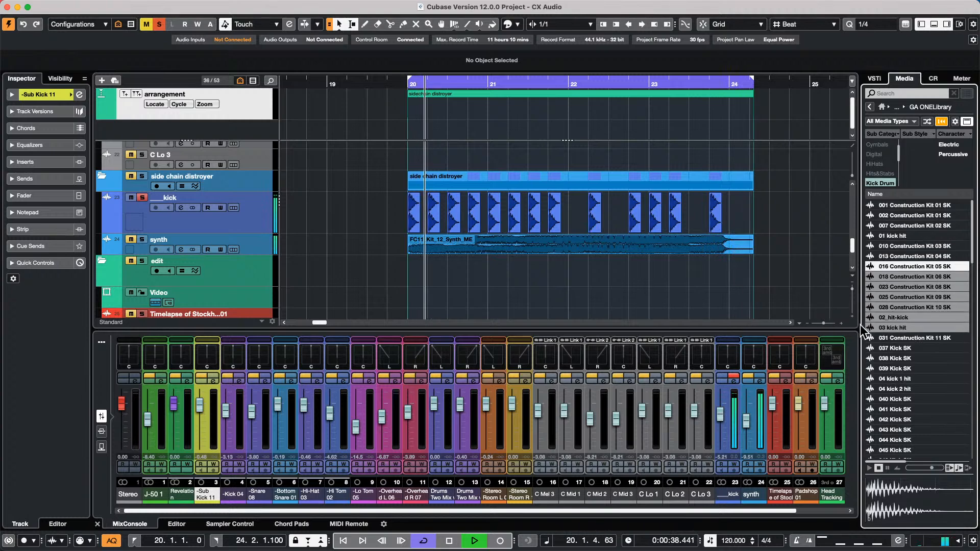
pyautogui.click(893, 379)
pyautogui.moveTo(894, 377); pyautogui.dragTo(550, 229)
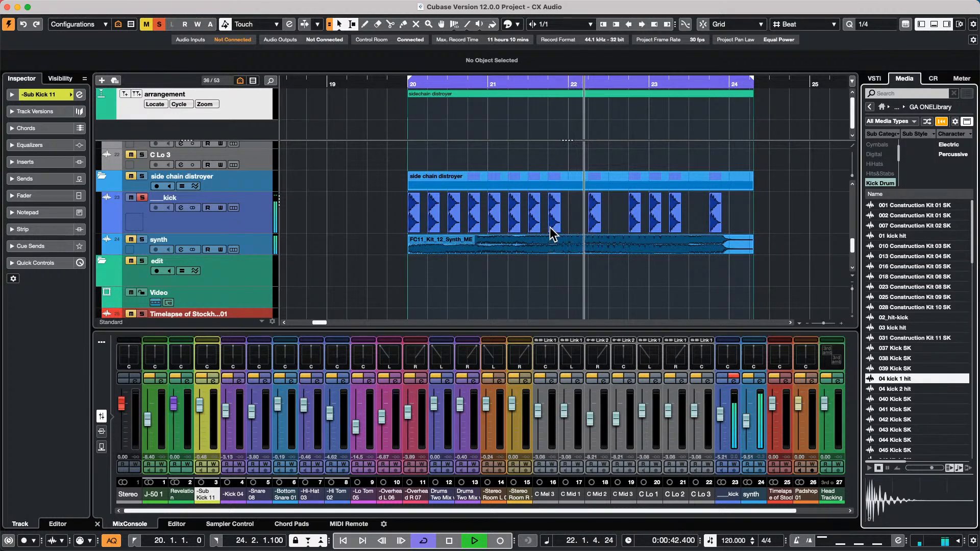
pyautogui.click(591, 184)
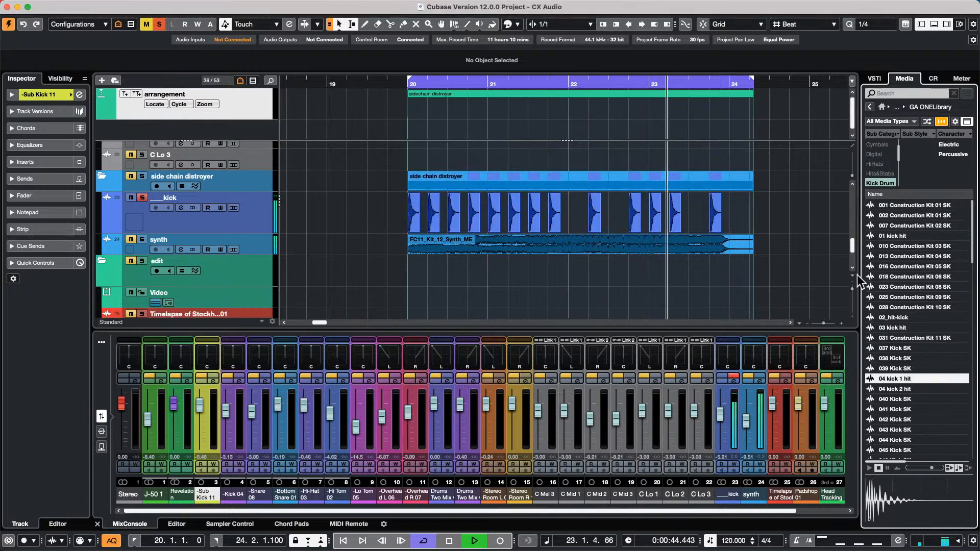
# - Try 044 Kick SK, then settle on rnb_kick_2 for every kick event and stop playback
pyautogui.moveTo(897, 440); pyautogui.dragTo(448, 204)
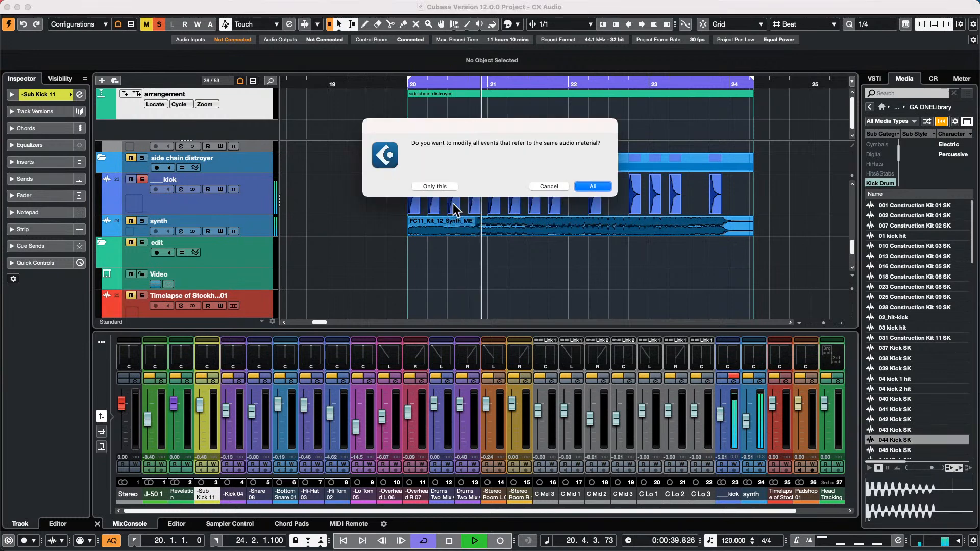
pyautogui.click(592, 186)
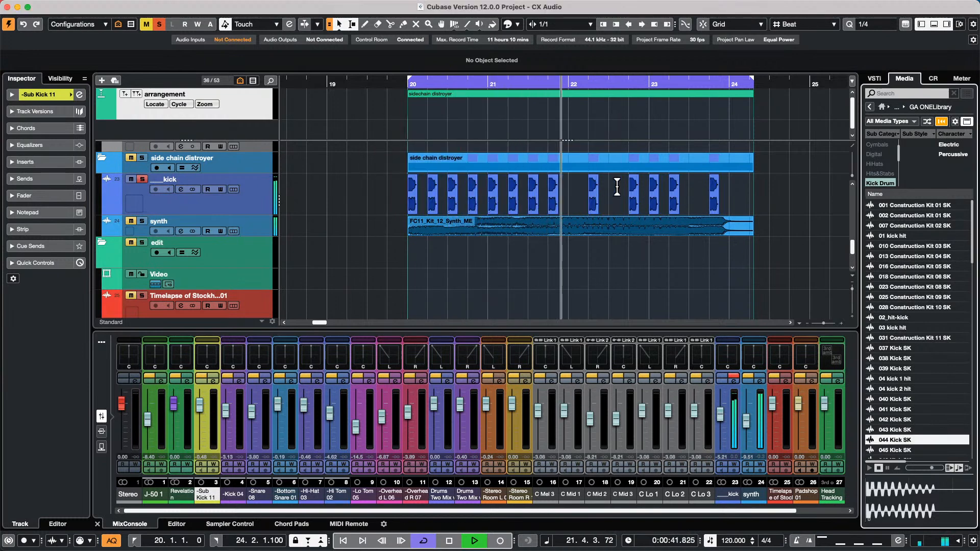
pyautogui.scroll(-15, 903, 380)
pyautogui.moveTo(903, 382); pyautogui.dragTo(551, 199)
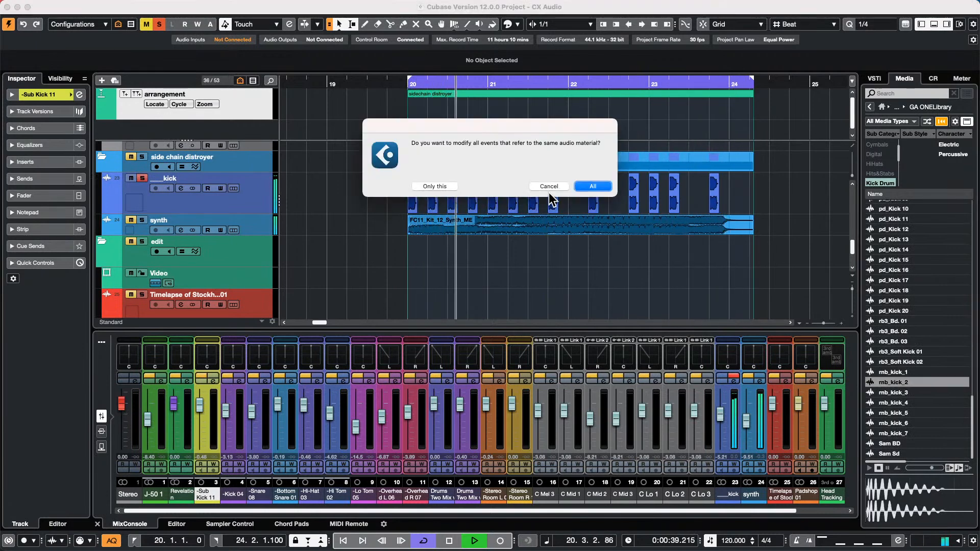
pyautogui.click(589, 186)
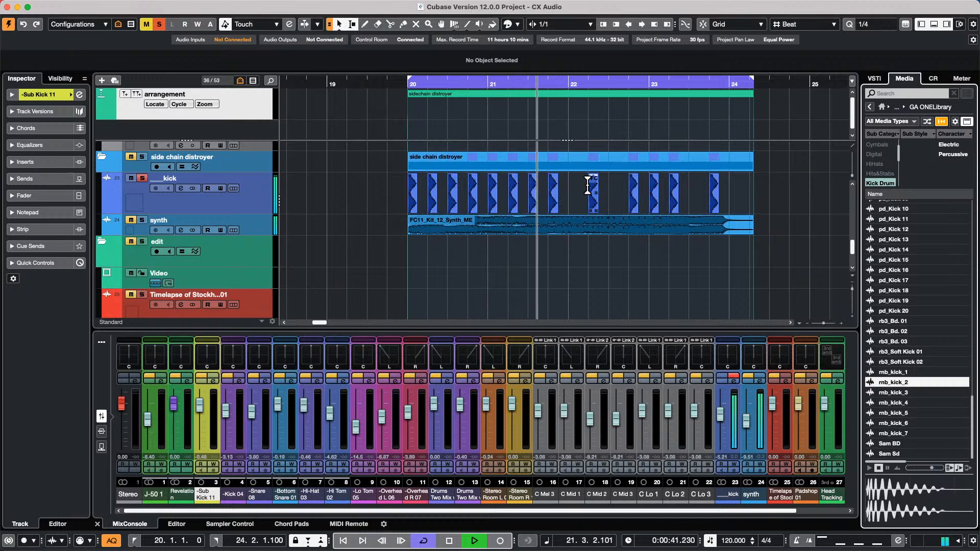
pyautogui.press('space')
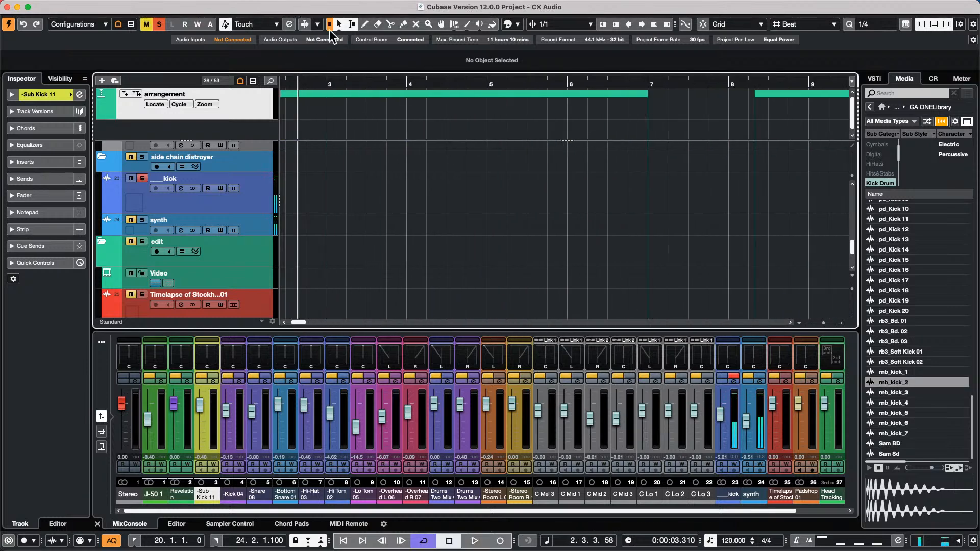
pyautogui.scroll(10, 349, 162)
# - Play from around bar 10, solo the visibility hit DOP drum folder and listen before stopping
pyautogui.scroll(5, 347, 157)
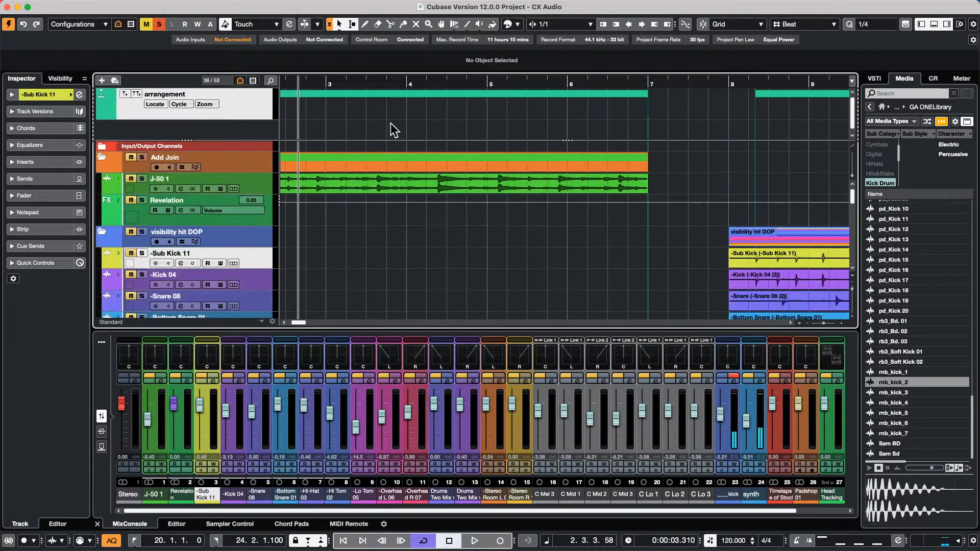
pyautogui.moveTo(372, 81); pyautogui.dragTo(580, 102)
pyautogui.press('space')
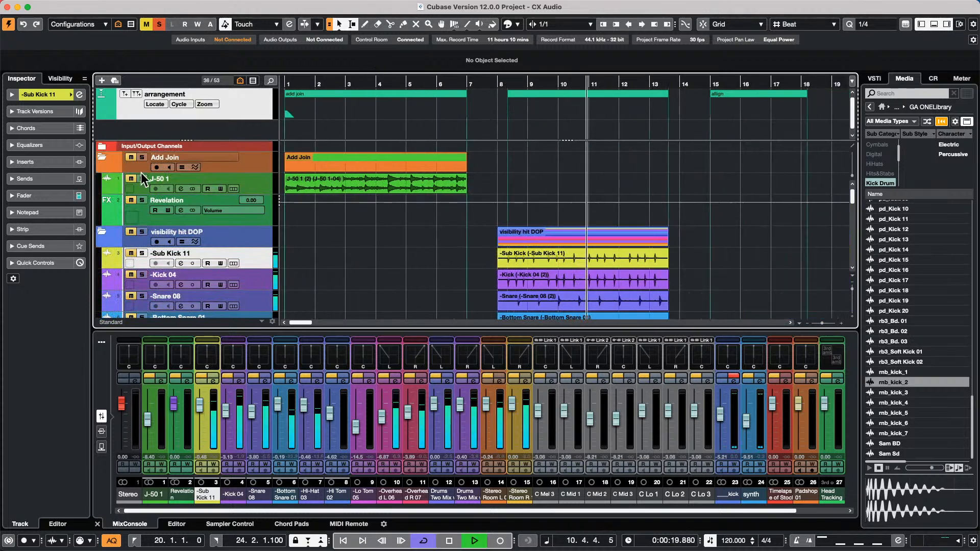
pyautogui.press('space')
pyautogui.click(141, 233)
pyautogui.press('space')
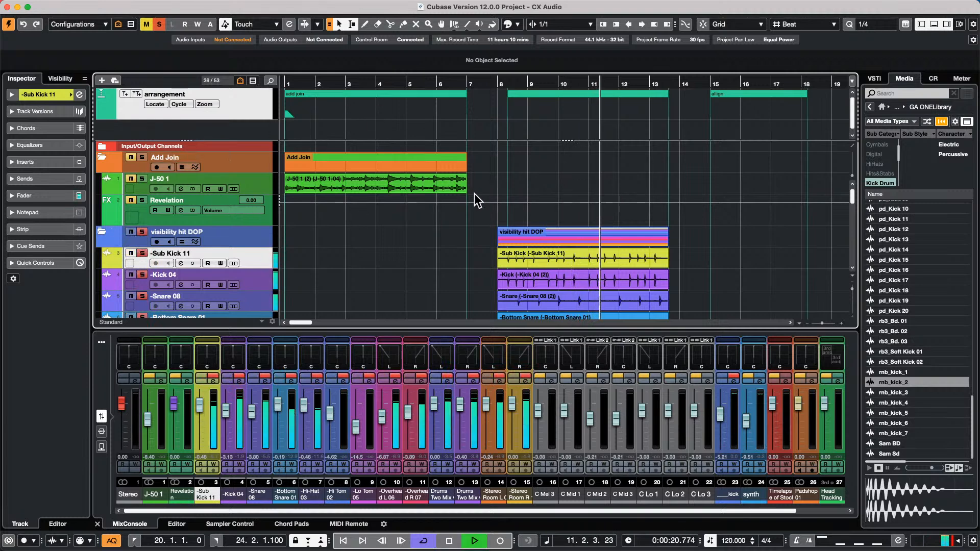
pyautogui.scroll(-6, 498, 199)
pyautogui.scroll(-2, 498, 200)
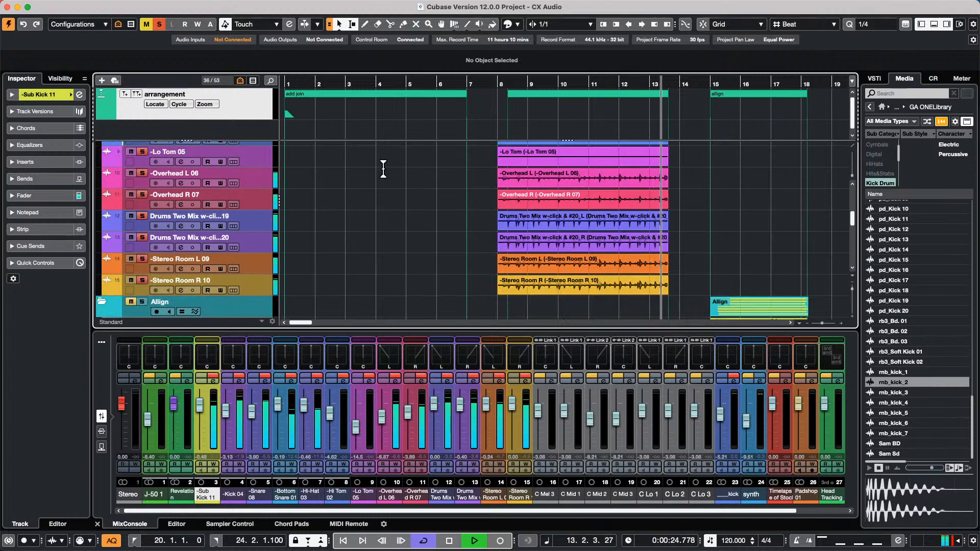
pyautogui.scroll(-1, 383, 168)
pyautogui.press('space')
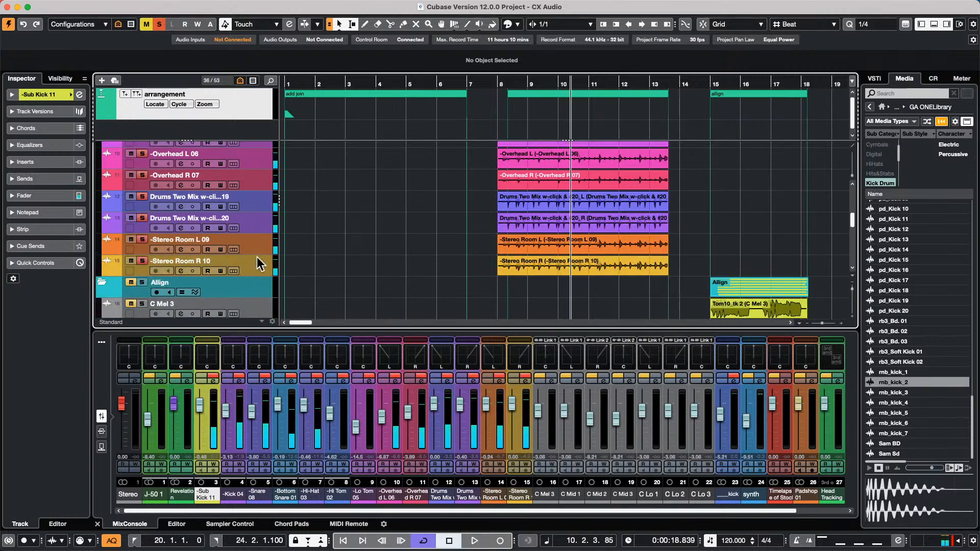
# - Select the Stereo Room R 10 track and clear the Kick Drum category filter
pyautogui.click(261, 264)
pyautogui.rightClick(258, 265)
pyautogui.moveTo(329, 267)
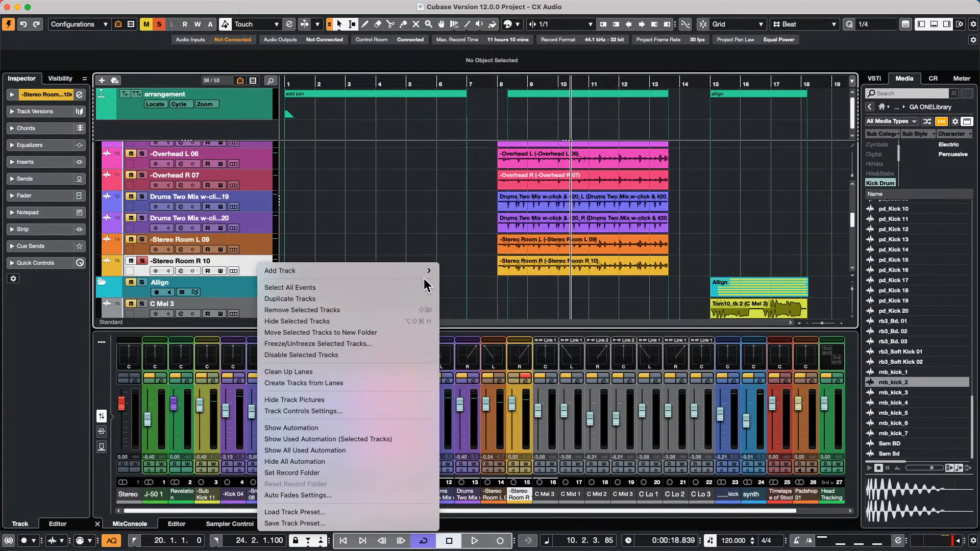
pyautogui.moveTo(422, 274)
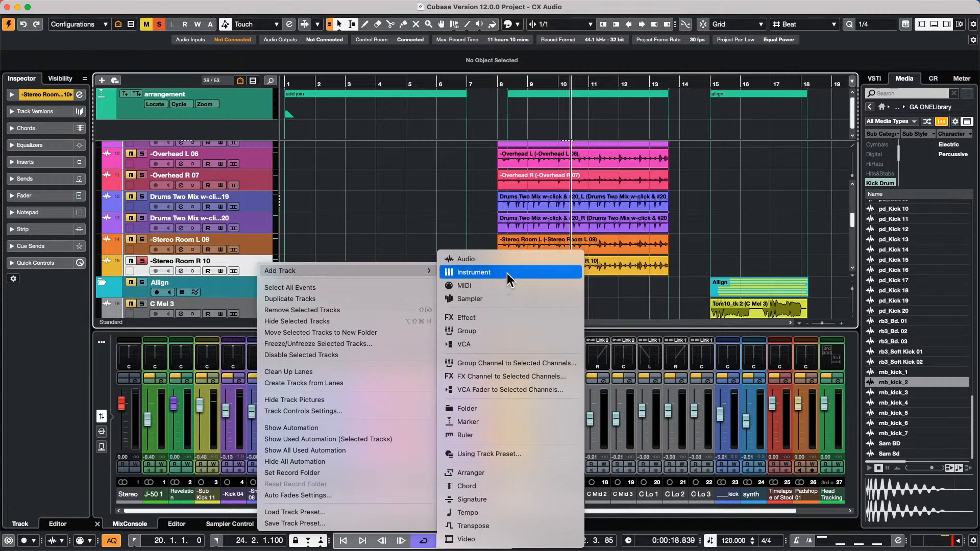
pyautogui.click(899, 383)
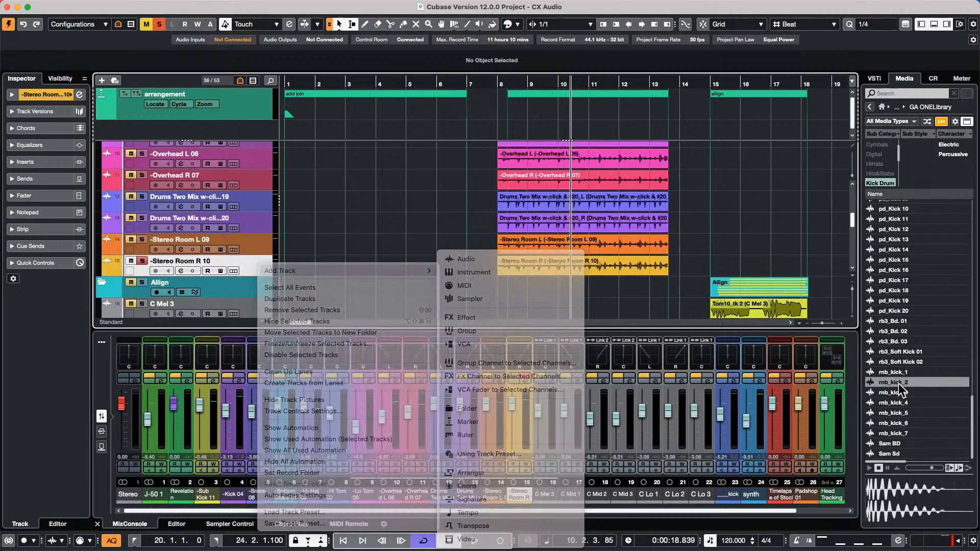
pyautogui.click(884, 184)
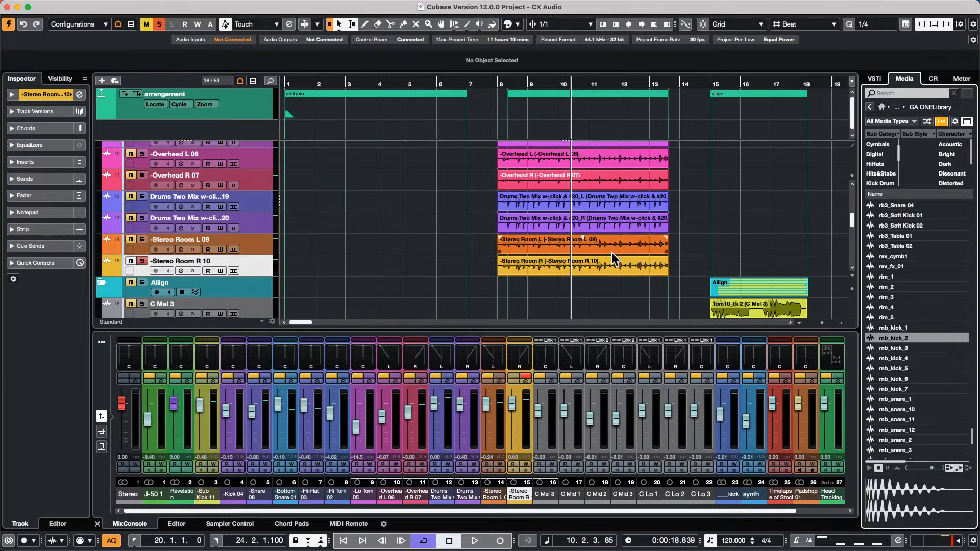
# - Choose Add Track > Sampler from the track list's context menu
pyautogui.rightClick(250, 262)
pyautogui.moveTo(359, 270)
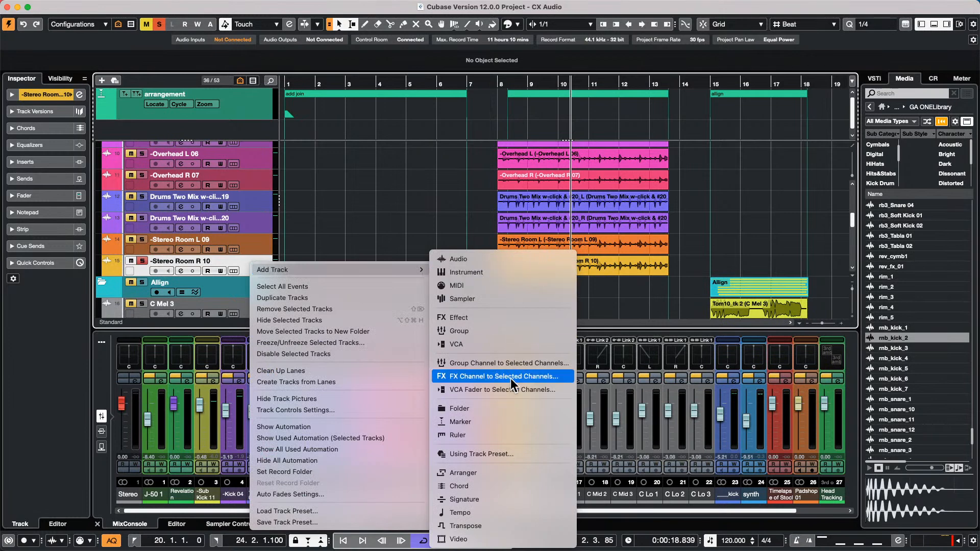
pyautogui.click(512, 297)
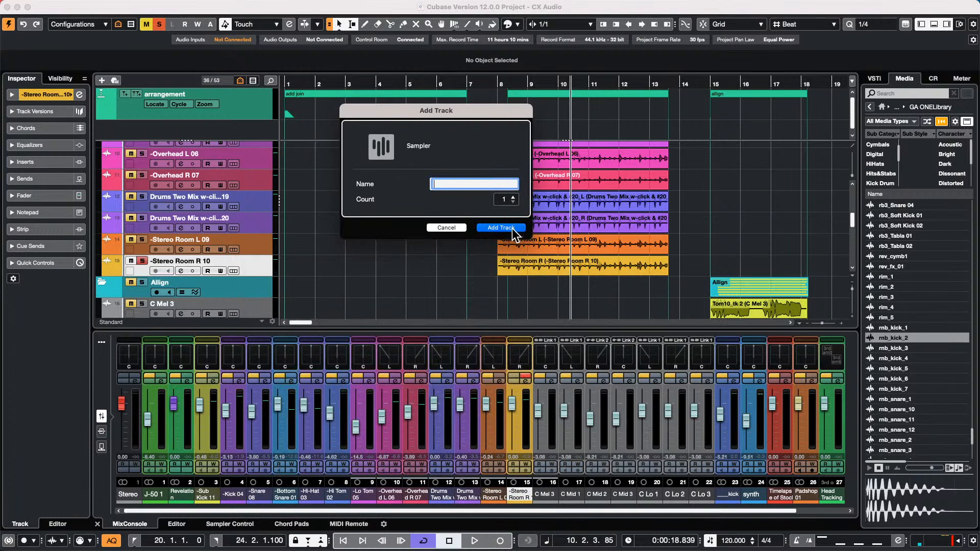
# - Create the new Sampler Track 01 with a count of 1
pyautogui.click(501, 227)
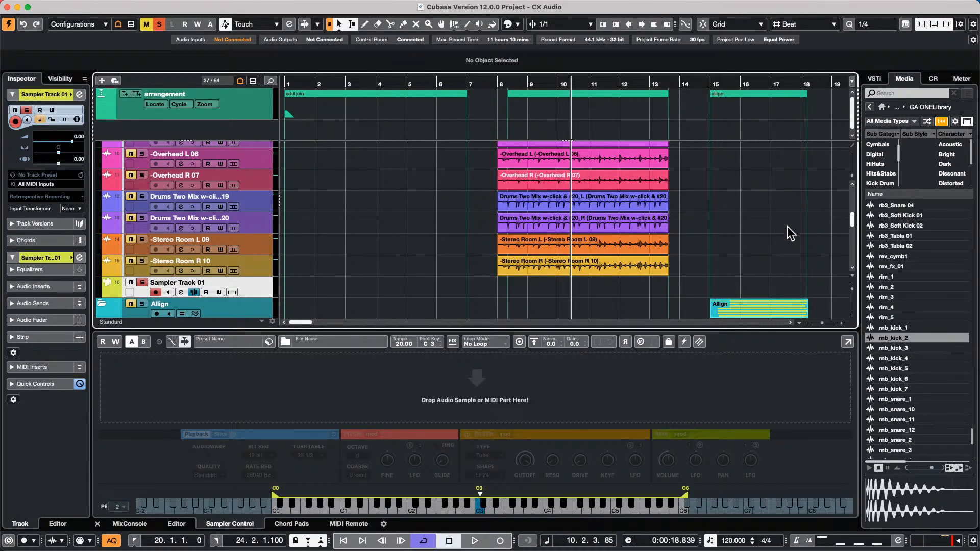
pyautogui.scroll(10, 911, 265)
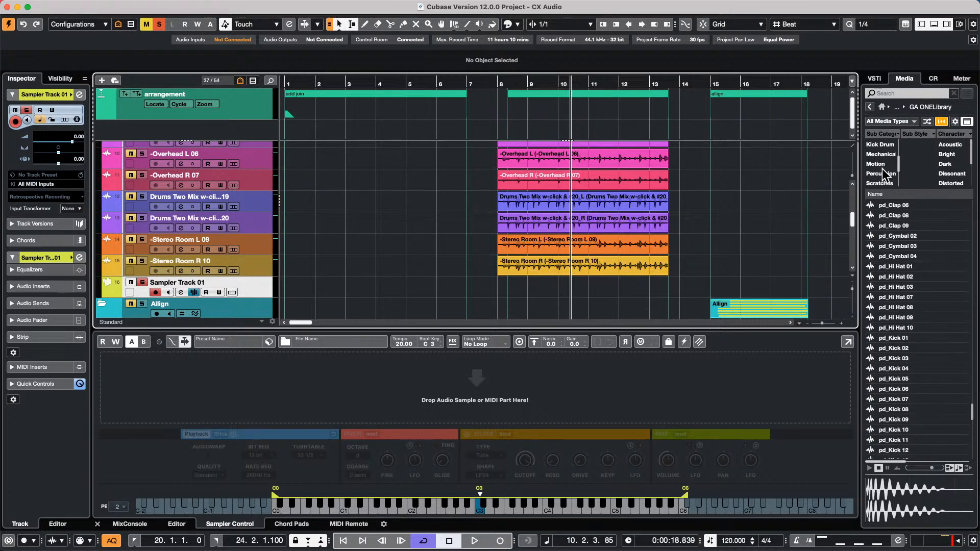
pyautogui.scroll(-4, 883, 171)
pyautogui.scroll(1, 889, 180)
# - Filter to Snare Drum, audition snares, and load 019 Construction Kit 06 SK into the sampler
pyautogui.click(881, 154)
pyautogui.click(919, 307)
pyautogui.click(894, 357)
pyautogui.click(902, 316)
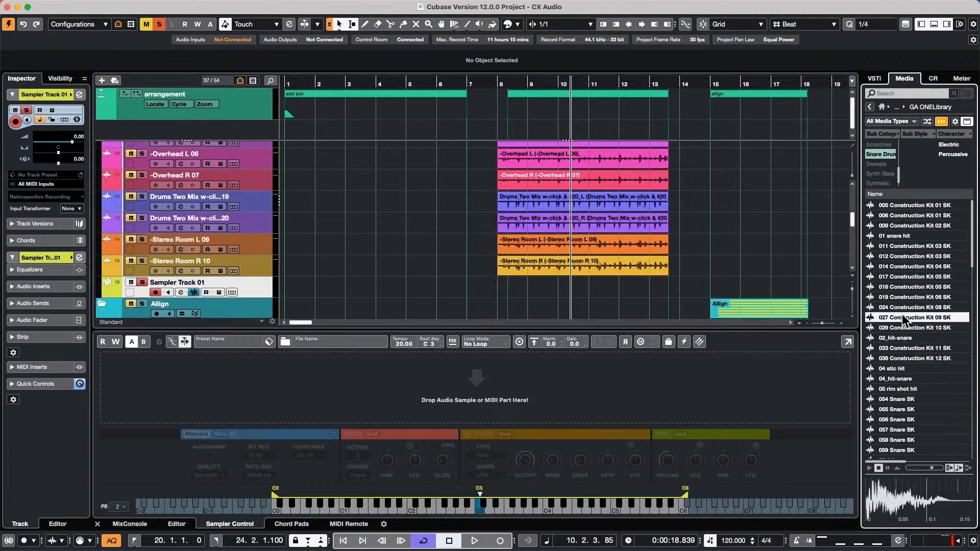
pyautogui.click(904, 297)
pyautogui.click(905, 285)
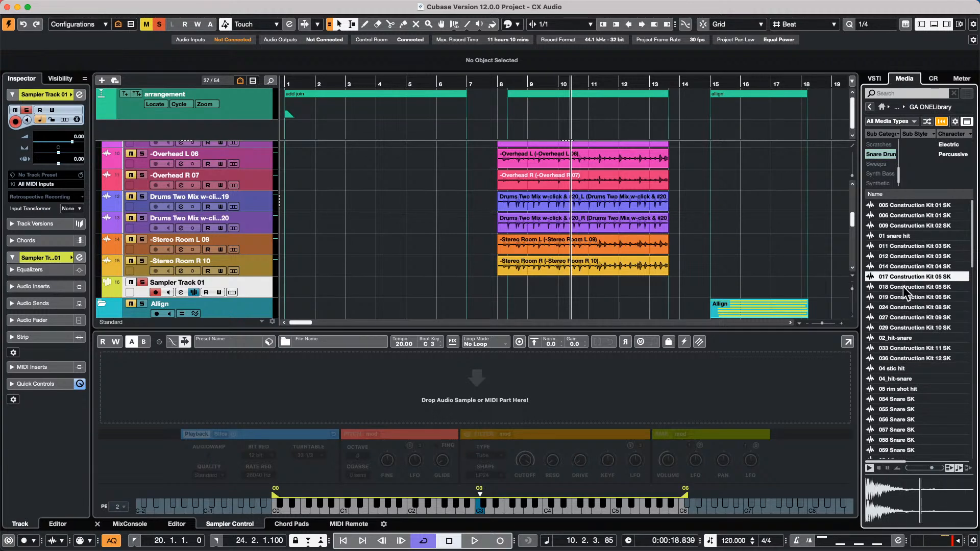
pyautogui.click(902, 295)
pyautogui.moveTo(905, 295); pyautogui.dragTo(550, 373)
pyautogui.moveTo(461, 386); pyautogui.dragTo(462, 385)
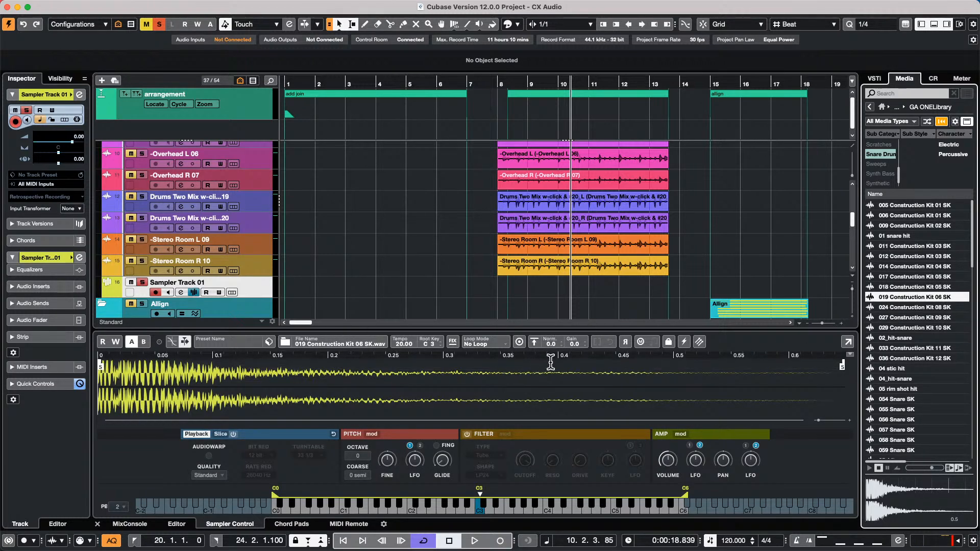
# - Audition the loaded snare, then preview 055 Snare SK, 099 Rim SK, 065 Snare SK and 06_hit-snare
pyautogui.click(482, 507)
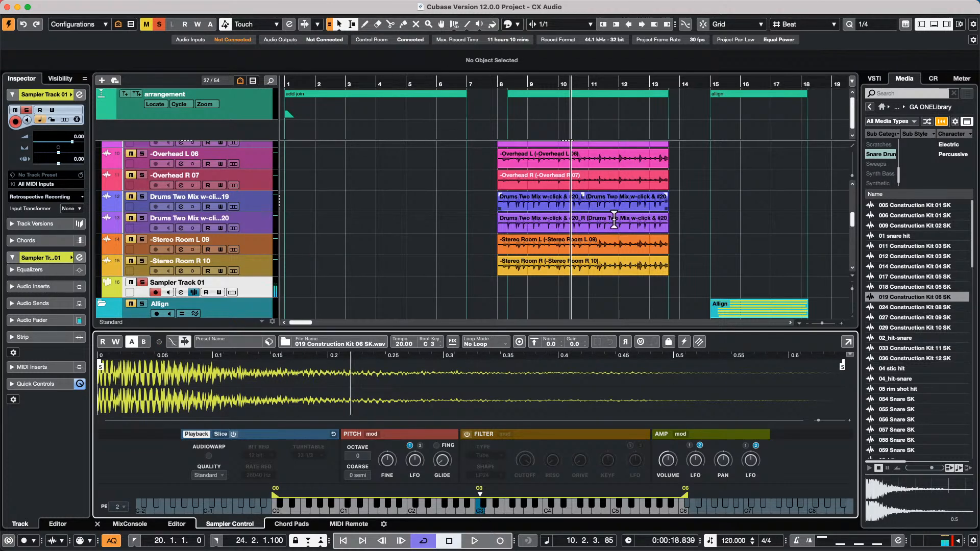
pyautogui.scroll(6, 618, 170)
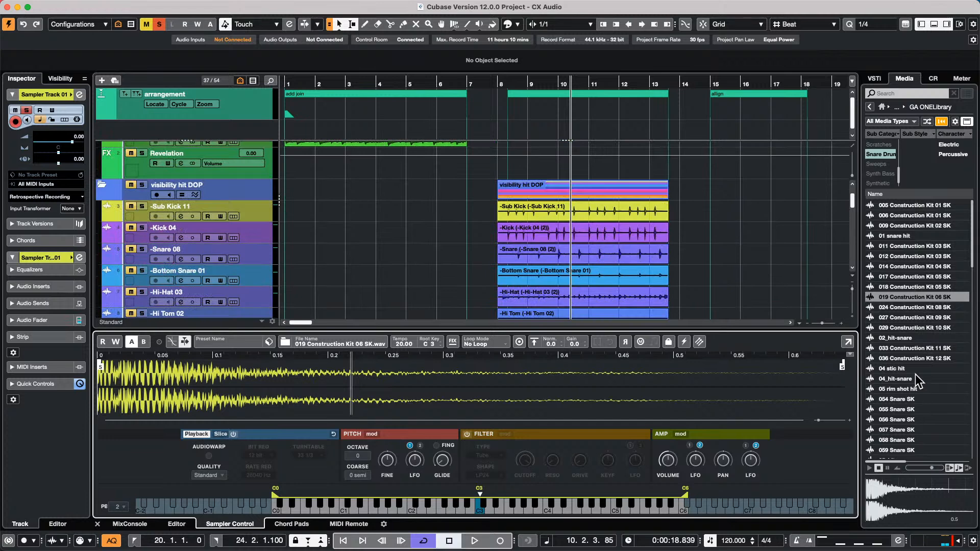
pyautogui.click(905, 410)
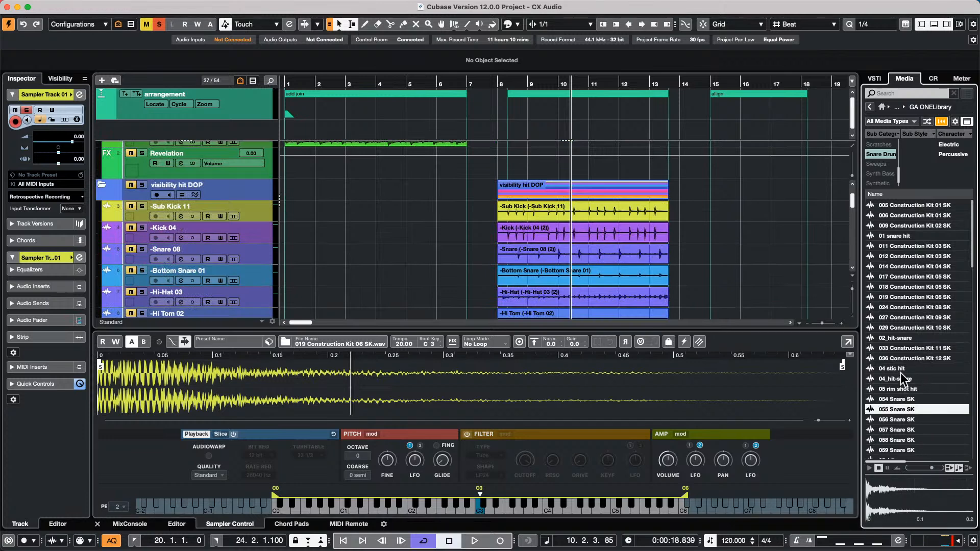
pyautogui.scroll(-10, 905, 388)
pyautogui.click(899, 237)
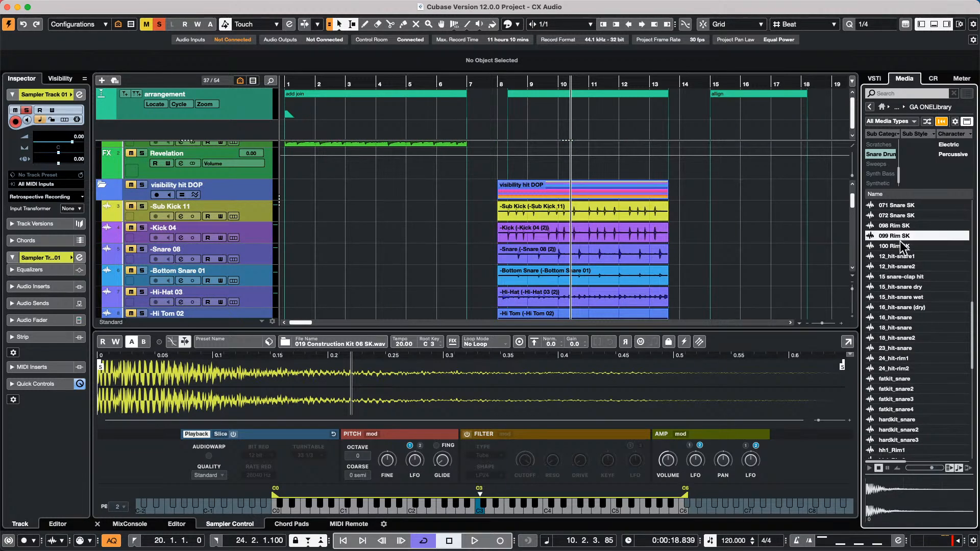
pyautogui.scroll(5, 901, 244)
pyautogui.click(893, 340)
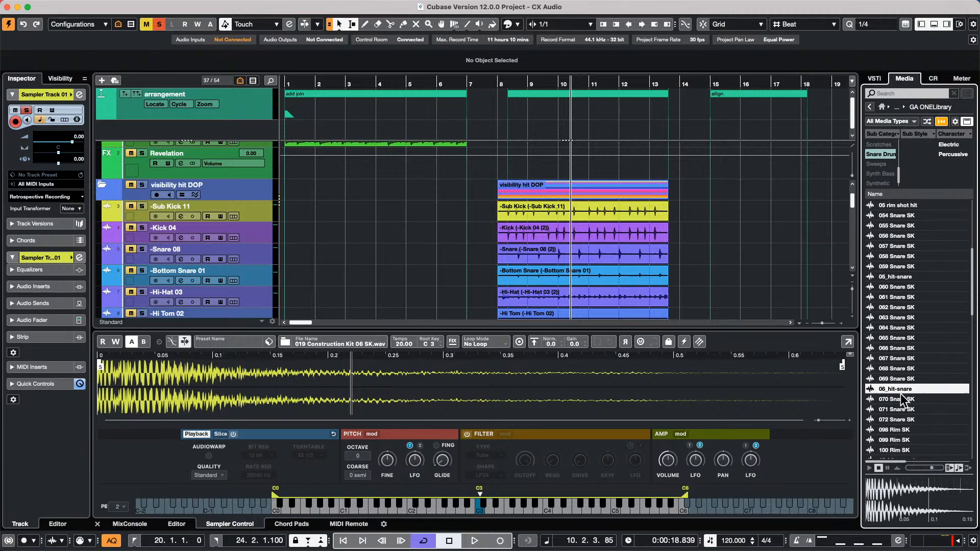
pyautogui.click(899, 390)
# - Preview 062 Snare SK and 059 Snare SK, then load 059 Snare SK into the sampler
pyautogui.click(907, 308)
pyautogui.click(906, 267)
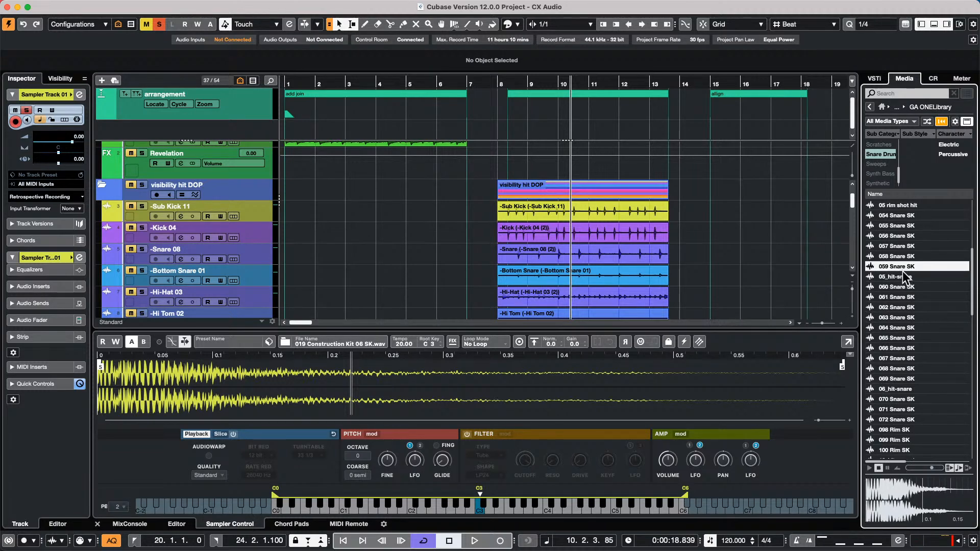
pyautogui.moveTo(904, 276); pyautogui.dragTo(497, 383)
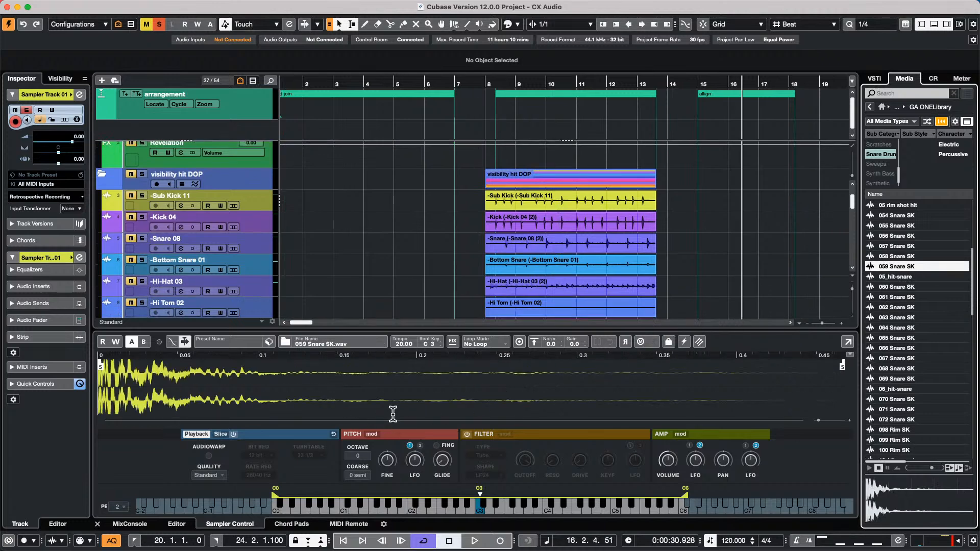
pyautogui.scroll(1, 508, 207)
pyautogui.scroll(1, 508, 206)
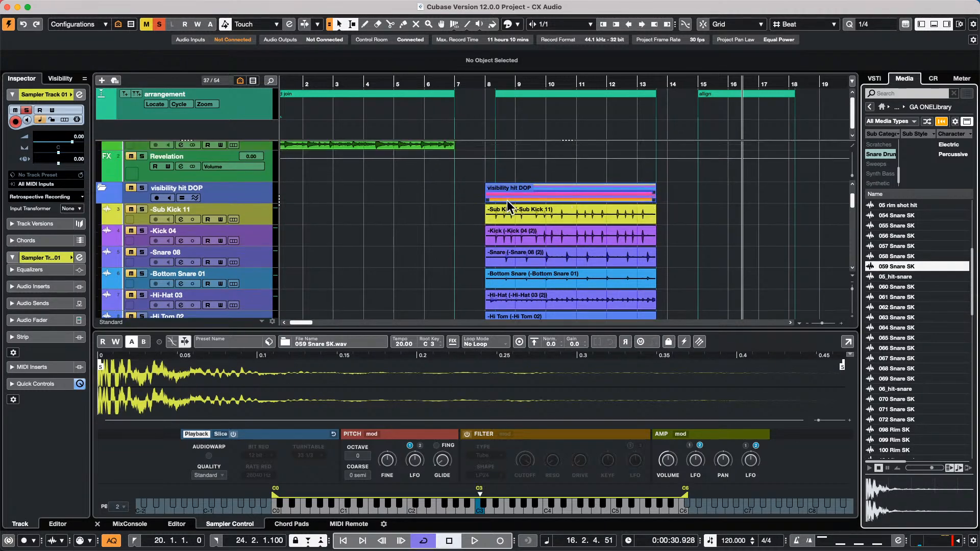
# - Open the Snare 08 event in the Sample Editor and turn on hitpoint editing
pyautogui.doubleClick(550, 261)
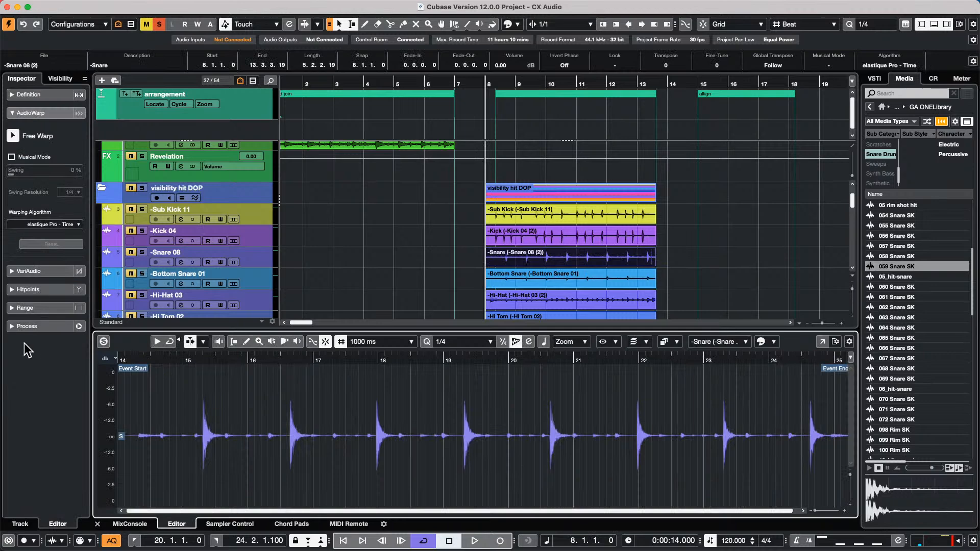
pyautogui.click(38, 289)
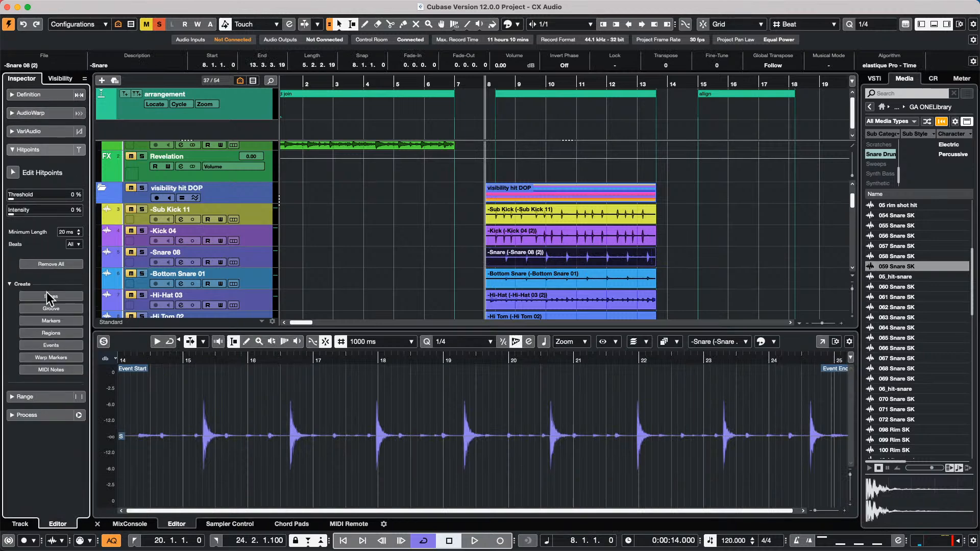
pyautogui.scroll(-7, 194, 250)
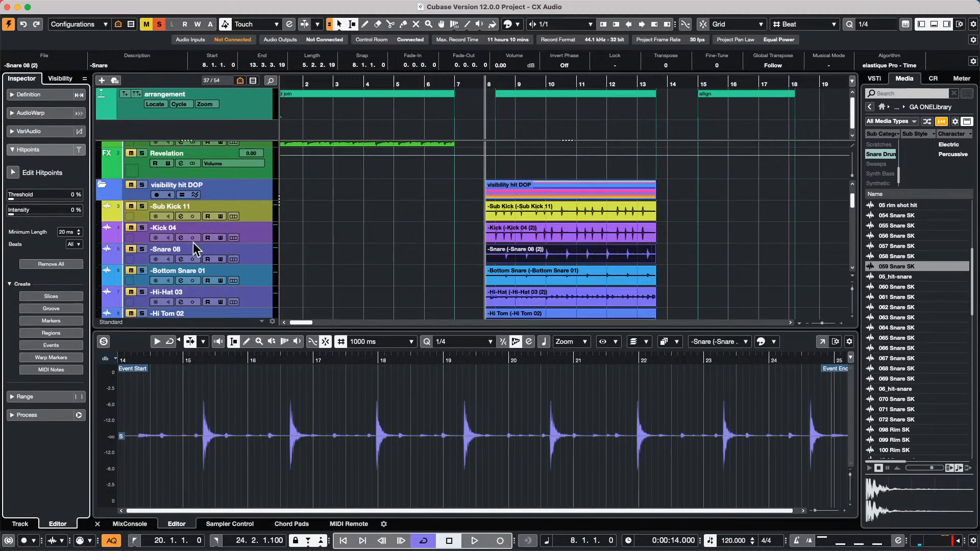
pyautogui.scroll(-1, 194, 250)
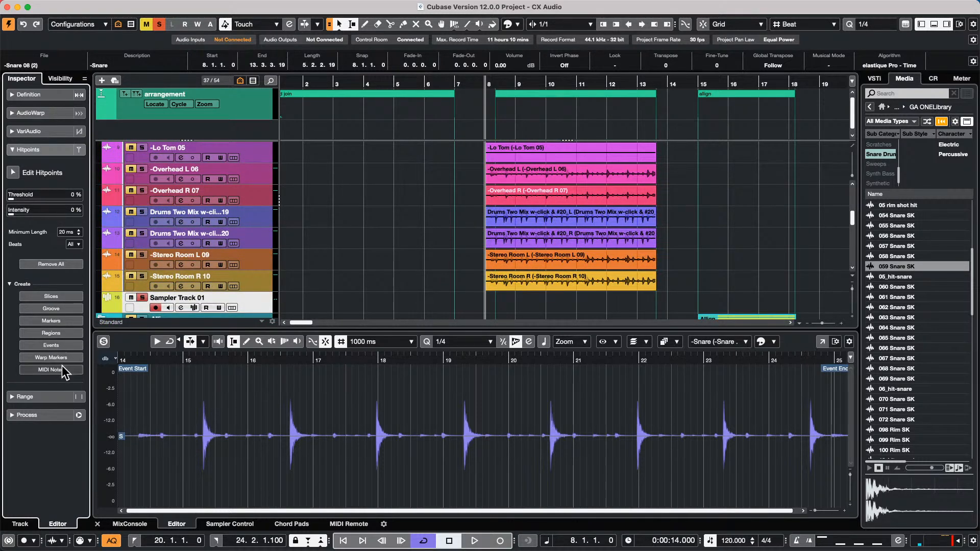
pyautogui.click(13, 174)
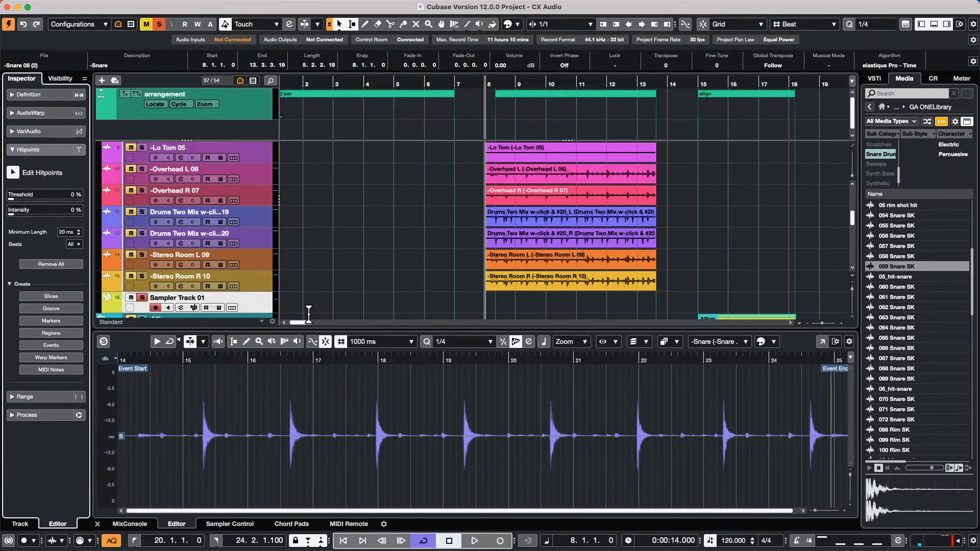
# - Raise the hitpoint threshold to 4 %, then to 6 %
pyautogui.click(14, 201)
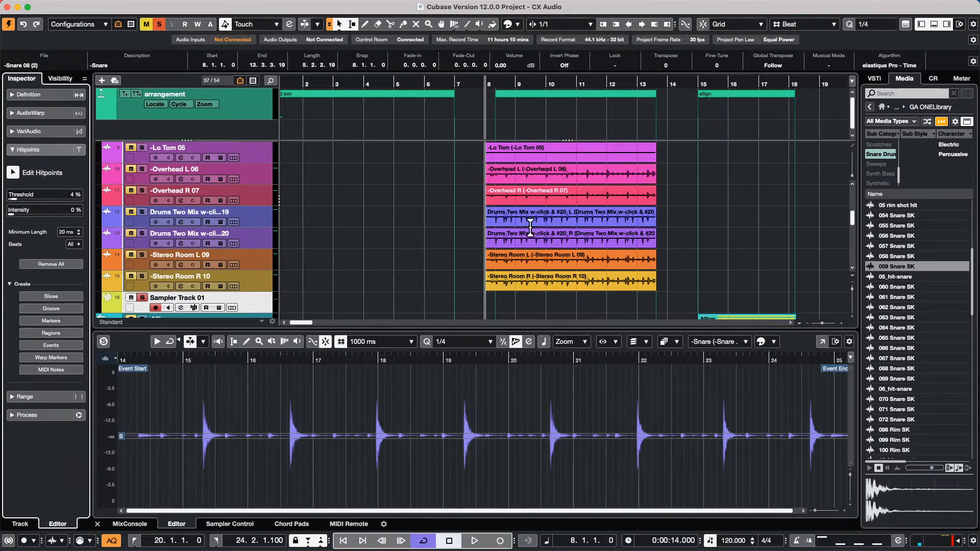
pyautogui.scroll(1, 531, 228)
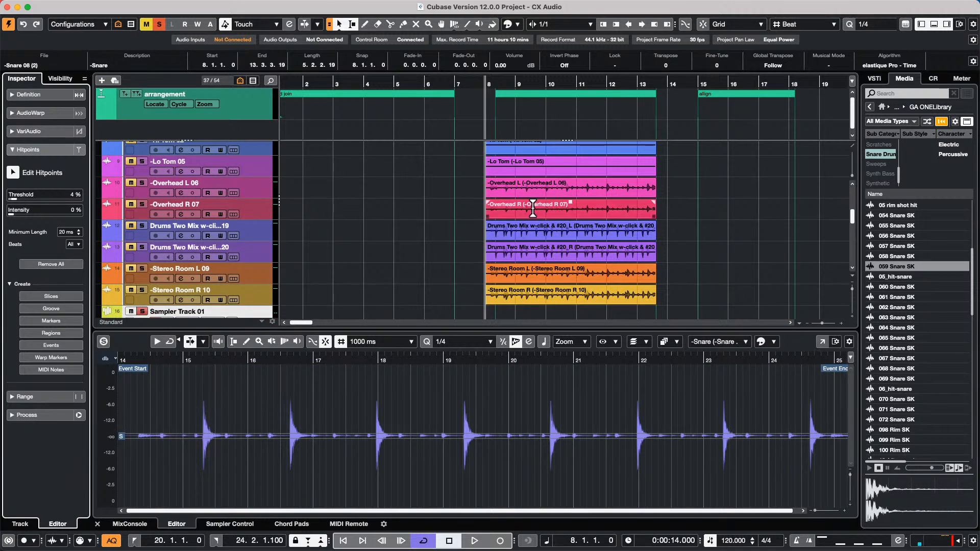
pyautogui.scroll(6, 527, 208)
pyautogui.click(545, 178)
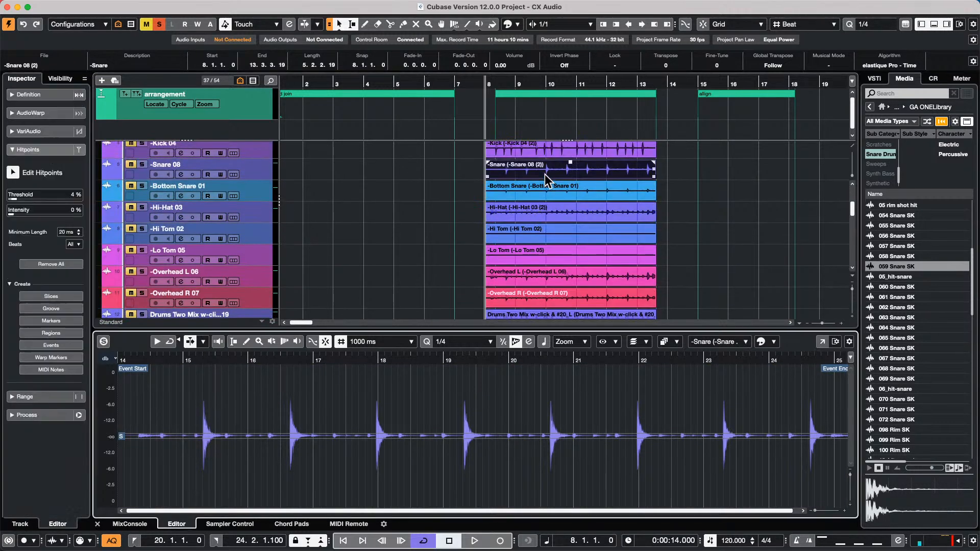
pyautogui.moveTo(19, 201); pyautogui.dragTo(16, 203)
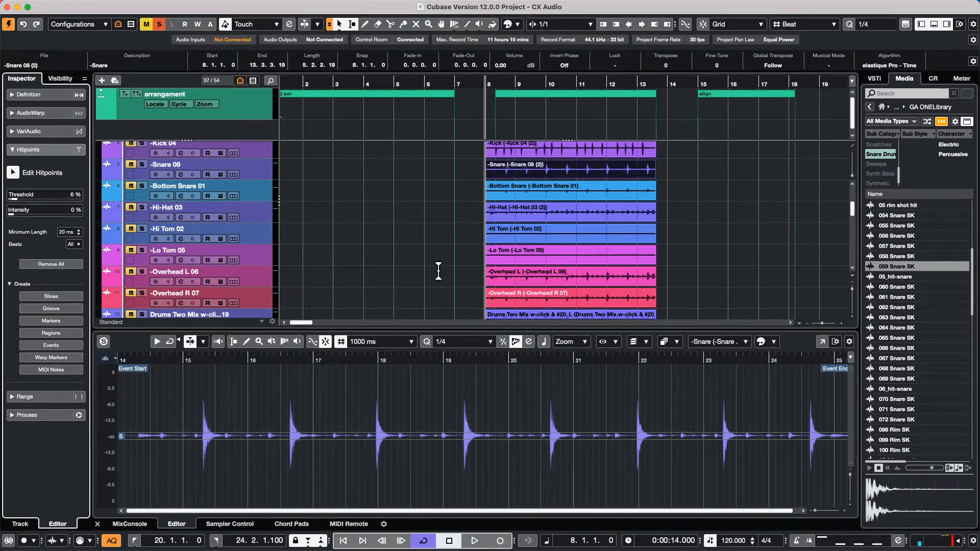
# - Remove all hitpoints, detect them again and set the threshold back to 6 %
pyautogui.scroll(-8, 439, 273)
pyautogui.scroll(-3, 440, 276)
pyautogui.scroll(12, 443, 280)
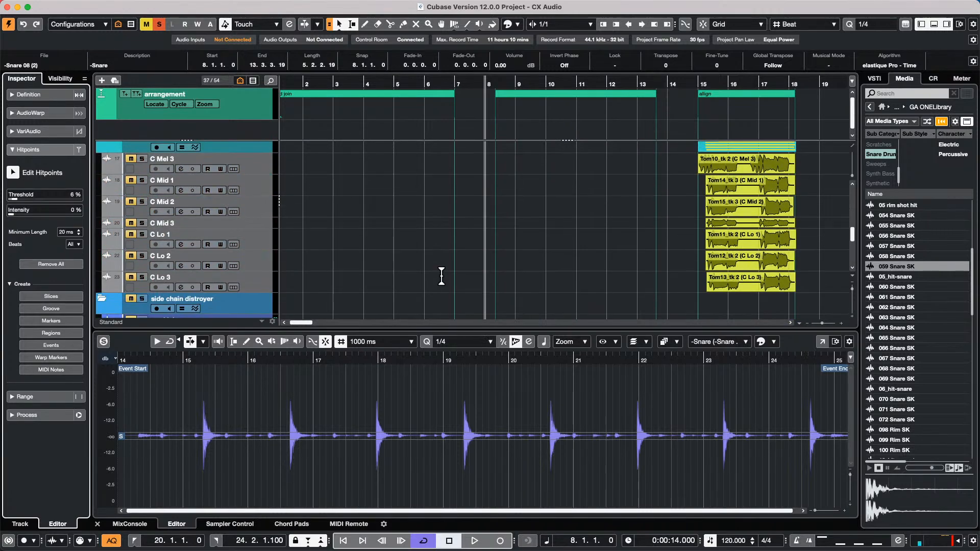
pyautogui.scroll(-6, 459, 260)
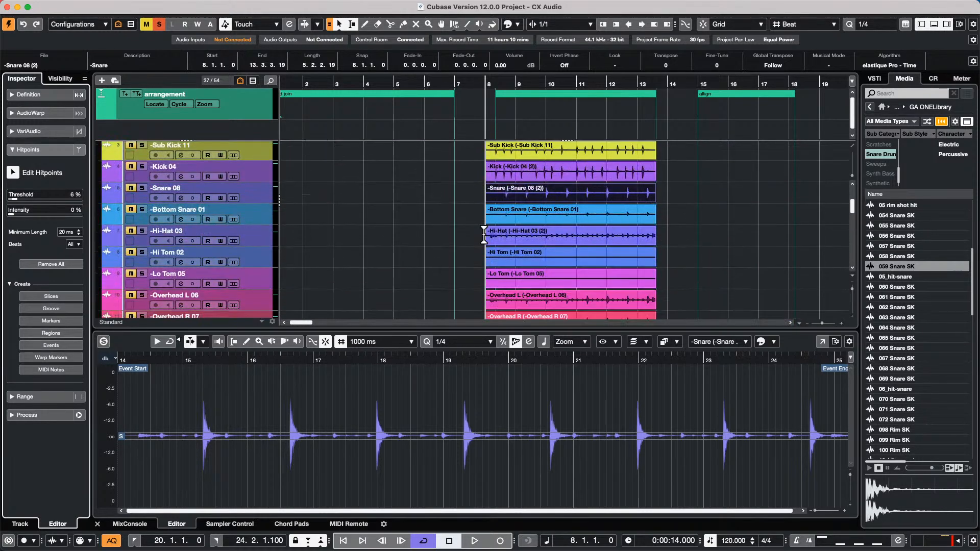
pyautogui.scroll(1, 501, 236)
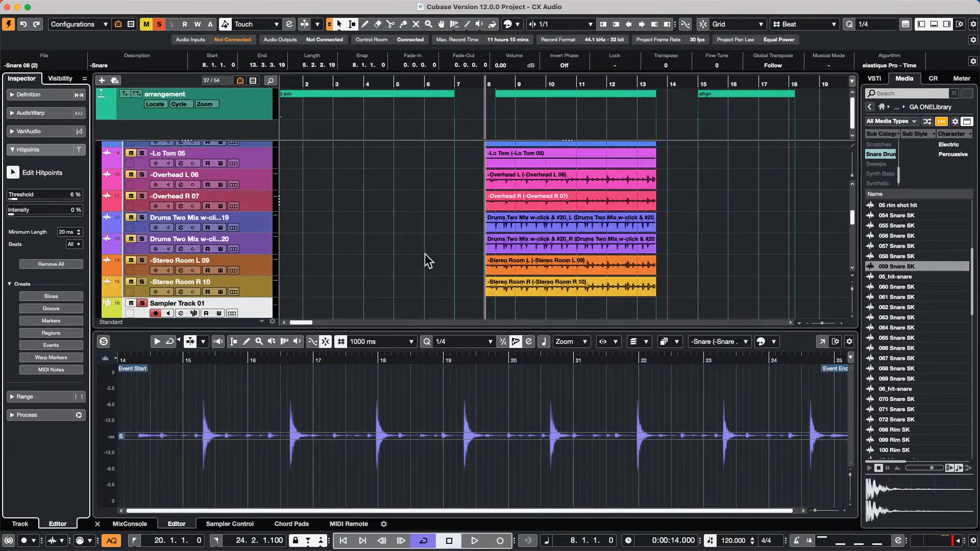
pyautogui.scroll(-1, 432, 259)
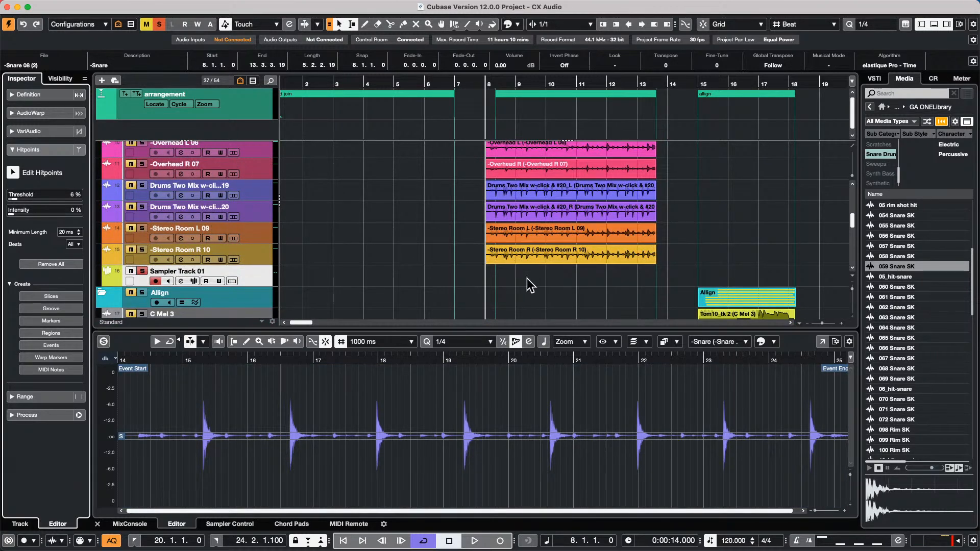
pyautogui.scroll(5, 428, 270)
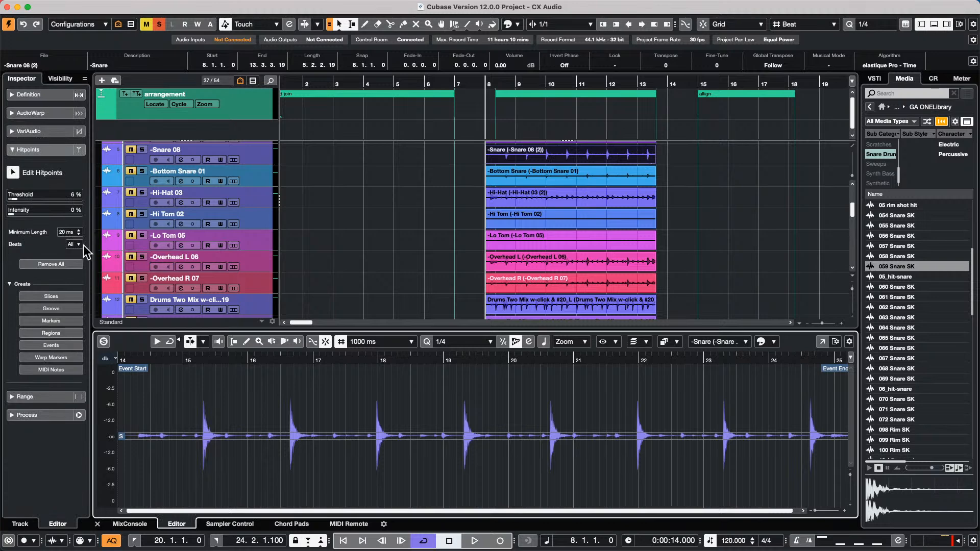
pyautogui.click(57, 265)
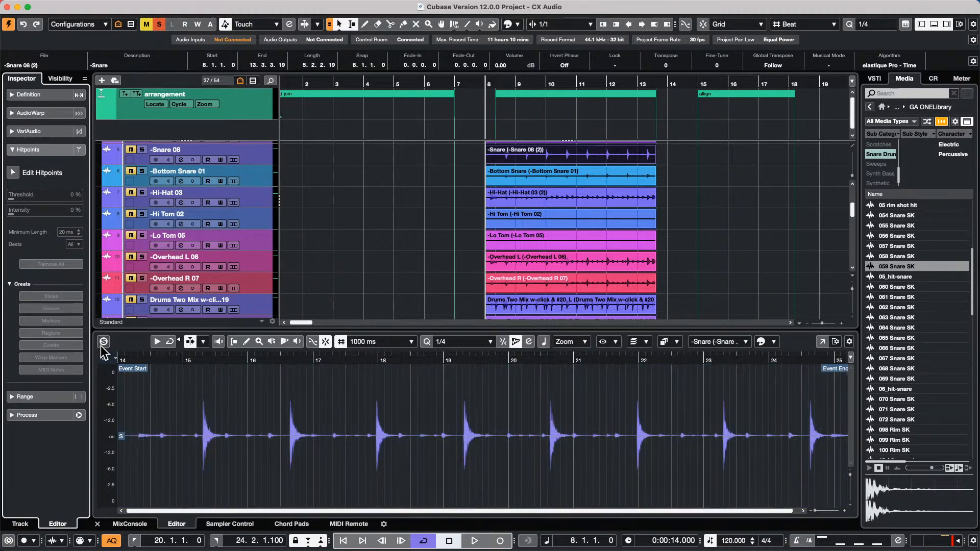
pyautogui.click(12, 172)
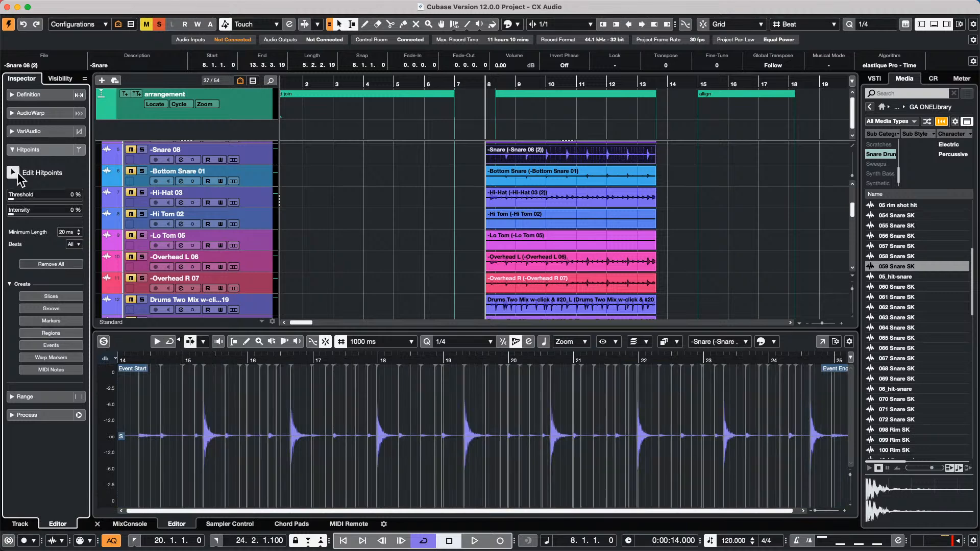
pyautogui.click(22, 198)
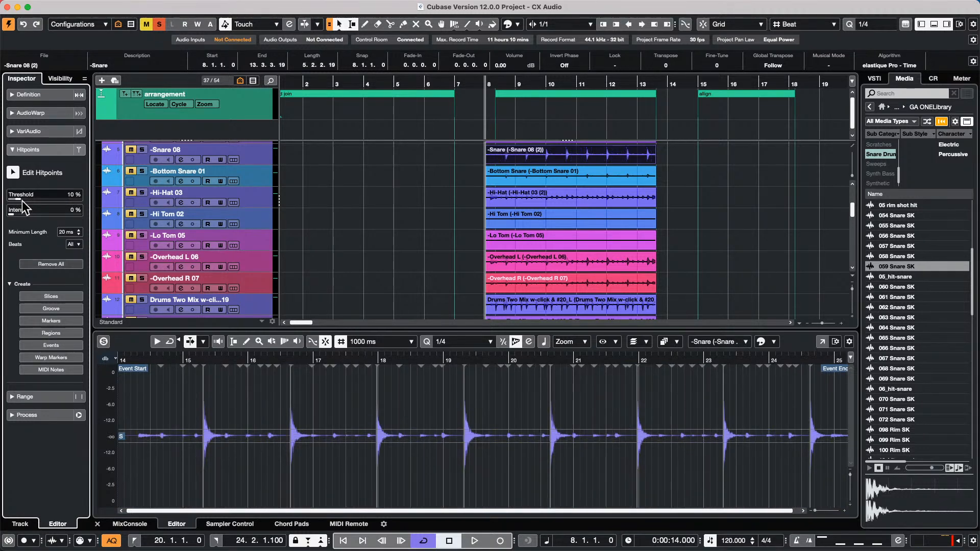
pyautogui.moveTo(22, 200); pyautogui.dragTo(18, 203)
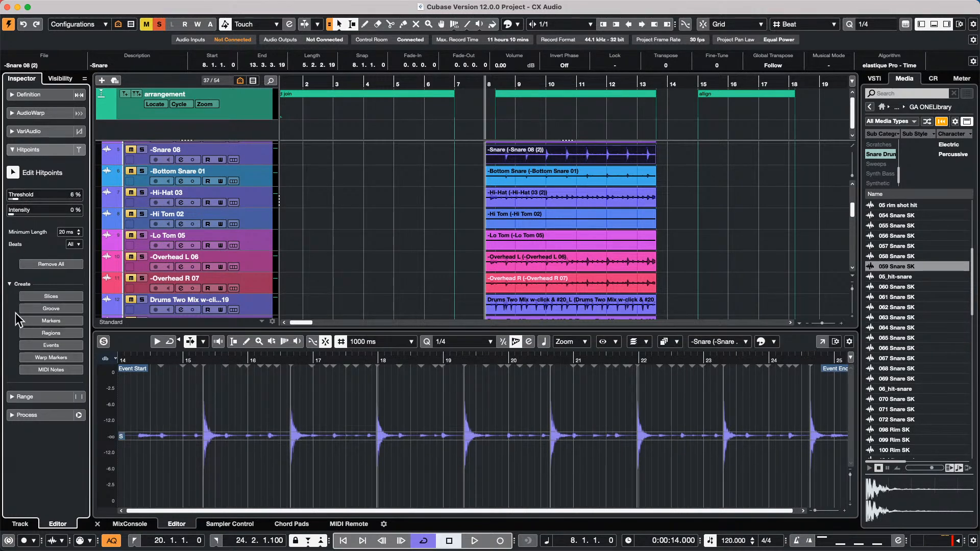
# - Convert the snare hitpoints into MIDI notes at pitch C3 and play the result
pyautogui.click(60, 370)
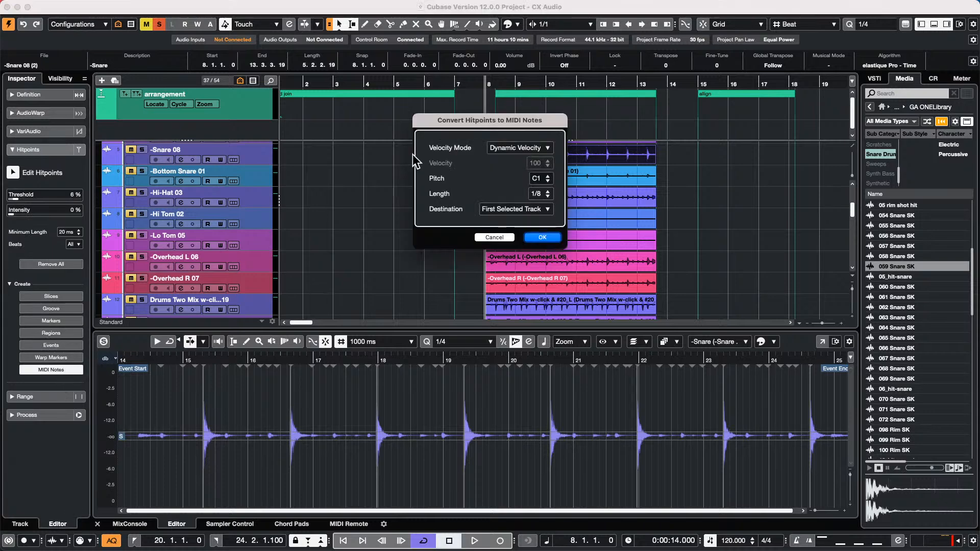
pyautogui.click(540, 178)
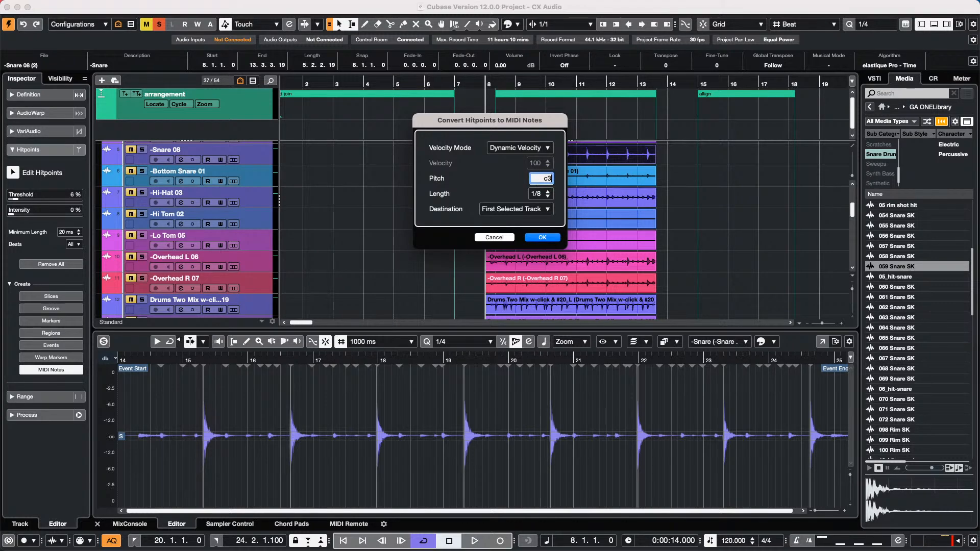
pyautogui.press('Return')
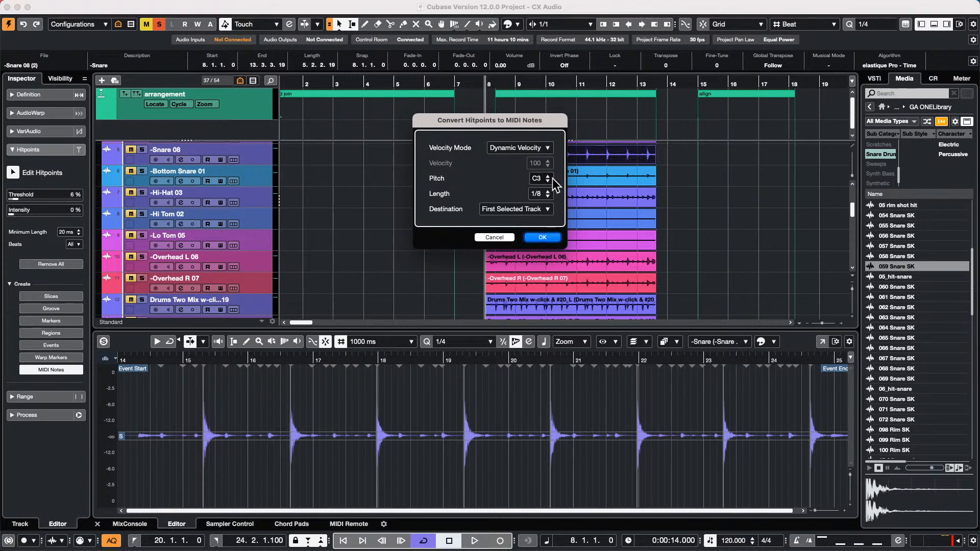
pyautogui.click(542, 238)
pyautogui.scroll(-5, 539, 230)
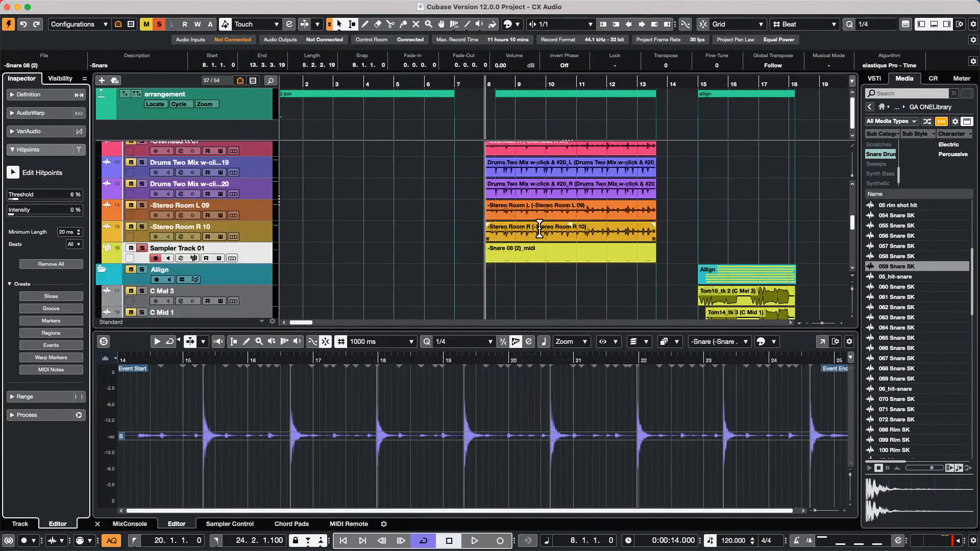
pyautogui.press('space')
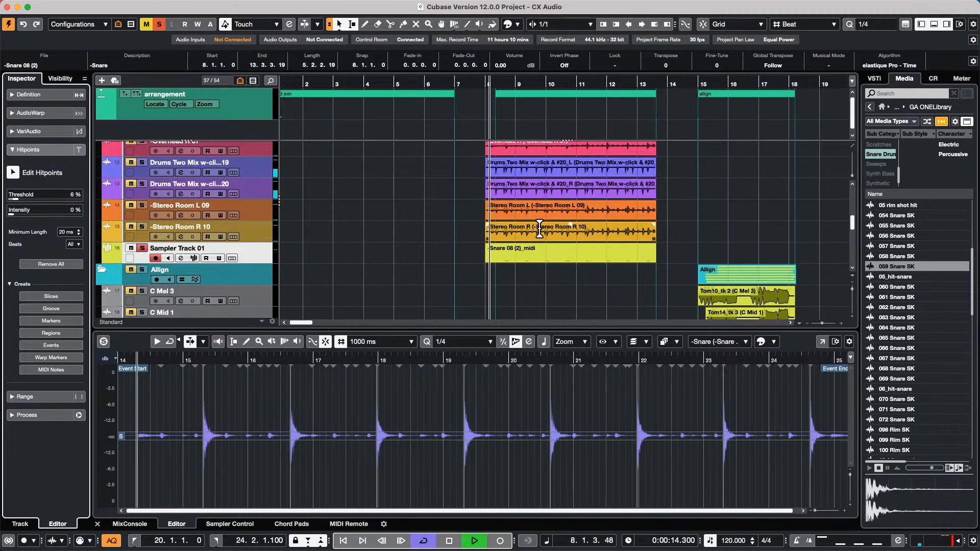
pyautogui.scroll(10, 313, 221)
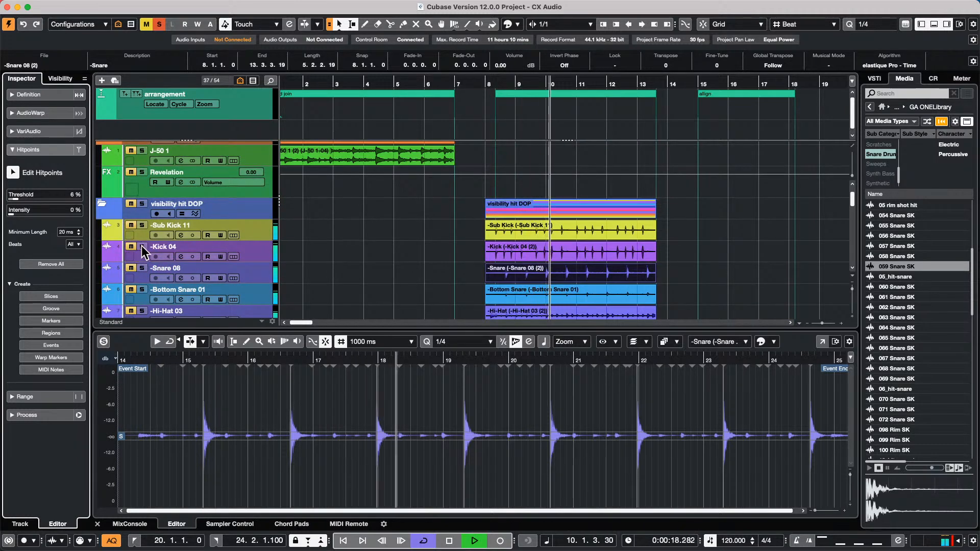
# - Adjust Sampler Track 01's volume around bars 8–9 and load the Snare 08 (2)_midi part into the editor
pyautogui.click(327, 223)
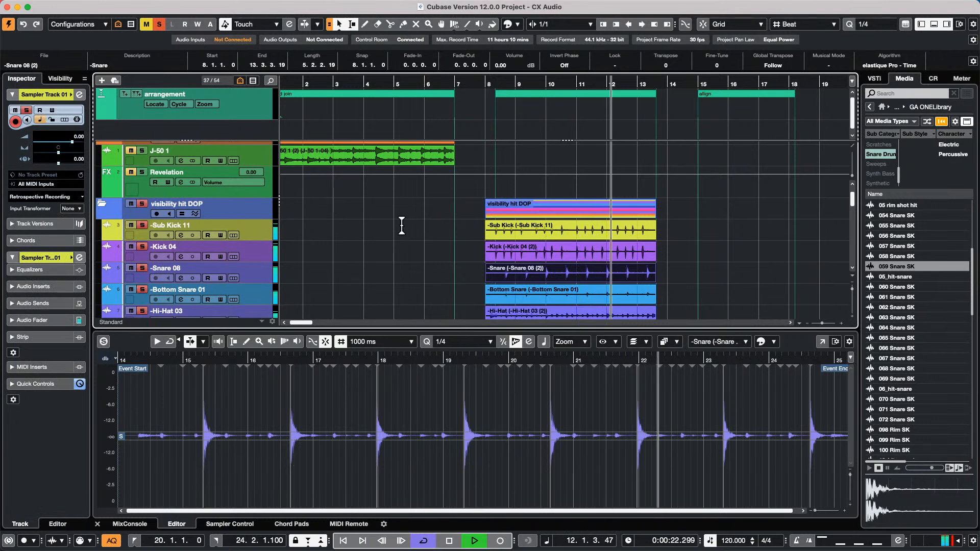
pyautogui.scroll(-1, 398, 232)
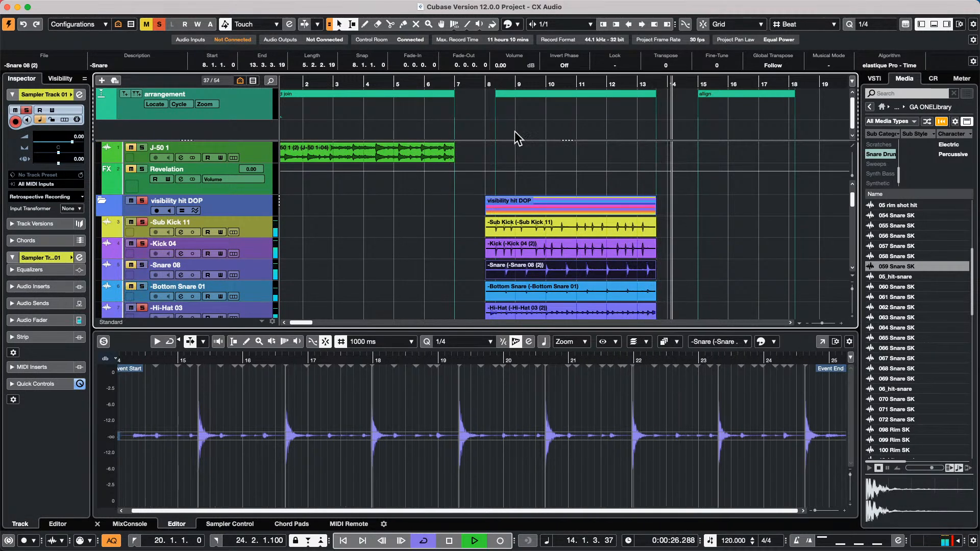
pyautogui.click(513, 83)
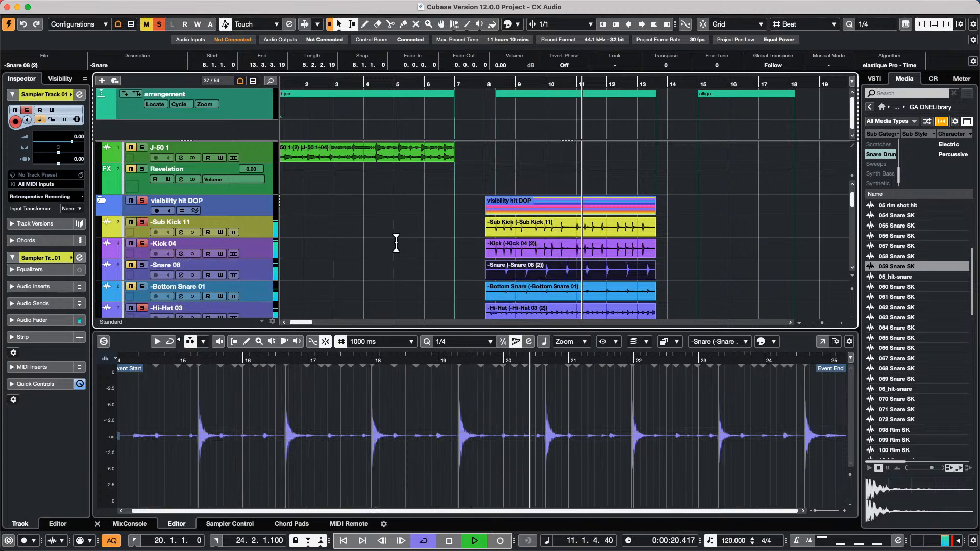
pyautogui.scroll(-10, 343, 250)
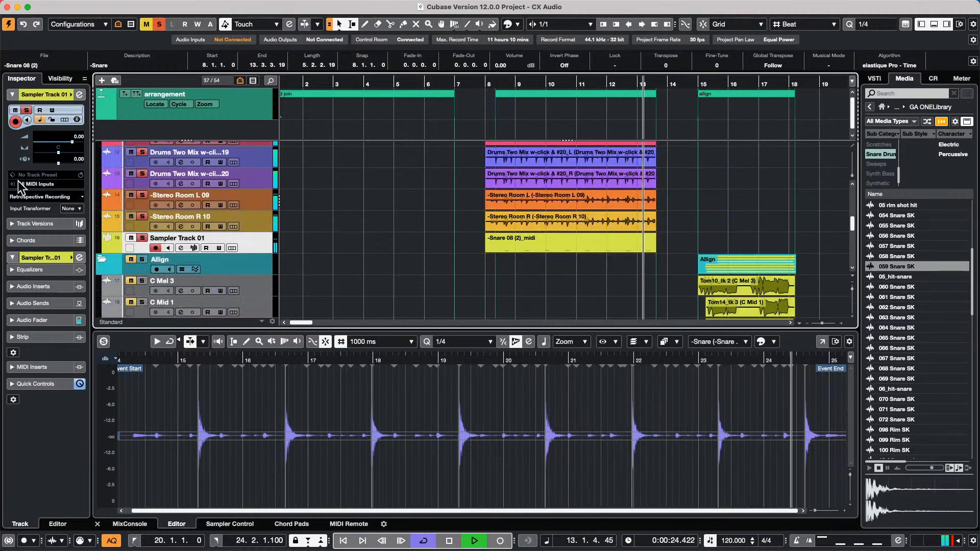
pyautogui.moveTo(72, 142); pyautogui.dragTo(73, 147)
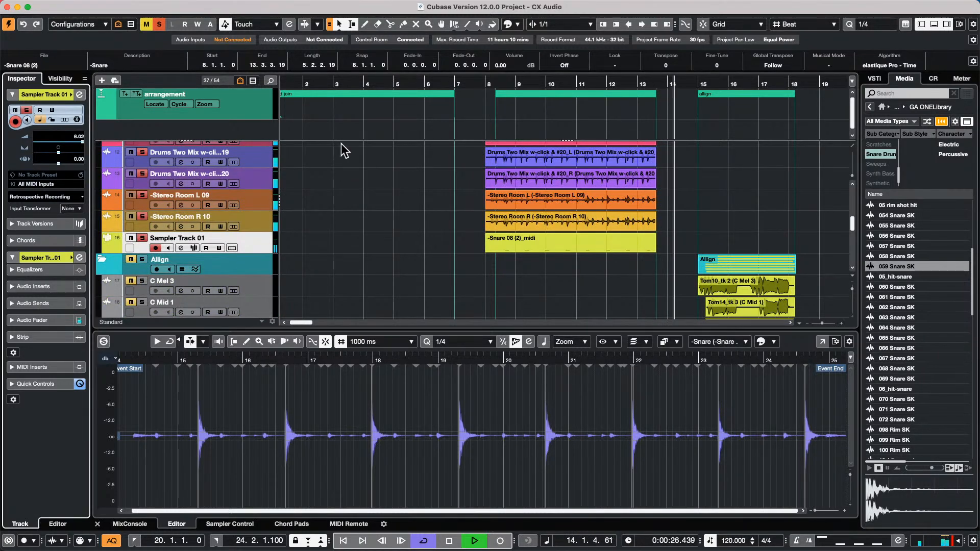
pyautogui.click(519, 99)
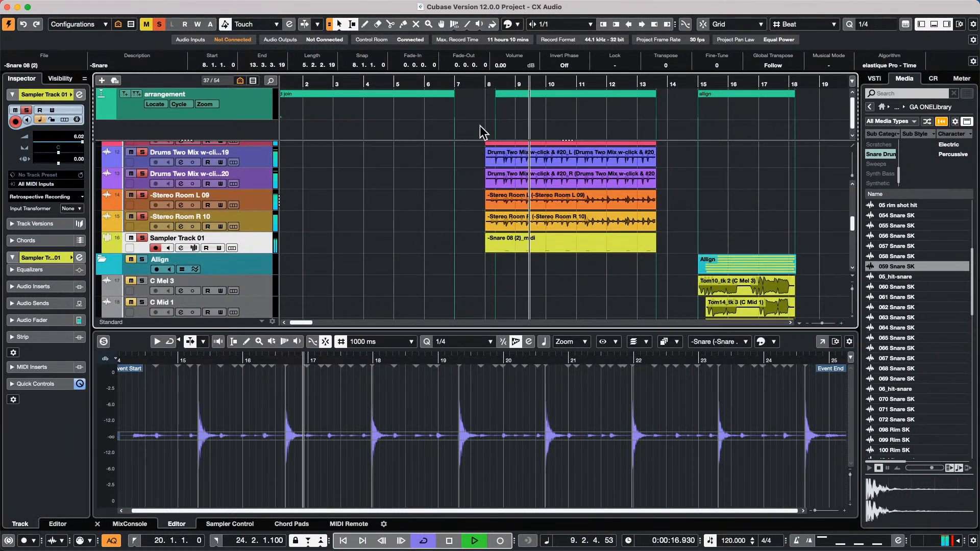
pyautogui.click(562, 248)
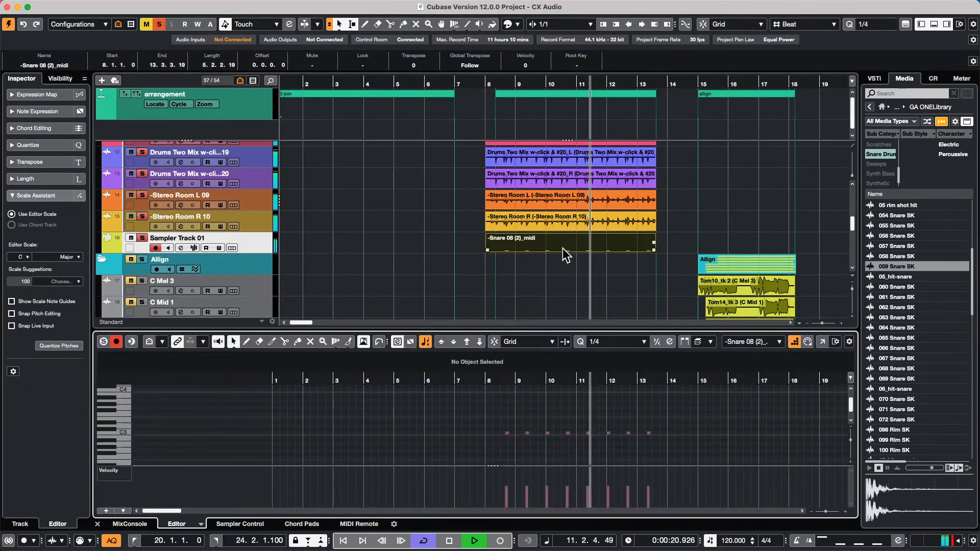
# - Stop playback and reselect the Snare 08 (2)_midi part to show its C3 notes
pyautogui.press('space')
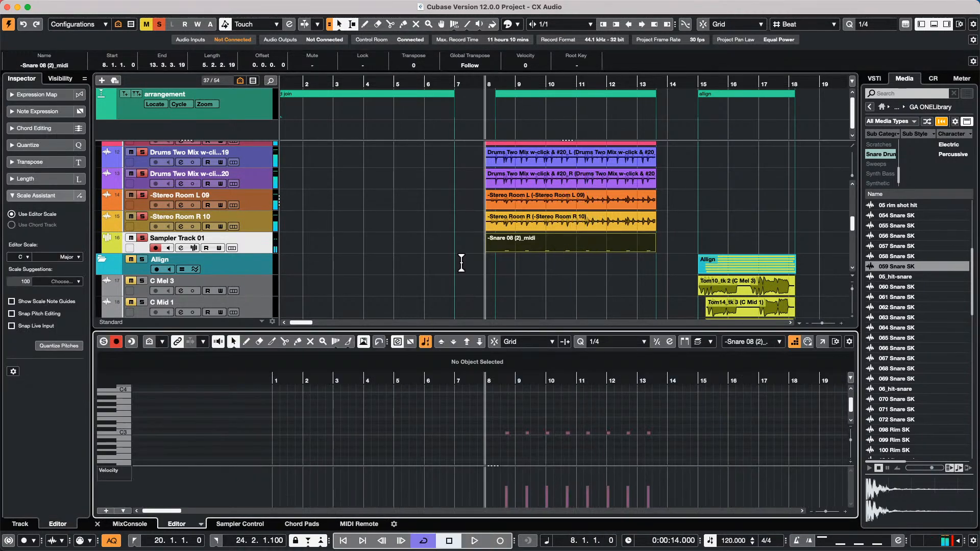
pyautogui.click(574, 201)
pyautogui.scroll(1, 583, 212)
pyautogui.scroll(3, 584, 212)
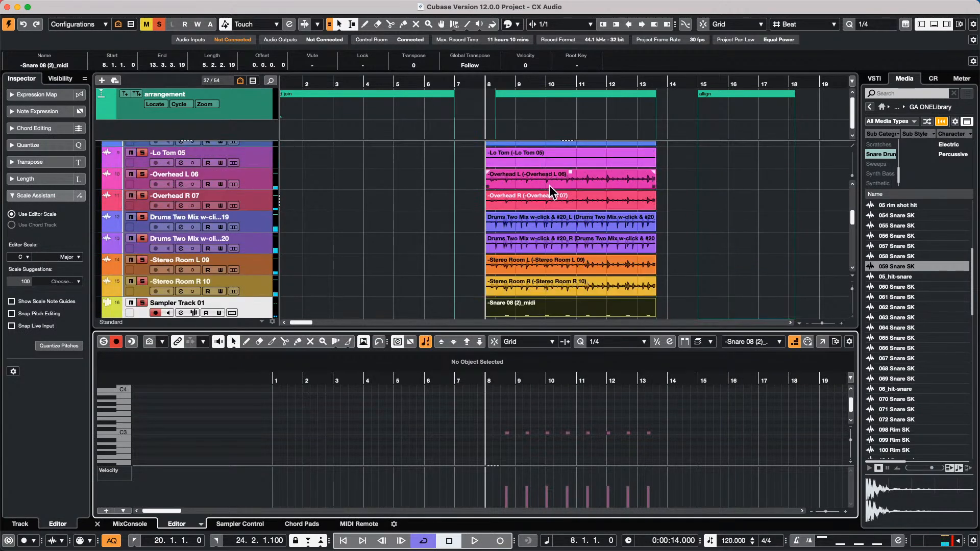
pyautogui.click(599, 301)
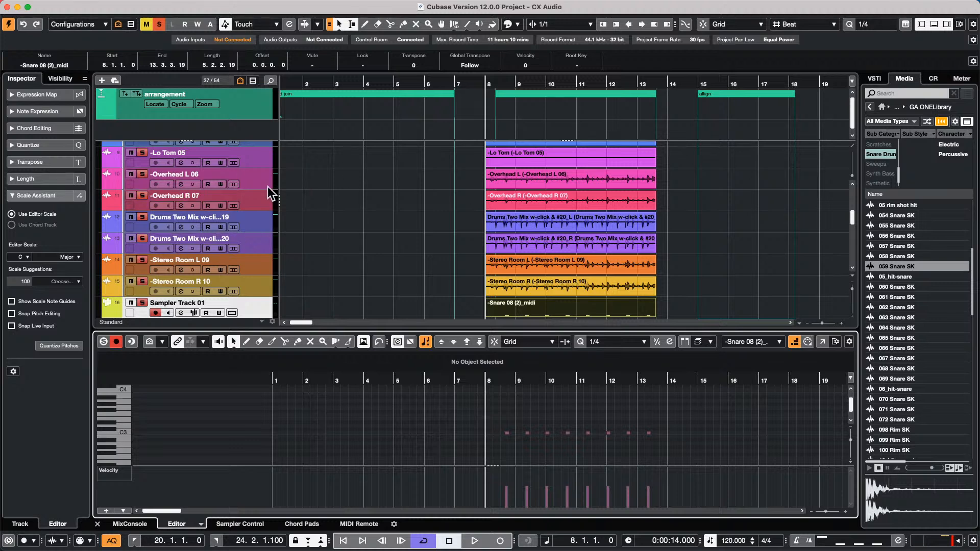
pyautogui.scroll(5, 381, 220)
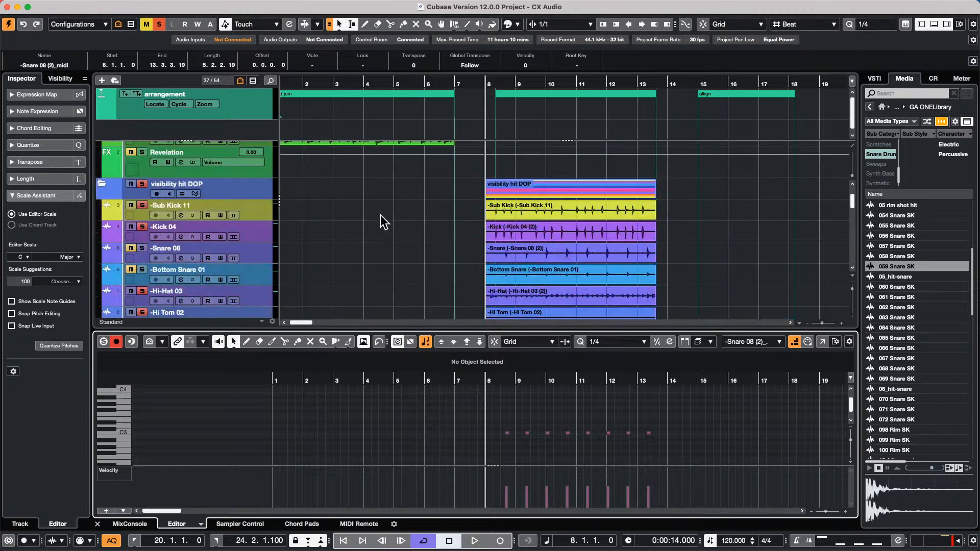
# - Enlarge Kick 04 and try snare and kick drum pictures in the Track Pictures Browser
pyautogui.click(255, 236)
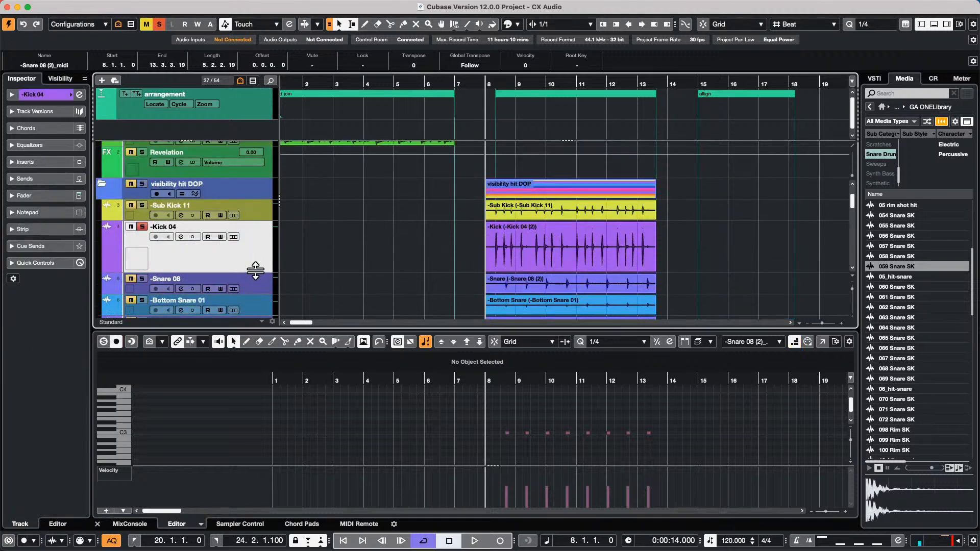
pyautogui.doubleClick(136, 257)
pyautogui.moveTo(690, 91); pyautogui.dragTo(351, 133)
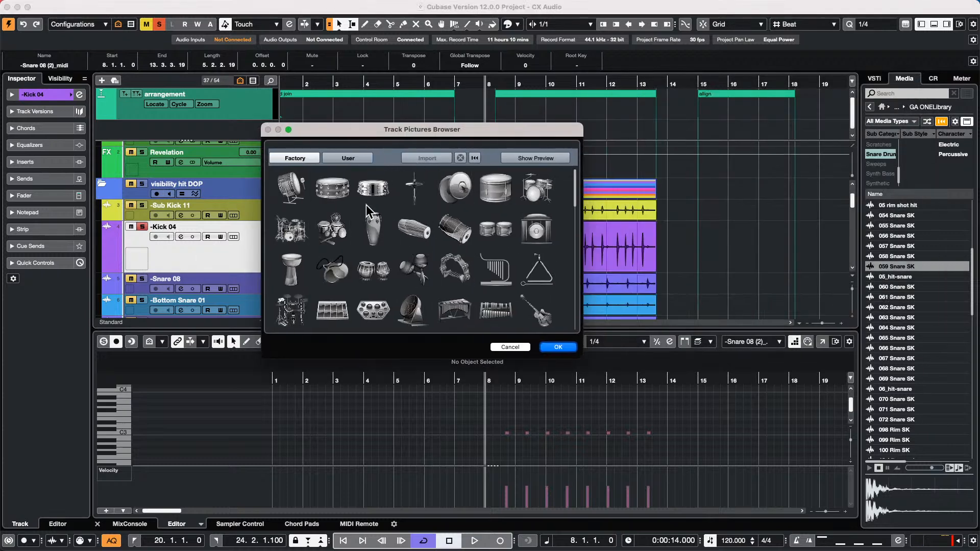
pyautogui.click(345, 192)
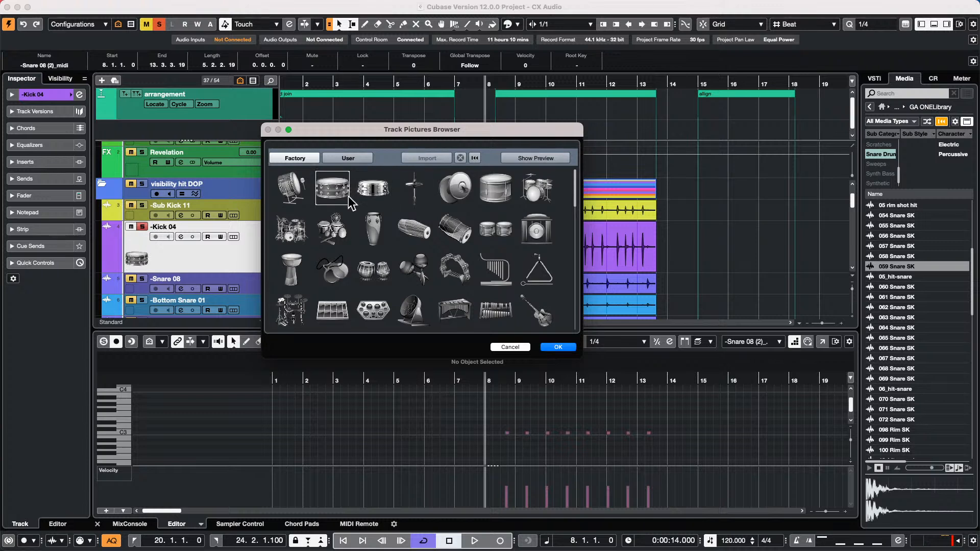
pyautogui.click(289, 196)
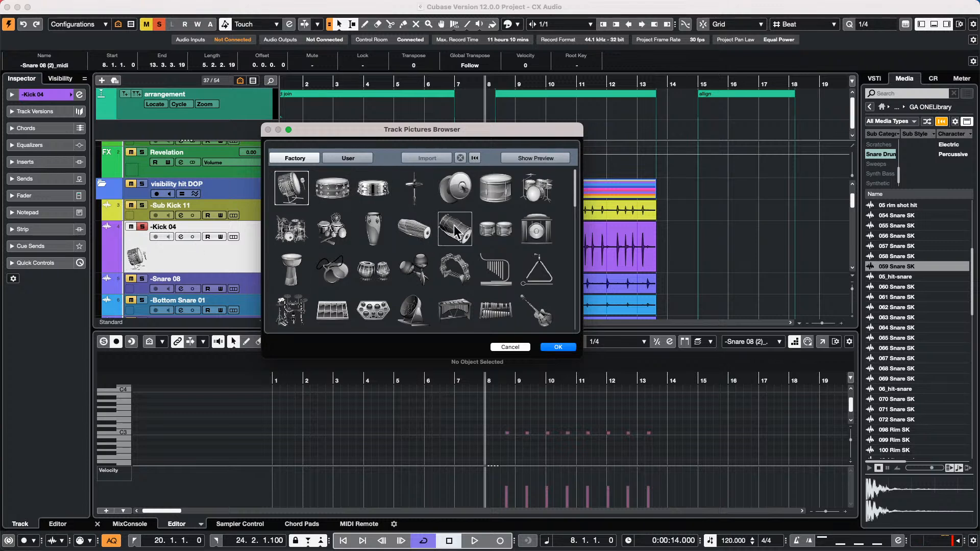
# - Apply the yellow bass image from the User pictures to Kick 04
pyautogui.click(343, 158)
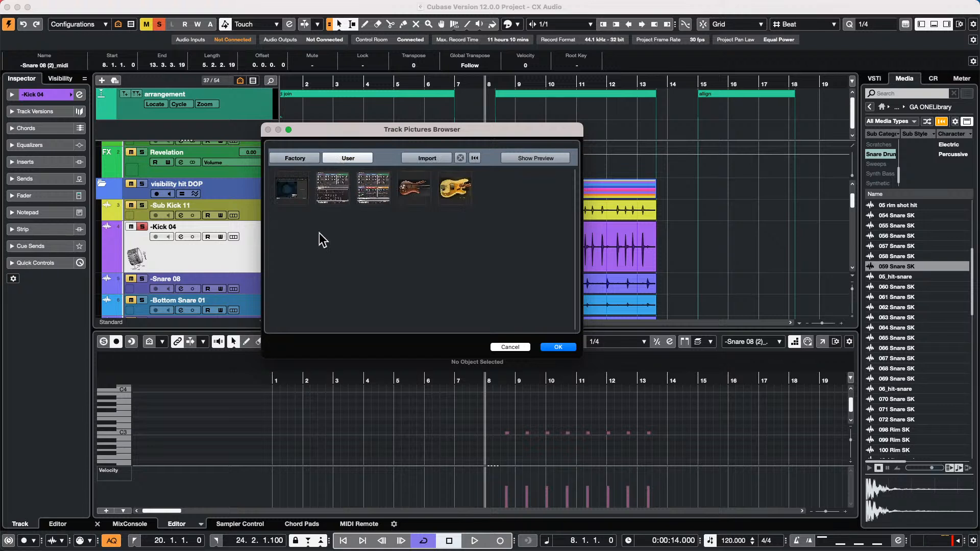
pyautogui.click(453, 195)
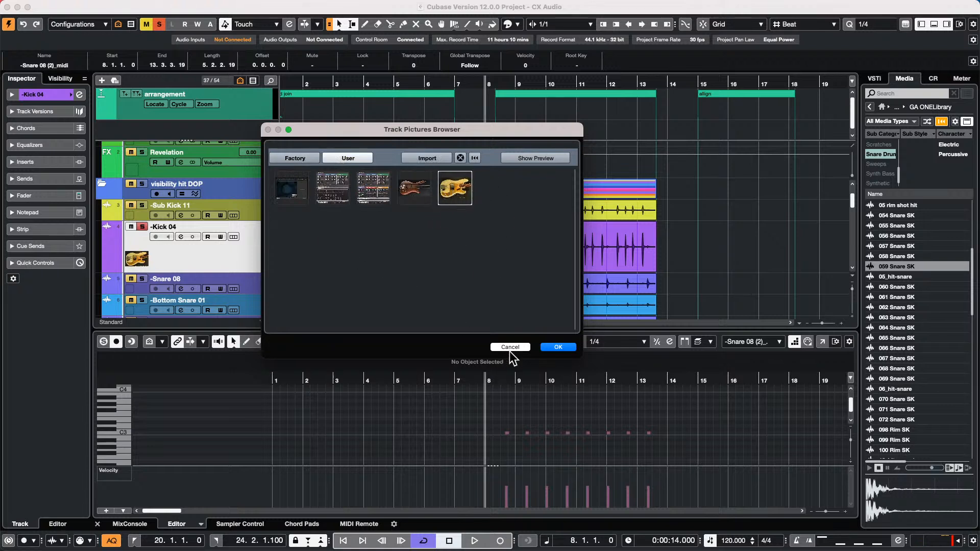
pyautogui.click(565, 347)
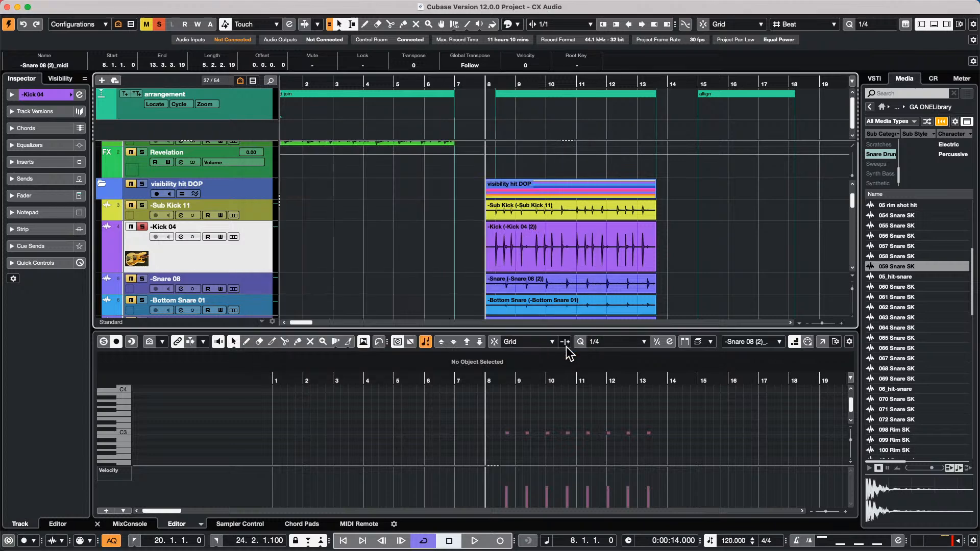
pyautogui.doubleClick(141, 260)
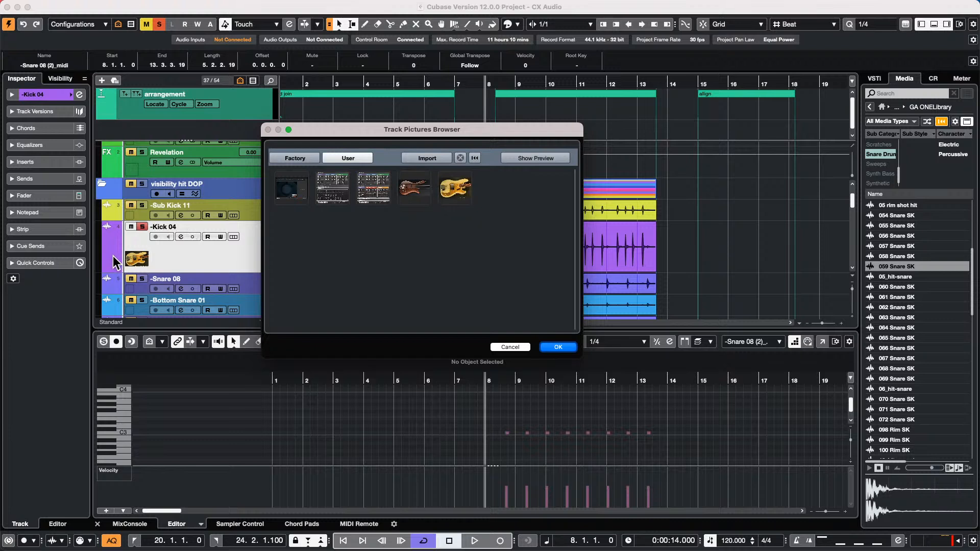
pyautogui.click(505, 346)
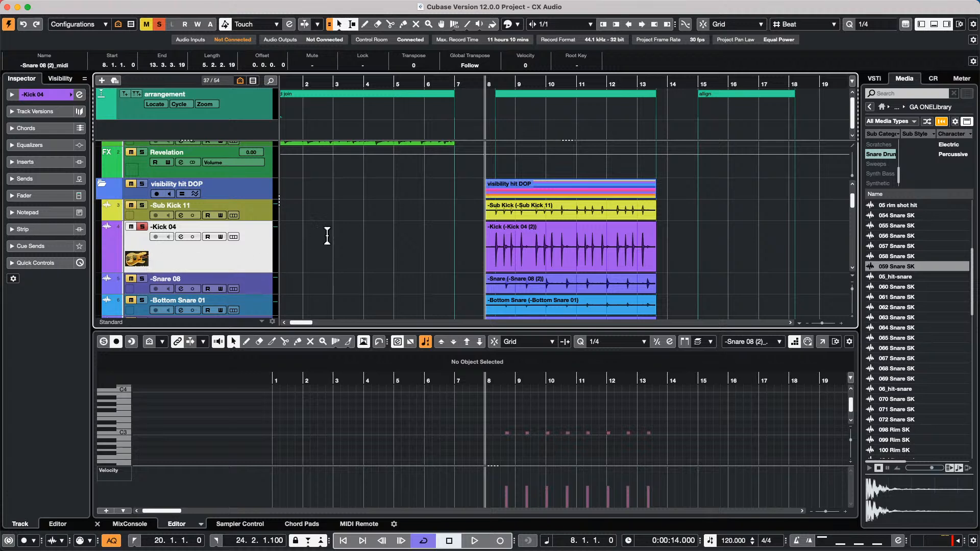
pyautogui.doubleClick(143, 260)
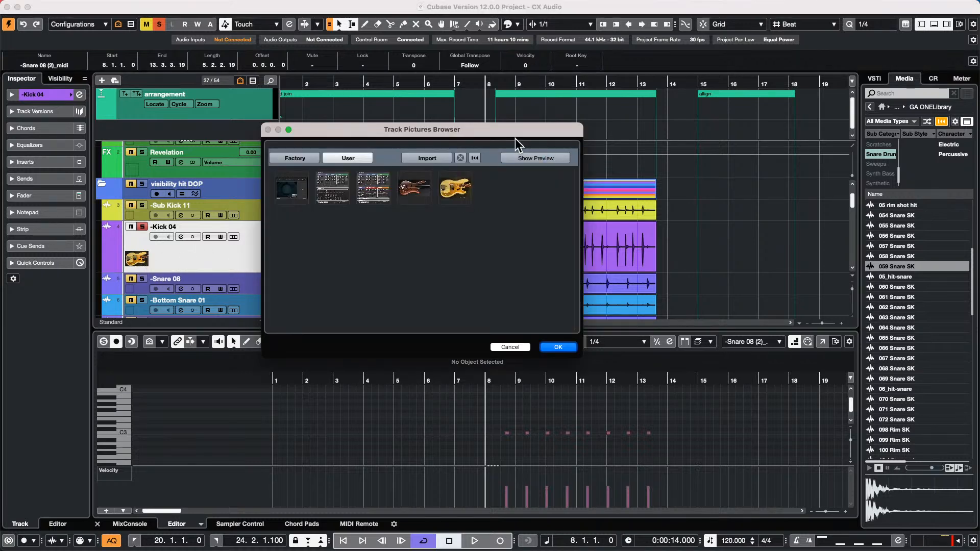
pyautogui.click(426, 157)
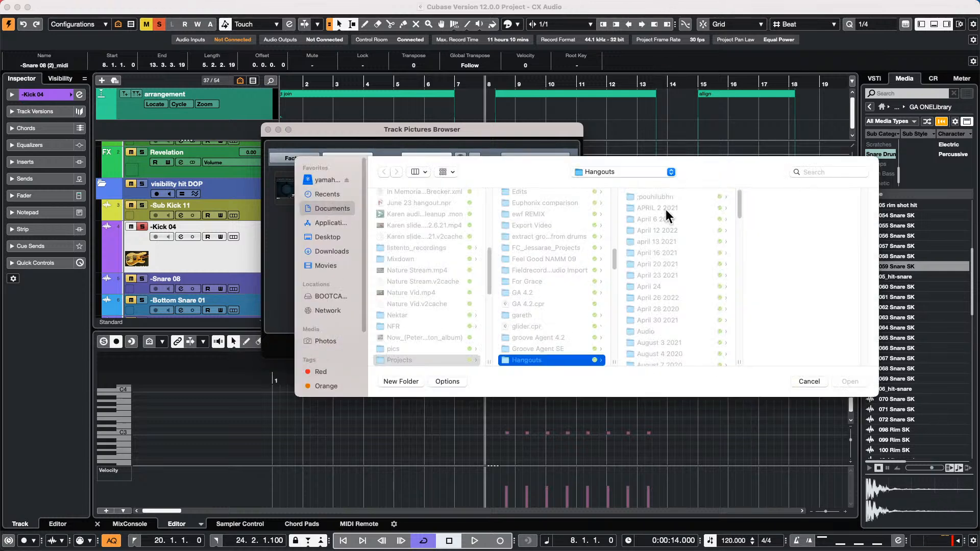
pyautogui.click(813, 381)
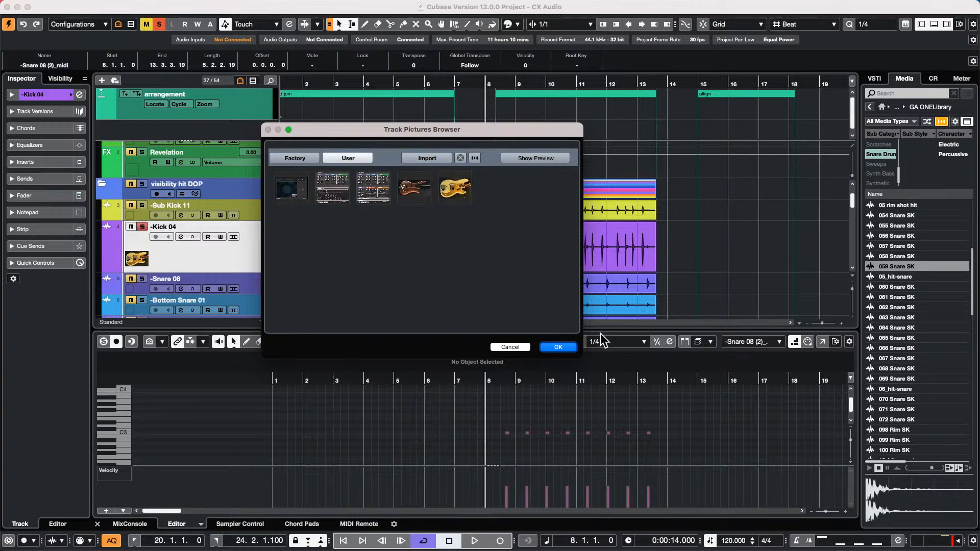
pyautogui.click(511, 347)
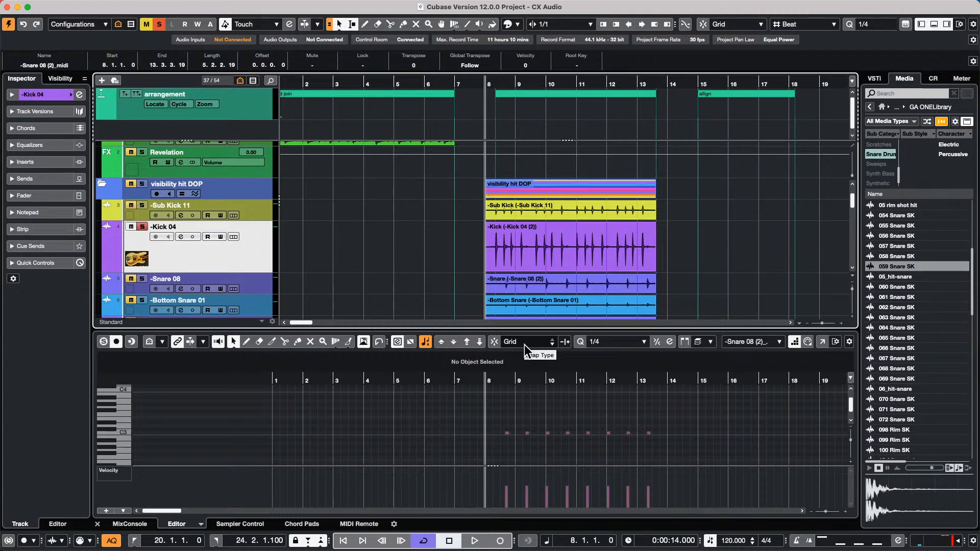
pyautogui.scroll(-5, 428, 209)
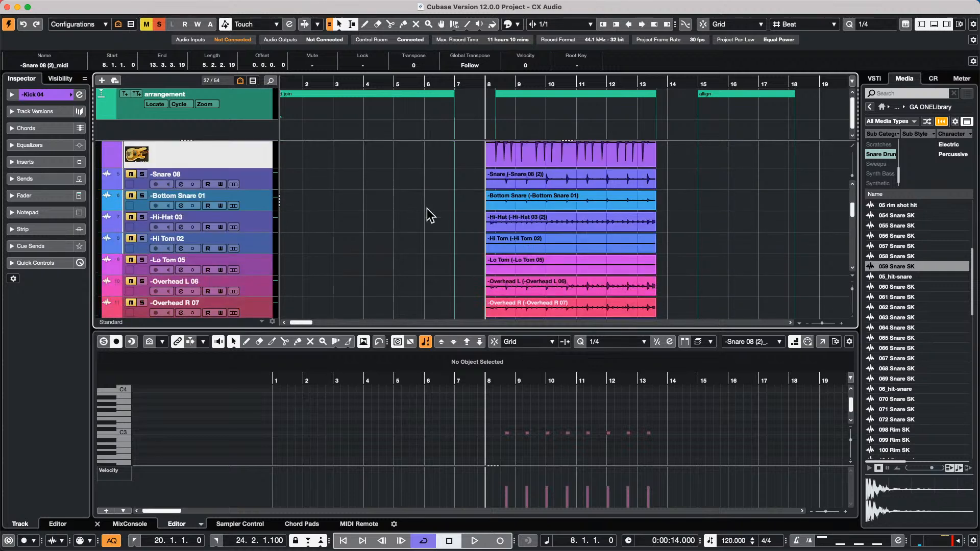
pyautogui.scroll(-12, 427, 209)
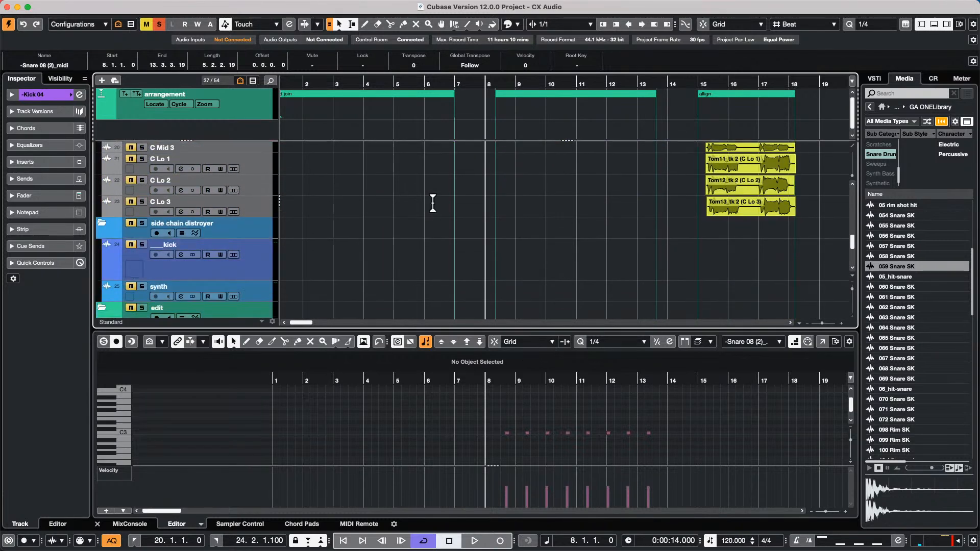
pyautogui.scroll(-1, 435, 206)
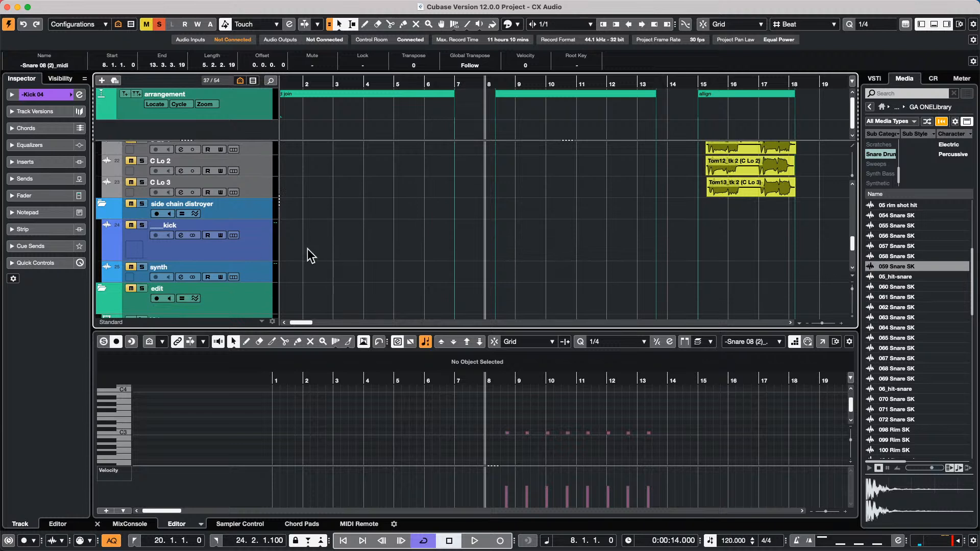
# - Drag the D7, E7 and B7 chord pads onto the Padshop 01 track from bar 8
pyautogui.scroll(-4, 343, 247)
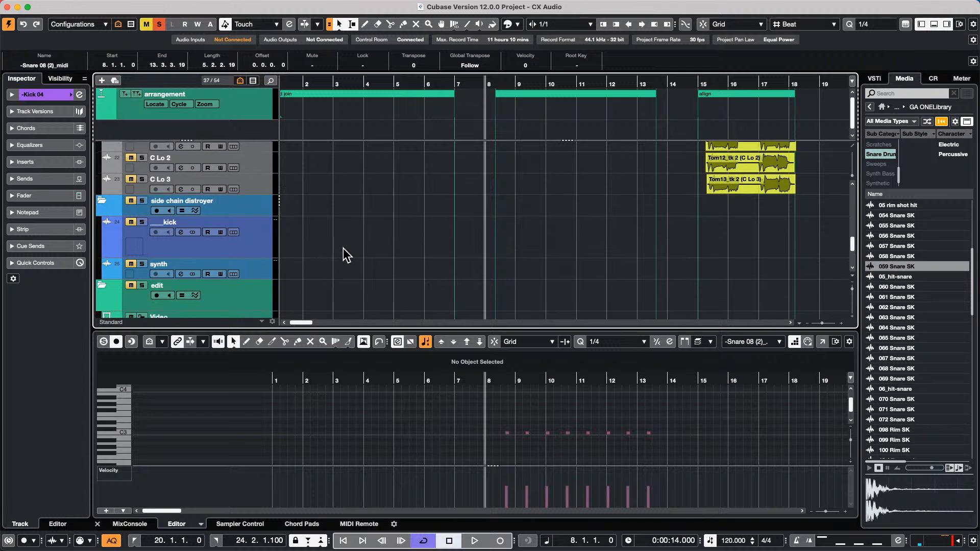
pyautogui.rightClick(414, 274)
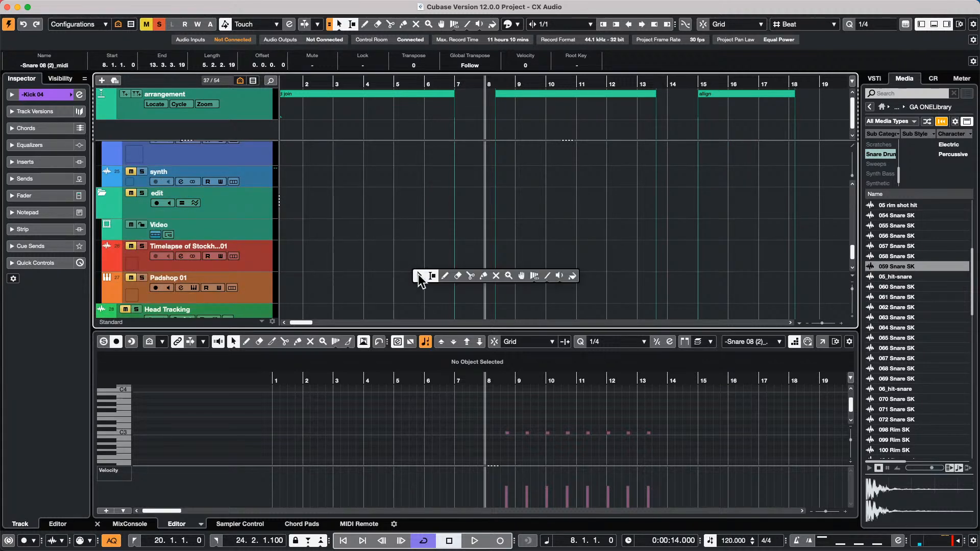
pyautogui.click(445, 276)
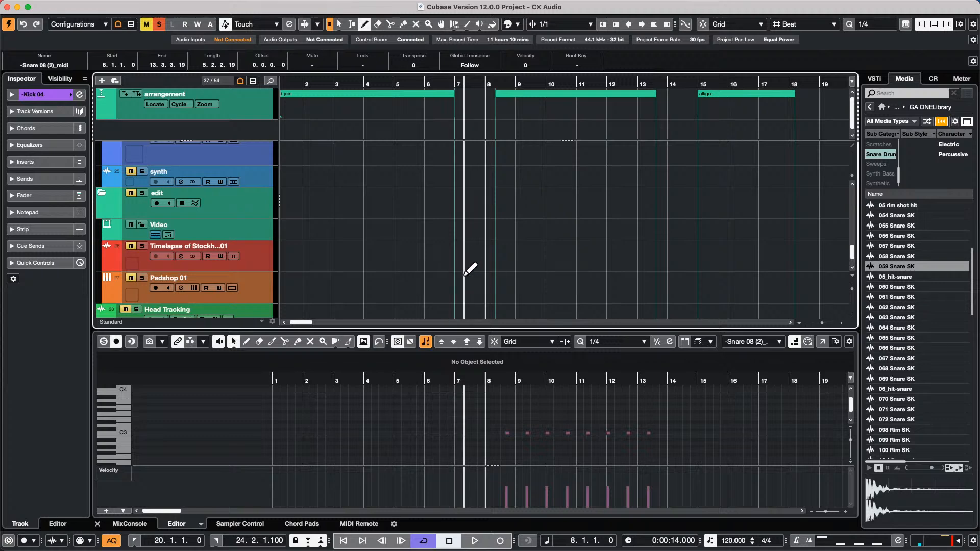
pyautogui.click(300, 524)
pyautogui.moveTo(463, 397); pyautogui.dragTo(475, 265)
pyautogui.moveTo(539, 408); pyautogui.dragTo(509, 264)
pyautogui.moveTo(299, 403)
pyautogui.mouseDown()
pyautogui.moveTo(516, 291)
pyautogui.moveTo(538, 264)
pyautogui.mouseUp()
# - Glue the D7, E7 and B7 chord events on Padshop 01 into one part
pyautogui.rightClick(517, 266)
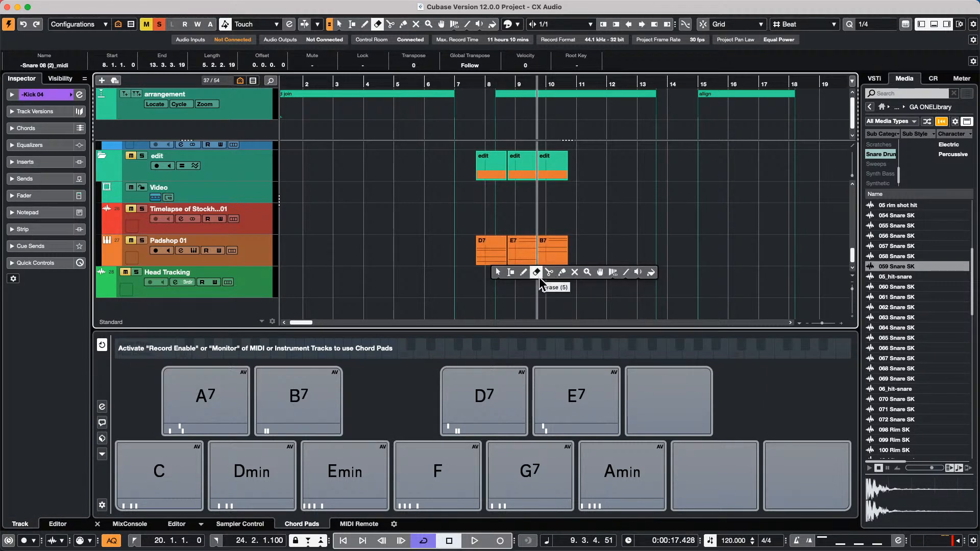
pyautogui.click(565, 277)
pyautogui.click(489, 253)
pyautogui.click(488, 255)
# - Open the glued D7 chord part in the Key Editor in its own window
pyautogui.press('1')
pyautogui.doubleClick(505, 258)
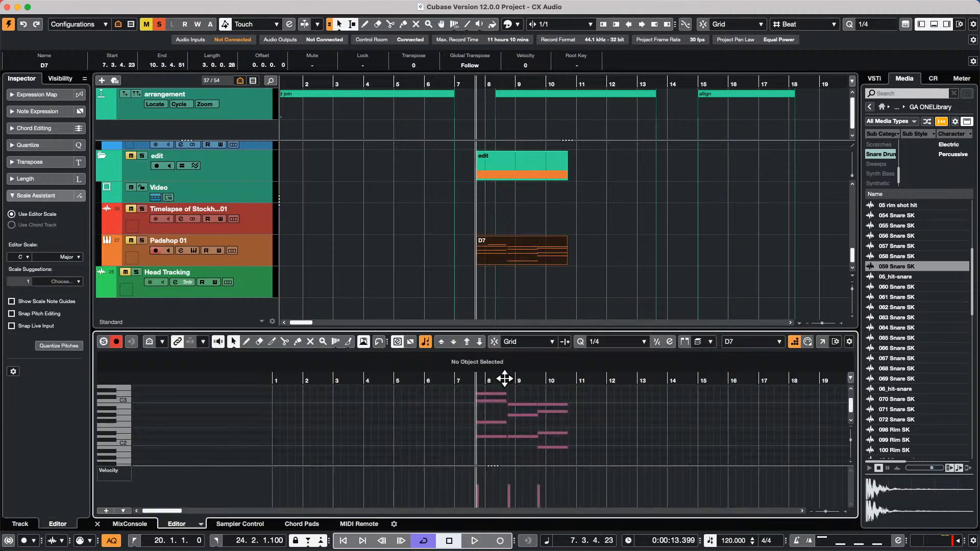
pyautogui.click(823, 342)
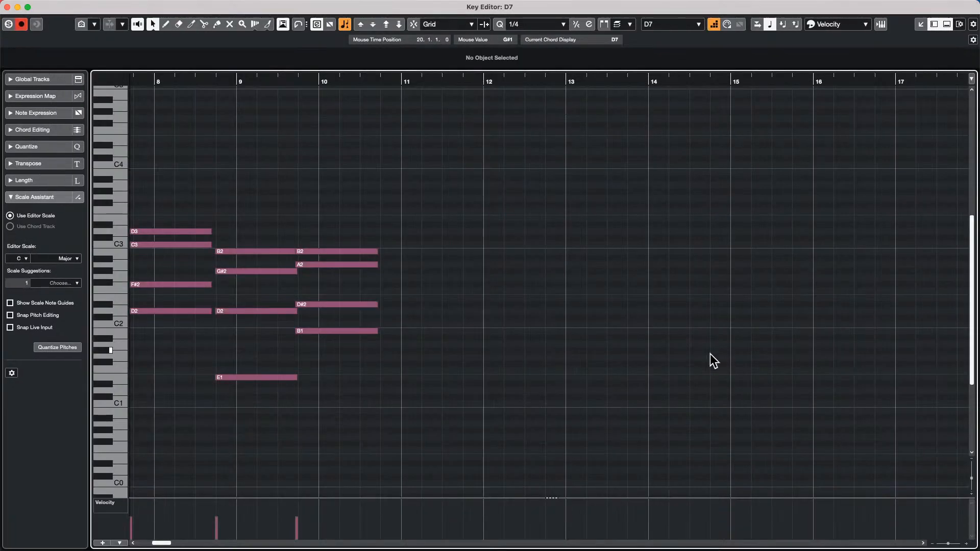
pyautogui.moveTo(258, 81); pyautogui.dragTo(915, 49)
# - Trim the note starts of the chords diagonally to create strums
pyautogui.rightClick(290, 339)
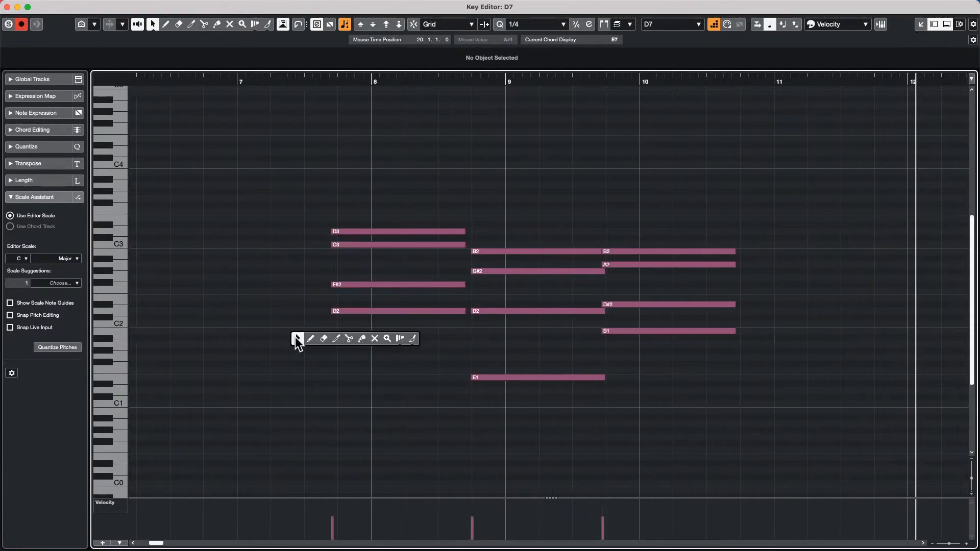
pyautogui.click(339, 338)
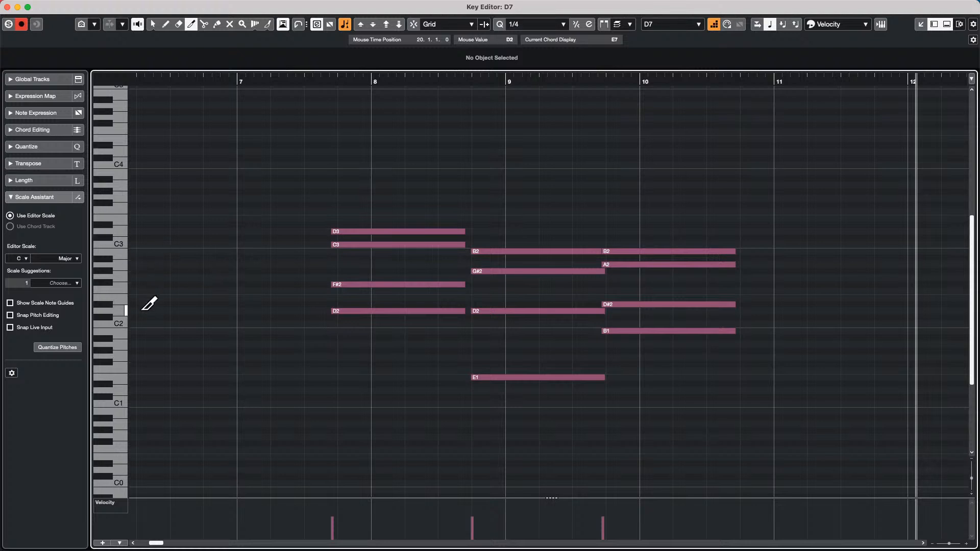
pyautogui.moveTo(331, 326)
pyautogui.mouseDown()
pyautogui.moveTo(393, 213)
pyautogui.moveTo(405, 221)
pyautogui.mouseUp()
pyautogui.click(713, 25)
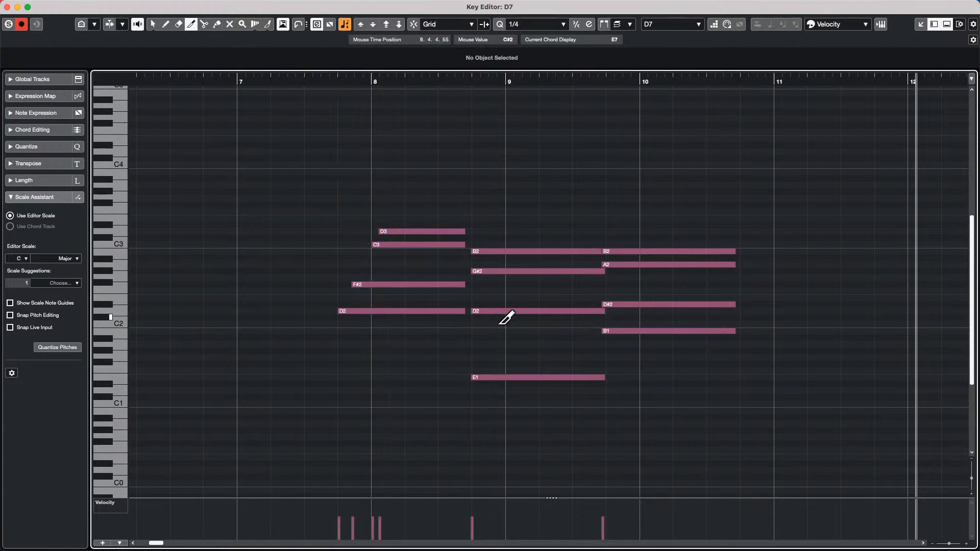
pyautogui.moveTo(480, 383); pyautogui.dragTo(602, 154)
pyautogui.moveTo(606, 341)
pyautogui.mouseDown()
pyautogui.moveTo(641, 242)
pyautogui.moveTo(626, 333)
pyautogui.moveTo(694, 241)
pyautogui.mouseUp()
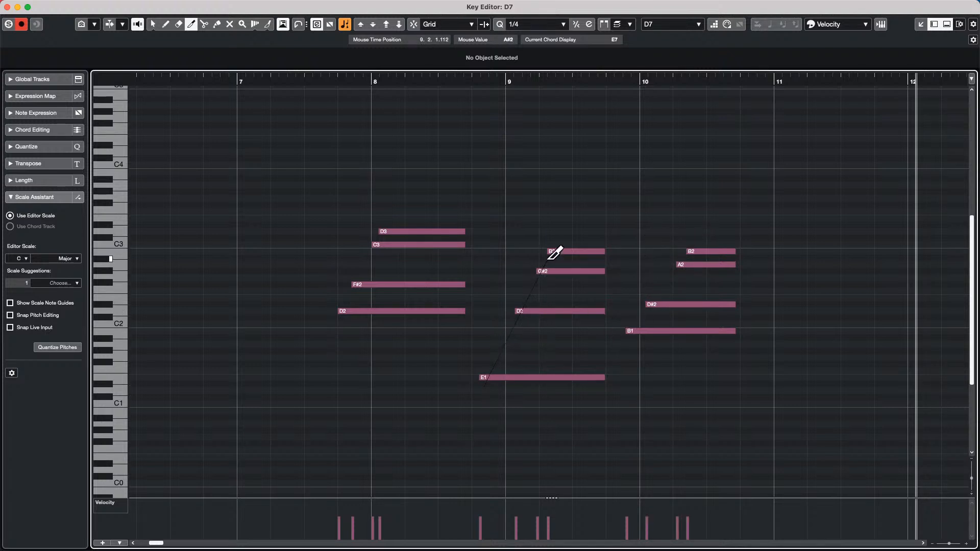
# - Undo the trims and redraw diagonal strums on the bar 9, 10 and 8 chords
pyautogui.press('super+z')
pyautogui.press('super+z')
pyautogui.press('super+z')
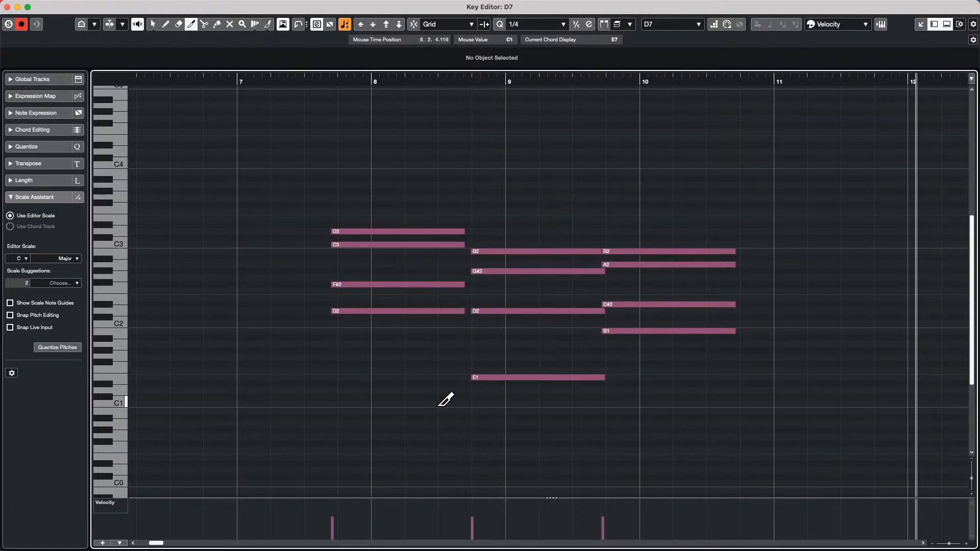
pyautogui.moveTo(466, 390); pyautogui.dragTo(494, 223)
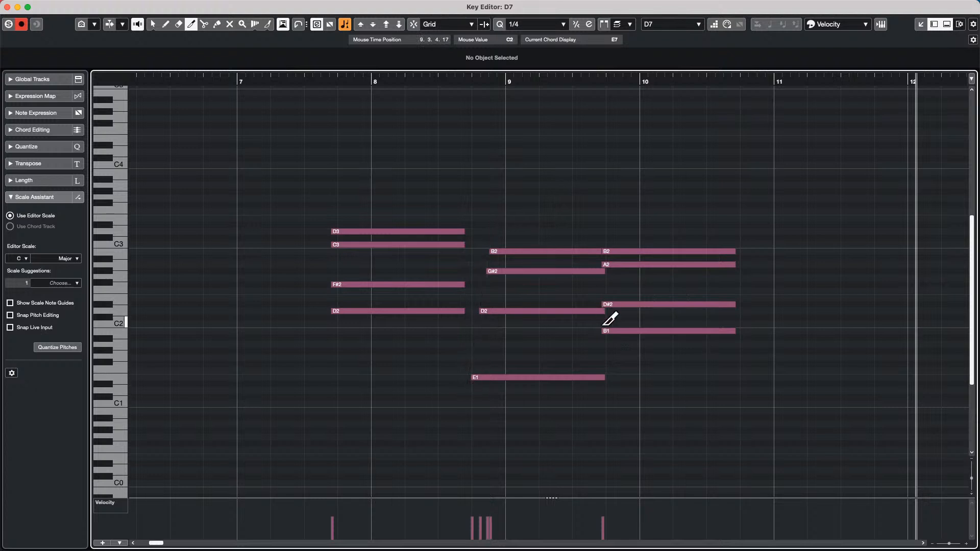
pyautogui.moveTo(610, 332); pyautogui.dragTo(627, 238)
pyautogui.moveTo(325, 331); pyautogui.dragTo(357, 214)
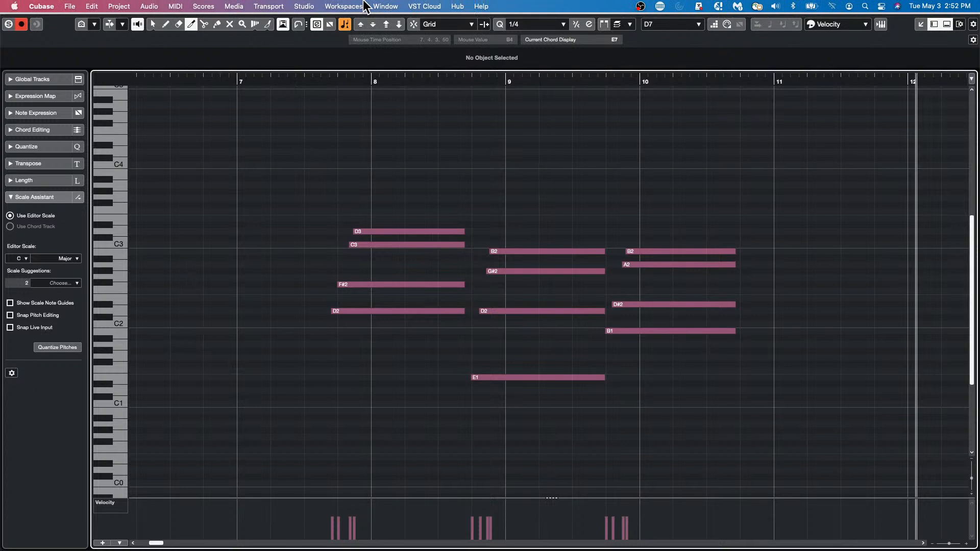
# - Add a Note Expression Input Device in MPE Mode with 15 channels via Studio Setup
pyautogui.click(343, 6)
pyautogui.moveTo(304, 6)
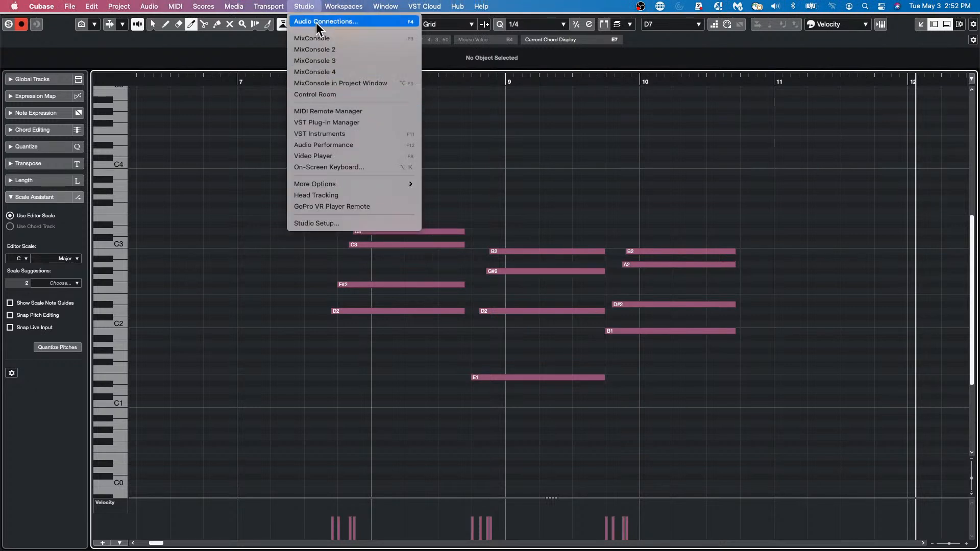
pyautogui.click(350, 223)
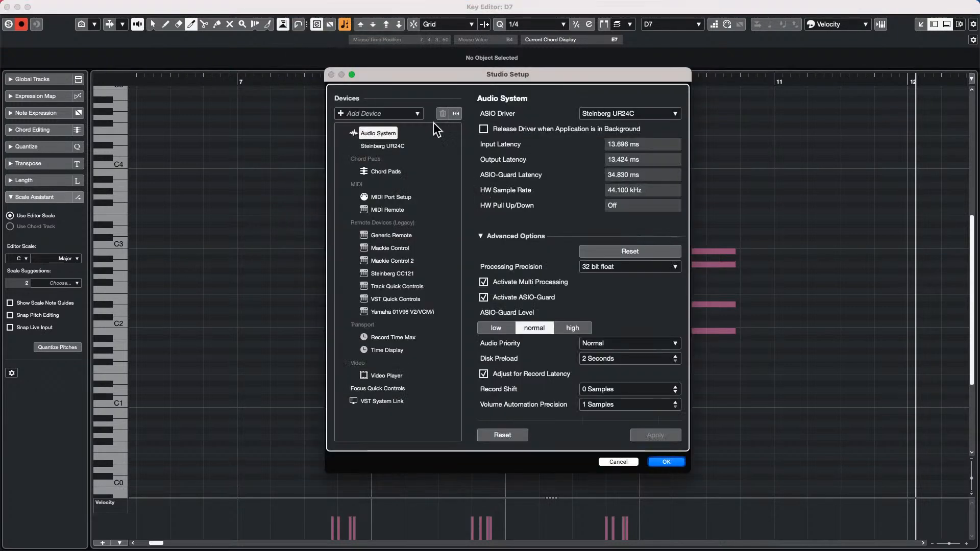
pyautogui.click(340, 113)
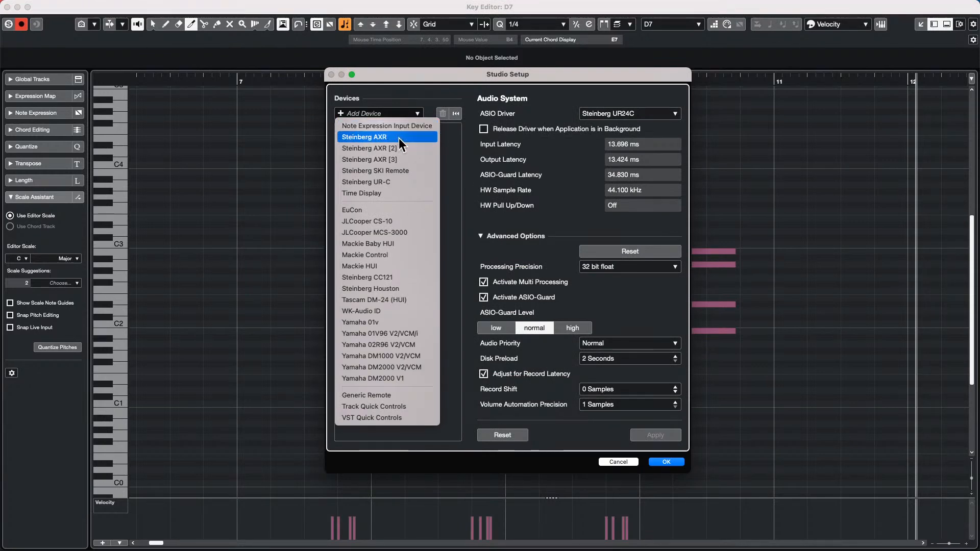
pyautogui.click(454, 134)
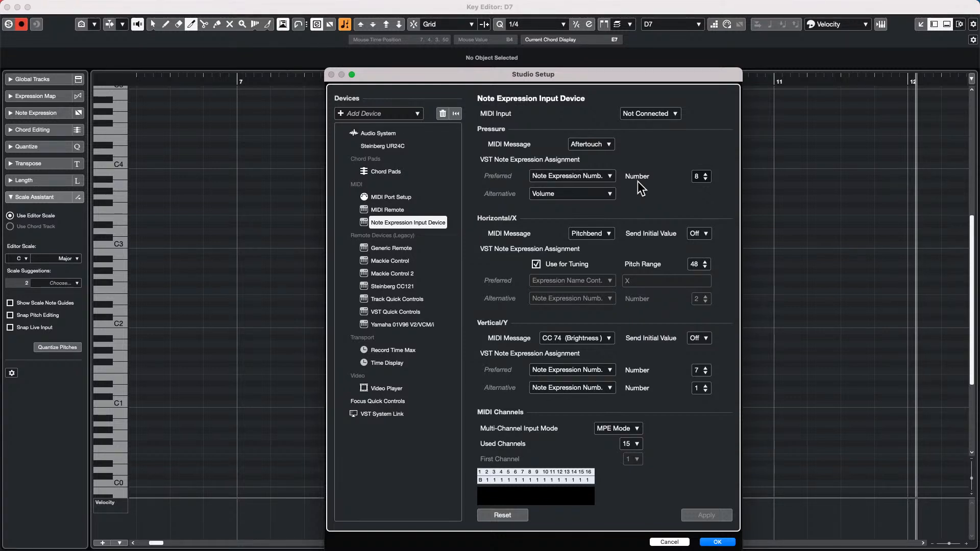
pyautogui.click(717, 542)
pyautogui.press('1')
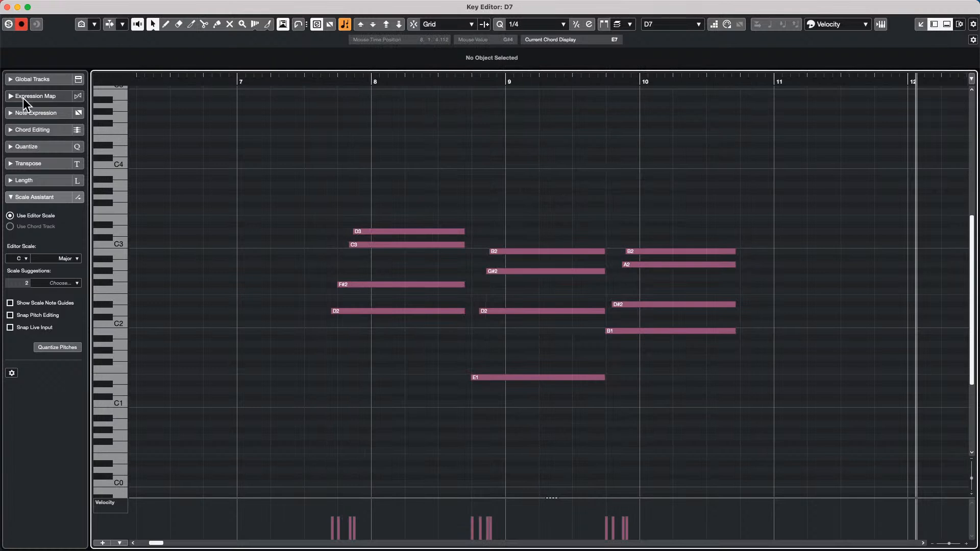
# - Expand the Note Expression section in the Inspector
pyautogui.click(45, 98)
pyautogui.click(46, 161)
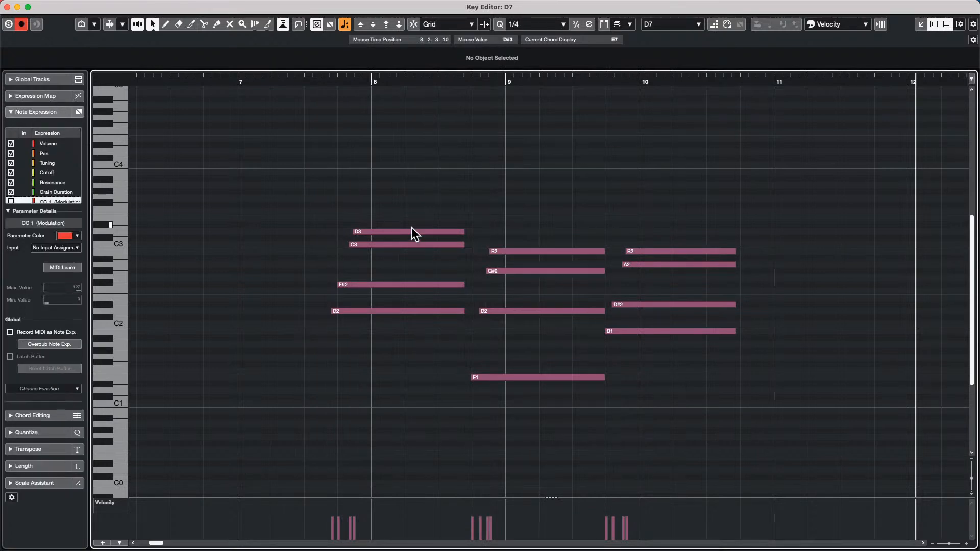
pyautogui.doubleClick(400, 245)
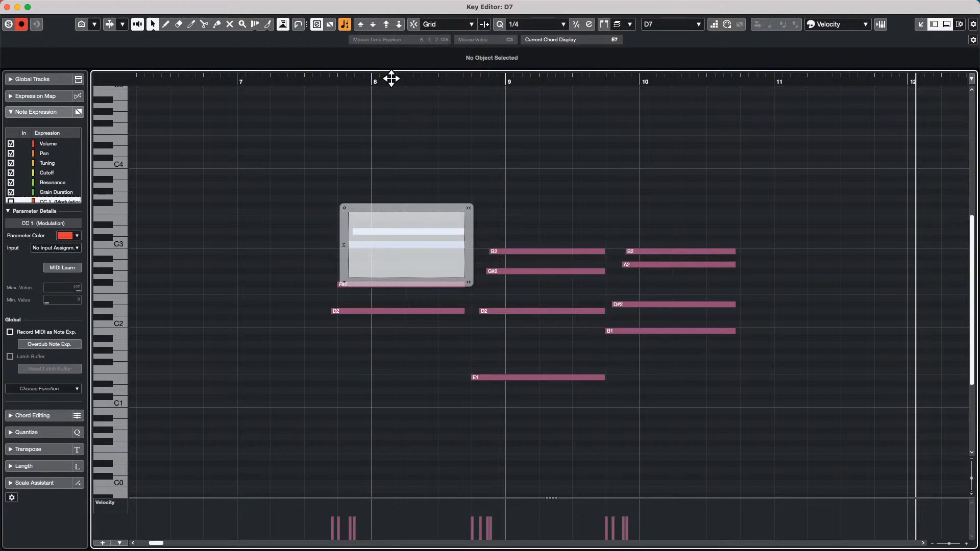
pyautogui.press('Escape')
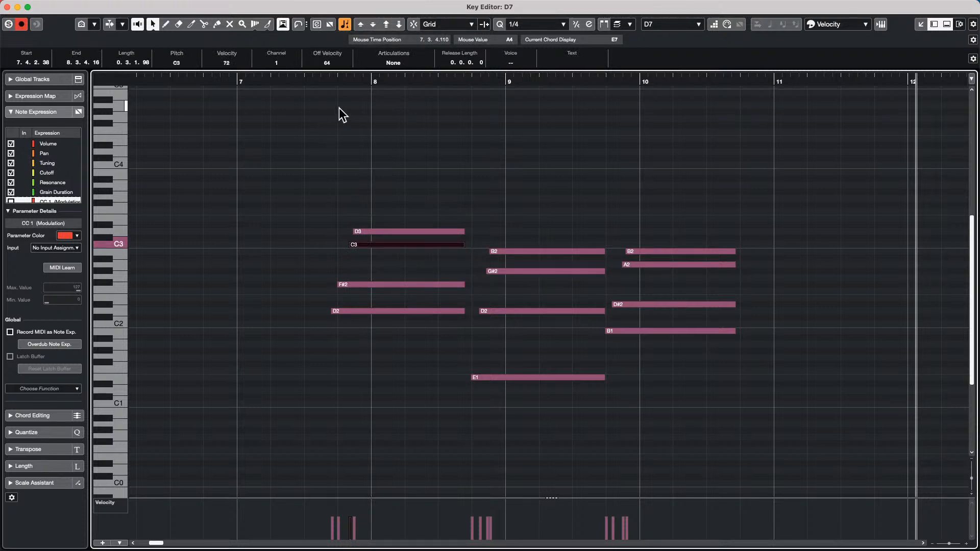
# - Delete the D3 note and redraw it from bar 7.4 to 8.3
pyautogui.click(396, 234)
pyautogui.press('Delete')
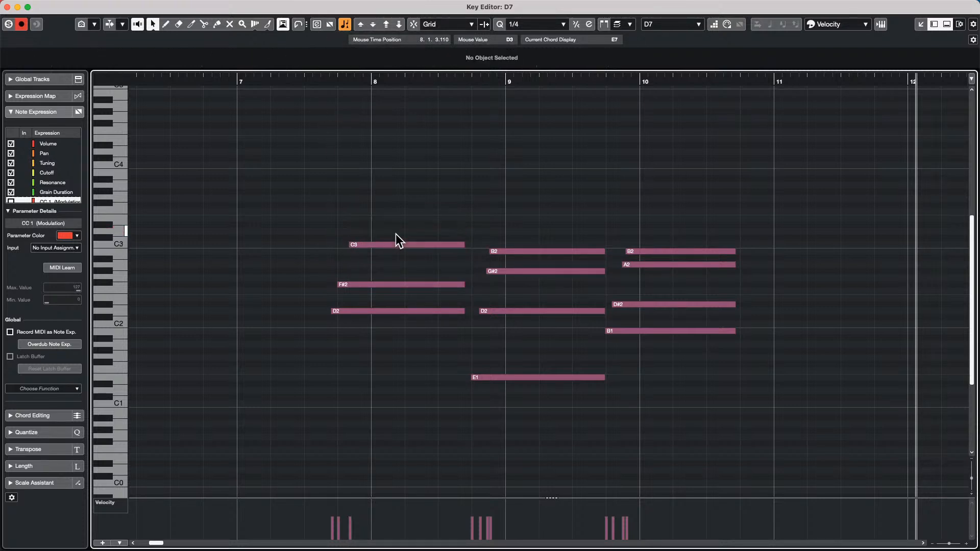
pyautogui.rightClick(374, 228)
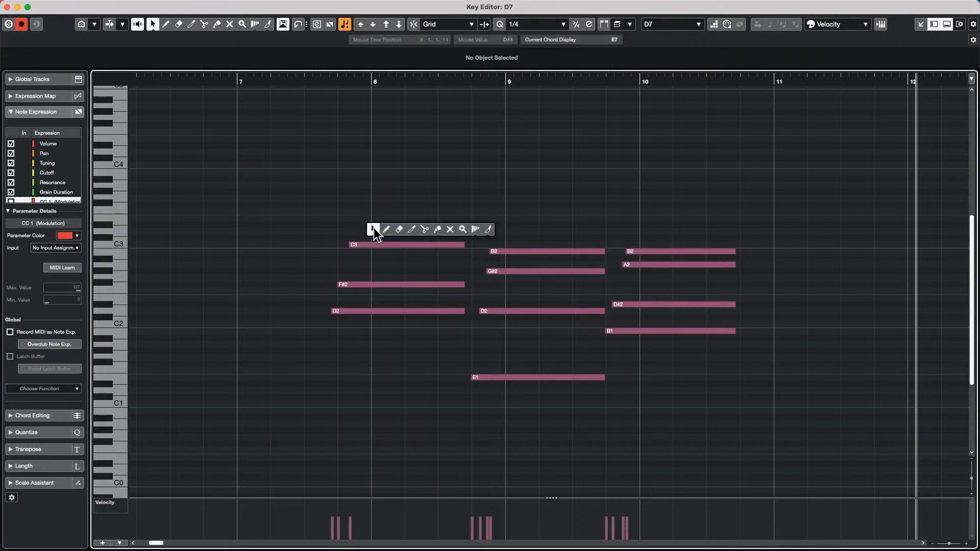
pyautogui.click(388, 228)
pyautogui.moveTo(356, 231); pyautogui.dragTo(465, 231)
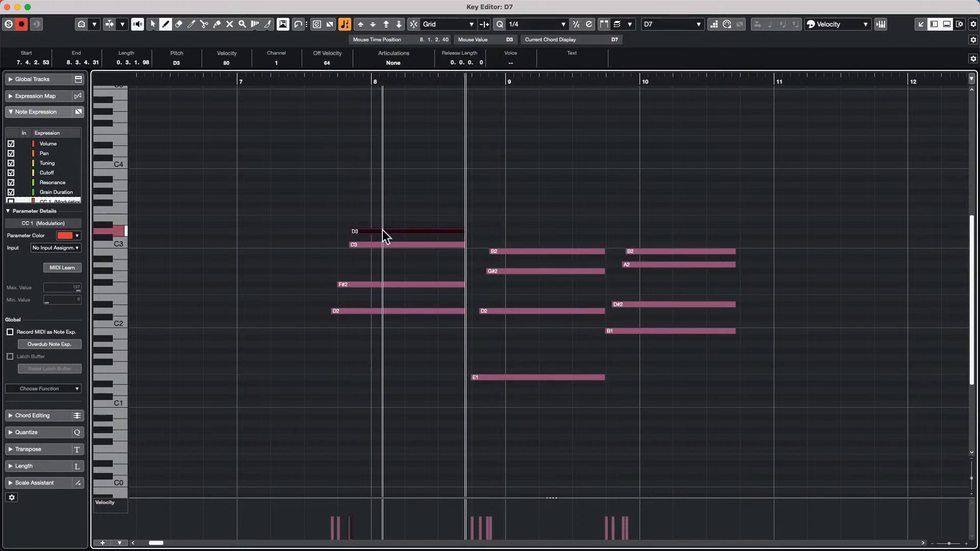
pyautogui.press('1')
# - Draw a rising zigzag CC1 Modulation curve on C3 and show expressions on notes
pyautogui.click(316, 24)
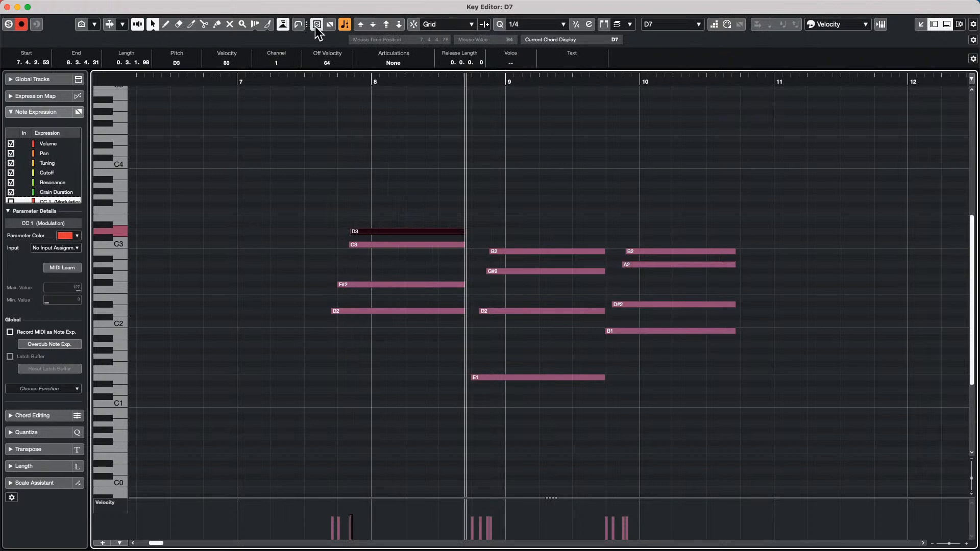
pyautogui.doubleClick(405, 246)
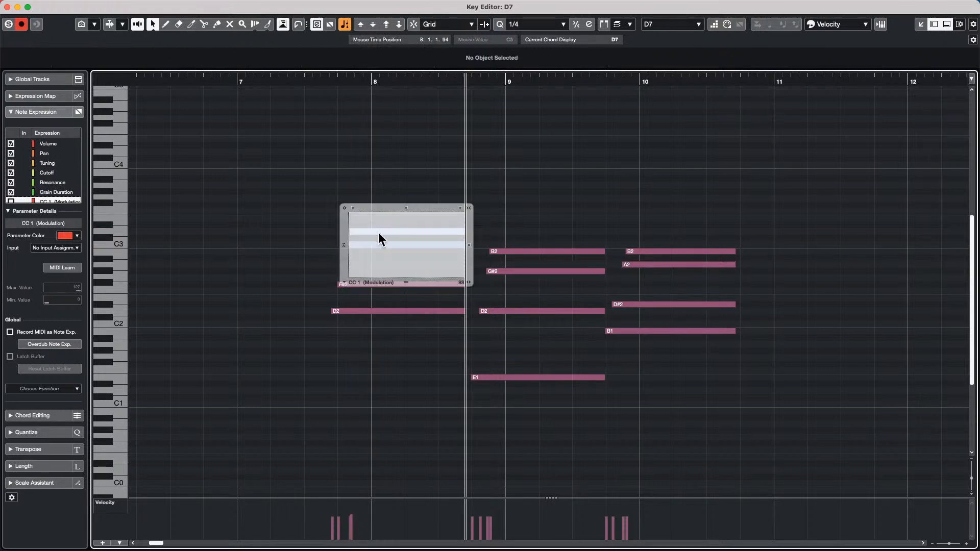
pyautogui.rightClick(372, 244)
pyautogui.click(386, 249)
pyautogui.moveTo(369, 260)
pyautogui.mouseDown()
pyautogui.moveTo(412, 254)
pyautogui.moveTo(446, 221)
pyautogui.mouseUp()
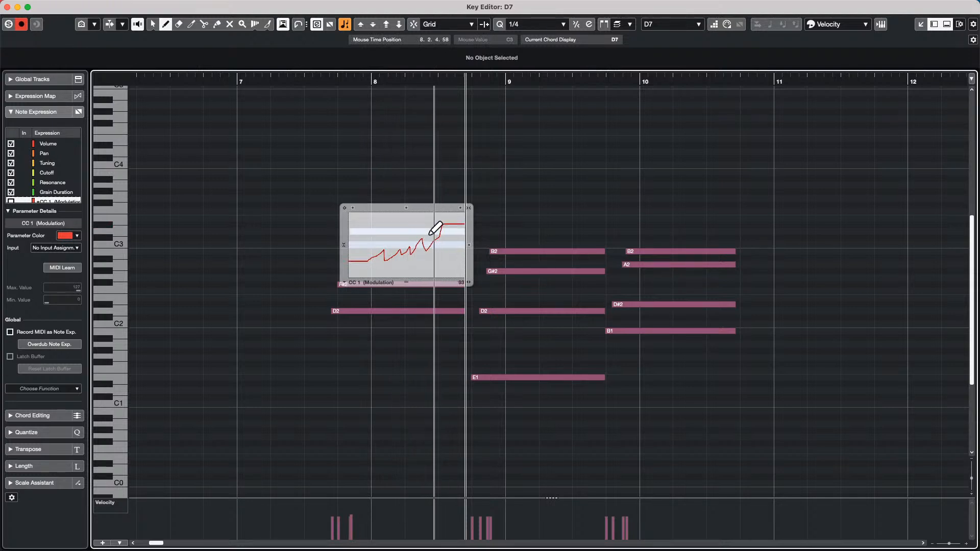
pyautogui.press('1')
pyautogui.click(377, 189)
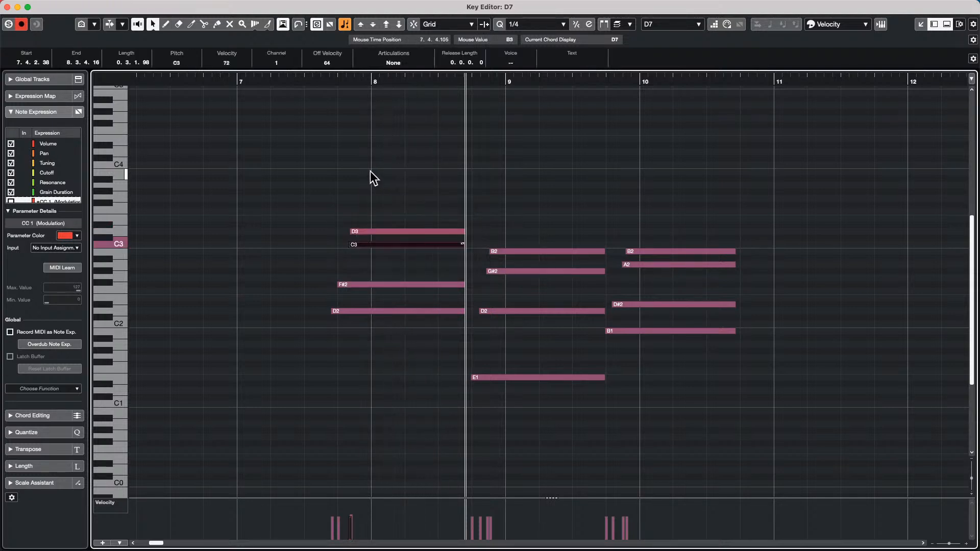
pyautogui.moveTo(327, 9)
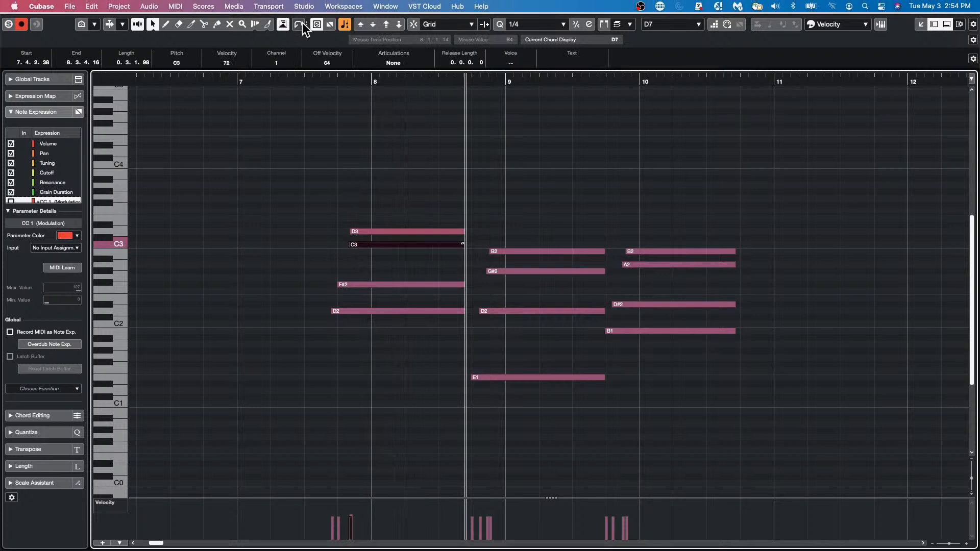
pyautogui.click(329, 24)
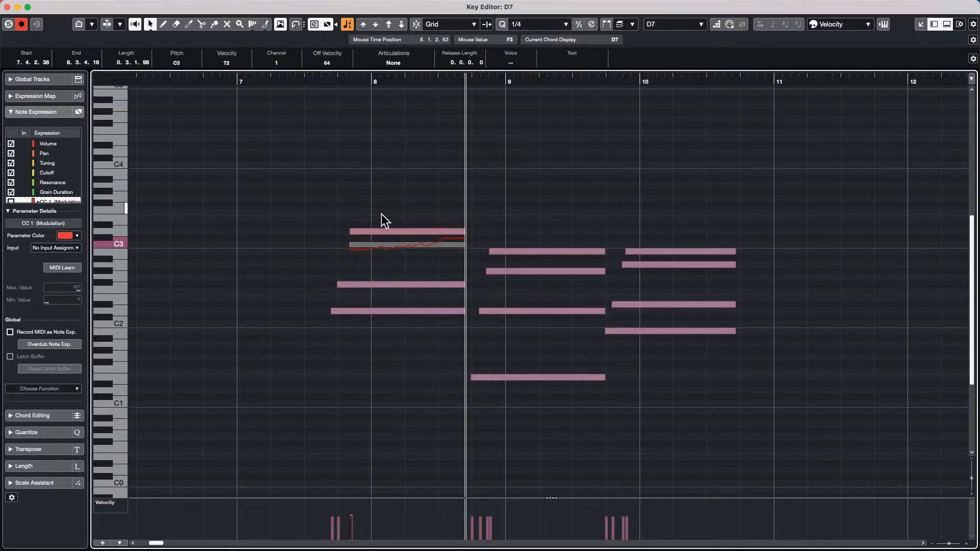
# - Draw a CC1 Modulation curve on the D3 note that dips, then levels off
pyautogui.doubleClick(376, 284)
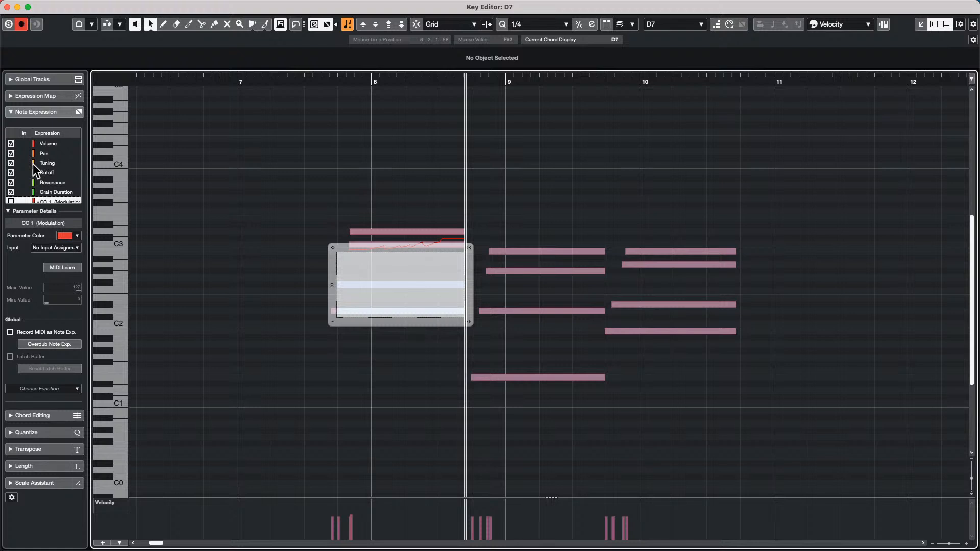
pyautogui.click(443, 153)
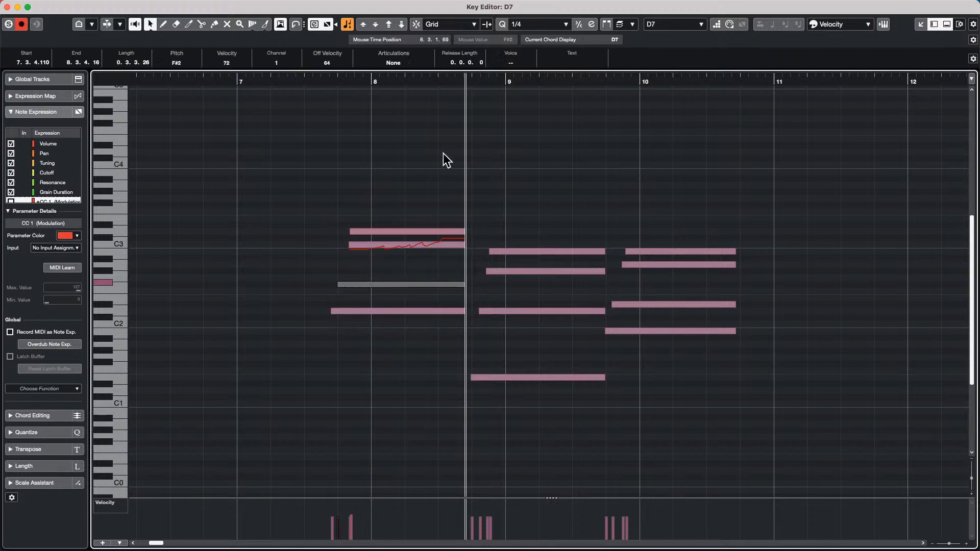
pyautogui.doubleClick(417, 231)
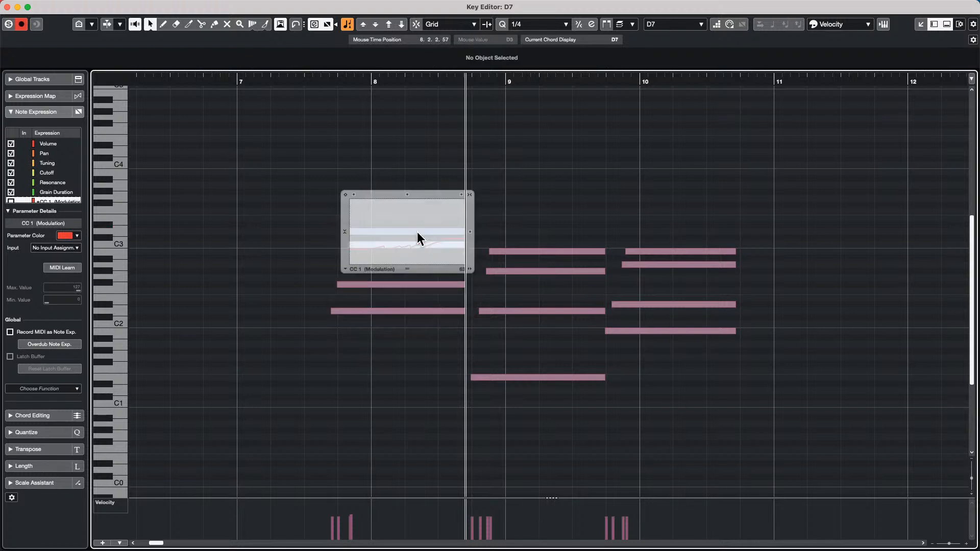
pyautogui.rightClick(373, 218)
pyautogui.click(387, 218)
pyautogui.moveTo(377, 224)
pyautogui.mouseDown()
pyautogui.moveTo(446, 225)
pyautogui.moveTo(443, 235)
pyautogui.mouseUp()
pyautogui.press('1')
pyautogui.click(525, 207)
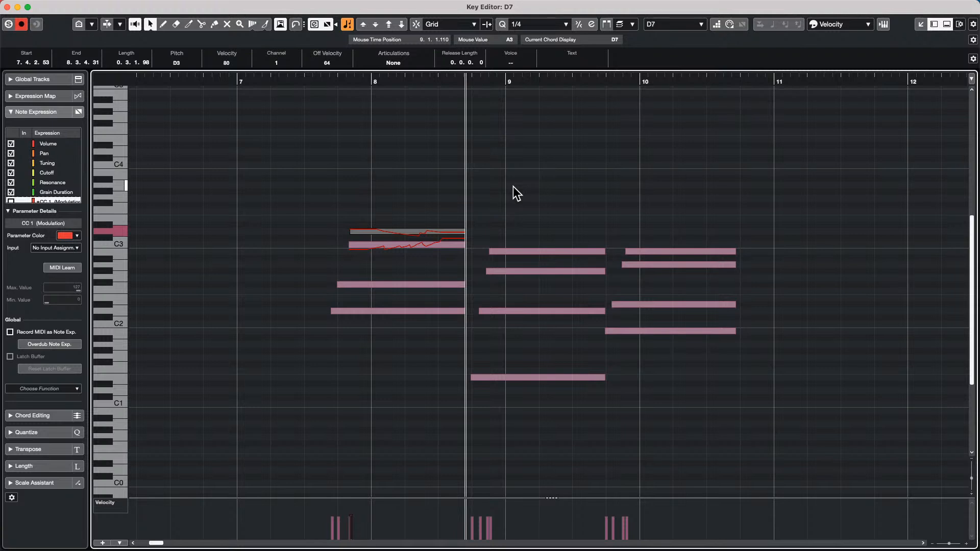
# - Close the Key Editor, add a Chord Track below the Video track, and pick the Draw tool
pyautogui.click(7, 7)
pyautogui.click(246, 185)
pyautogui.rightClick(246, 186)
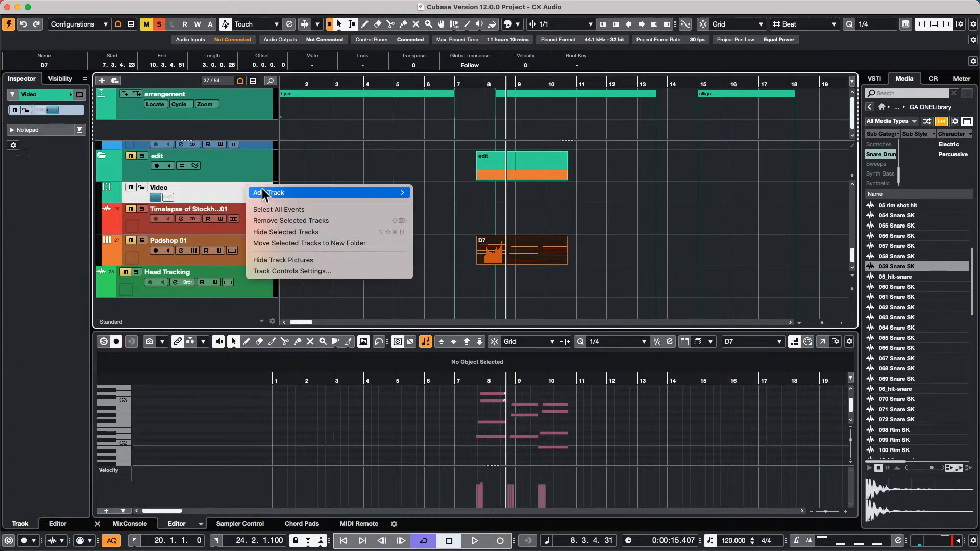
pyautogui.moveTo(388, 193)
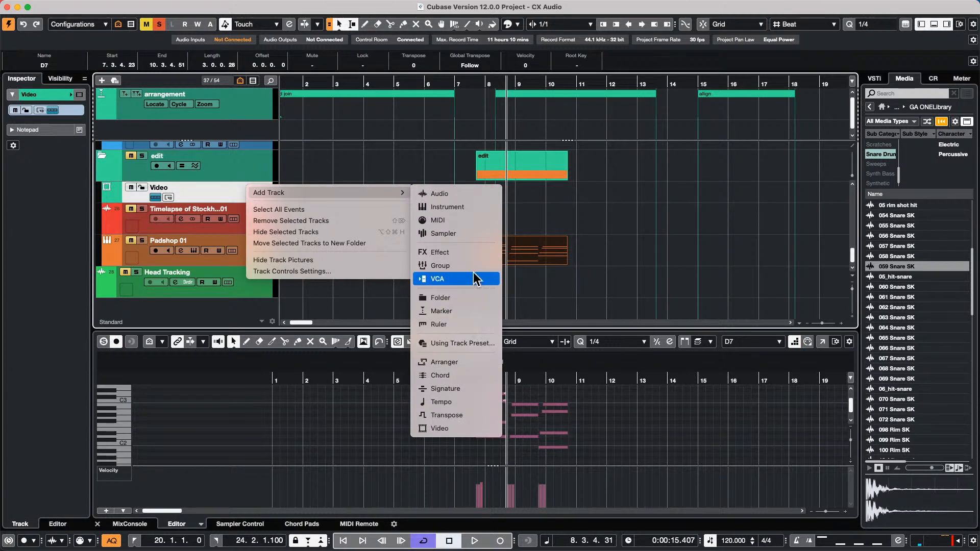
pyautogui.click(473, 376)
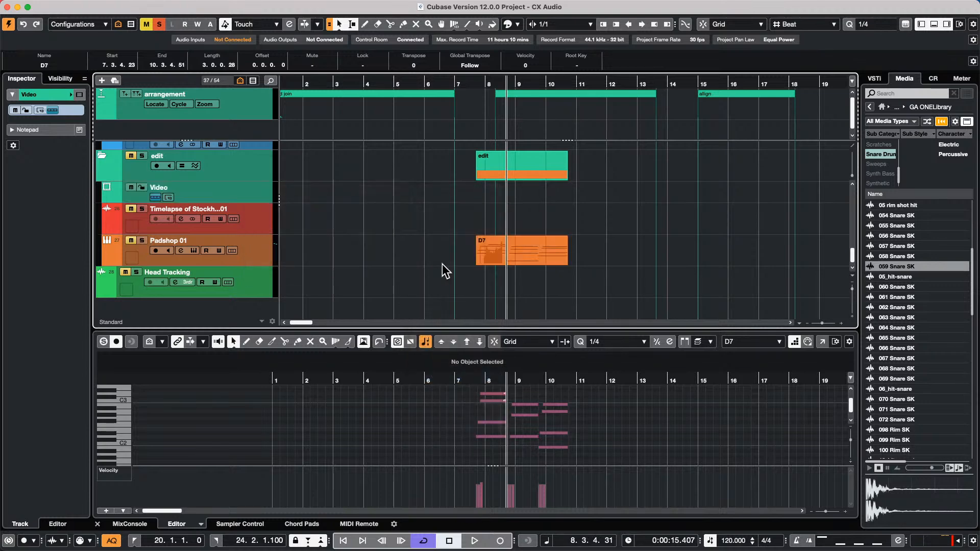
pyautogui.rightClick(344, 225)
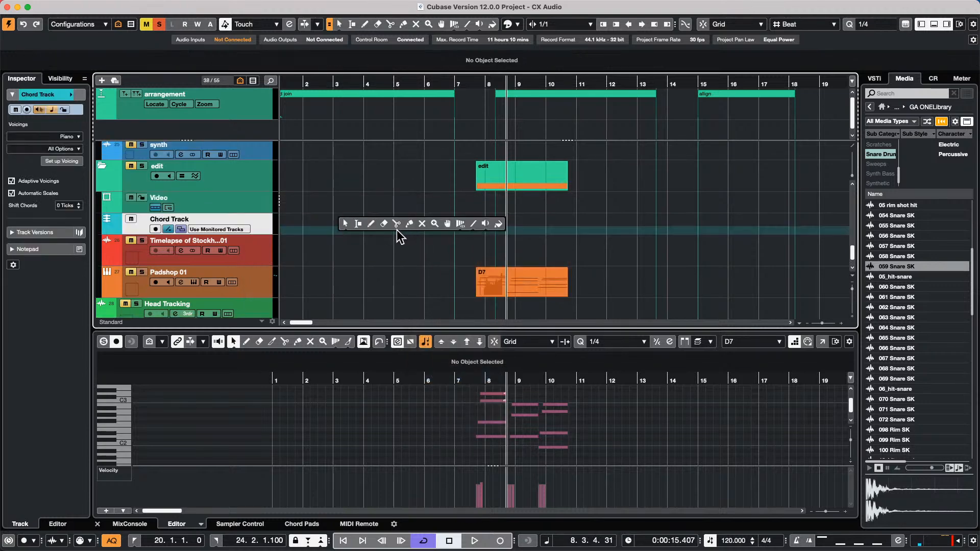
pyautogui.click(371, 224)
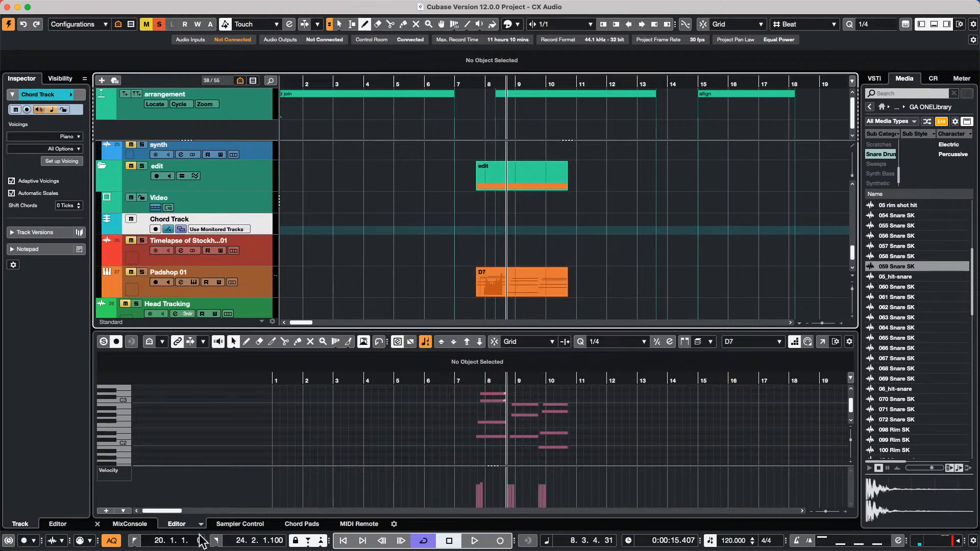
# - Show the Chord Pads and drag B7, A7, C and F chords onto the Chord Track at bars 3–6
pyautogui.click(130, 524)
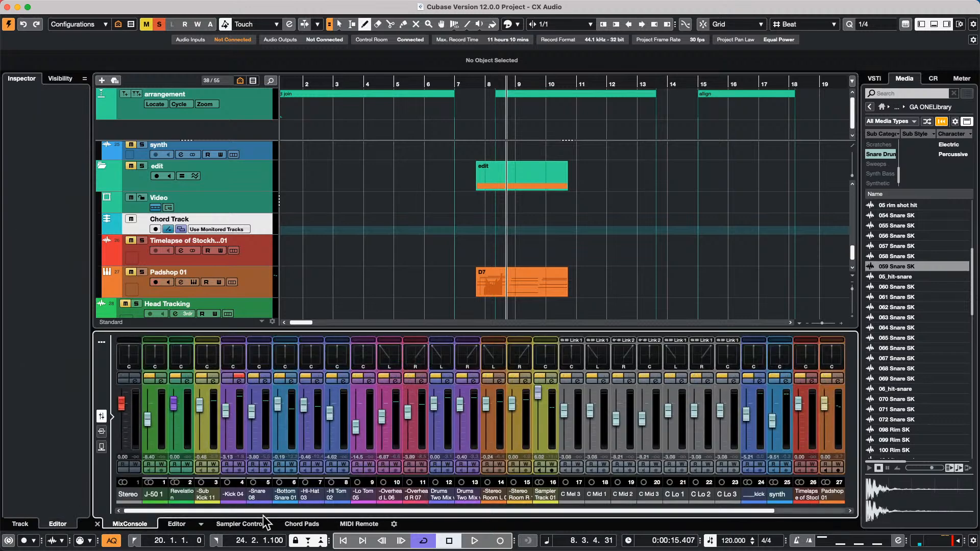
pyautogui.click(285, 523)
pyautogui.moveTo(309, 416)
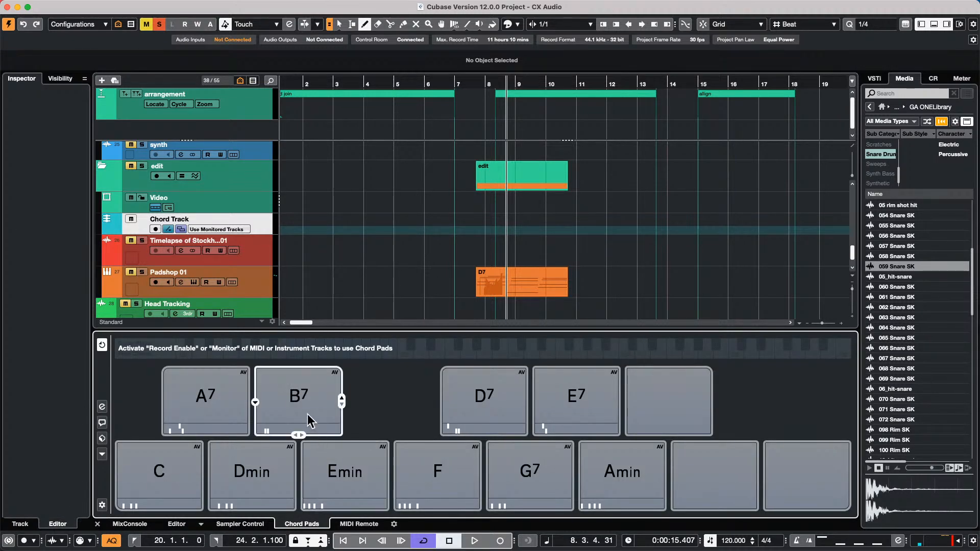
pyautogui.scroll(-1, 367, 256)
pyautogui.moveTo(358, 252); pyautogui.dragTo(336, 228)
pyautogui.moveTo(205, 409); pyautogui.dragTo(364, 200)
pyautogui.click(194, 469)
pyautogui.moveTo(406, 225); pyautogui.dragTo(400, 192)
pyautogui.moveTo(437, 512); pyautogui.dragTo(431, 196)
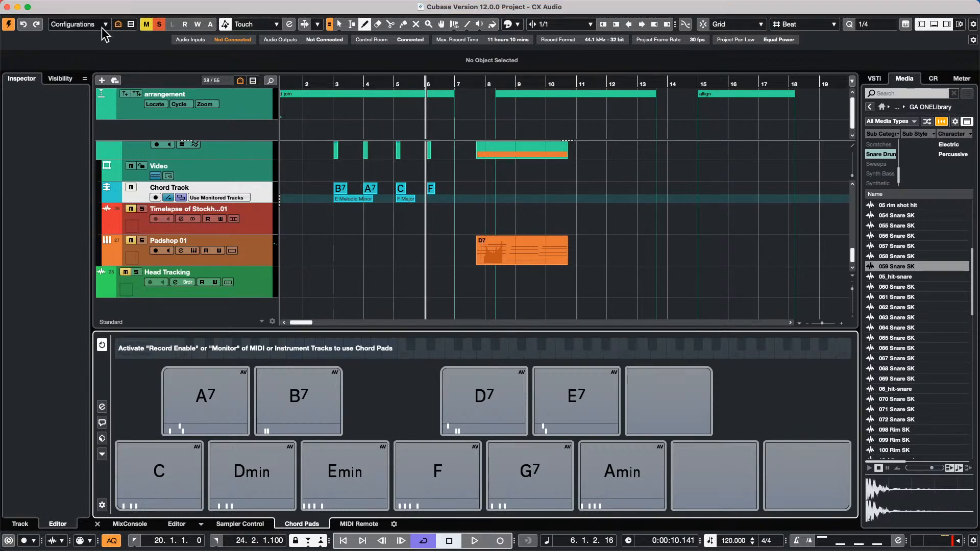
# - Open the recent project Amos Moses - GO, activate it, and dismiss the missing ports warning
pyautogui.click(62, 2)
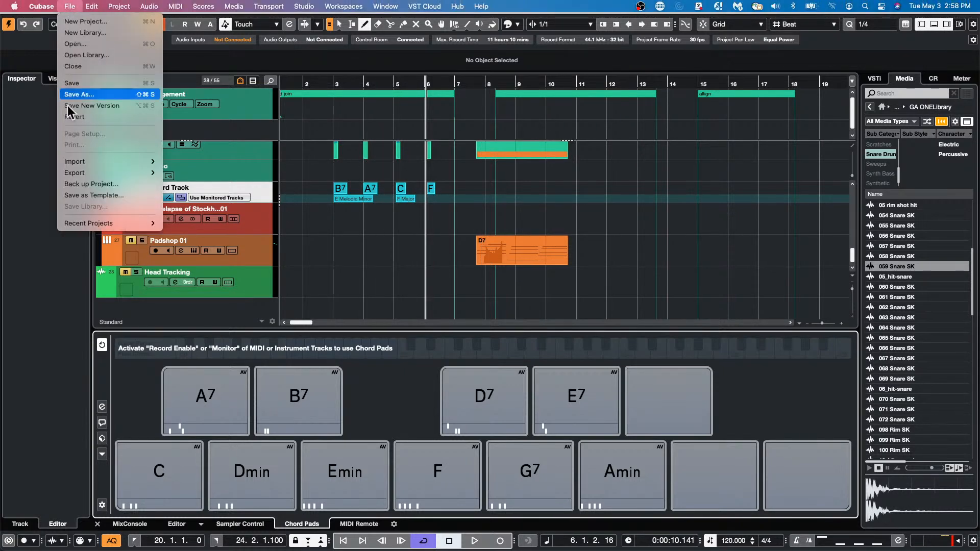
pyautogui.moveTo(92, 223)
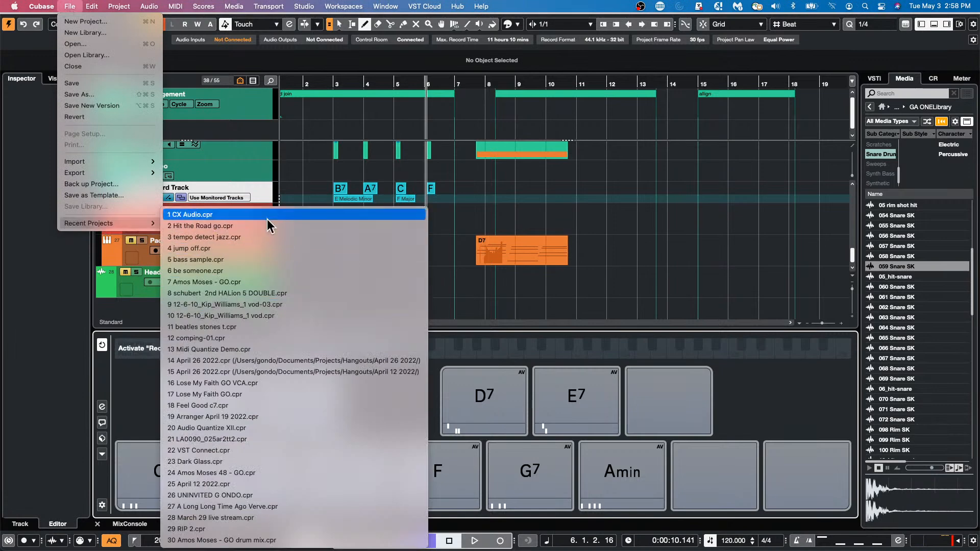
pyautogui.click(271, 282)
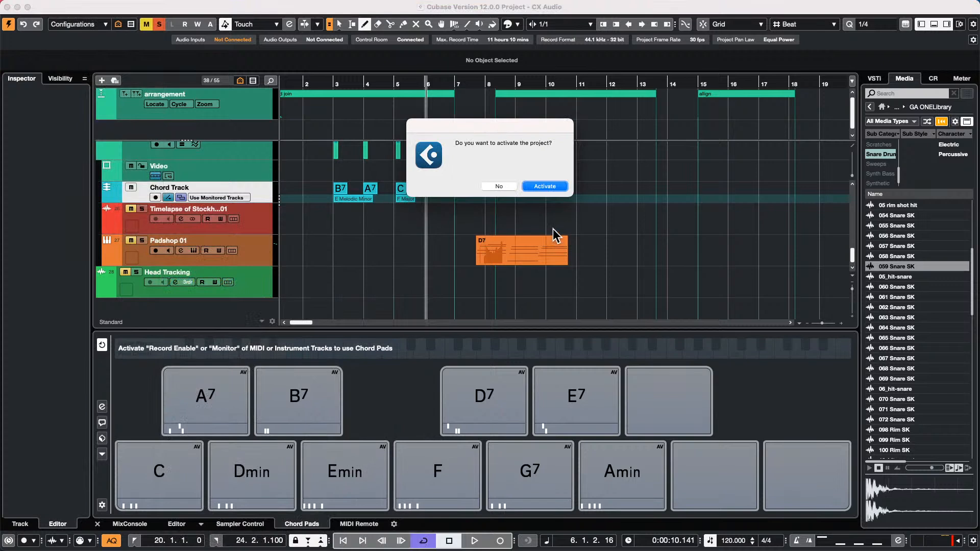
pyautogui.click(544, 186)
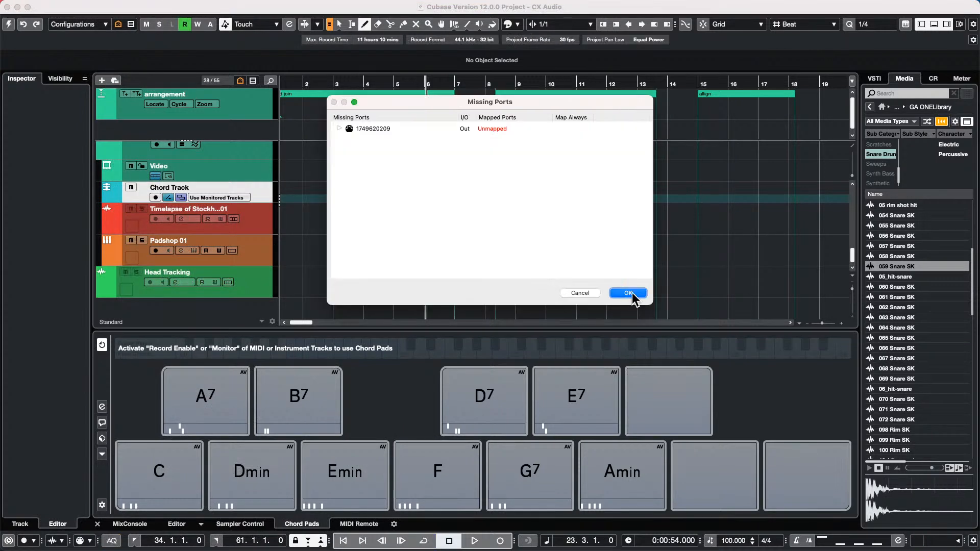
pyautogui.click(631, 294)
# - Zoom out, select the audio events, and raise their volume so the Bass event reaches 9.46 dB
pyautogui.moveTo(345, 87); pyautogui.dragTo(354, 20)
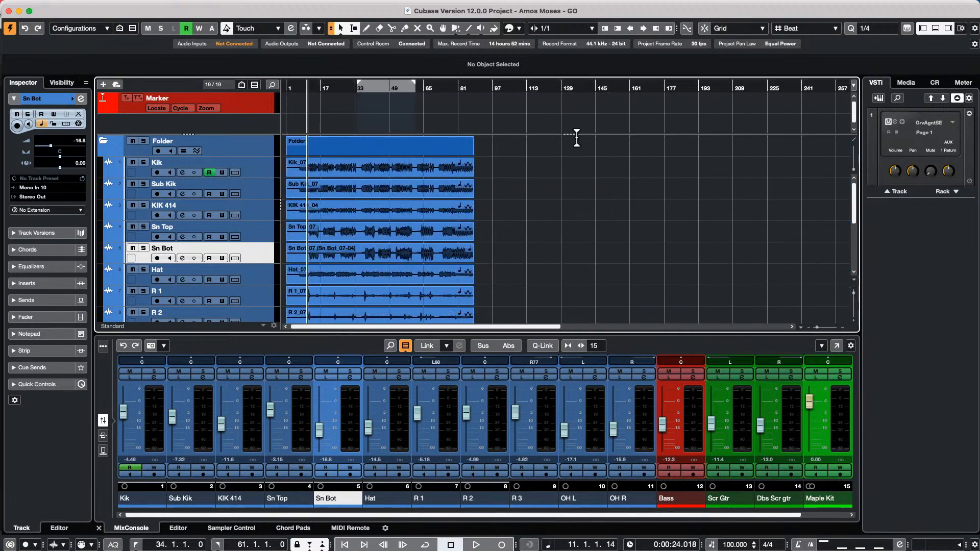
pyautogui.moveTo(496, 173); pyautogui.dragTo(238, 283)
pyautogui.press('Home')
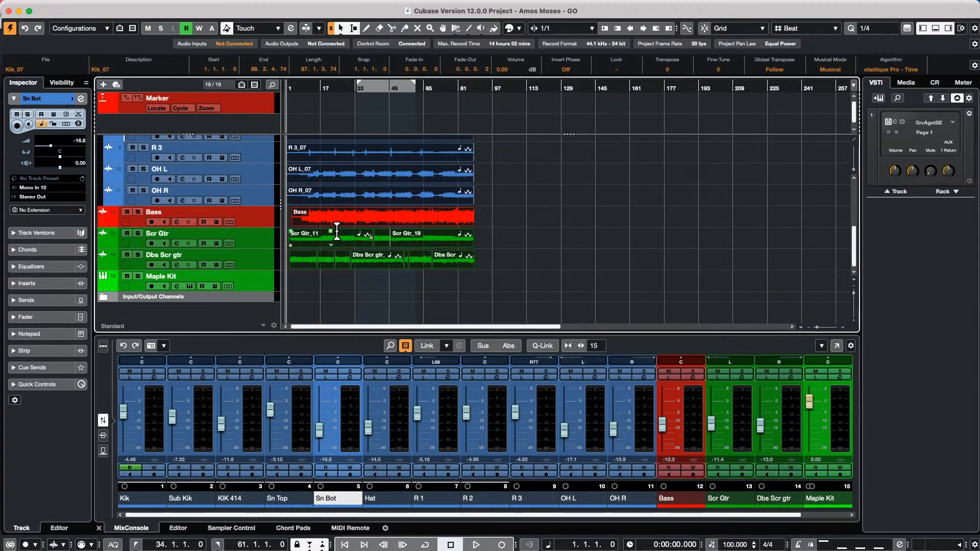
pyautogui.moveTo(331, 232); pyautogui.dragTo(328, 194)
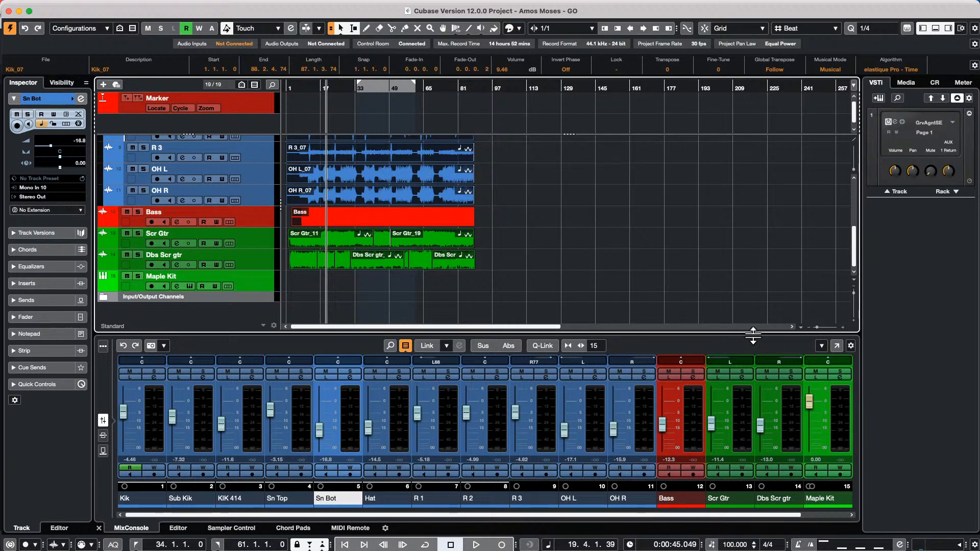
# - Open the MixConsole window with the expanded Pre rack shown, and select channels Kik through OH L
pyautogui.click(837, 346)
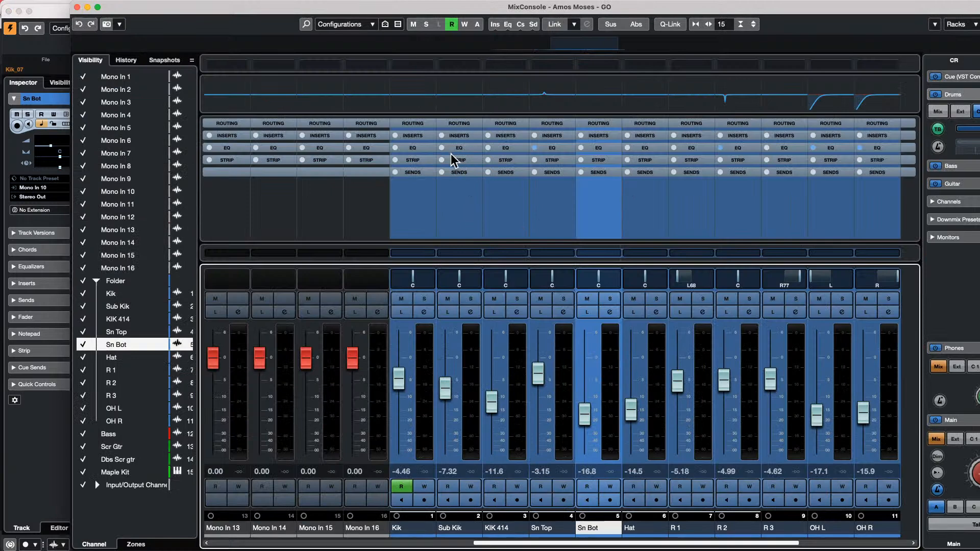
pyautogui.click(935, 24)
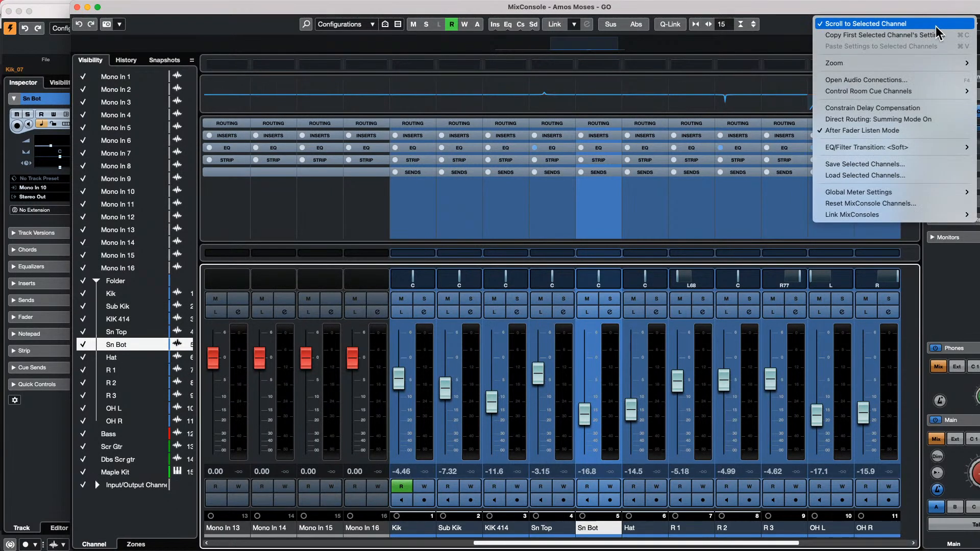
pyautogui.click(712, 214)
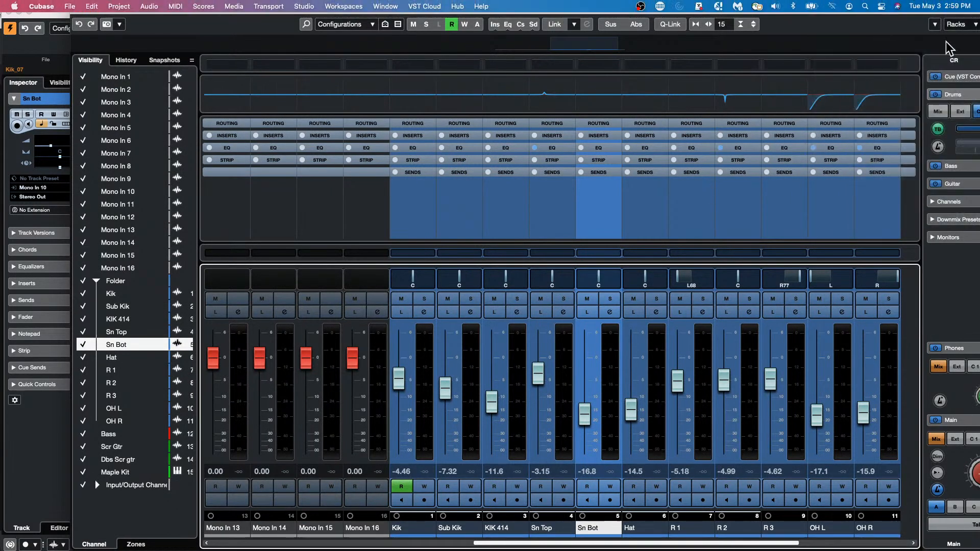
pyautogui.click(959, 24)
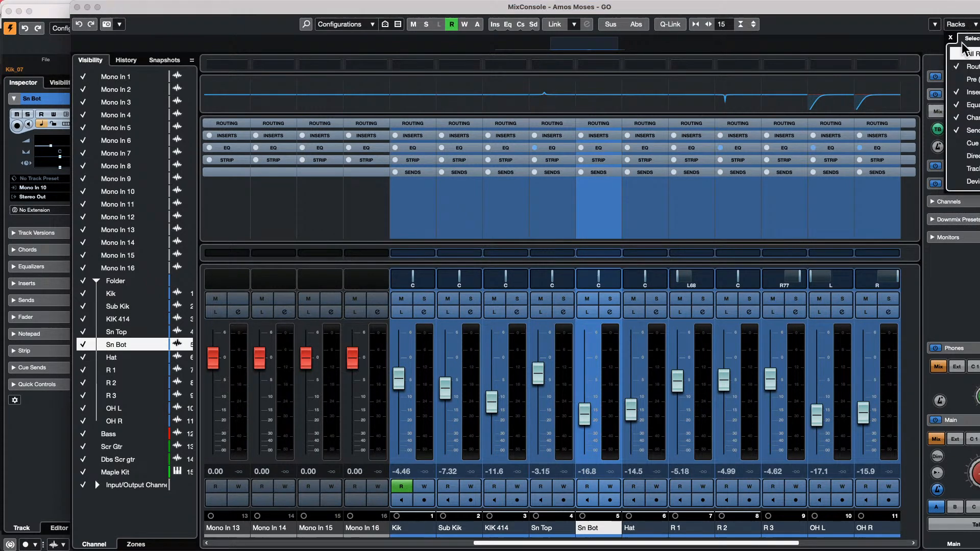
pyautogui.click(955, 79)
pyautogui.moveTo(170, 11); pyautogui.dragTo(106, 7)
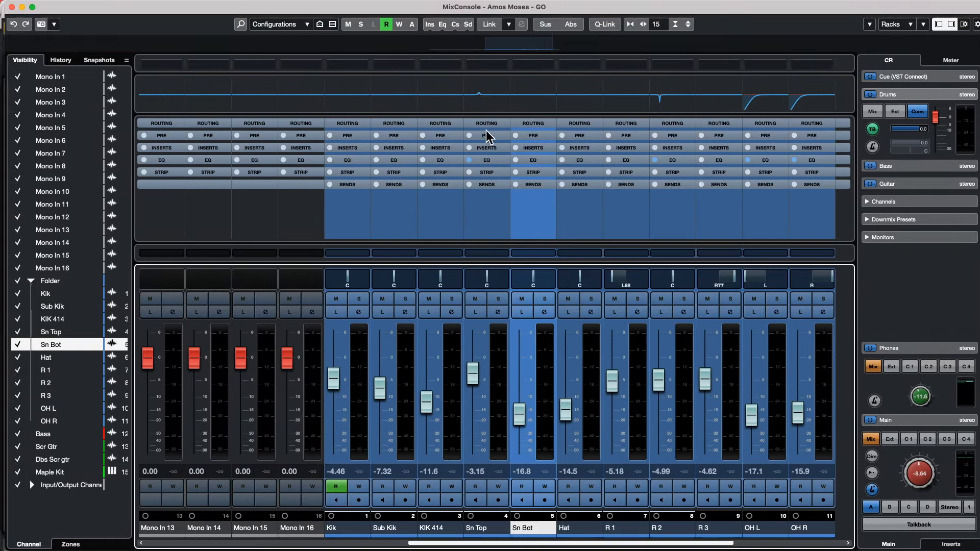
pyautogui.click(442, 135)
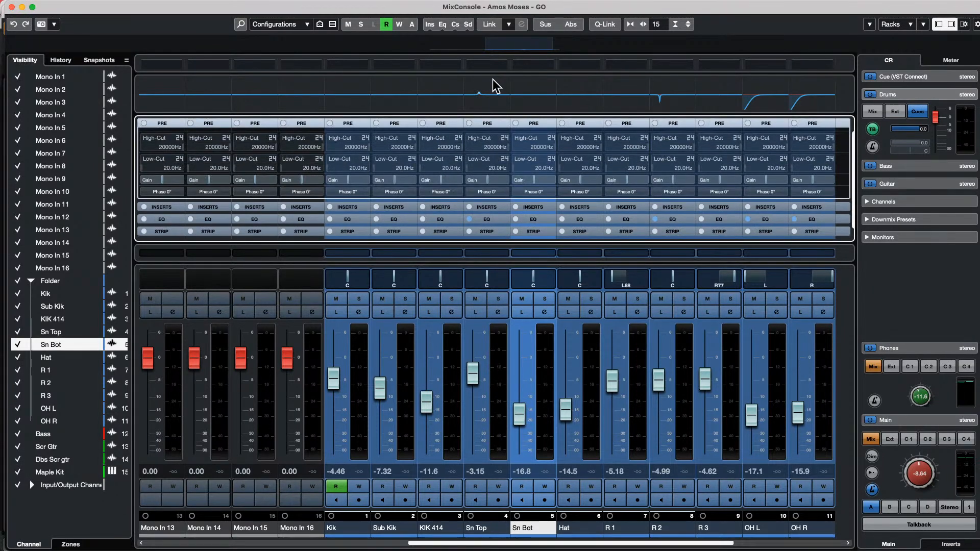
pyautogui.click(357, 368)
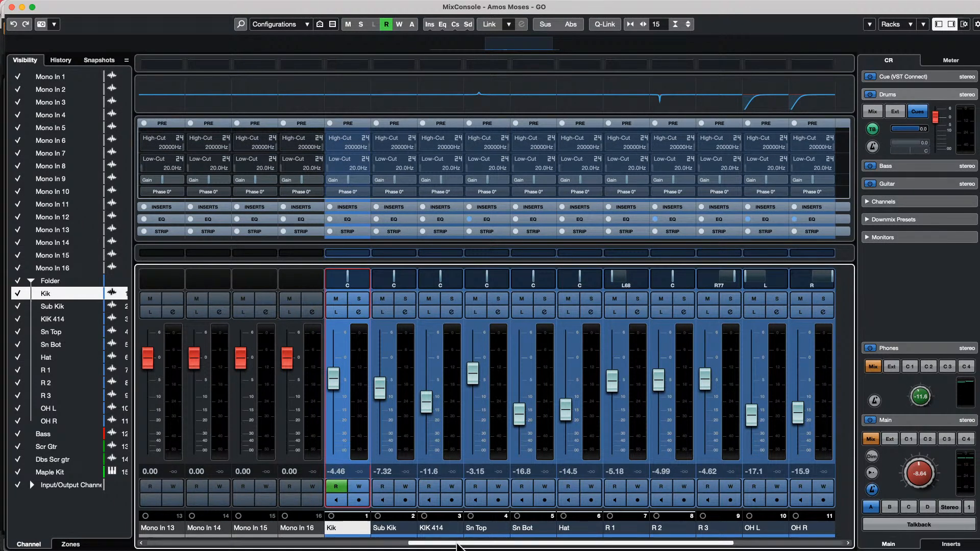
pyautogui.keyDown('shift'); pyautogui.click(784, 378); pyautogui.keyUp('shift')
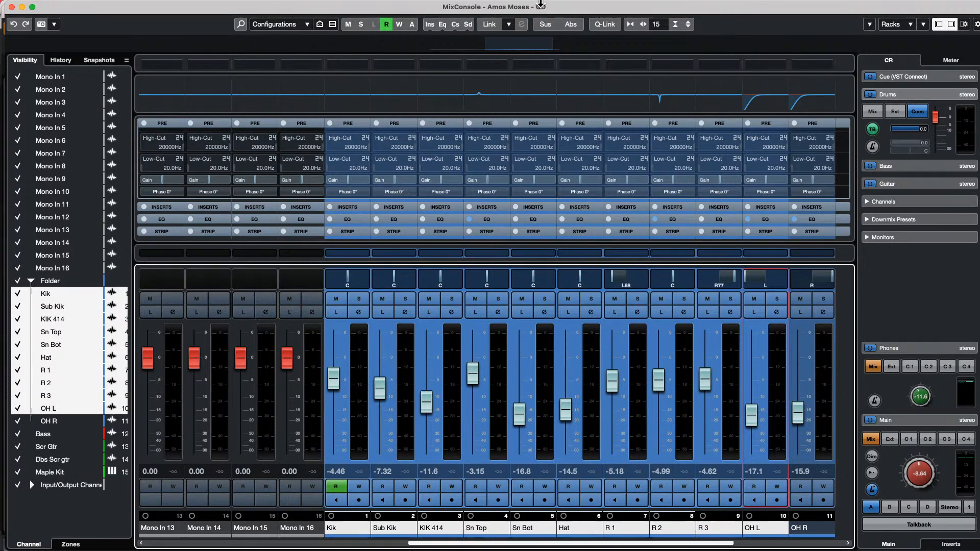
# - Use Q-Link to set the Pre gain of channels Kik through OH L to 1.0 dB
pyautogui.click(606, 25)
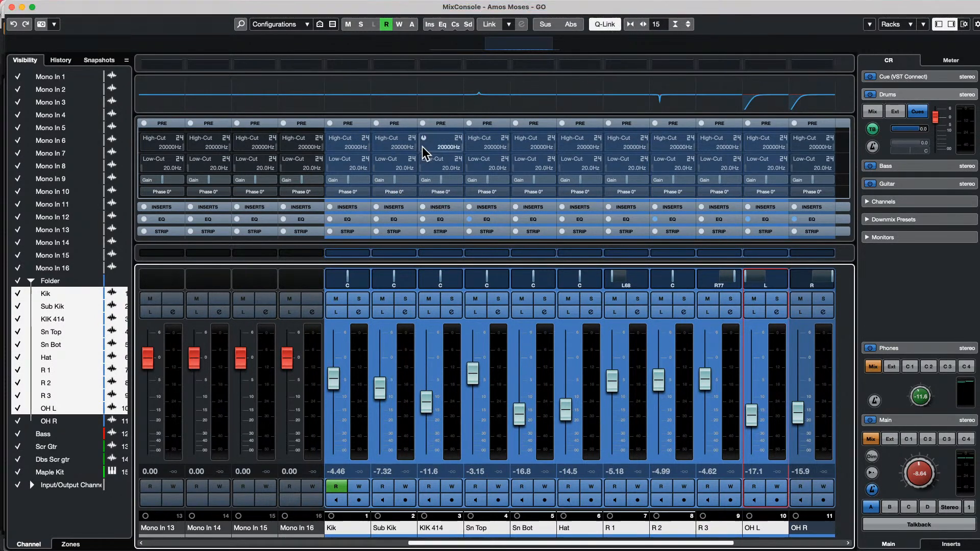
pyautogui.moveTo(400, 179); pyautogui.dragTo(468, 190)
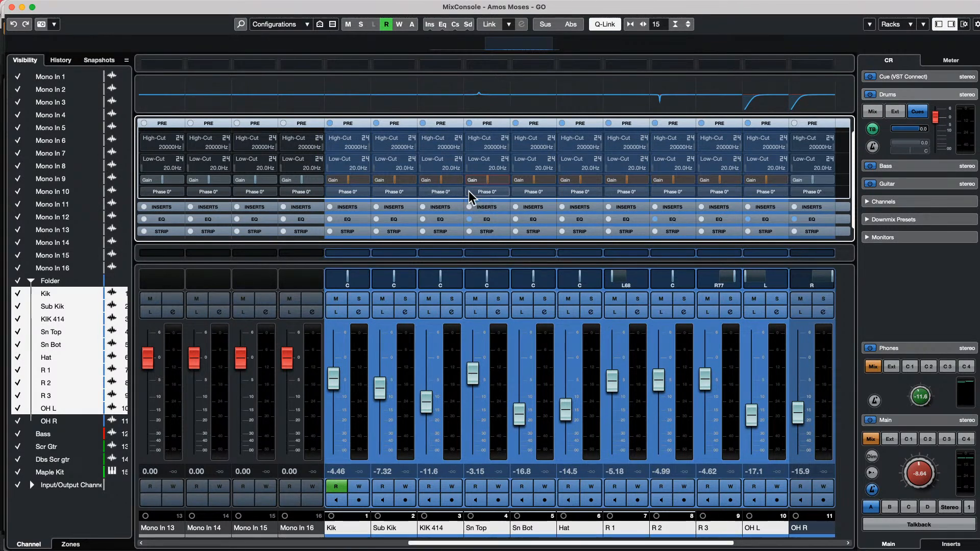
pyautogui.click(603, 25)
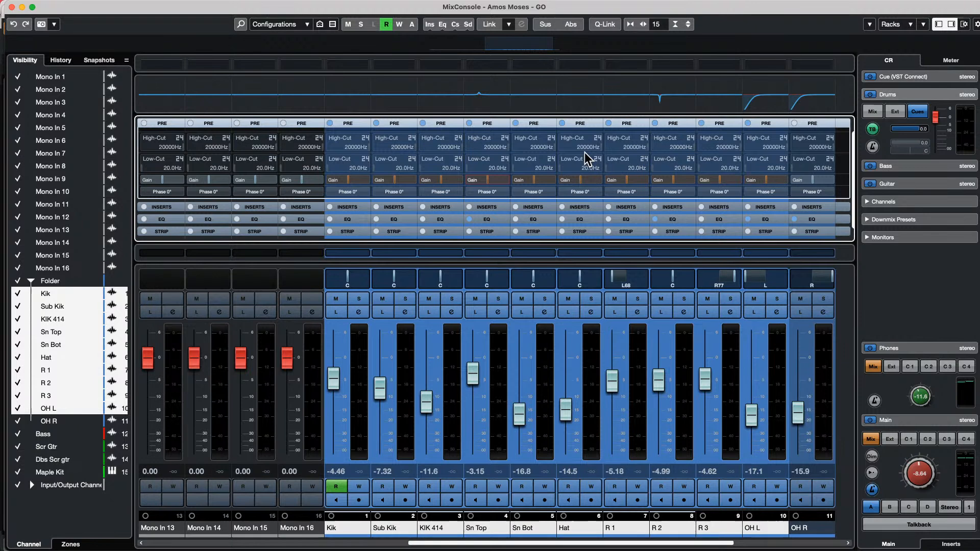
# - Close the mixer window, lower the Scr Gtr event volume, and move the last Dbs Scr gtr clip to bar 131
pyautogui.click(12, 7)
pyautogui.scroll(-5, 577, 217)
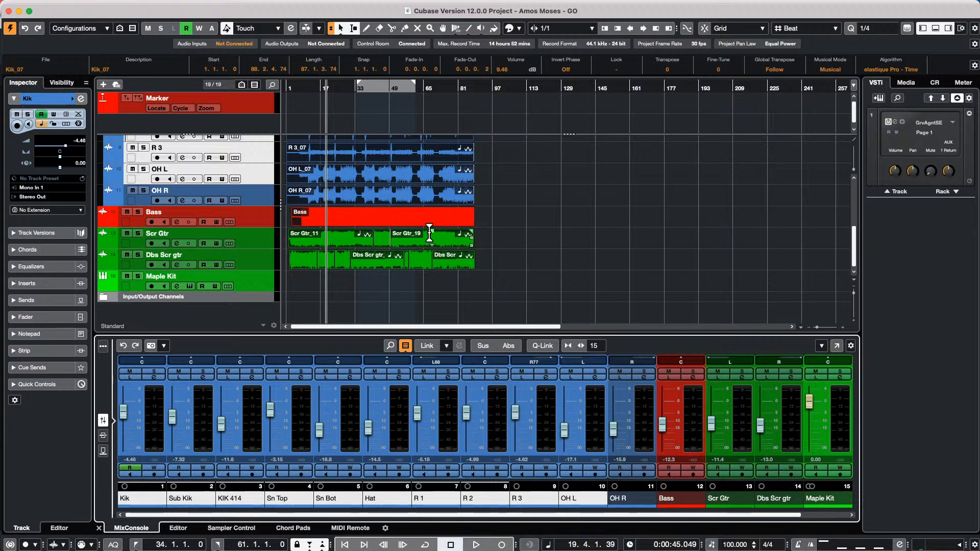
pyautogui.moveTo(431, 238); pyautogui.dragTo(432, 250)
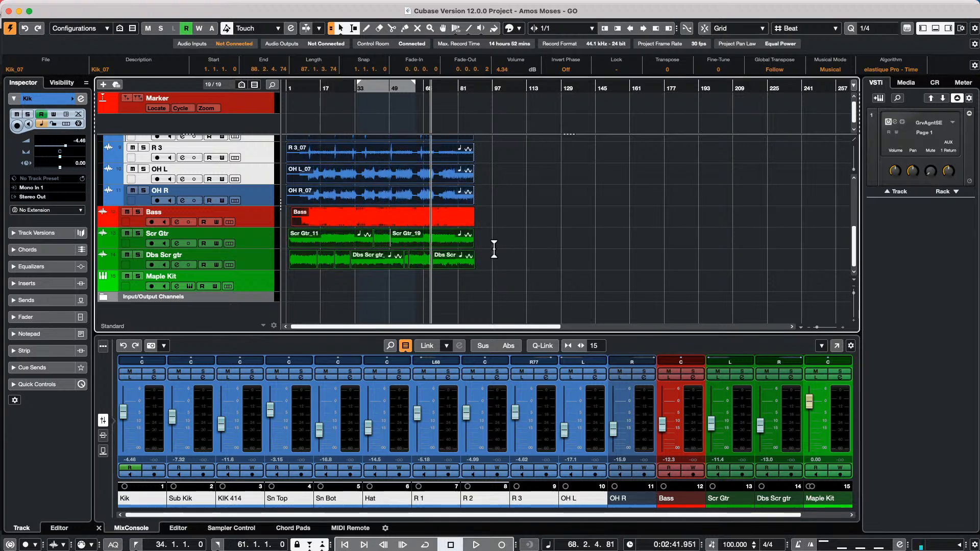
pyautogui.click(461, 265)
pyautogui.click(618, 250)
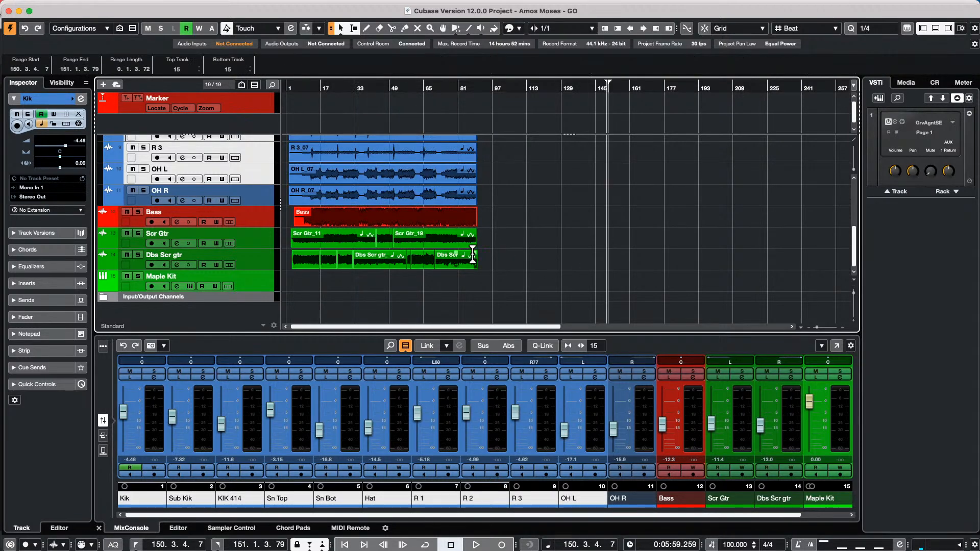
pyautogui.moveTo(449, 262); pyautogui.dragTo(589, 263)
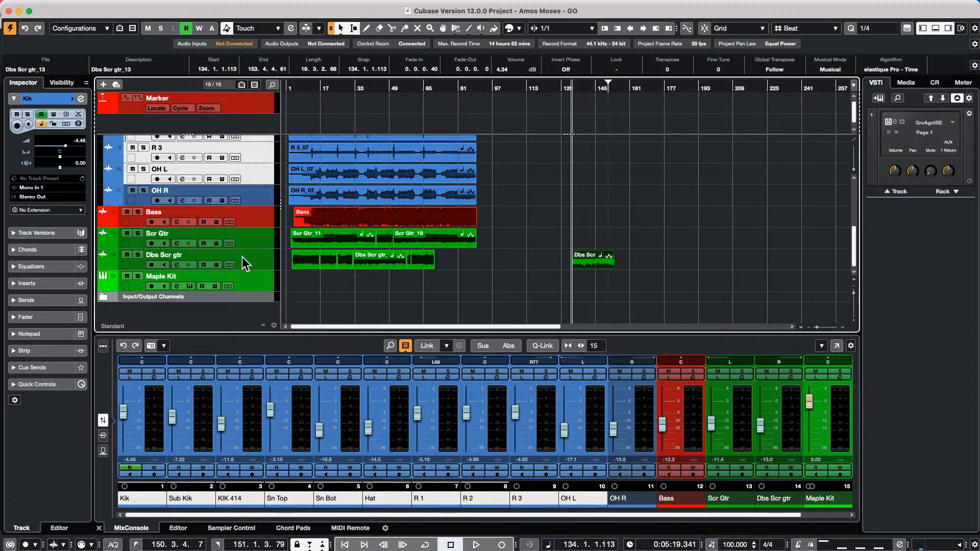
# - Alt-drag a copy of Dbs Scr gtr_13 onto the Scr Gtr track
pyautogui.moveTo(609, 86); pyautogui.dragTo(599, 120)
pyautogui.moveTo(478, 263)
pyautogui.mouseDown()
pyautogui.moveTo(492, 235)
pyautogui.moveTo(486, 267)
pyautogui.mouseUp()
pyautogui.press('alt')
pyautogui.press('alt')
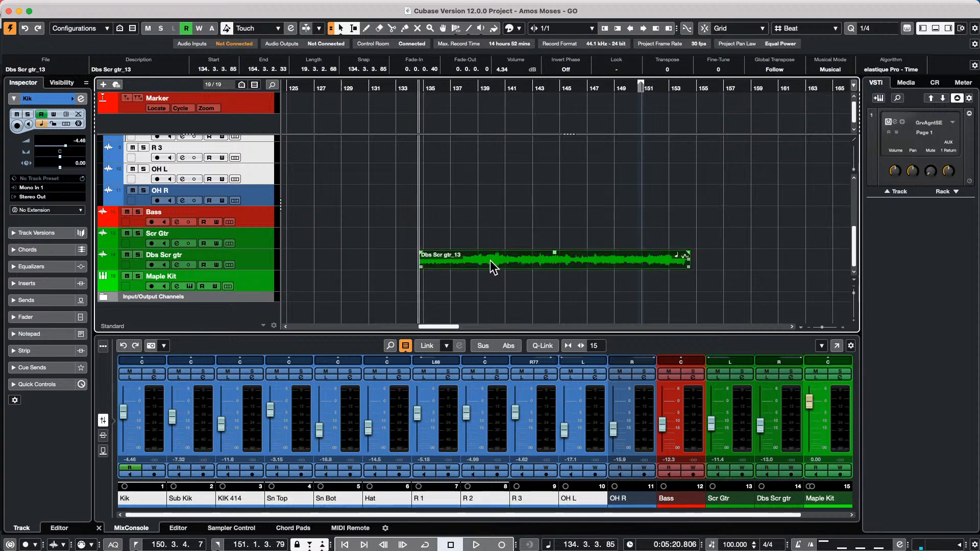
pyautogui.click(474, 209)
# - Shift the Dbs Scr gtr_13 clip to bar 133 and place a copy at bar 178
pyautogui.moveTo(447, 88); pyautogui.dragTo(442, 48)
pyautogui.click(465, 262)
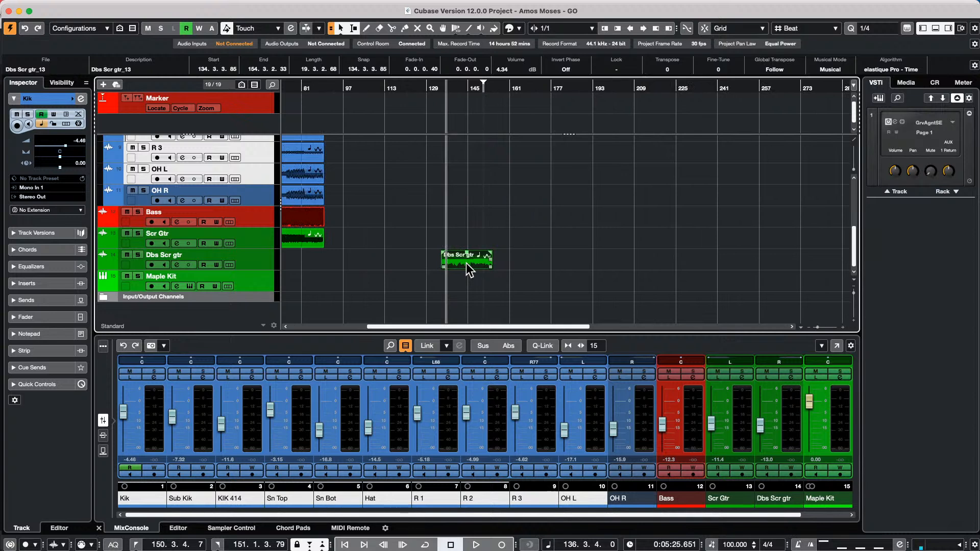
pyautogui.moveTo(467, 262); pyautogui.dragTo(470, 241)
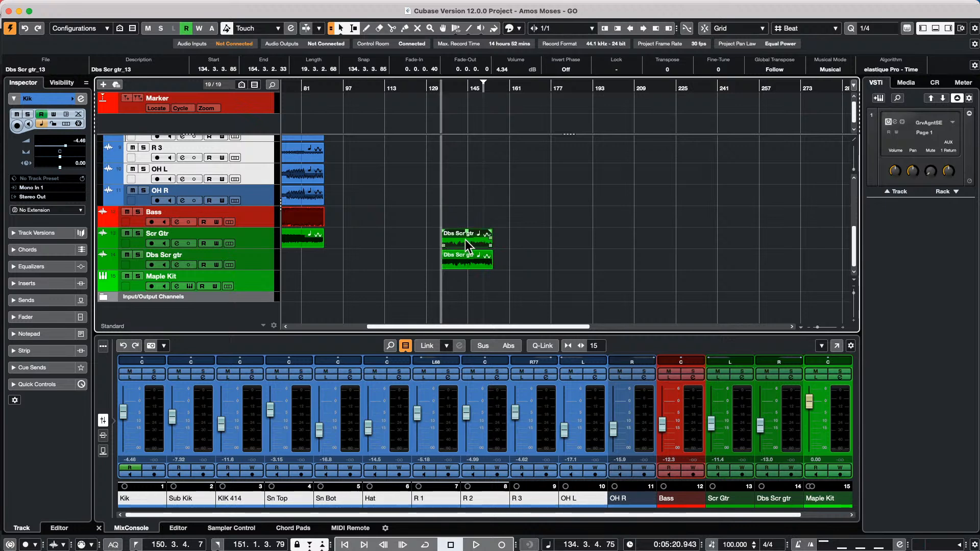
pyautogui.moveTo(465, 240); pyautogui.dragTo(568, 231)
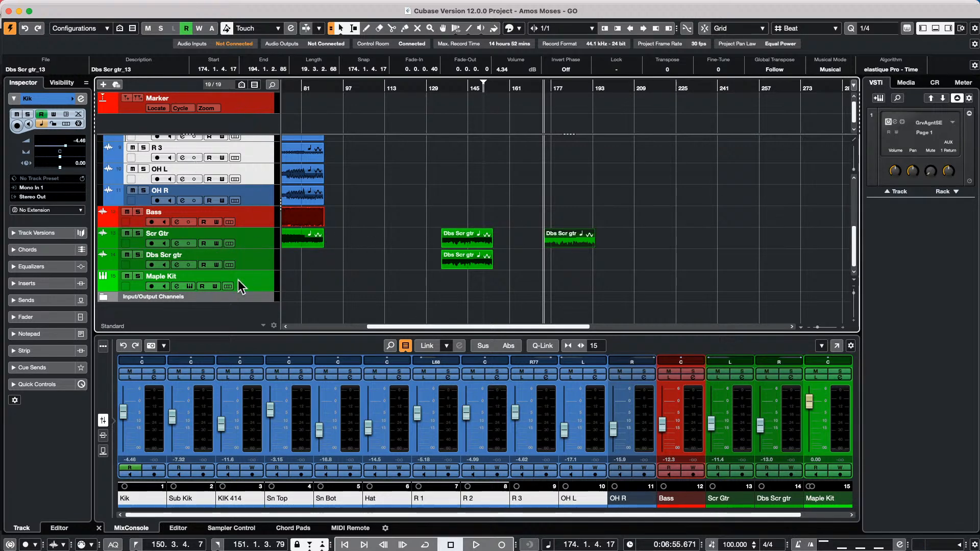
# - Add an Instrument track below Maple Kit with Retrologue selected as the instrument
pyautogui.rightClick(265, 283)
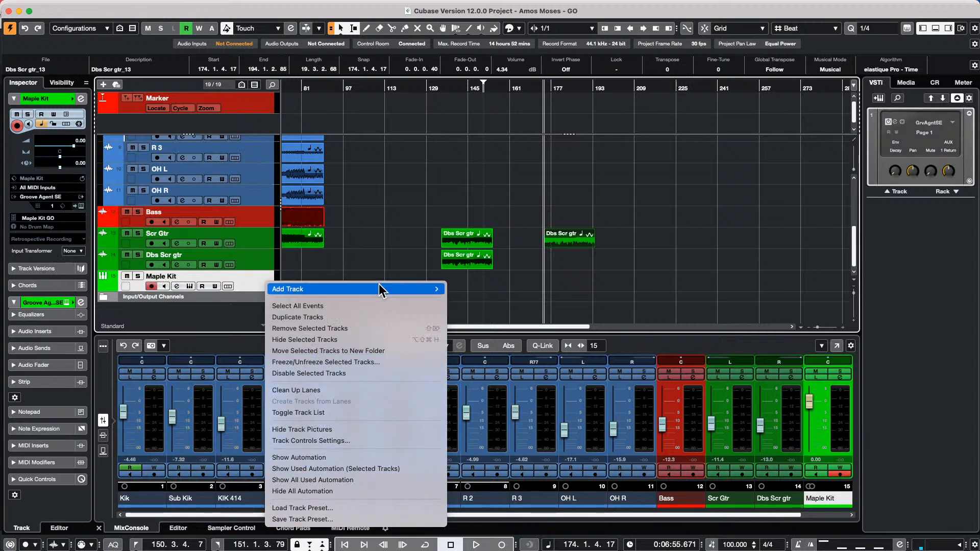
pyautogui.moveTo(378, 287)
pyautogui.click(519, 273)
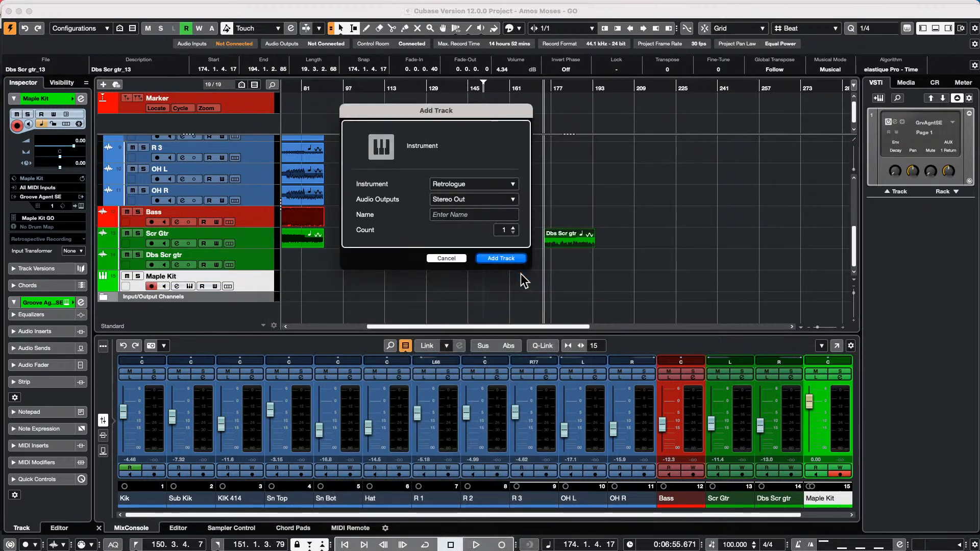
pyautogui.click(482, 184)
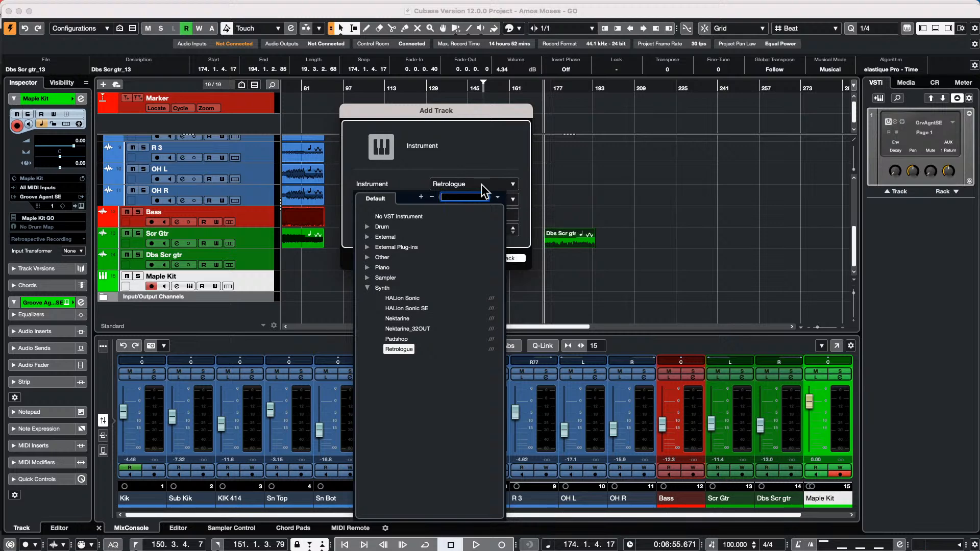
pyautogui.click(407, 350)
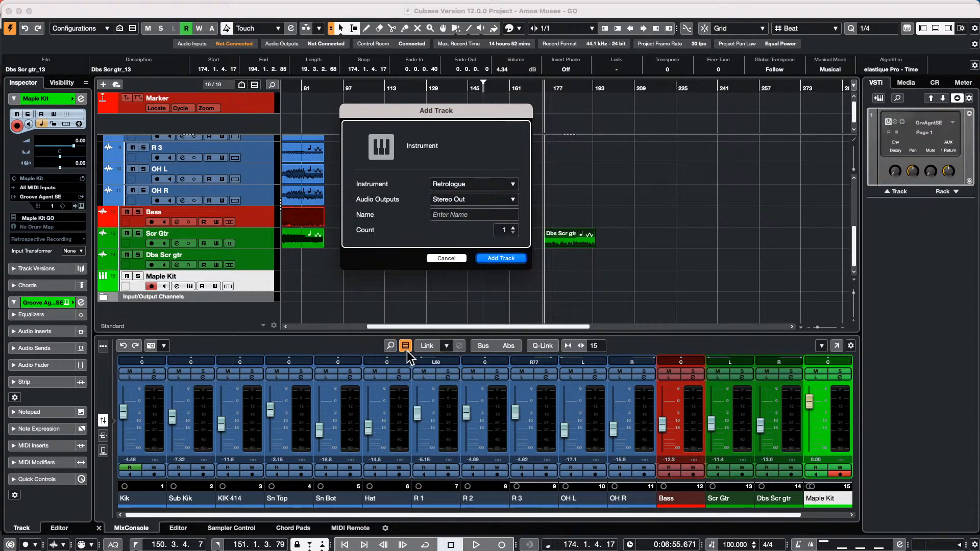
# - Create the Retrologue 01 track and load the Johnny Hates Brass preset into the synth
pyautogui.click(508, 259)
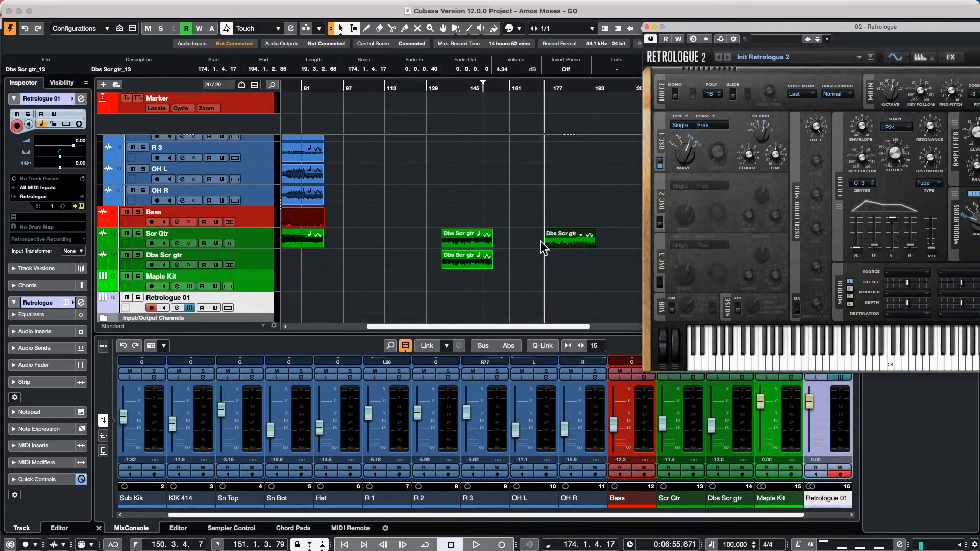
pyautogui.moveTo(754, 55); pyautogui.dragTo(445, 76)
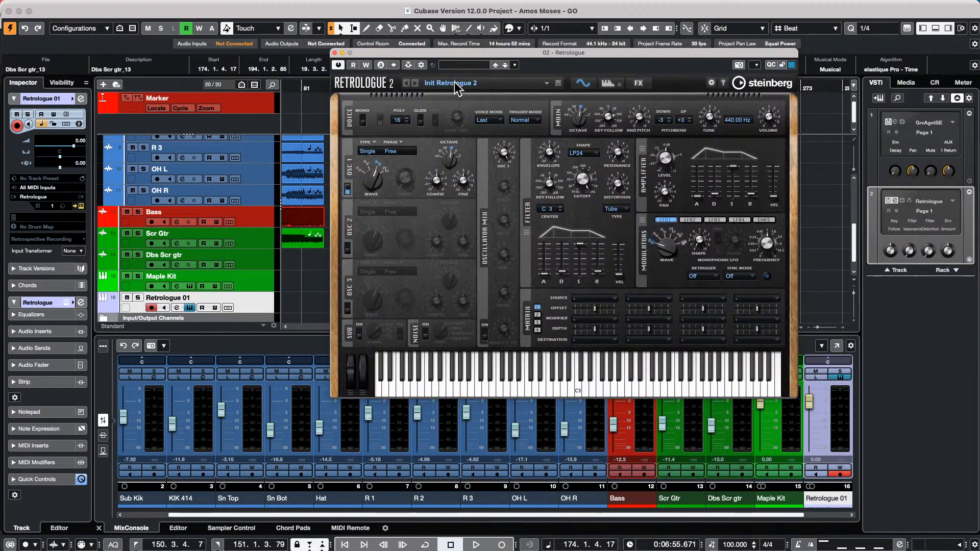
pyautogui.click(454, 83)
pyautogui.click(453, 83)
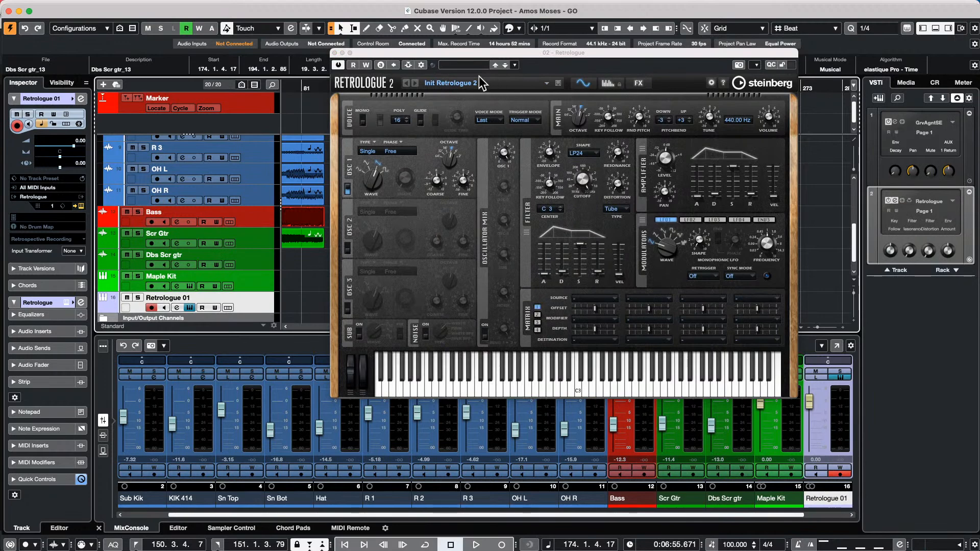
pyautogui.rightClick(467, 66)
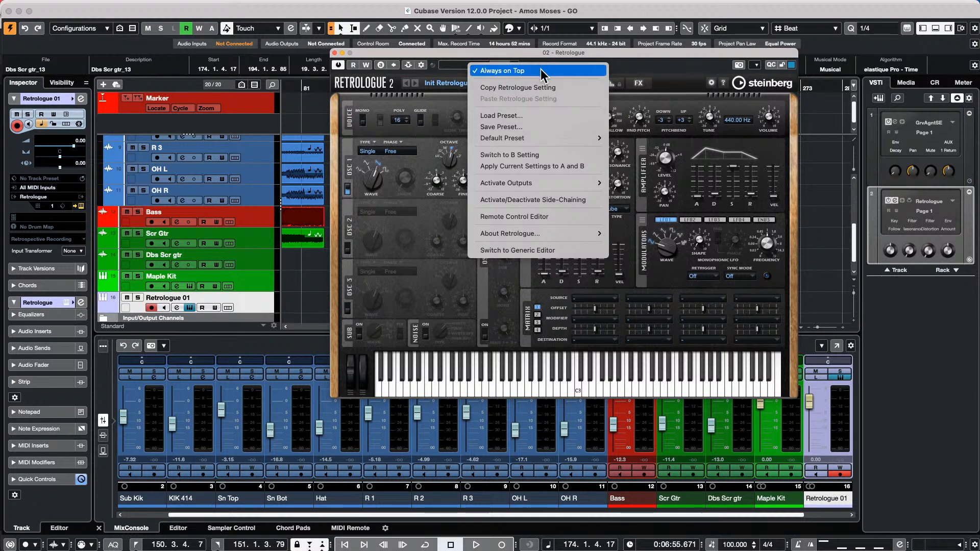
pyautogui.click(466, 69)
pyautogui.click(468, 69)
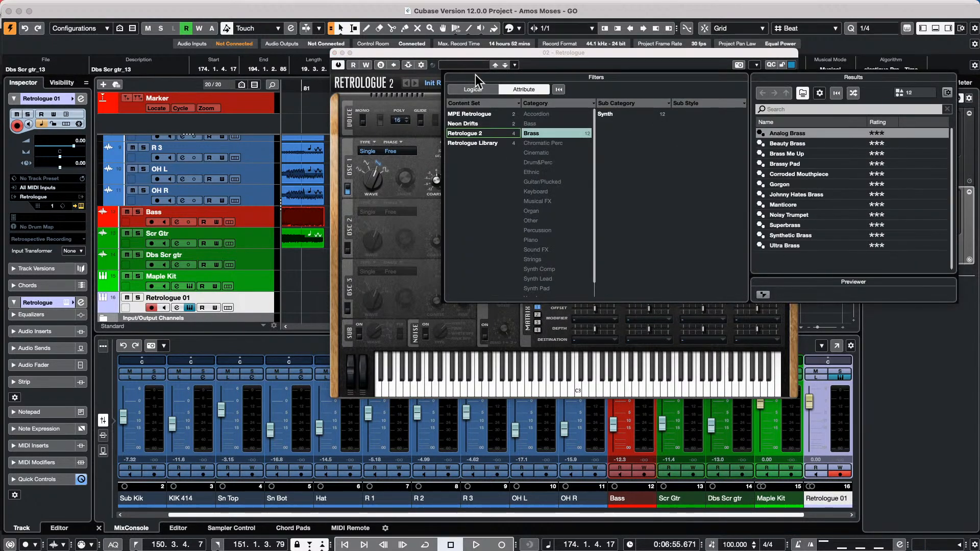
pyautogui.doubleClick(777, 194)
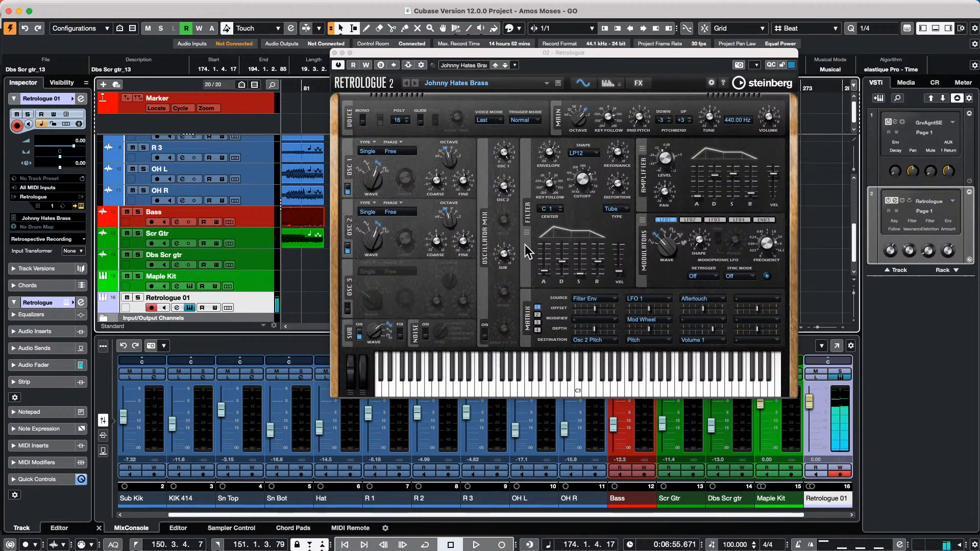
pyautogui.moveTo(557, 52); pyautogui.dragTo(426, 33)
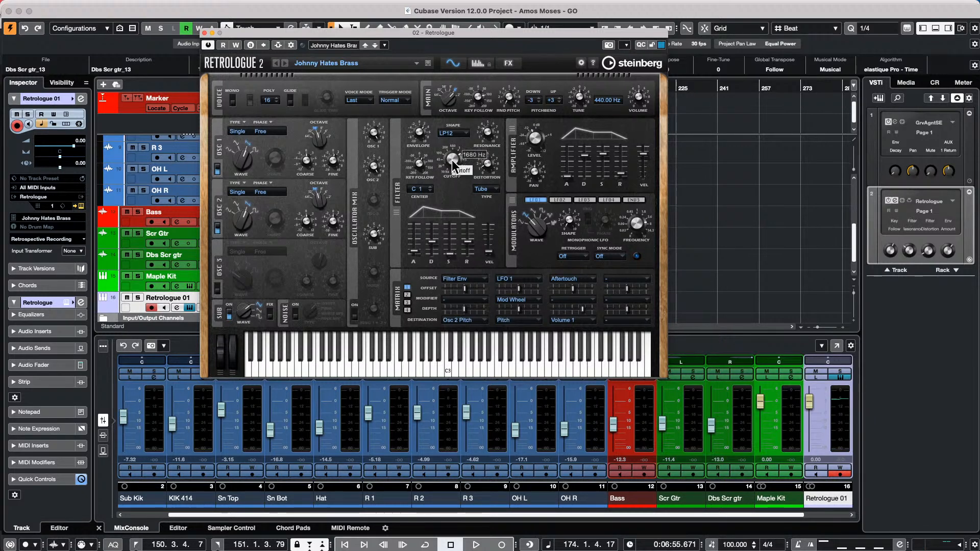
# - Open the MIDI Remote Mapping Assistant for the Nektar P4 and place it right of Retrologue
pyautogui.rightClick(537, 228)
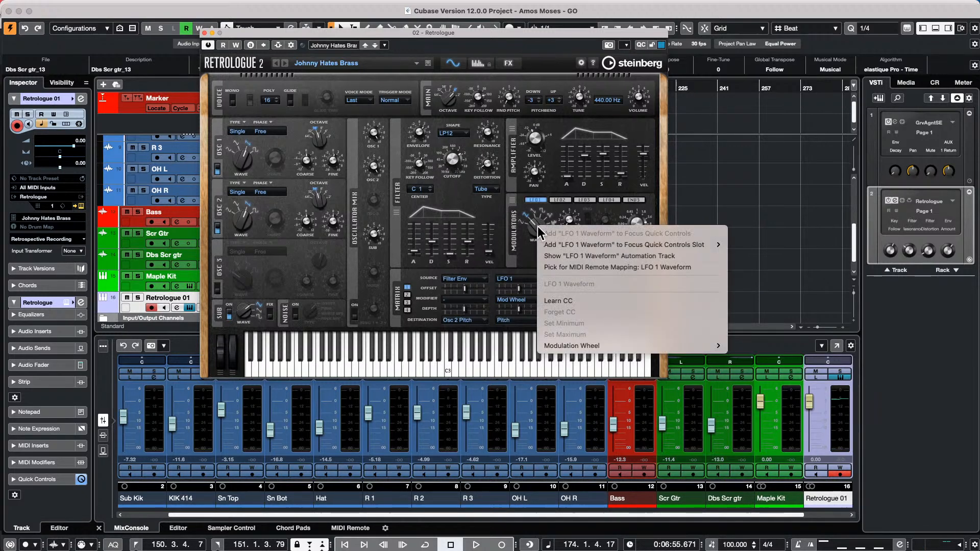
pyautogui.moveTo(565, 347)
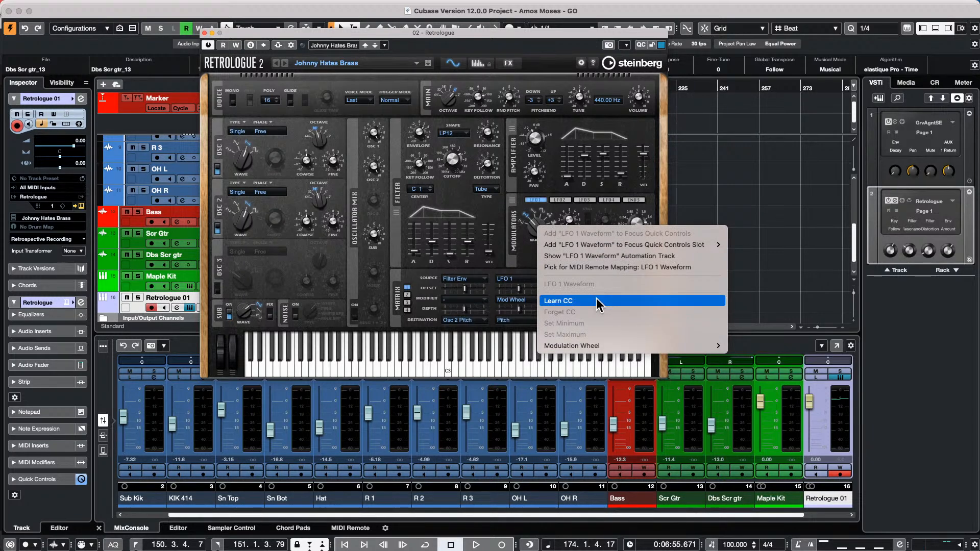
pyautogui.click(706, 176)
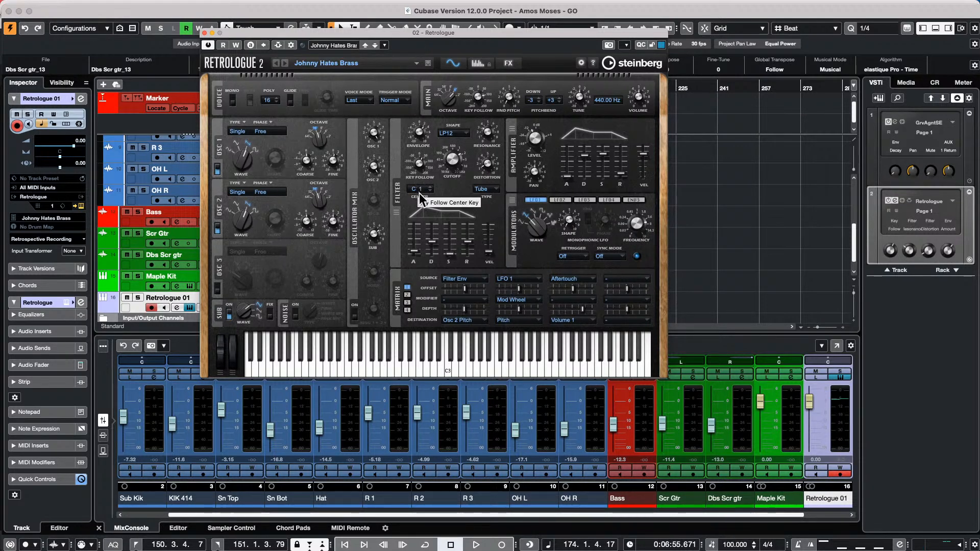
pyautogui.click(907, 29)
pyautogui.moveTo(451, 84); pyautogui.dragTo(849, 91)
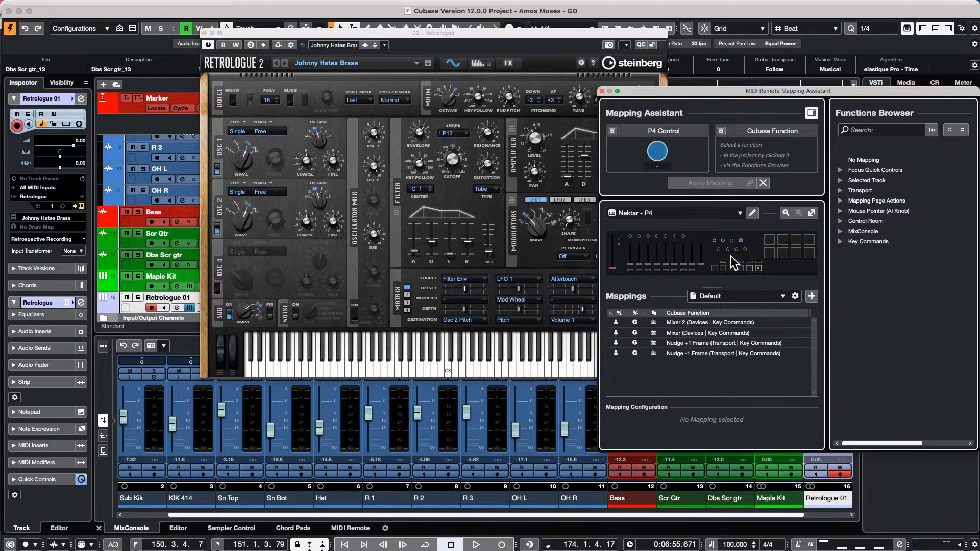
# - Check the LFO 1, Osc 1 Fine and Osc 2 Coarse parameter menus, then turn LFO 1 Shape
pyautogui.rightClick(536, 224)
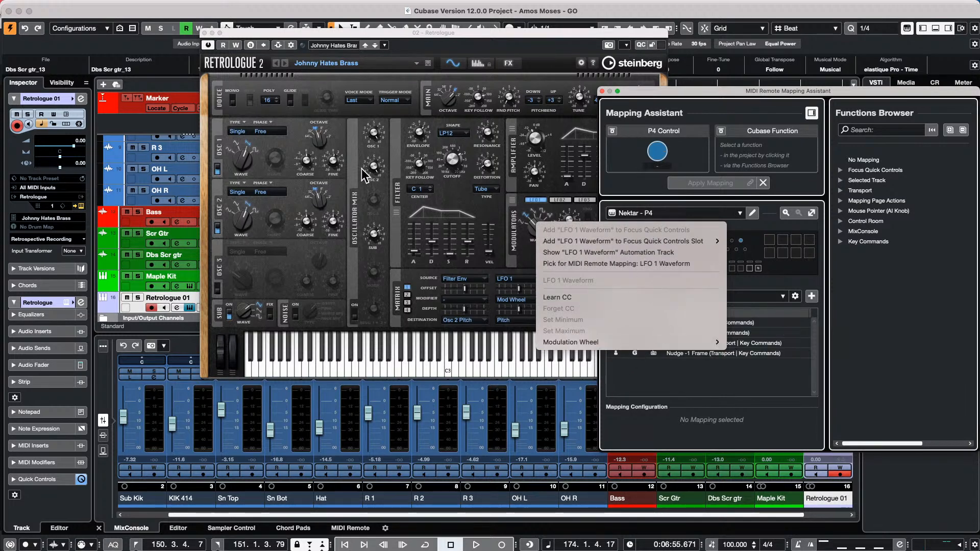
pyautogui.rightClick(333, 161)
pyautogui.rightClick(333, 161)
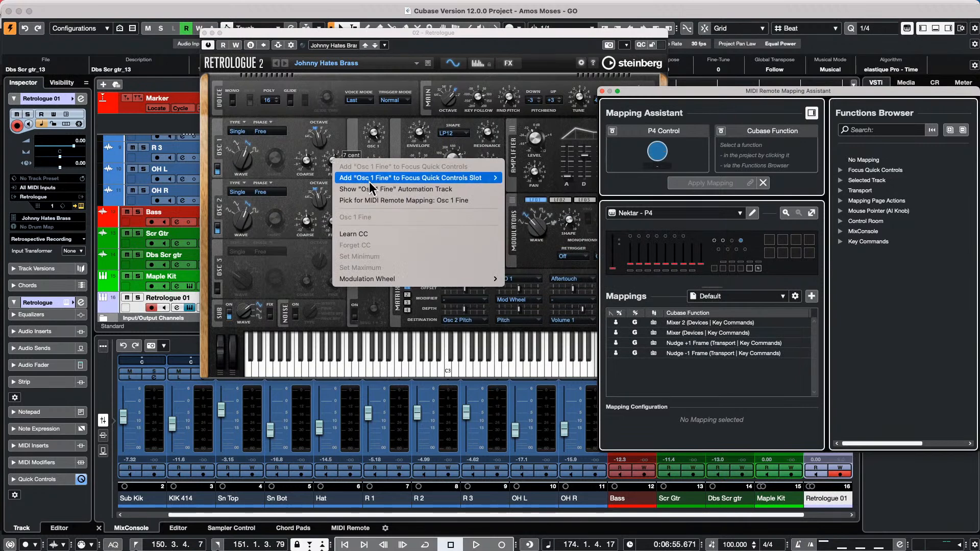
pyautogui.click(398, 234)
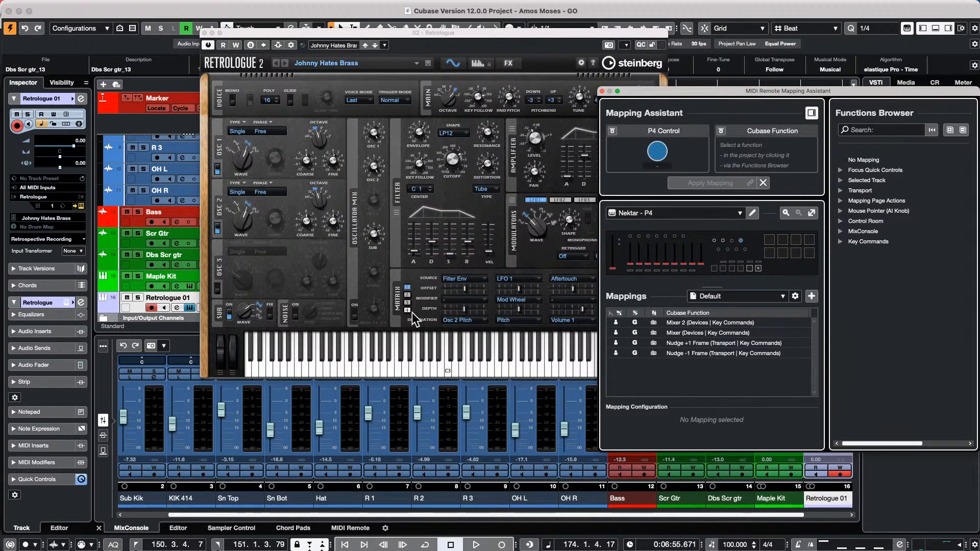
pyautogui.rightClick(570, 219)
pyautogui.click(571, 226)
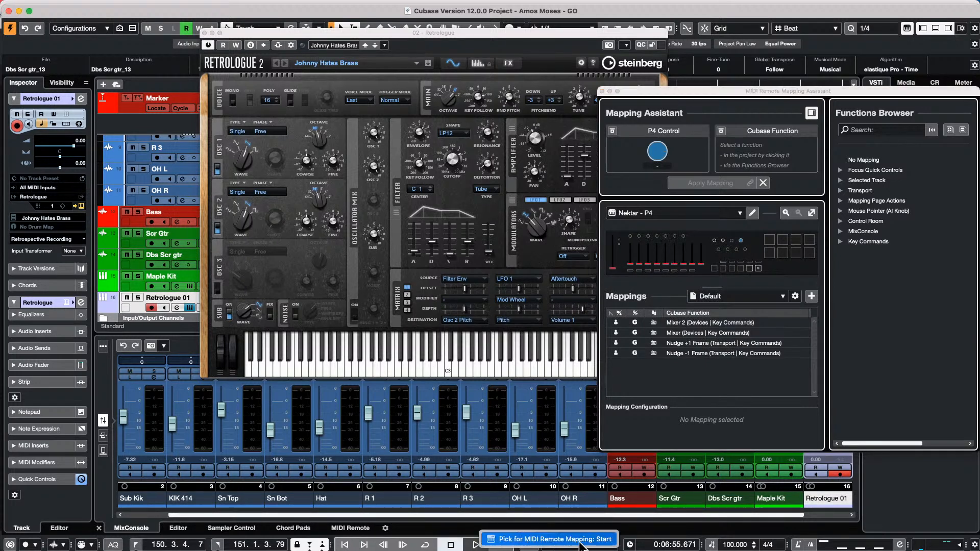
pyautogui.rightClick(308, 223)
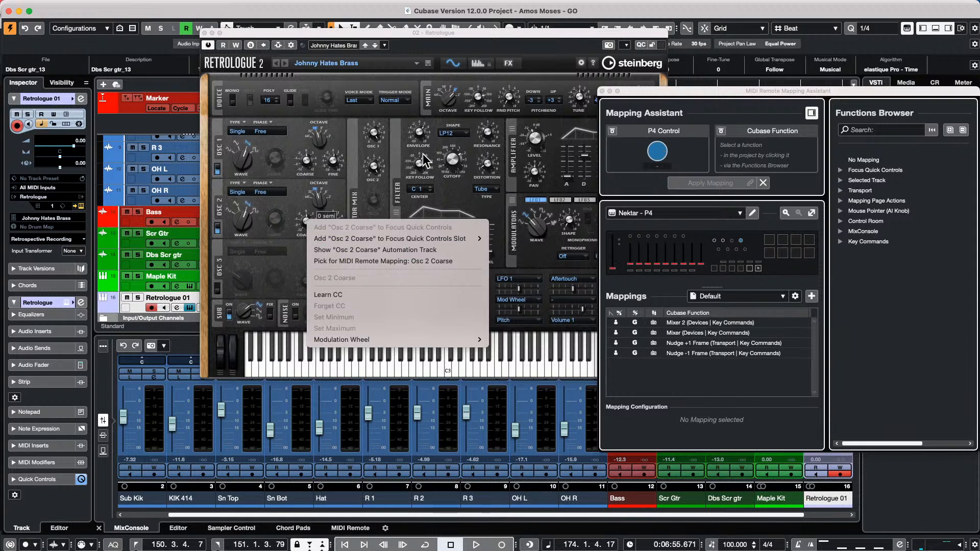
pyautogui.click(240, 158)
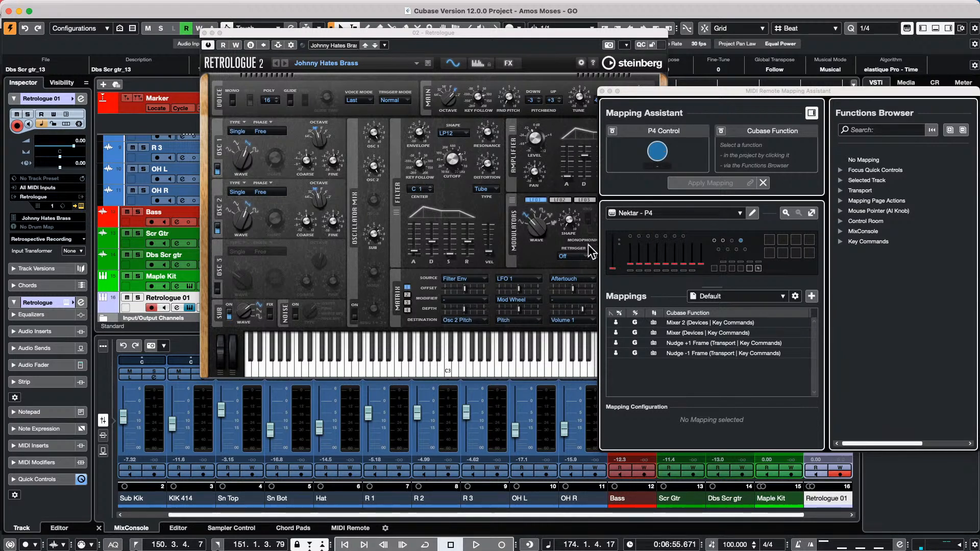
pyautogui.moveTo(568, 219); pyautogui.dragTo(579, 186)
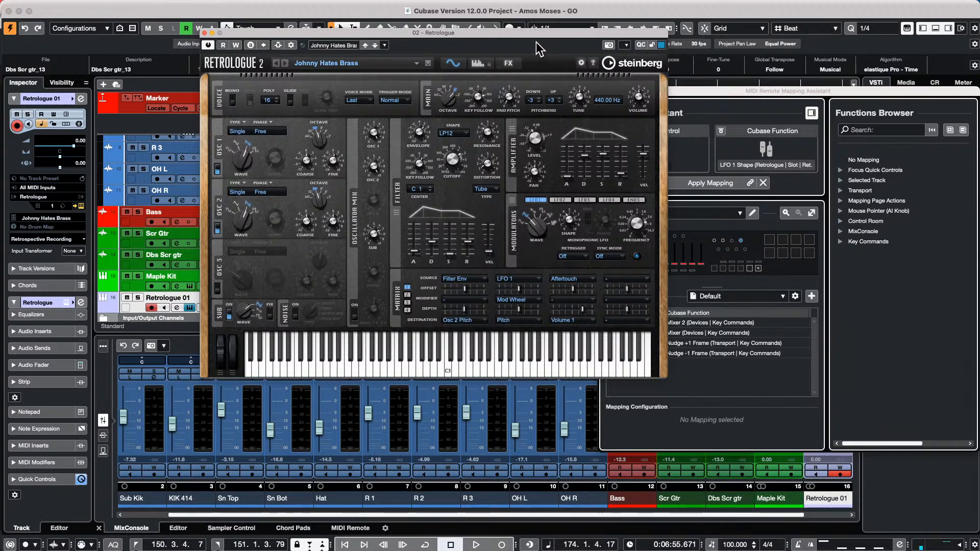
# - Move the synth aside and apply a mapping of the P4 control to DCA Release
pyautogui.moveTo(528, 35); pyautogui.dragTo(431, 54)
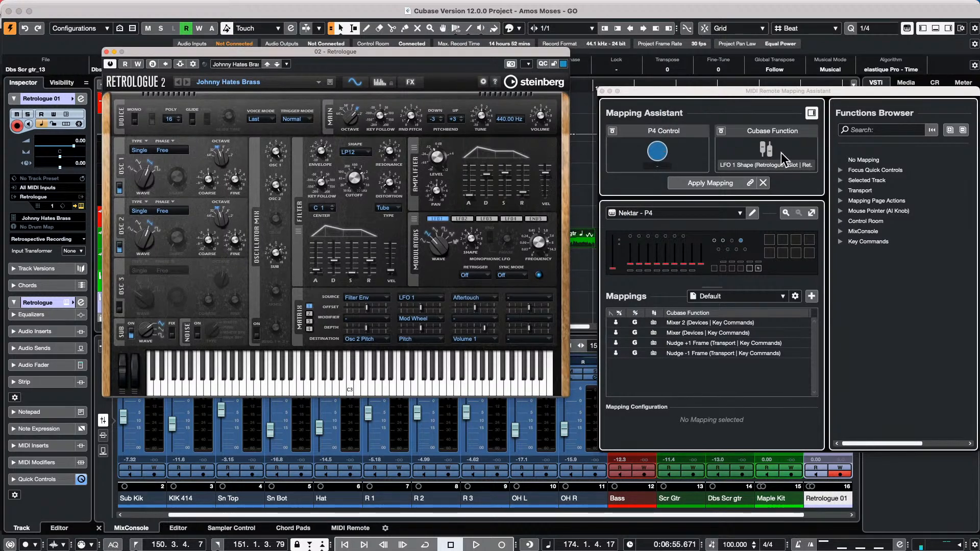
pyautogui.click(437, 253)
pyautogui.click(438, 155)
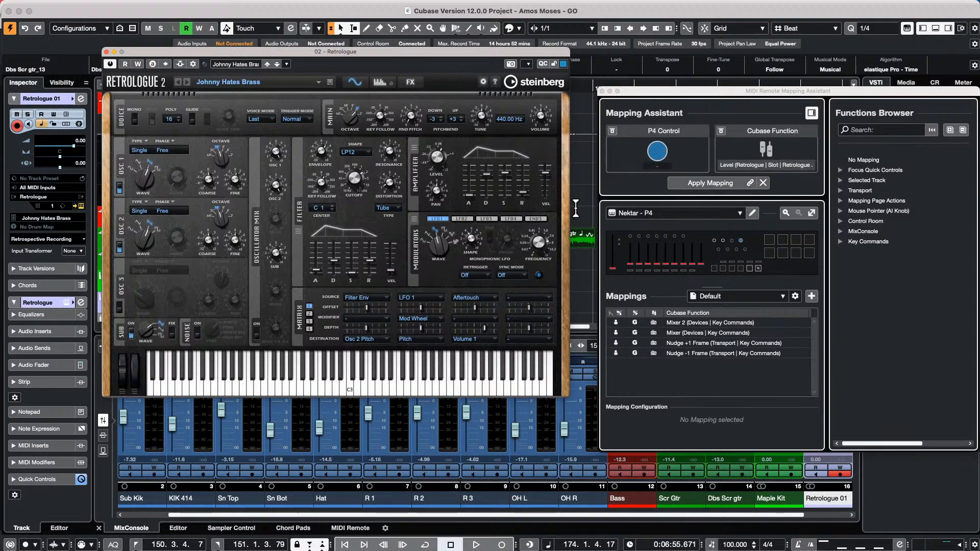
pyautogui.moveTo(522, 193); pyautogui.dragTo(522, 180)
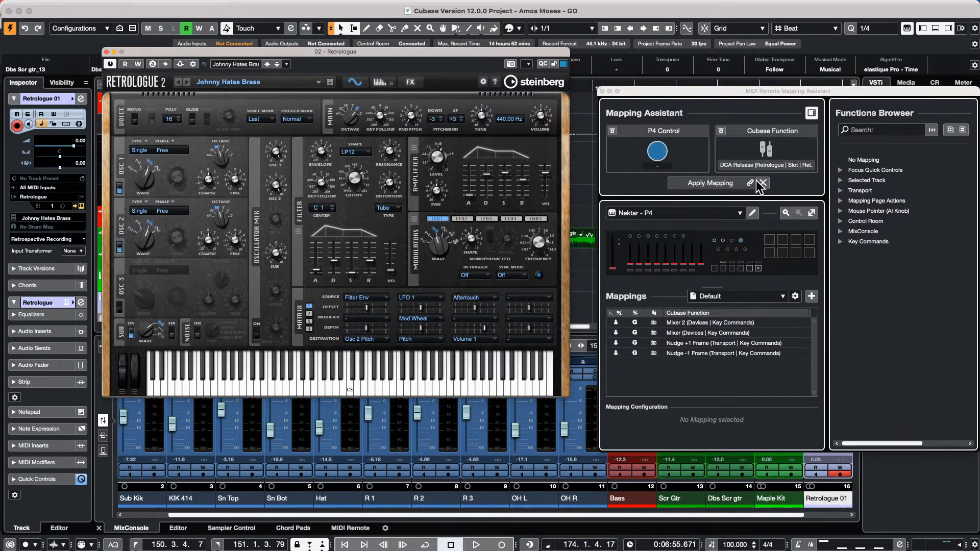
pyautogui.click(702, 183)
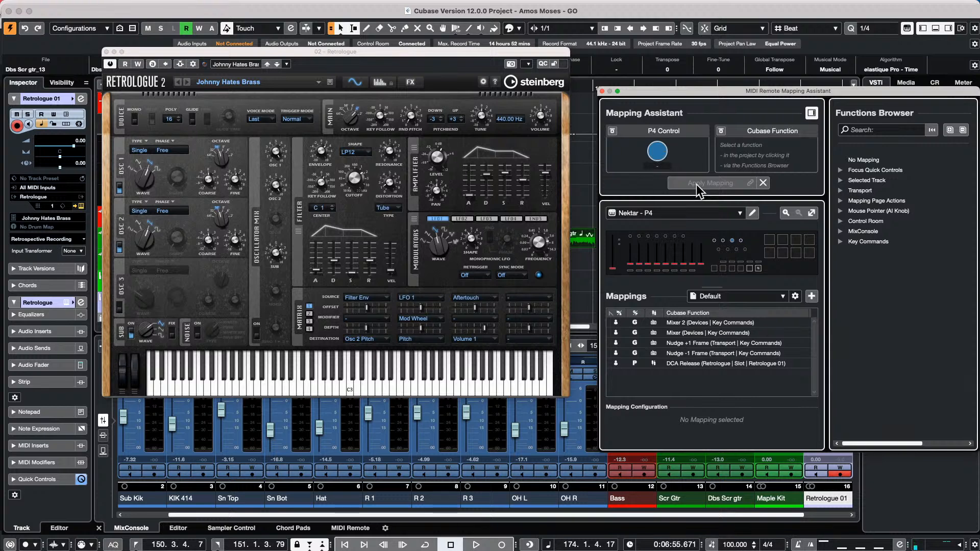
pyautogui.click(438, 193)
# - Assign Retrologue's filter Distortion knob as the Mapping Assistant's Cubase Function for P4
pyautogui.click(386, 182)
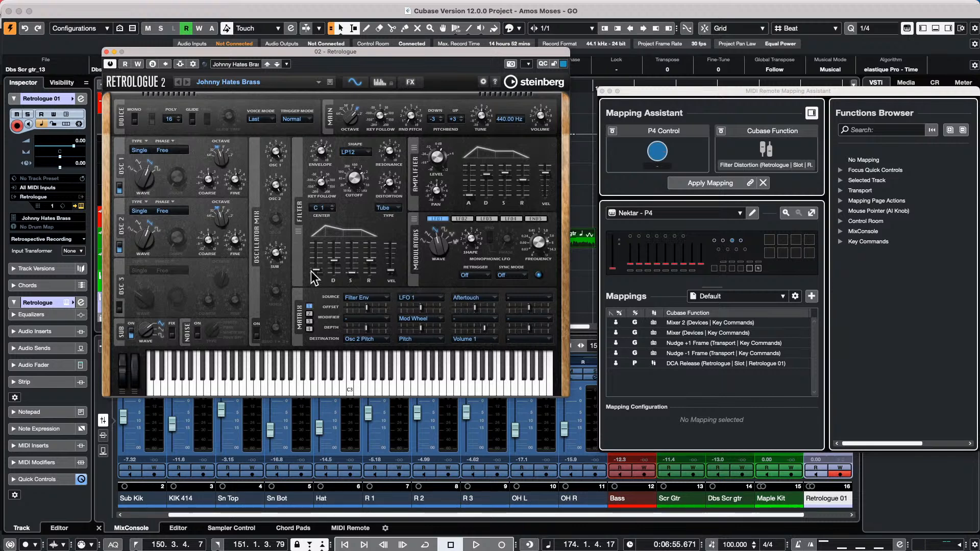
# - Close the Retrologue window and the MIDI Remote Mapping Assistant, with the Sn Top track selected
pyautogui.click(106, 53)
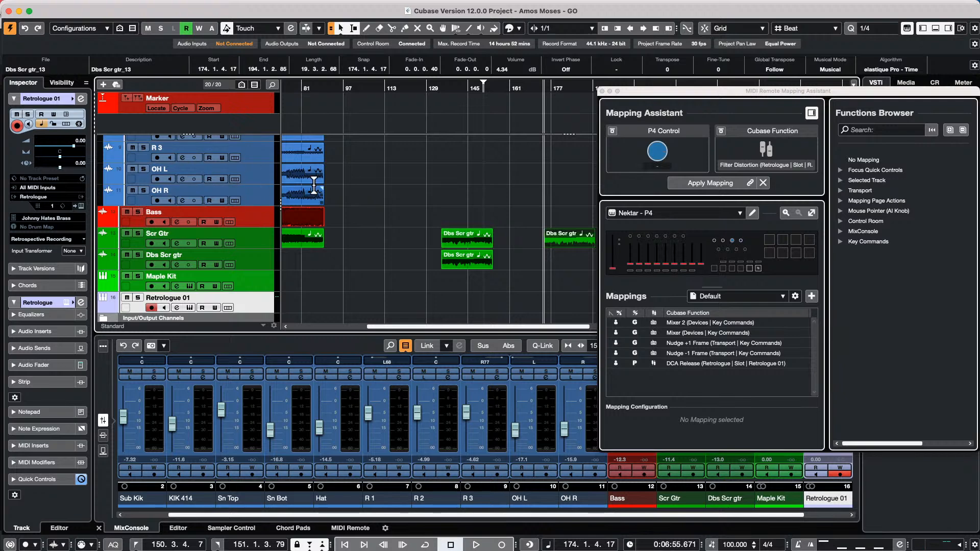
pyautogui.scroll(1, 252, 189)
pyautogui.scroll(5, 252, 189)
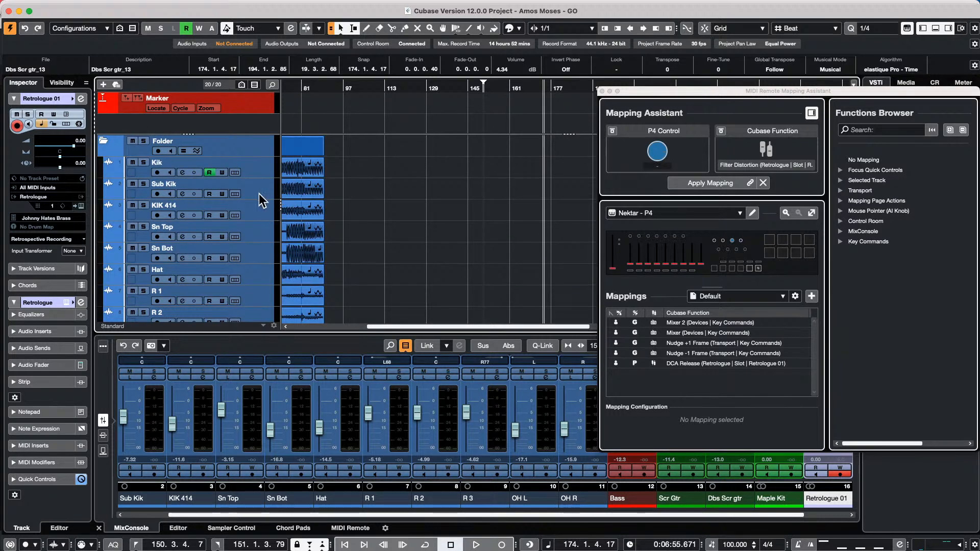
pyautogui.click(262, 234)
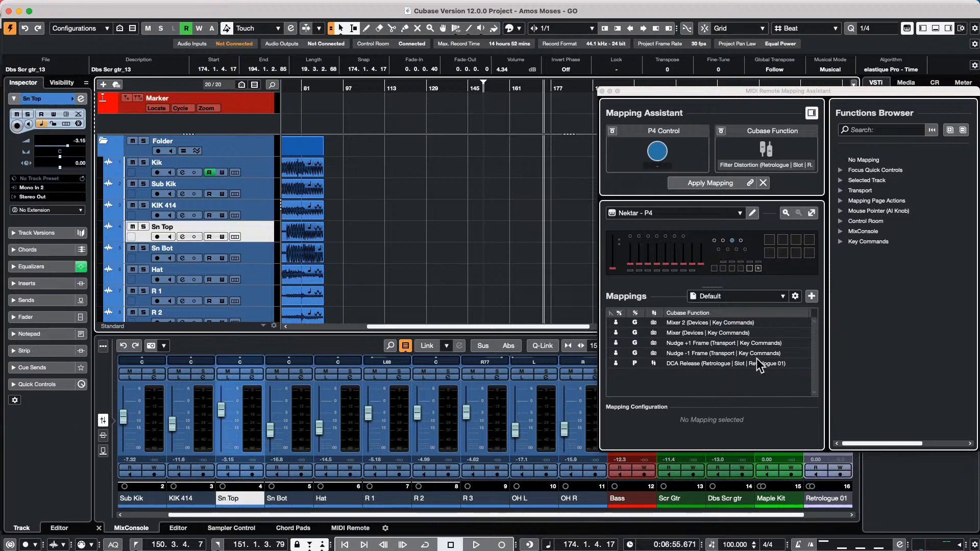
pyautogui.click(602, 91)
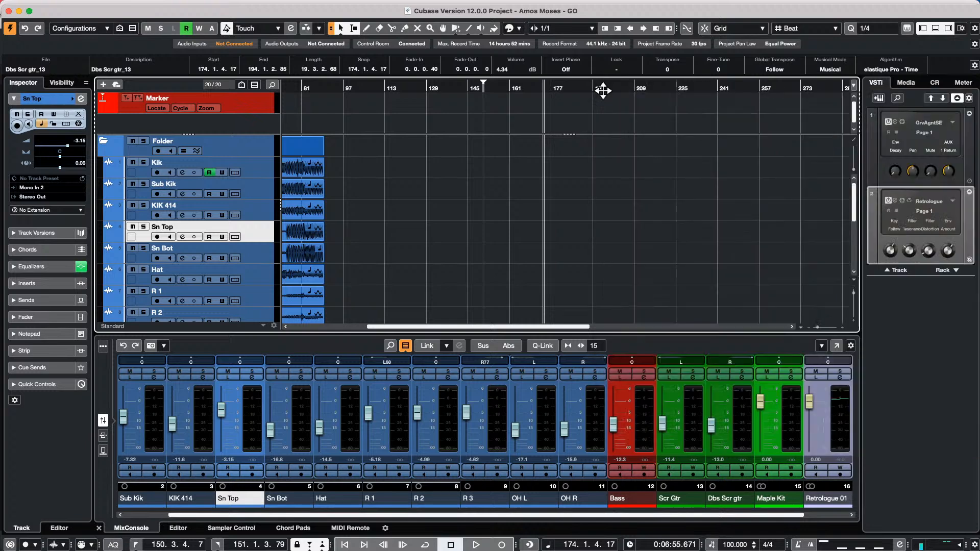
pyautogui.rightClick(259, 234)
# - Create an FX 01-REVelation channel for Sn Top via Add Track > FX Channel to Selected Channels
pyautogui.moveTo(345, 237)
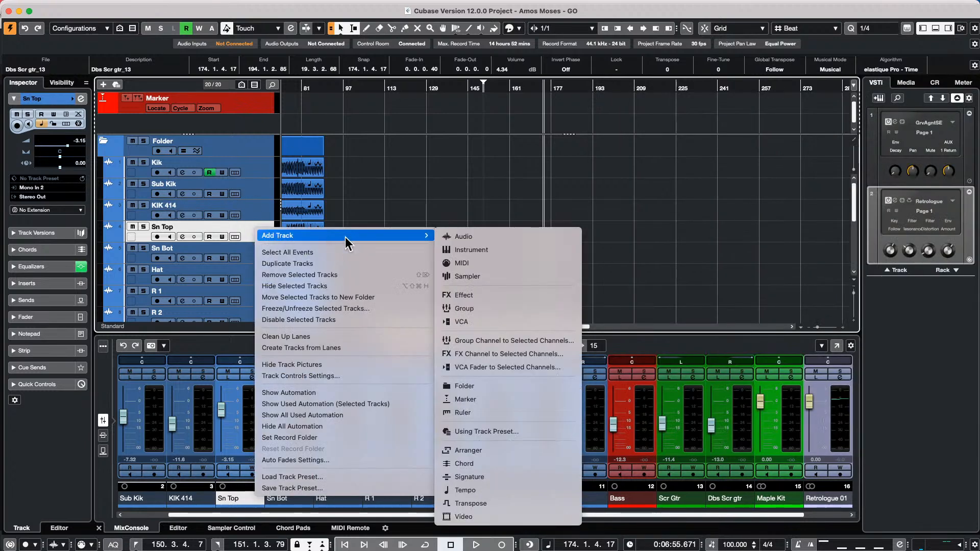
pyautogui.click(553, 353)
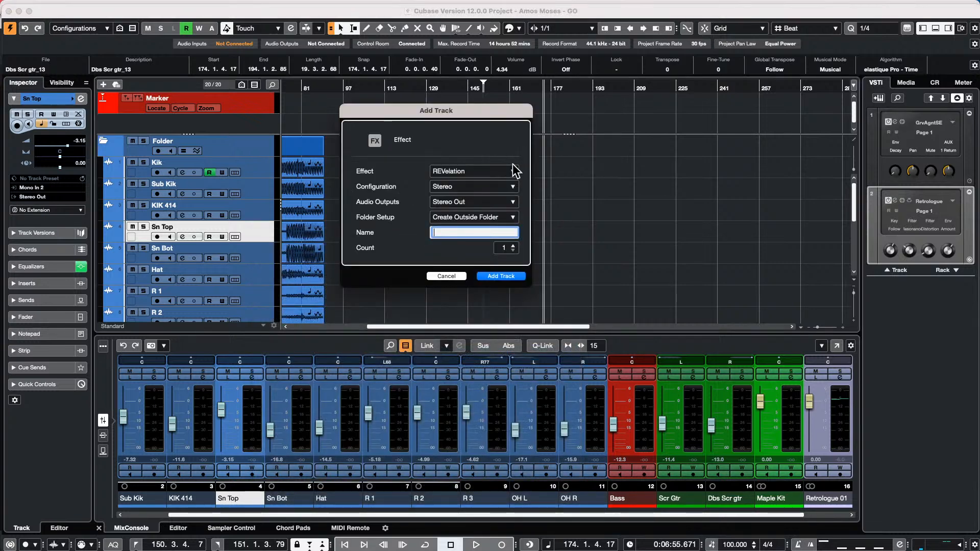
pyautogui.click(500, 276)
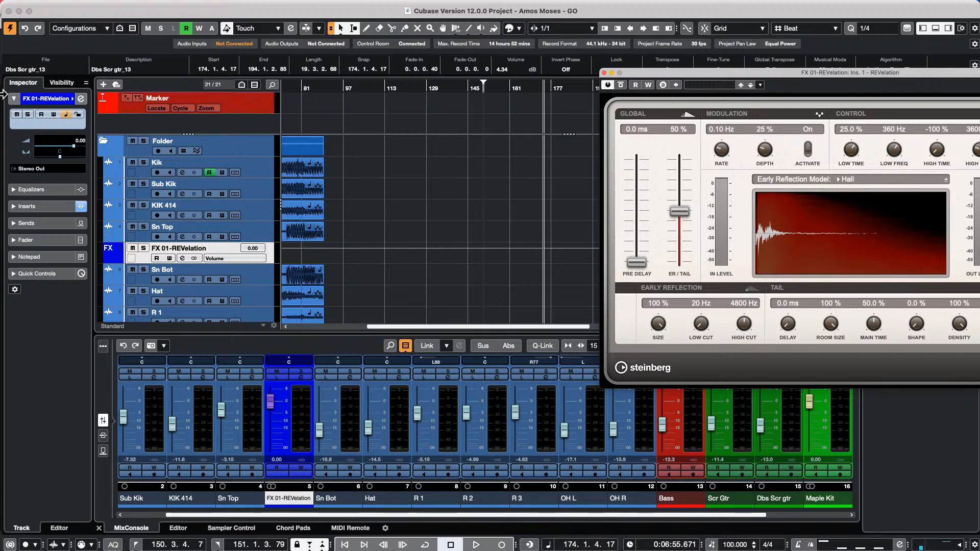
# - Open tempo detect jazz.cpr from Recent Projects and make it the active project
pyautogui.click(71, 7)
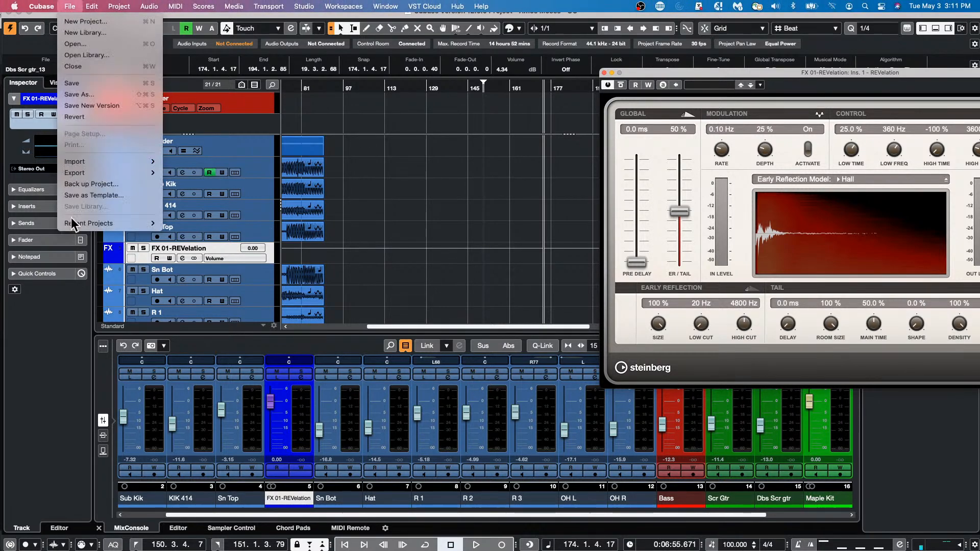
pyautogui.moveTo(115, 223)
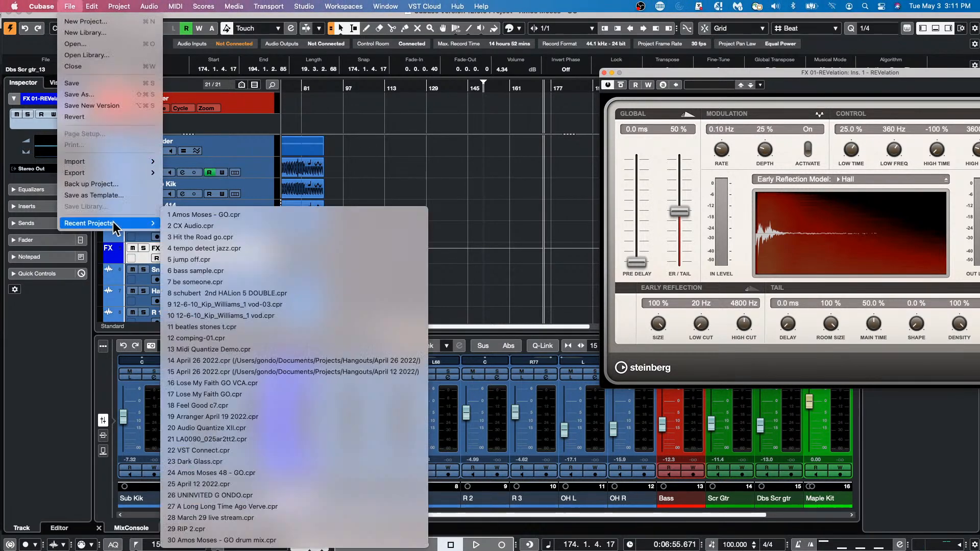
pyautogui.click(339, 247)
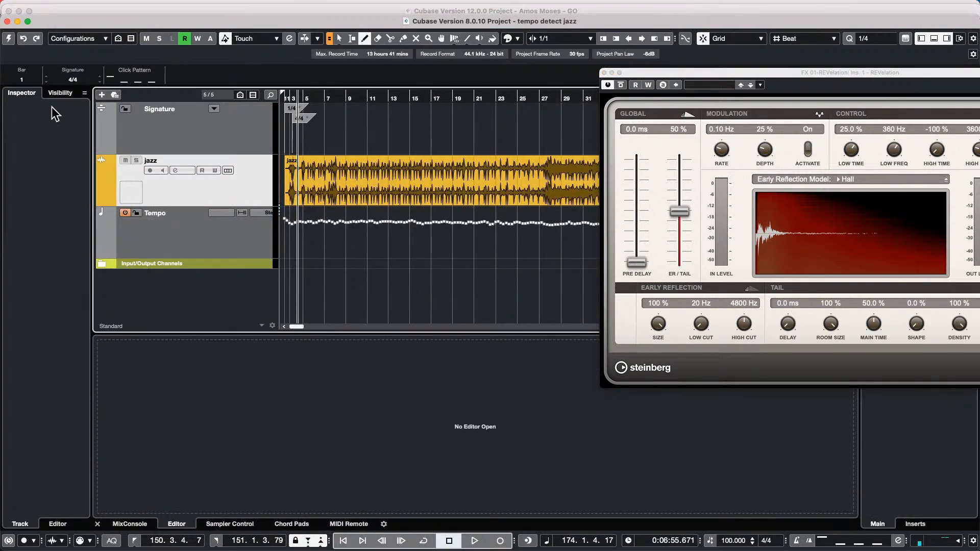
pyautogui.click(9, 38)
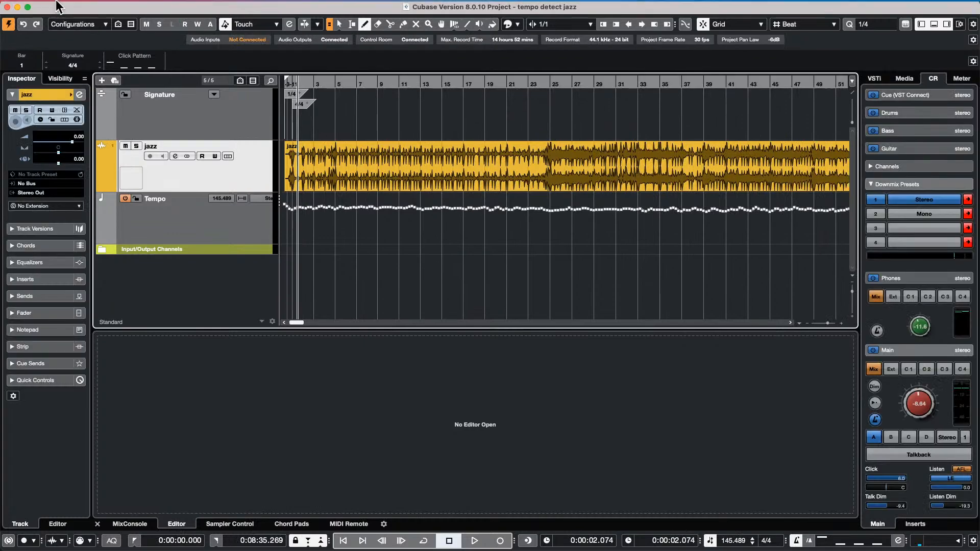
# - Revert the project to its saved version and accept the Missing Ports warning
pyautogui.click(70, 6)
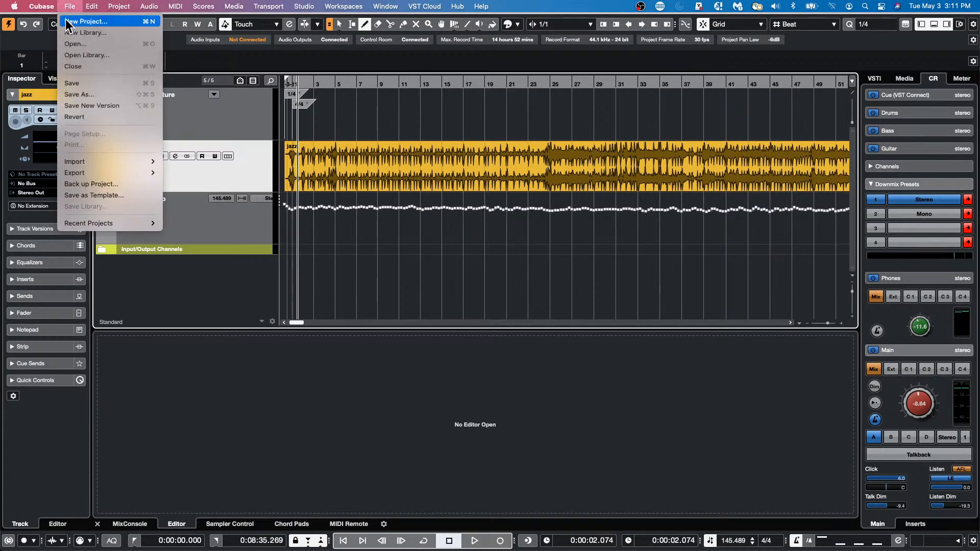
pyautogui.click(76, 116)
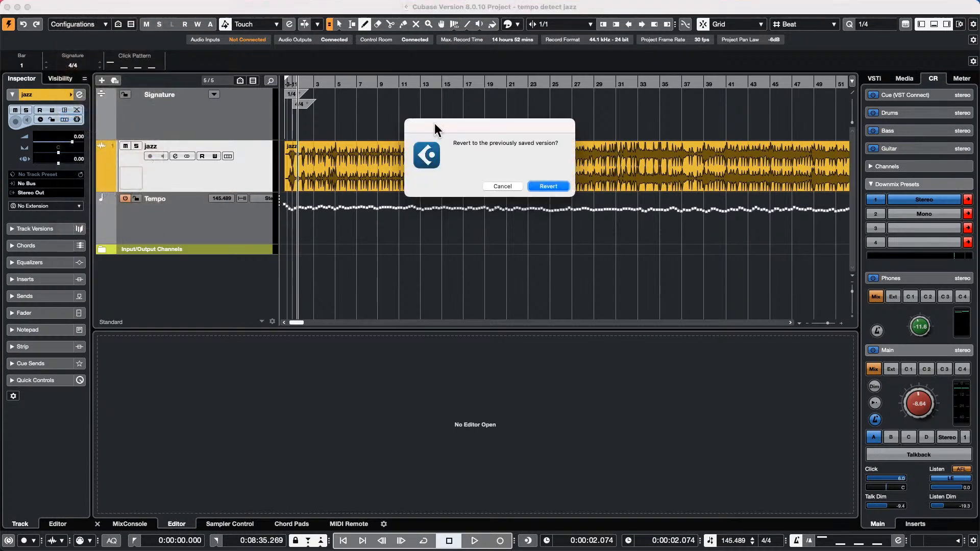
pyautogui.click(547, 186)
pyautogui.click(753, 305)
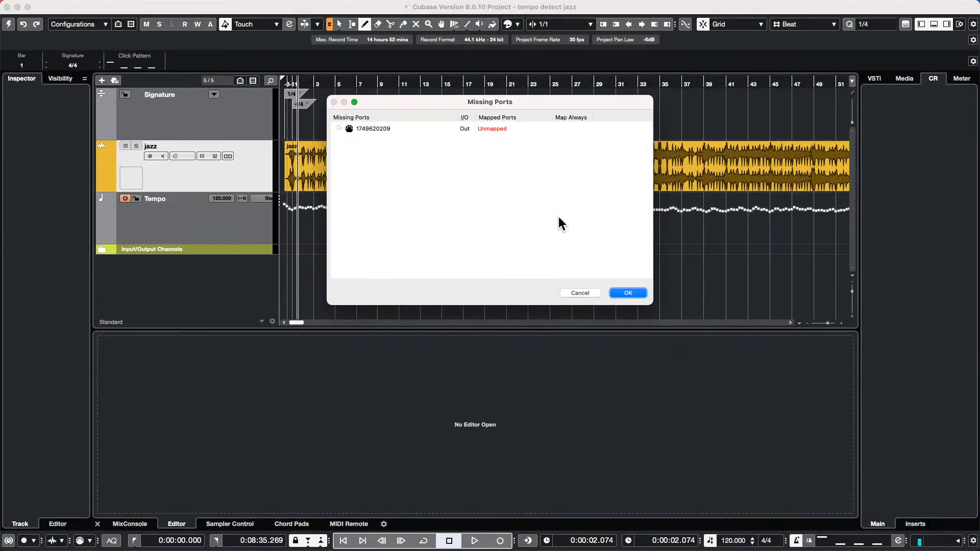
pyautogui.click(644, 293)
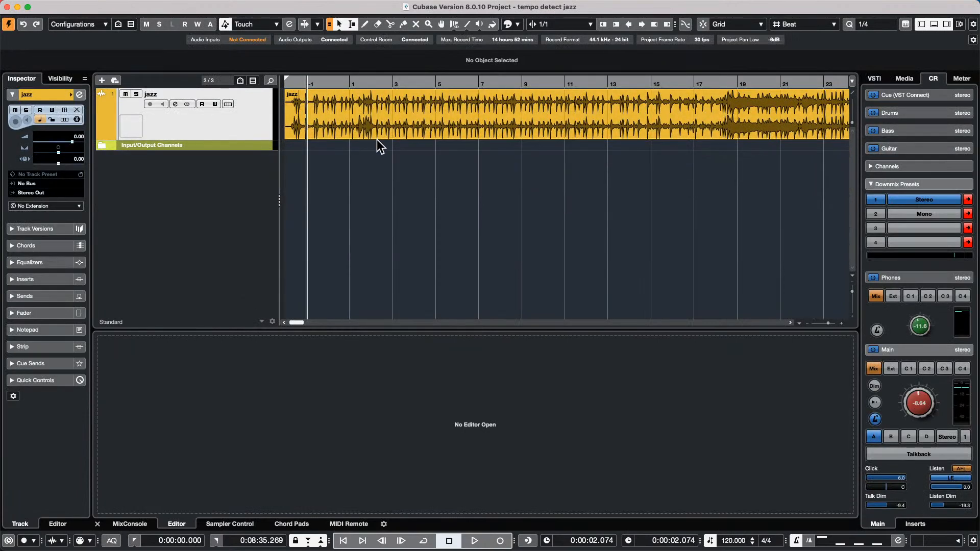
# - Analyze the jazz track in the Tempo Detection Panel, yielding a 101.149 BPM tempo track
pyautogui.click(114, 7)
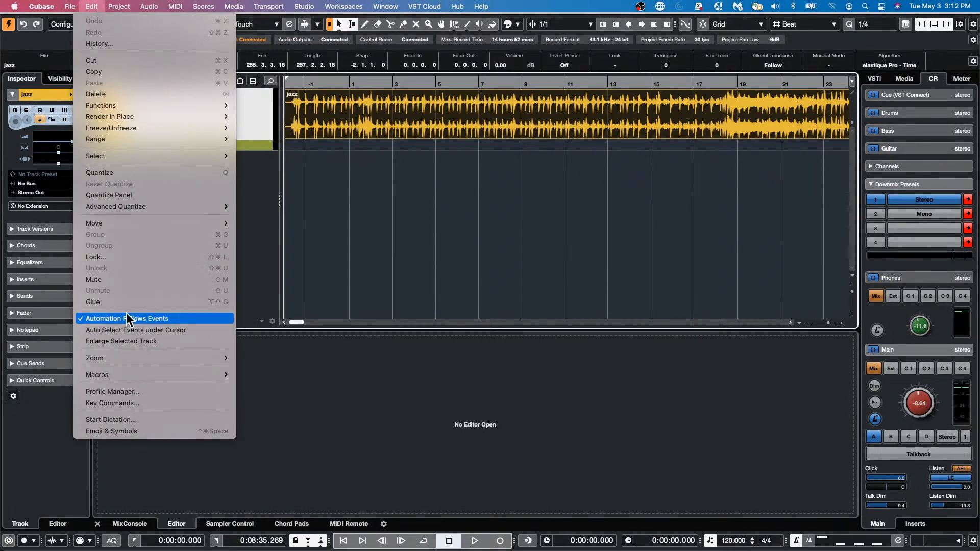
pyautogui.moveTo(112, 6)
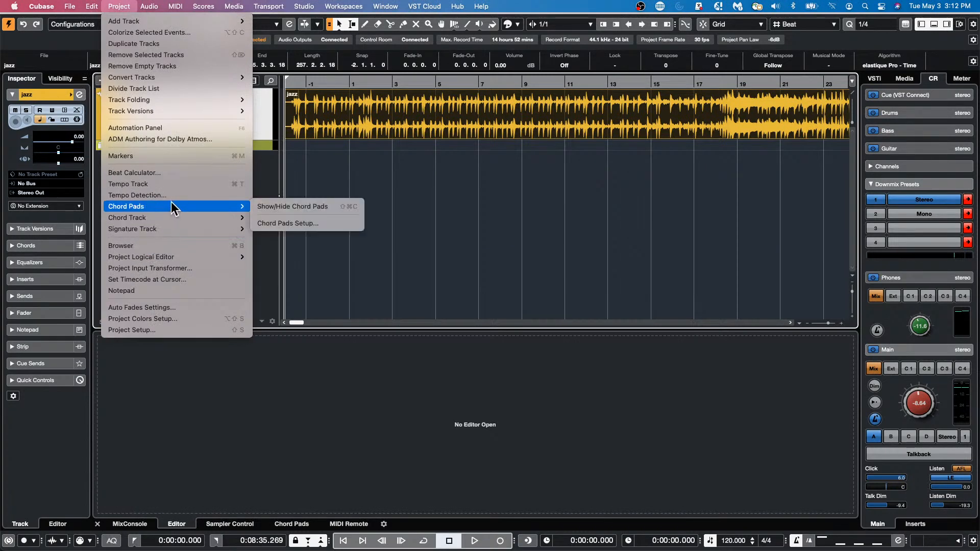
pyautogui.click(231, 195)
pyautogui.click(755, 225)
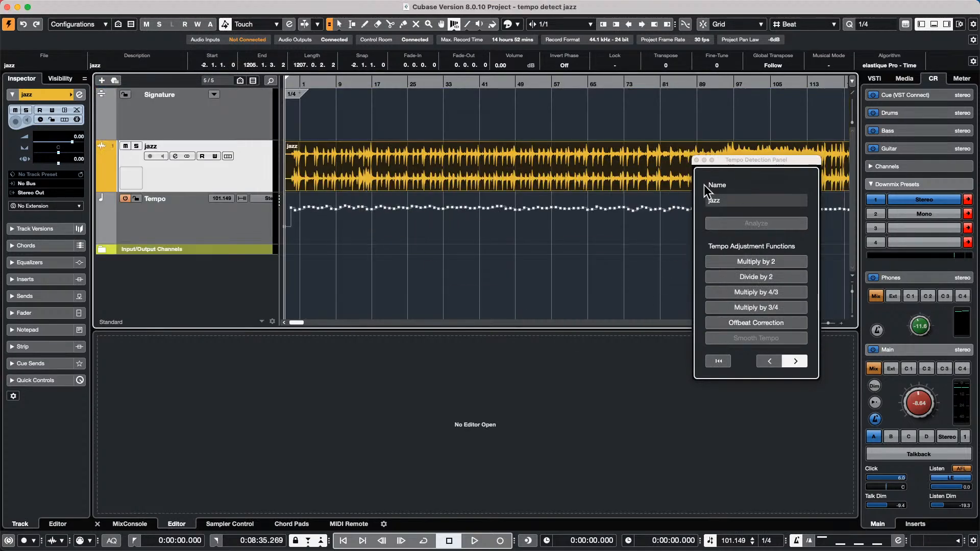
# - Apply Offbeat Correction to raise the detected tempo to about 152 BPM and play back to check
pyautogui.click(768, 324)
pyautogui.click(383, 202)
pyautogui.press('space')
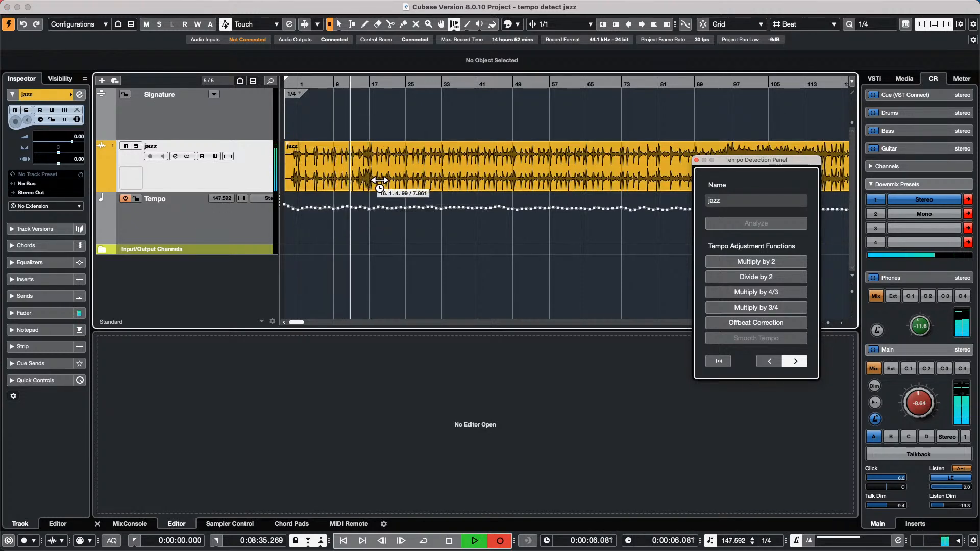
pyautogui.press('space')
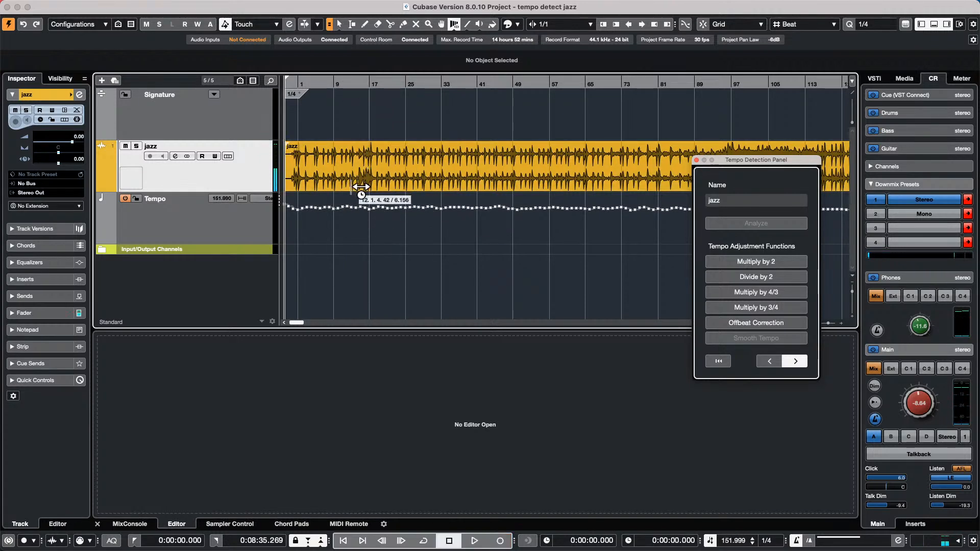
# - Set the Warp tool to Warp Grid and zoom in on the jazz recording
pyautogui.click(452, 25)
pyautogui.click(456, 37)
pyautogui.click(354, 81)
pyautogui.press('h')
pyautogui.press('h')
pyautogui.press('h')
pyautogui.press('h')
pyautogui.press('h')
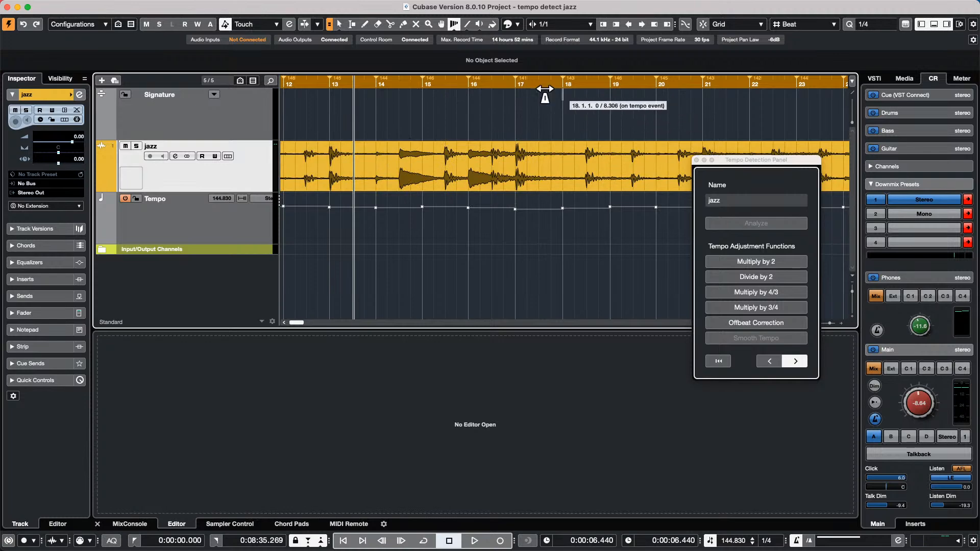
# - Drag the bar 19 and bar 21 tempo markers onto the beat, then move the Tempo Detection Panel aside
pyautogui.moveTo(483, 80); pyautogui.dragTo(484, 58)
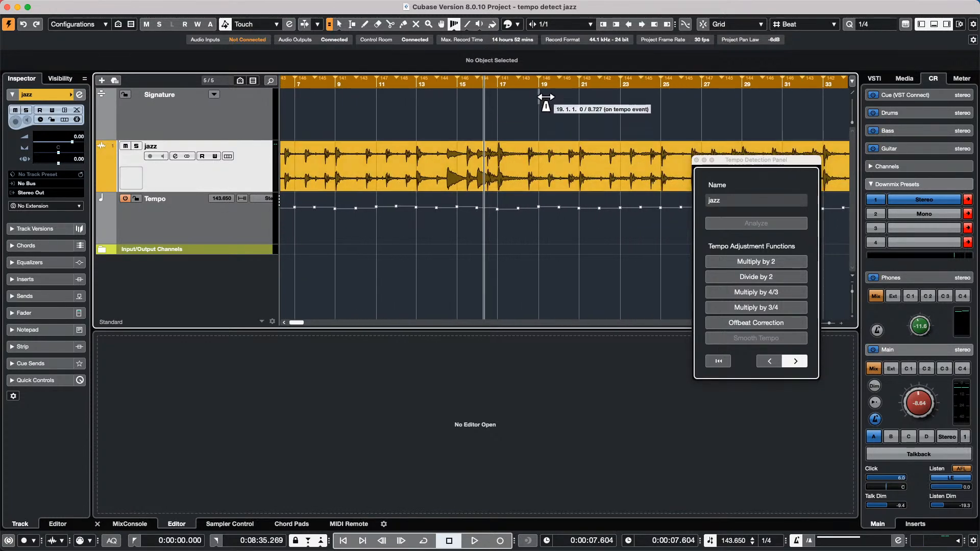
pyautogui.moveTo(546, 97)
pyautogui.mouseDown()
pyautogui.moveTo(529, 98)
pyautogui.moveTo(578, 101)
pyautogui.mouseUp()
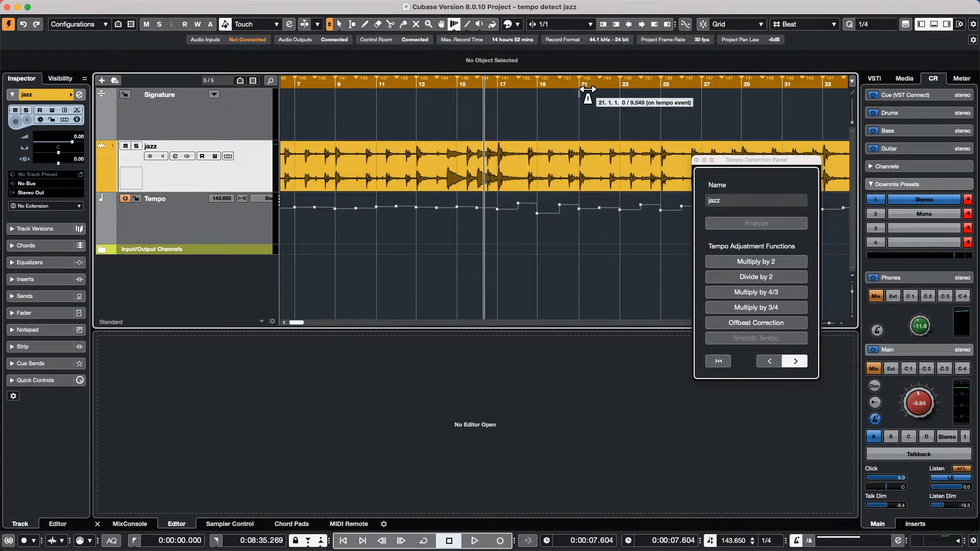
pyautogui.moveTo(582, 95); pyautogui.dragTo(571, 95)
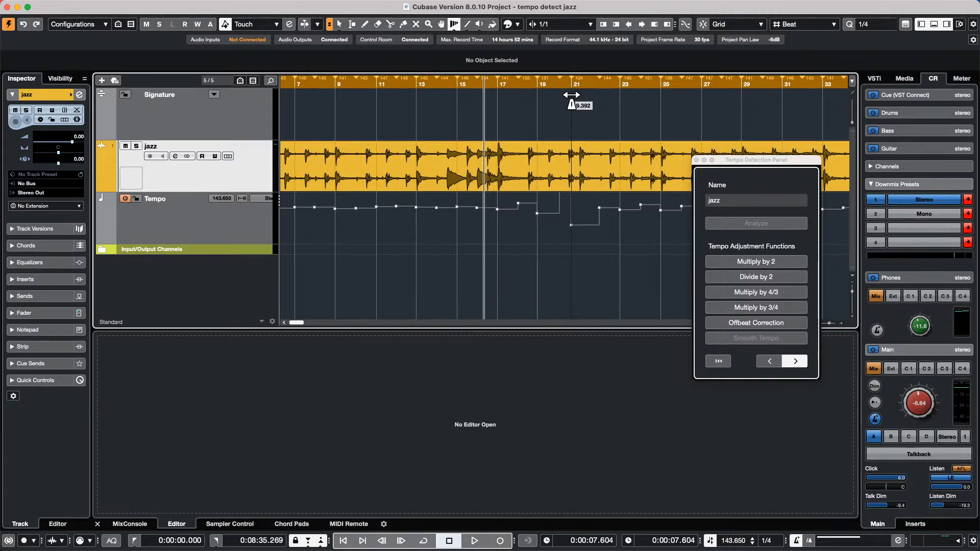
pyautogui.moveTo(571, 95); pyautogui.dragTo(573, 96)
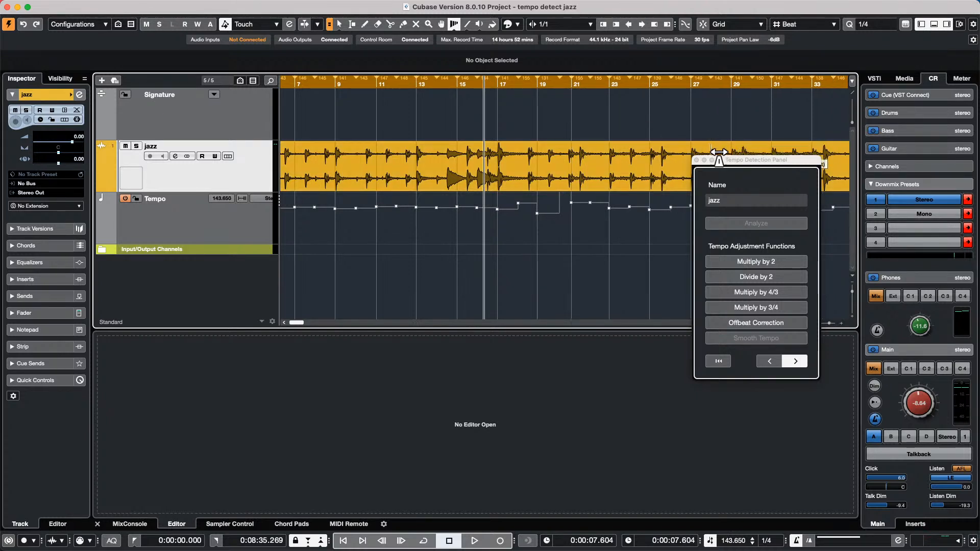
pyautogui.moveTo(776, 159); pyautogui.dragTo(745, 250)
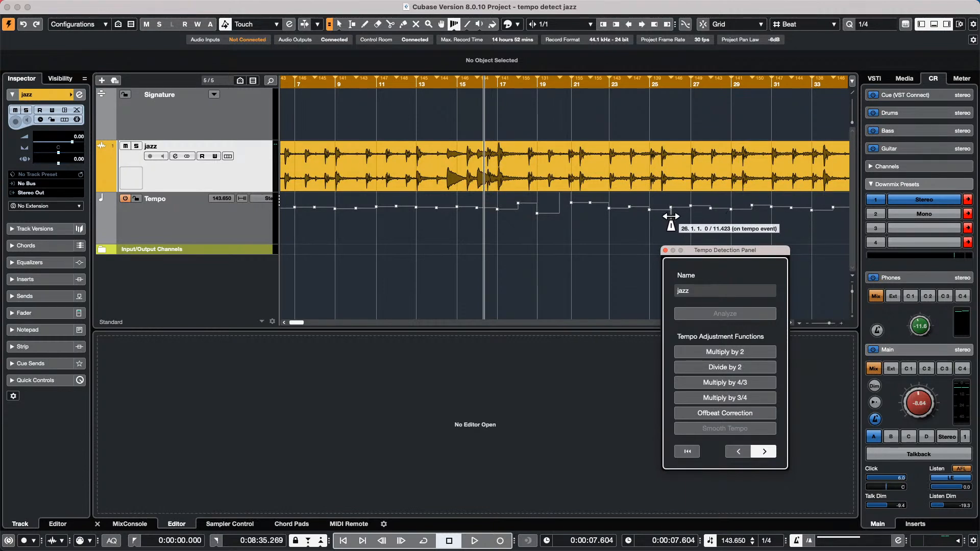
# - Close the Tempo Detection Panel and select the Time Warp tool in Warp Grid mode
pyautogui.click(665, 251)
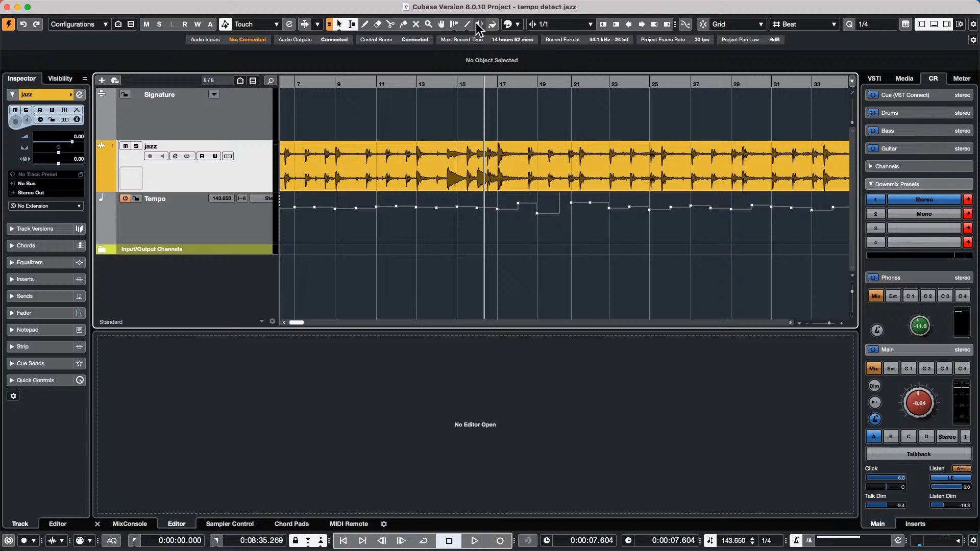
pyautogui.click(454, 24)
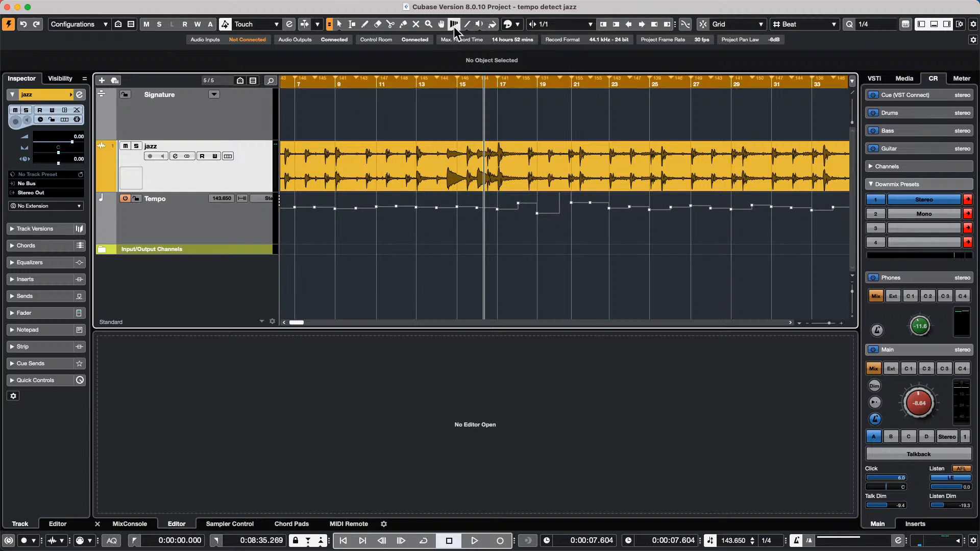
pyautogui.click(454, 26)
pyautogui.click(460, 39)
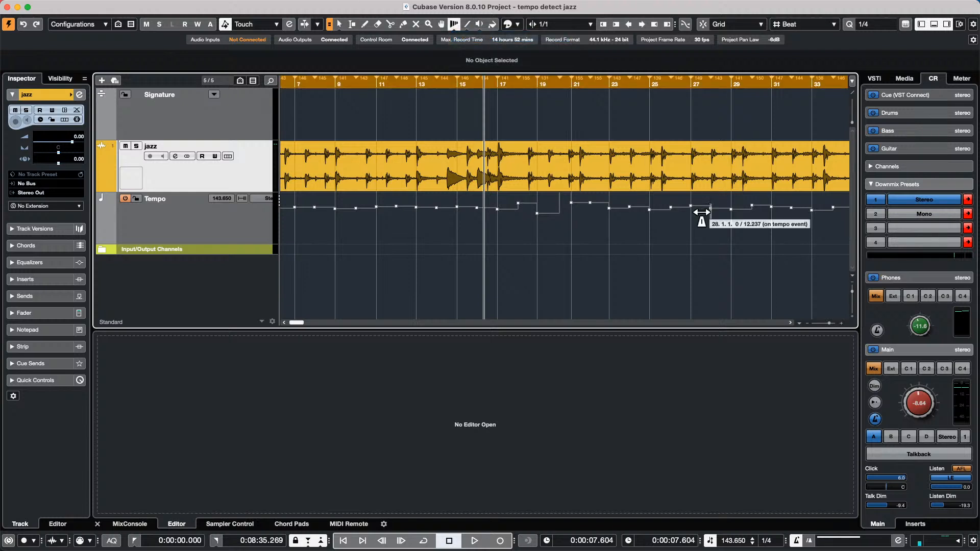
# - Add warp markers on the ruler, cancel one, and warp the tempo near bar 27 onto the beat
pyautogui.click(616, 98)
pyautogui.moveTo(615, 97); pyautogui.dragTo(644, 103)
pyautogui.press('Escape')
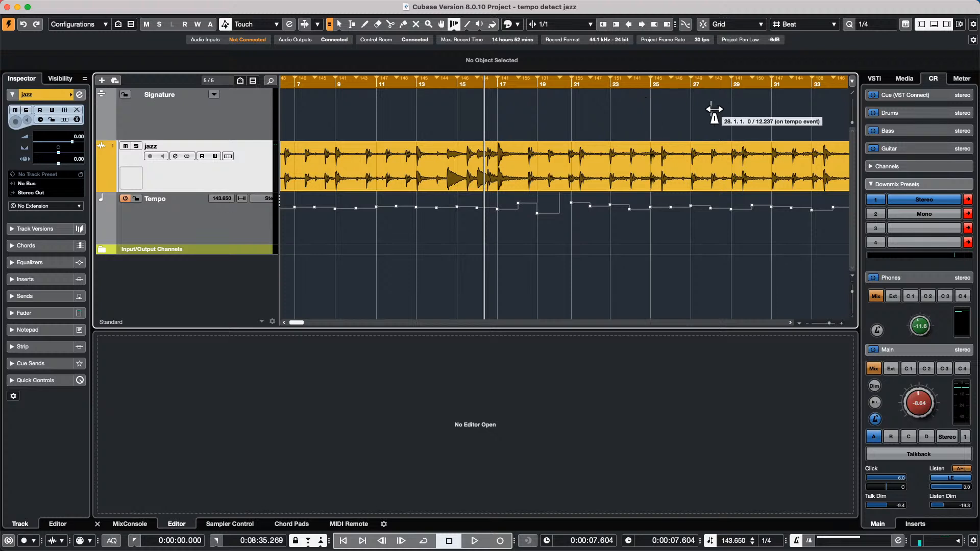
pyautogui.moveTo(700, 110)
pyautogui.mouseDown()
pyautogui.moveTo(752, 113)
pyautogui.moveTo(737, 110)
pyautogui.moveTo(735, 121)
pyautogui.mouseUp()
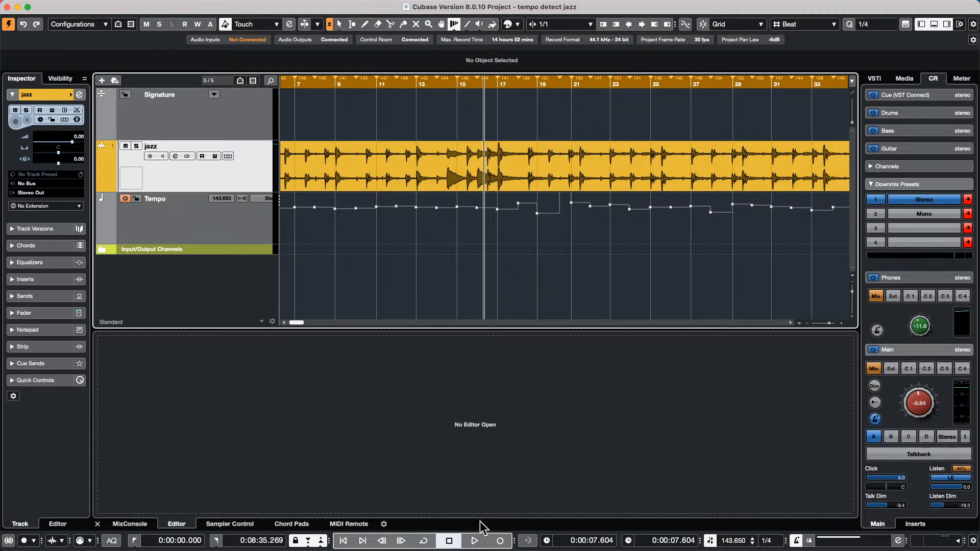
# - Open the Nektar P4 MIDI Remote mapping editor in Learn Mode, placing the new-control spot in empty grid space
pyautogui.click(339, 526)
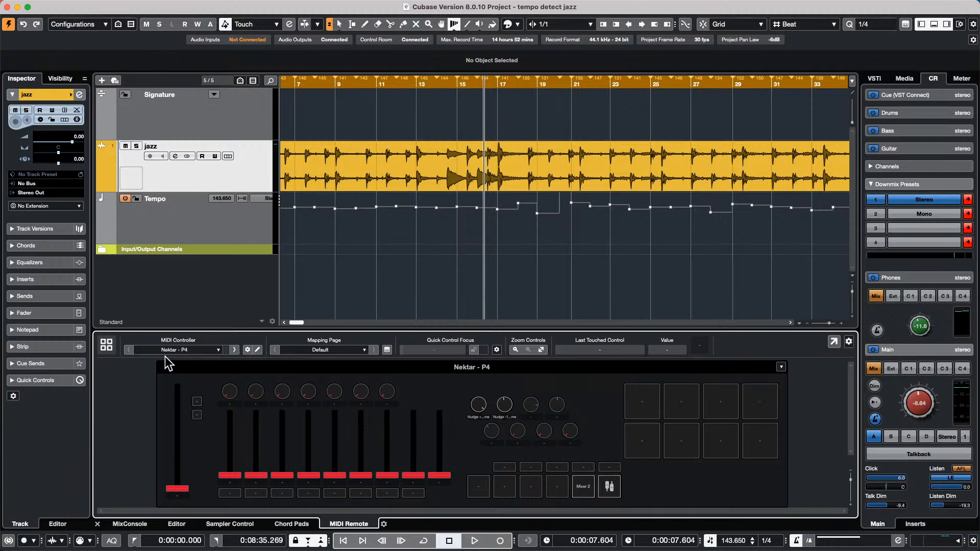
pyautogui.click(257, 350)
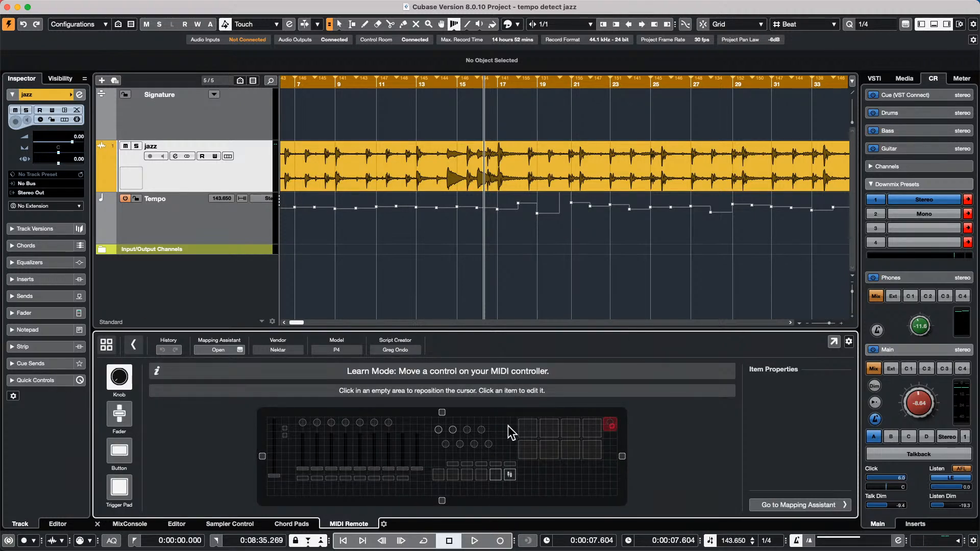
pyautogui.click(527, 430)
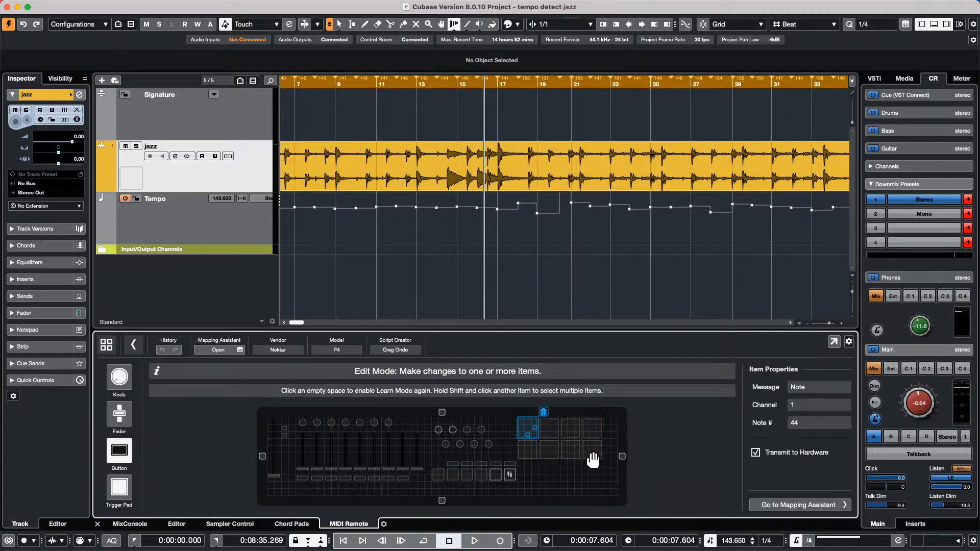
pyautogui.click(608, 412)
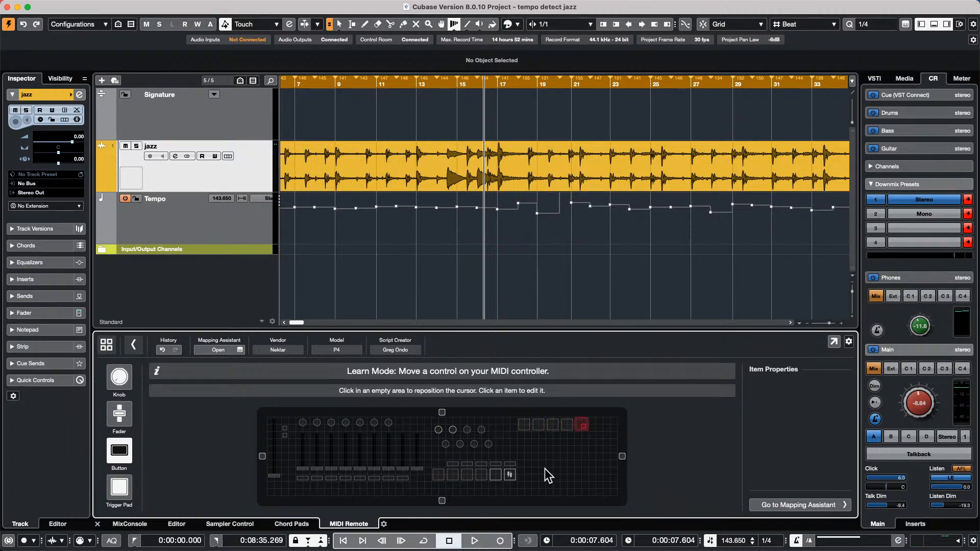
pyautogui.click(526, 439)
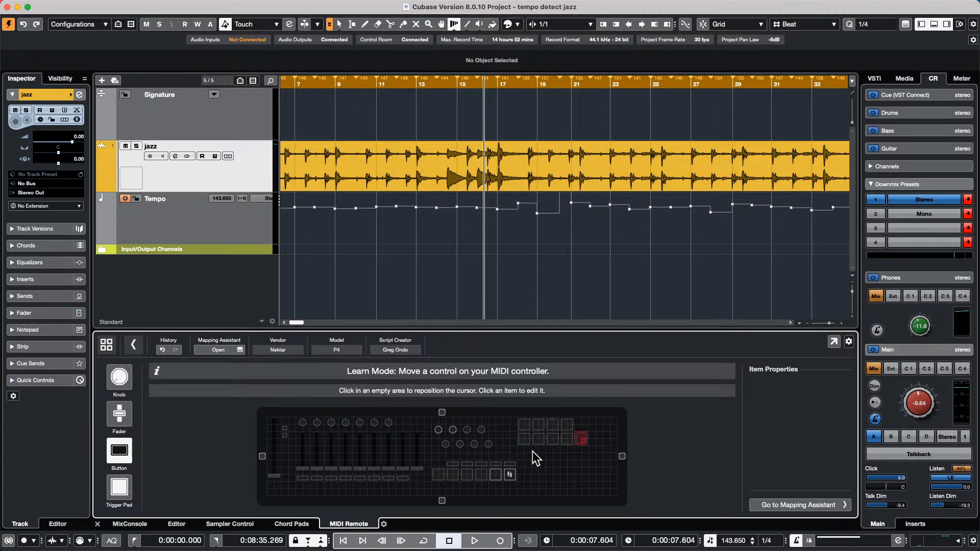
pyautogui.click(537, 452)
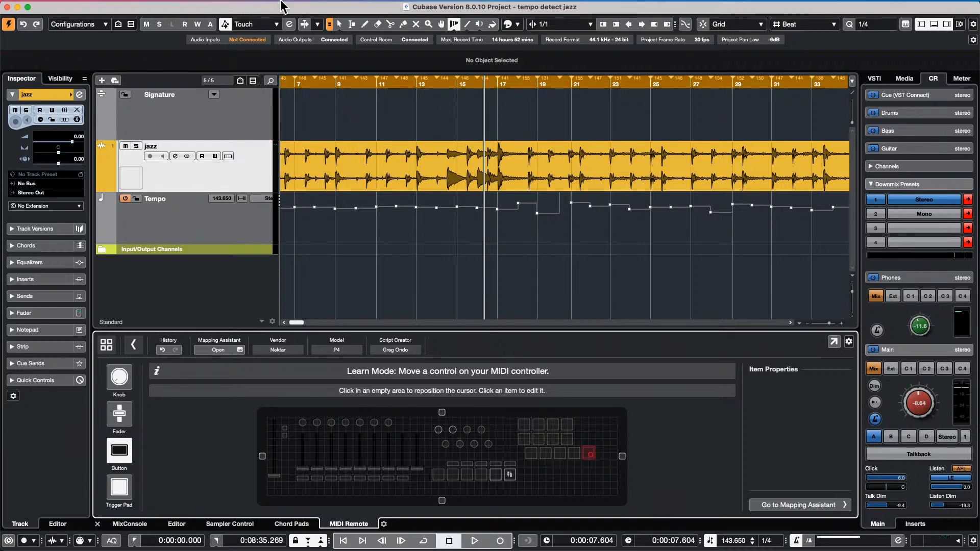
# - Open the Studio menu in the menu bar
pyautogui.click(305, 7)
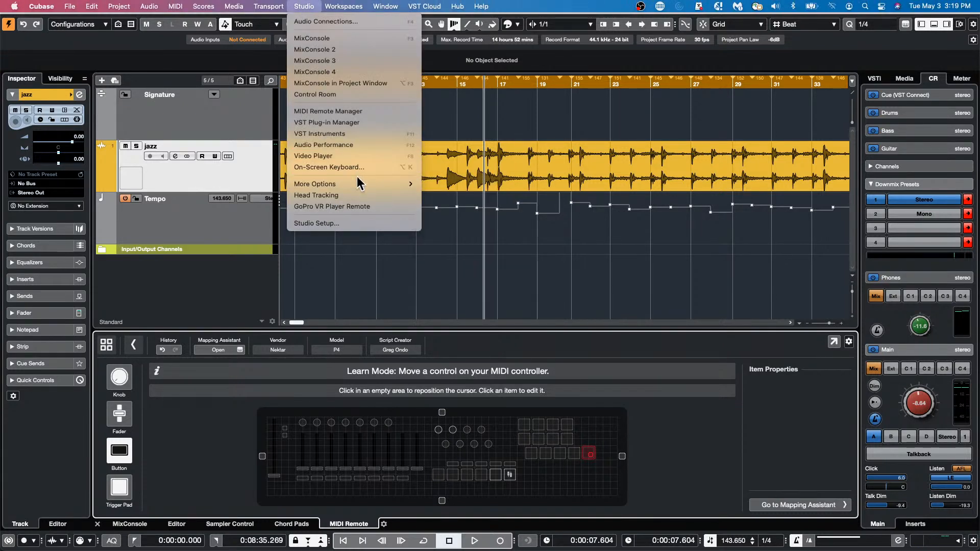
# - Open the MIDI Device Manager and add the 01 W (KORG) device
pyautogui.moveTo(367, 184)
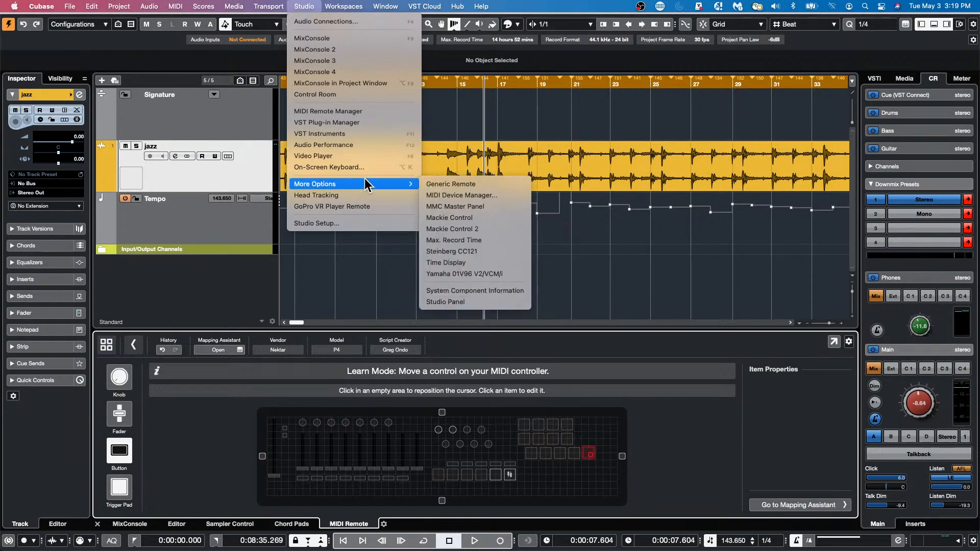
pyautogui.click(494, 194)
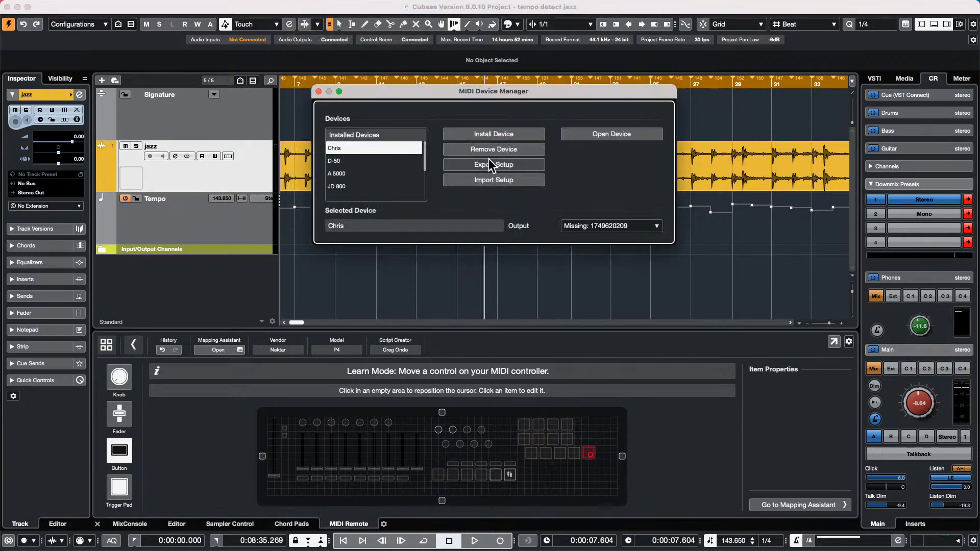
pyautogui.click(477, 135)
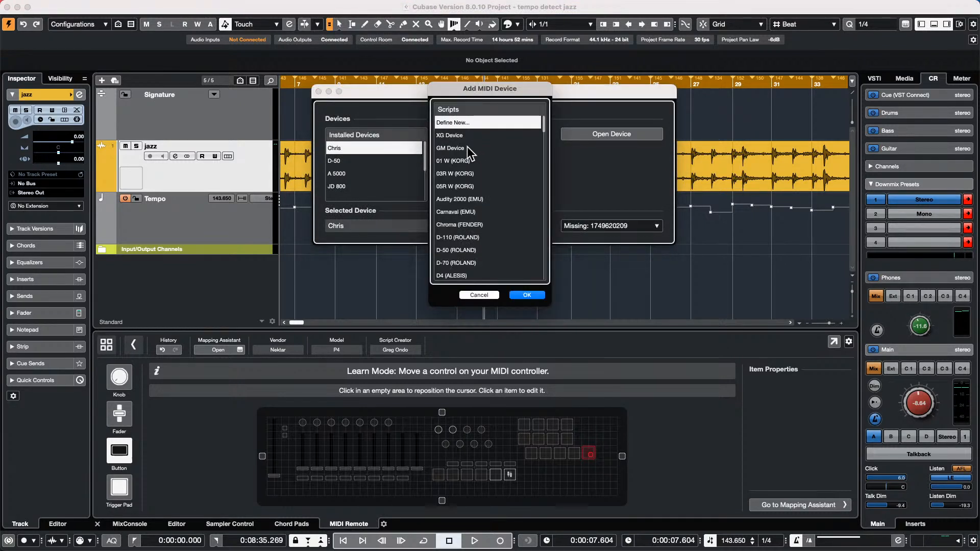
pyautogui.click(464, 161)
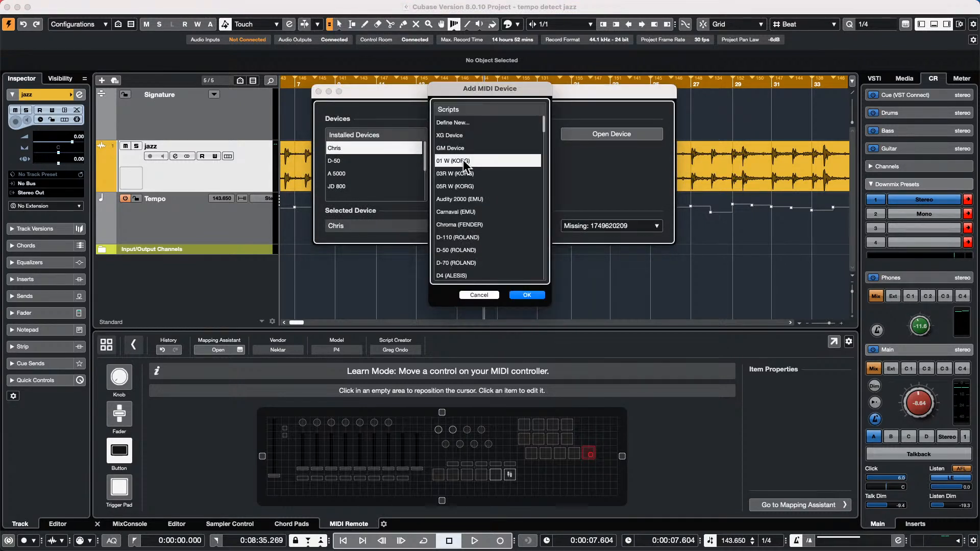
pyautogui.click(540, 296)
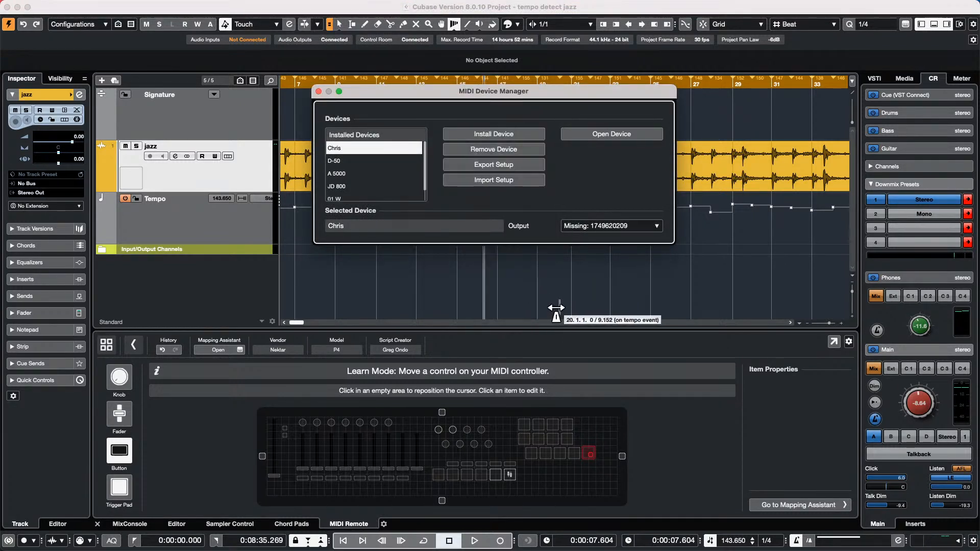
# - Open the first installed device's window and inspect its Patch Banks view and bank creation options
pyautogui.click(626, 136)
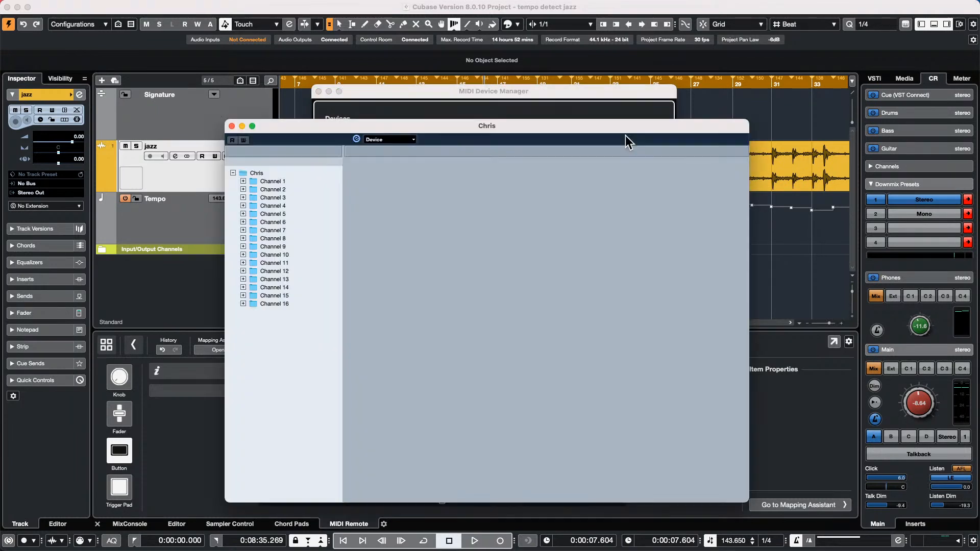
pyautogui.click(383, 139)
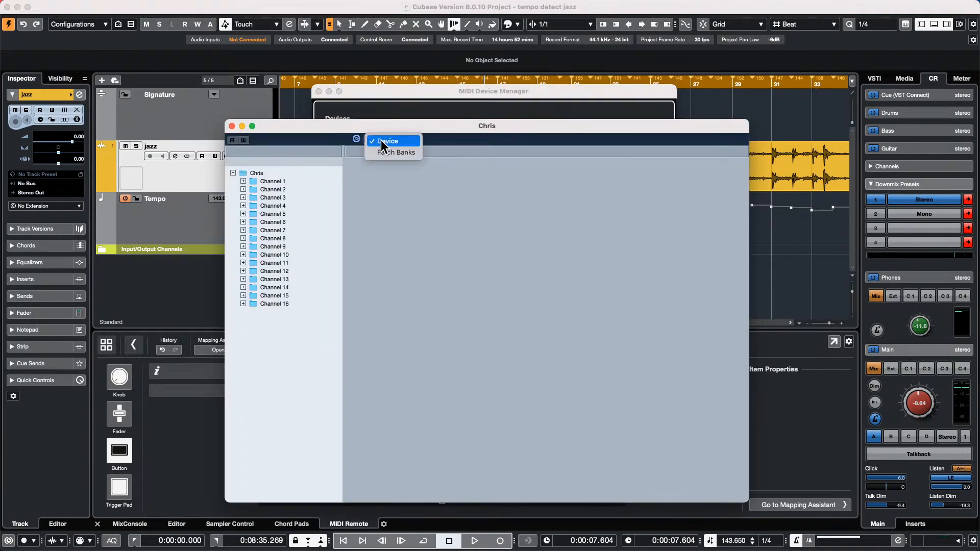
pyautogui.click(385, 150)
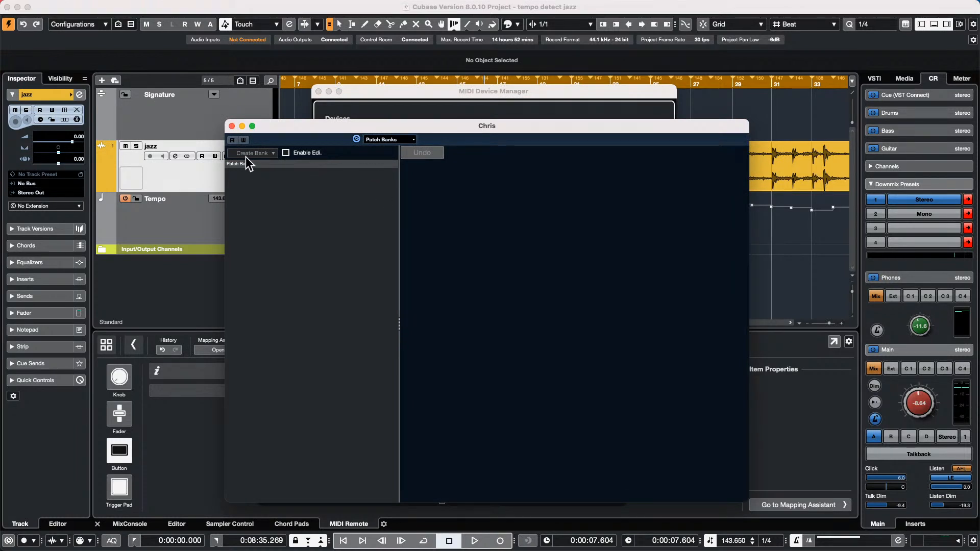
pyautogui.click(287, 152)
pyautogui.click(384, 140)
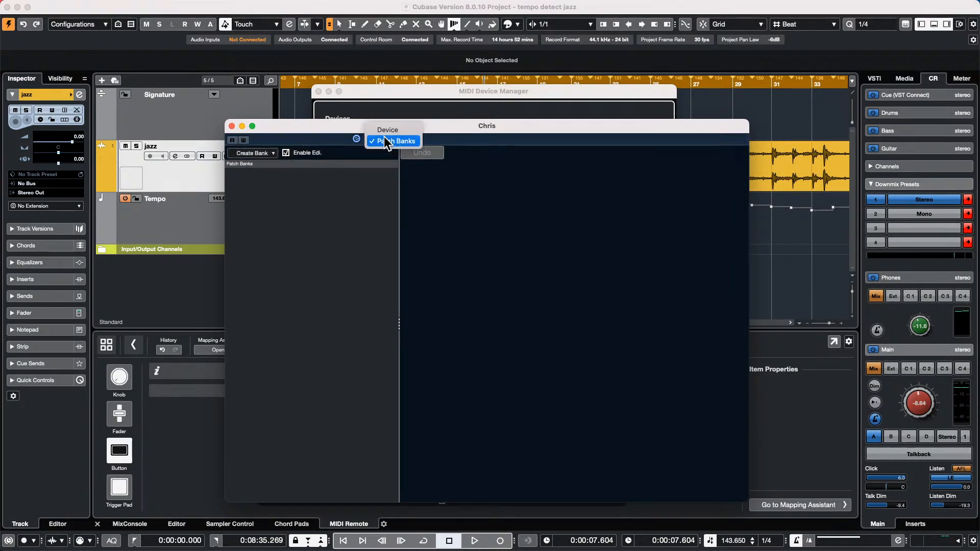
pyautogui.click(415, 142)
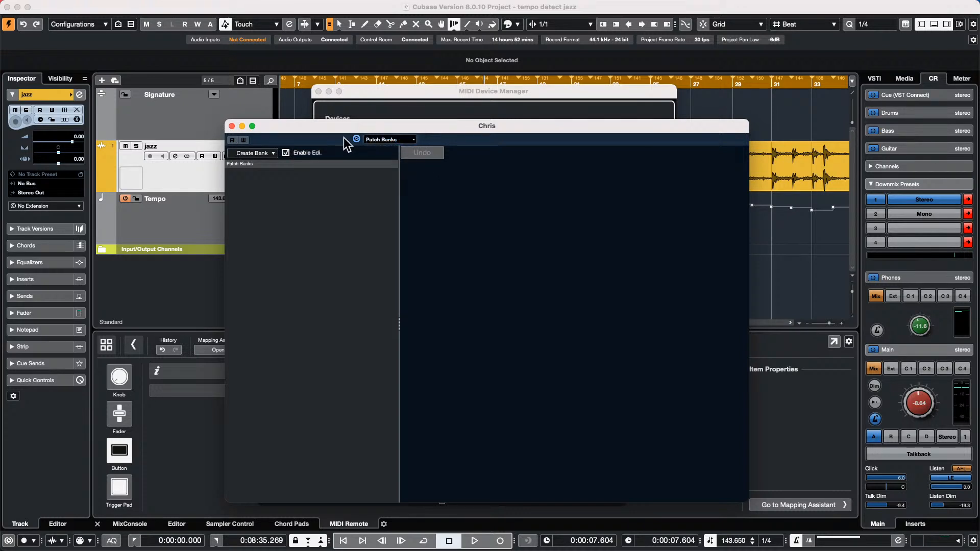
pyautogui.click(263, 152)
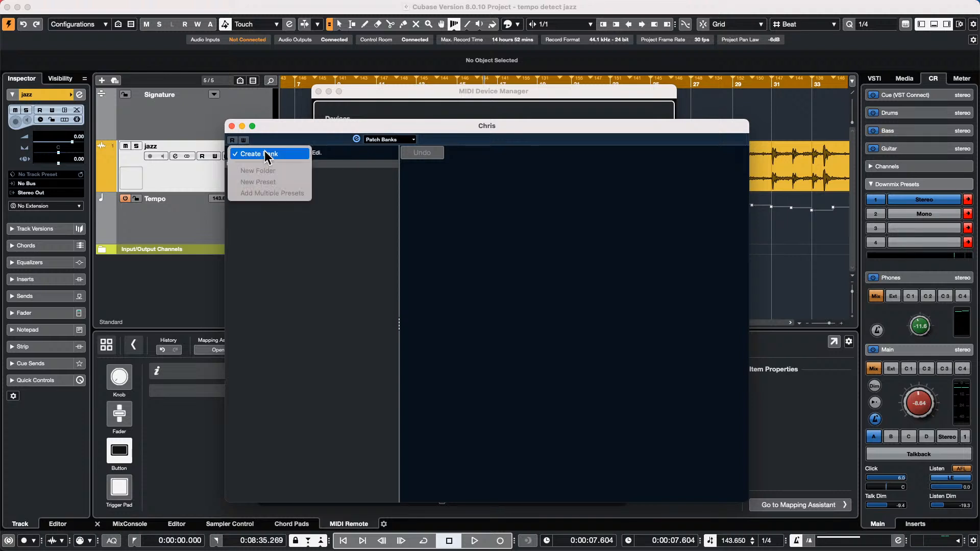
# - Switch the device window back to its channel list, expand Channel 1, then close it
pyautogui.click(389, 192)
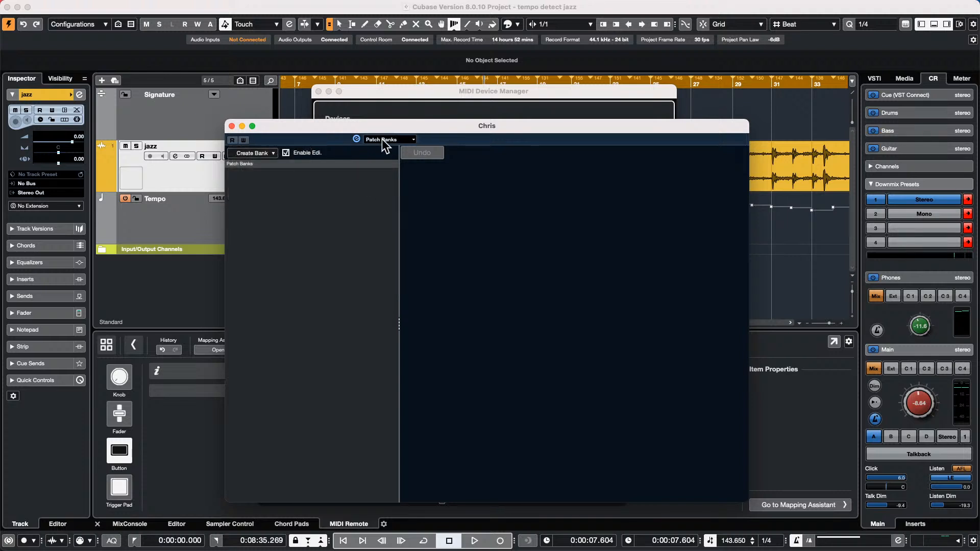
pyautogui.click(389, 139)
pyautogui.click(382, 131)
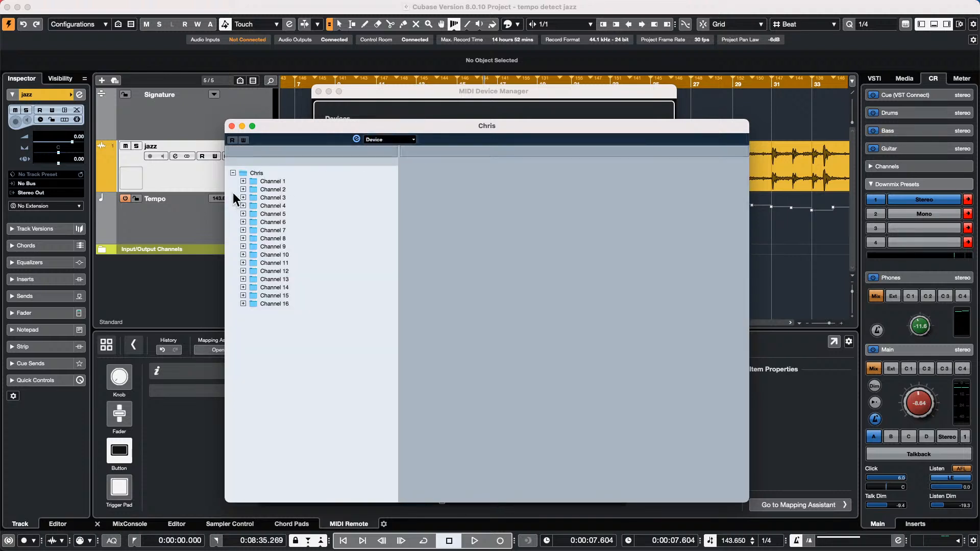
pyautogui.click(243, 181)
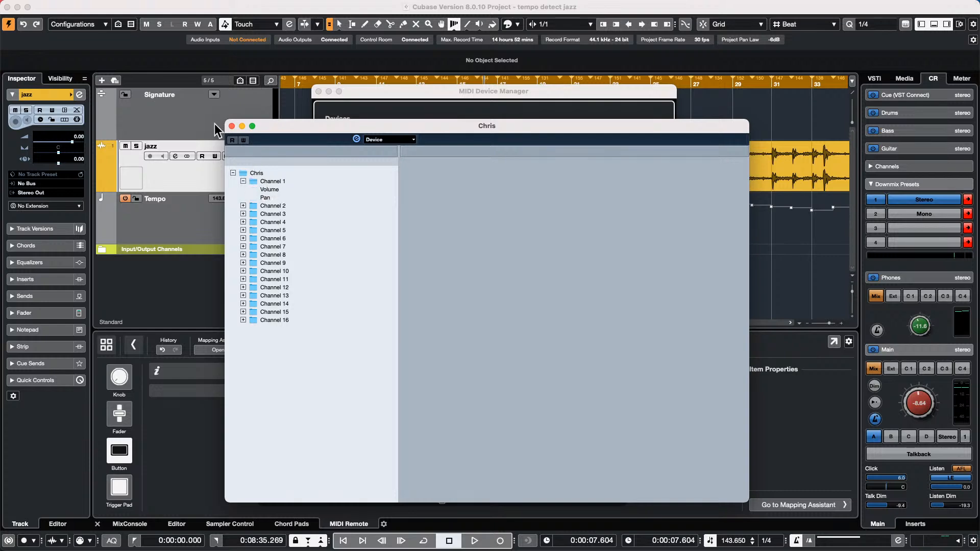
pyautogui.click(232, 126)
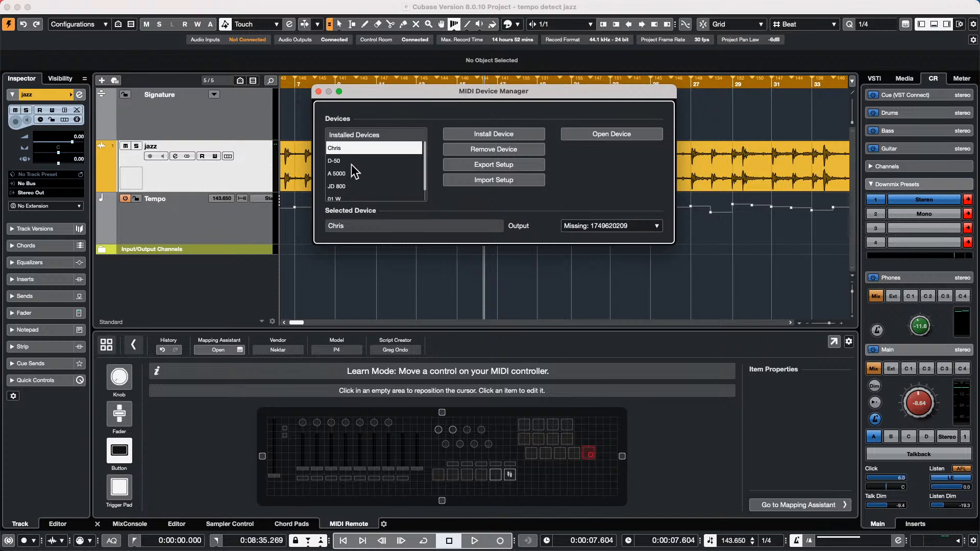
# - Select the 01 W device and set its output to Stream Deck Stream Deck In
pyautogui.scroll(-1, 352, 169)
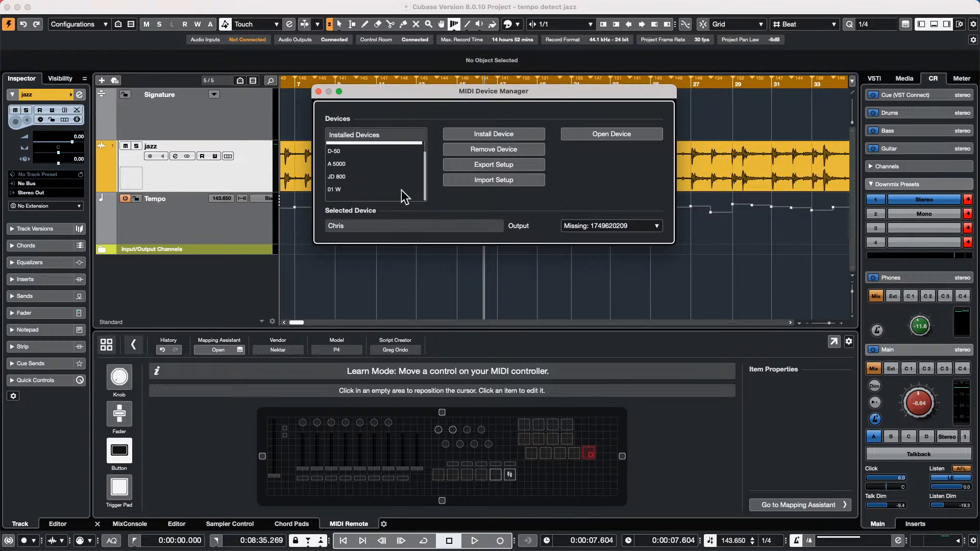
pyautogui.click(349, 189)
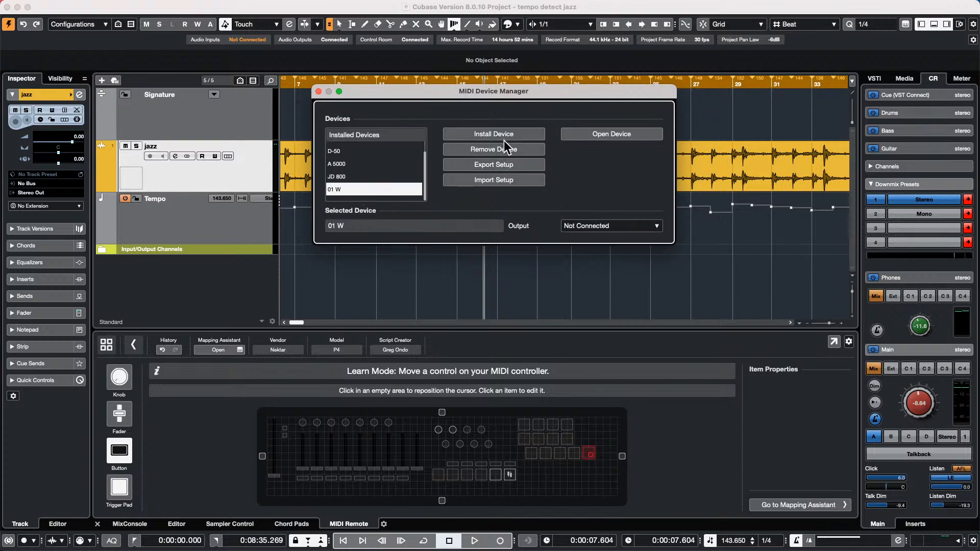
pyautogui.click(594, 136)
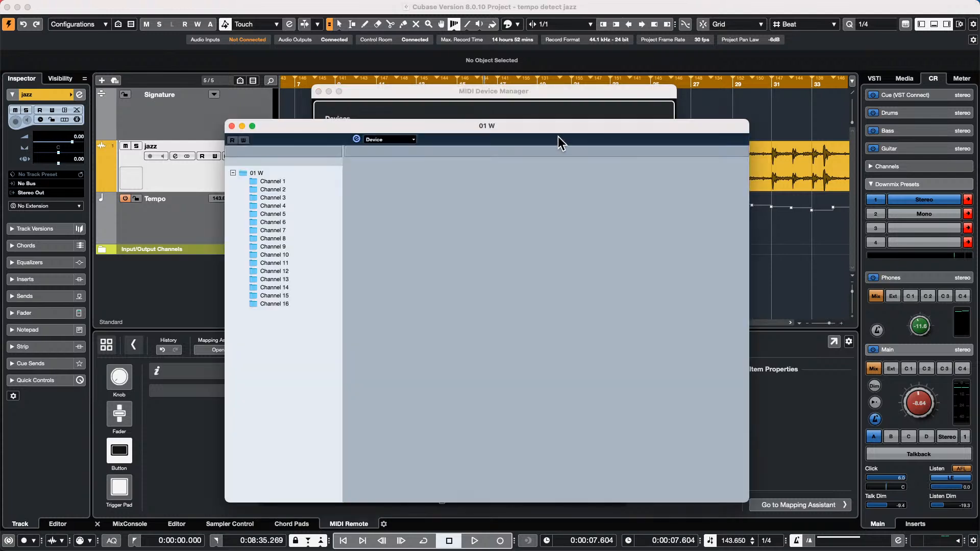
pyautogui.click(233, 126)
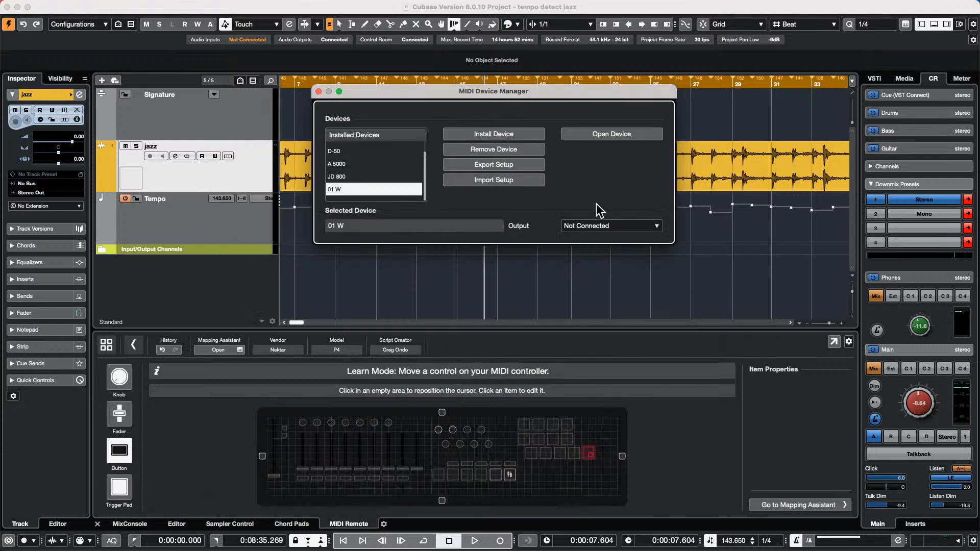
pyautogui.click(608, 228)
pyautogui.click(620, 242)
# - Browse the 01 W Programs 1–2 and Combinations 1 patch banks, then close the window
pyautogui.click(608, 134)
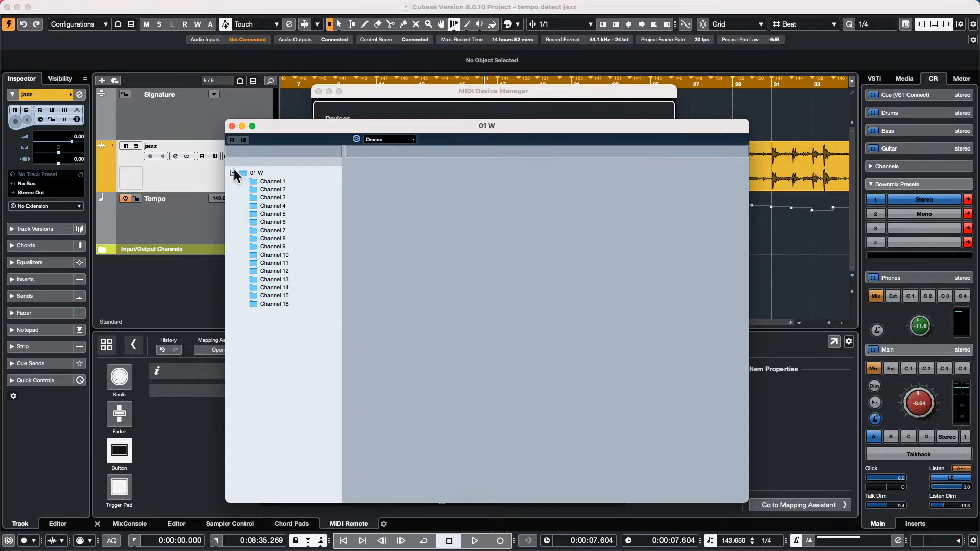
pyautogui.click(383, 139)
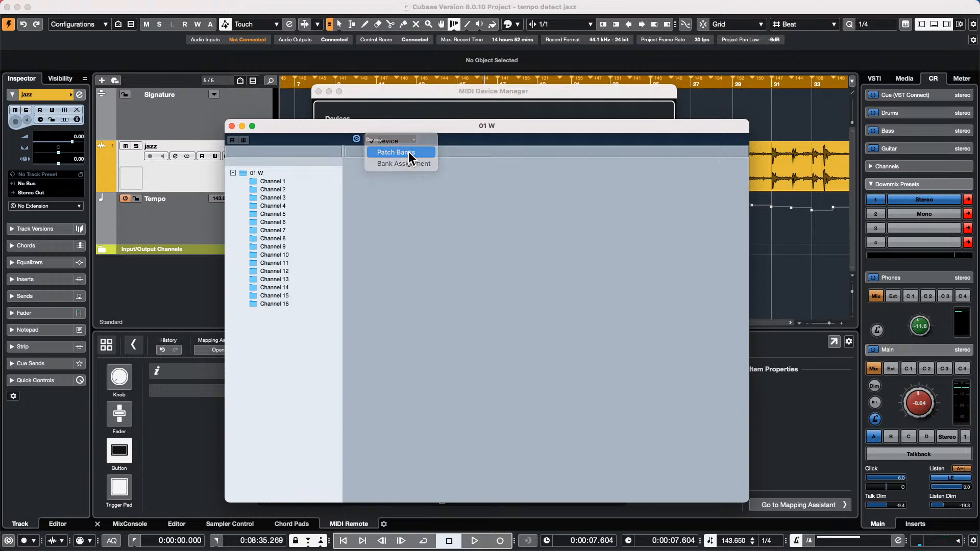
pyautogui.click(408, 152)
pyautogui.click(232, 186)
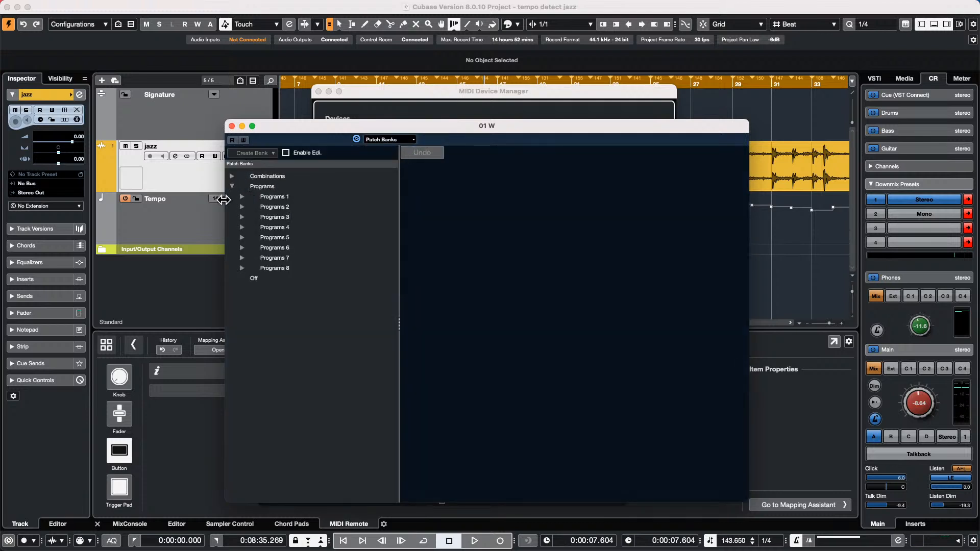
pyautogui.click(242, 207)
pyautogui.scroll(-3, 273, 255)
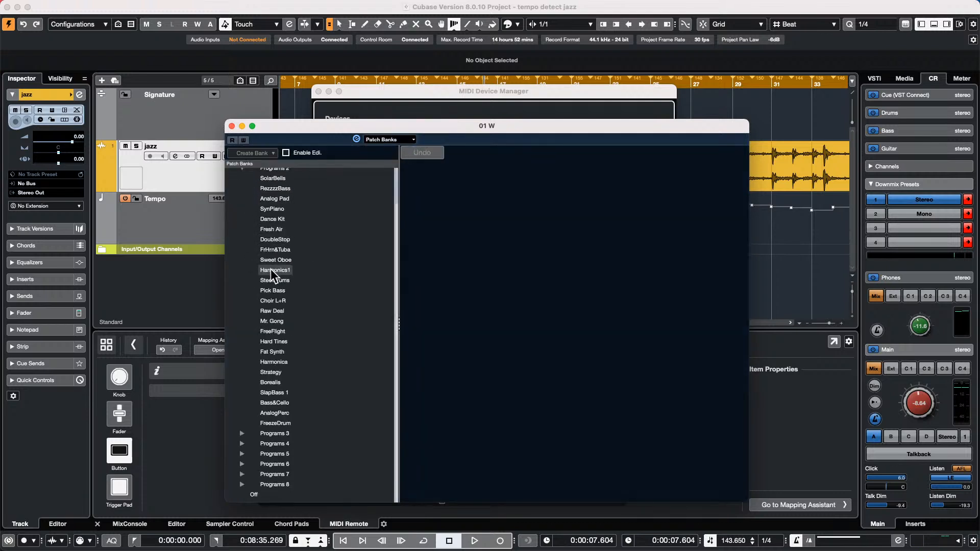
pyautogui.scroll(3, 274, 268)
pyautogui.click(242, 197)
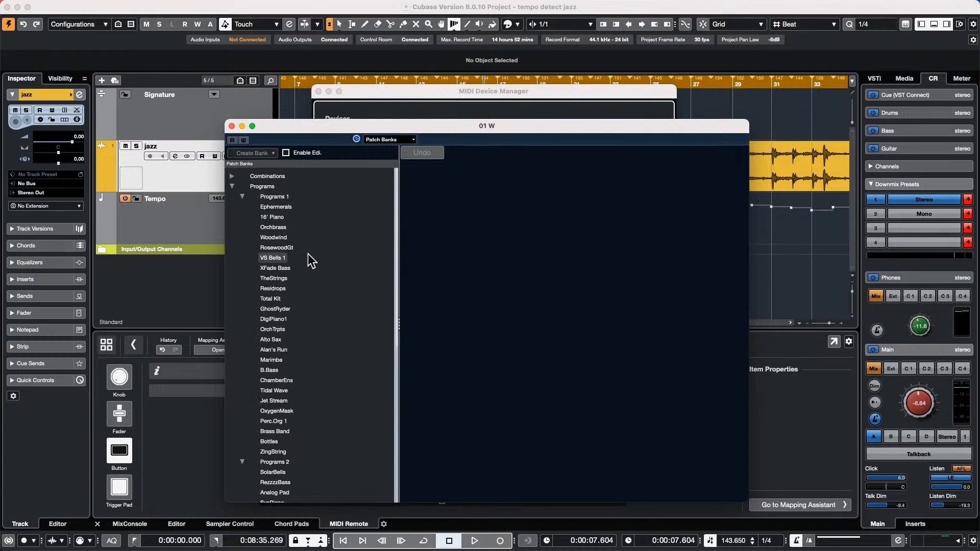
pyautogui.click(231, 176)
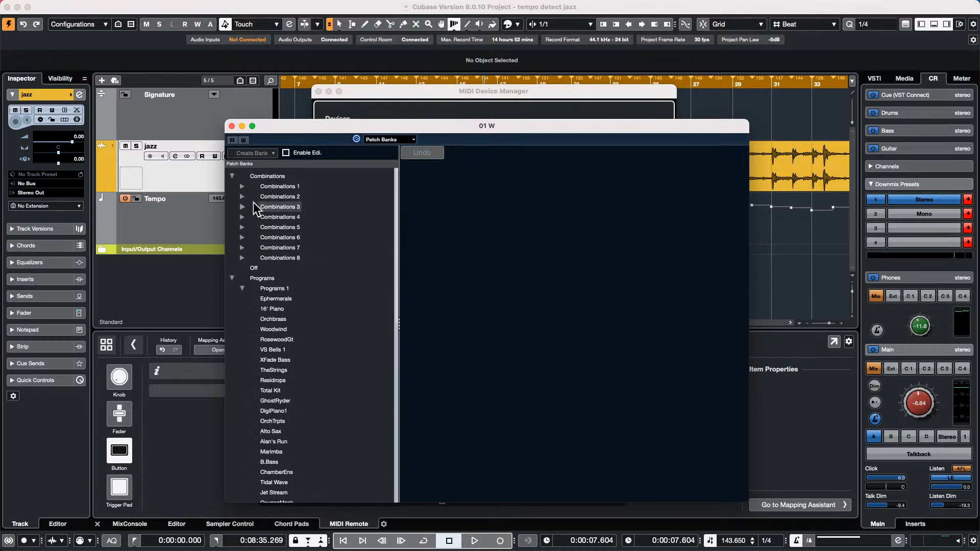
pyautogui.click(242, 186)
pyautogui.scroll(-5, 279, 265)
pyautogui.scroll(5, 279, 265)
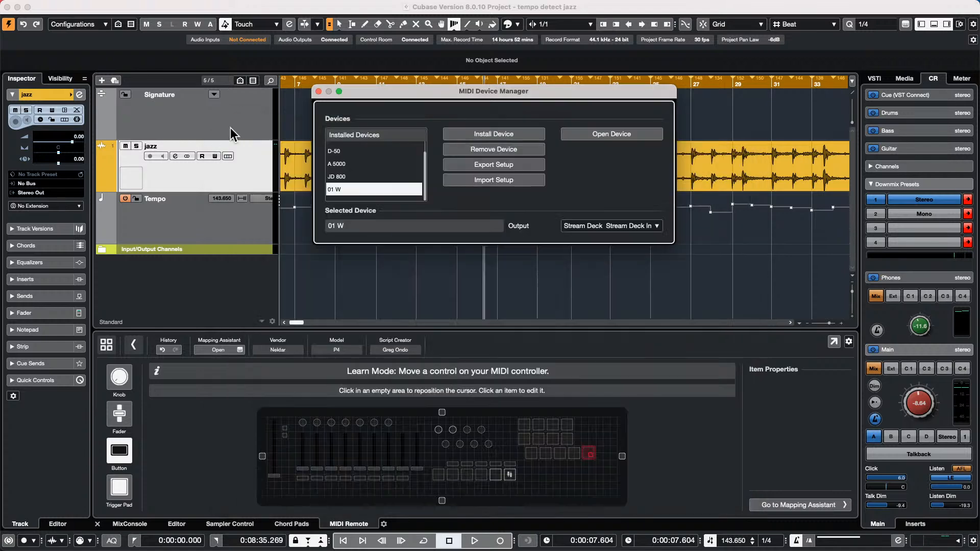
pyautogui.click(231, 126)
pyautogui.scroll(1, 419, 167)
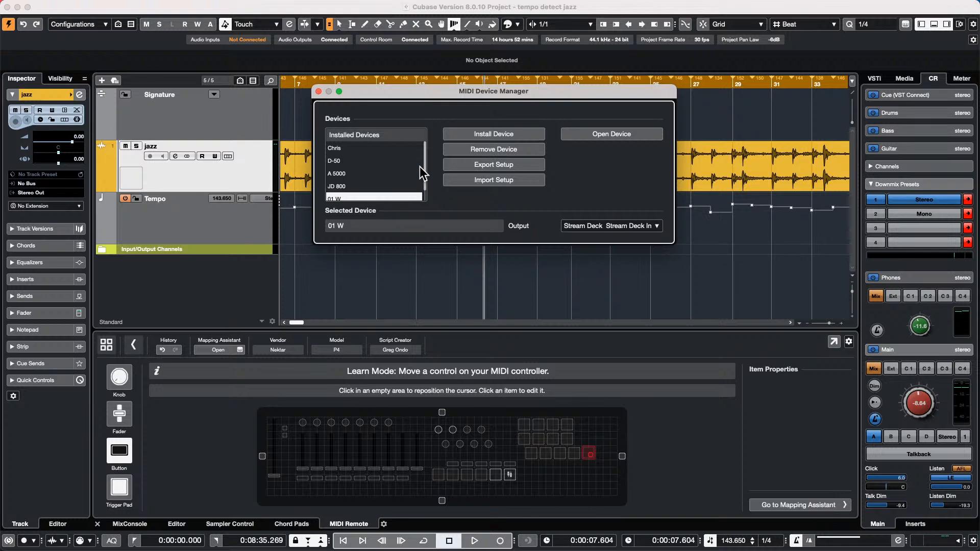
# - Close the MIDI Device Manager and create the empty project Untitled5 in the offered folder
pyautogui.click(318, 92)
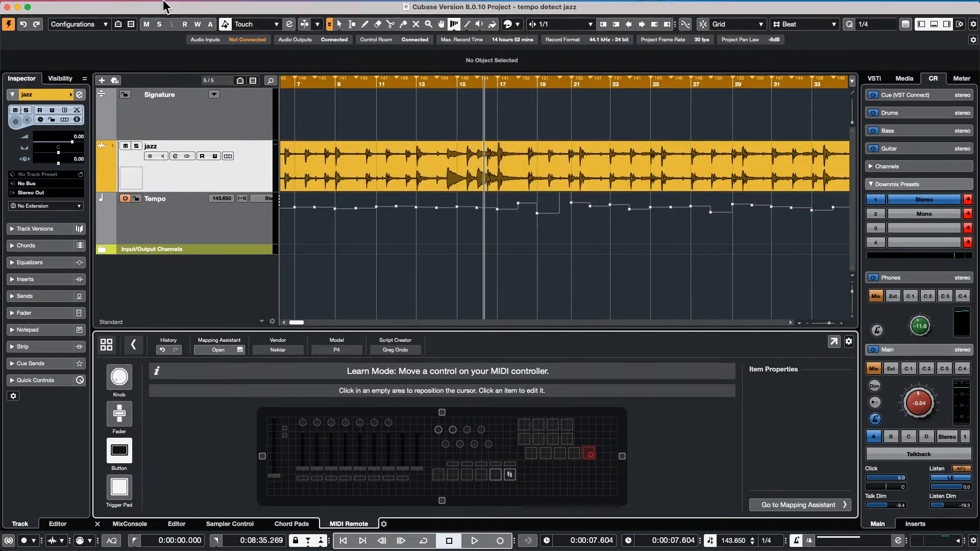
pyautogui.click(70, 6)
pyautogui.click(77, 21)
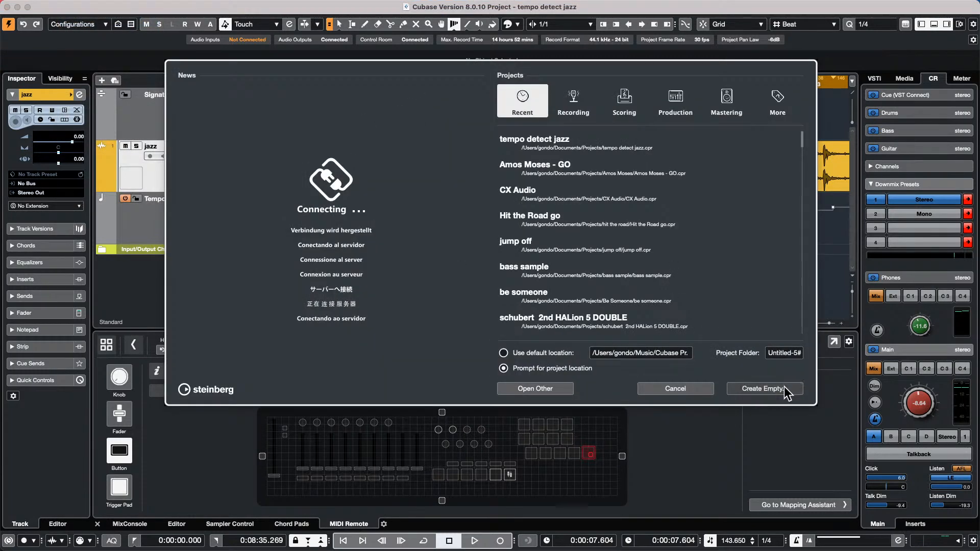
pyautogui.click(783, 389)
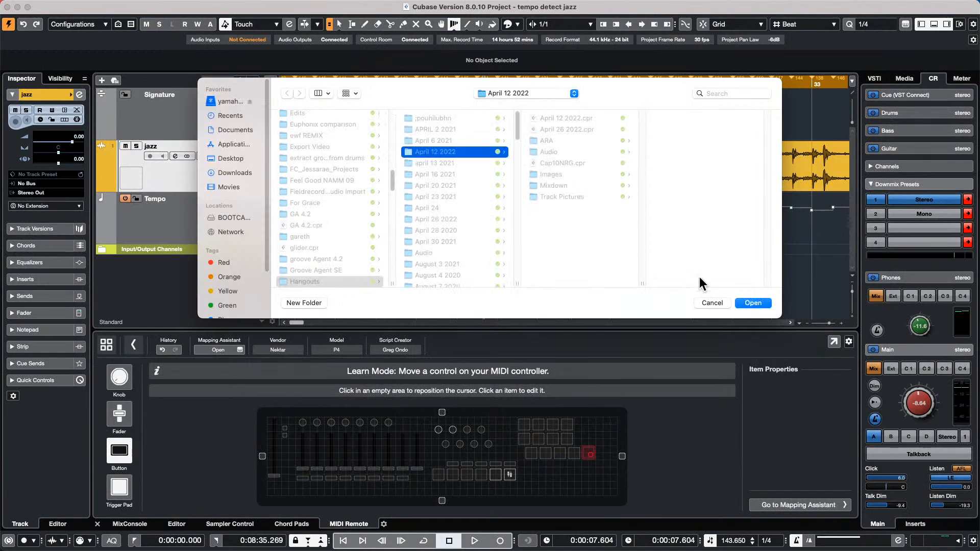
pyautogui.click(753, 302)
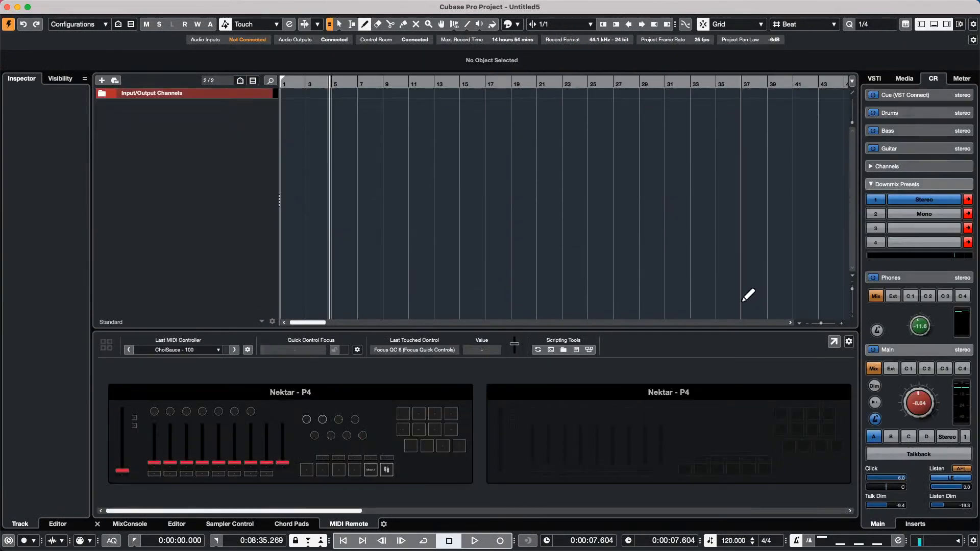
# - Add an instrument track using Groove Agent SE from the Drum category
pyautogui.rightClick(171, 121)
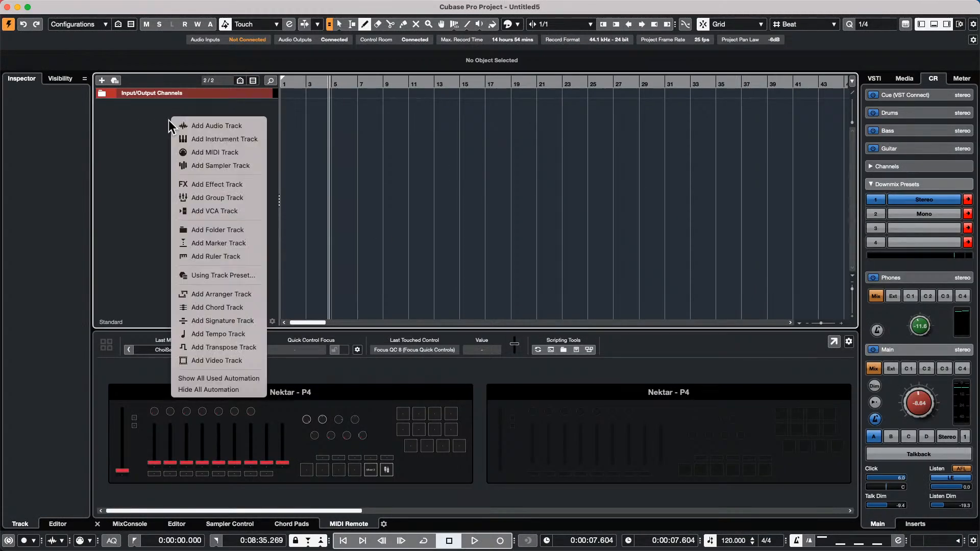
pyautogui.click(232, 138)
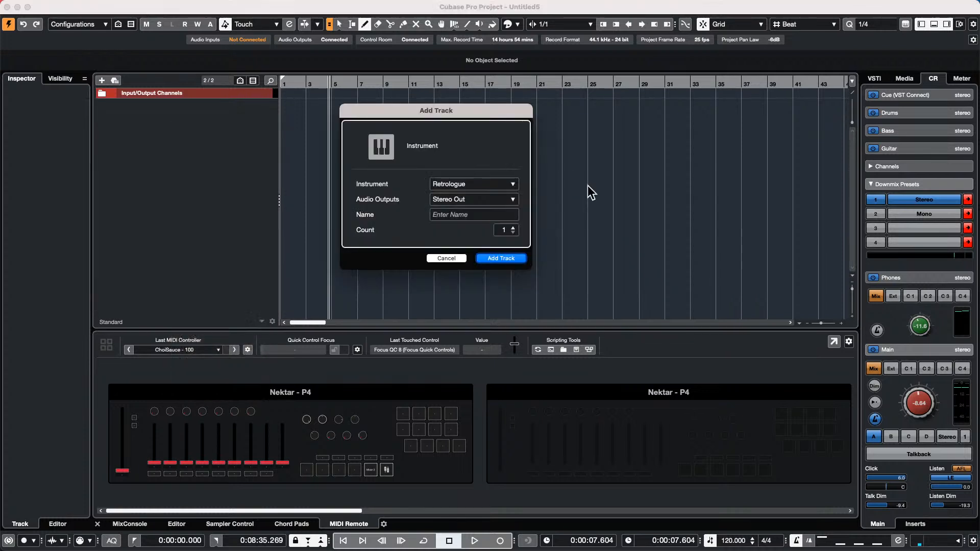
pyautogui.click(502, 186)
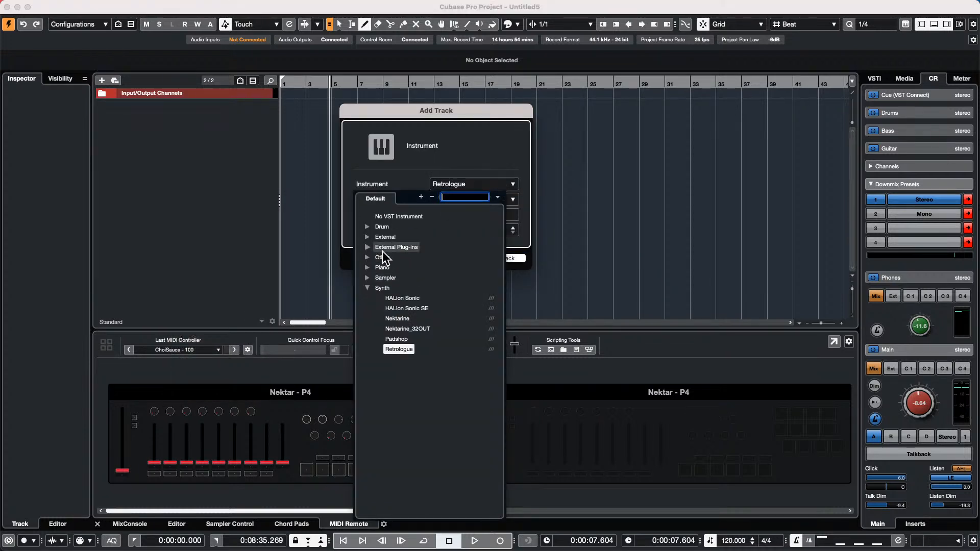
pyautogui.click(367, 227)
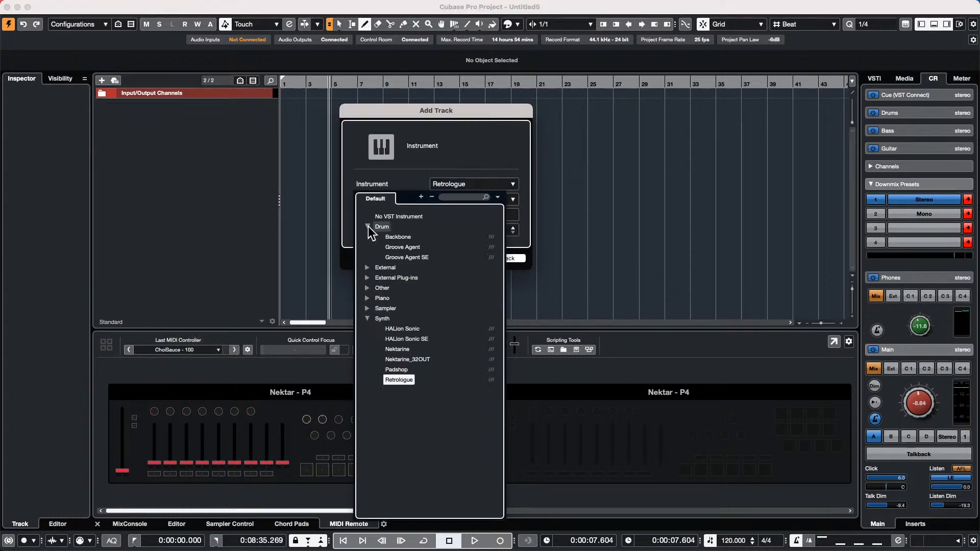
pyautogui.click(424, 256)
pyautogui.click(510, 258)
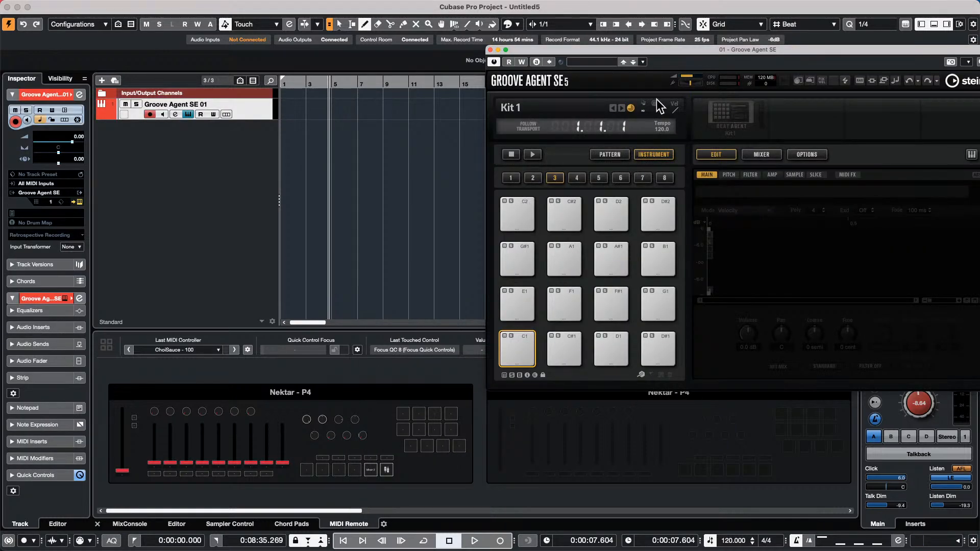
# - Search 'forget', load the Forget The Past kit with patterns, then close the loader and reposition the panel
pyautogui.rightClick(736, 99)
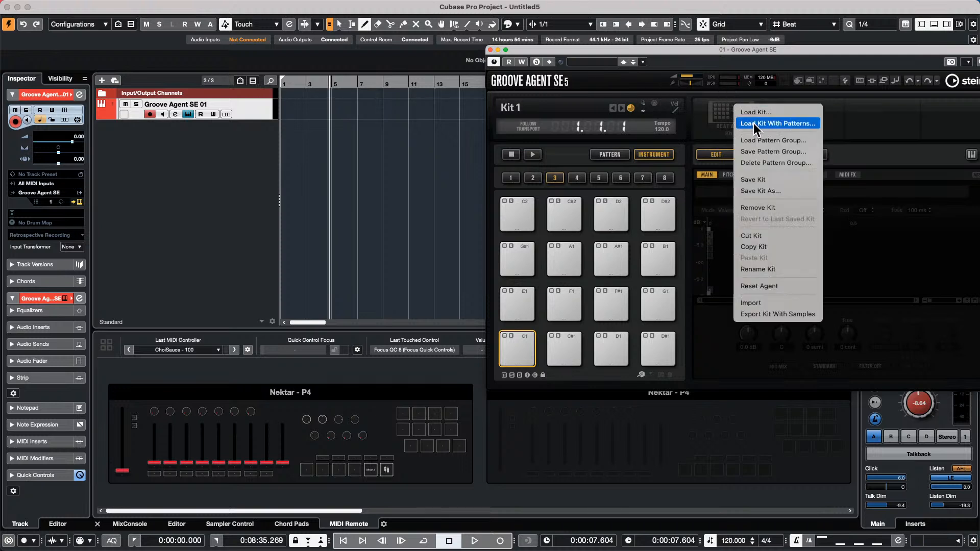
pyautogui.click(747, 123)
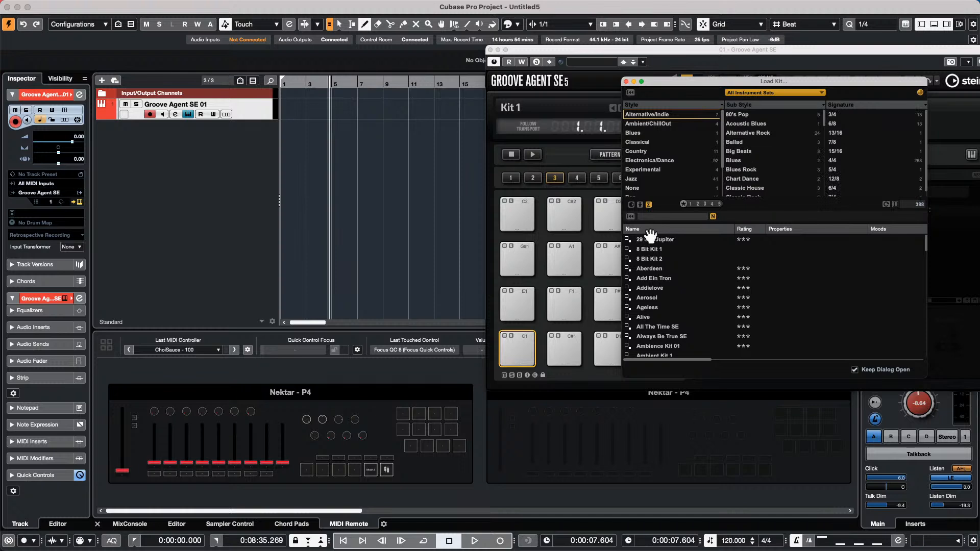
pyautogui.click(655, 216)
pyautogui.write('forget')
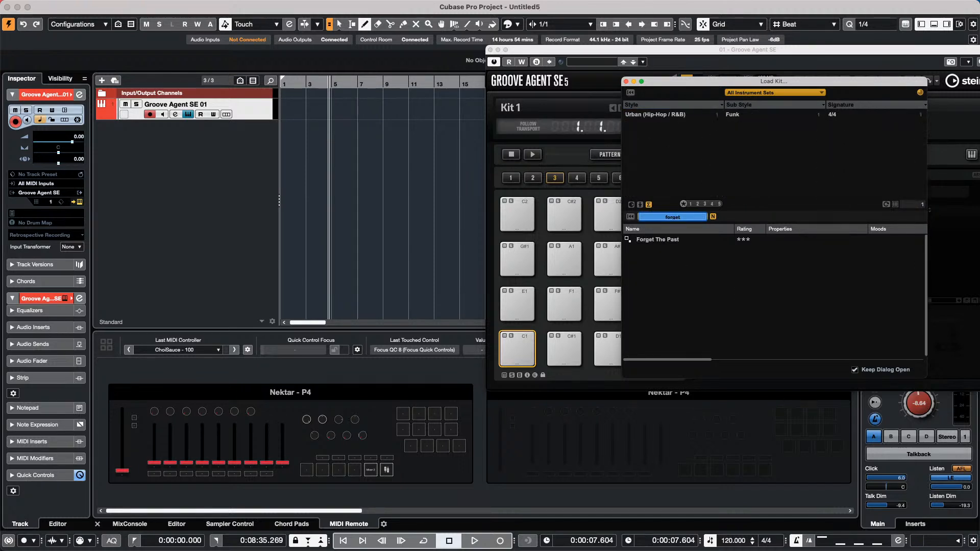
pyautogui.doubleClick(644, 240)
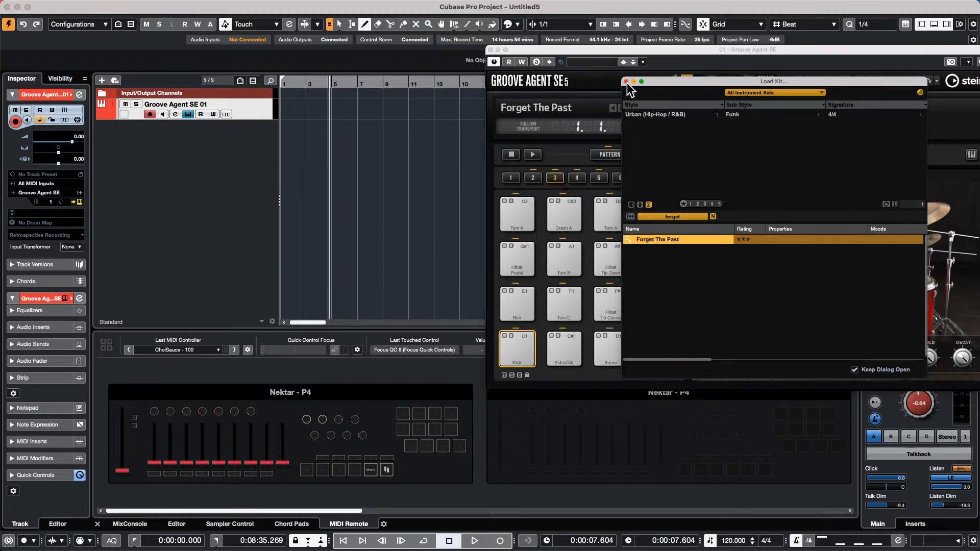
pyautogui.click(626, 82)
pyautogui.moveTo(681, 49); pyautogui.dragTo(544, 28)
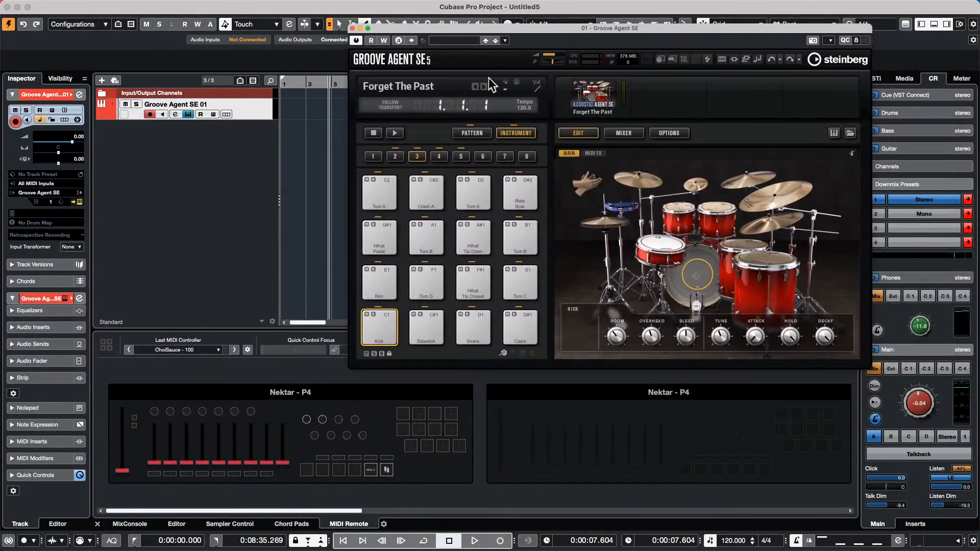
# - Play the Main 1 pattern with Follow Transport on, and record it from the project start
pyautogui.click(471, 133)
pyautogui.click(383, 281)
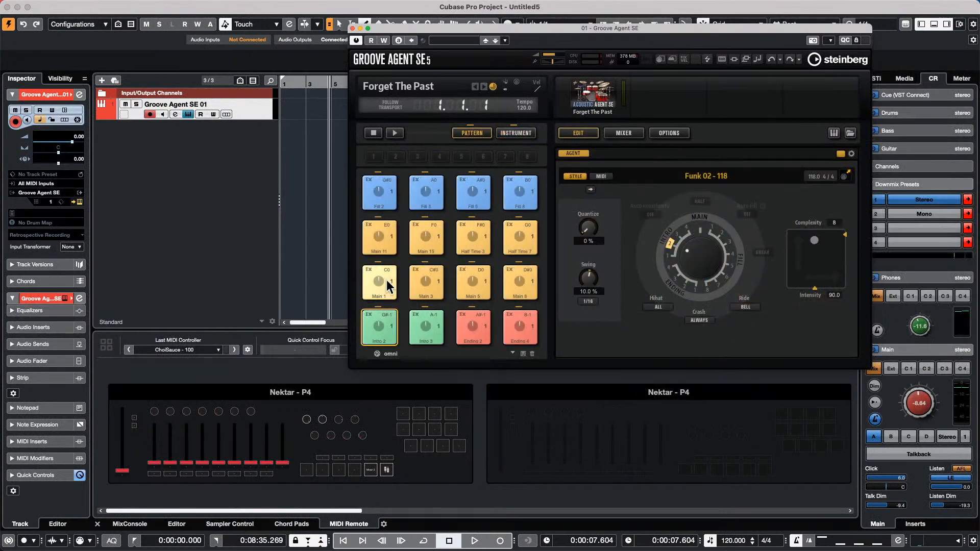
pyautogui.click(394, 134)
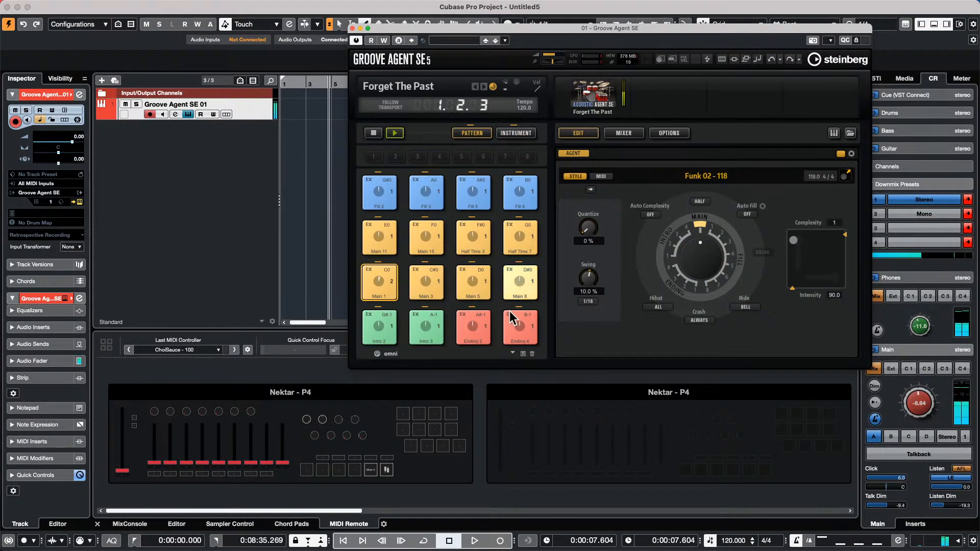
pyautogui.click(396, 108)
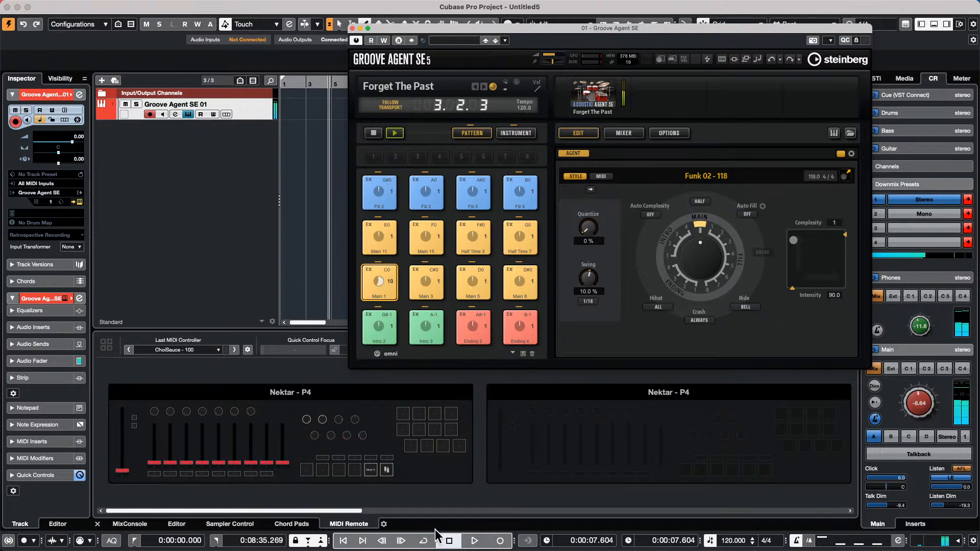
pyautogui.click(449, 541)
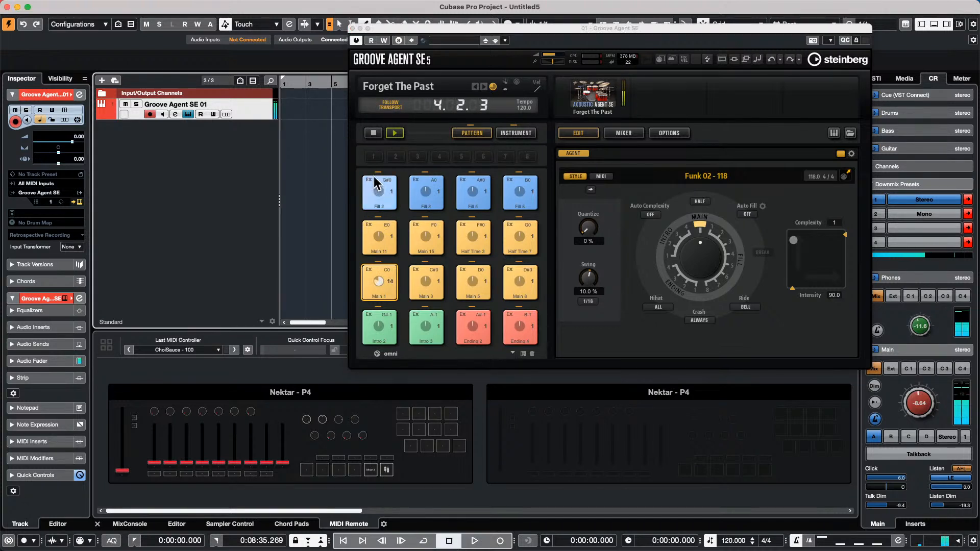
pyautogui.click(372, 134)
pyautogui.click(501, 541)
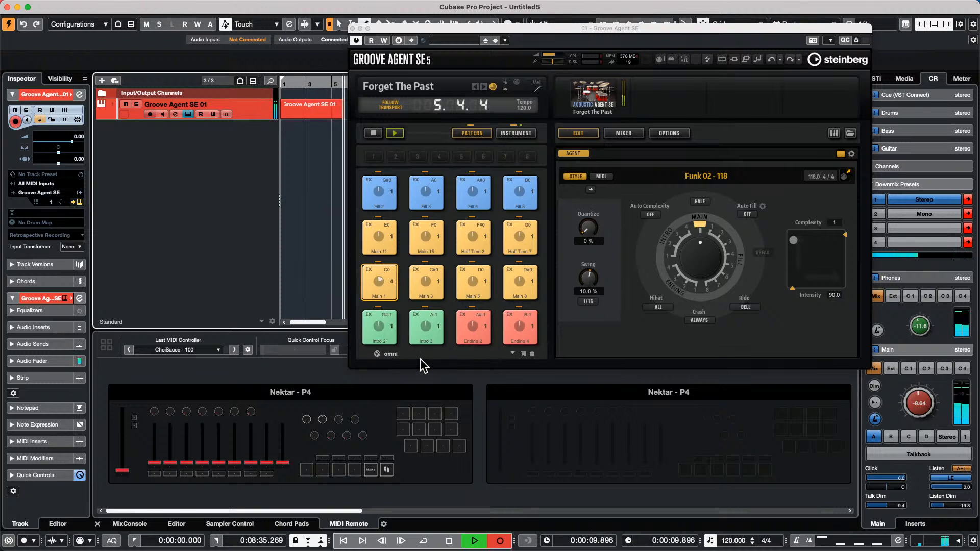
# - Trigger the Intro 2 and Intro 3 patterns and set the project tempo to 100
pyautogui.click(391, 328)
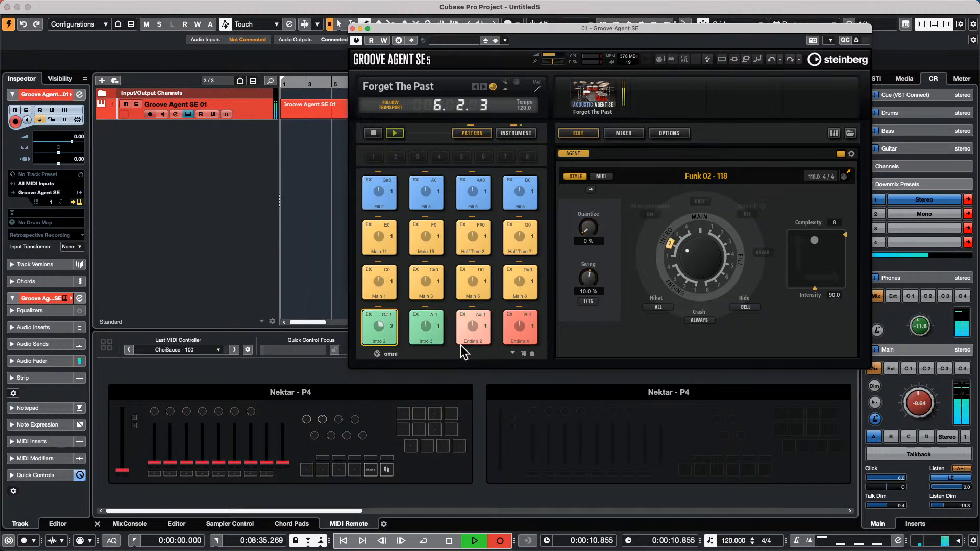
pyautogui.click(432, 324)
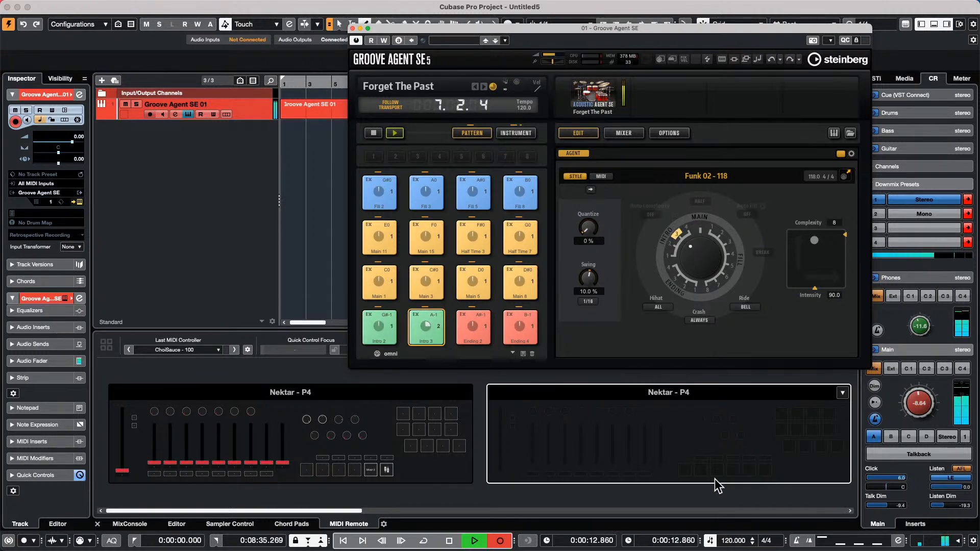
pyautogui.click(725, 540)
pyautogui.write('100')
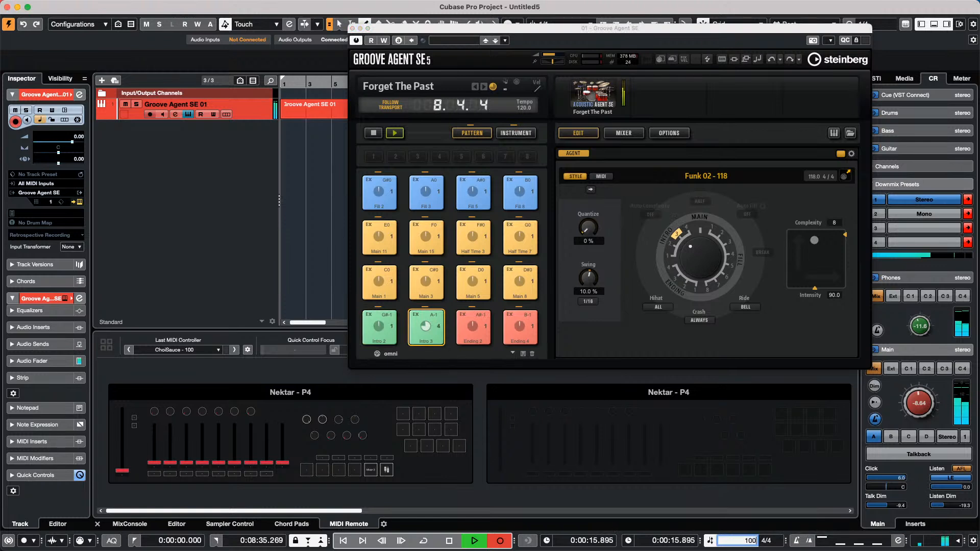
pyautogui.press('Return')
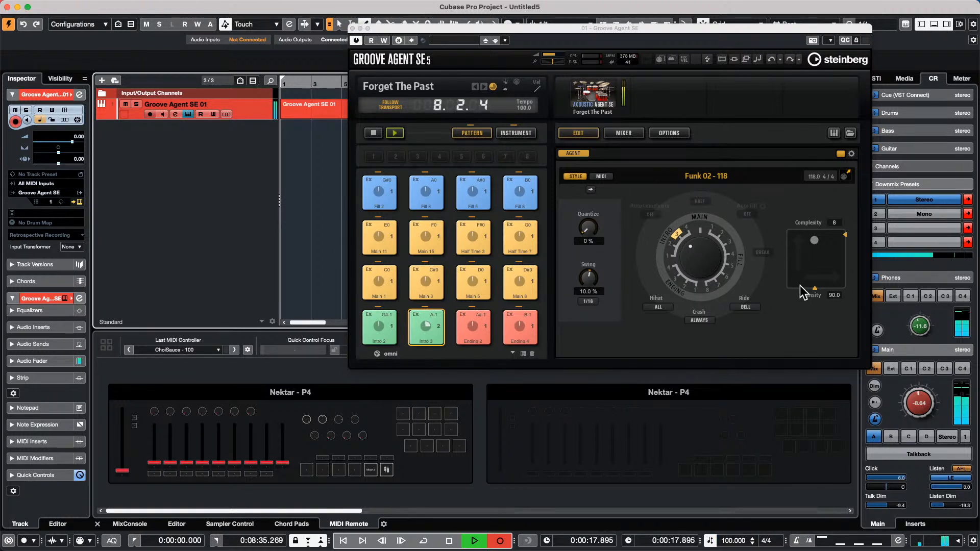
# - Audition an ending, a main pattern, and Fills 2, 3, 5 and 8, ending on Main 1
pyautogui.click(472, 328)
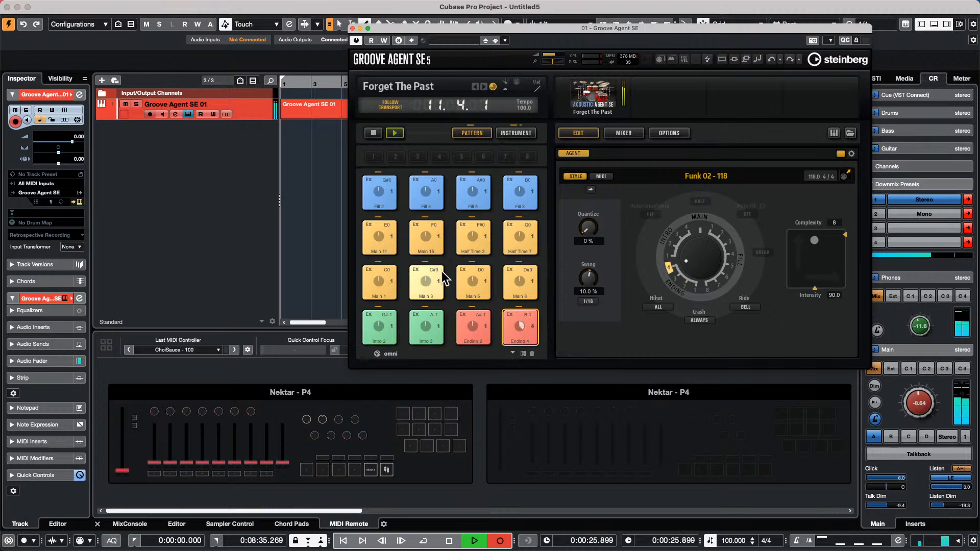
pyautogui.click(481, 277)
pyautogui.click(376, 187)
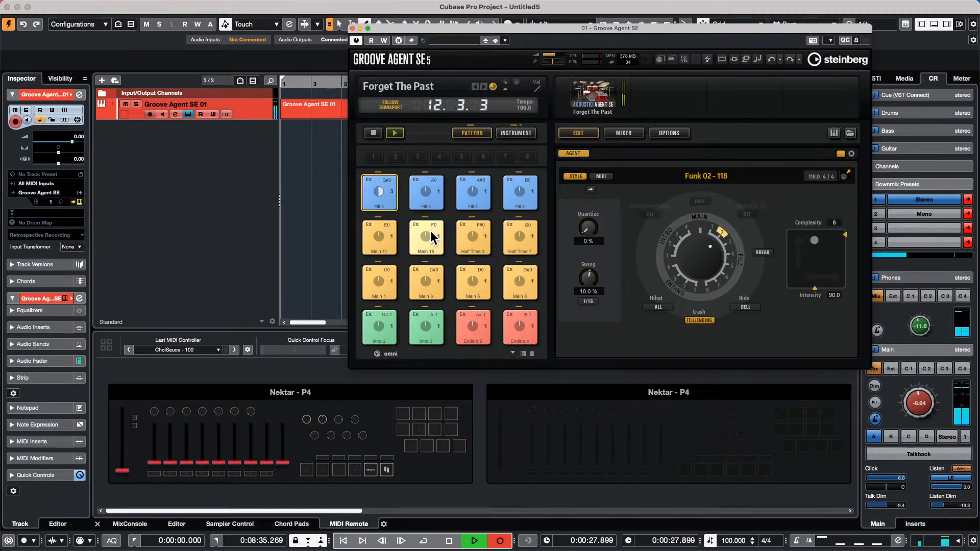
pyautogui.click(425, 188)
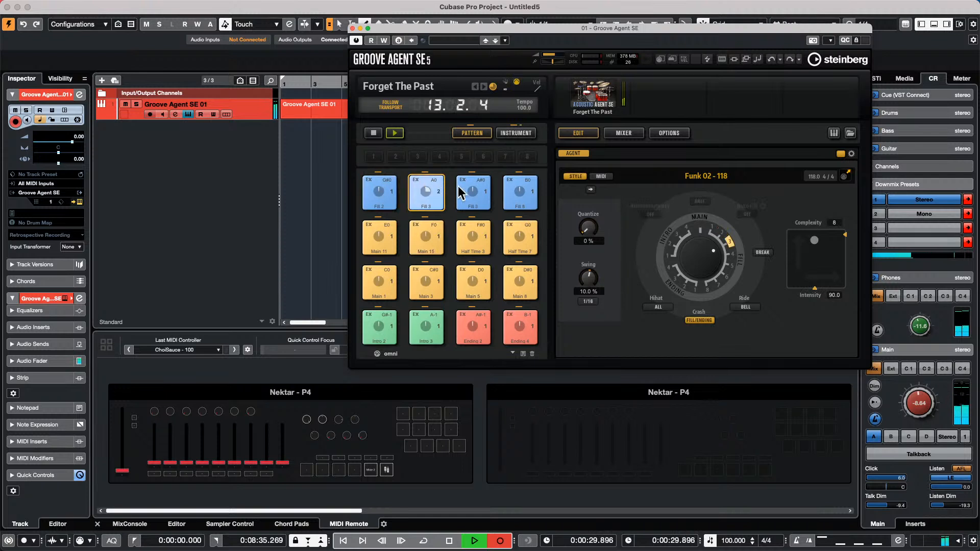
pyautogui.click(478, 191)
pyautogui.click(510, 193)
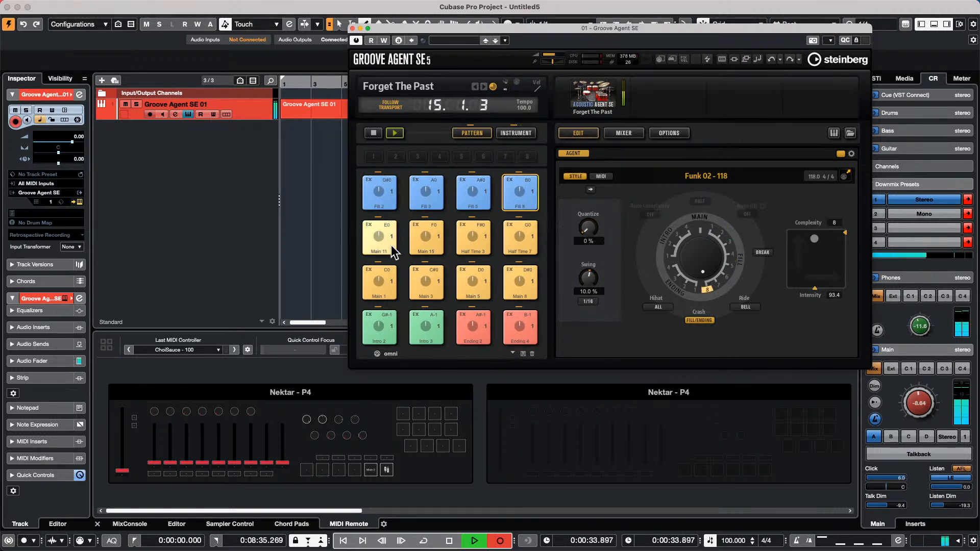
pyautogui.click(384, 283)
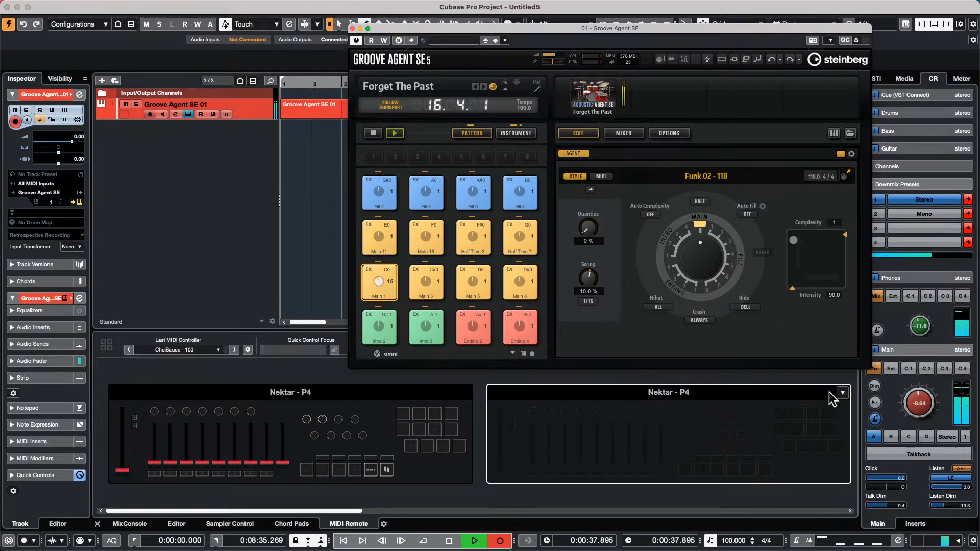
# - Set Control Room Main to -1.84, drag the pad to Complexity 10 / Intensity 88.6, and enable HALF
pyautogui.moveTo(670, 28); pyautogui.dragTo(469, 43)
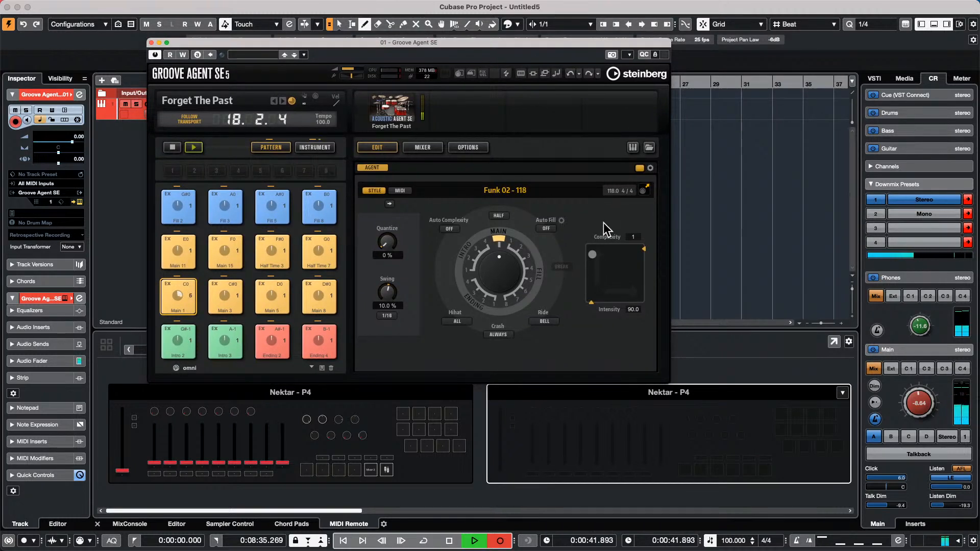
pyautogui.moveTo(925, 401); pyautogui.dragTo(928, 382)
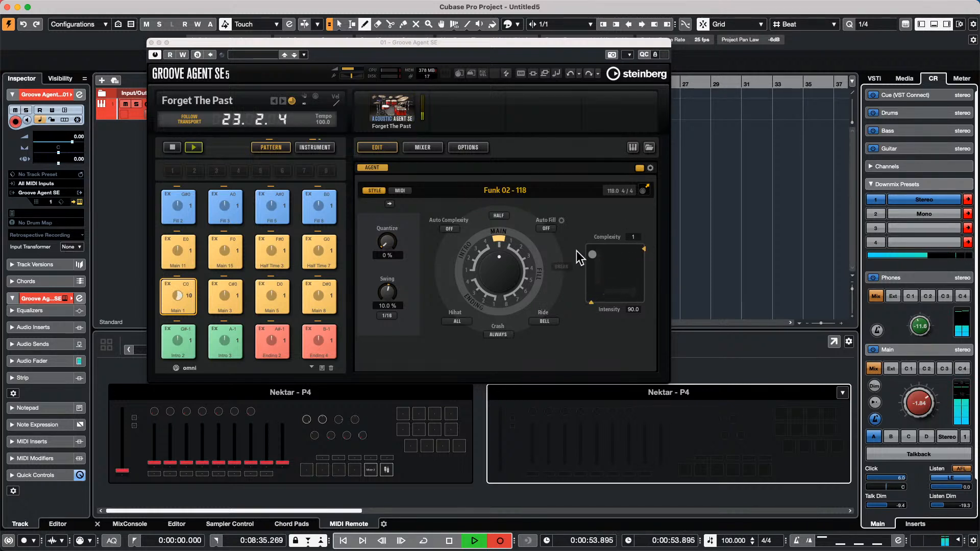
pyautogui.moveTo(592, 255); pyautogui.dragTo(590, 288)
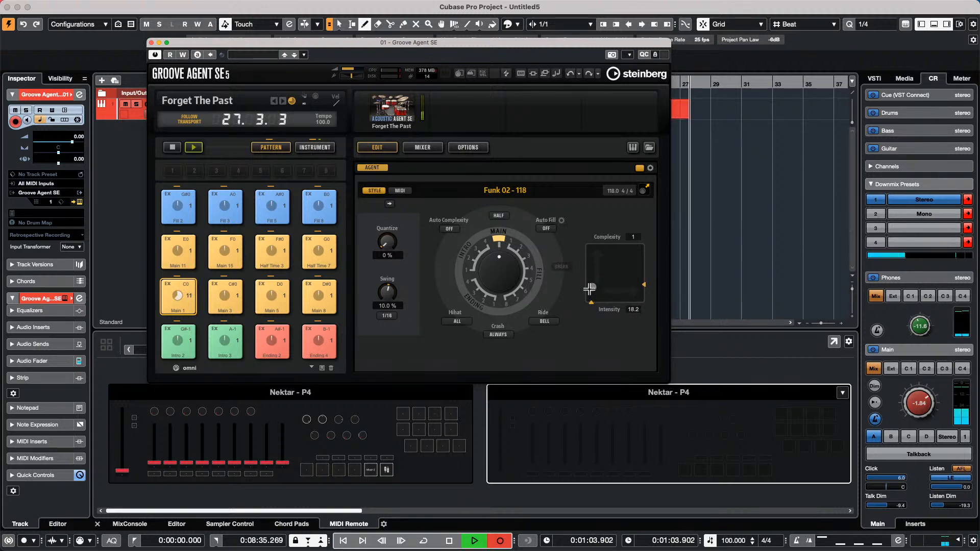
pyautogui.moveTo(590, 289)
pyautogui.mouseDown()
pyautogui.moveTo(591, 250)
pyautogui.moveTo(638, 257)
pyautogui.moveTo(620, 255)
pyautogui.mouseUp()
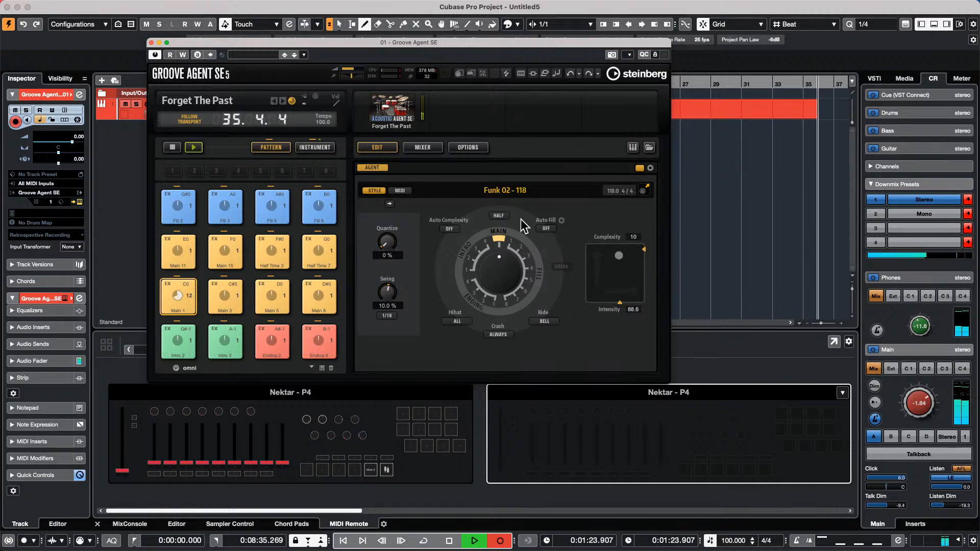
pyautogui.click(495, 216)
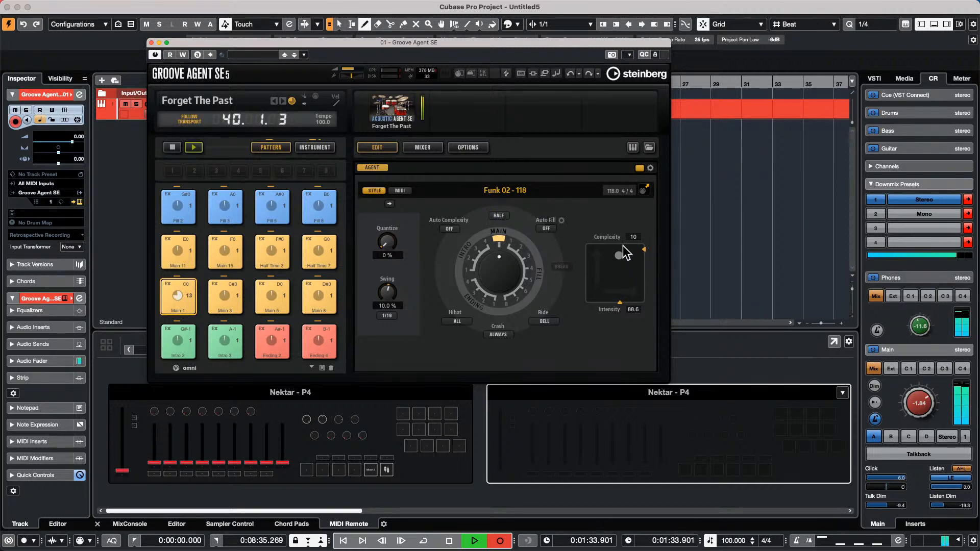
# - Choose 1/1 Bar for Auto Complexity and 4 for Auto Fill in Groove Agent SE
pyautogui.click(448, 229)
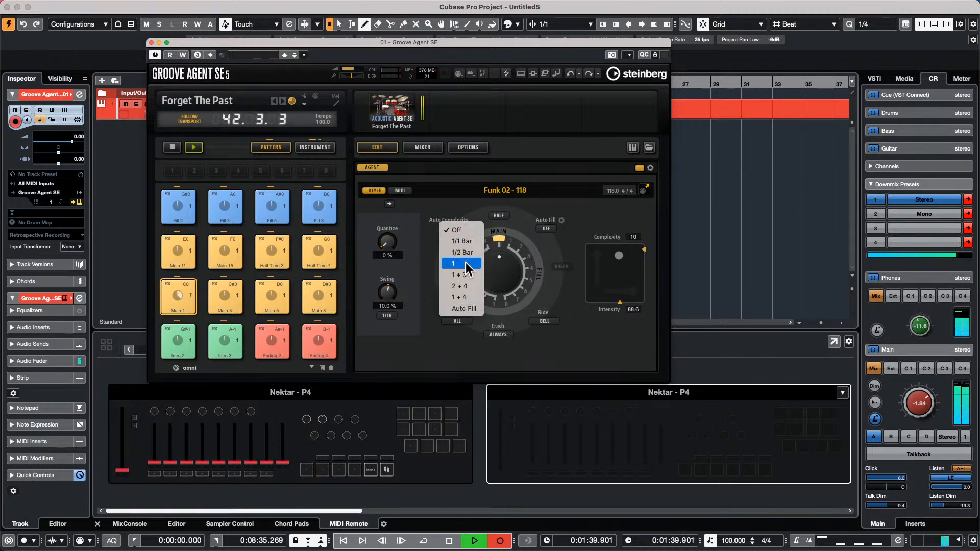
pyautogui.click(461, 241)
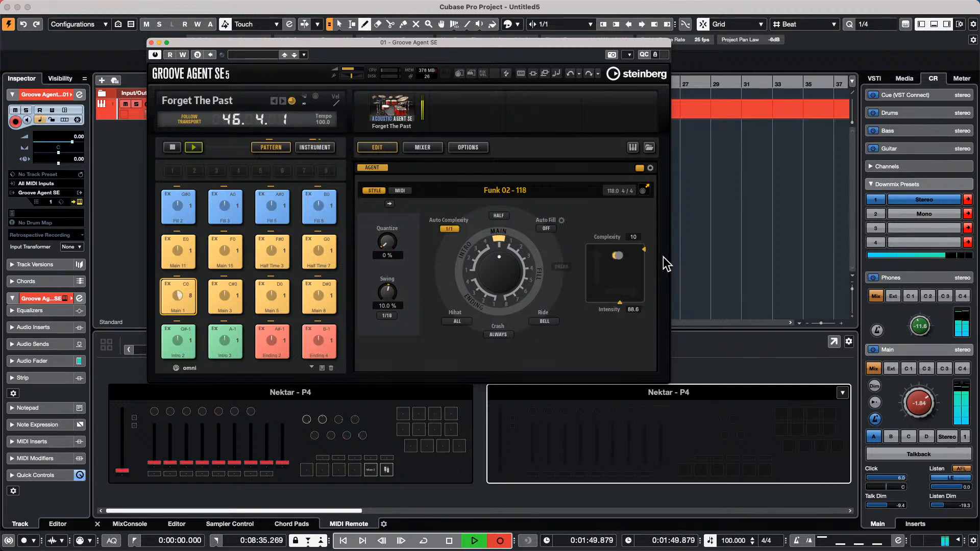
pyautogui.click(547, 228)
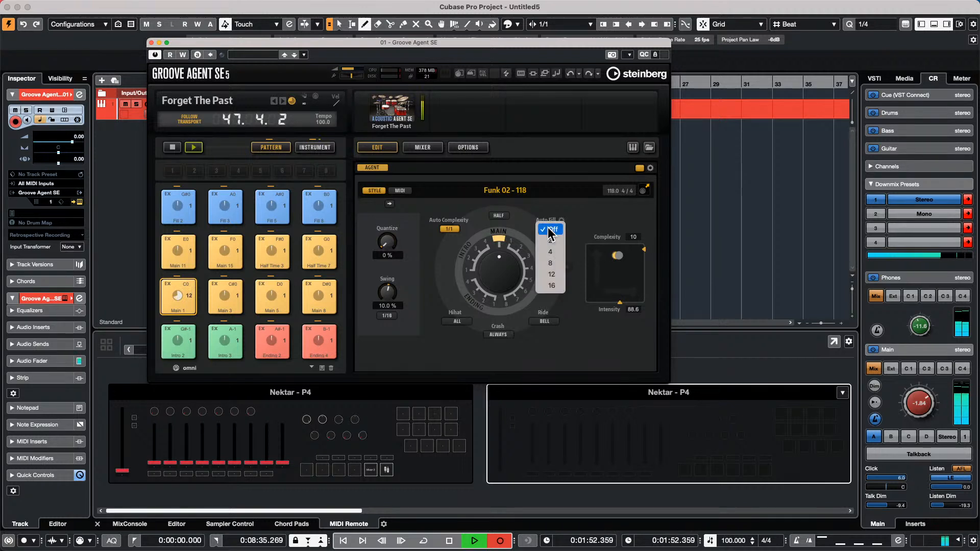
pyautogui.click(556, 253)
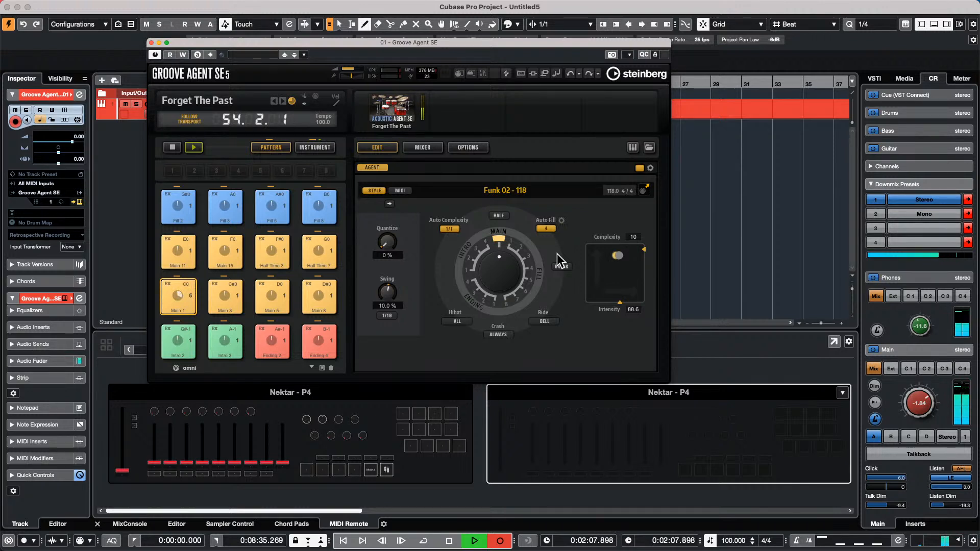
# - Raise the Funk 02 - 118 groove's Swing from 10.0% to 61.0%
pyautogui.moveTo(391, 283); pyautogui.dragTo(396, 269)
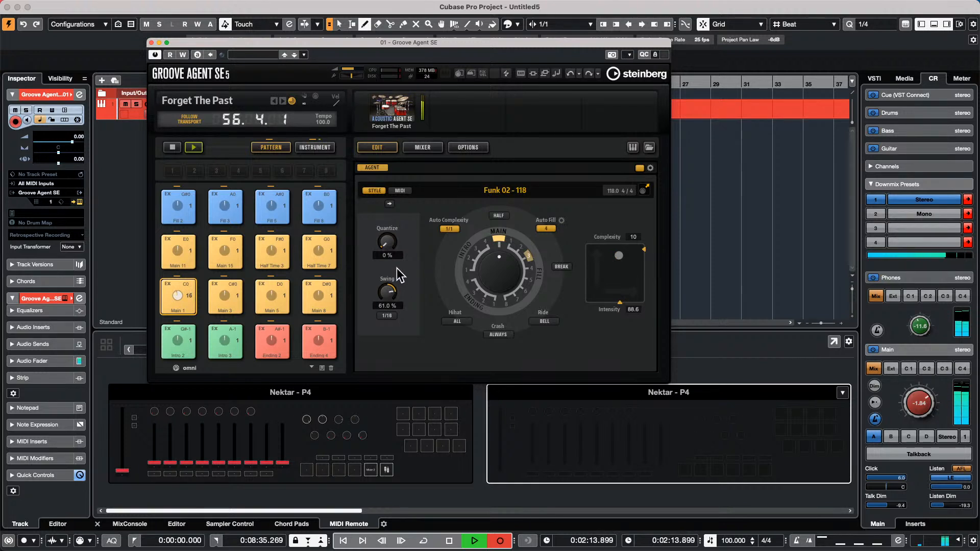
# - Browse Groove Agent styles filtered to Blues and Chicago Blues, loading Blues 01 - 115
pyautogui.click(649, 148)
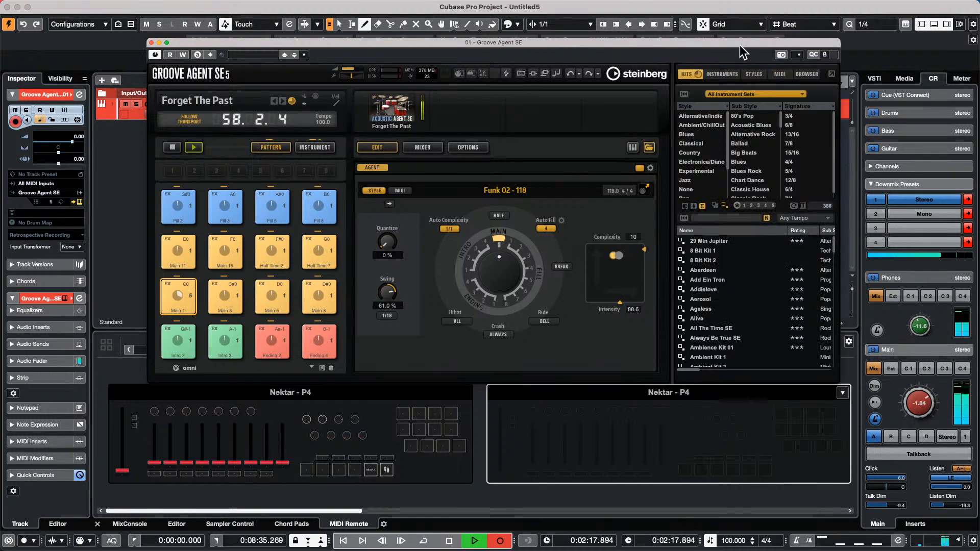
pyautogui.click(761, 73)
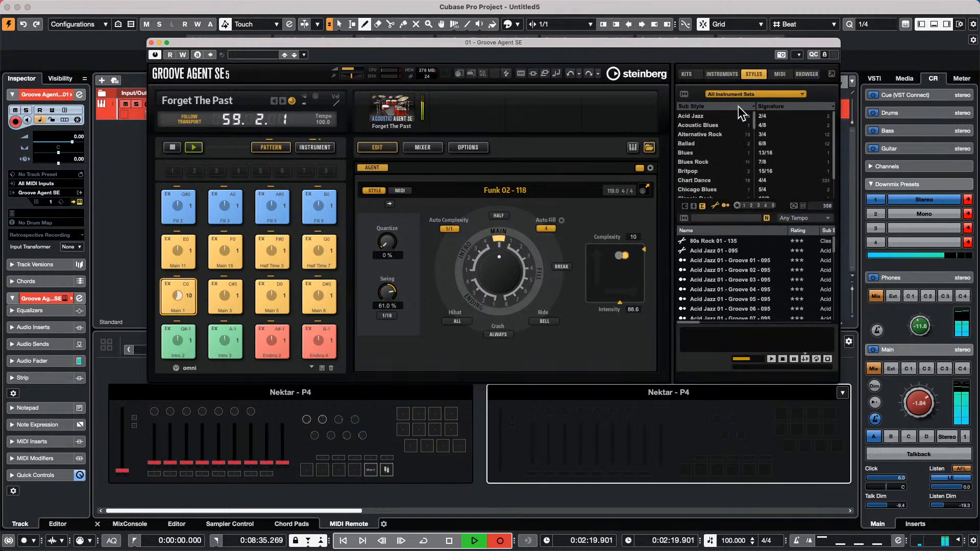
pyautogui.click(705, 152)
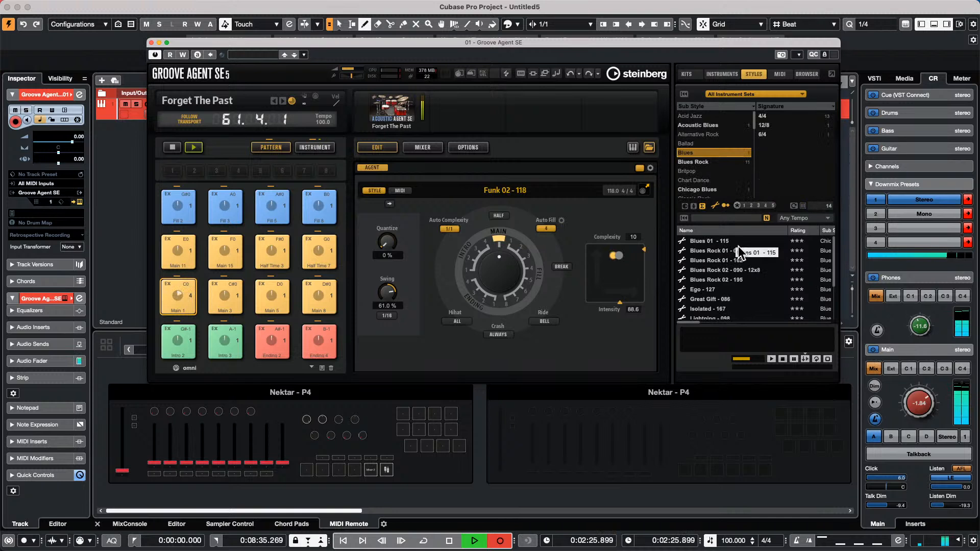
pyautogui.click(721, 240)
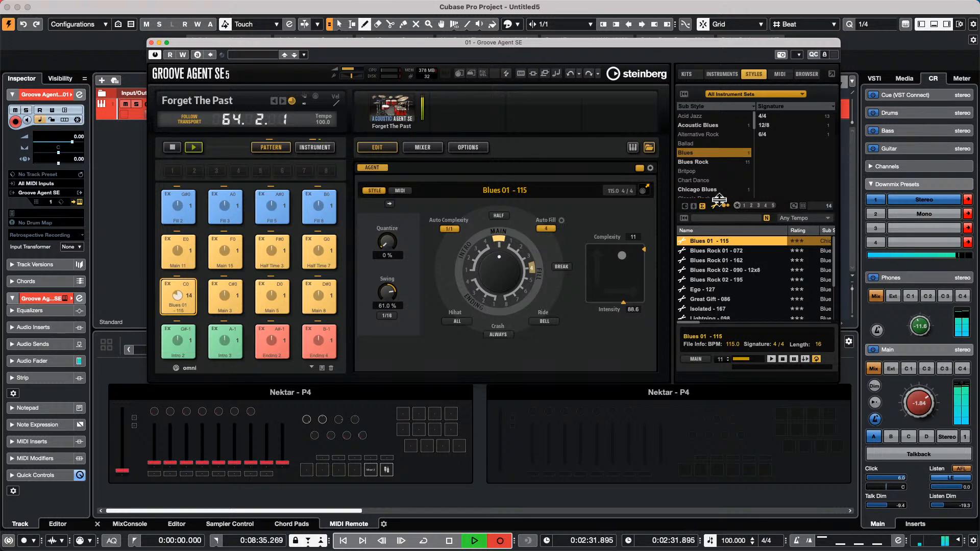
pyautogui.click(716, 189)
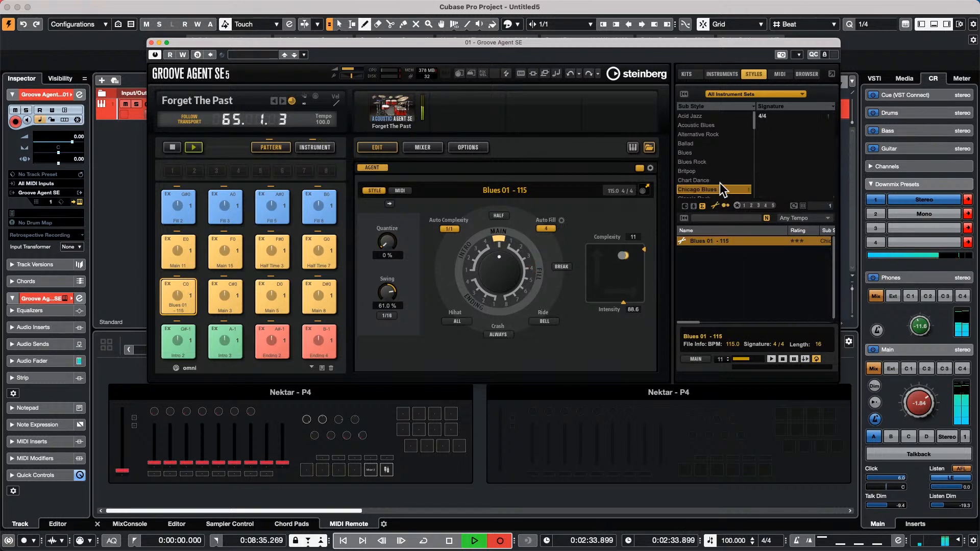
pyautogui.click(712, 241)
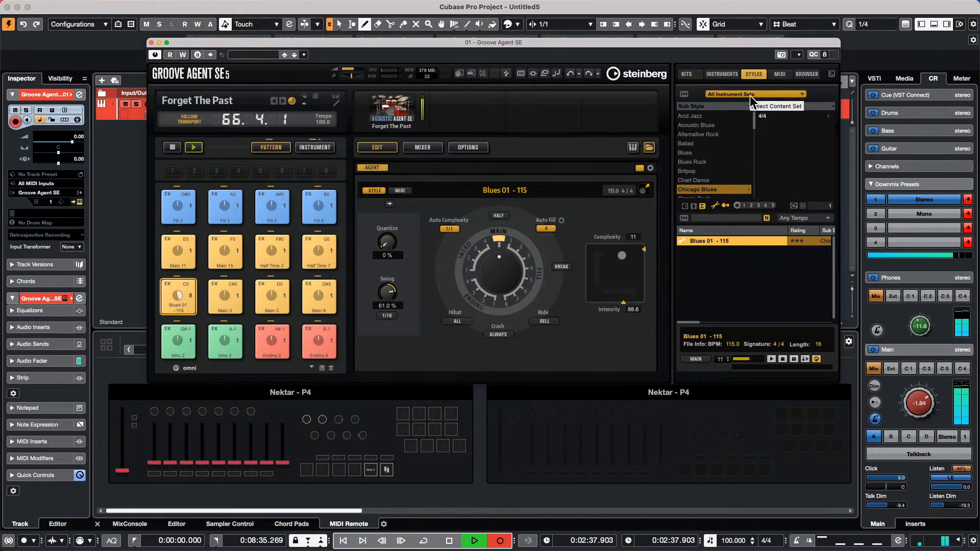
# - Filter the styles to the Ballad sub style and load Rock Ballad - 083
pyautogui.click(731, 79)
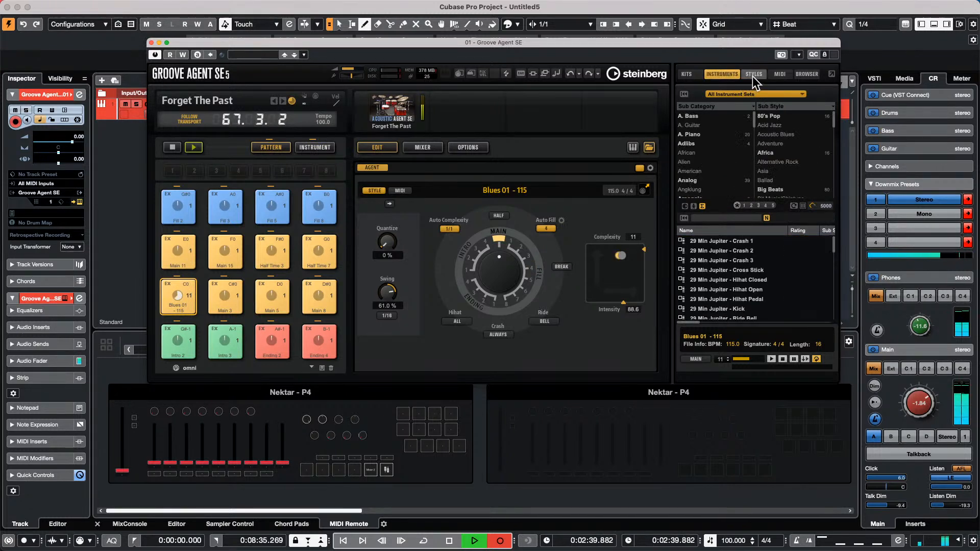
pyautogui.click(752, 75)
pyautogui.scroll(1, 723, 136)
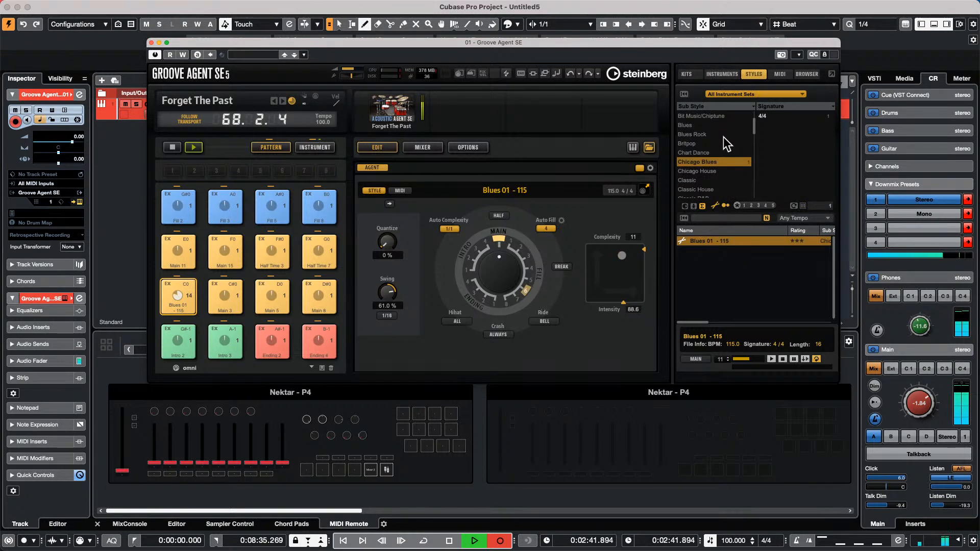
pyautogui.scroll(5, 723, 137)
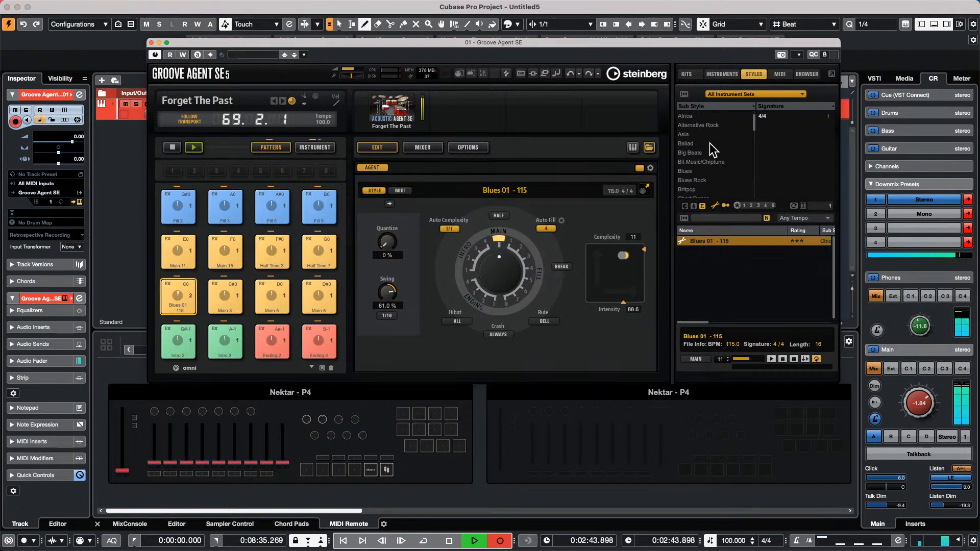
pyautogui.click(708, 144)
pyautogui.click(717, 241)
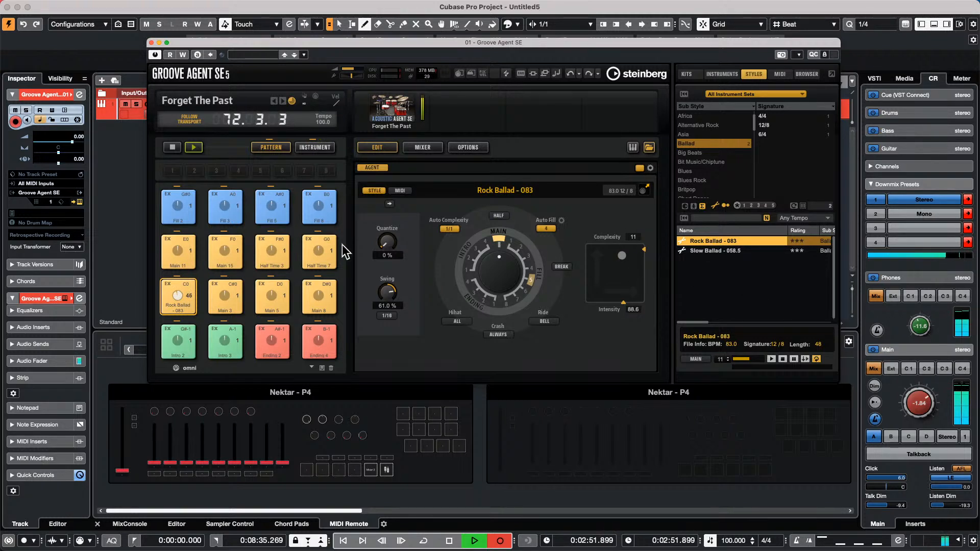
# - Audition Fill 8, Half Time 7 and Main 15, then raise complexity and intensity
pyautogui.click(326, 210)
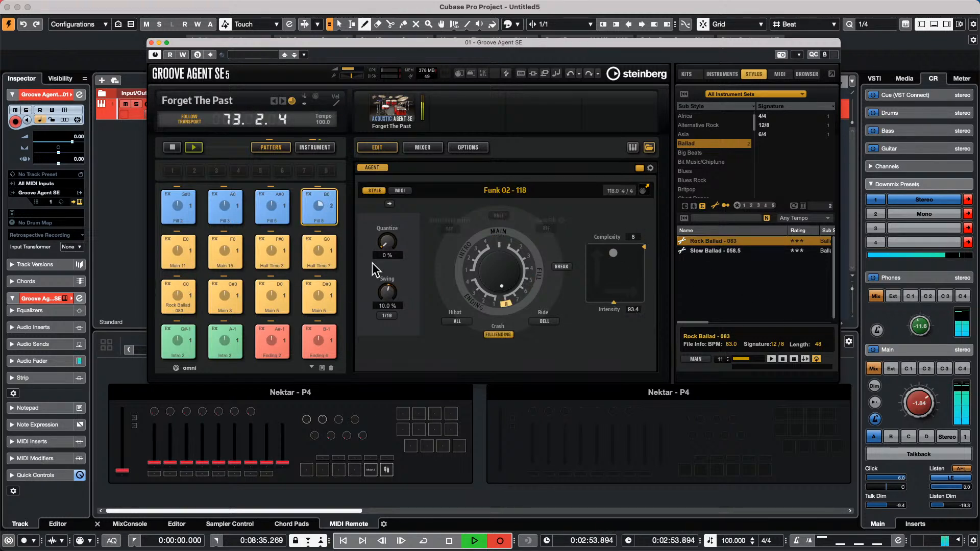
pyautogui.click(322, 247)
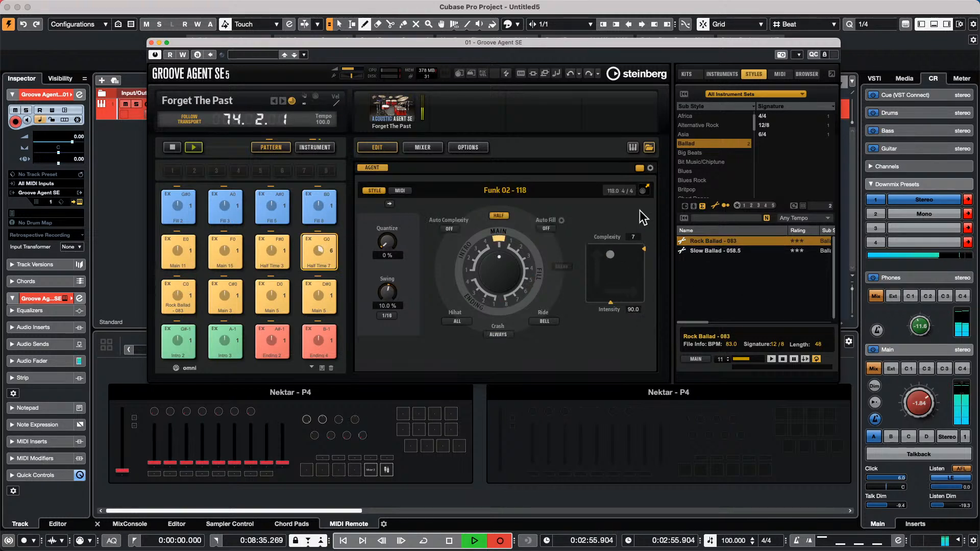
pyautogui.click(228, 246)
pyautogui.moveTo(636, 256); pyautogui.dragTo(614, 247)
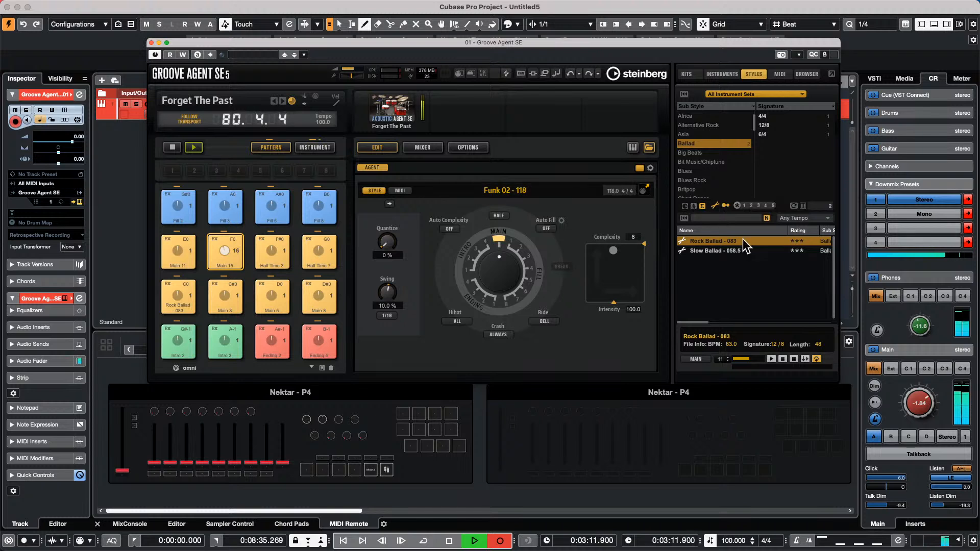
# - Clear the Ballad filter and load Reggae 02 - 070 in place of Main 15
pyautogui.click(720, 143)
pyautogui.scroll(-2, 720, 164)
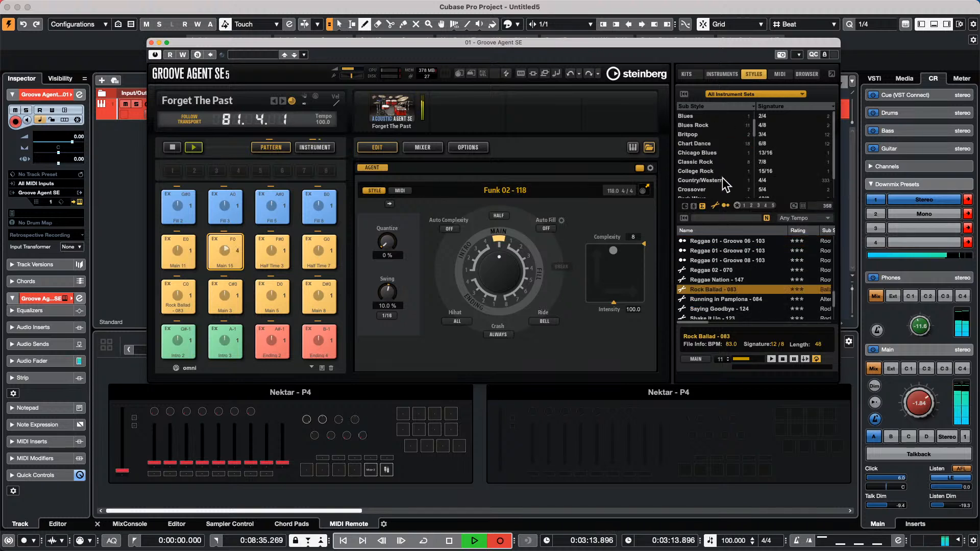
pyautogui.scroll(-4, 717, 168)
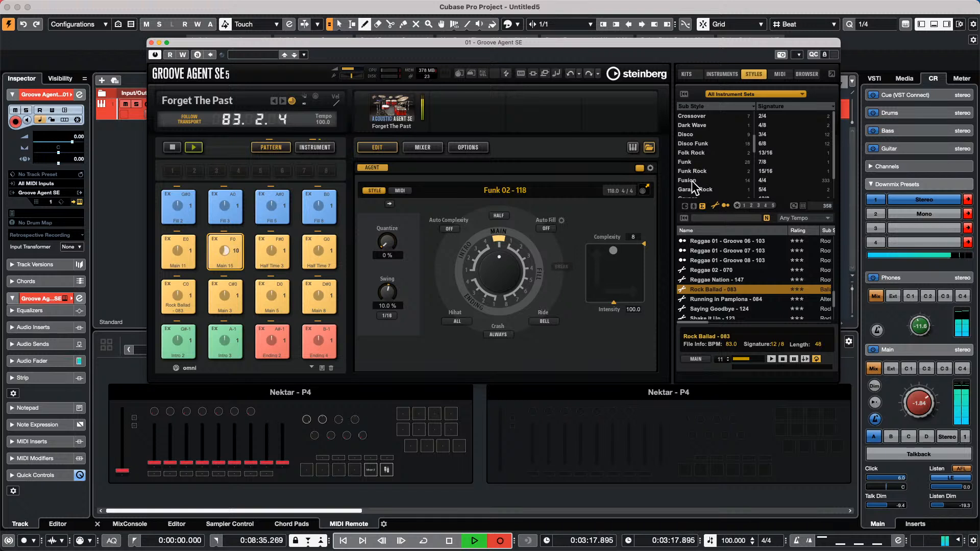
pyautogui.doubleClick(719, 267)
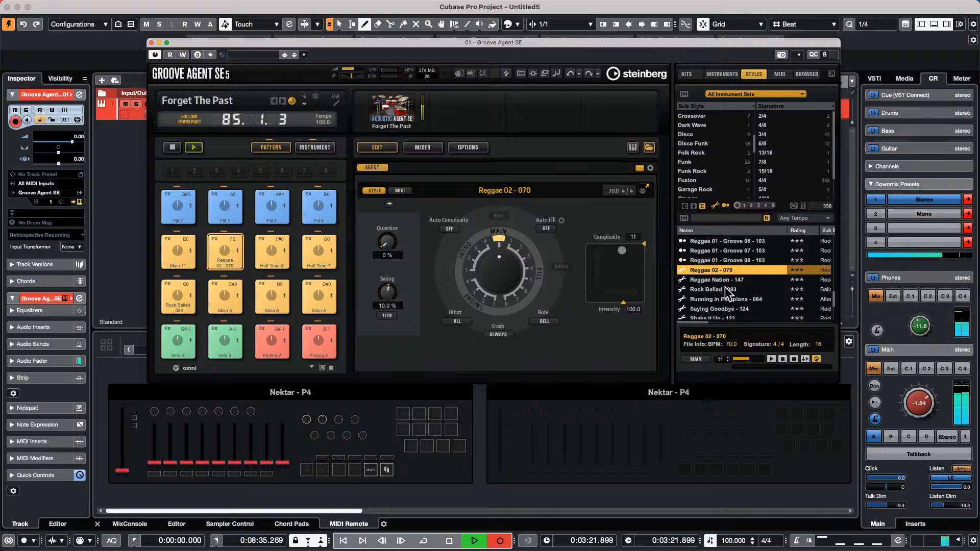
# - Try Fusion styles Straight Uptempo - 138, Mr. SP - 096, Funky Uptempo - 135, settling on Funky 7 - 110
pyautogui.click(702, 180)
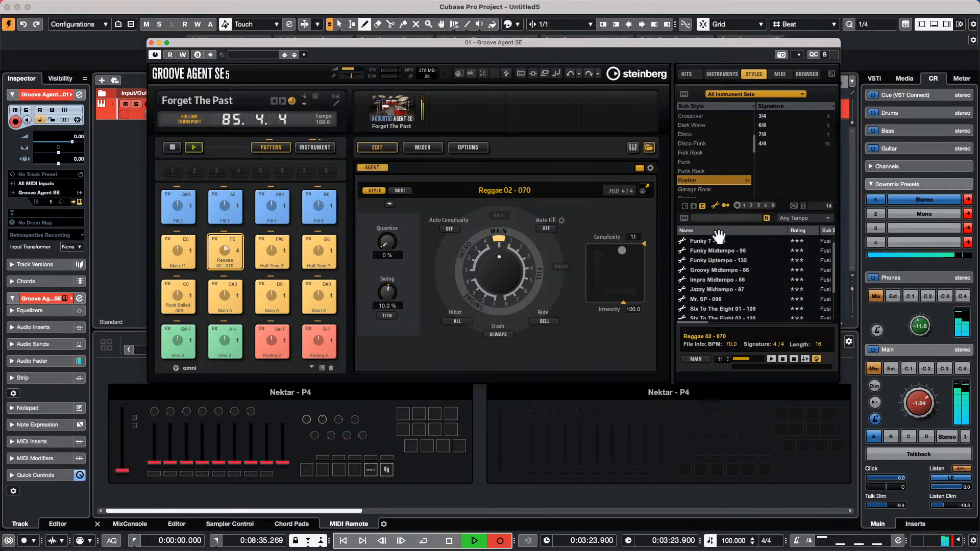
pyautogui.scroll(-3, 724, 263)
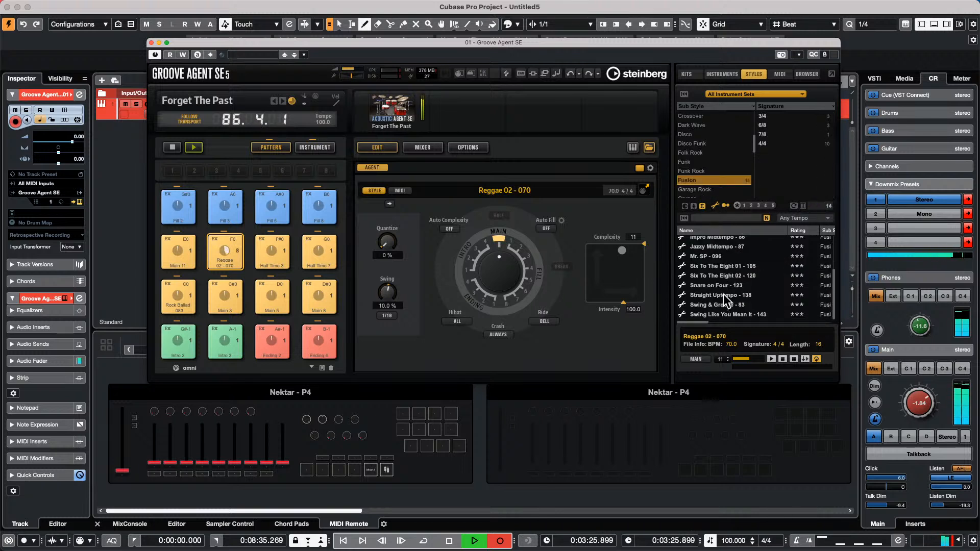
pyautogui.doubleClick(724, 295)
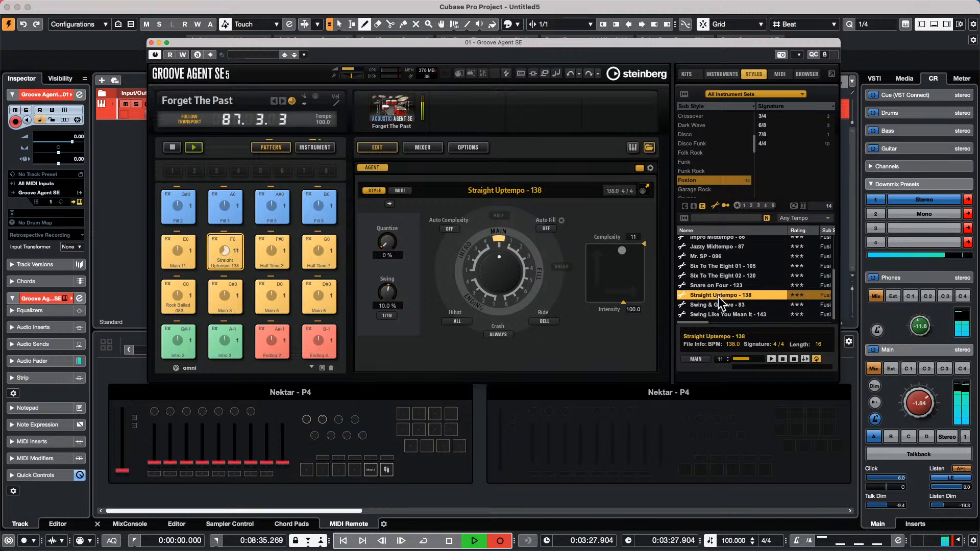
pyautogui.doubleClick(721, 257)
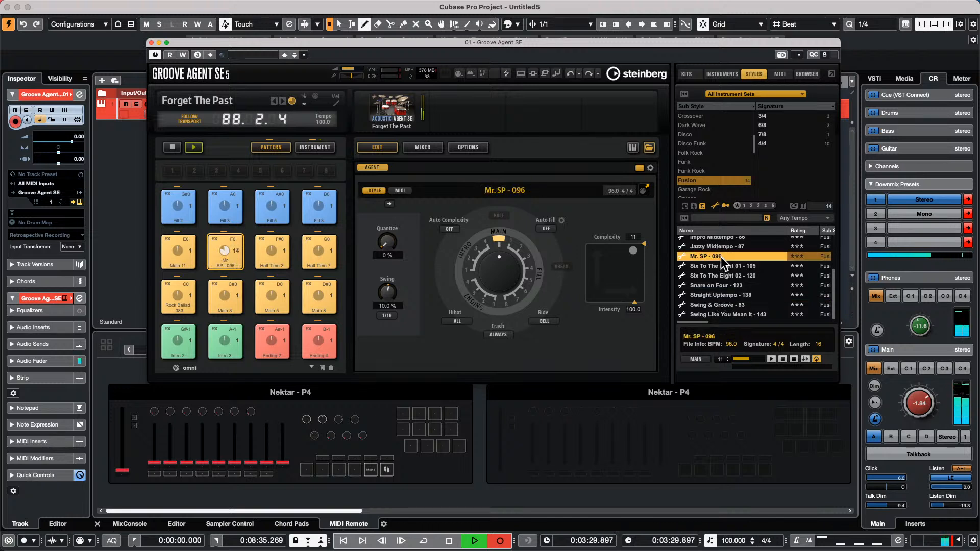
pyautogui.scroll(3, 720, 256)
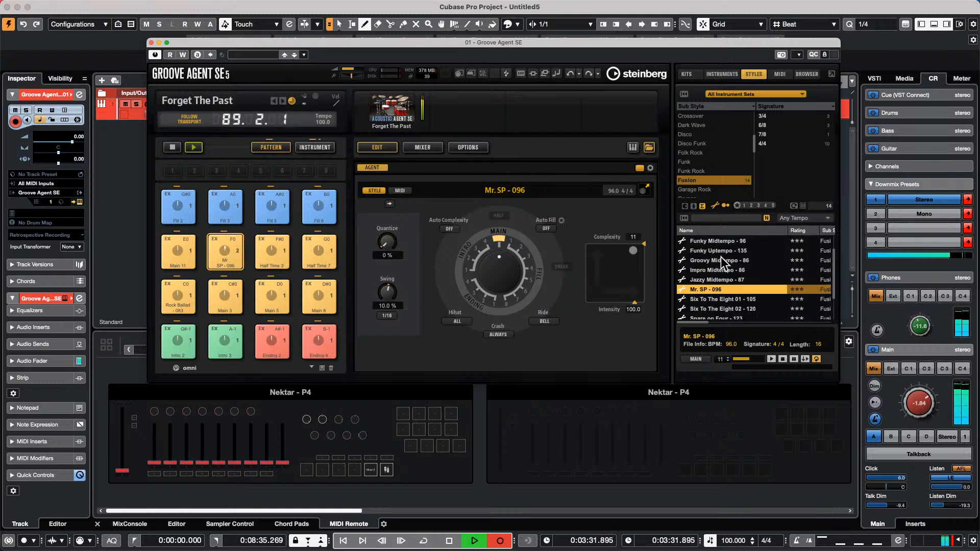
pyautogui.doubleClick(724, 250)
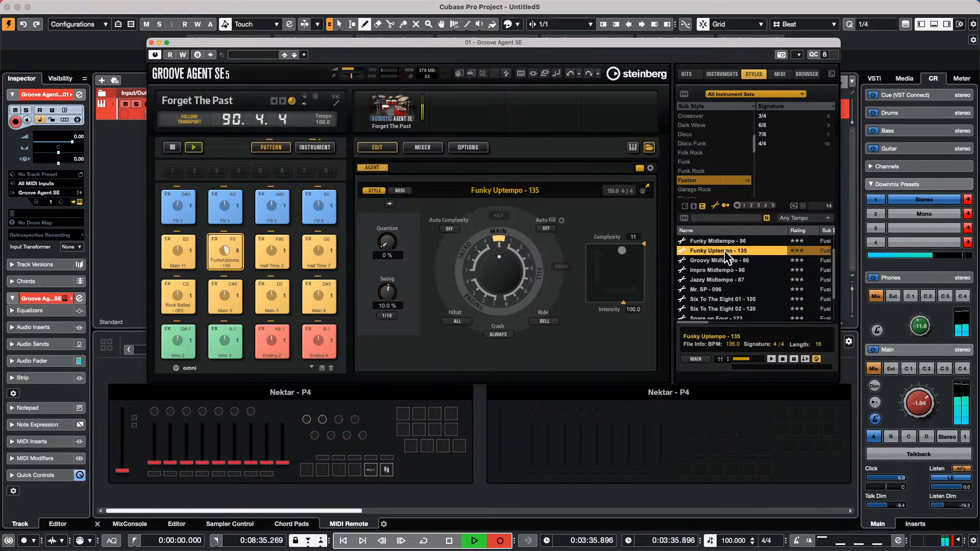
pyautogui.scroll(1, 724, 251)
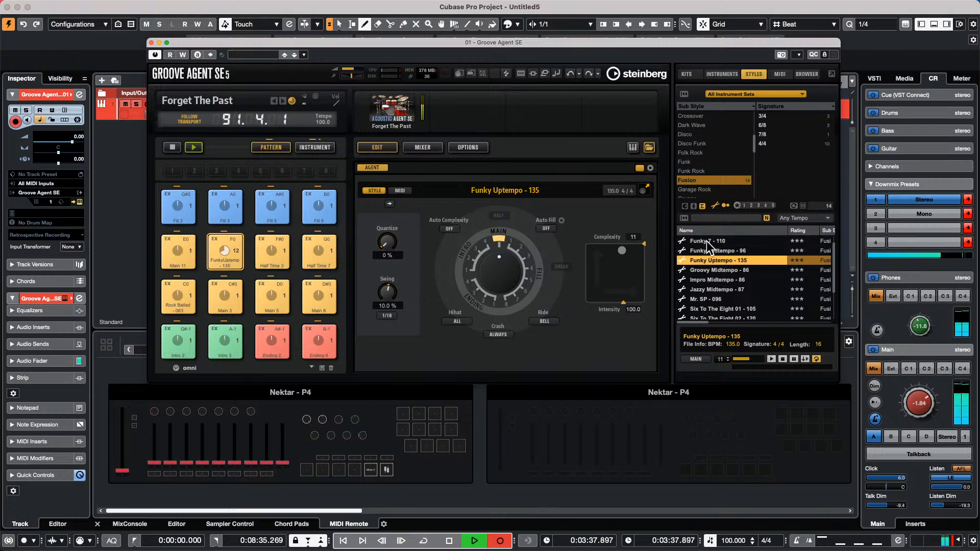
pyautogui.doubleClick(712, 240)
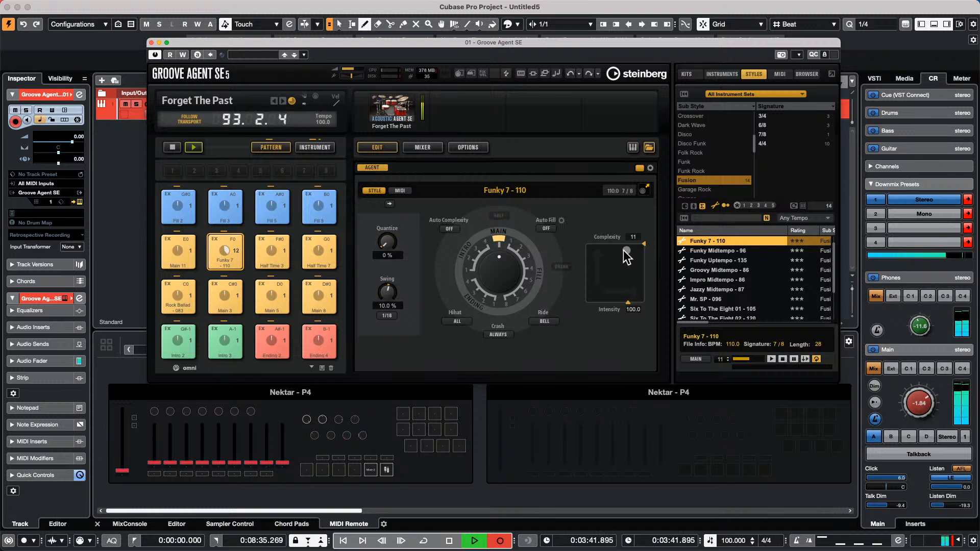
# - Play Fill 8, set Complexity 13 and Intensity 96.6, then stop Groove Agent playback
pyautogui.click(322, 215)
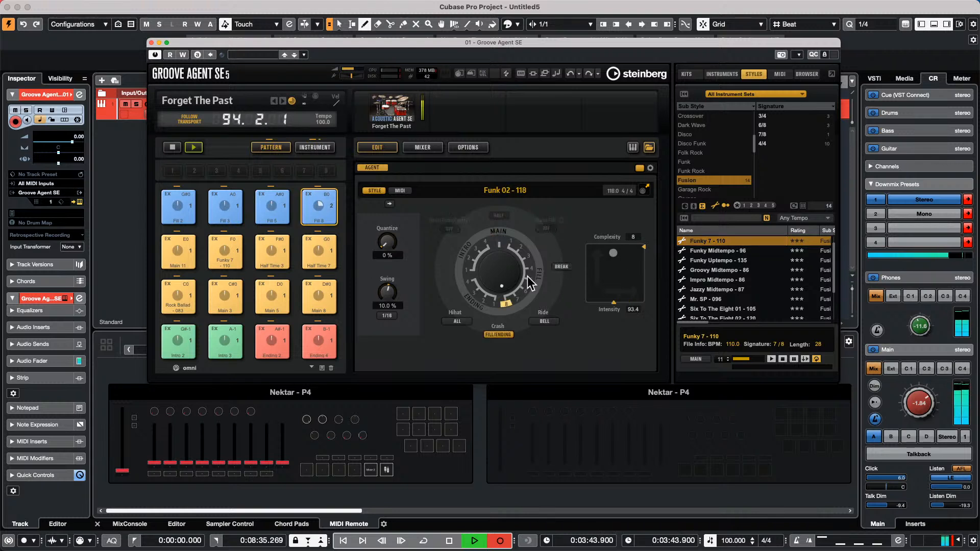
pyautogui.moveTo(613, 256); pyautogui.dragTo(627, 252)
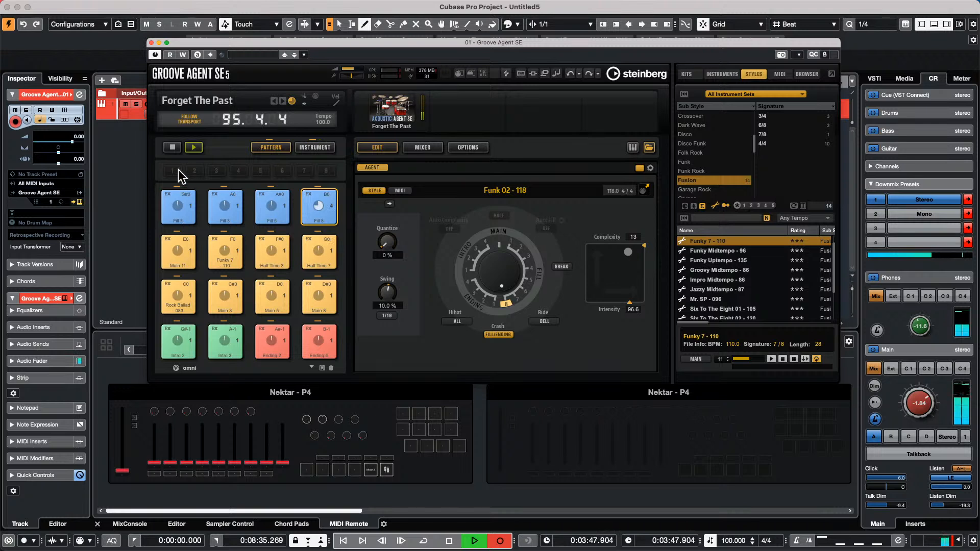
pyautogui.click(173, 148)
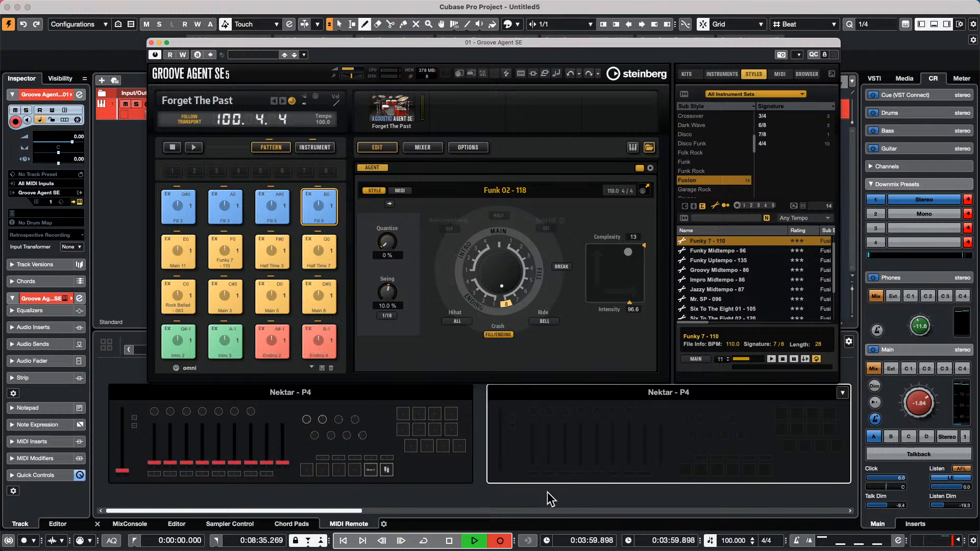
# - Stop project playback so the position returns to 0:00:00.000
pyautogui.click(454, 542)
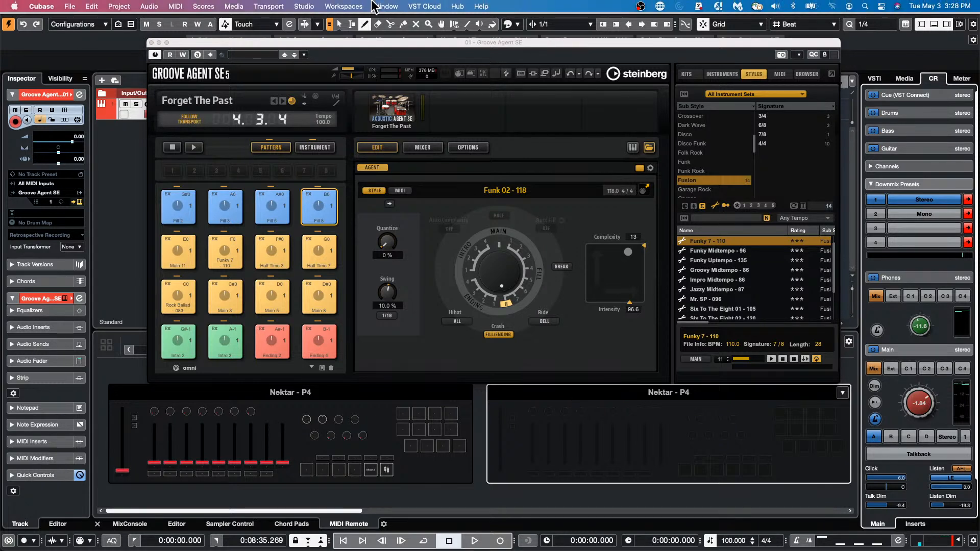
# - Review Studio Setup's devices and Add Device list without adding any, then close Groove Agent SE
pyautogui.click(353, 6)
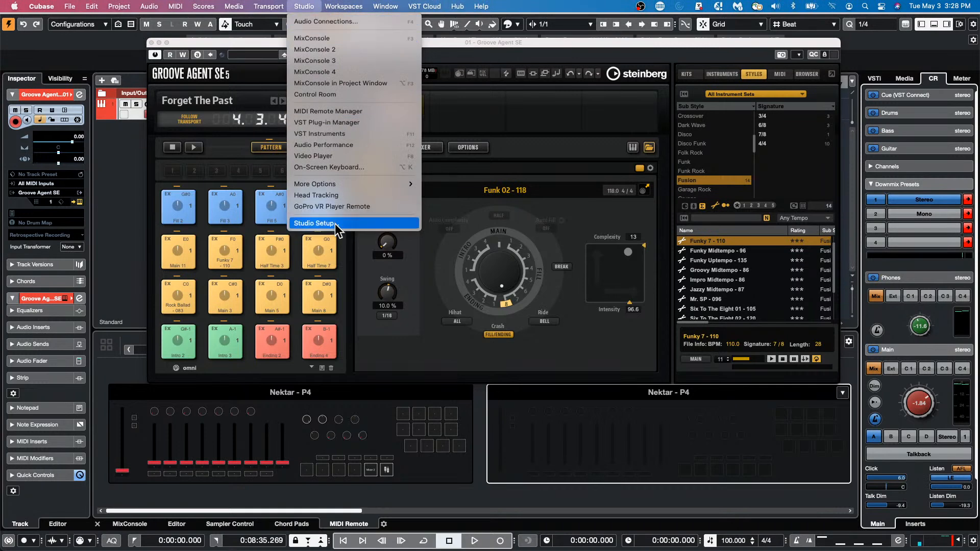
pyautogui.click(335, 223)
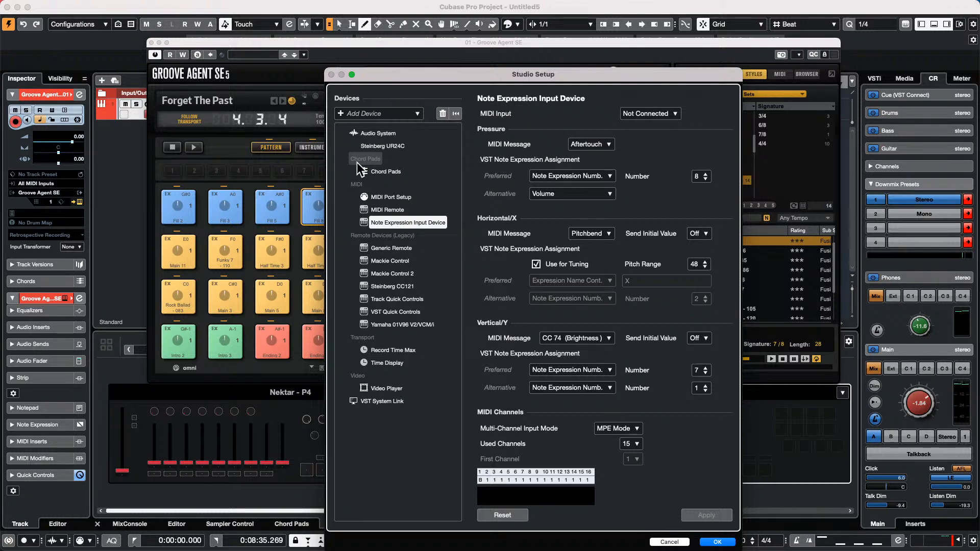
pyautogui.moveTo(357, 163); pyautogui.dragTo(380, 169)
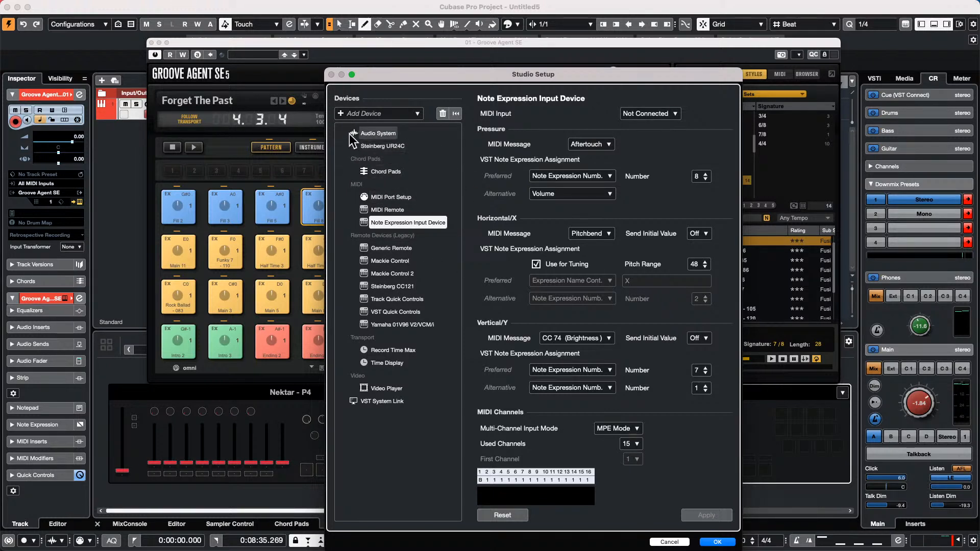
pyautogui.click(339, 113)
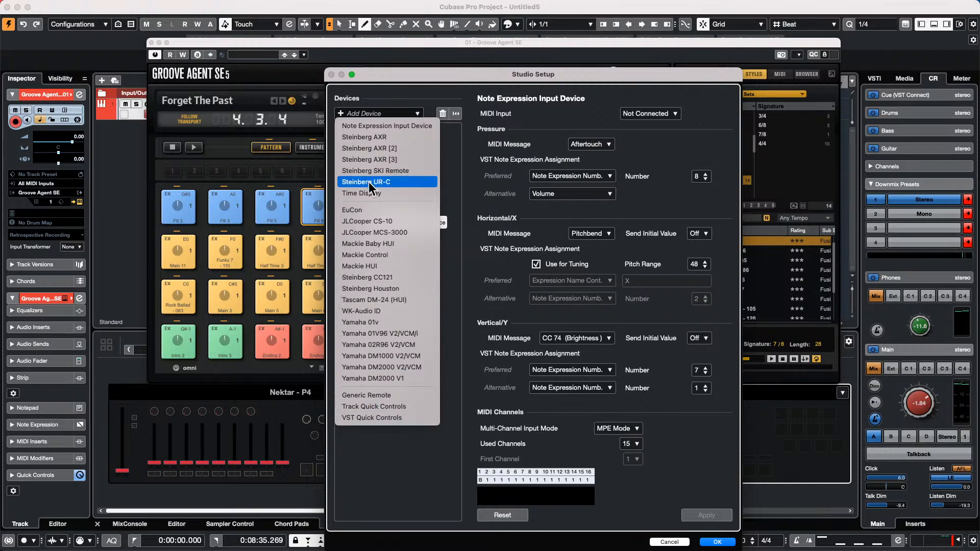
pyautogui.click(452, 275)
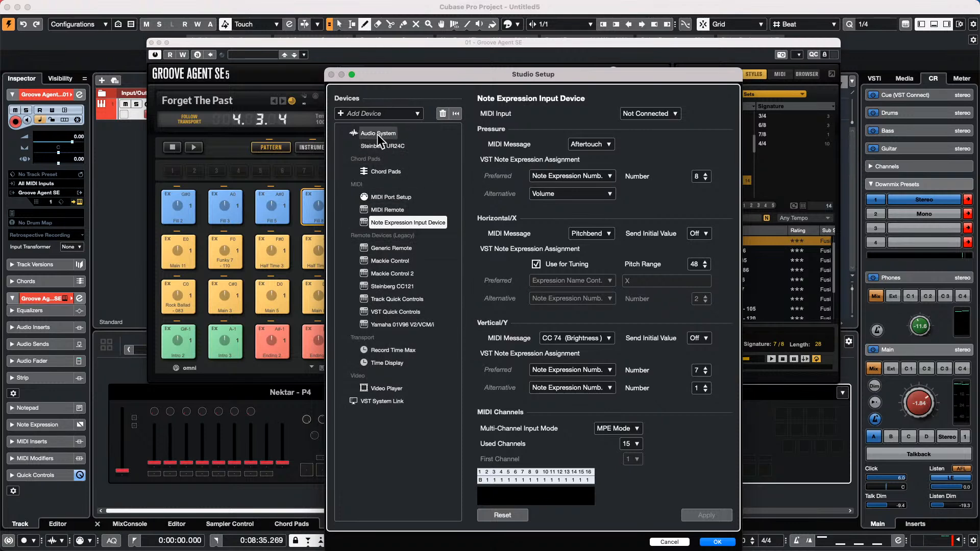
pyautogui.click(720, 542)
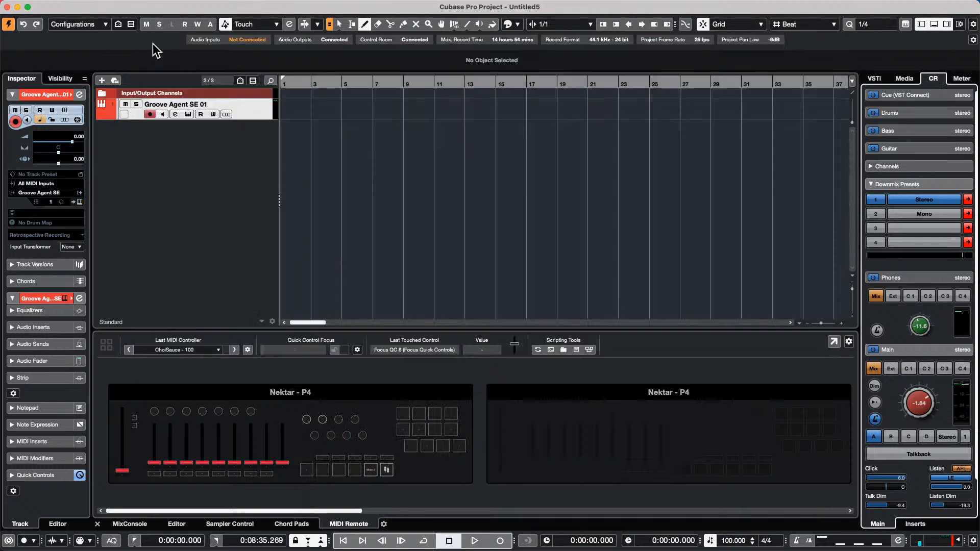
pyautogui.click(152, 43)
# - Show the Nektar P4 layout and inspect the Mixer mapping's scope in the Mapping Assistant
pyautogui.click(404, 414)
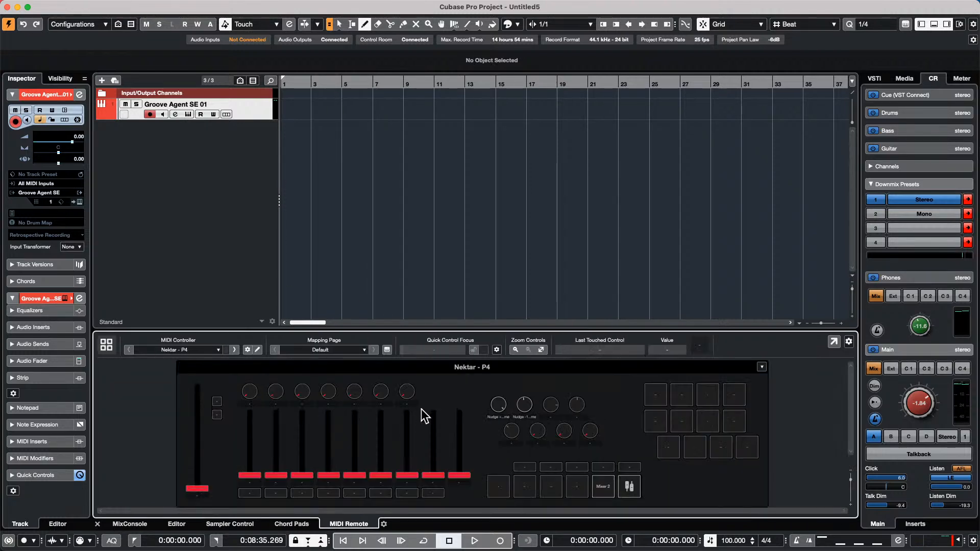
pyautogui.doubleClick(500, 408)
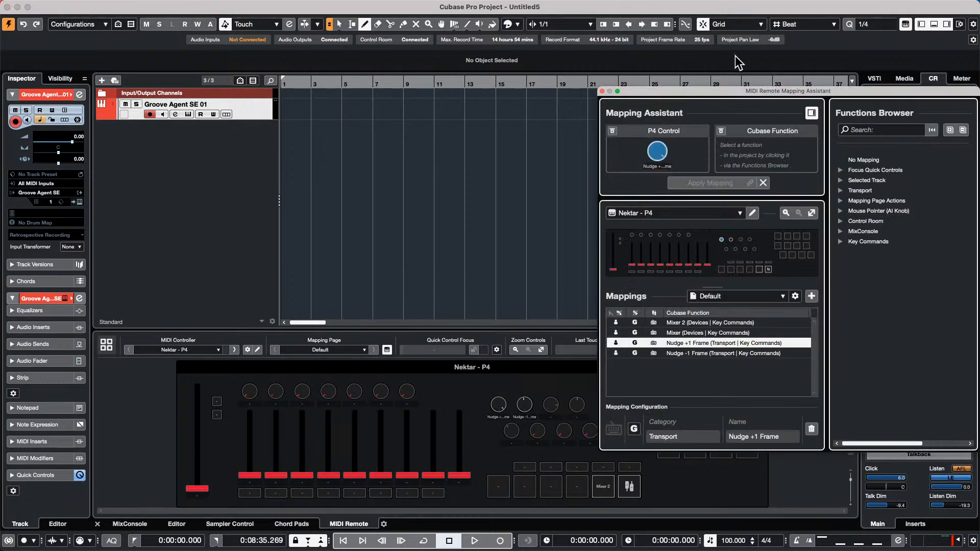
pyautogui.moveTo(679, 90); pyautogui.dragTo(458, 27)
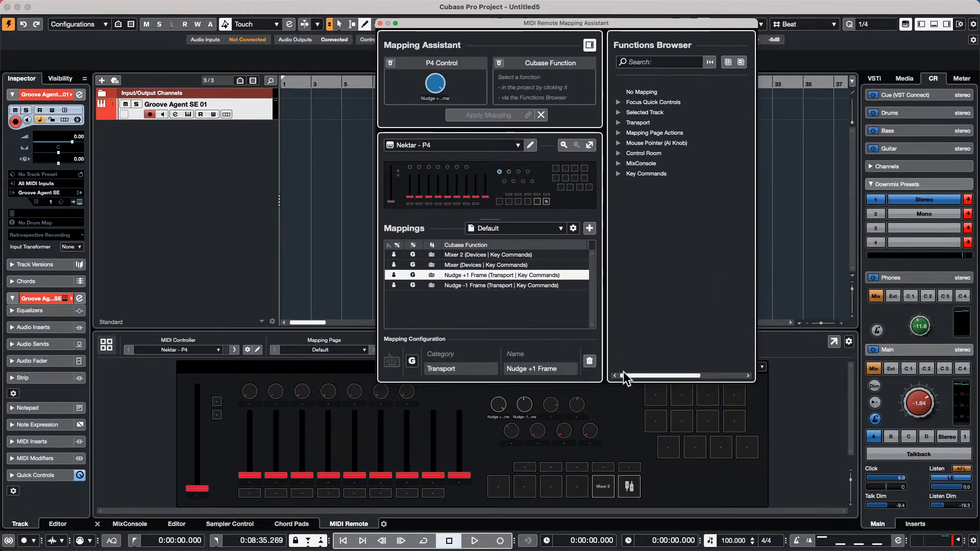
pyautogui.click(472, 265)
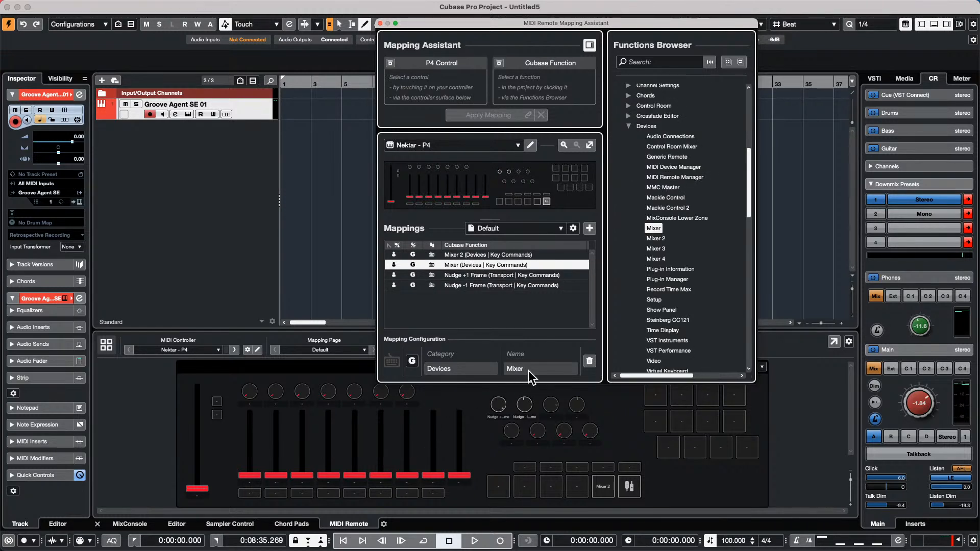
pyautogui.click(412, 360)
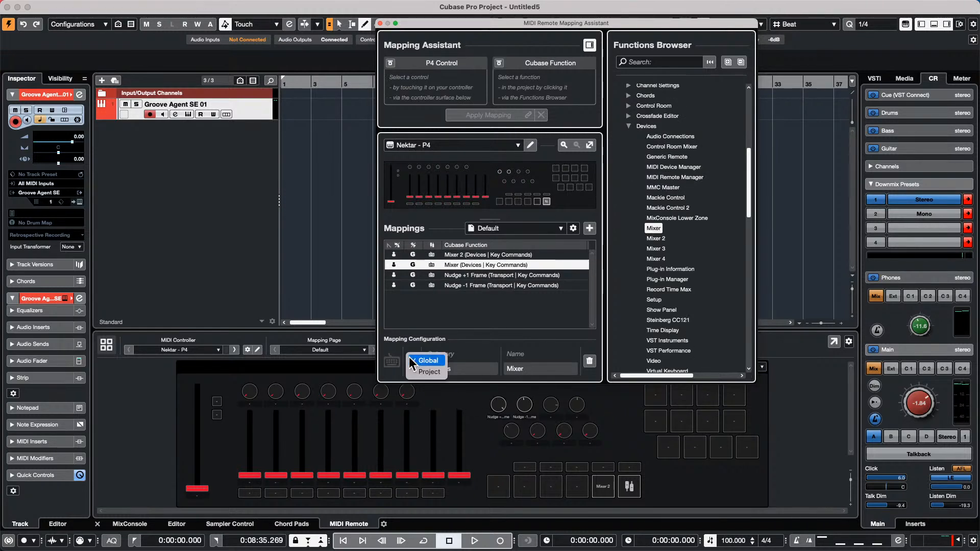
pyautogui.click(420, 370)
pyautogui.click(418, 363)
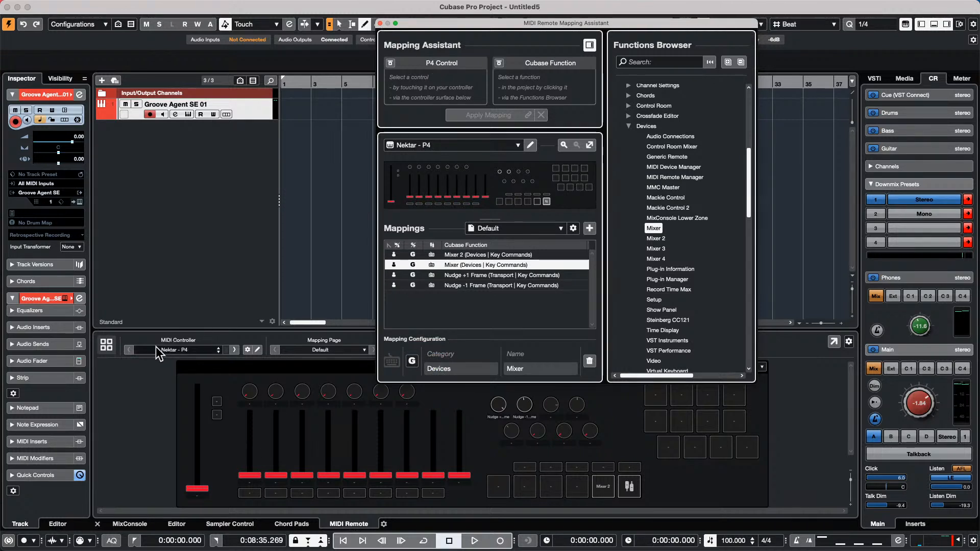
pyautogui.click(666, 456)
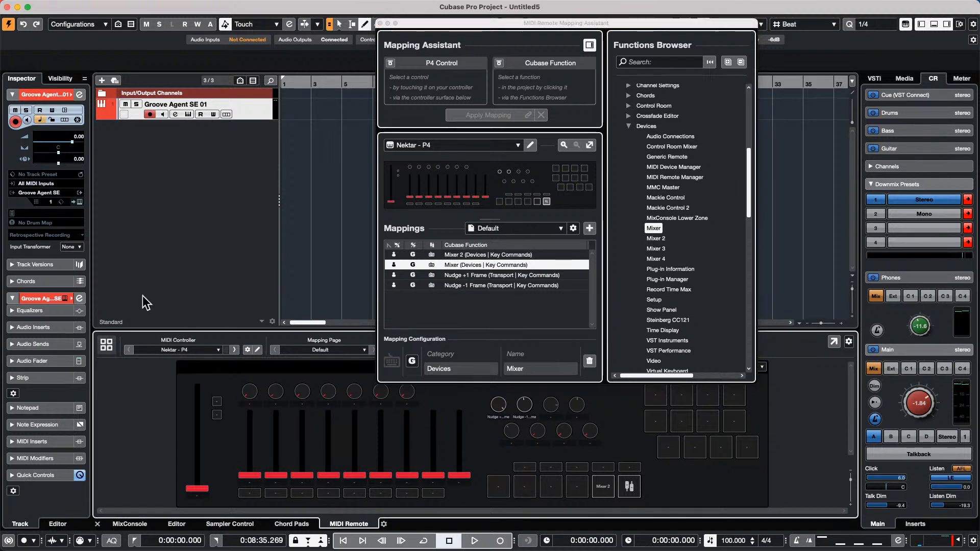
# - Close the assistant, keep Nektar - P4 as controller, and open the Mixer 2 pad's mapping
pyautogui.click(380, 23)
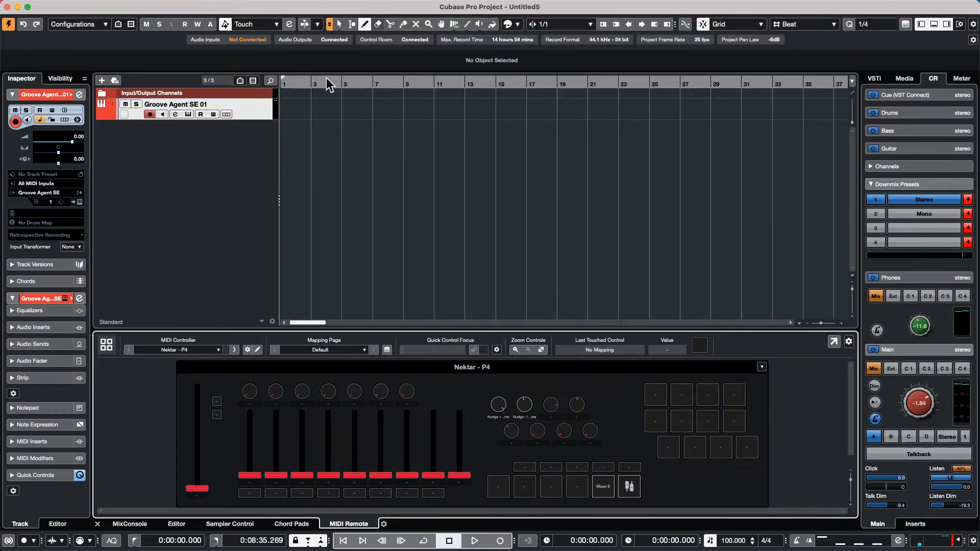
pyautogui.click(212, 351)
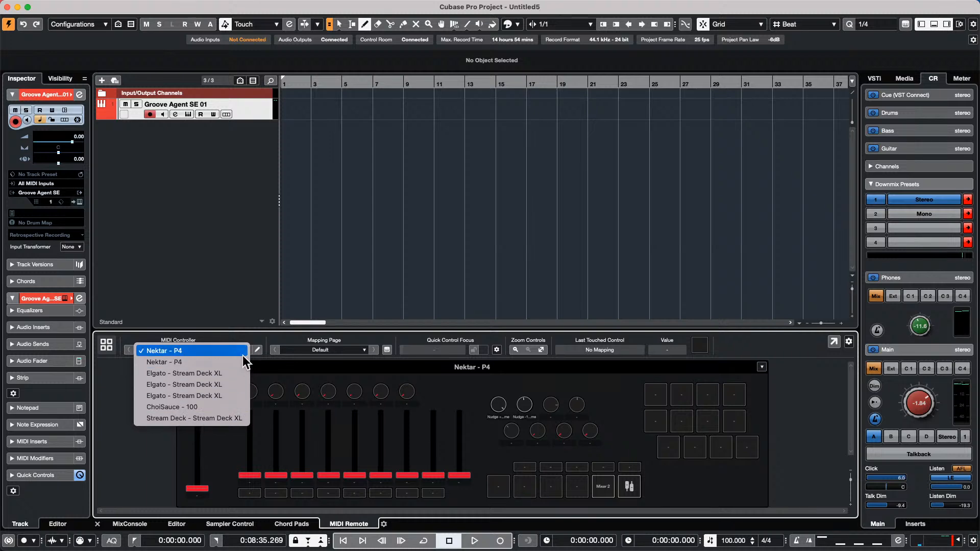
pyautogui.click(602, 484)
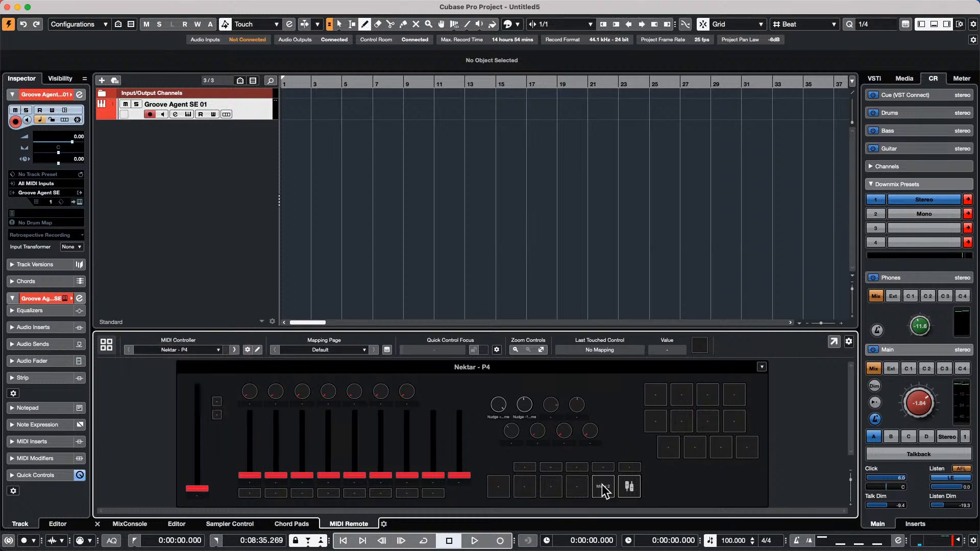
pyautogui.doubleClick(602, 489)
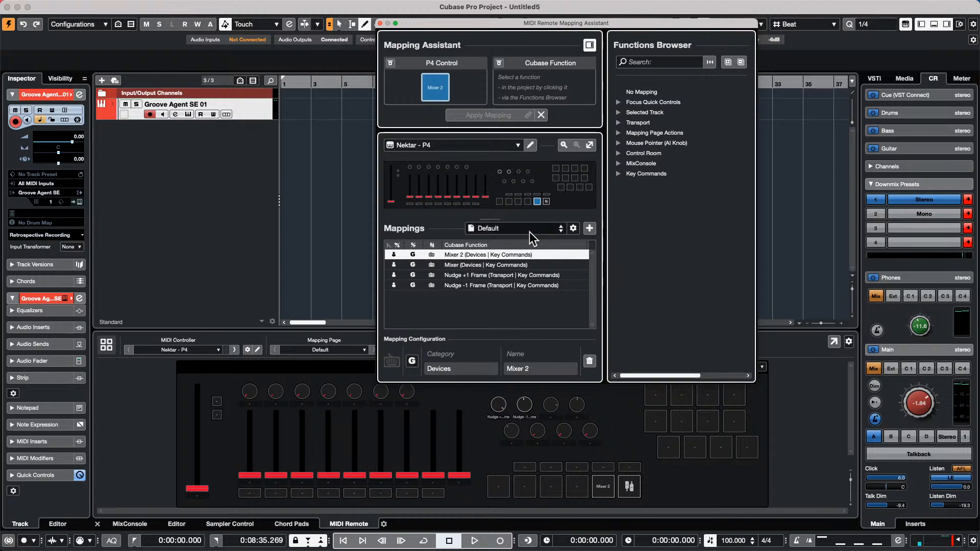
# - Map the empty pad beside Mixer 2 to Key Commands > Add Track > Arranger
pyautogui.click(573, 229)
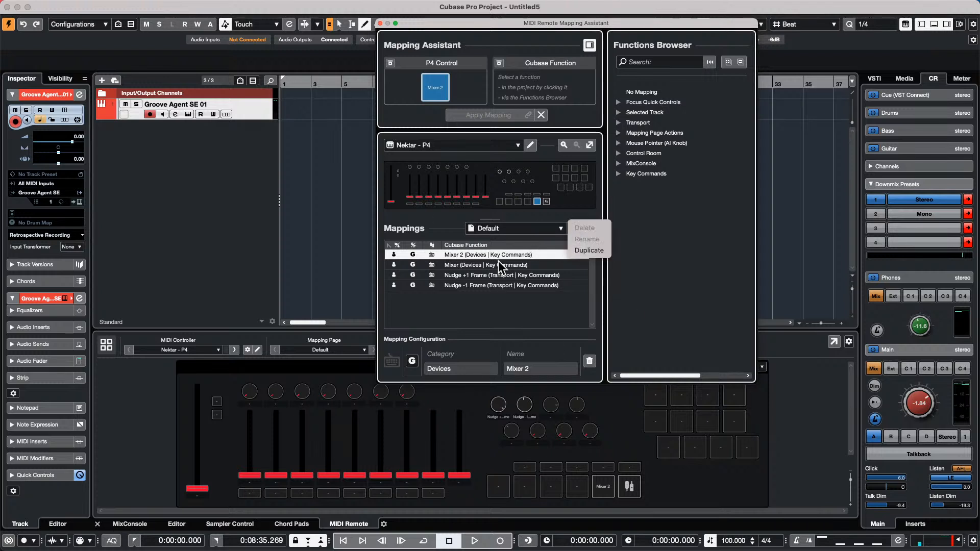
pyautogui.click(542, 286)
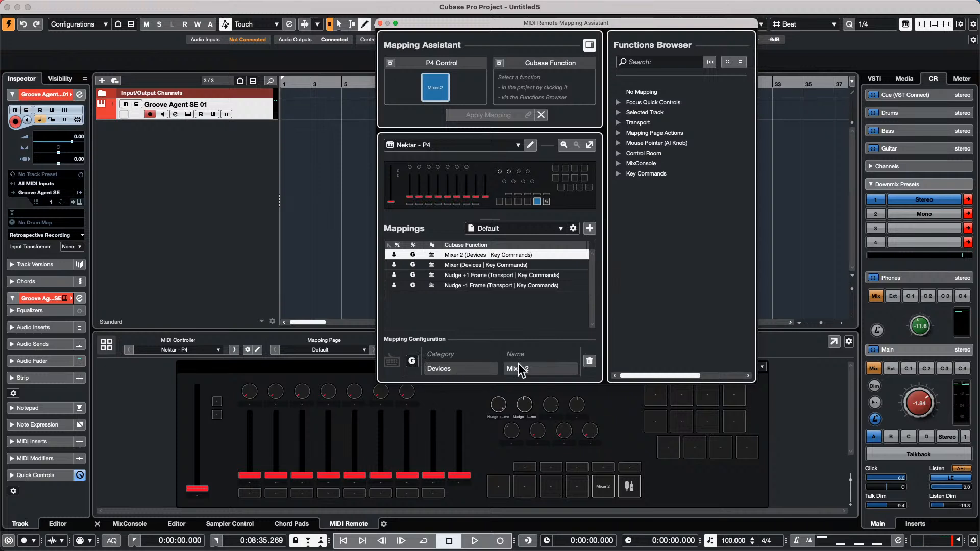
pyautogui.press('Escape')
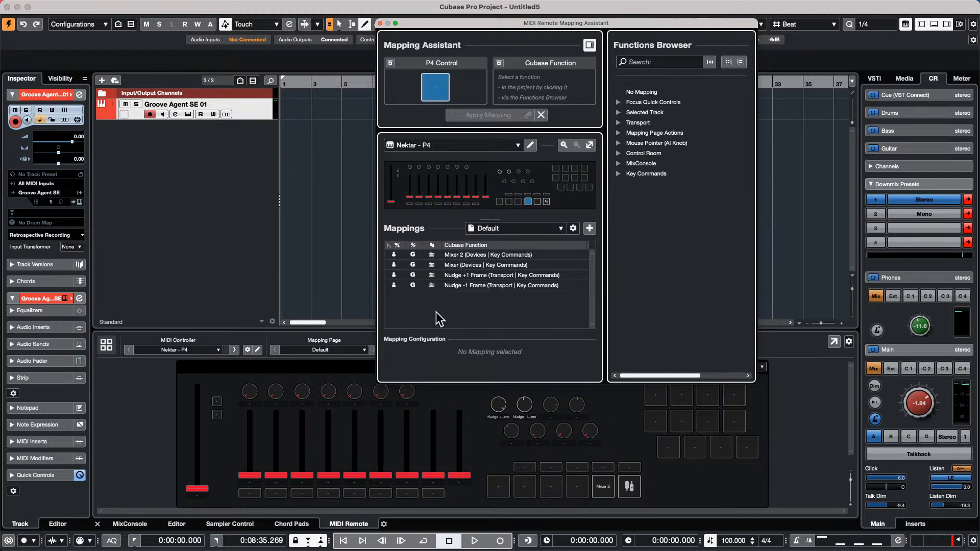
pyautogui.click(619, 133)
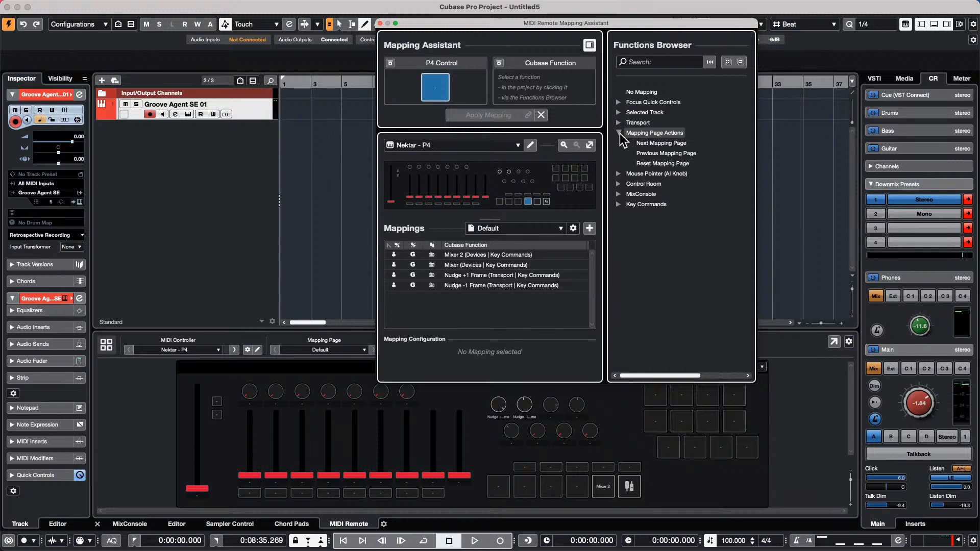
pyautogui.click(618, 204)
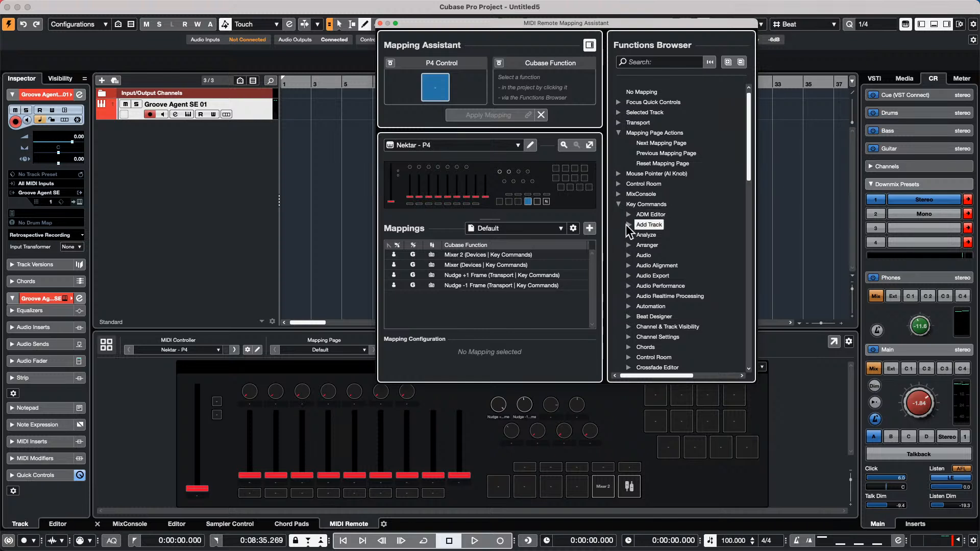
pyautogui.click(628, 225)
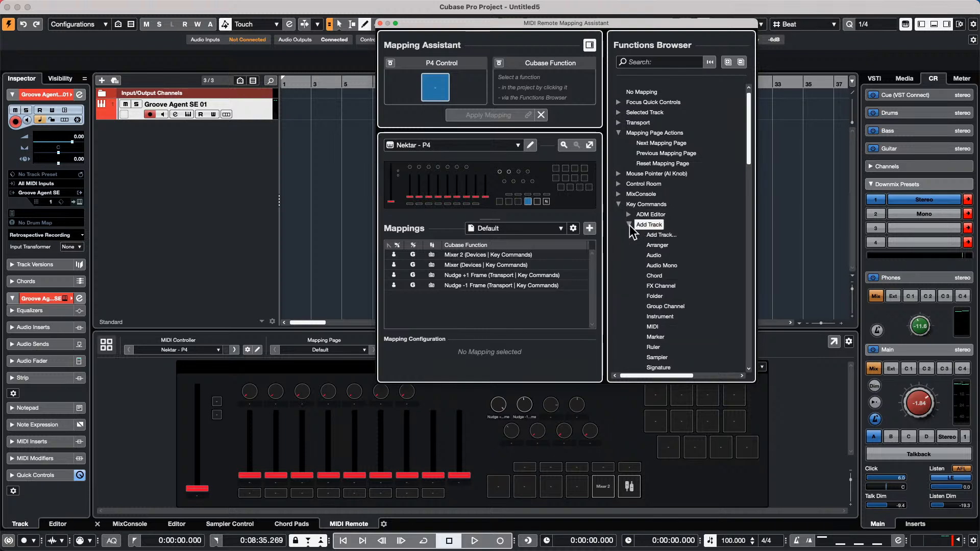
pyautogui.click(658, 246)
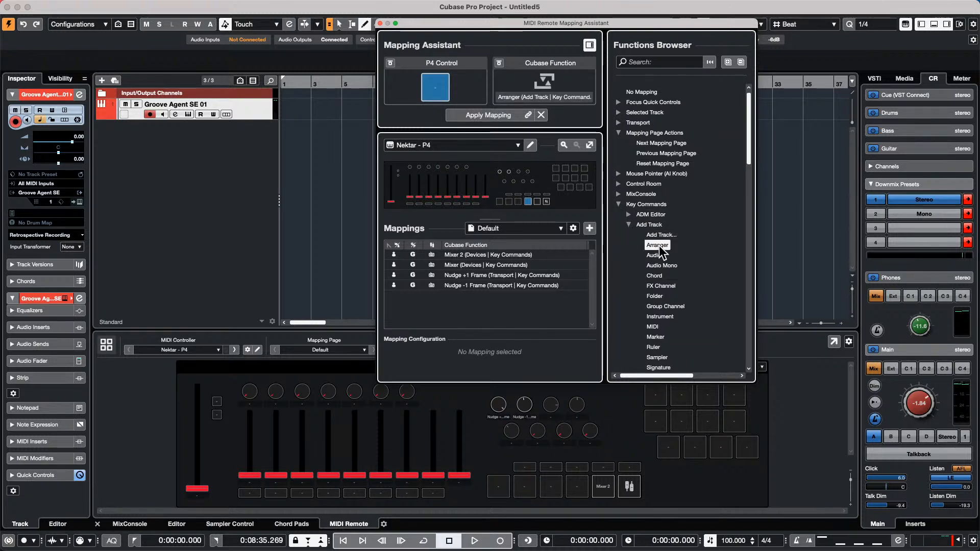
pyautogui.doubleClick(658, 245)
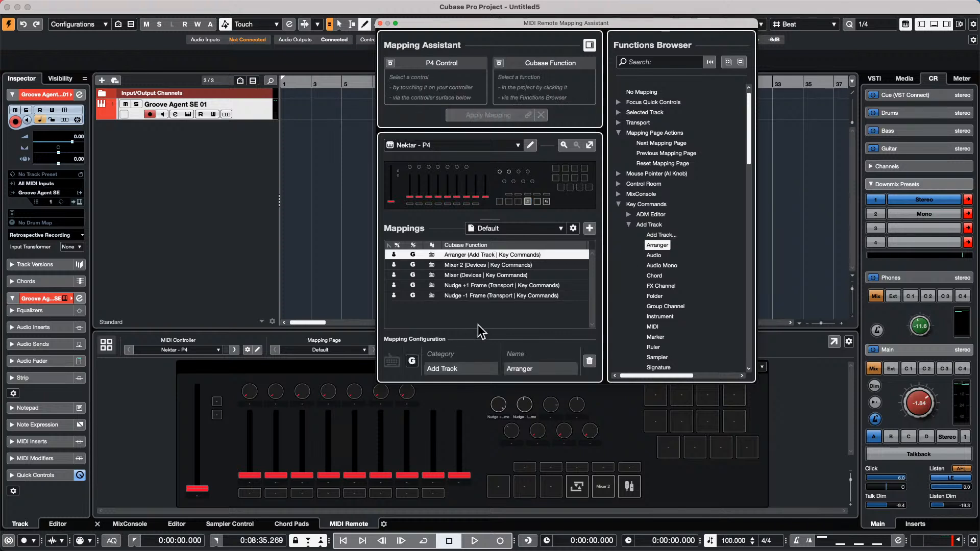
# - Enlarge the Mapping Assistant and review the new Arranger mapping's settings and page options
pyautogui.moveTo(590, 383); pyautogui.dragTo(589, 431)
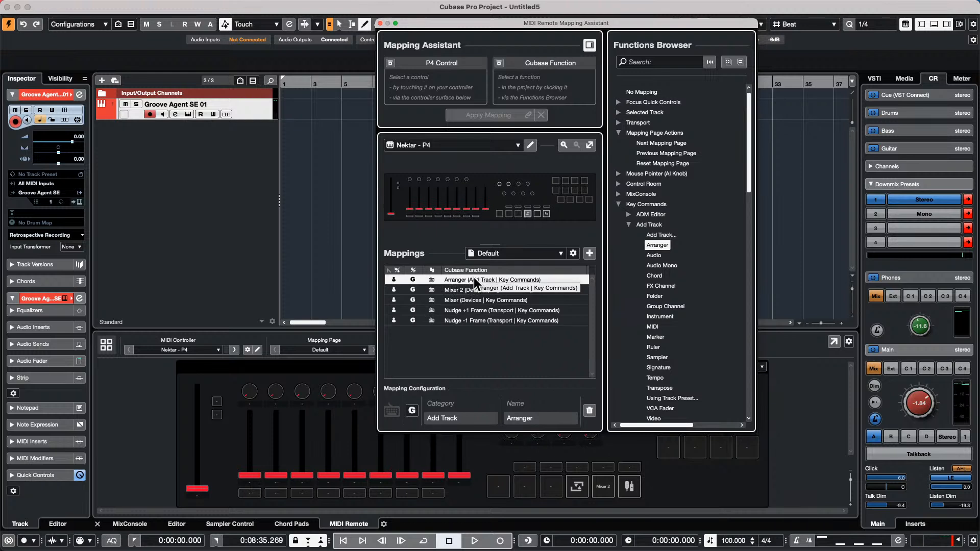
pyautogui.click(488, 280)
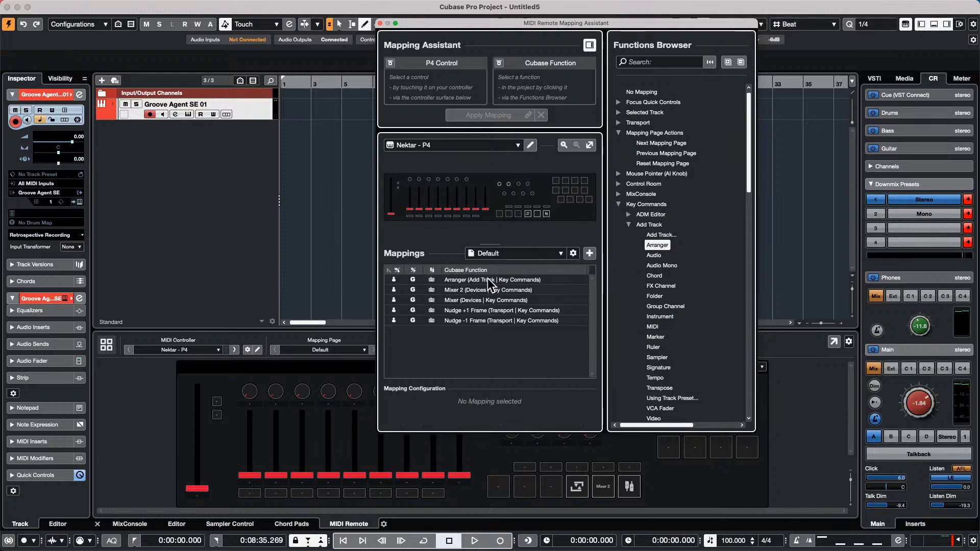
pyautogui.click(498, 280)
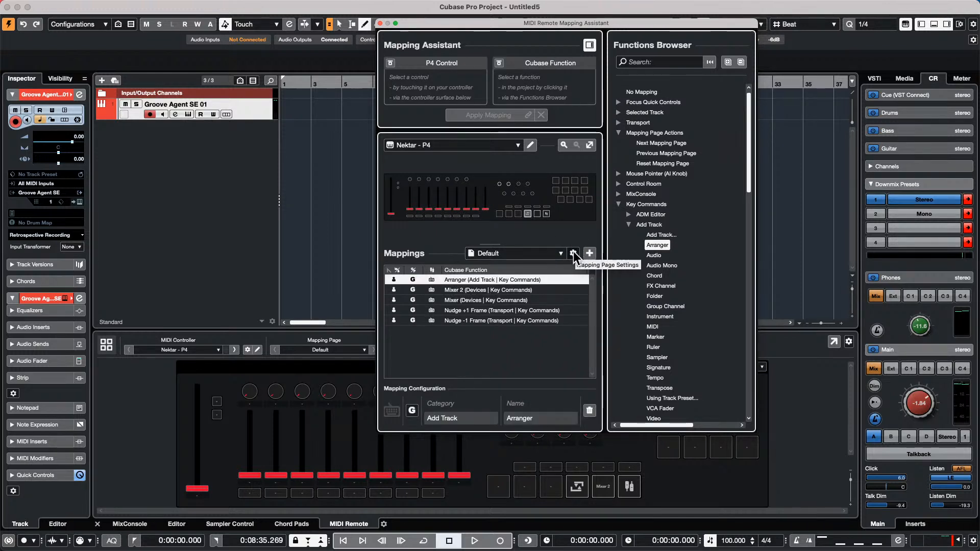
pyautogui.click(574, 252)
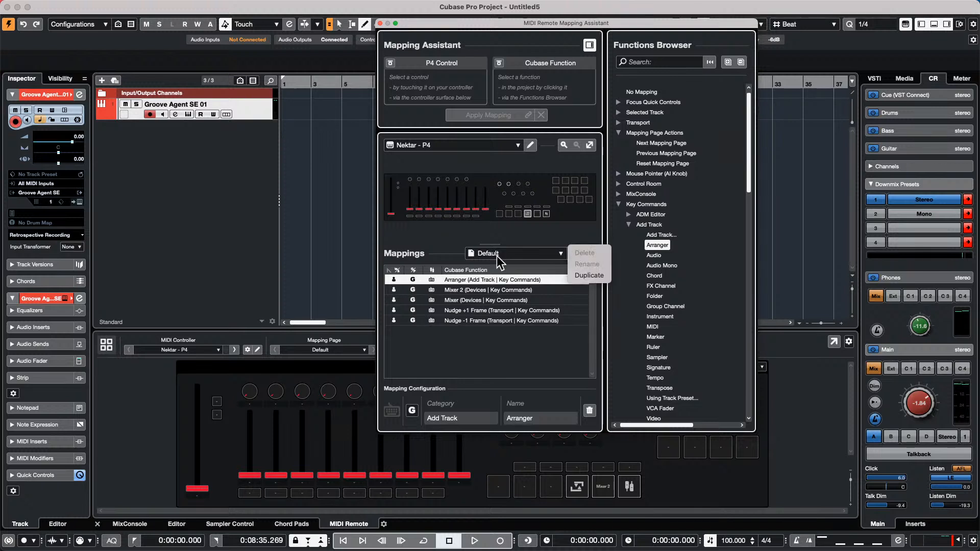
pyautogui.click(489, 345)
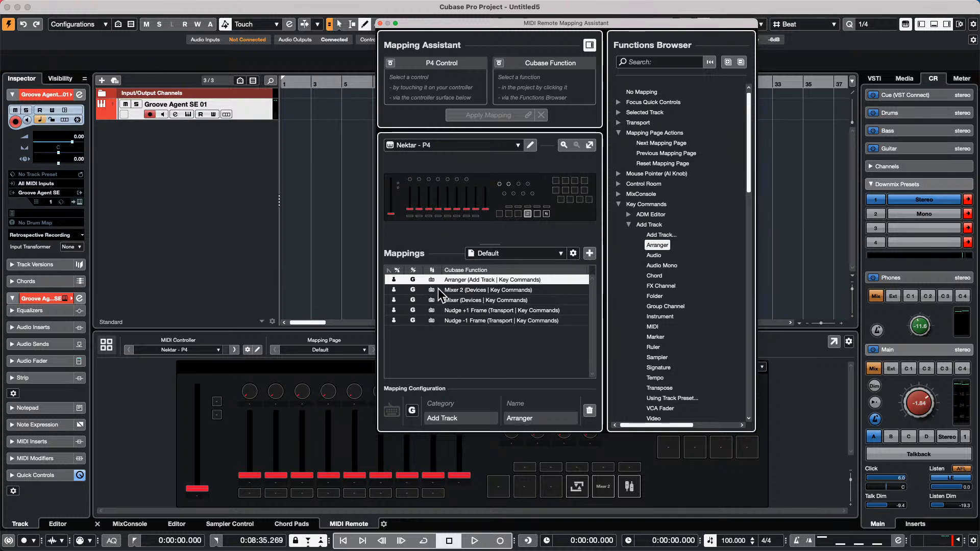
# - Set the Nudge -1 Frame mapping's scope from Global to Project
pyautogui.click(455, 280)
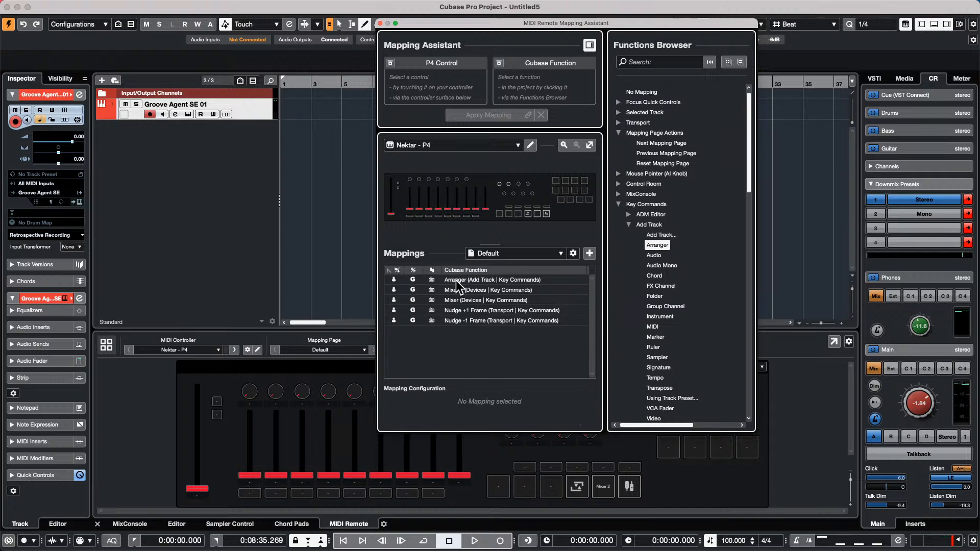
pyautogui.click(463, 321)
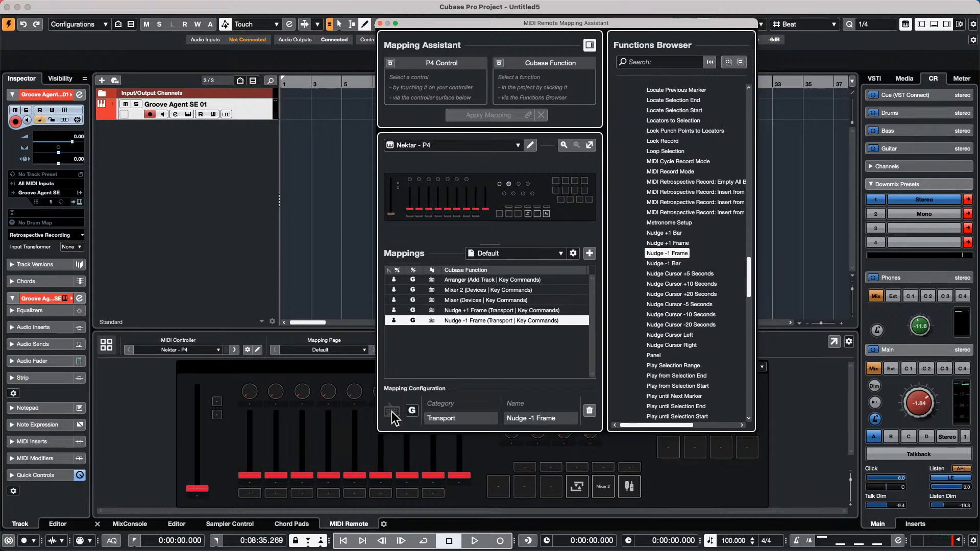
pyautogui.click(411, 411)
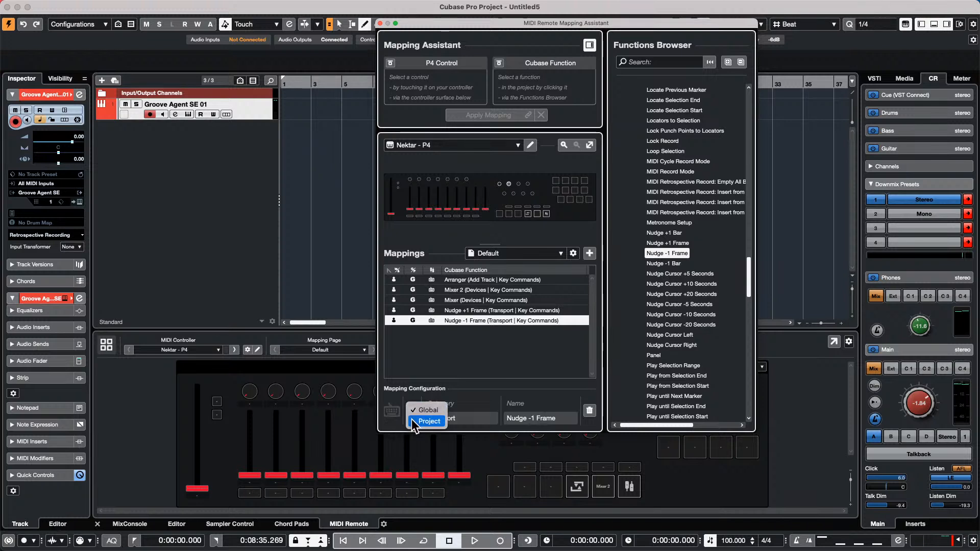
pyautogui.click(427, 421)
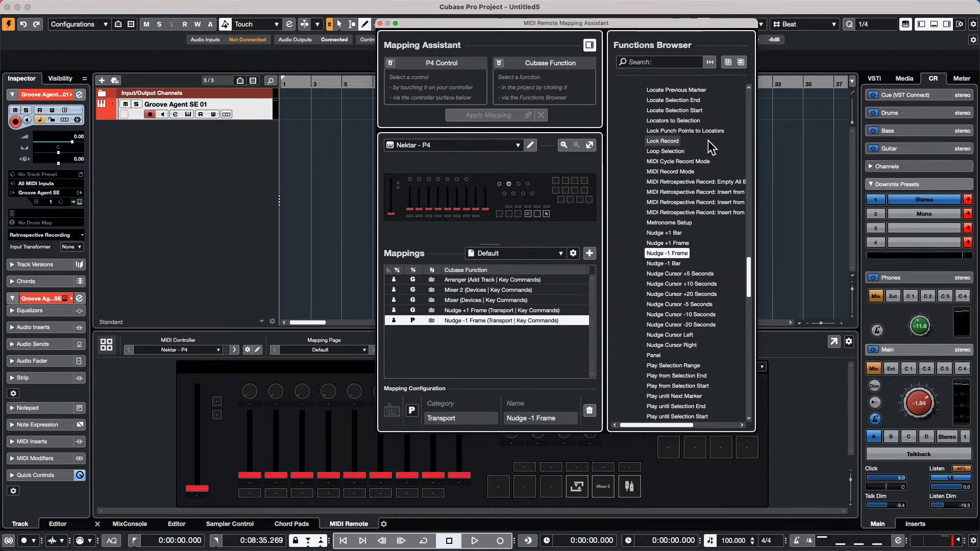
# - Close the MIDI Remote Mapping Assistant window
pyautogui.click(380, 23)
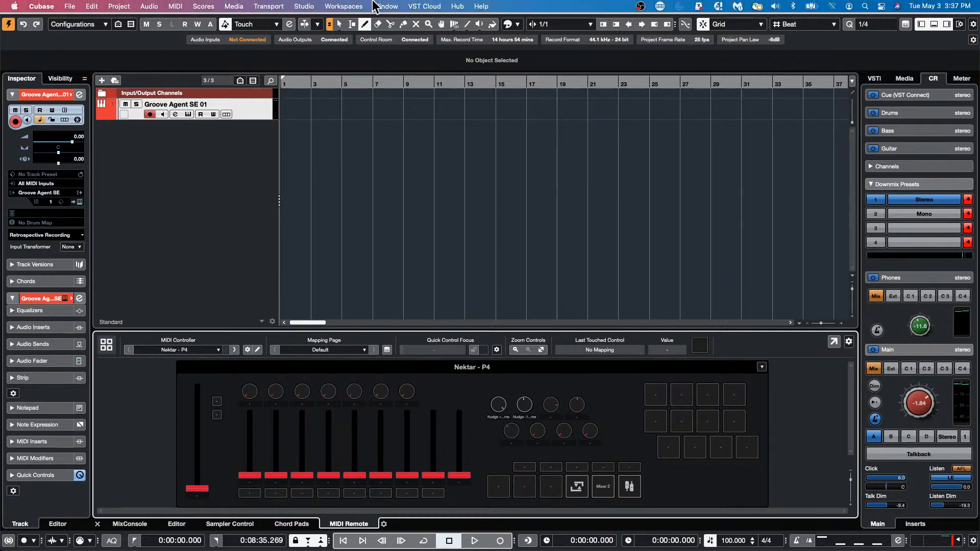
# - Add a stereo audio track, Audio 01, routed to Stereo Out, below Groove Agent SE 01
pyautogui.click(383, 6)
pyautogui.moveTo(328, 7)
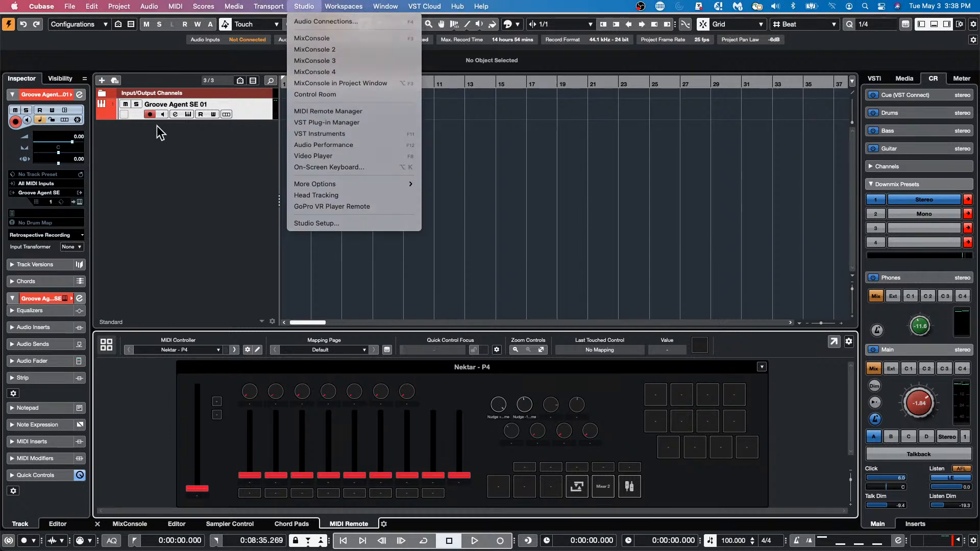
pyautogui.click(175, 138)
pyautogui.rightClick(225, 145)
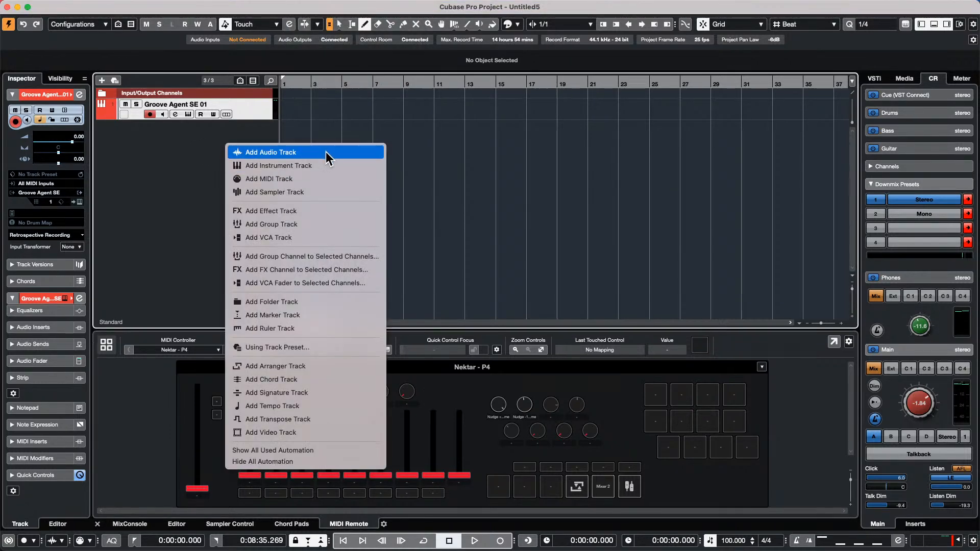
pyautogui.click(332, 137)
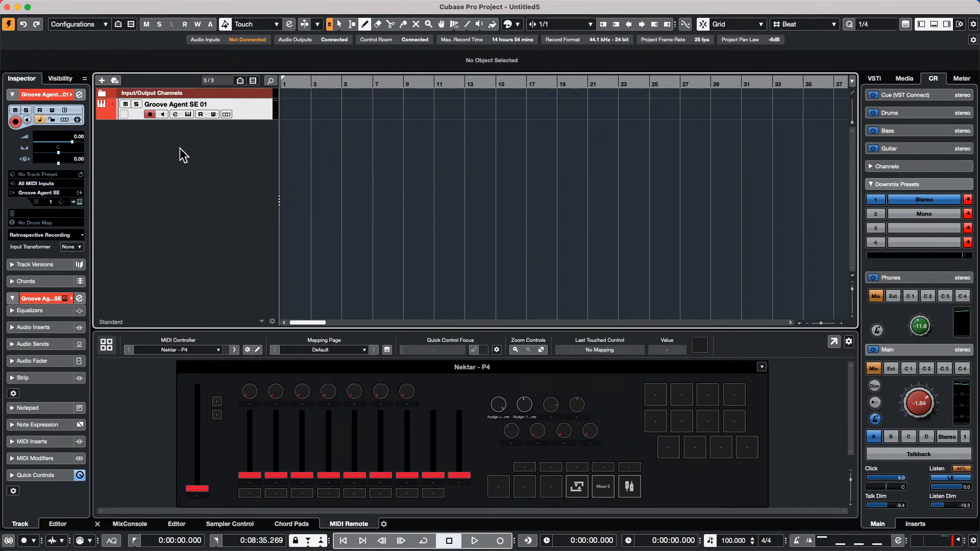
pyautogui.rightClick(180, 145)
pyautogui.click(228, 153)
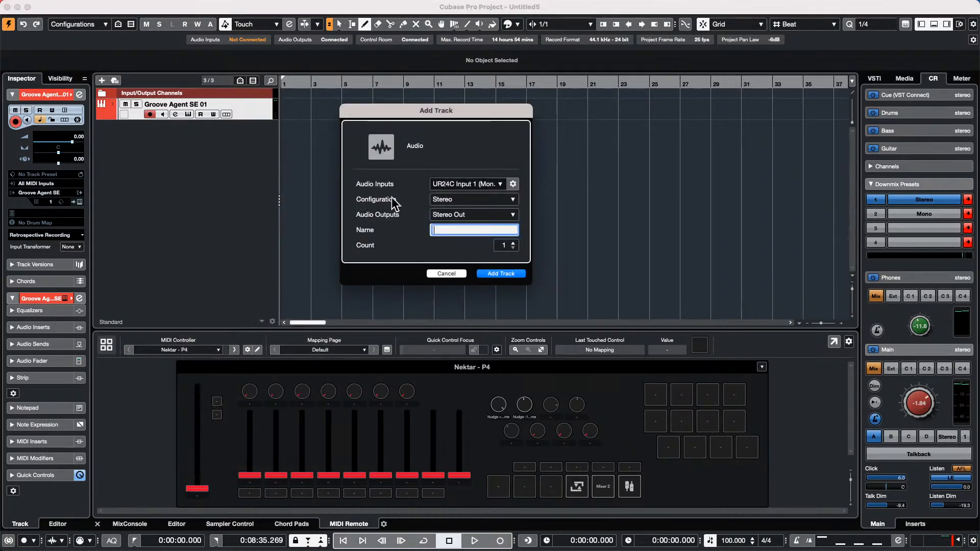
pyautogui.click(506, 274)
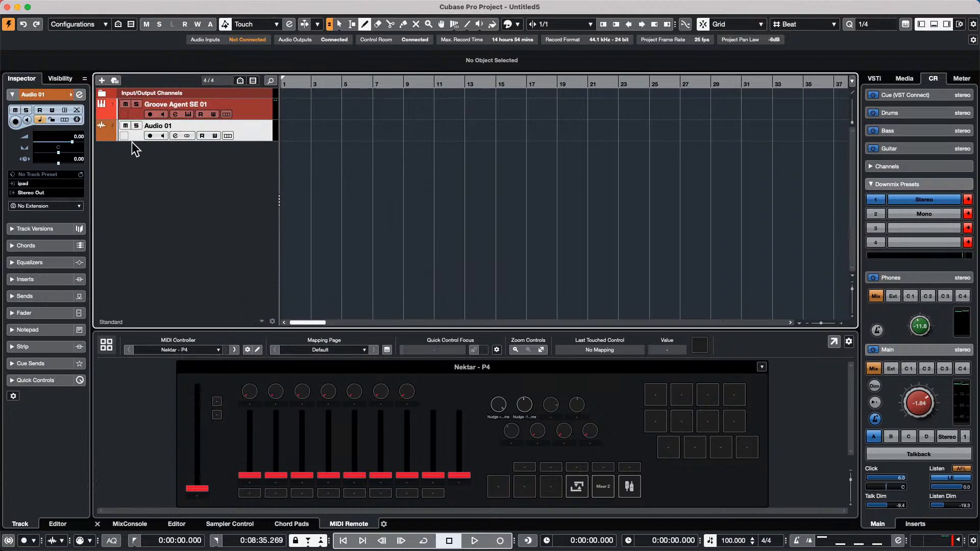
pyautogui.rightClick(237, 130)
# - Create the FX 01-REVelation reverb channel and show Audio 01's send to it at 0.00
pyautogui.moveTo(289, 136)
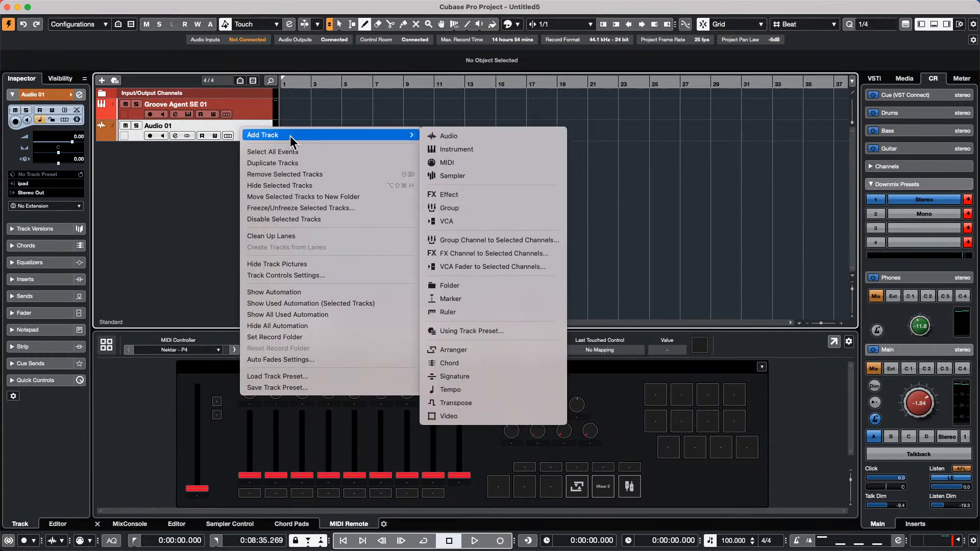
pyautogui.click(518, 258)
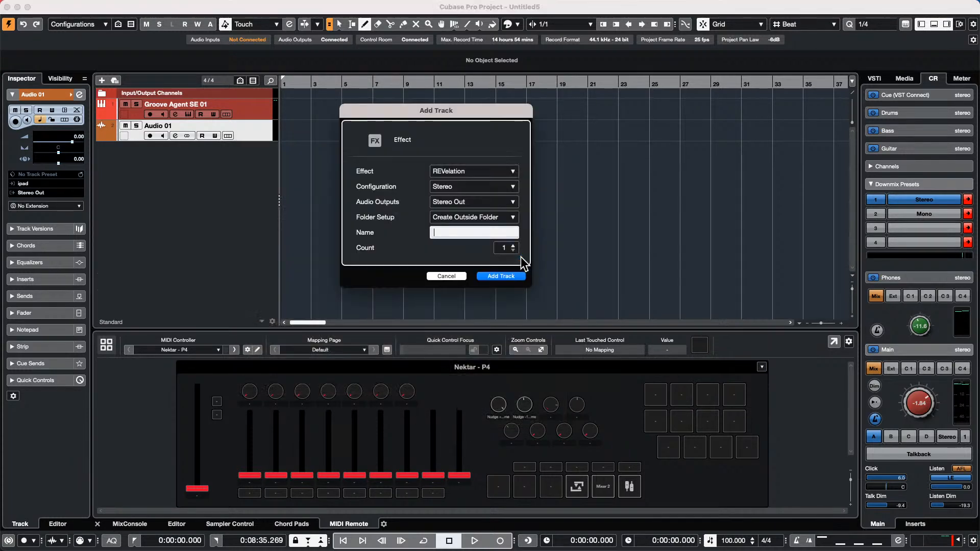
pyautogui.click(501, 276)
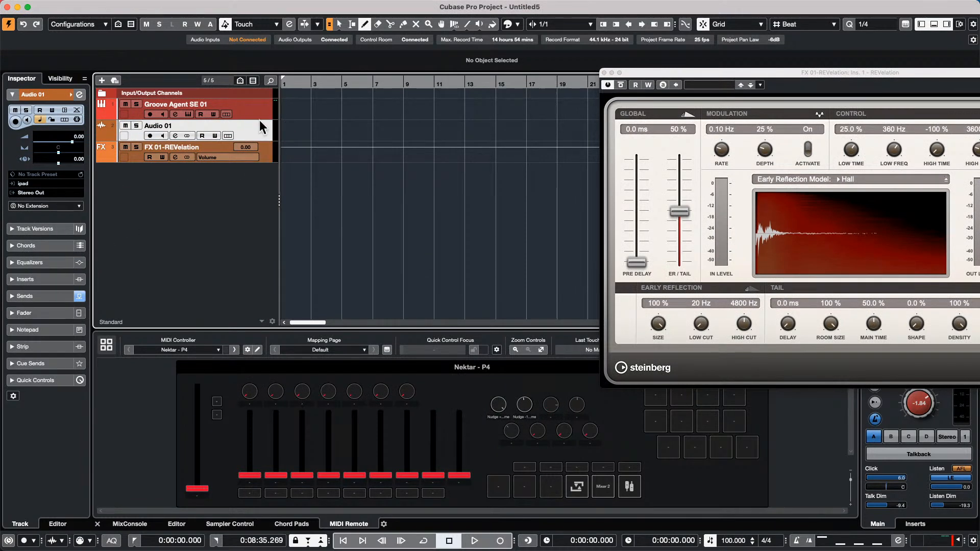
pyautogui.click(44, 301)
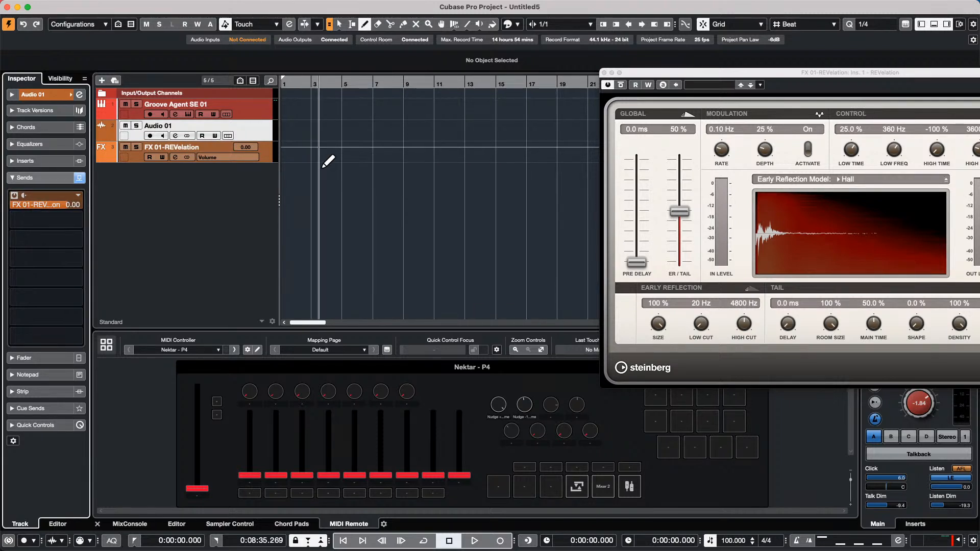
pyautogui.click(381, 6)
pyautogui.moveTo(309, 7)
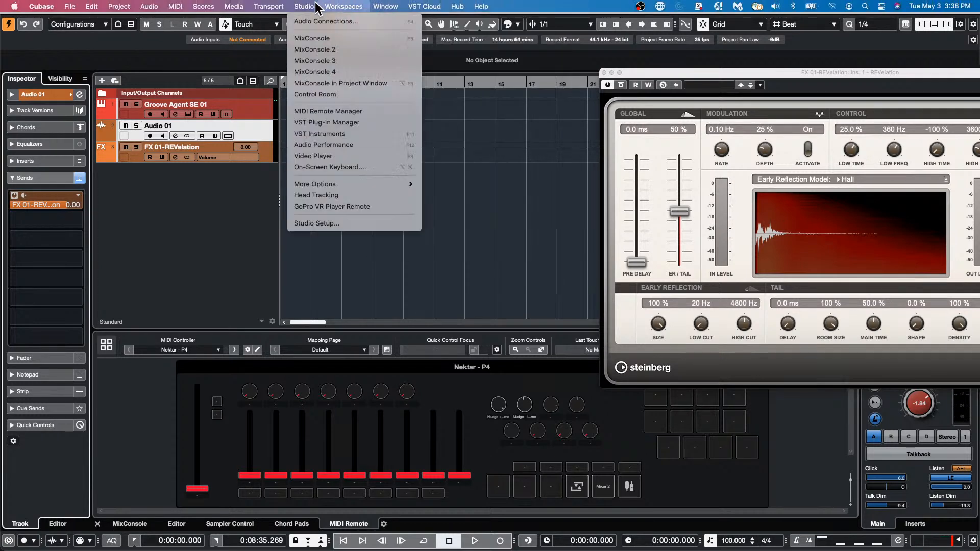
# - Tick Direct Monitoring on the Steinberg UR24C audio system page in Studio Setup
pyautogui.click(327, 225)
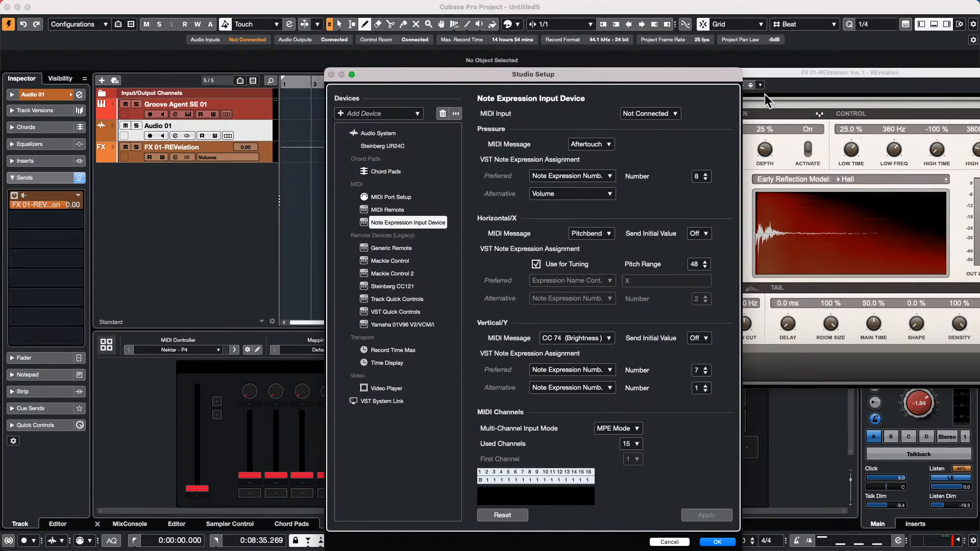
pyautogui.moveTo(580, 71); pyautogui.dragTo(529, 24)
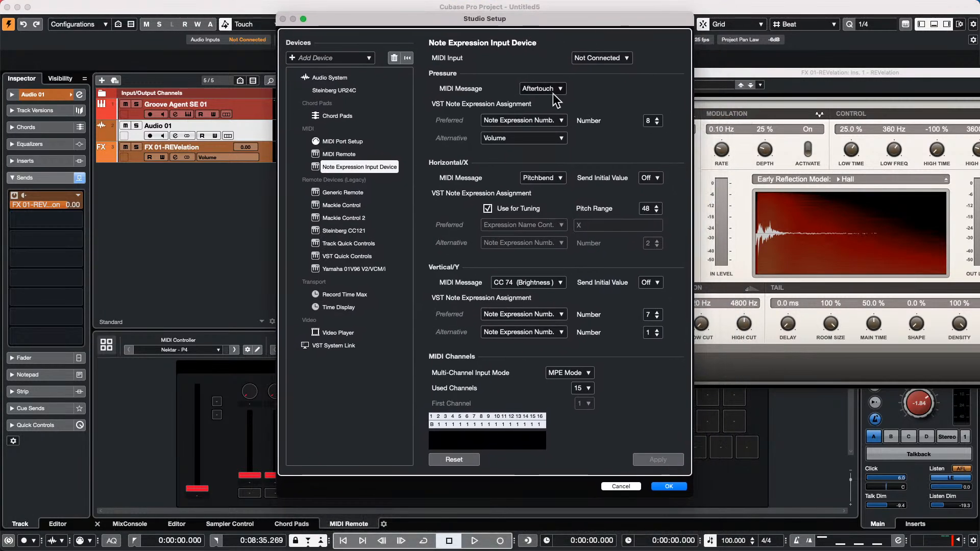
pyautogui.click(336, 77)
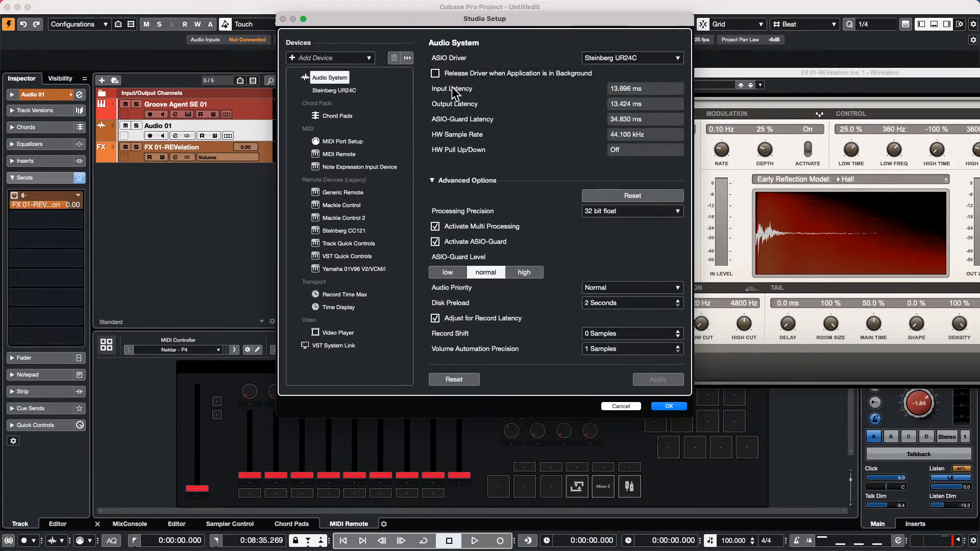
pyautogui.click(331, 91)
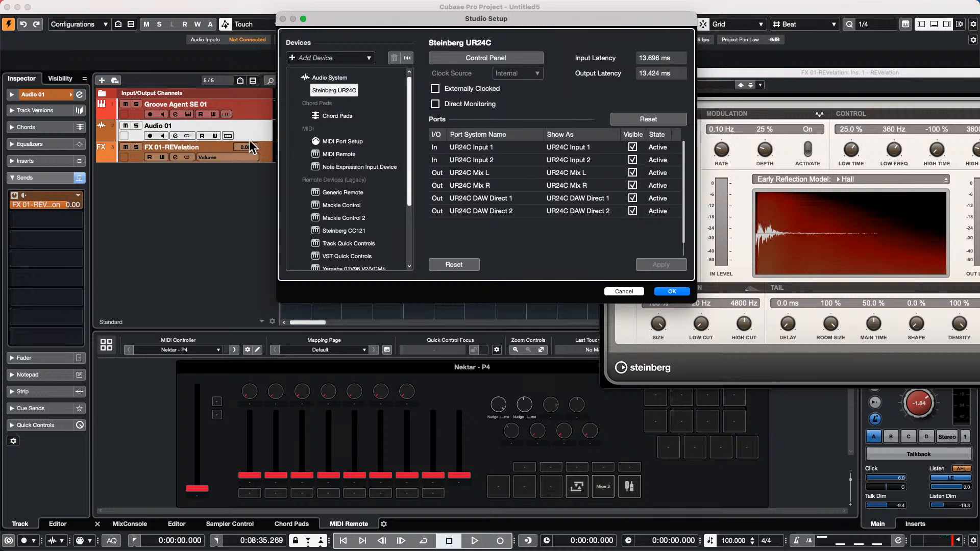
pyautogui.click(436, 104)
# - Cancel the Studio Setup change and add a new audio track, Audio 02
pyautogui.click(624, 292)
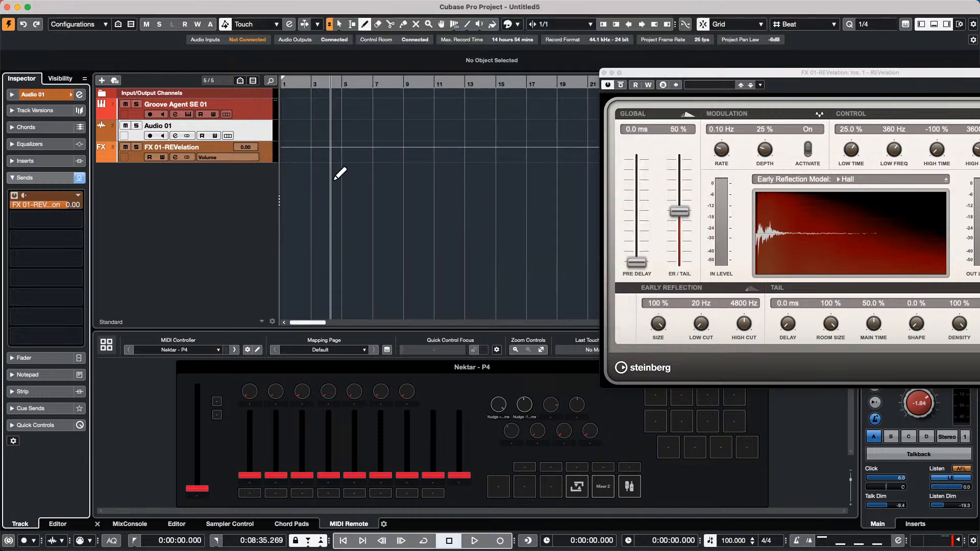
pyautogui.rightClick(201, 171)
pyautogui.click(247, 178)
pyautogui.click(491, 273)
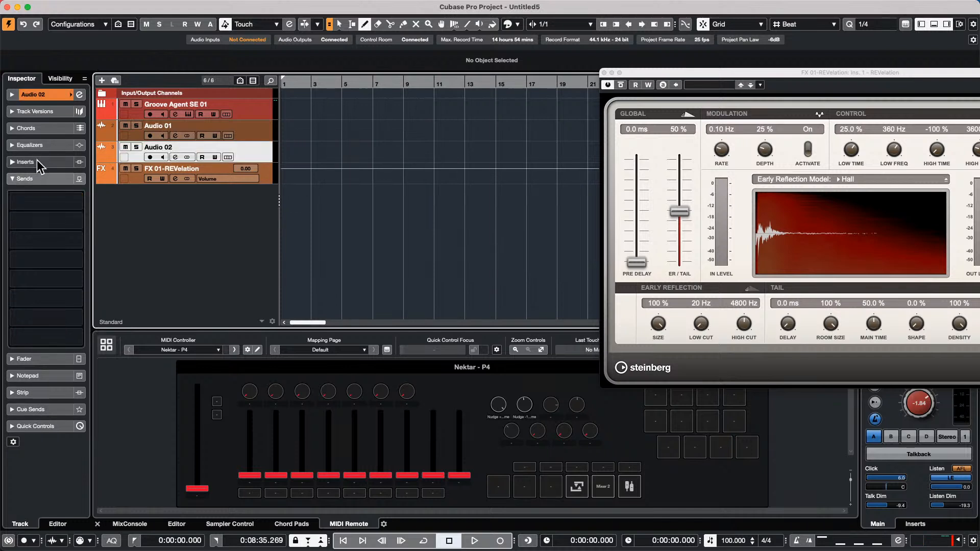
# - Load Distortion > VST Amp Rack as Audio 02's first insert effect
pyautogui.click(26, 162)
pyautogui.click(51, 183)
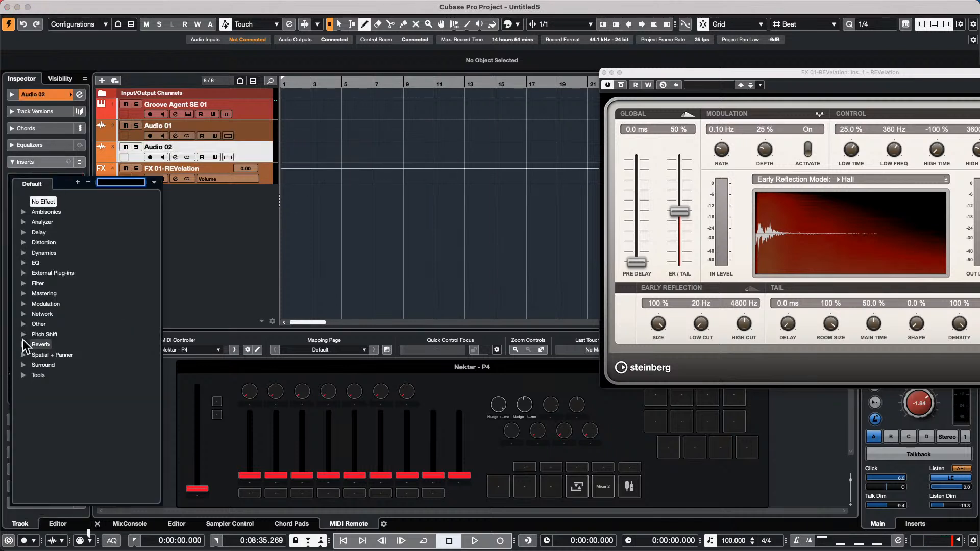
pyautogui.click(24, 242)
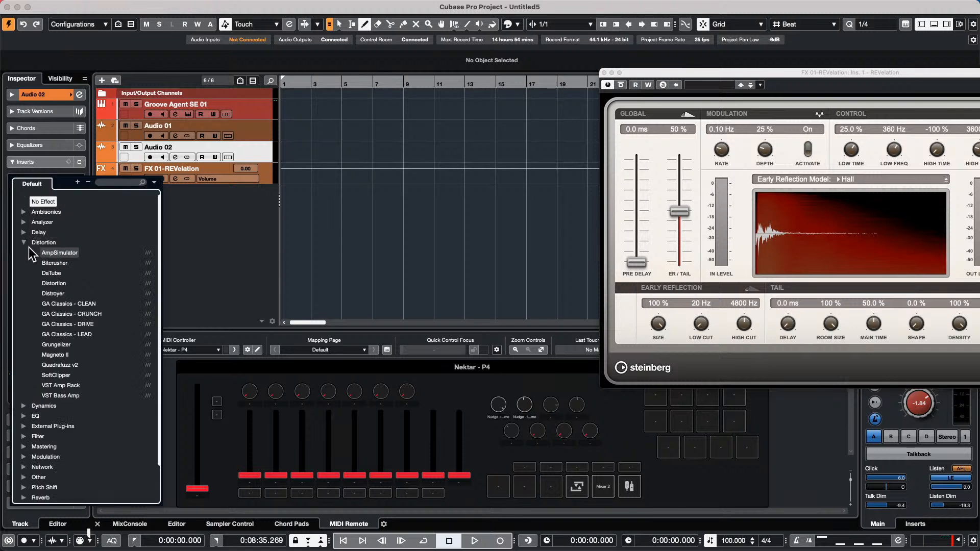
pyautogui.click(71, 386)
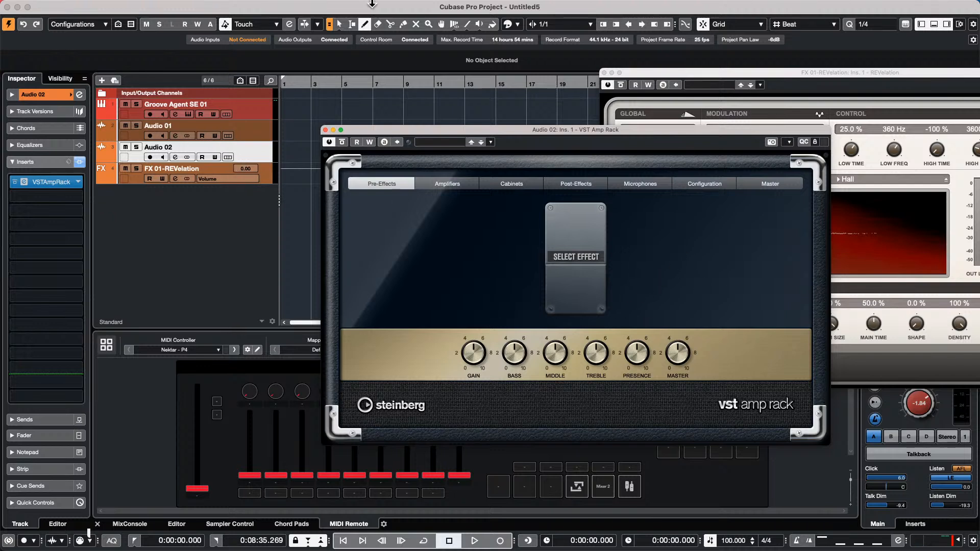
pyautogui.moveTo(402, 8)
pyautogui.click(304, 6)
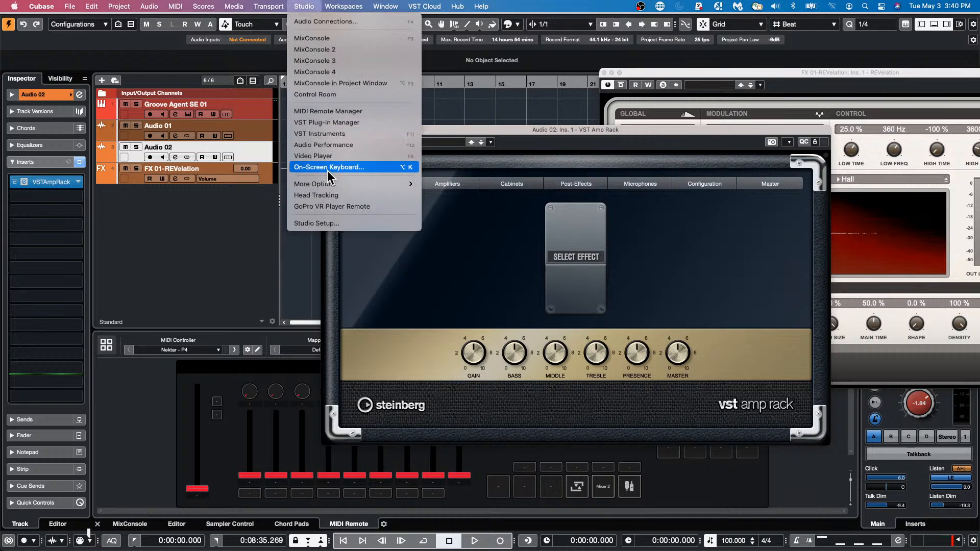
pyautogui.click(339, 223)
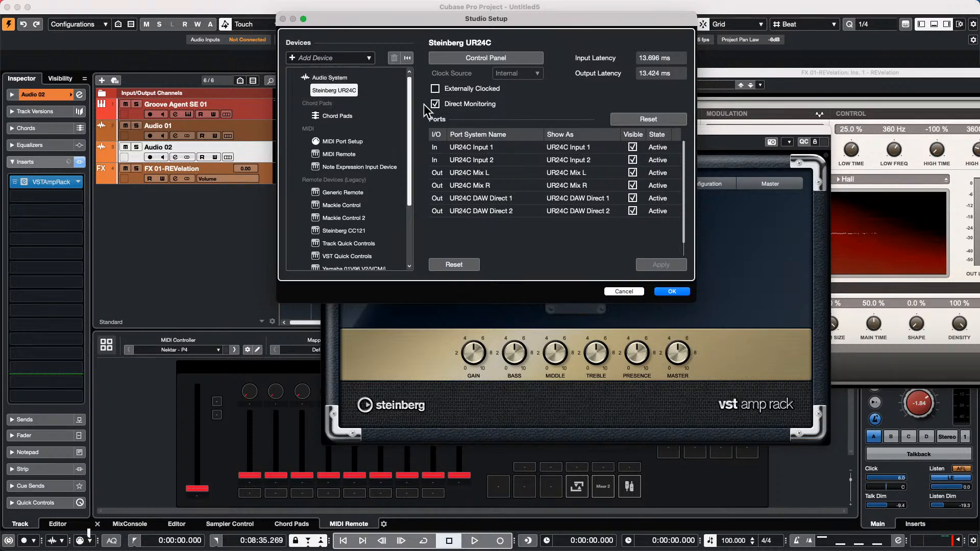
pyautogui.click(664, 291)
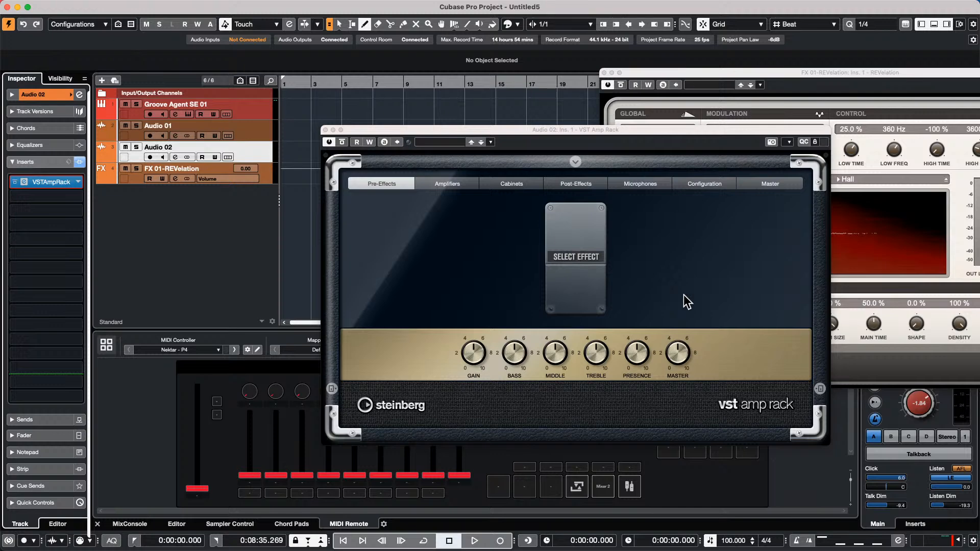
pyautogui.moveTo(468, 7)
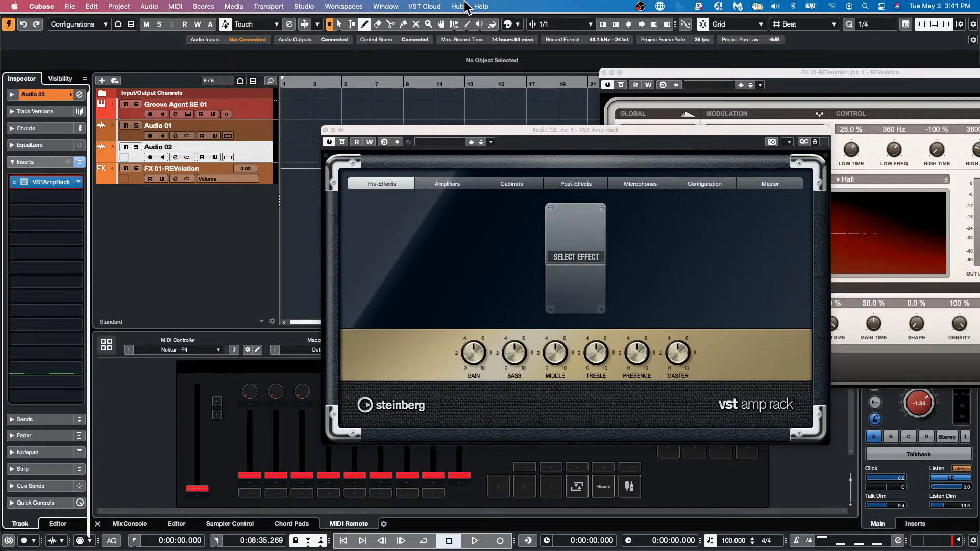
pyautogui.click(308, 5)
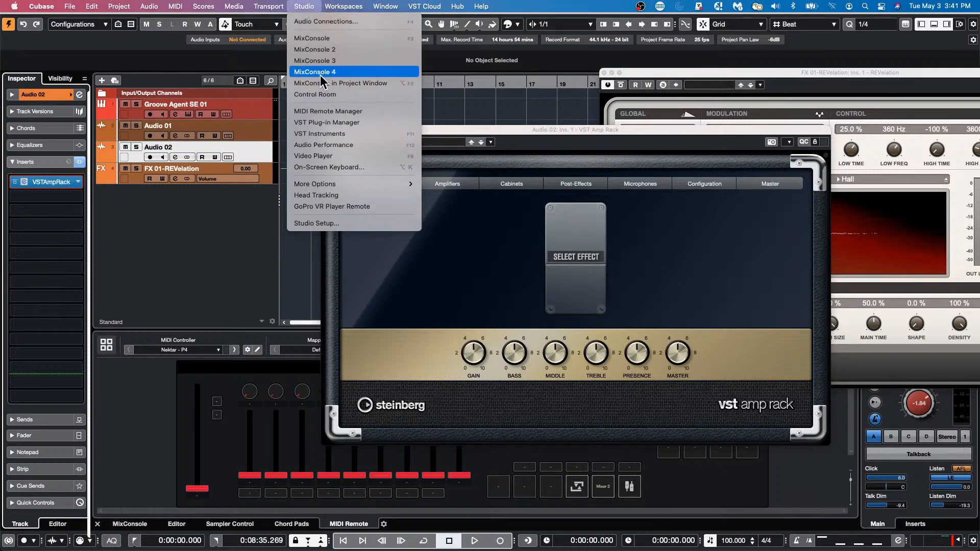
pyautogui.click(339, 218)
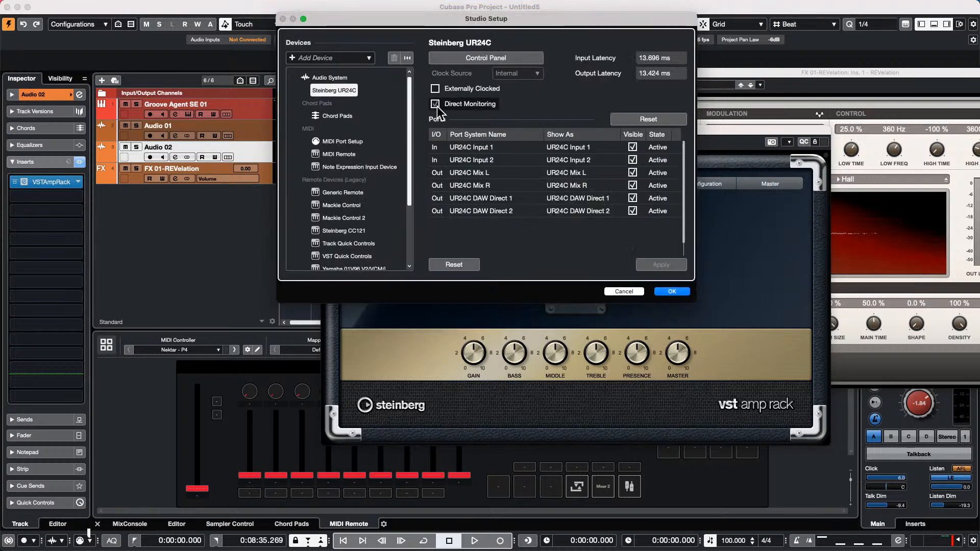
pyautogui.click(672, 291)
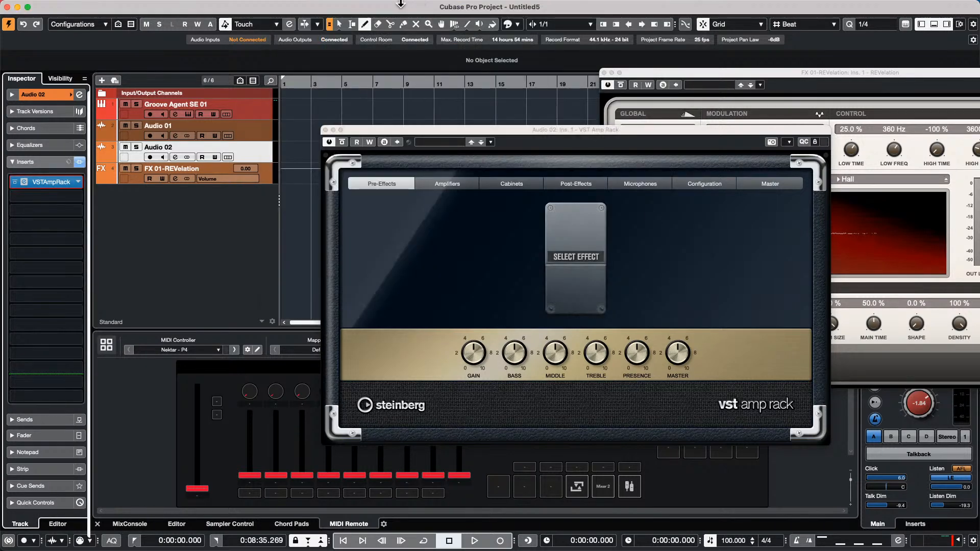
pyautogui.click(234, 6)
pyautogui.moveTo(292, 318)
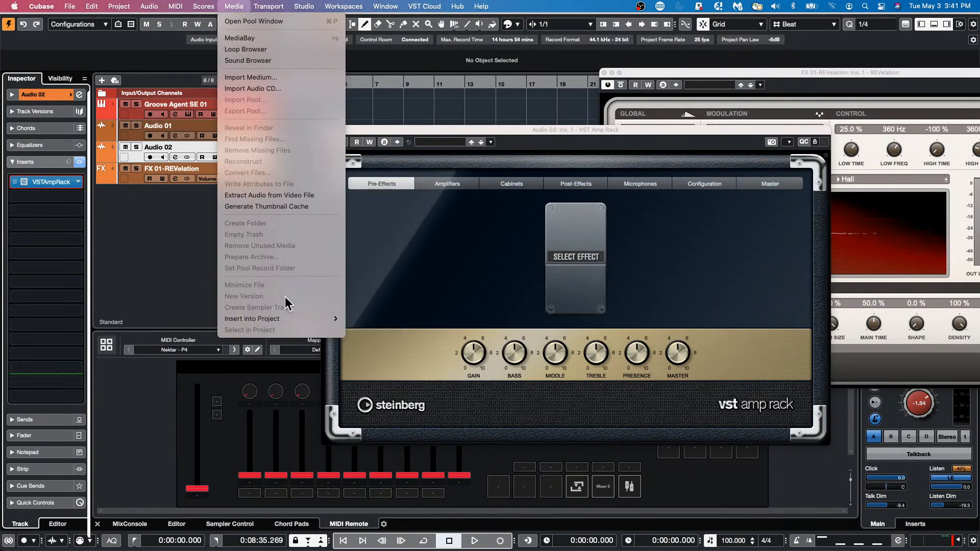
pyautogui.moveTo(269, 6)
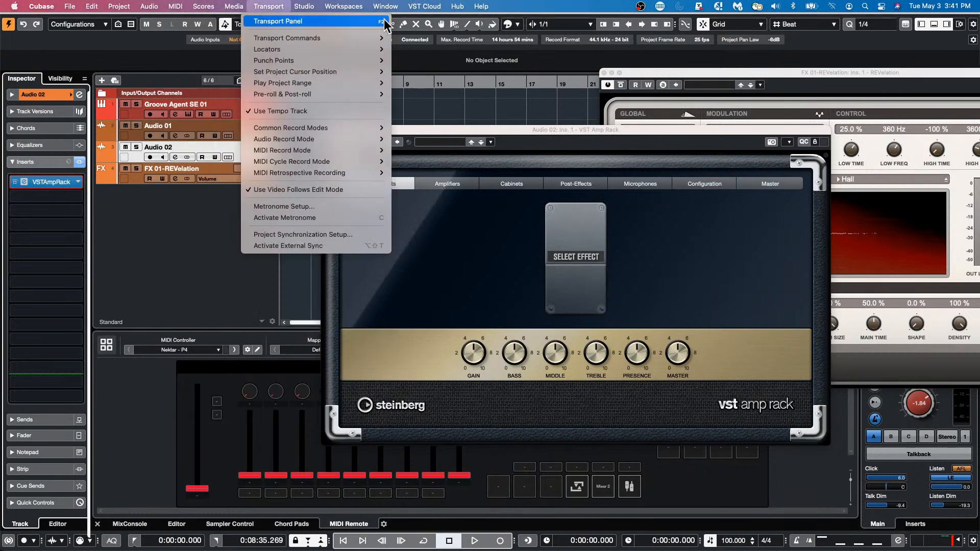
pyautogui.moveTo(301, 6)
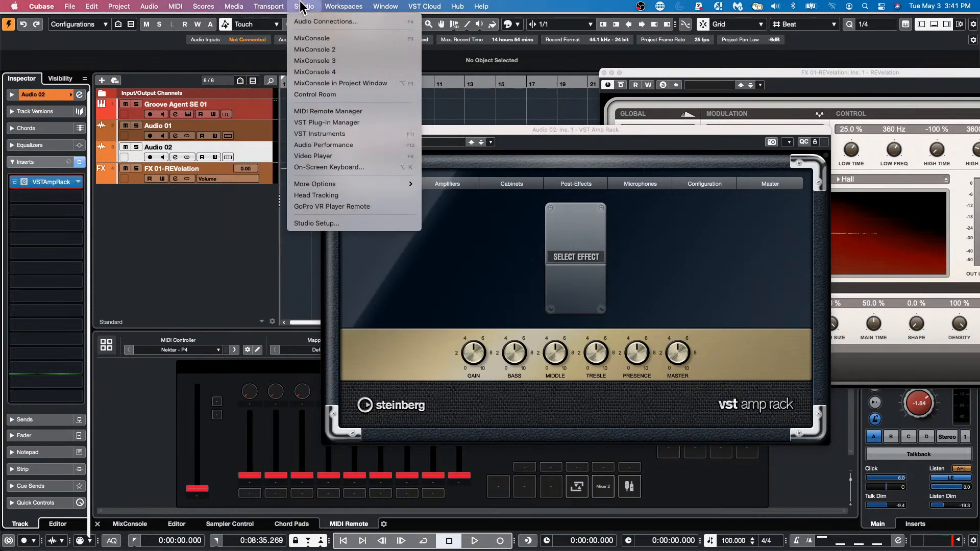
pyautogui.click(319, 22)
pyautogui.moveTo(269, 189); pyautogui.dragTo(123, 155)
pyautogui.click(153, 164)
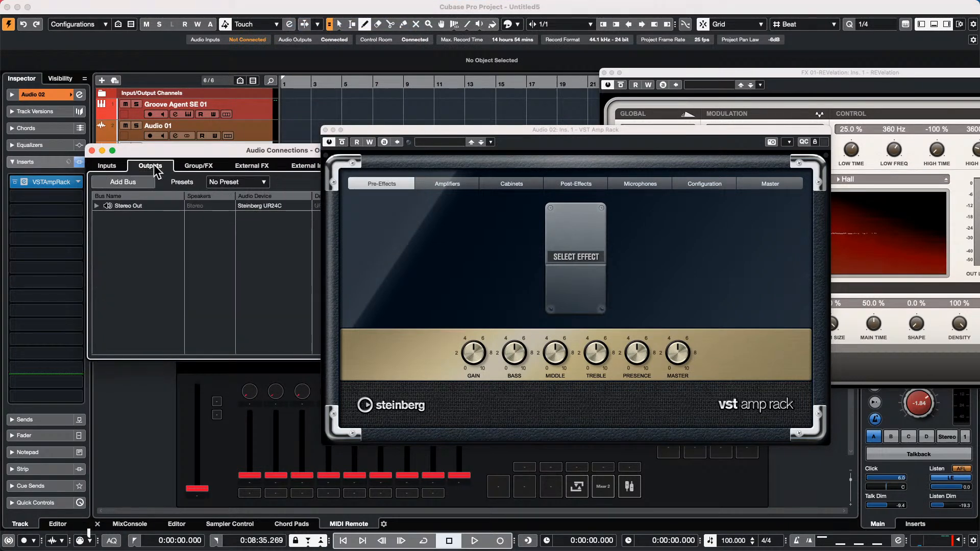
pyautogui.moveTo(407, 133); pyautogui.dragTo(607, 165)
pyautogui.click(96, 206)
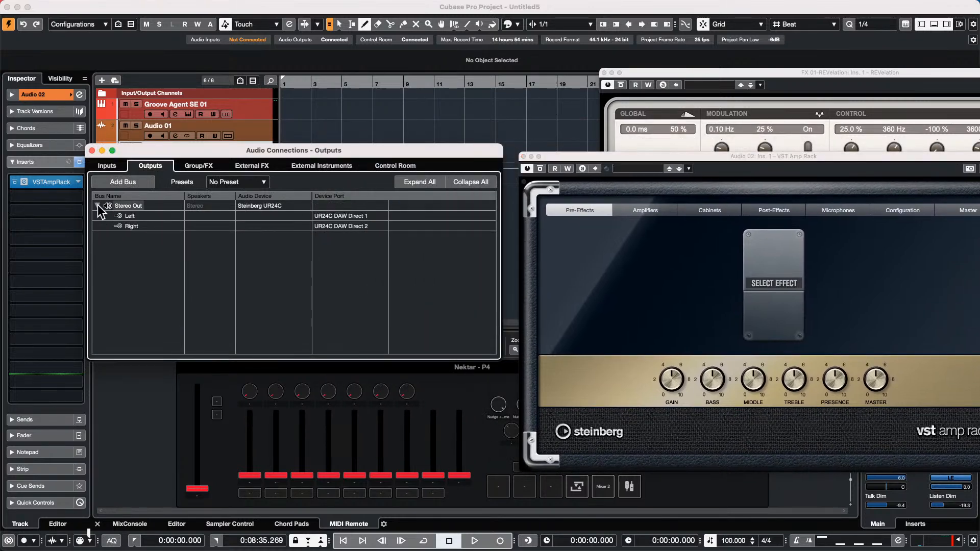
pyautogui.click(366, 217)
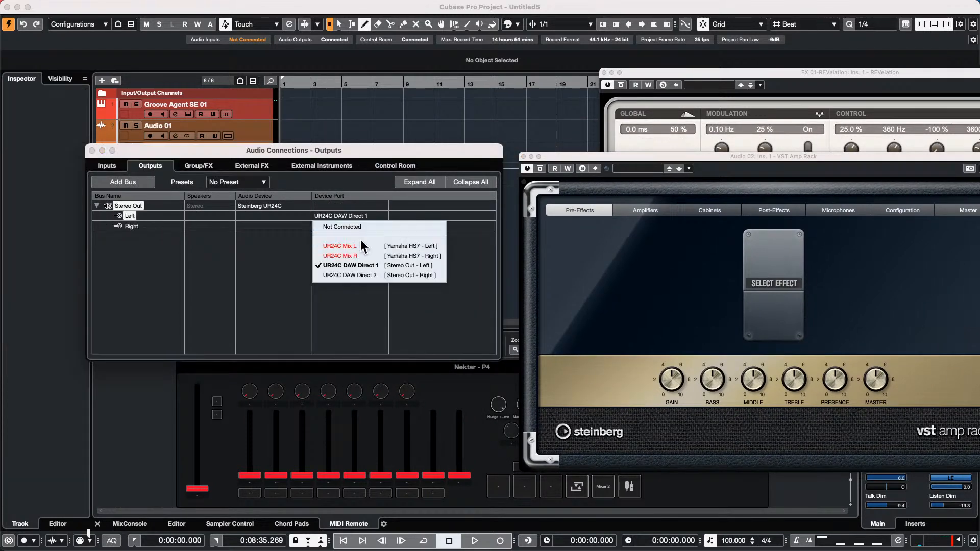
pyautogui.click(133, 149)
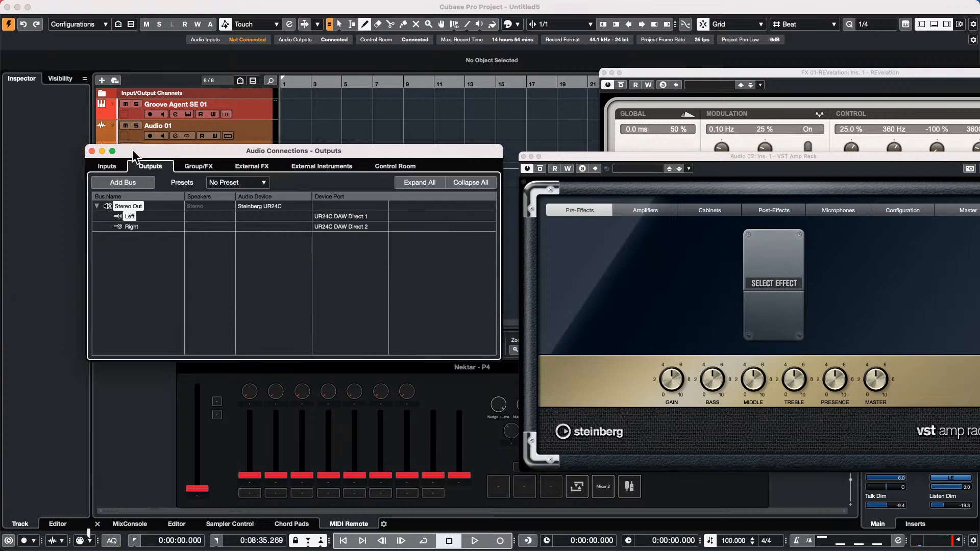
pyautogui.click(92, 151)
# - Add stereo track Audio 03 below Audio 01, input UR24C Input 1 (Mono), output Stereo Out
pyautogui.click(234, 127)
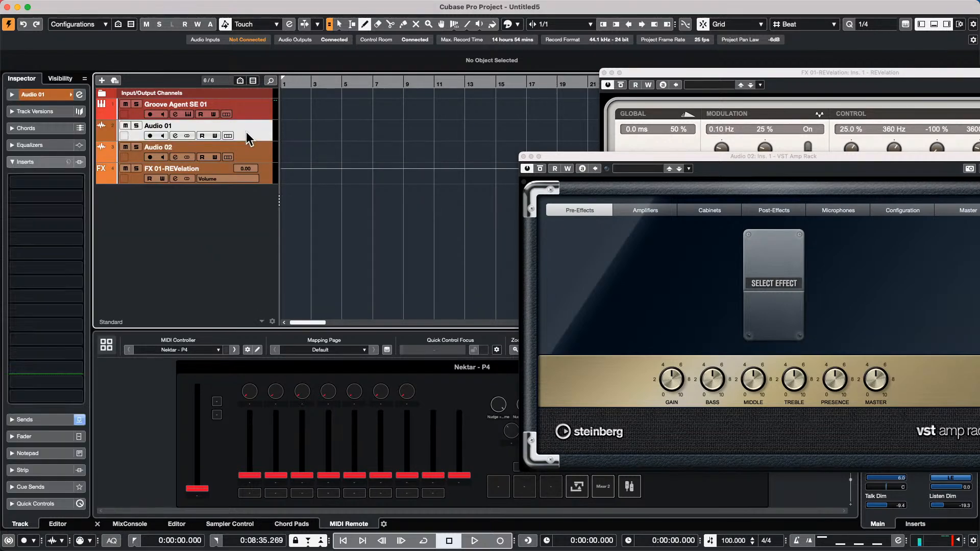
pyautogui.rightClick(192, 218)
pyautogui.click(229, 224)
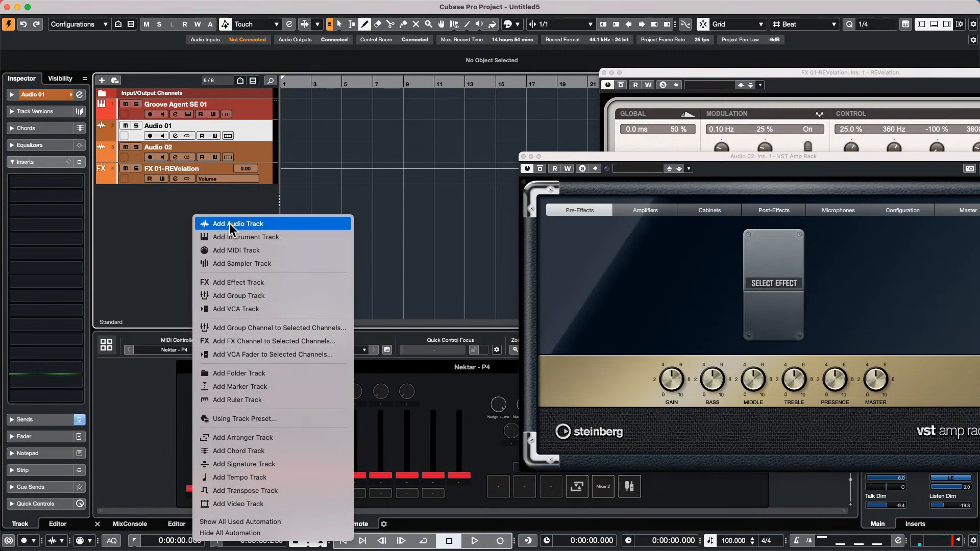
pyautogui.click(473, 183)
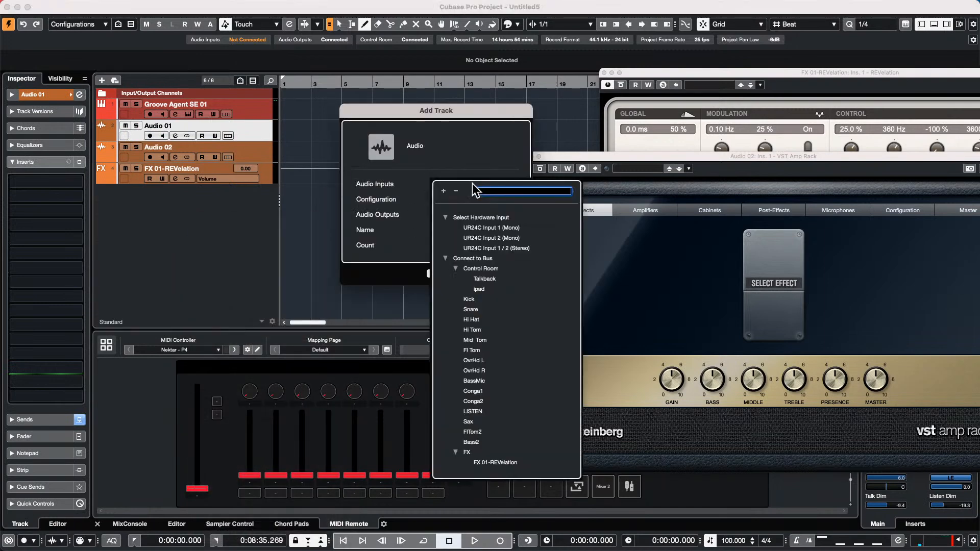
pyautogui.click(474, 224)
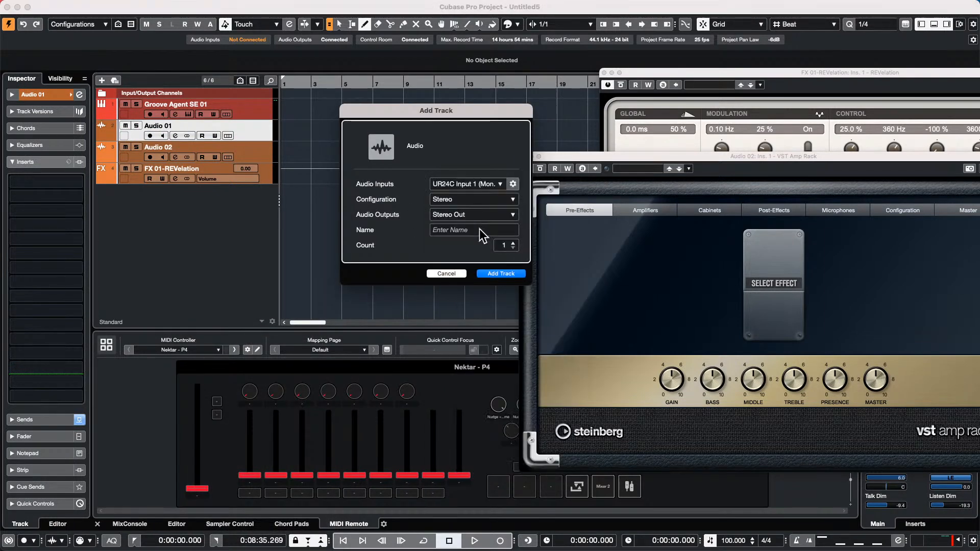
pyautogui.click(501, 272)
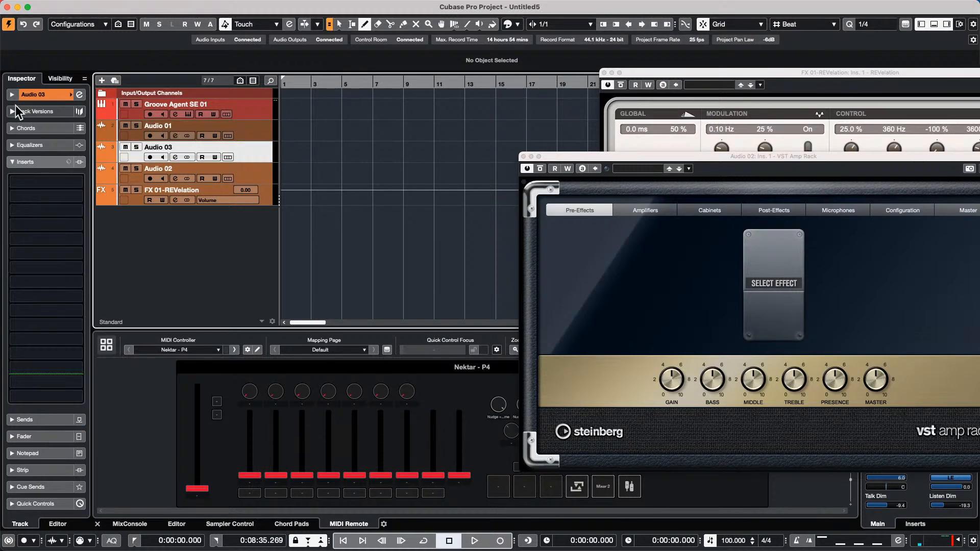
pyautogui.click(256, 6)
# - Set the Yamaha HS7 control room monitor bus to Not Connected
pyautogui.moveTo(233, 6)
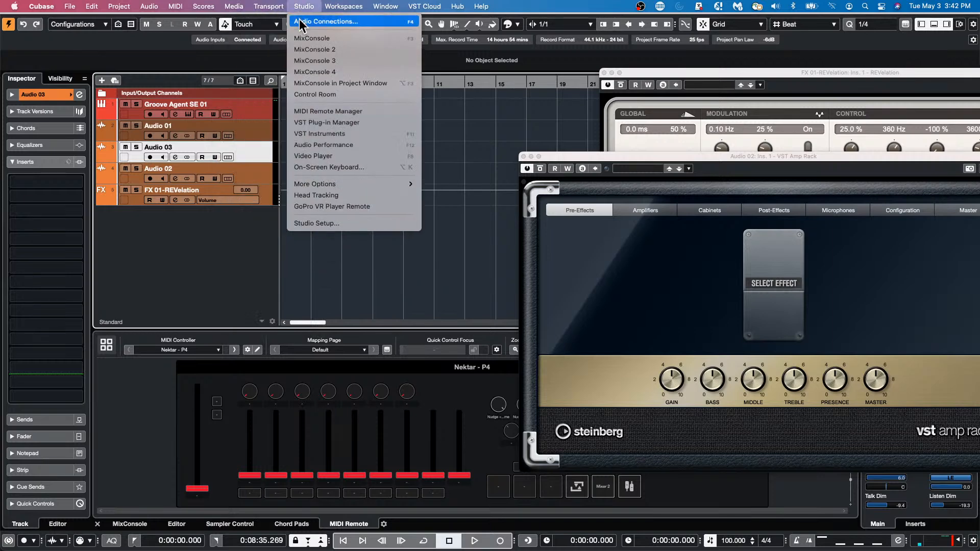
pyautogui.click(303, 23)
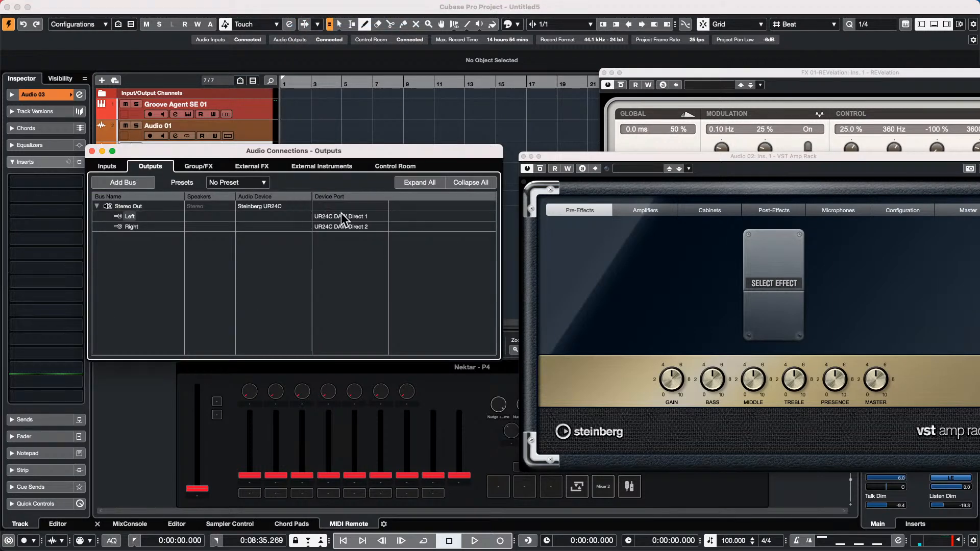
pyautogui.click(397, 162)
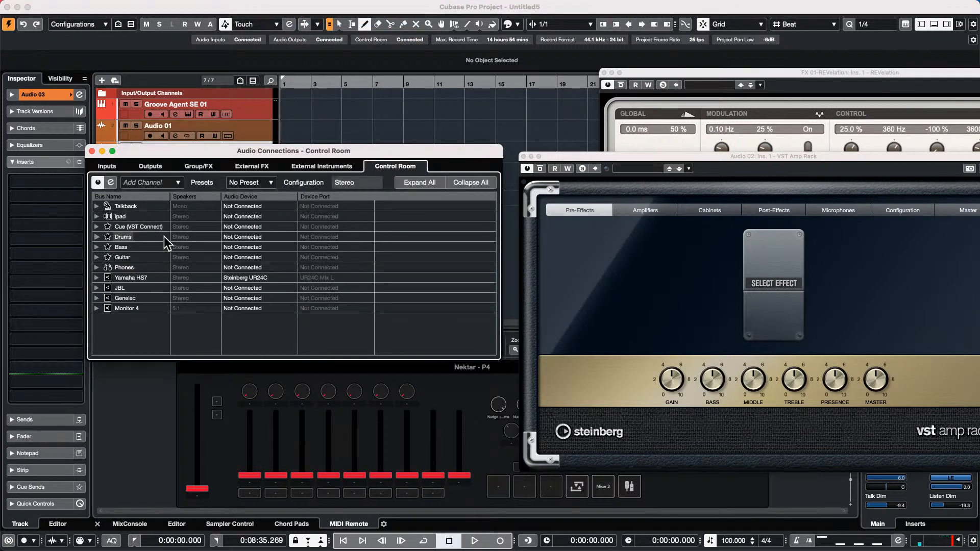
pyautogui.click(96, 278)
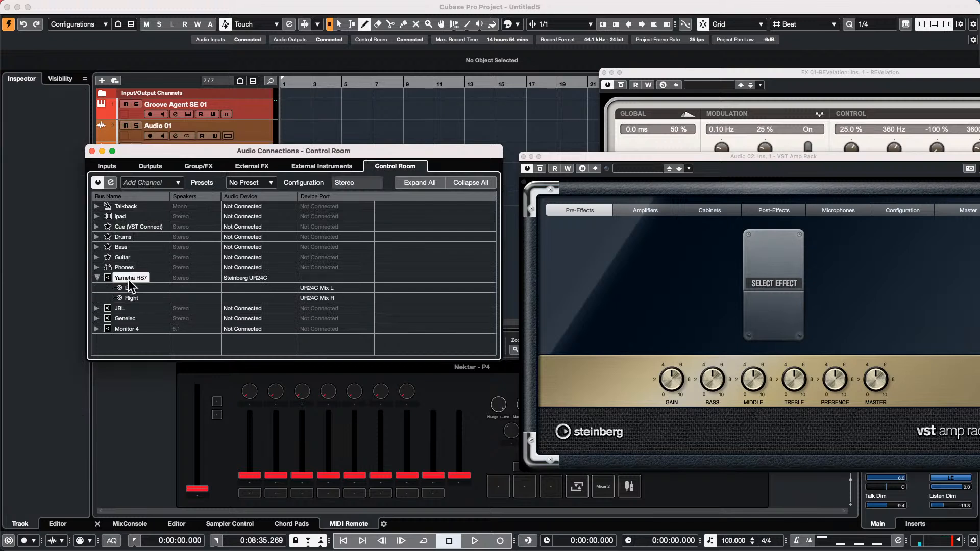
pyautogui.click(250, 276)
pyautogui.click(253, 286)
# - Route Stereo Out's left and right ports to UR24C Mix L and Mix R
pyautogui.click(148, 164)
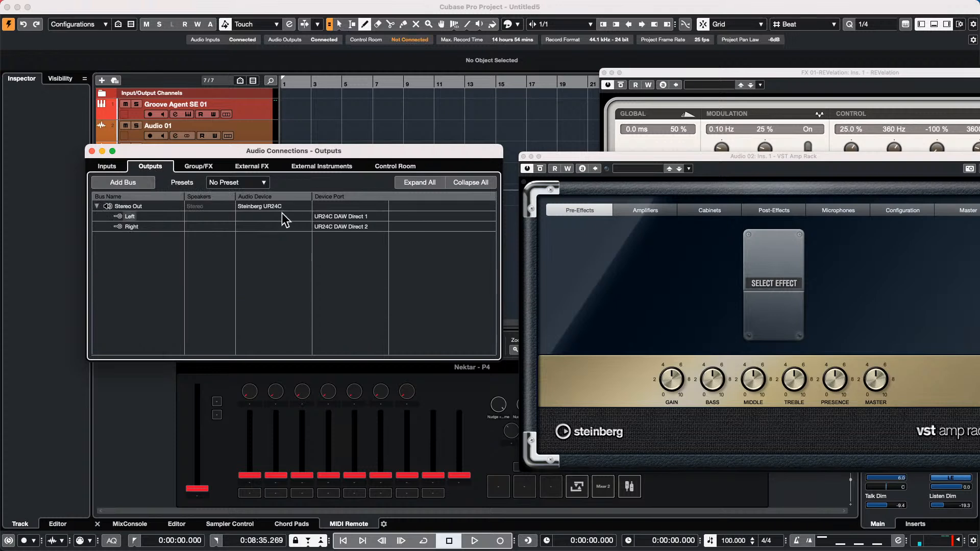
pyautogui.click(333, 216)
pyautogui.click(348, 246)
pyautogui.click(347, 226)
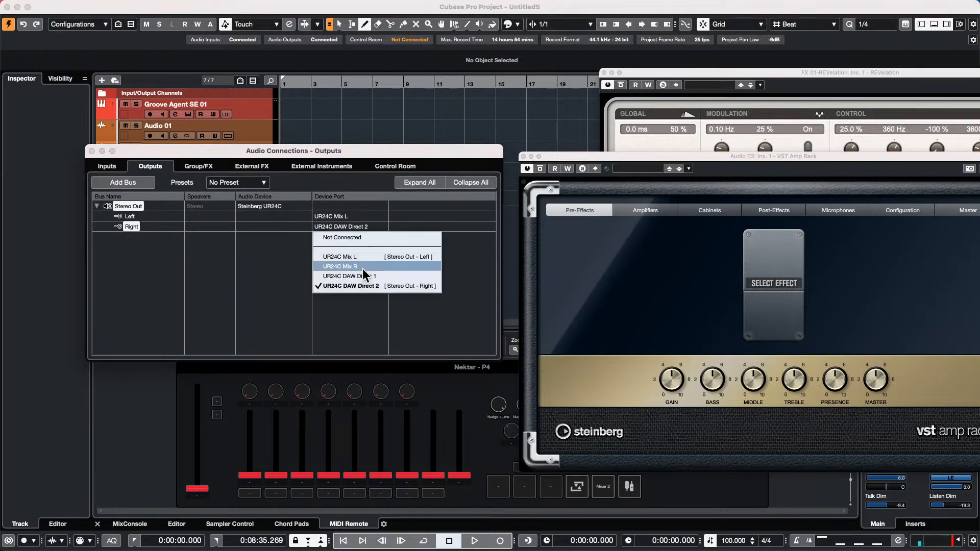
pyautogui.click(363, 267)
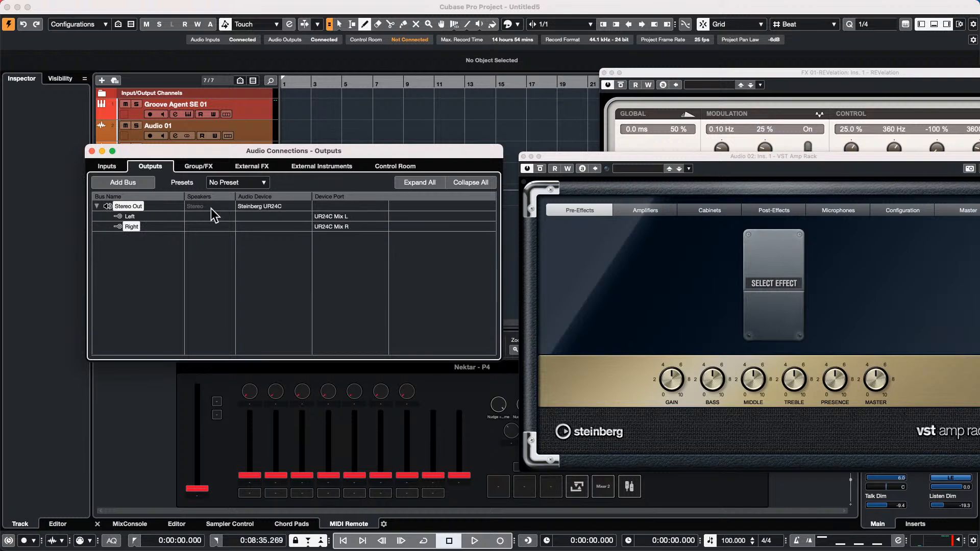
# - Check Mono In 1's port on the Inputs page and close Audio Connections
pyautogui.click(100, 167)
pyautogui.scroll(-2, 198, 248)
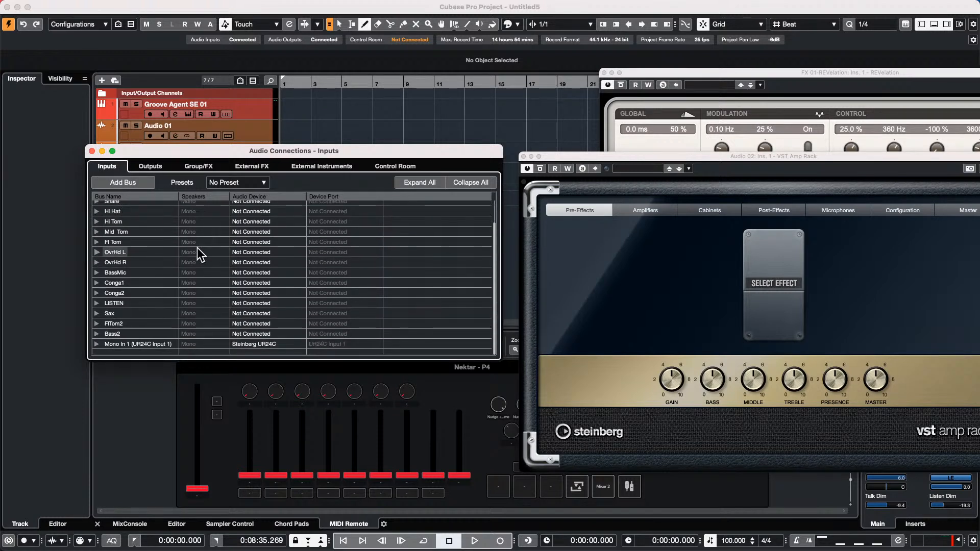
pyautogui.click(97, 343)
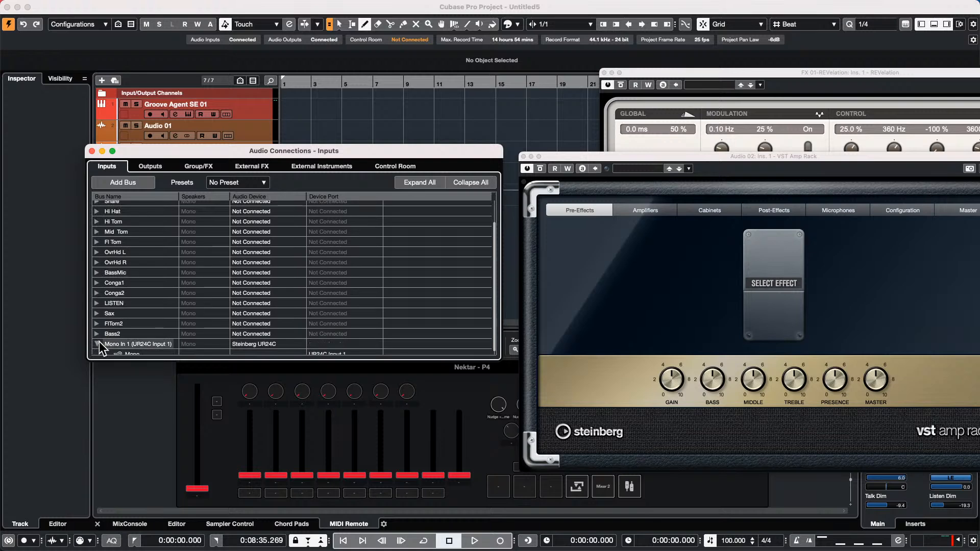
pyautogui.scroll(-1, 327, 281)
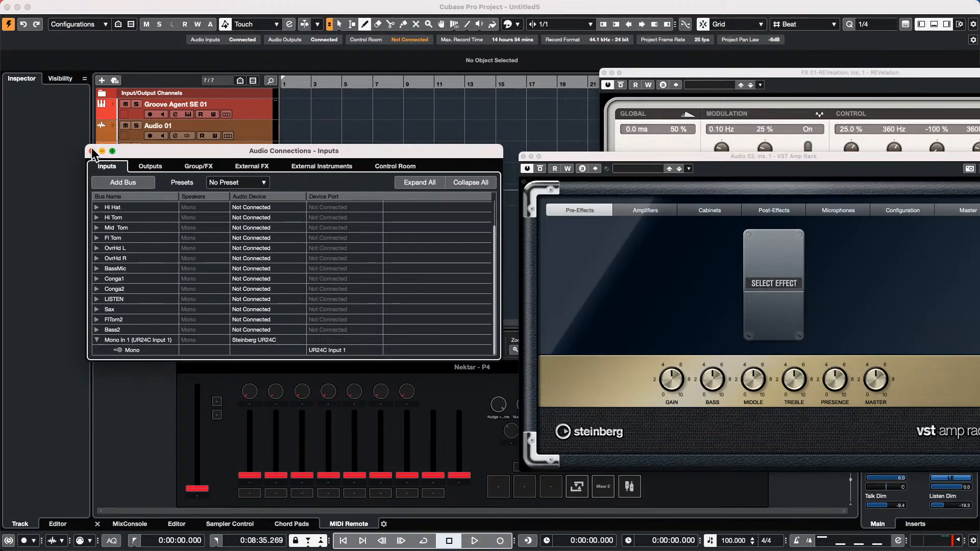
pyautogui.click(92, 151)
pyautogui.click(247, 140)
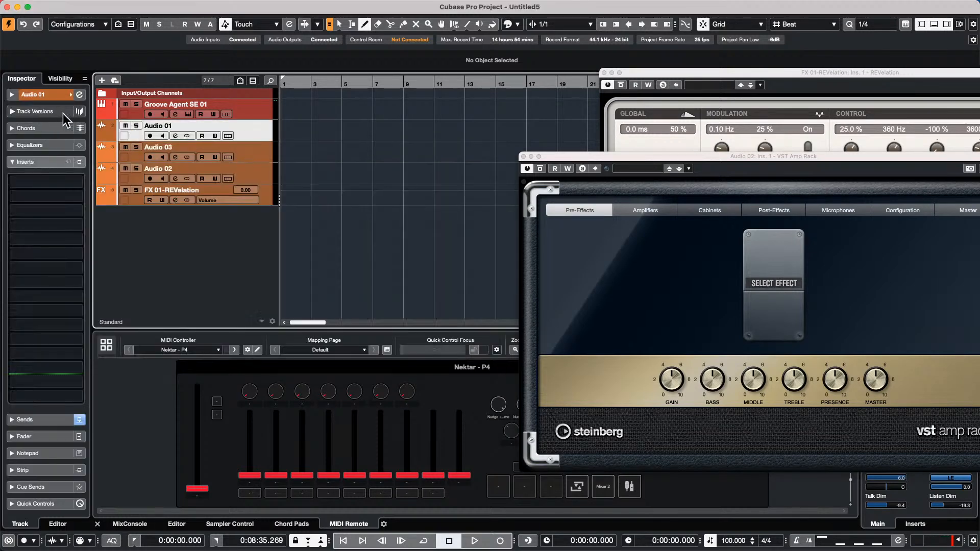
# - Switch Audio 01's input from ipad to Mono In 1 (UR24C Input 1) in the Inspector
pyautogui.click(54, 93)
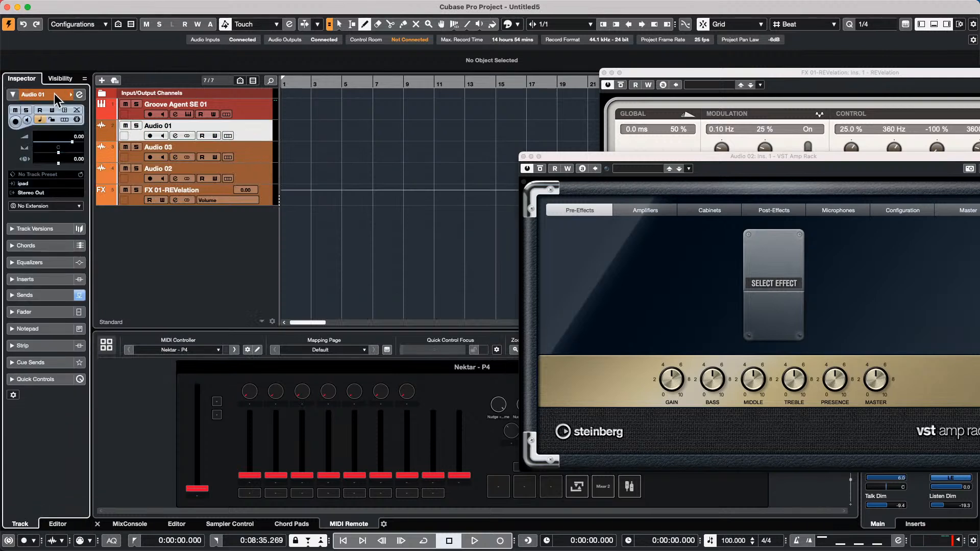
pyautogui.click(45, 183)
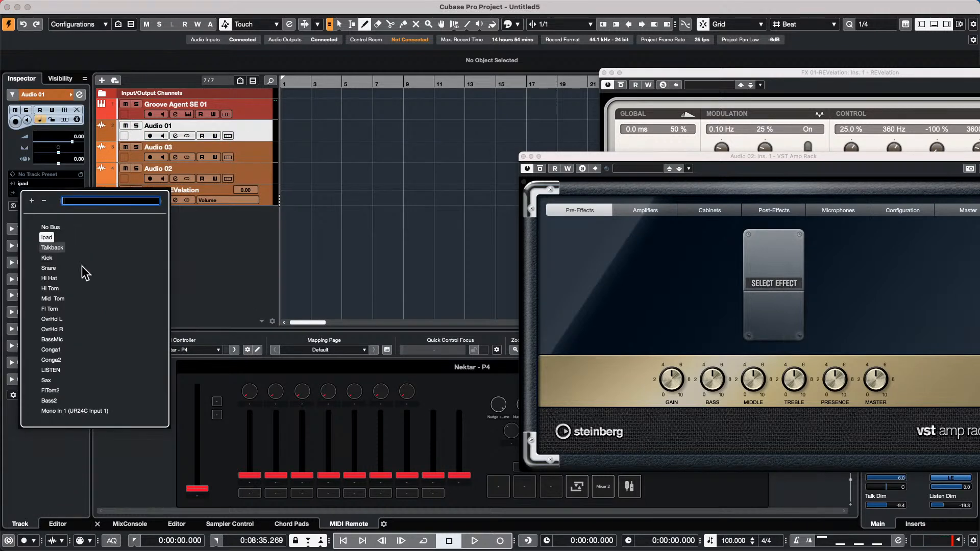
pyautogui.click(101, 412)
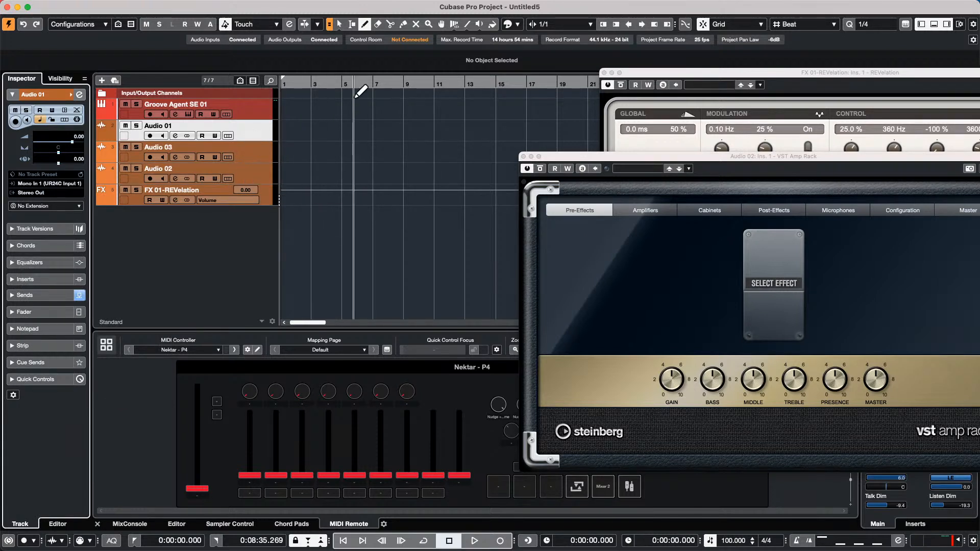
pyautogui.click(311, 6)
# - Look at Audio Connections and Studio Setup, closing both without changes
pyautogui.click(317, 21)
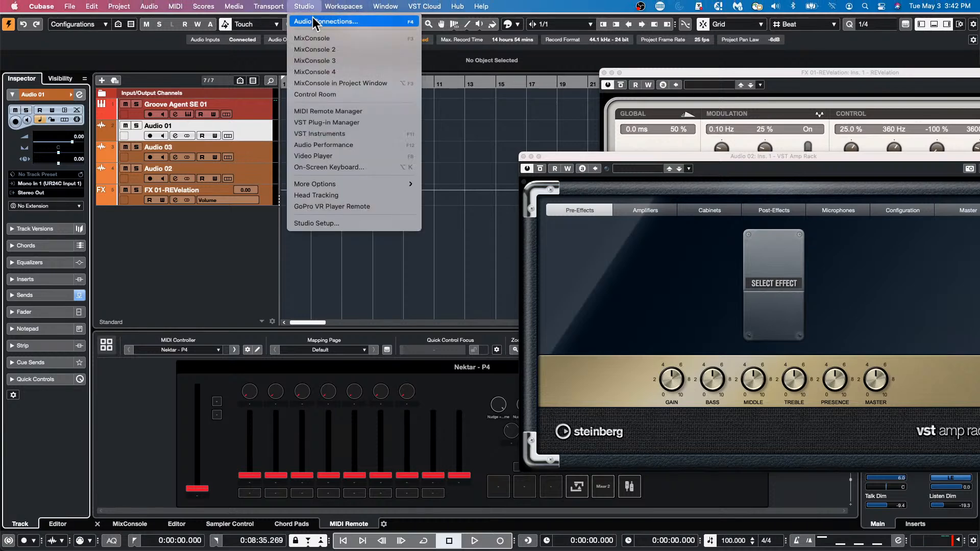
pyautogui.click(309, 6)
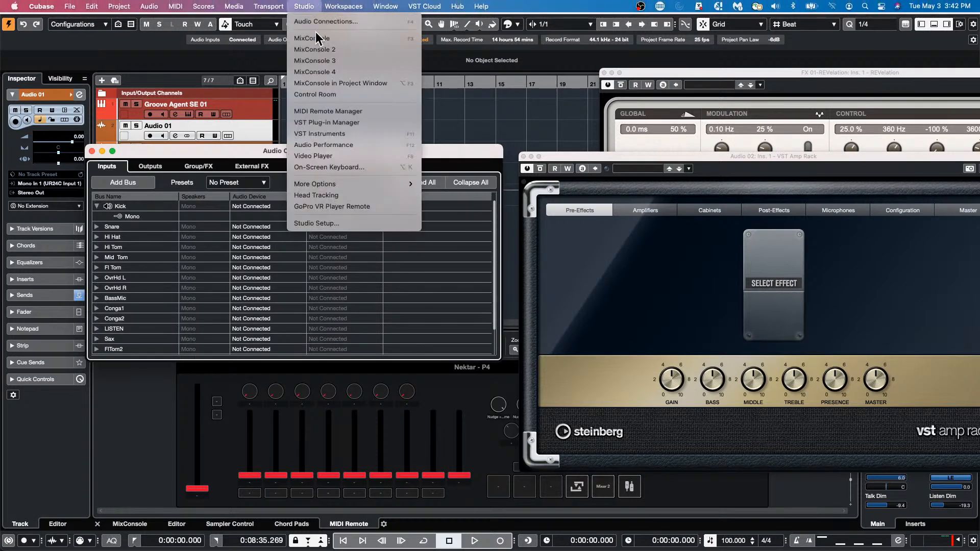
pyautogui.click(348, 222)
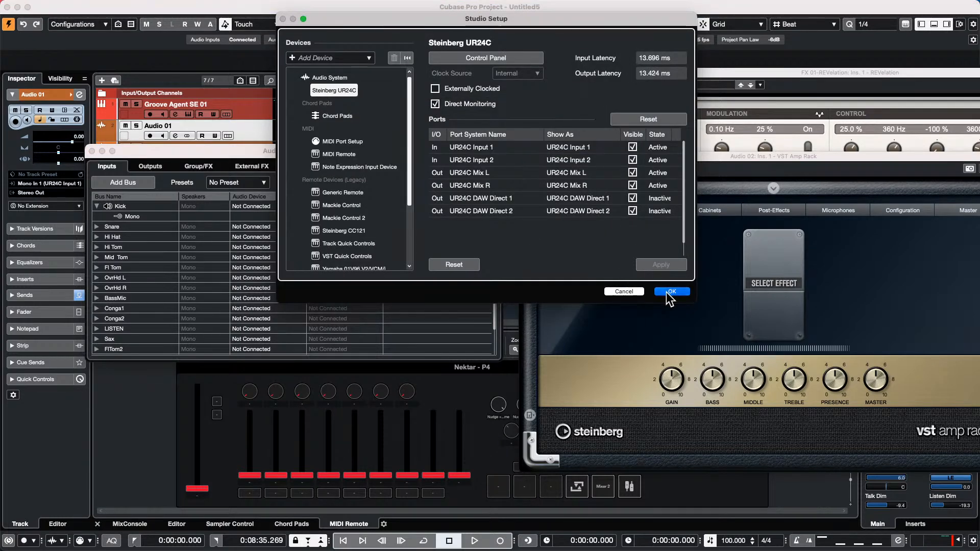
pyautogui.click(623, 291)
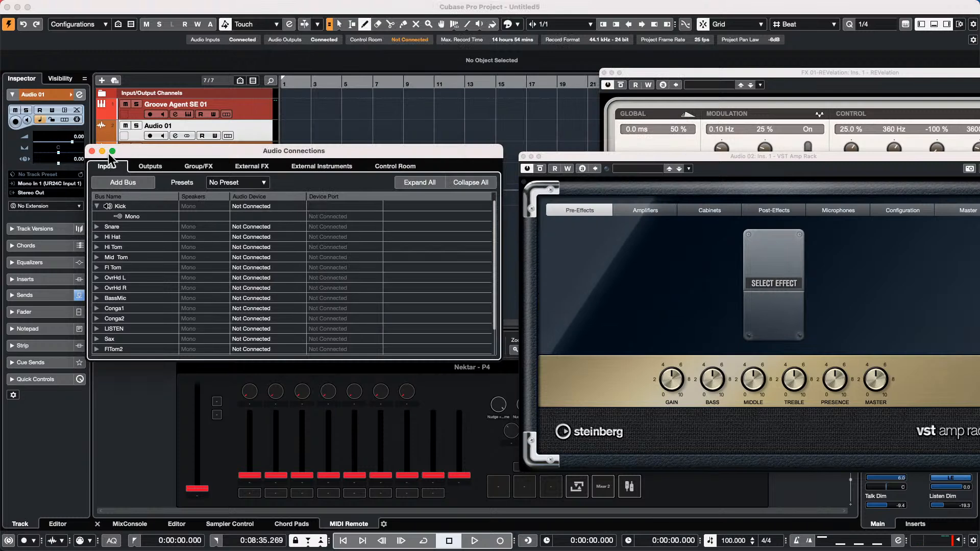
pyautogui.click(92, 150)
# - Uncheck Direct Monitoring for the Steinberg UR24C in Studio Setup and confirm with OK
pyautogui.click(311, 6)
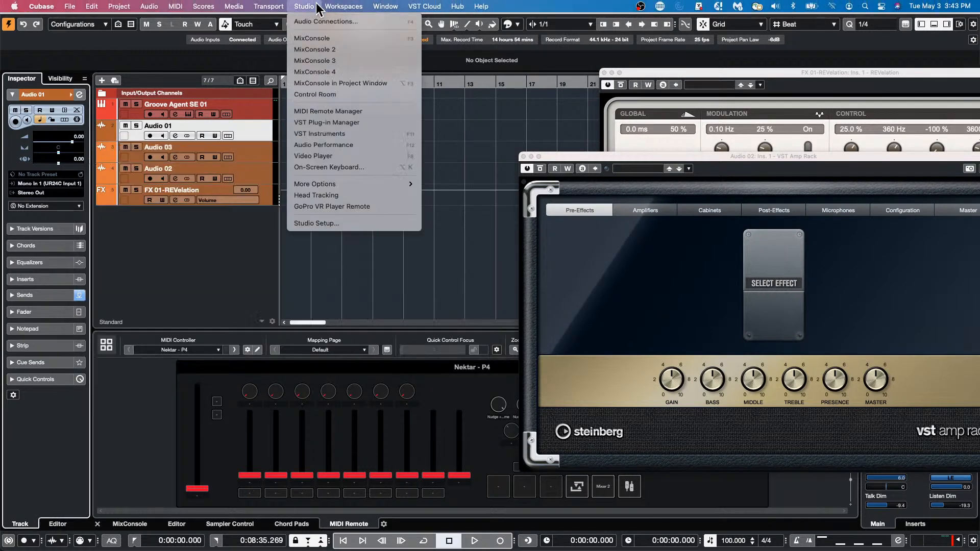
pyautogui.click(325, 223)
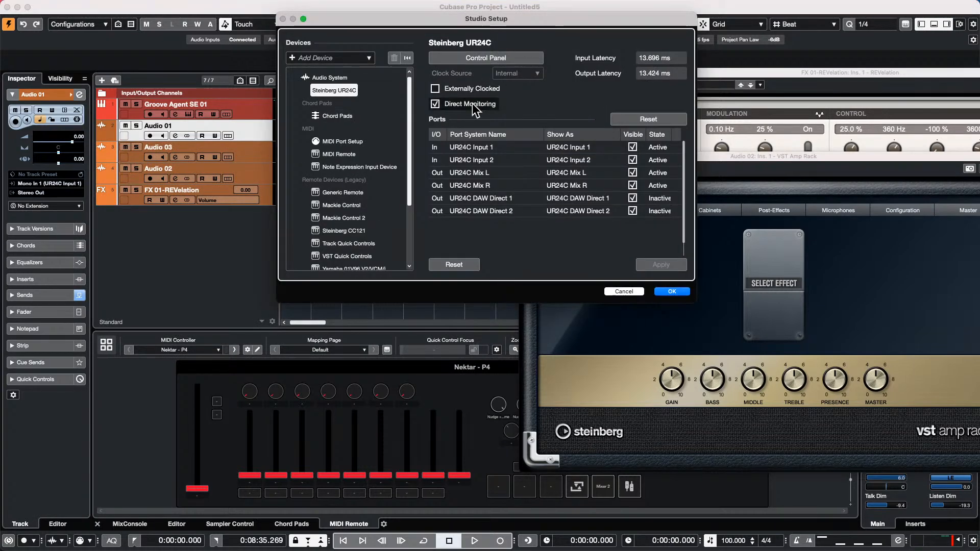
pyautogui.click(435, 104)
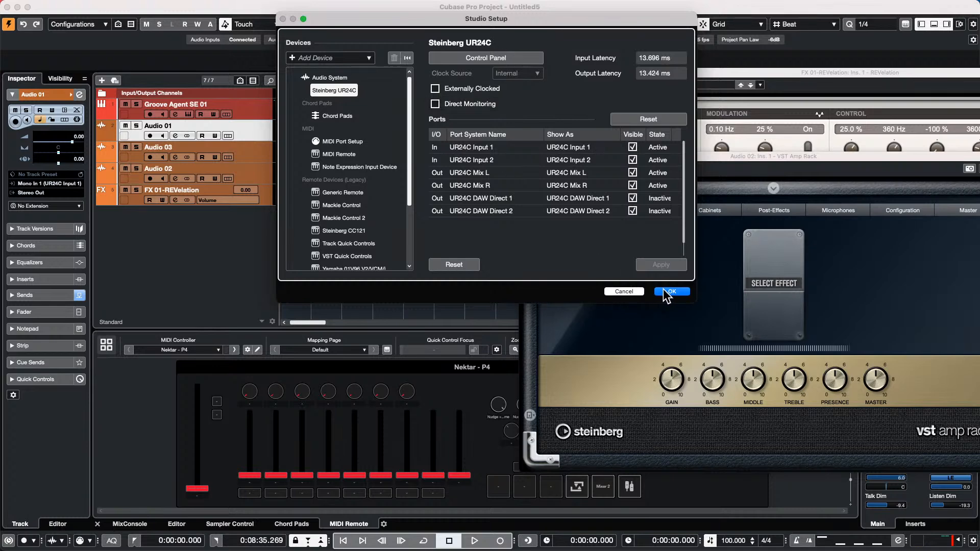
pyautogui.click(663, 289)
pyautogui.click(311, 6)
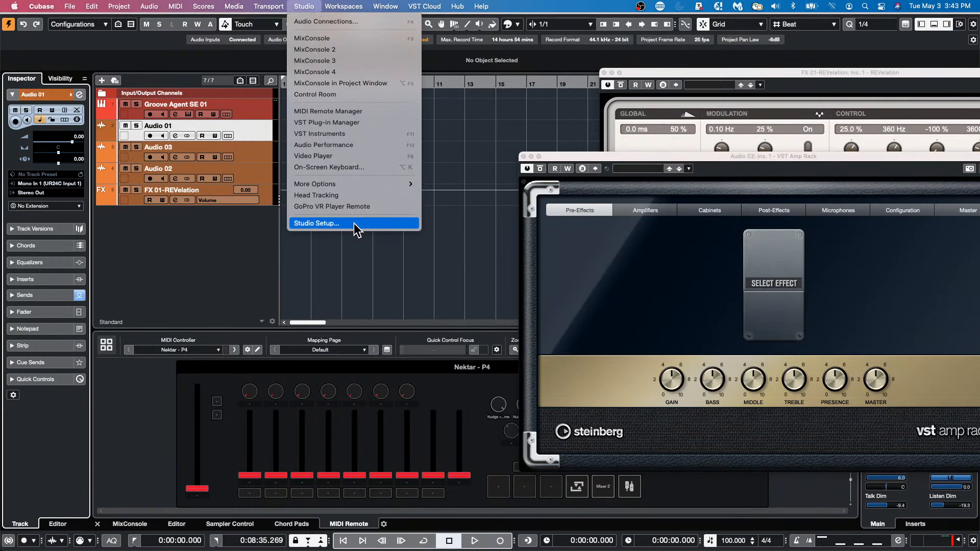
# - Set the Stereo Out output bus to Not Connected
pyautogui.click(344, 22)
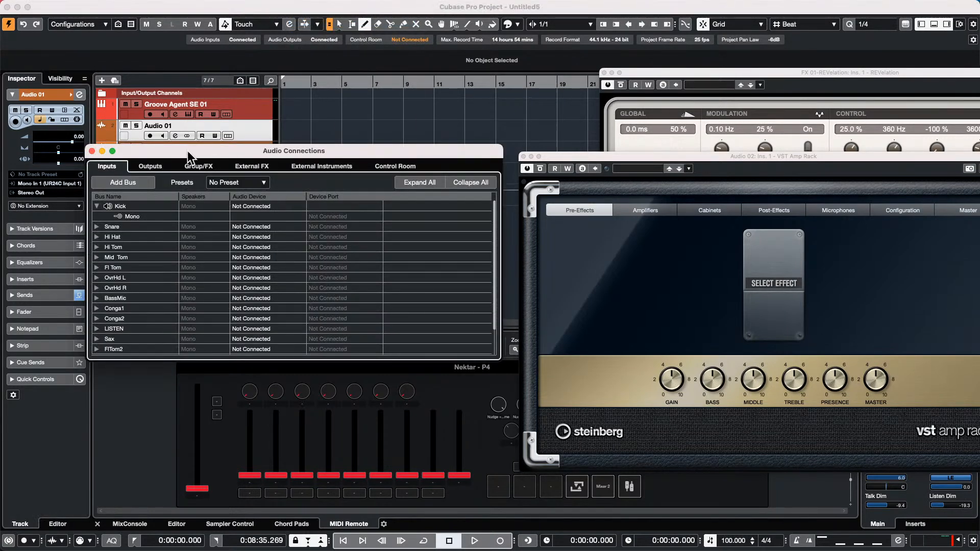
pyautogui.click(160, 166)
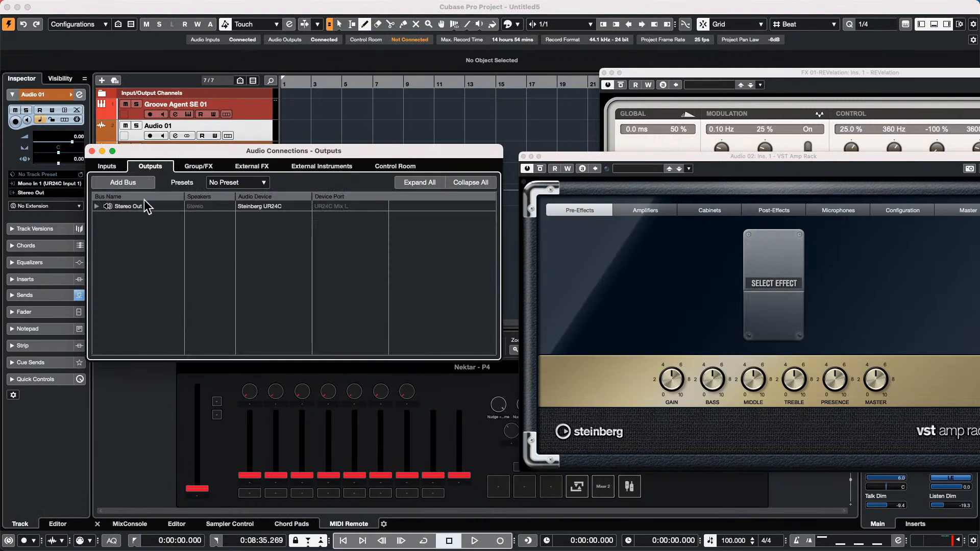
pyautogui.click(97, 206)
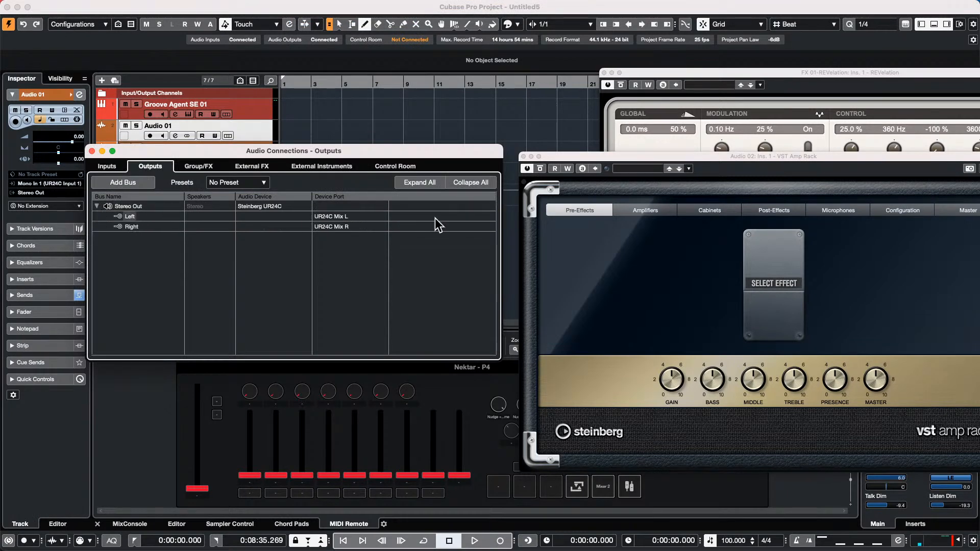
pyautogui.click(244, 204)
pyautogui.click(271, 216)
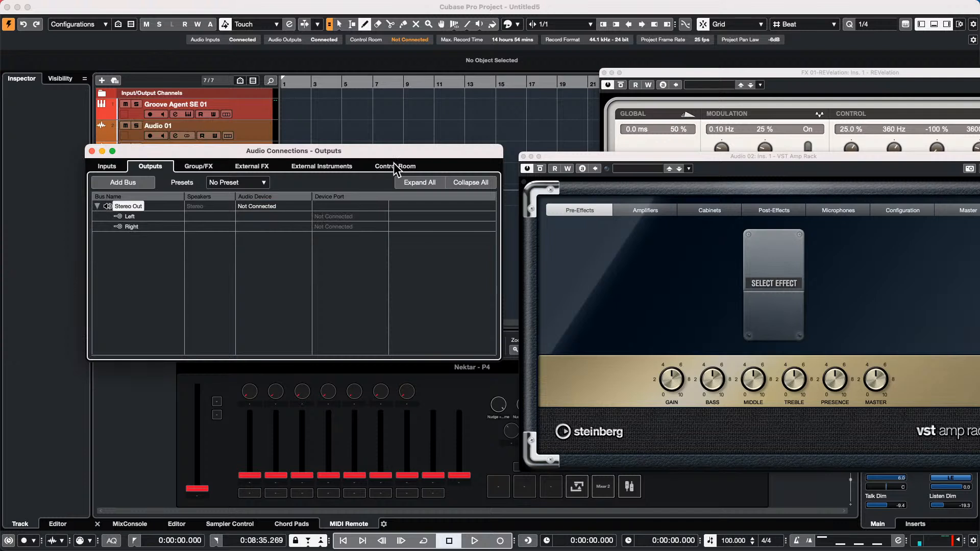
# - Route the Yamaha HS7 control room monitors to the Steinberg UR24C
pyautogui.click(393, 164)
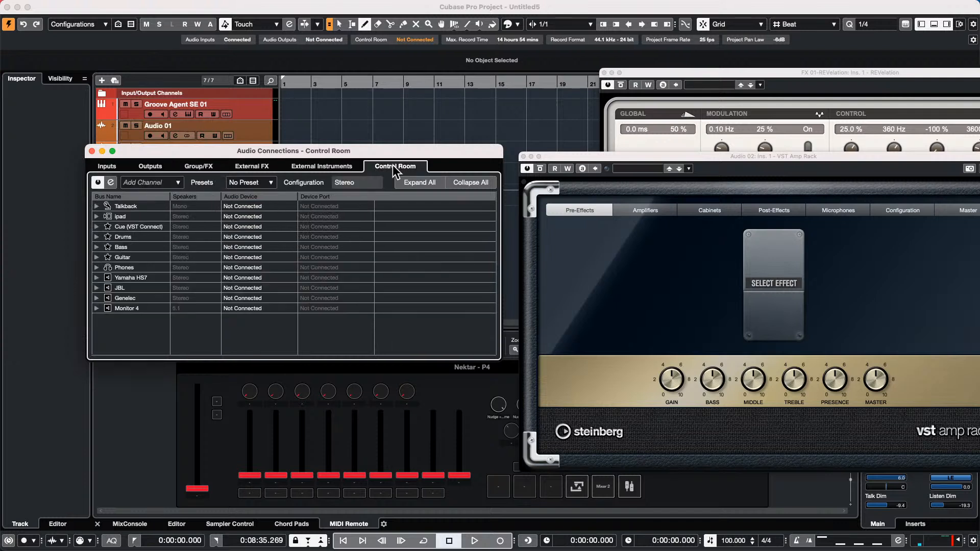
pyautogui.click(97, 278)
pyautogui.click(267, 277)
pyautogui.click(272, 306)
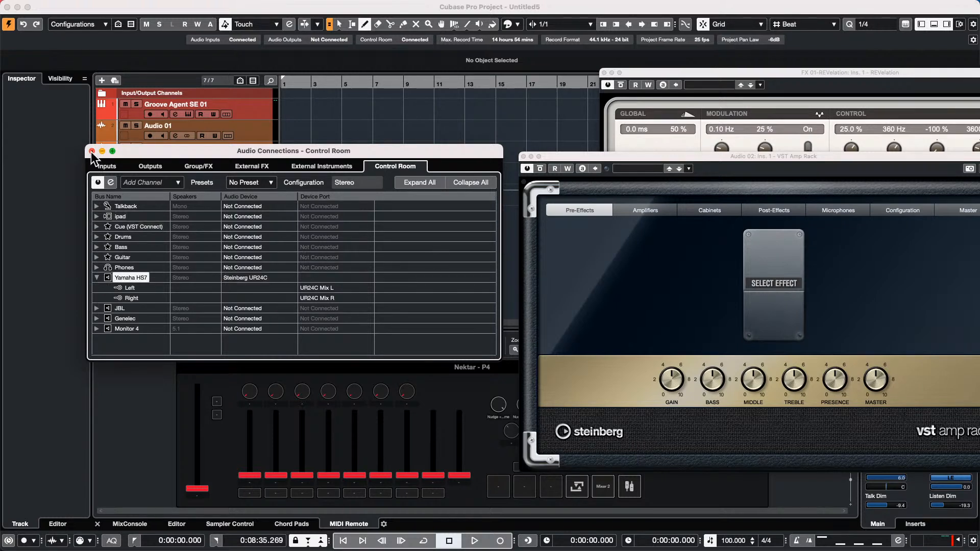
pyautogui.click(92, 151)
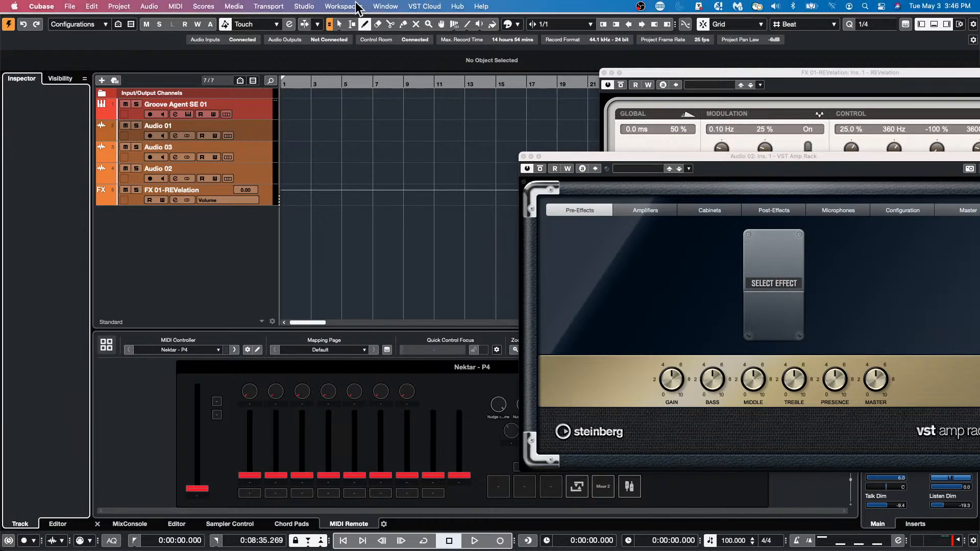
pyautogui.click(304, 7)
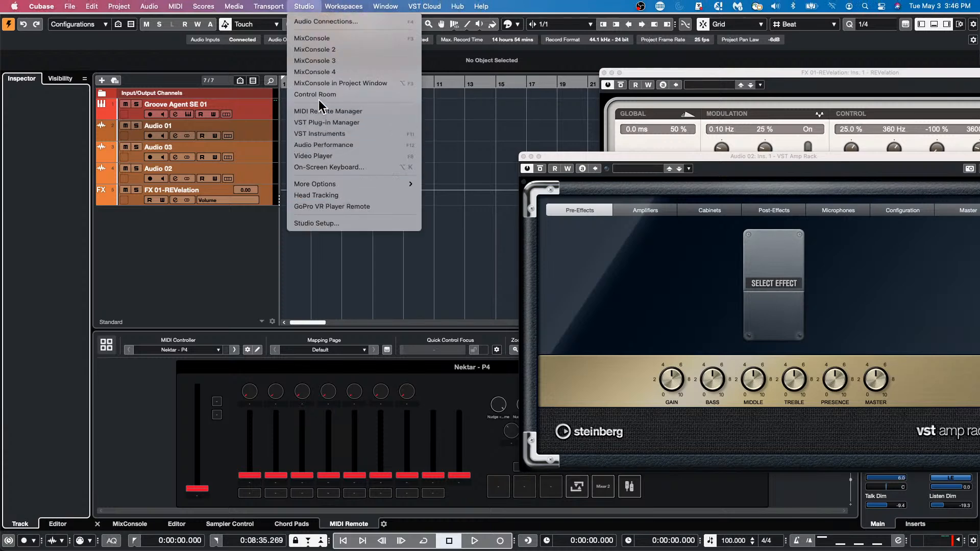
pyautogui.click(311, 22)
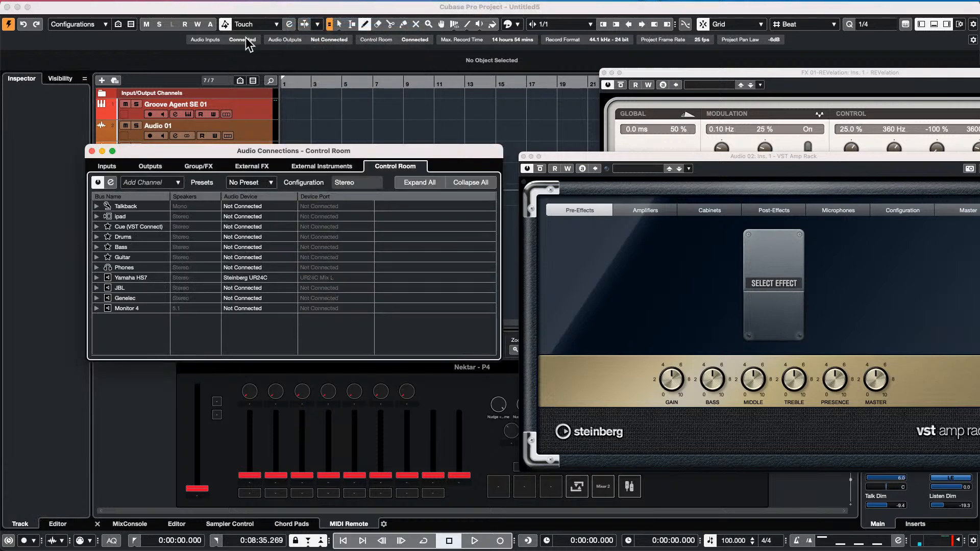
pyautogui.click(114, 168)
pyautogui.moveTo(269, 149); pyautogui.dragTo(434, 104)
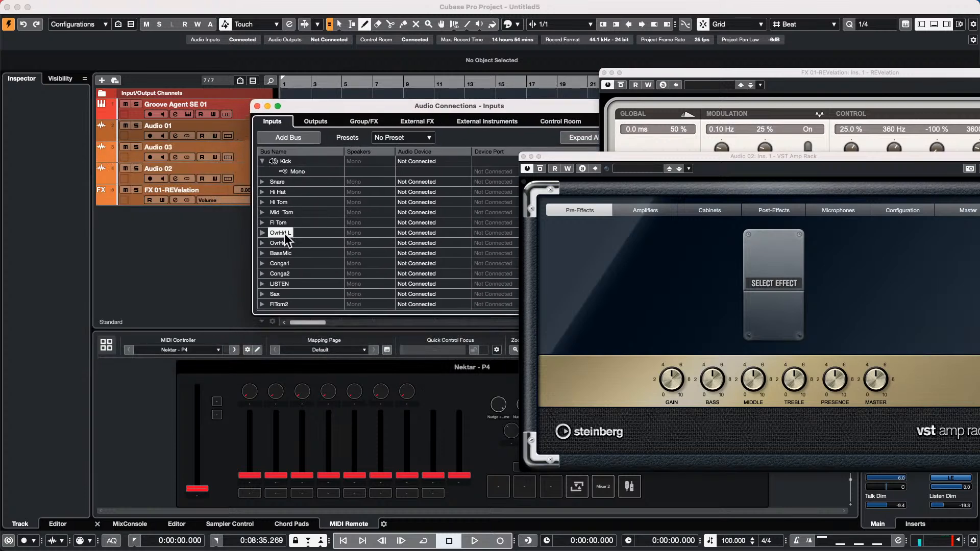
pyautogui.doubleClick(278, 233)
pyautogui.doubleClick(310, 241)
pyautogui.click(257, 106)
pyautogui.moveTo(79, 2)
pyautogui.click(42, 6)
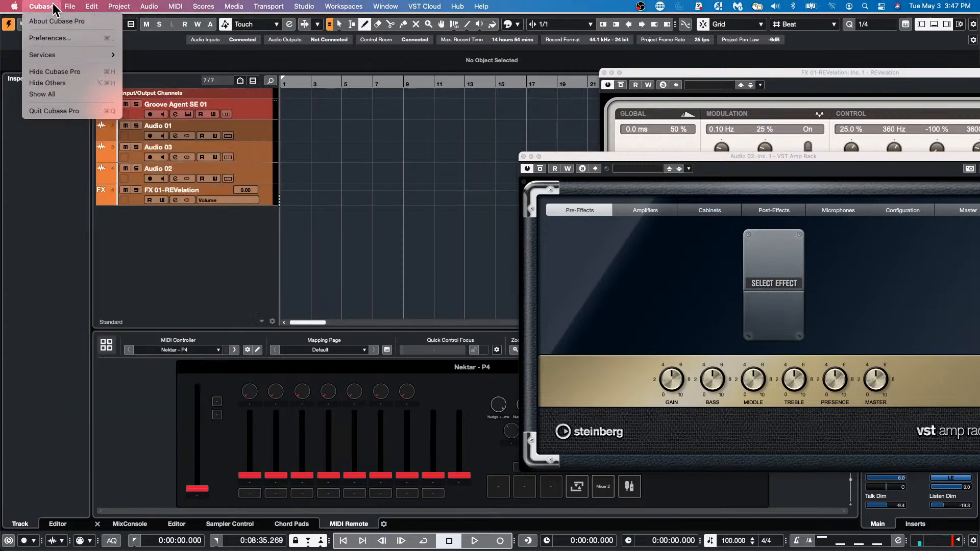
# - Open 'be someone' from the Hub's Recent list, activate it, and accept the Missing Ports warning
pyautogui.click(67, 22)
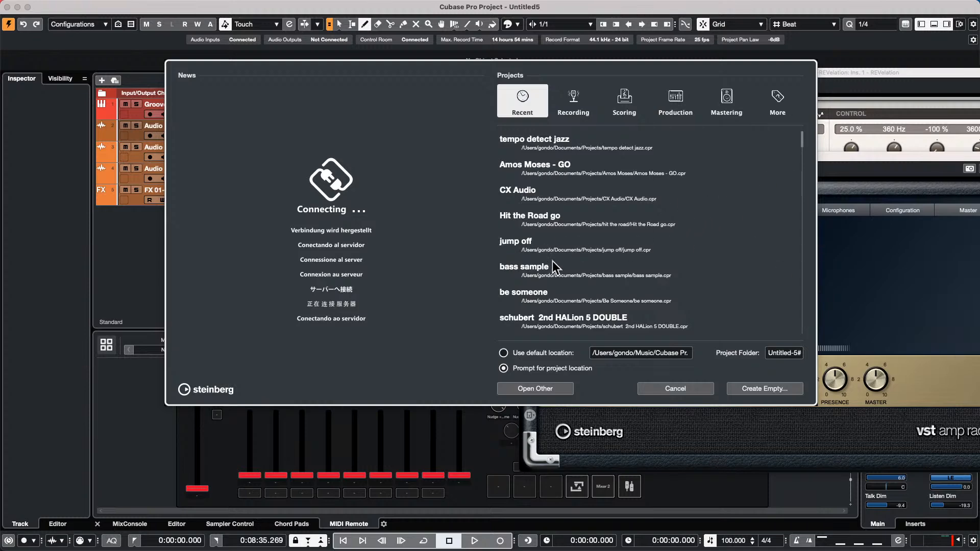
pyautogui.doubleClick(542, 294)
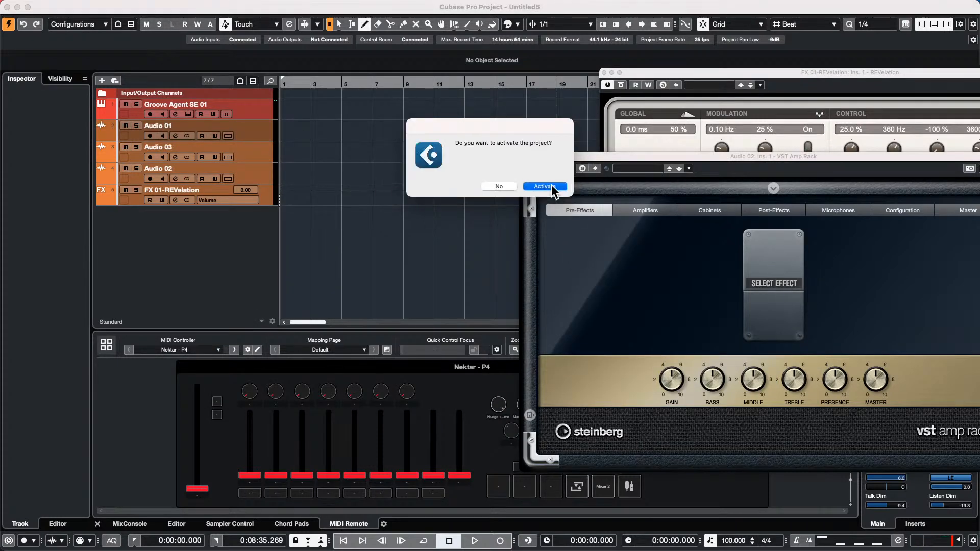
pyautogui.click(552, 188)
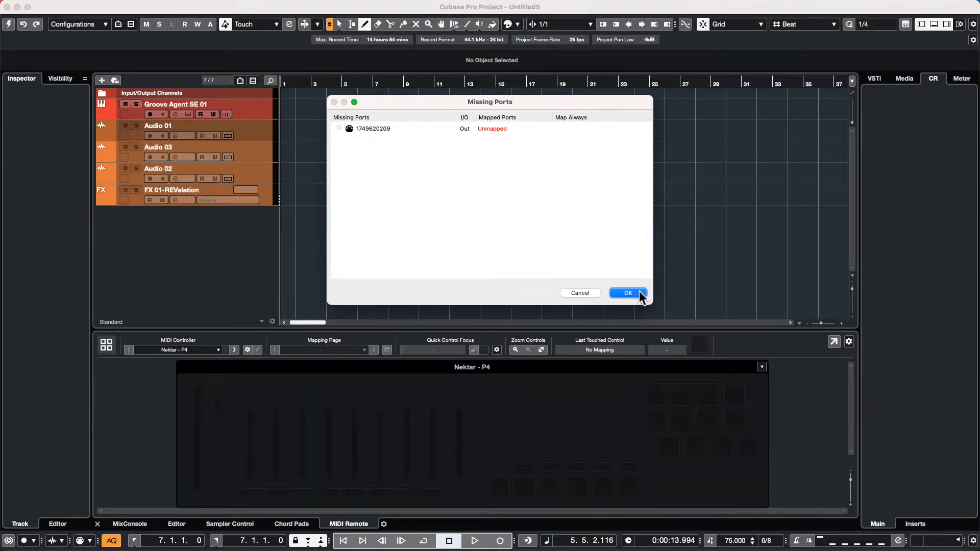
pyautogui.click(644, 294)
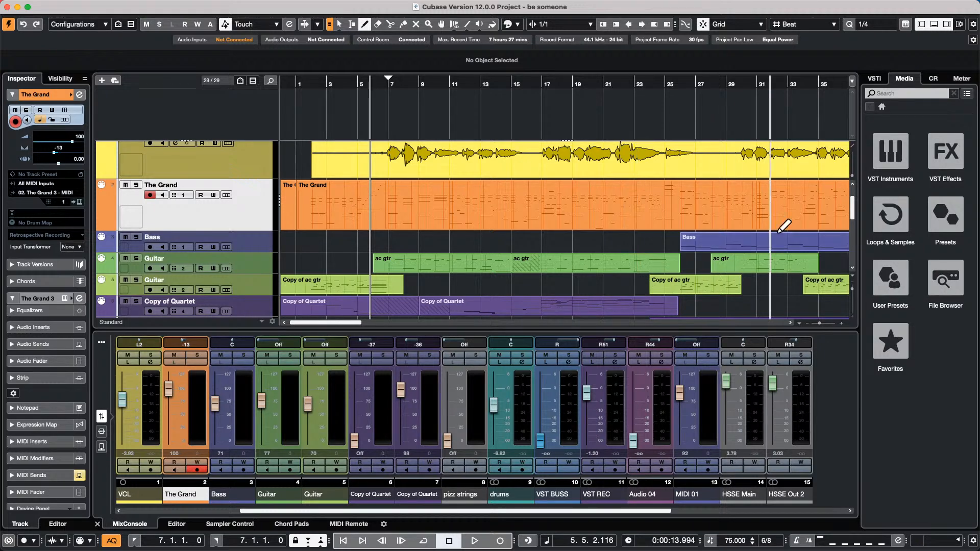
# - Open the VCL_45 vocal in its own Sample Editor window on VariAudio, zoomed out
pyautogui.press('1')
pyautogui.doubleClick(479, 170)
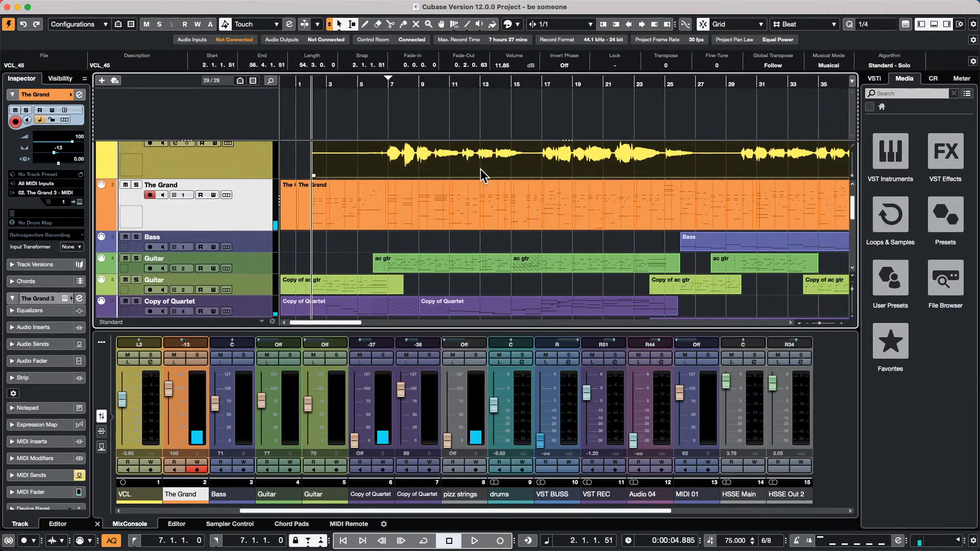
pyautogui.click(821, 341)
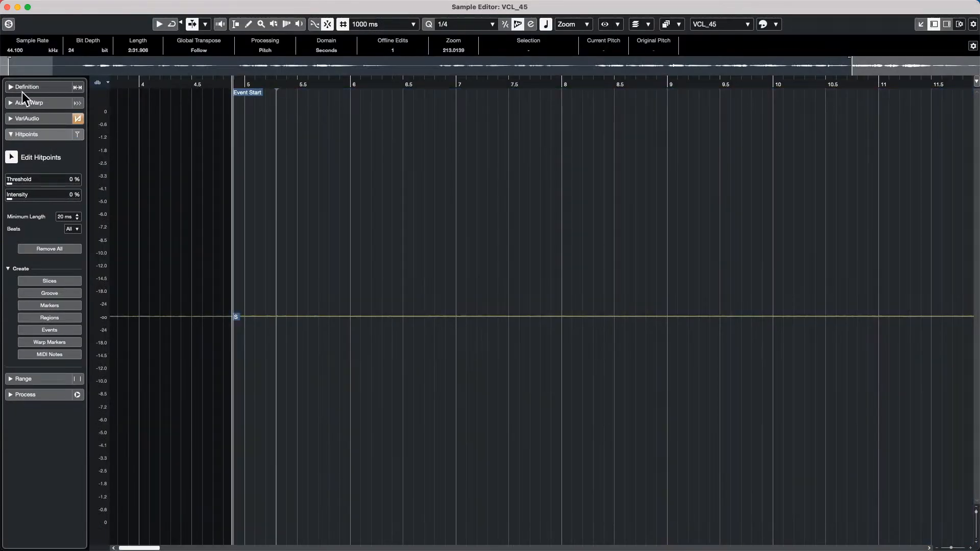
pyautogui.click(31, 118)
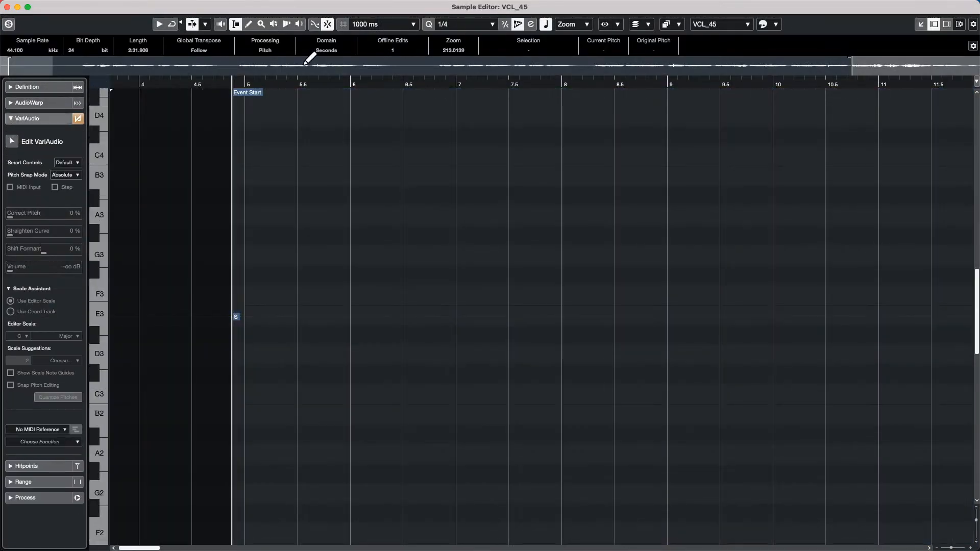
pyautogui.moveTo(288, 74); pyautogui.dragTo(292, 28)
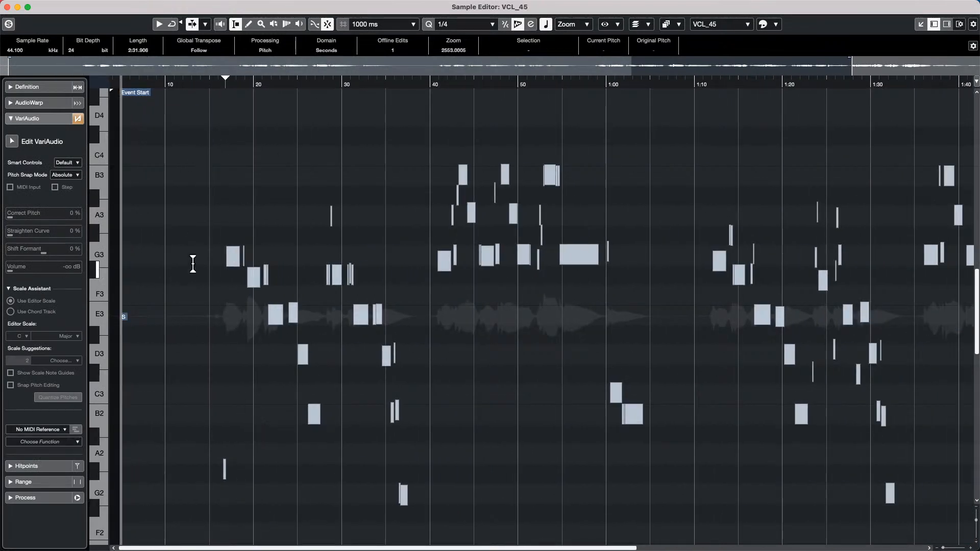
# - Set Correct Pitch to 100% on the opening-section notes and close the Sample Editor
pyautogui.click(11, 141)
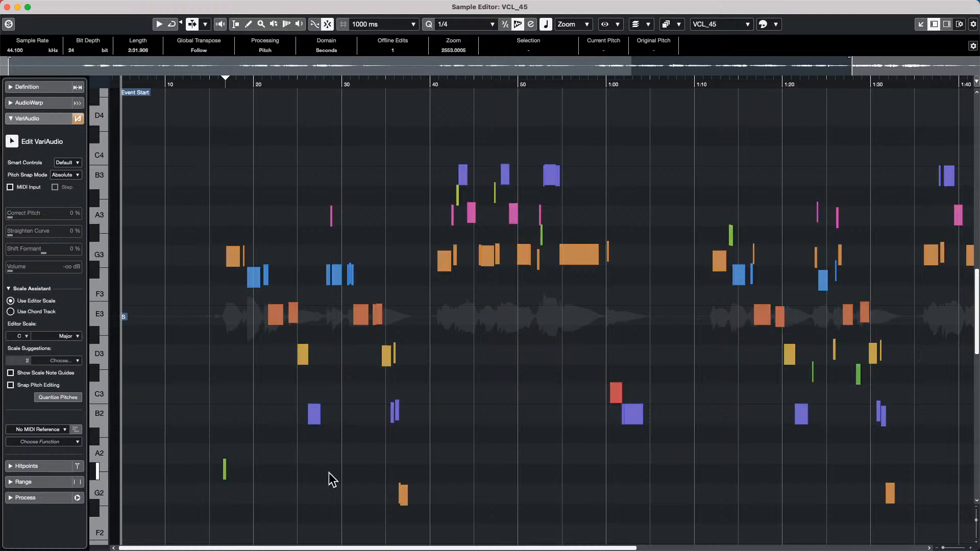
pyautogui.moveTo(214, 156); pyautogui.dragTo(690, 531)
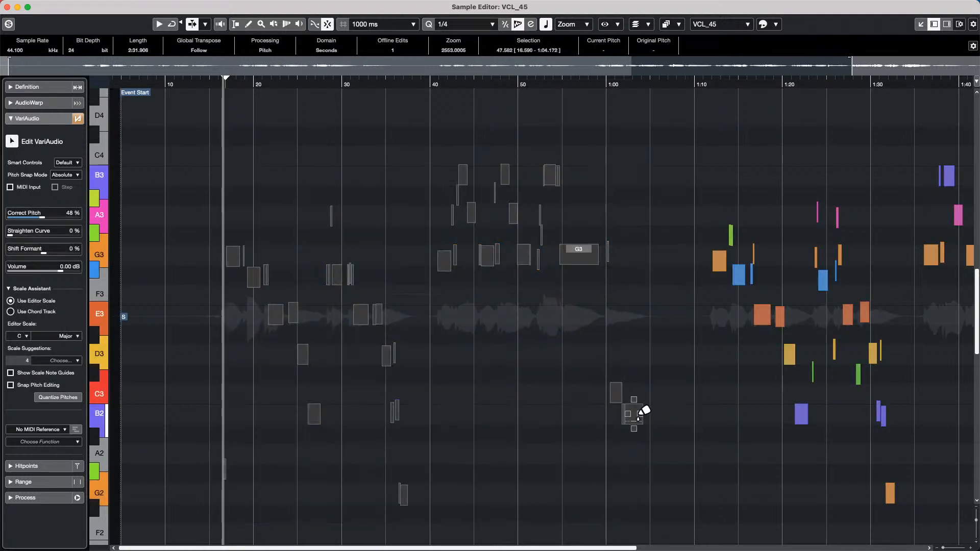
pyautogui.moveTo(633, 427); pyautogui.dragTo(636, 124)
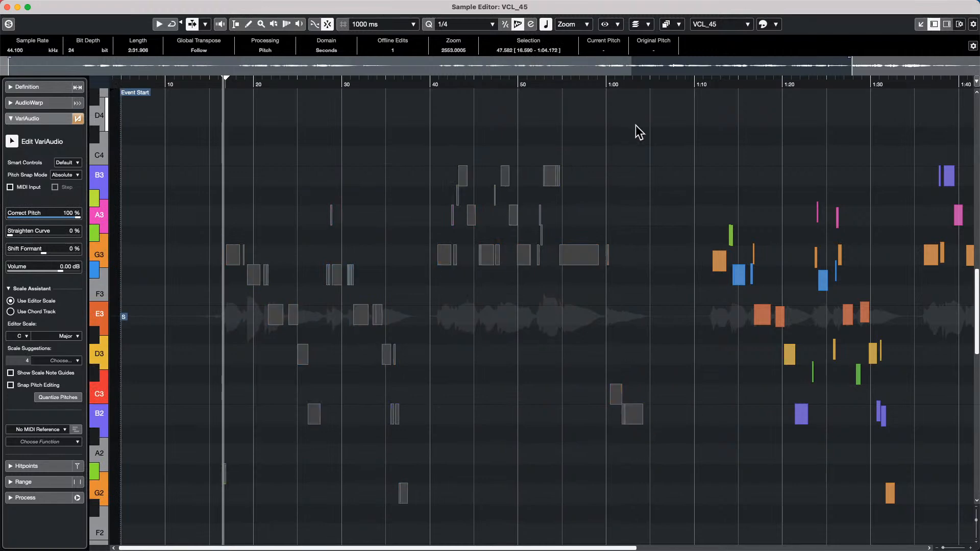
pyautogui.click(7, 6)
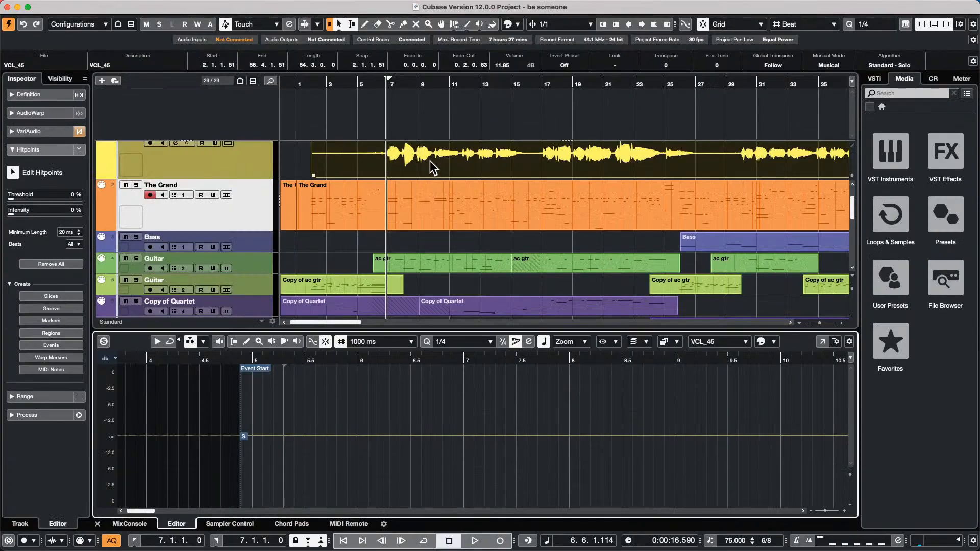
# - Open the Edit > Render in Place settings and choose Dry rendering
pyautogui.scroll(2, 337, 163)
pyautogui.scroll(2, 350, 180)
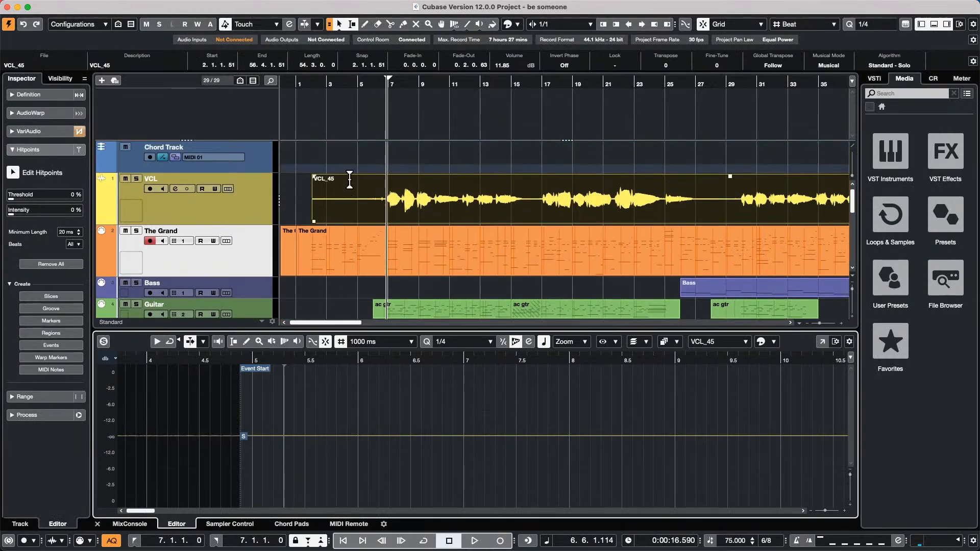
pyautogui.click(68, 6)
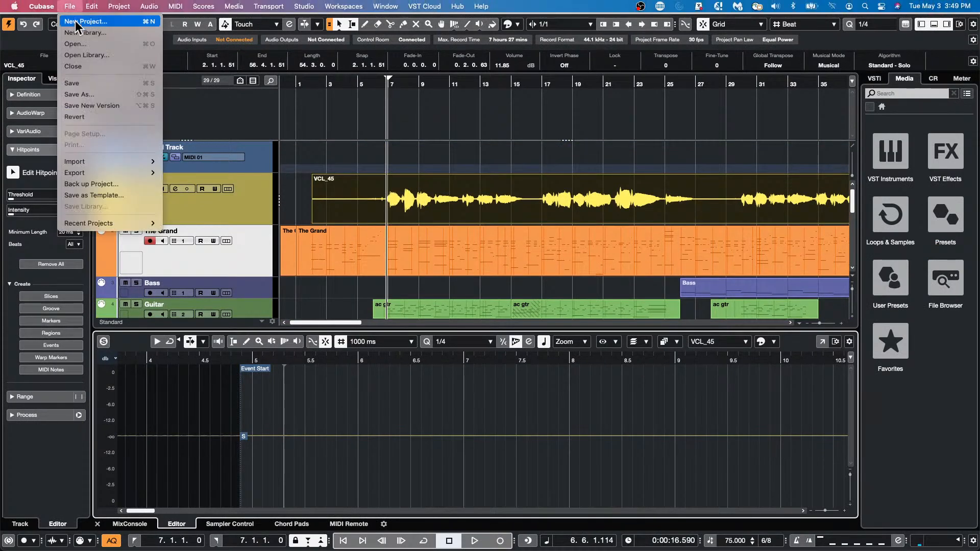
pyautogui.moveTo(92, 6)
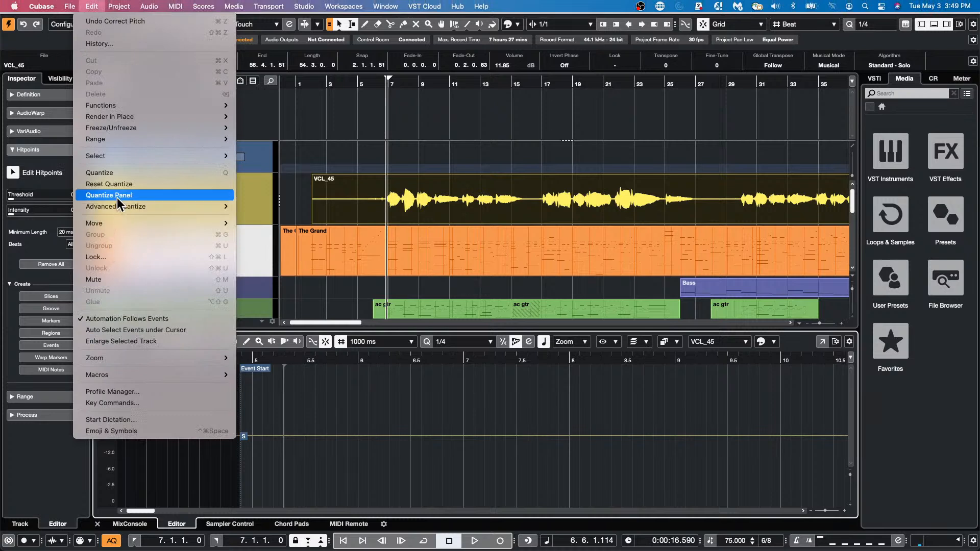
pyautogui.moveTo(122, 139)
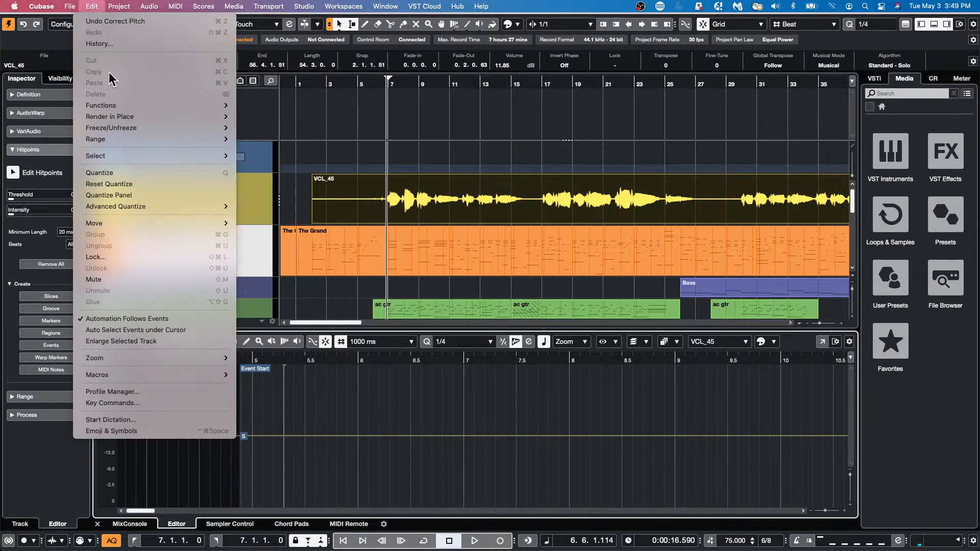
pyautogui.moveTo(134, 118)
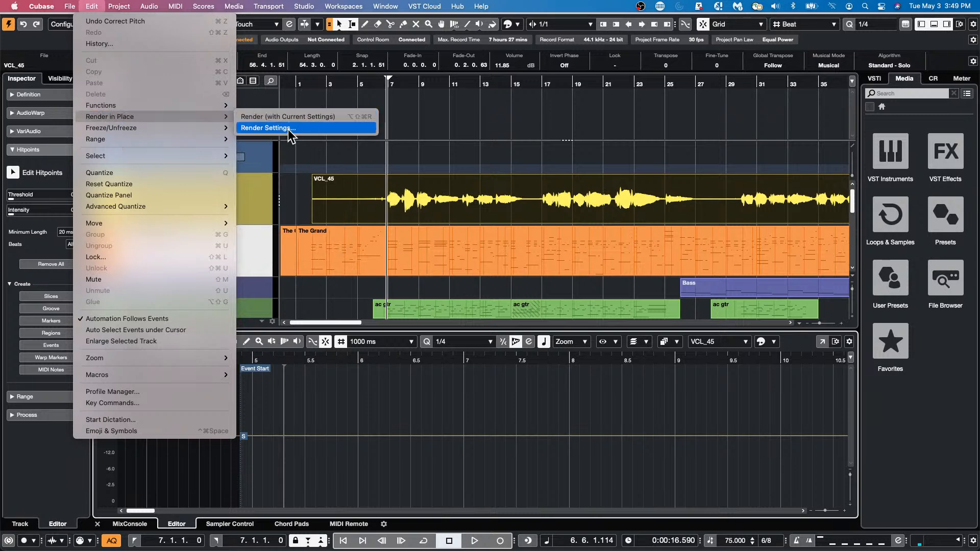
pyautogui.click(276, 127)
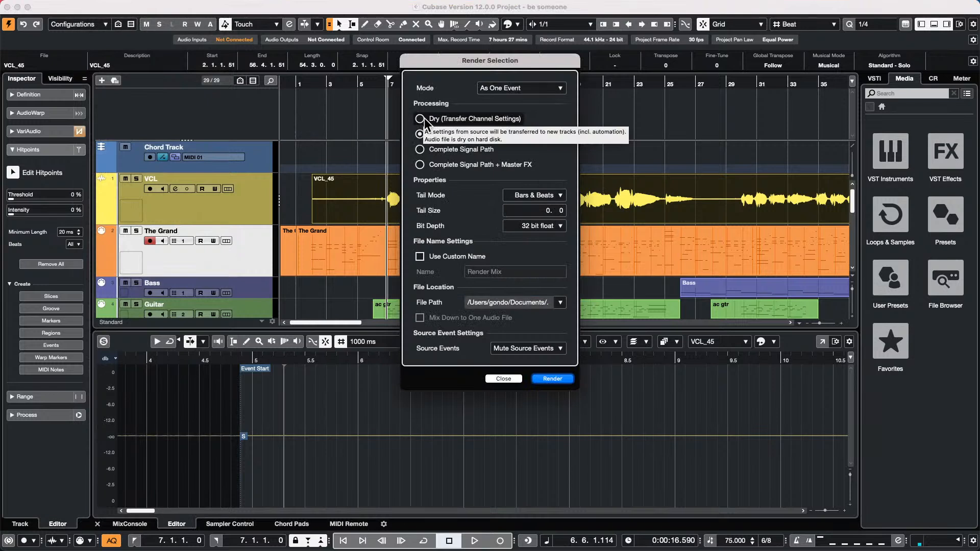
pyautogui.click(422, 119)
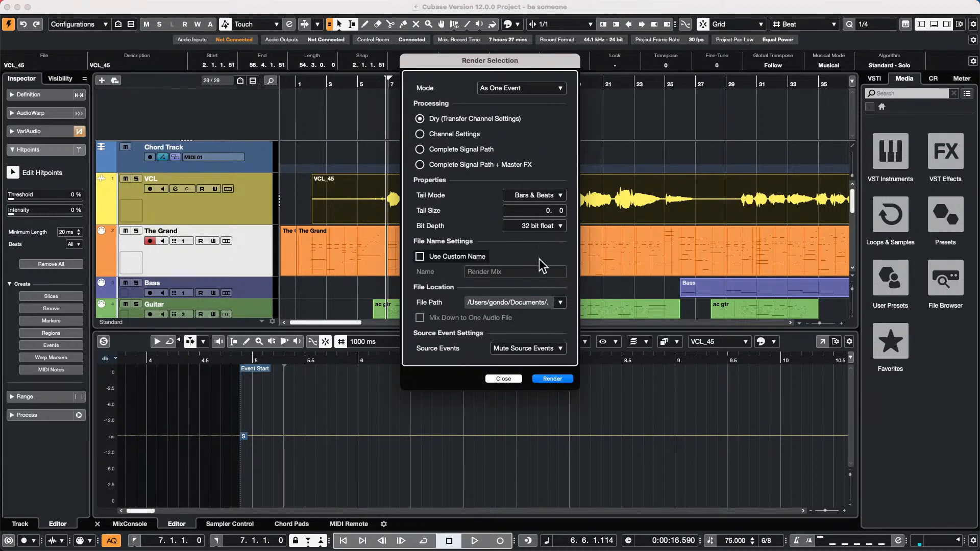
# - Name the render 'Tuned Vocal', render it to a new VCL (R) track, and select that track
pyautogui.click(420, 257)
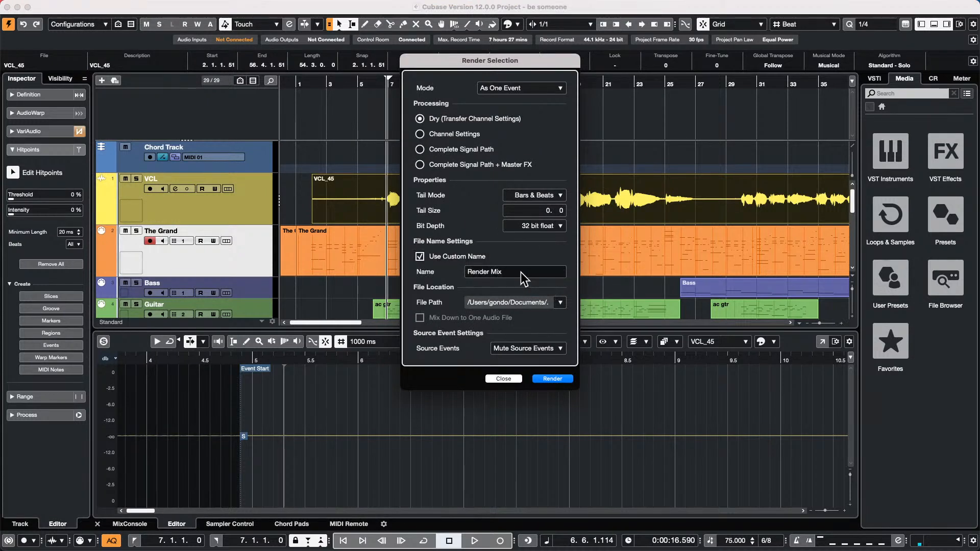
pyautogui.click(509, 271)
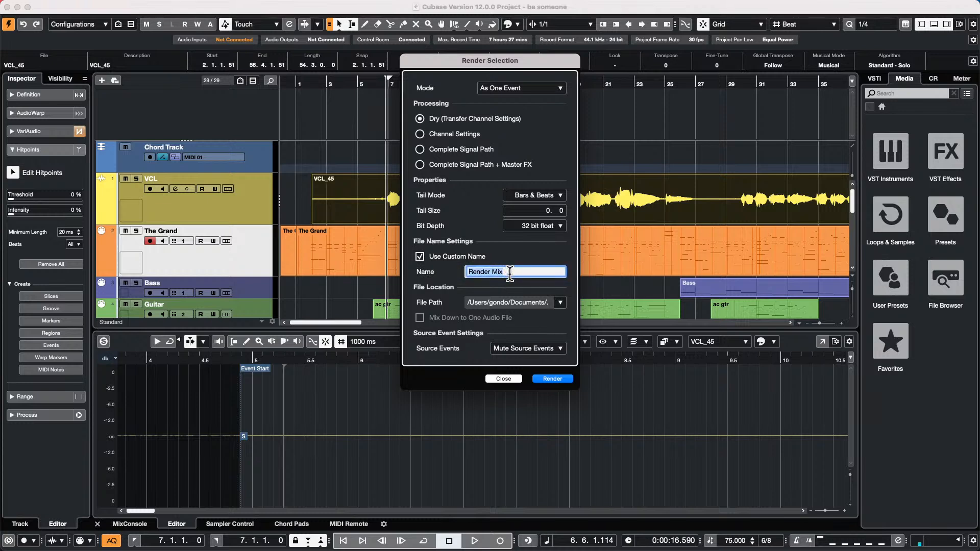
pyautogui.write('Tuned Vocal')
pyautogui.press('Return')
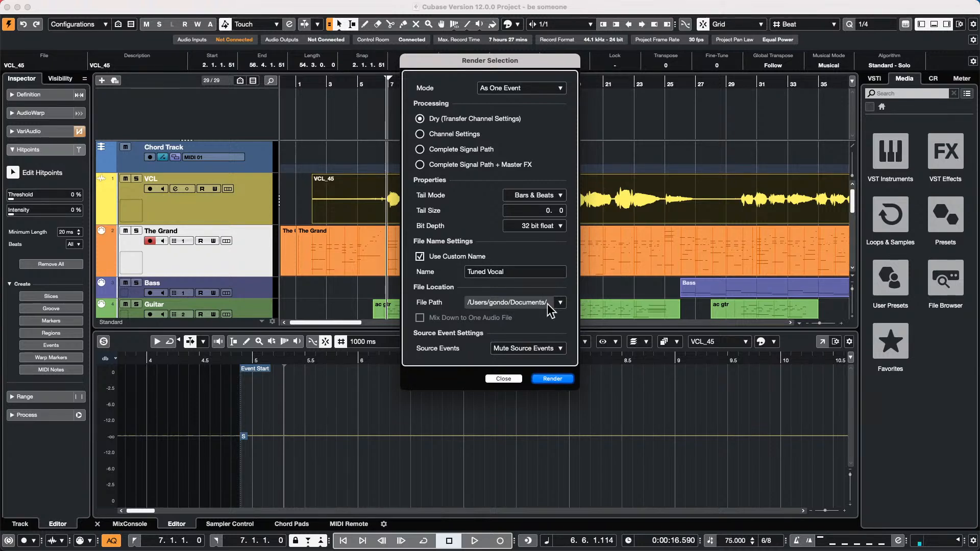
pyautogui.click(561, 380)
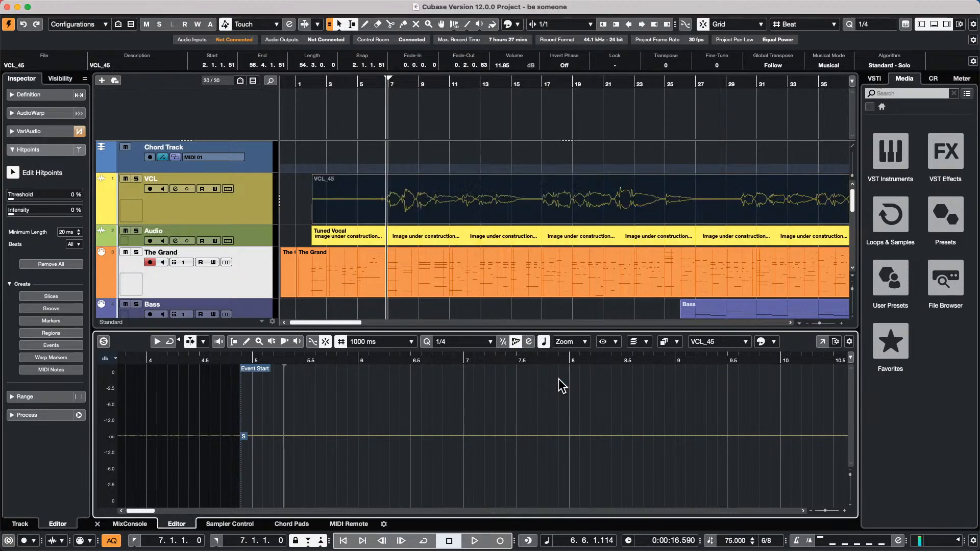
pyautogui.click(253, 242)
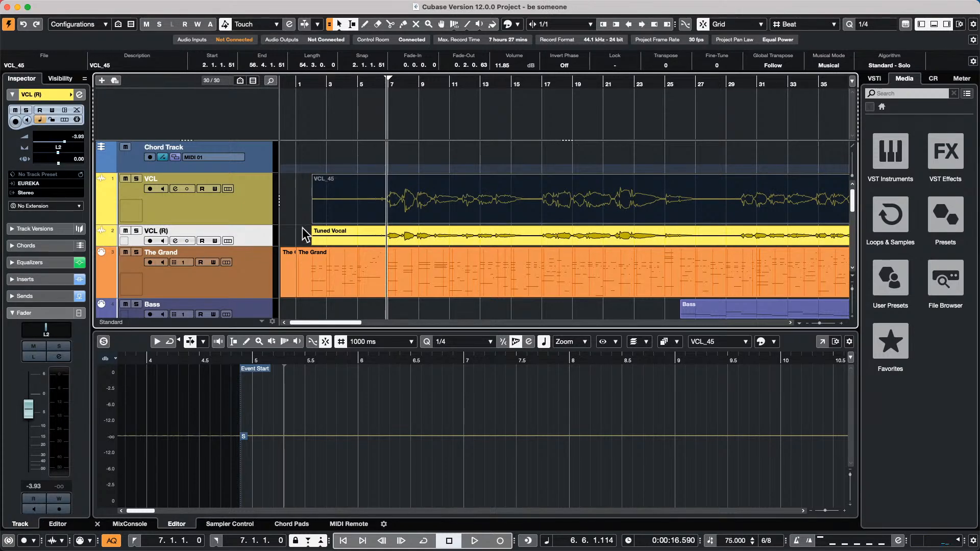
# - With the Tuned Vocal event selected, open File > Export > Audio Mixdown
pyautogui.click(388, 243)
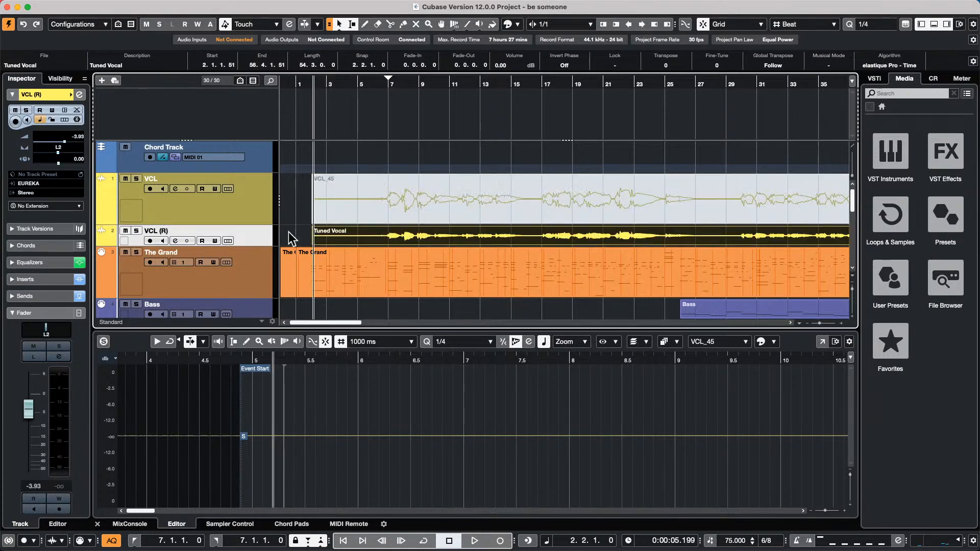
pyautogui.click(72, 6)
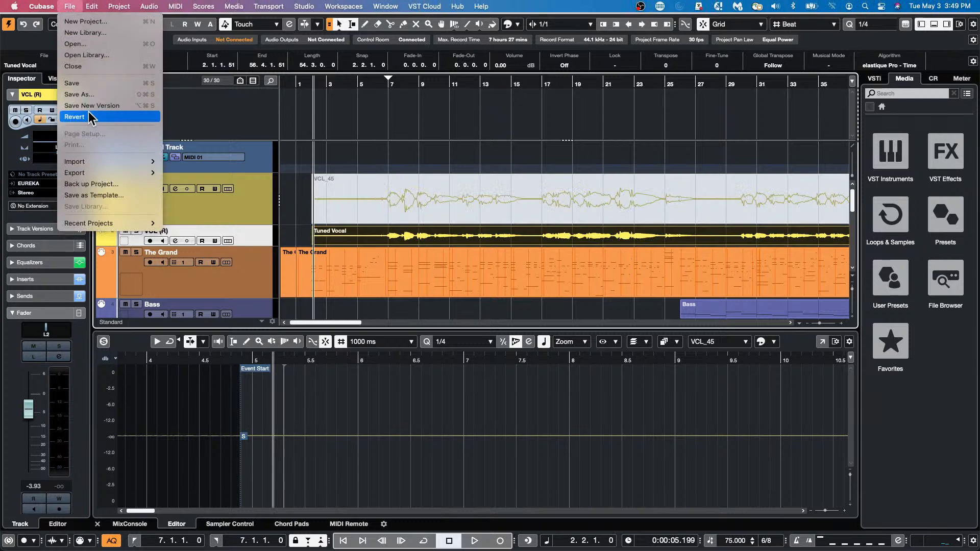
pyautogui.moveTo(148, 173)
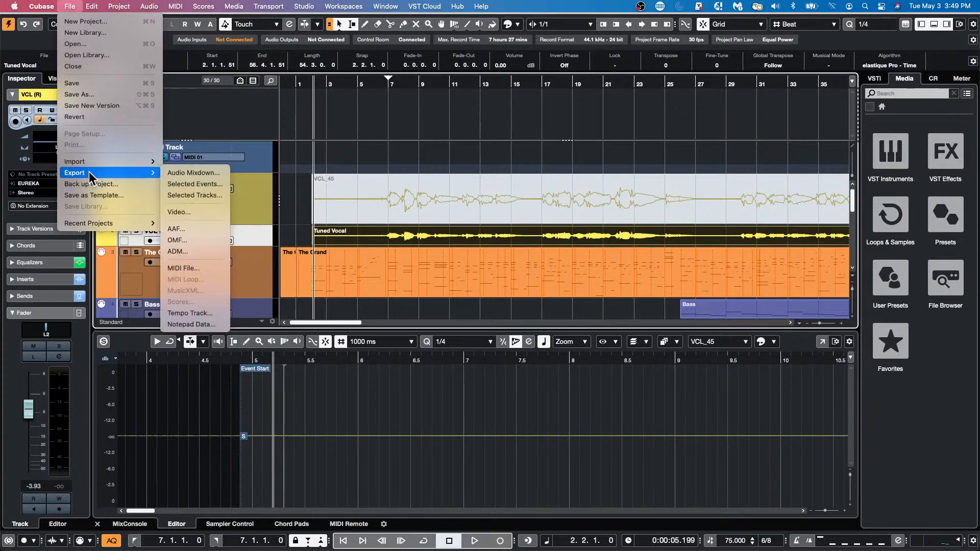
pyautogui.click(188, 174)
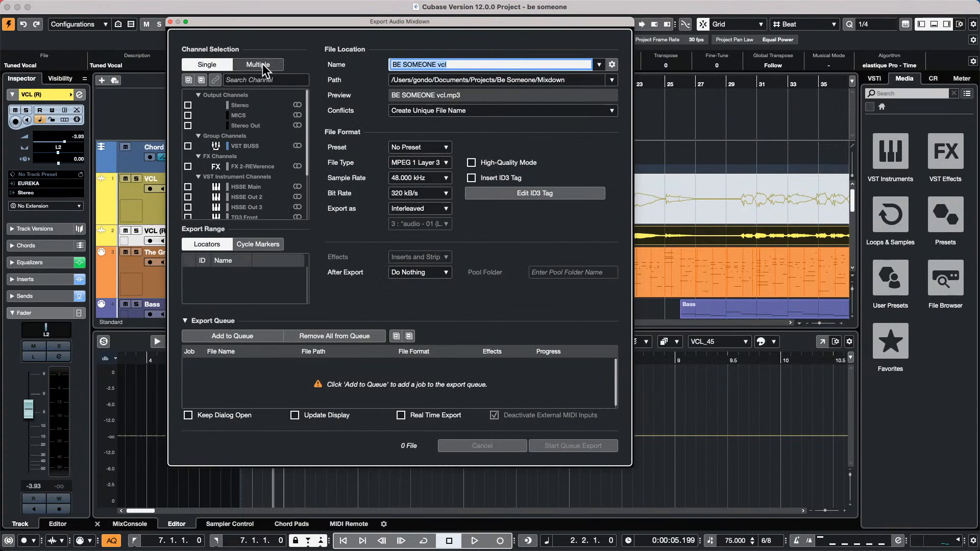
# - Switch to Multiple channel export with the VCL channel checked, check the Effects options, then close the dialog
pyautogui.click(258, 65)
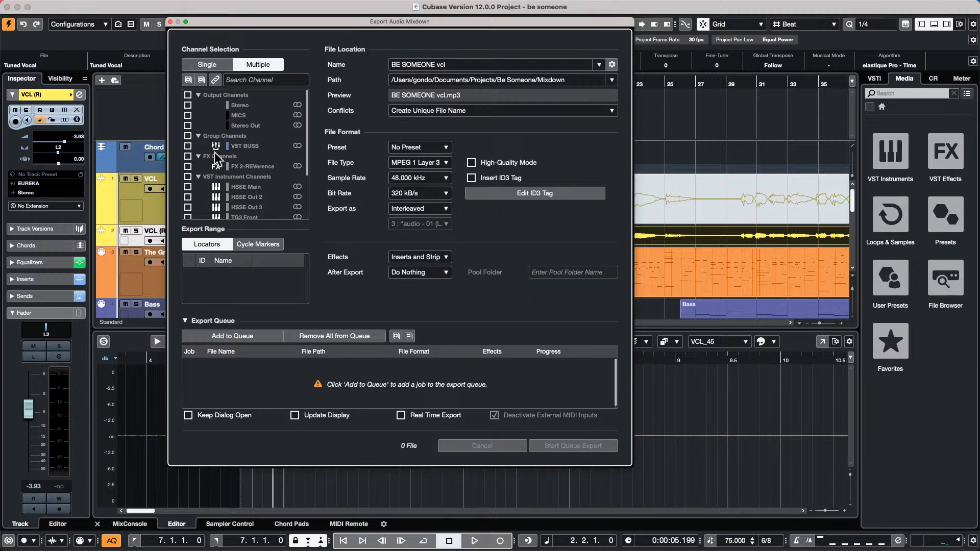
pyautogui.scroll(-3, 220, 153)
pyautogui.click(188, 173)
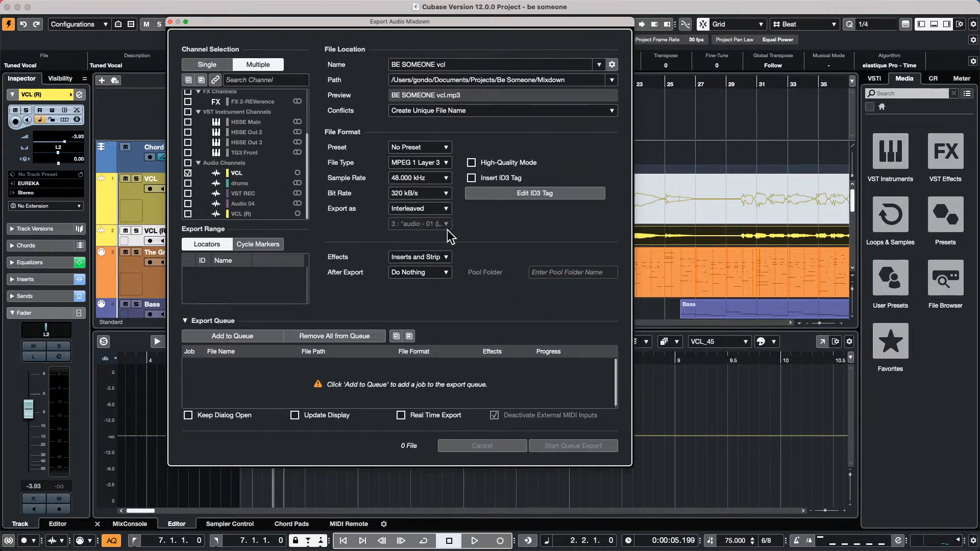
pyautogui.click(429, 258)
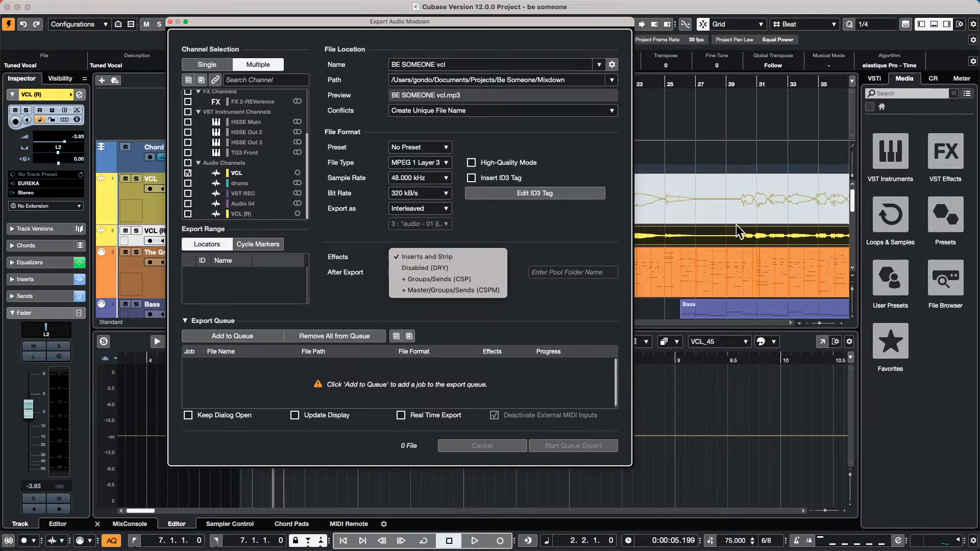
pyautogui.click(171, 22)
pyautogui.click(171, 22)
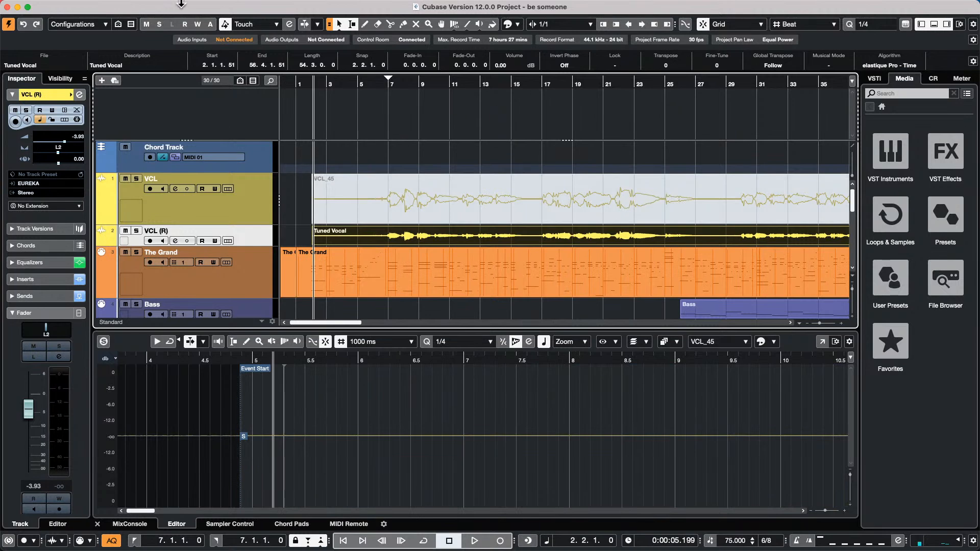
# - Replace the 'be someone' project with a new empty project, Untitled6, via File > New Project
pyautogui.moveTo(122, 10)
pyautogui.click(69, 6)
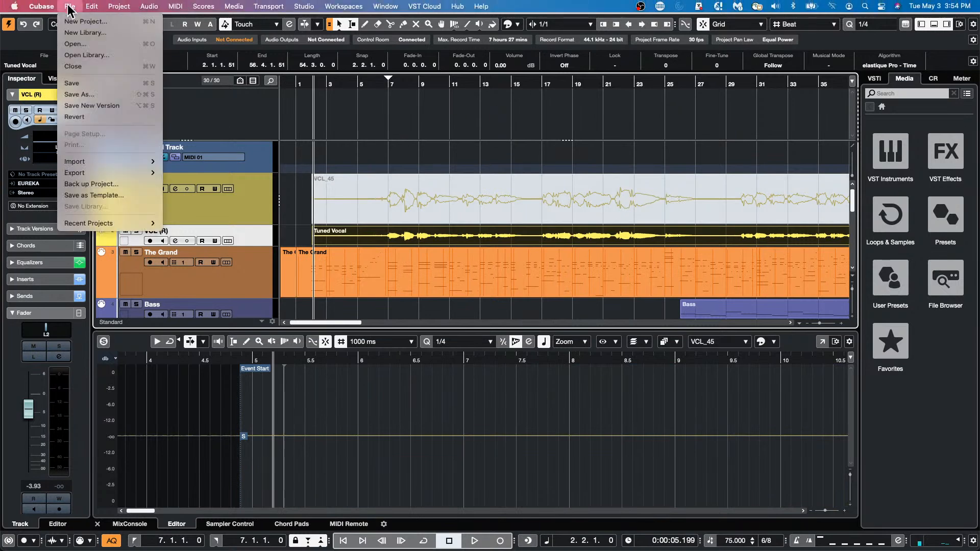
pyautogui.click(75, 22)
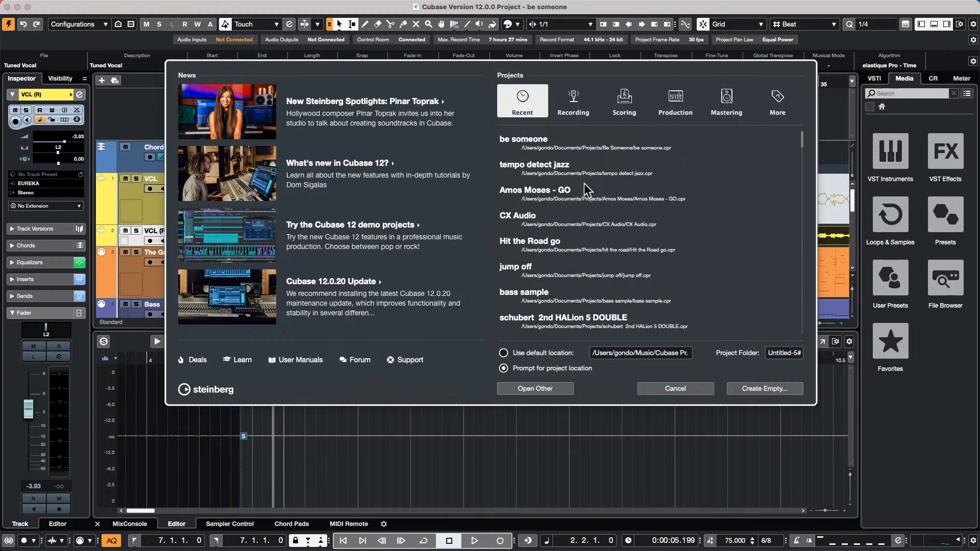
pyautogui.click(756, 390)
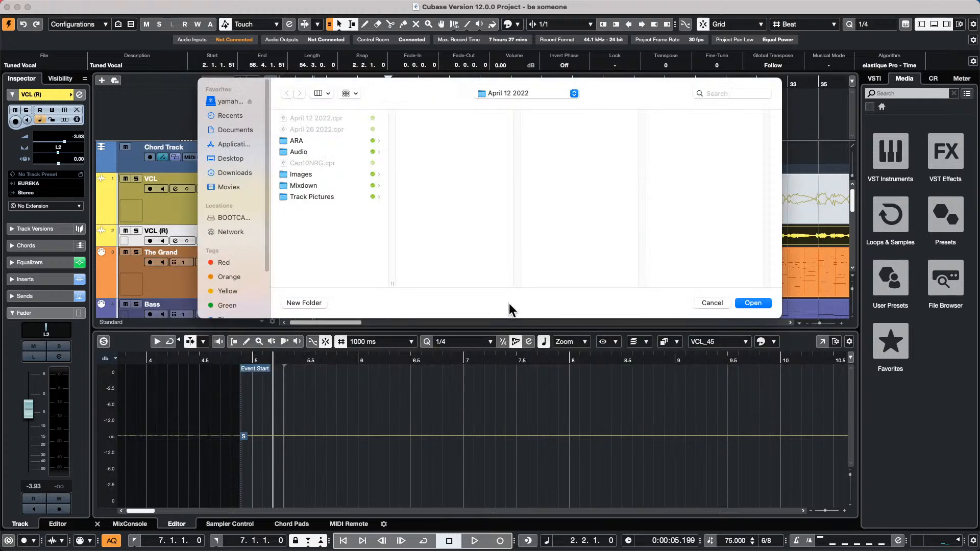
pyautogui.click(753, 303)
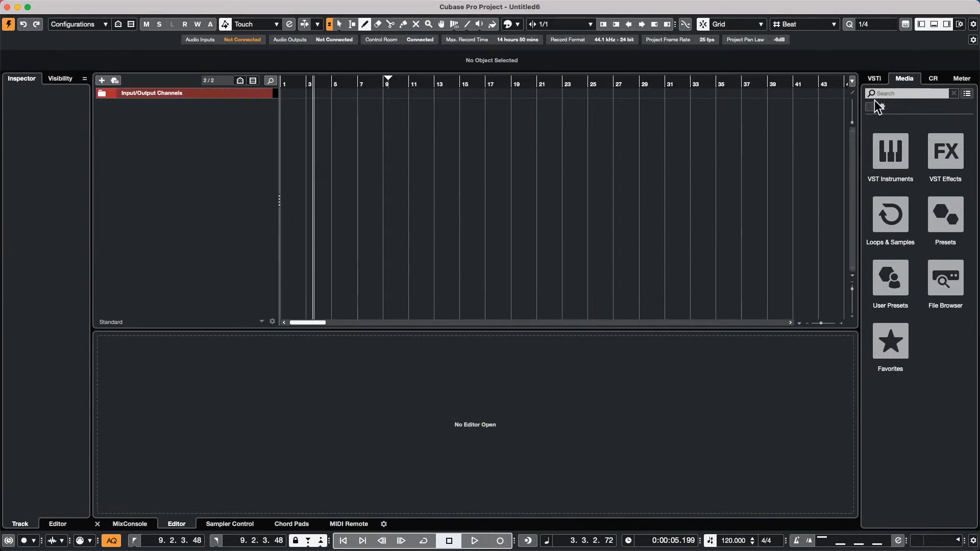
# - Search 'moto' in the SoulAssembly library and create a sampler track from Motown - Bass B 02-01
pyautogui.click(893, 217)
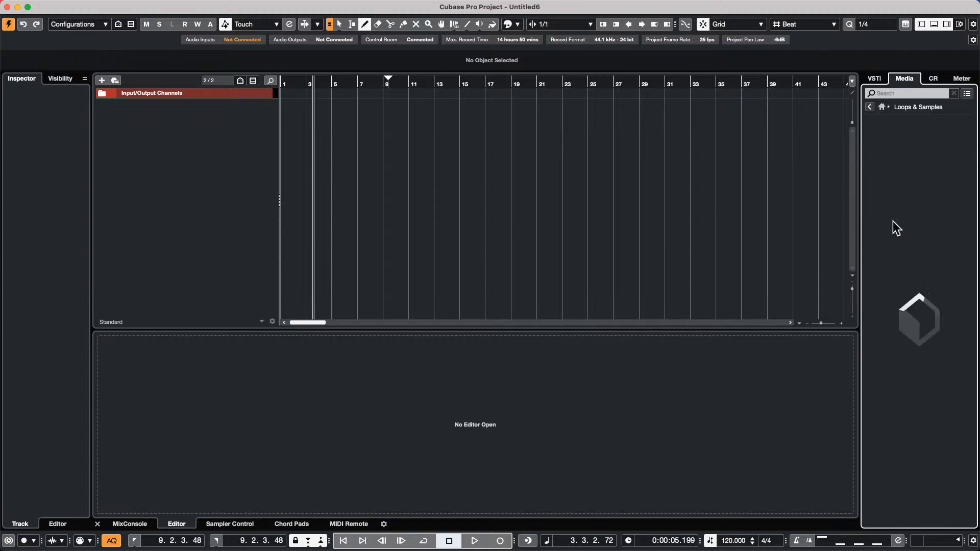
pyautogui.scroll(-10, 899, 220)
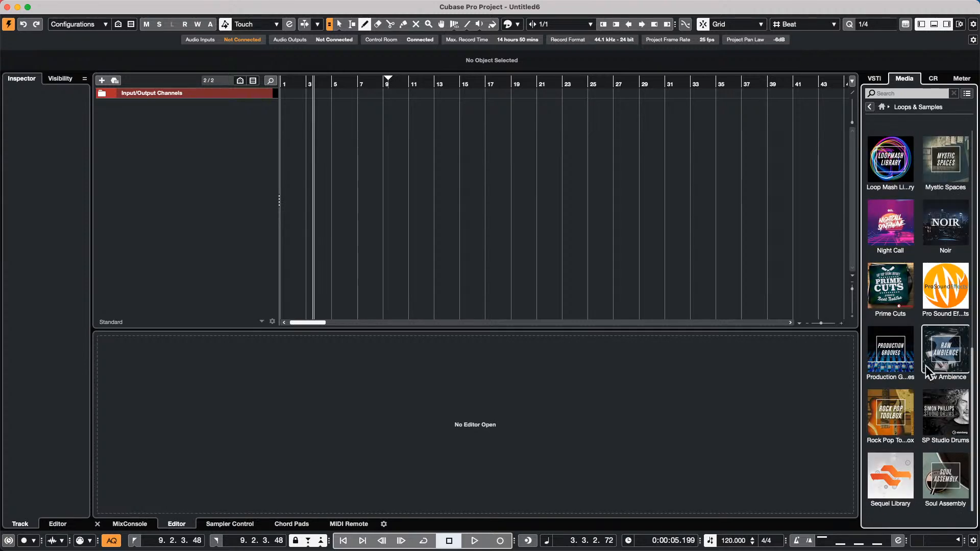
pyautogui.click(945, 476)
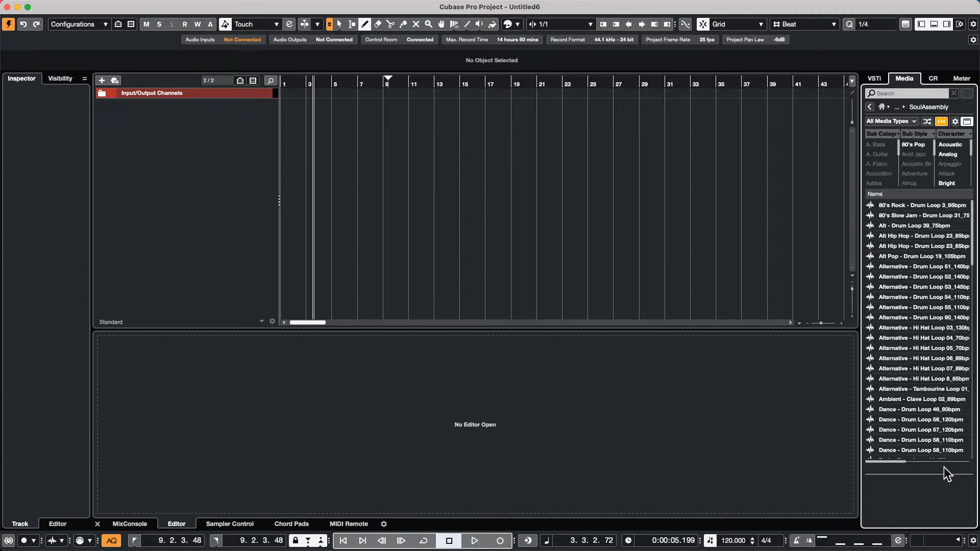
pyautogui.click(899, 94)
pyautogui.write('moto')
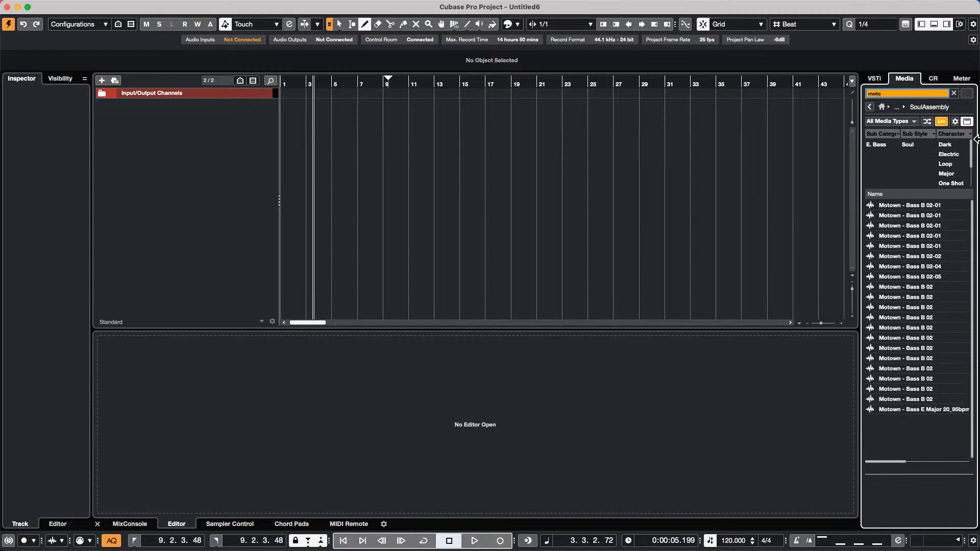
pyautogui.click(926, 207)
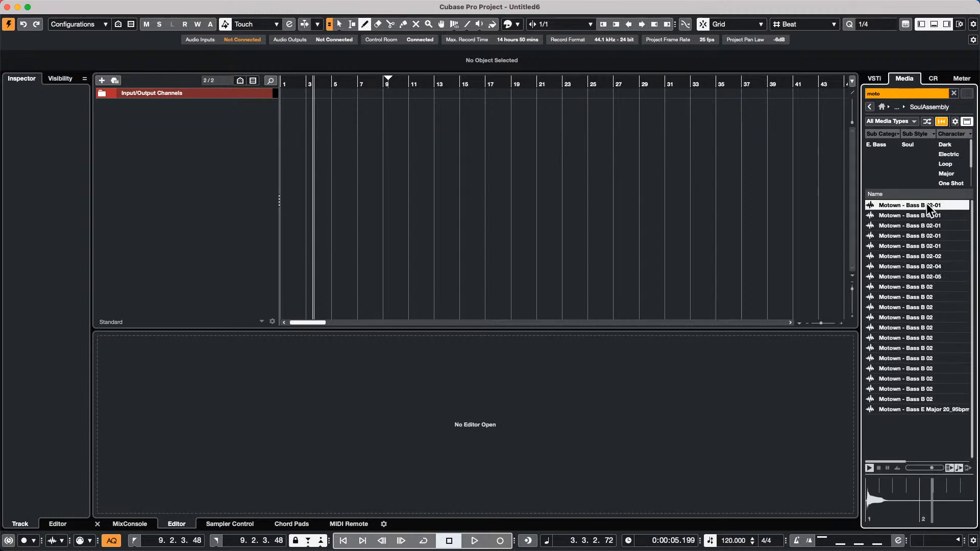
pyautogui.rightClick(926, 205)
pyautogui.click(930, 210)
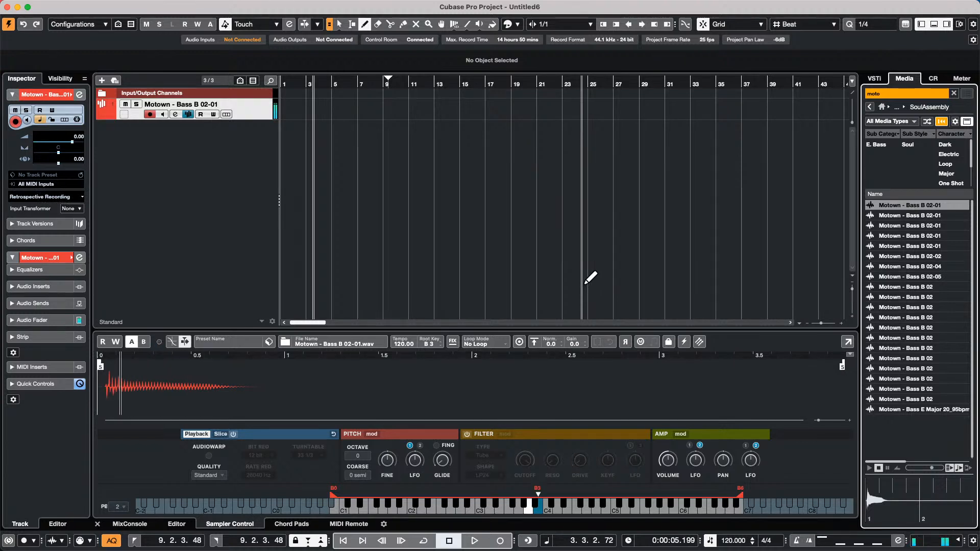
# - Draw an empty part across bars 1–13 on the Motown bass track
pyautogui.moveTo(302, 84); pyautogui.dragTo(265, 85)
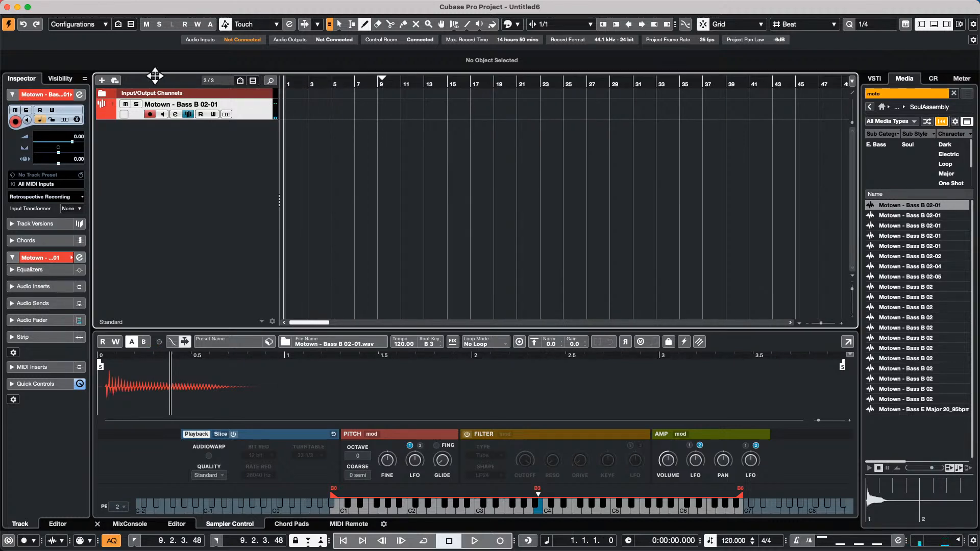
pyautogui.rightClick(311, 115)
pyautogui.click(339, 114)
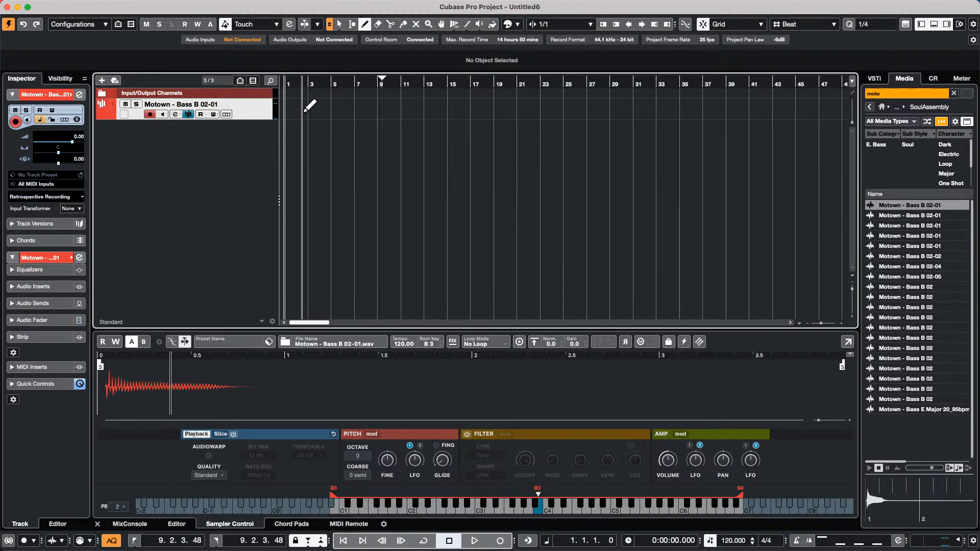
pyautogui.moveTo(286, 109); pyautogui.dragTo(426, 108)
pyautogui.press('1')
# - Draw a half-note bass line from G3 at 1/2 quantize, then open it in a separate Key Editor
pyautogui.doubleClick(351, 113)
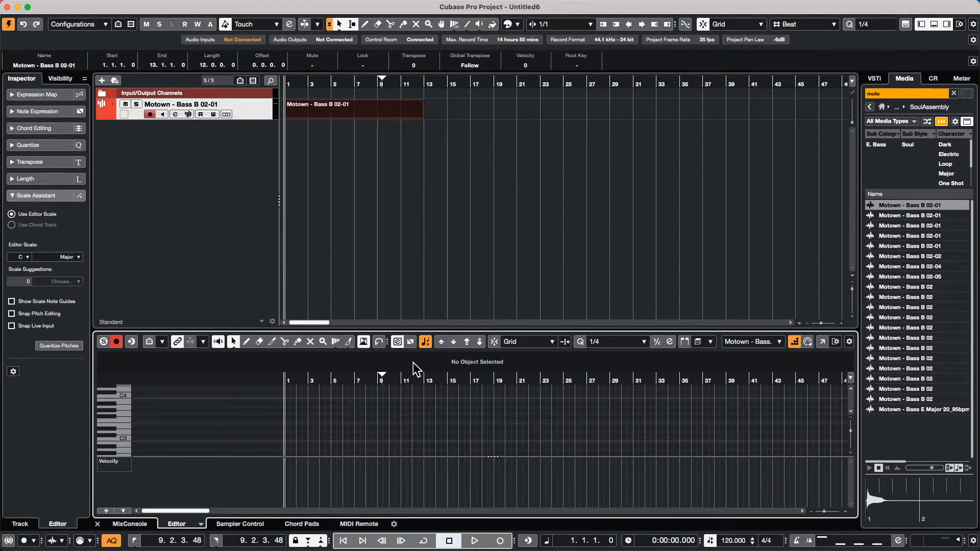
pyautogui.hotkey('shift', 'f')
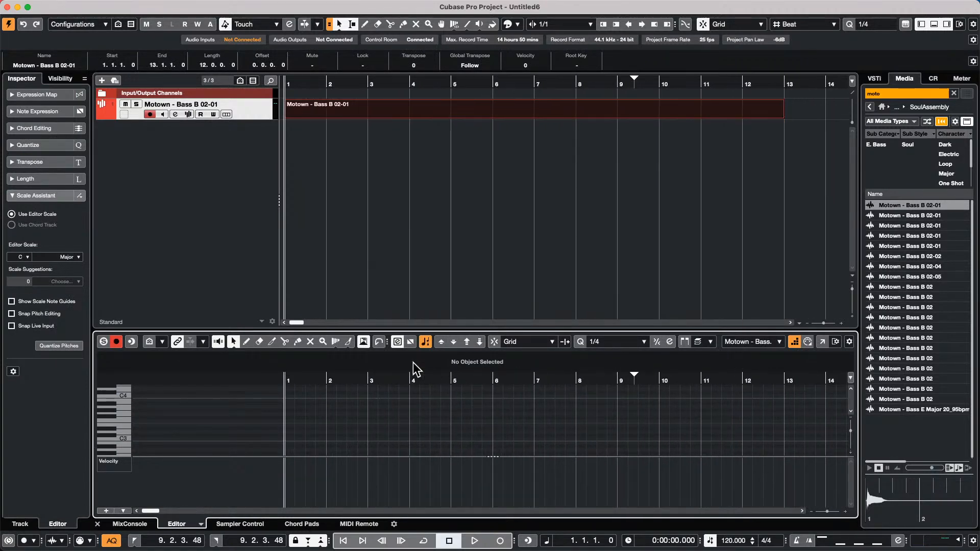
pyautogui.click(609, 341)
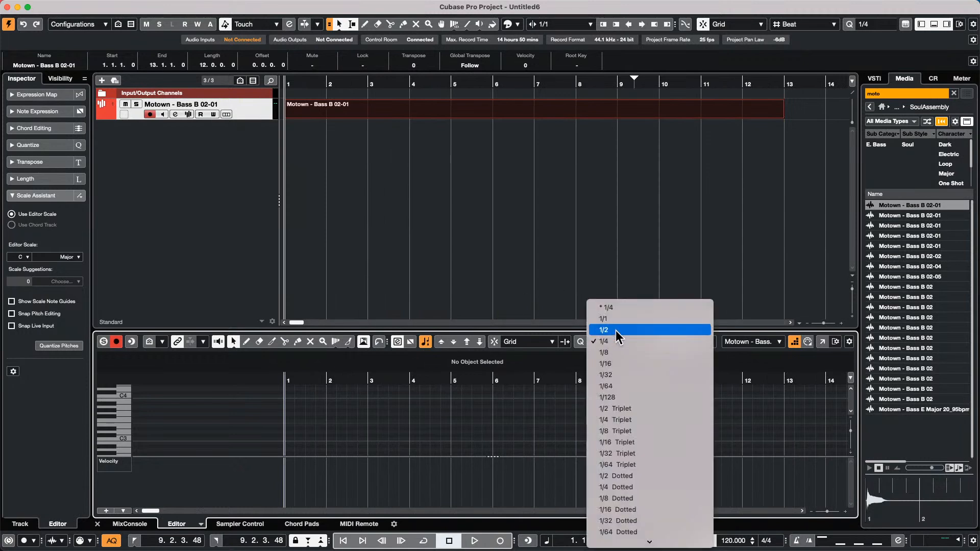
pyautogui.click(618, 330)
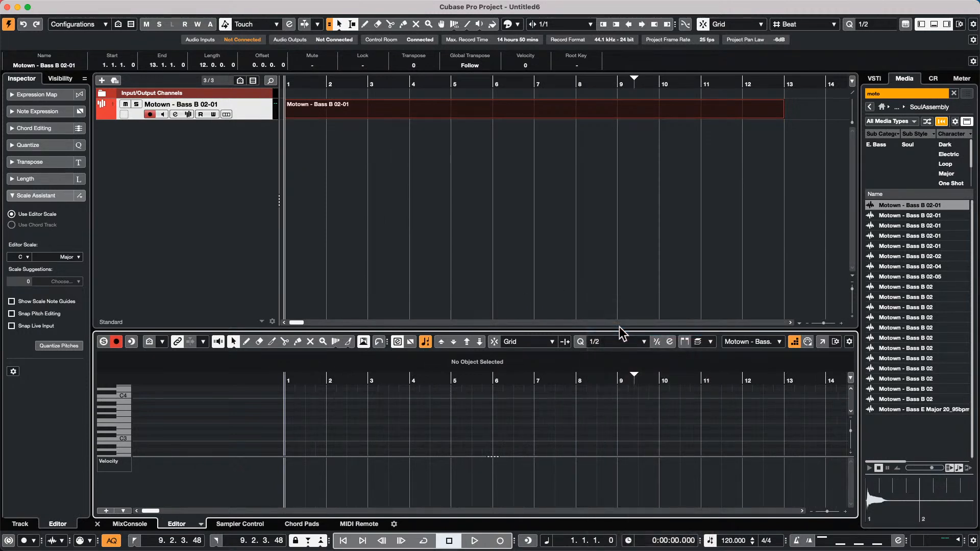
pyautogui.doubleClick(285, 415)
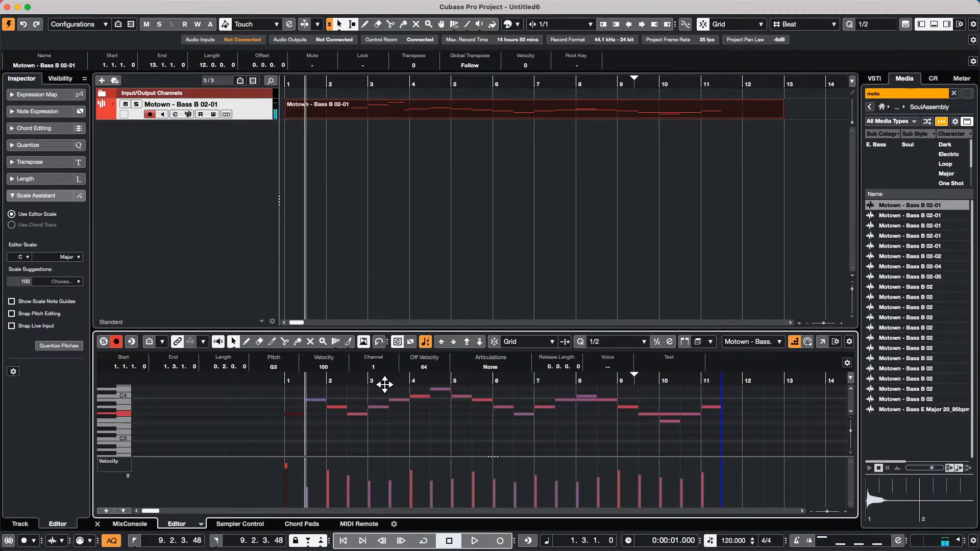
pyautogui.click(823, 341)
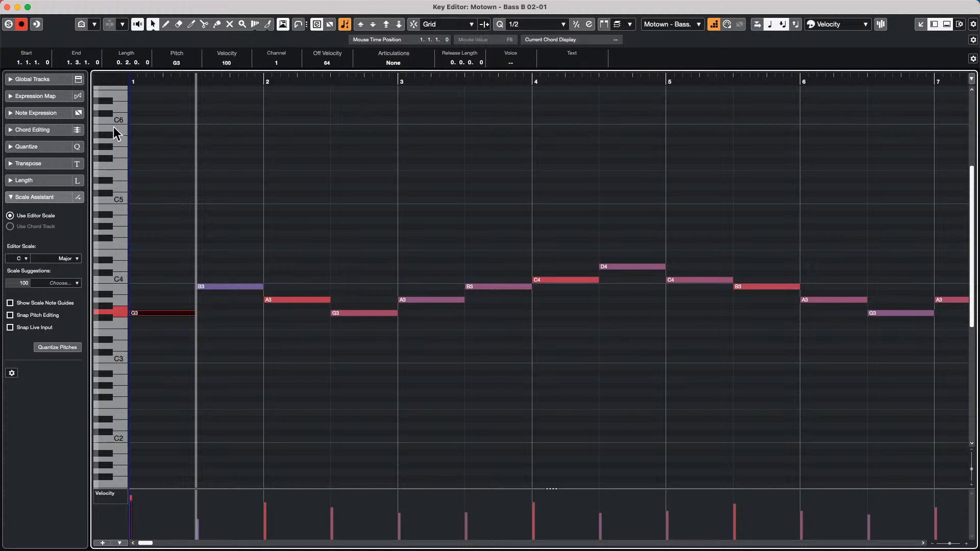
# - Choose Pan as the note expression and draw a pan curve on the first G3 note
pyautogui.click(36, 113)
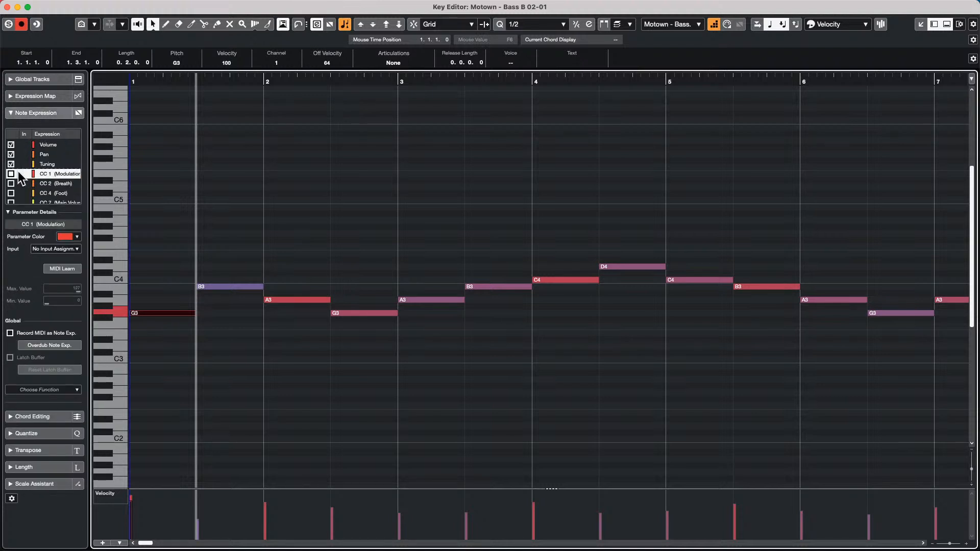
pyautogui.click(50, 155)
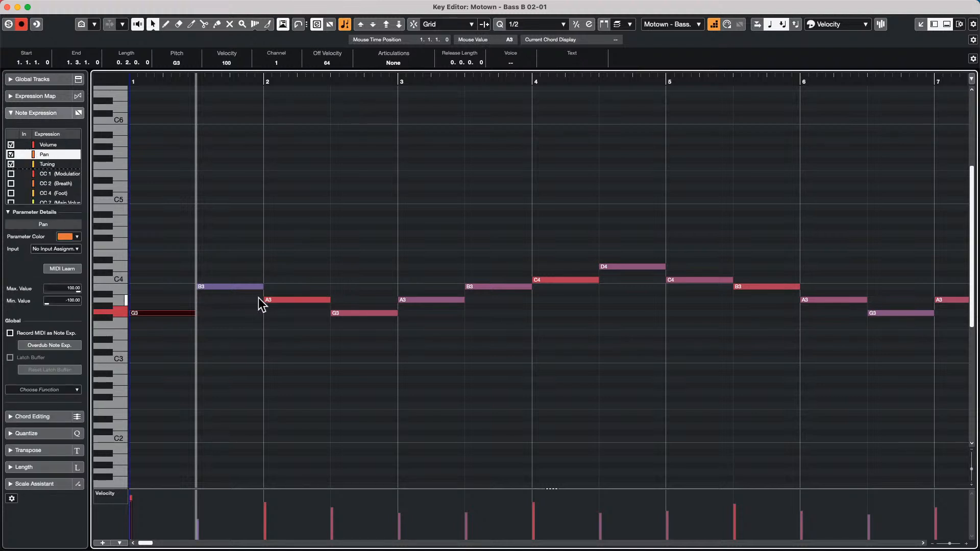
pyautogui.doubleClick(142, 314)
pyautogui.rightClick(144, 298)
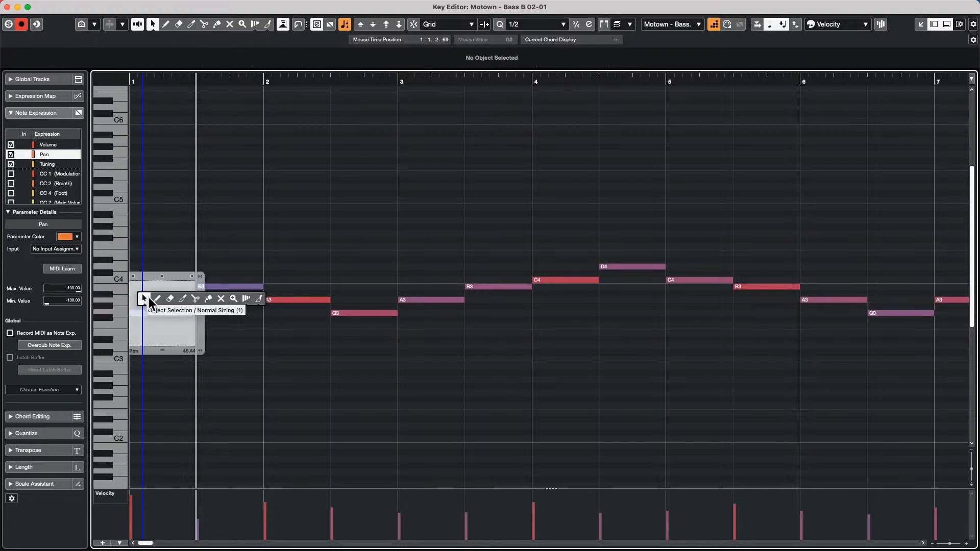
pyautogui.click(156, 298)
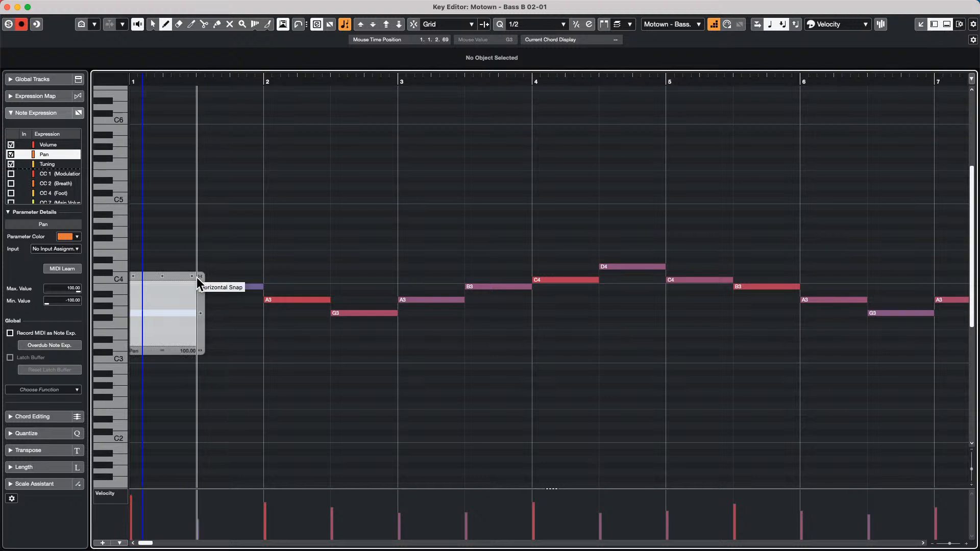
# - Raise the B3 note's velocity to maximum and set its pan to 100
pyautogui.rightClick(227, 318)
pyautogui.click(228, 319)
pyautogui.doubleClick(228, 287)
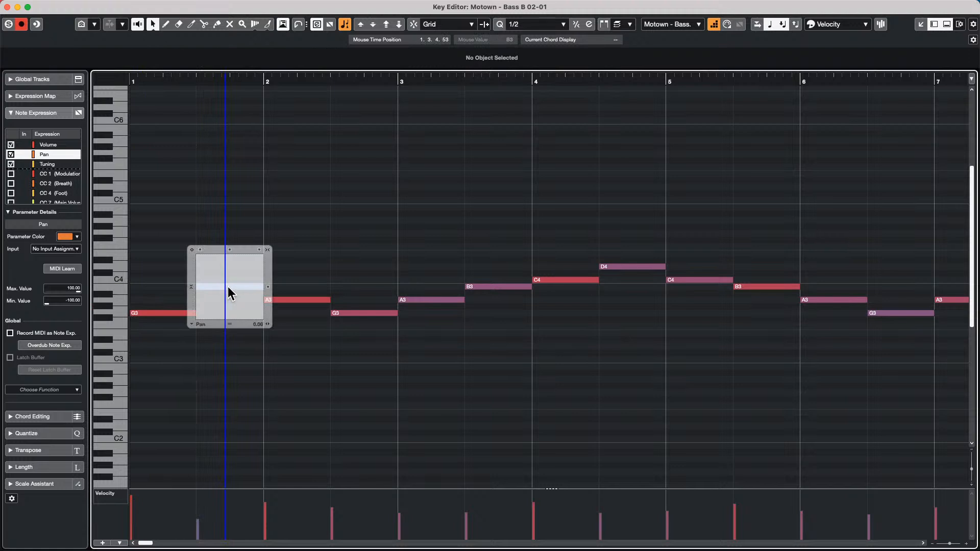
pyautogui.click(199, 492)
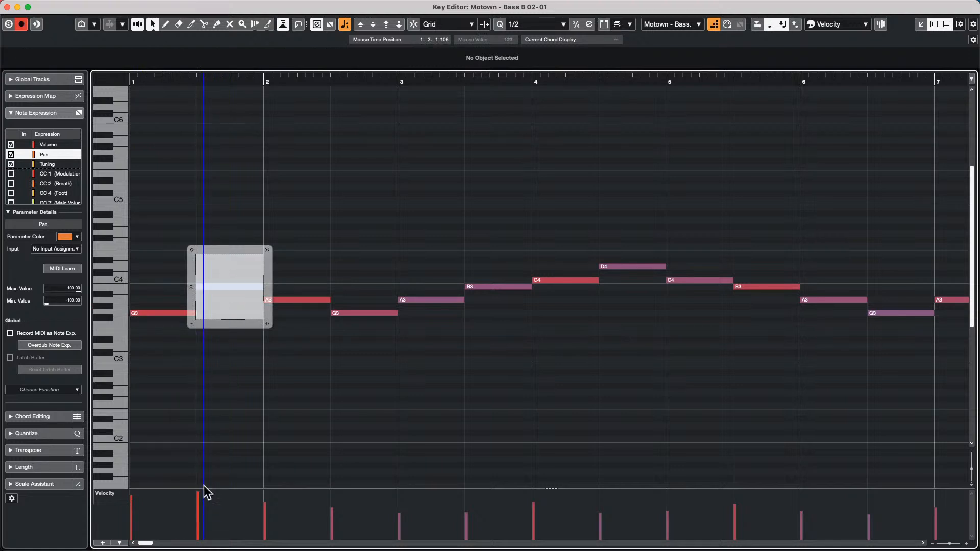
pyautogui.click(191, 250)
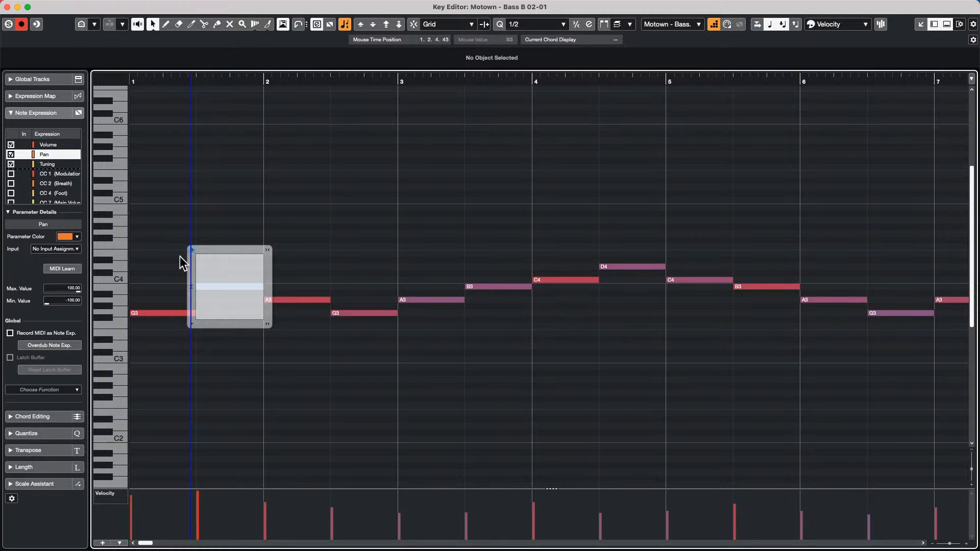
pyautogui.rightClick(216, 260)
pyautogui.click(230, 263)
pyautogui.click(219, 255)
pyautogui.press('1')
# - Pan the A3 note far left
pyautogui.doubleClick(284, 300)
pyautogui.rightClick(282, 312)
pyautogui.click(295, 315)
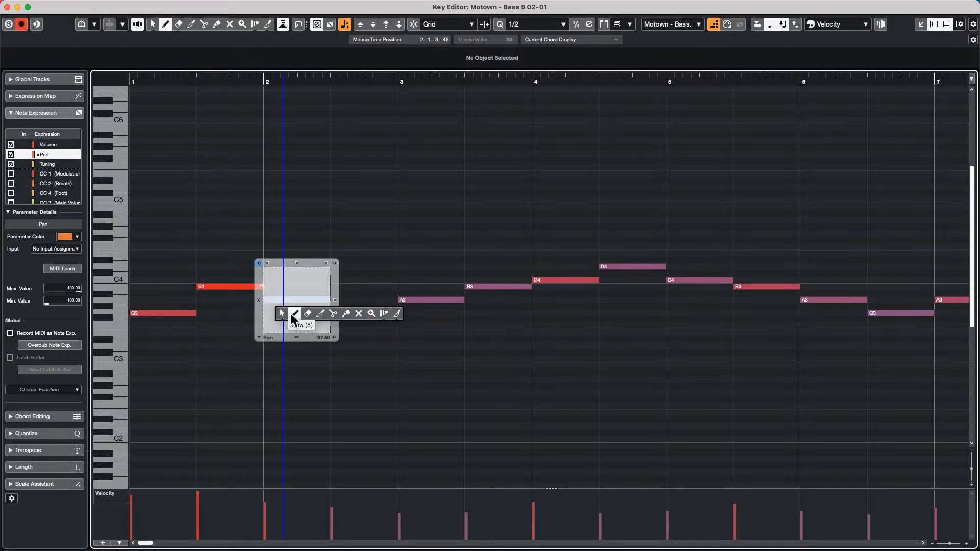
pyautogui.click(276, 328)
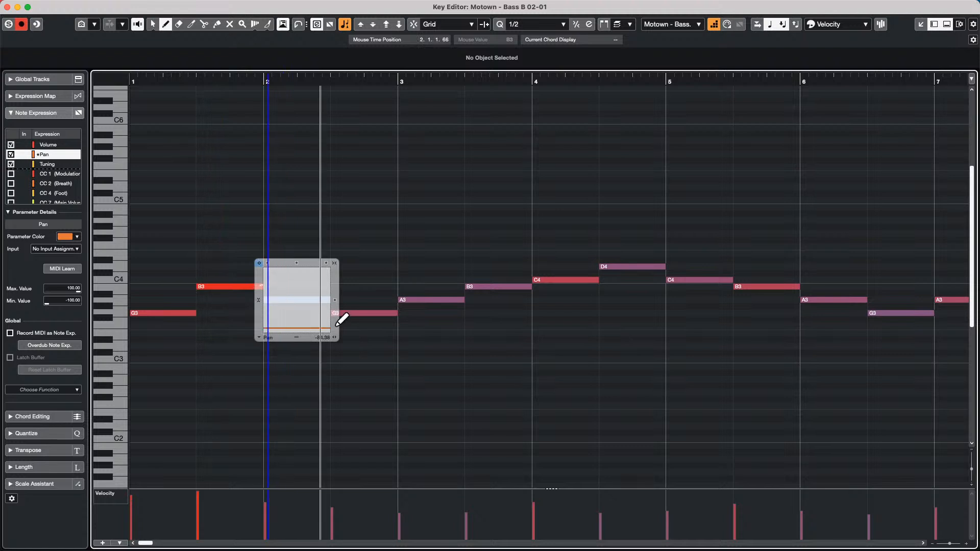
pyautogui.rightClick(360, 296)
pyautogui.click(360, 300)
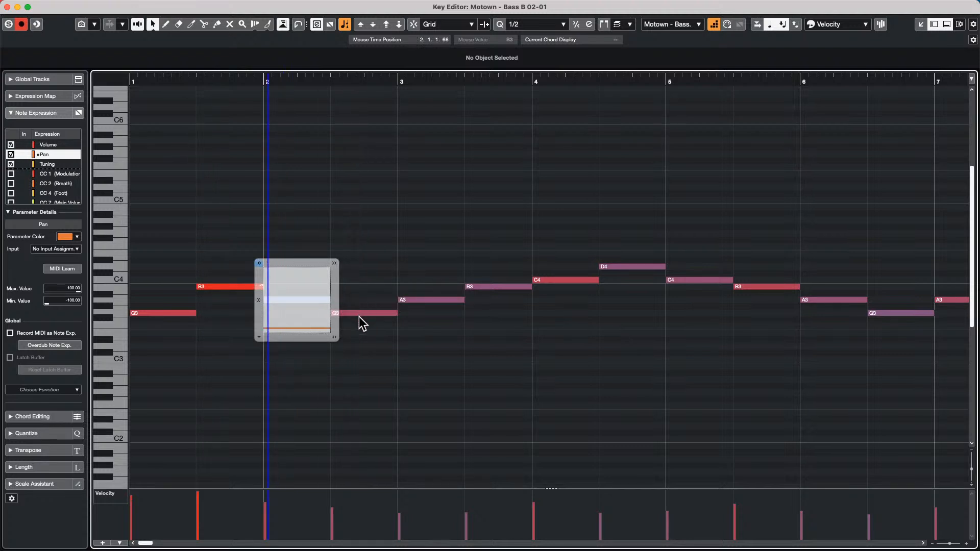
pyautogui.click(359, 317)
# - Pan the next G3 note fully to one side
pyautogui.doubleClick(359, 314)
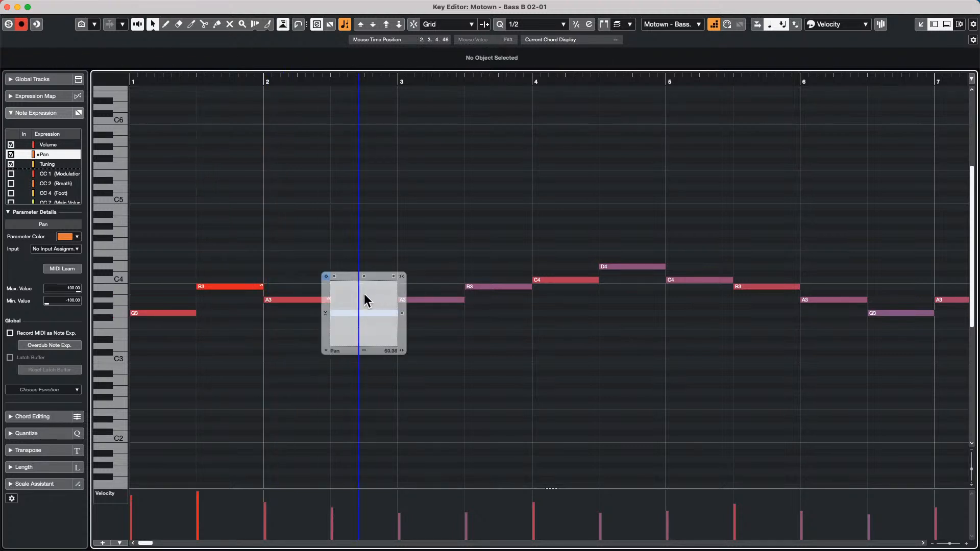
pyautogui.rightClick(364, 294)
pyautogui.click(381, 295)
pyautogui.click(356, 283)
pyautogui.press('1')
# - Pan the following A3 note fully to the opposite side
pyautogui.doubleClick(437, 301)
pyautogui.rightClick(425, 320)
pyautogui.click(435, 322)
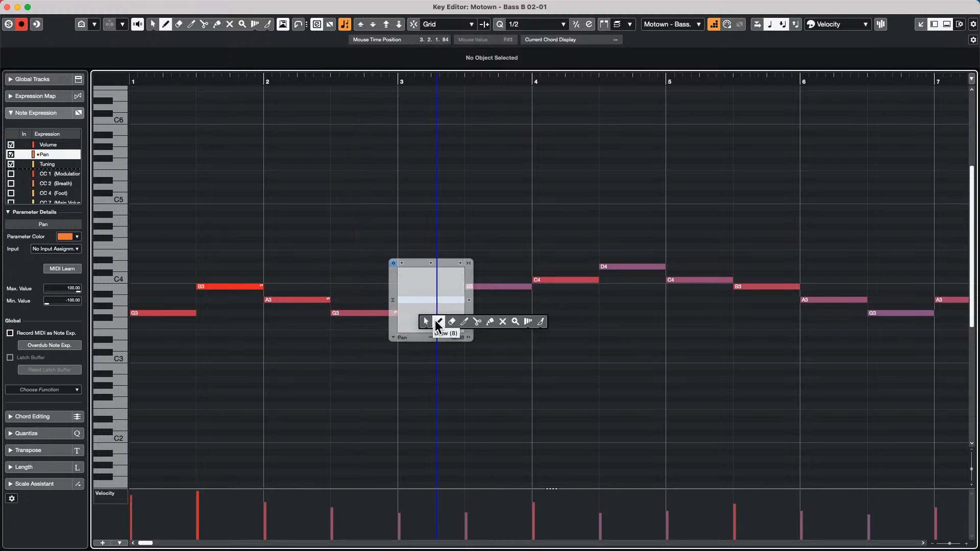
pyautogui.press('Escape')
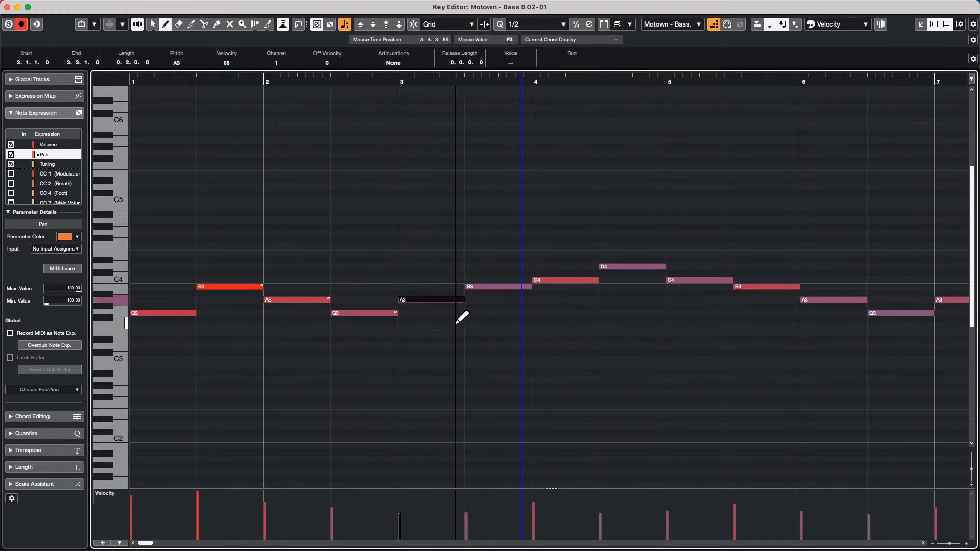
pyautogui.press('1')
pyautogui.doubleClick(433, 301)
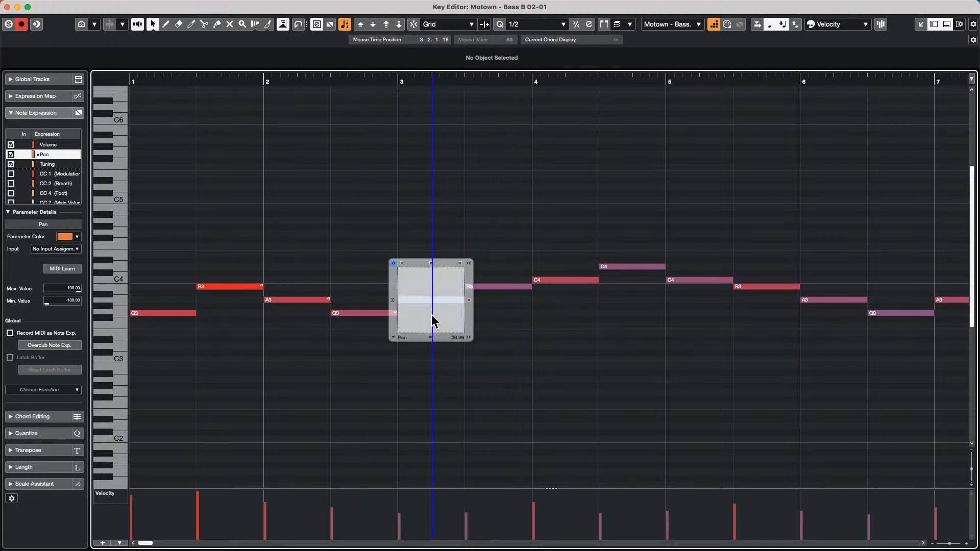
pyautogui.rightClick(406, 323)
pyautogui.click(416, 324)
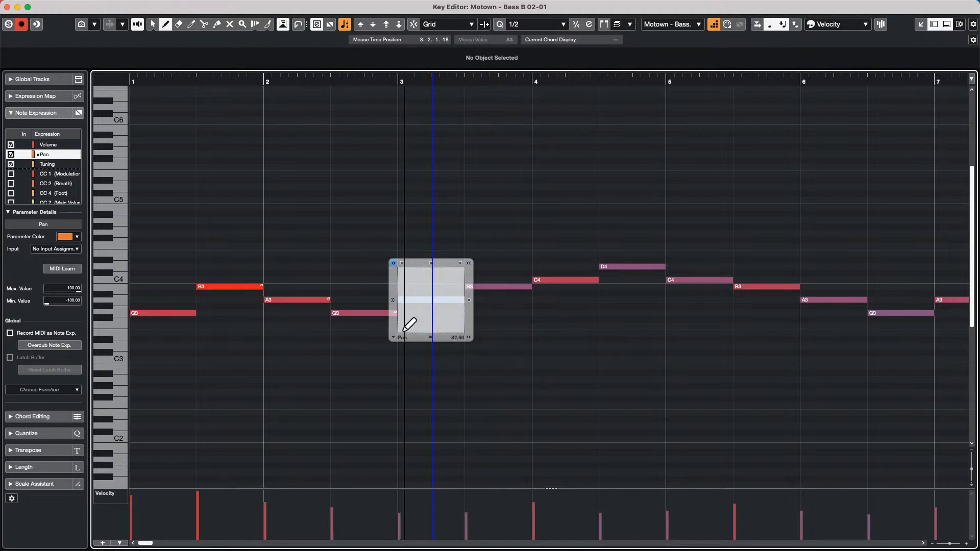
pyautogui.click(401, 331)
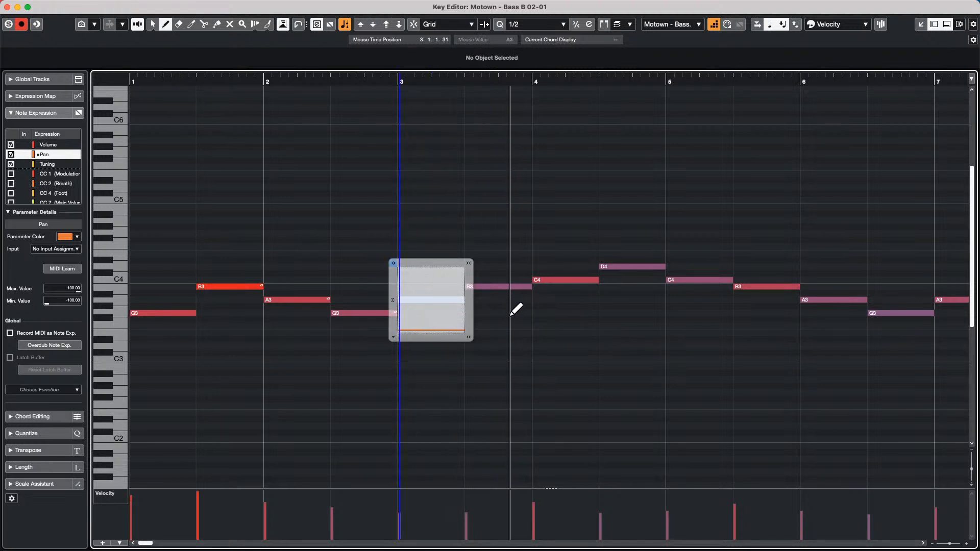
pyautogui.press('1')
pyautogui.click(525, 293)
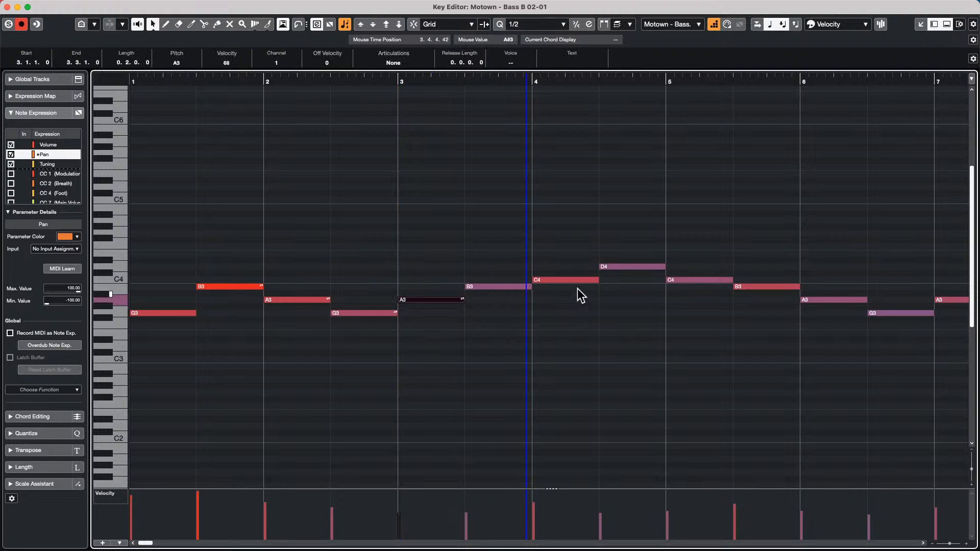
# - Move the bar-4 C4 note down to B3 and the D4 note up to E4
pyautogui.rightClick(632, 270)
pyautogui.click(656, 269)
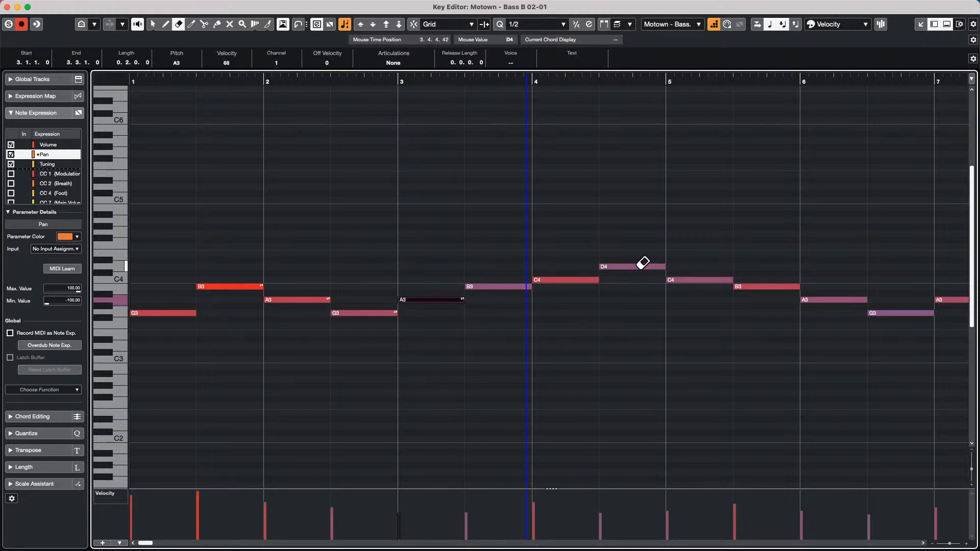
pyautogui.press('1')
pyautogui.moveTo(566, 280); pyautogui.dragTo(565, 289)
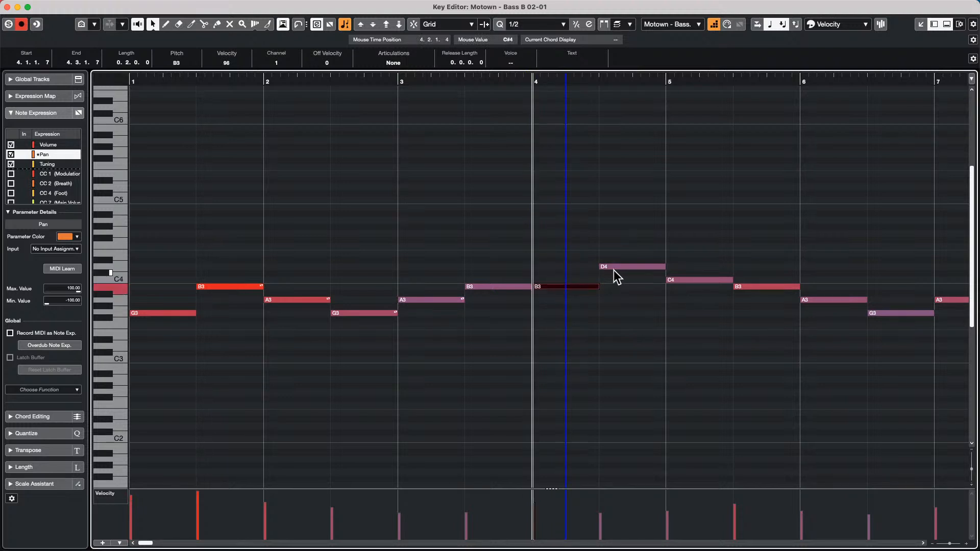
pyautogui.moveTo(617, 266); pyautogui.dragTo(665, 282)
# - Draw a pan curve on the B3 note in bar 4
pyautogui.rightClick(558, 295)
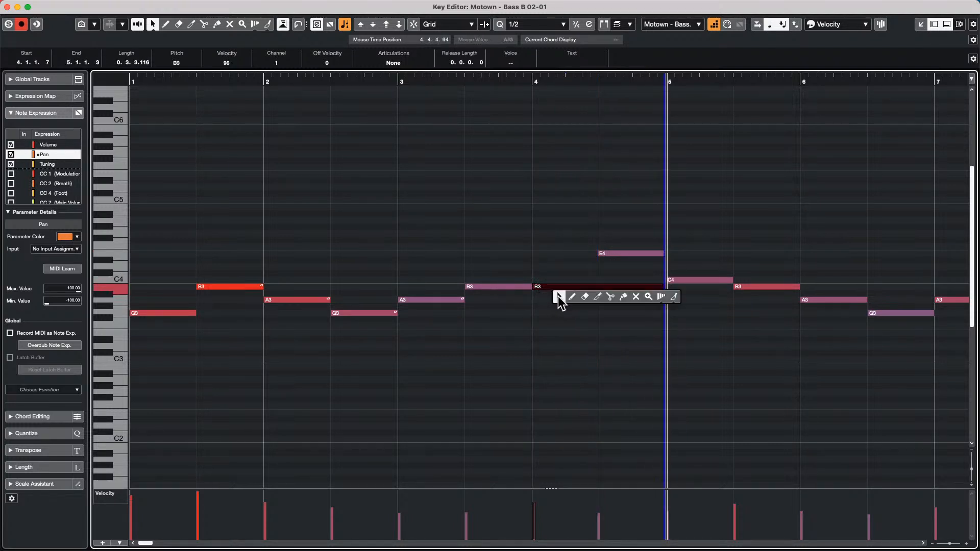
pyautogui.click(532, 247)
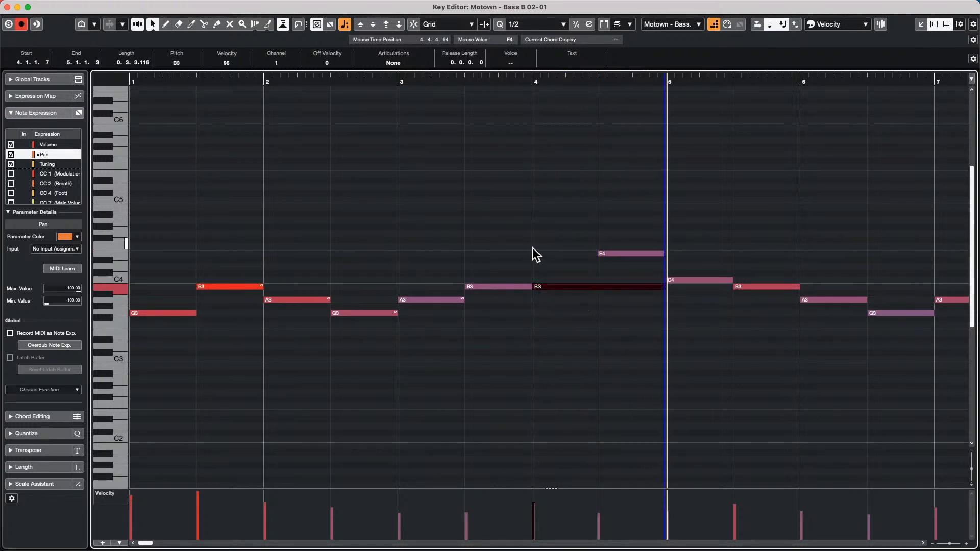
pyautogui.doubleClick(572, 287)
pyautogui.rightClick(564, 305)
pyautogui.click(574, 304)
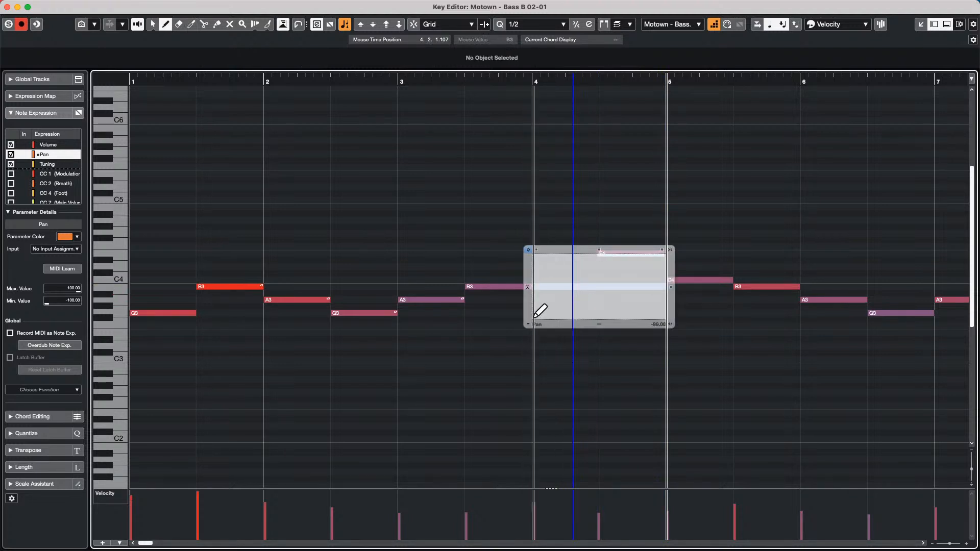
pyautogui.rightClick(582, 190)
pyautogui.click(584, 193)
pyautogui.click(584, 195)
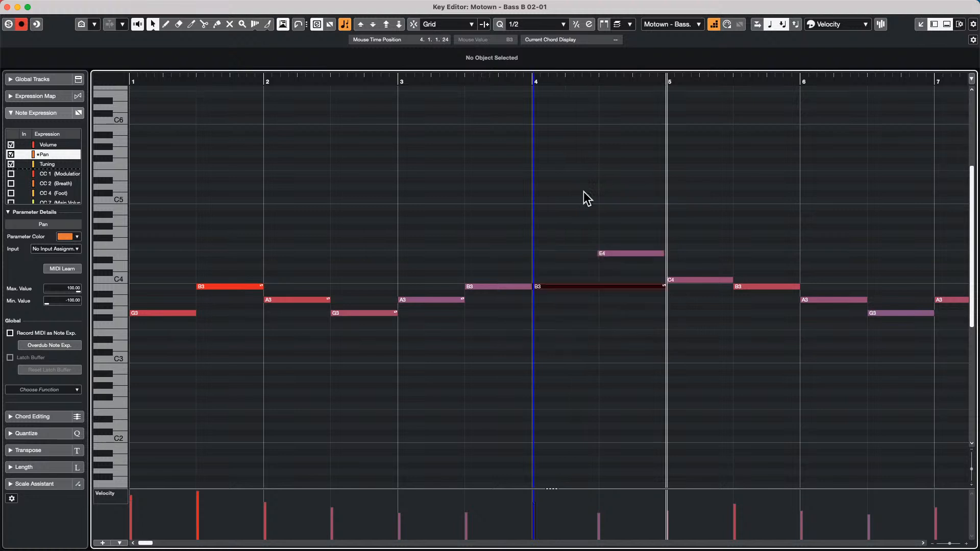
# - Draw a pan curve on the E4 note and return the playback position to bar 2
pyautogui.doubleClick(619, 253)
pyautogui.rightClick(615, 249)
pyautogui.click(629, 251)
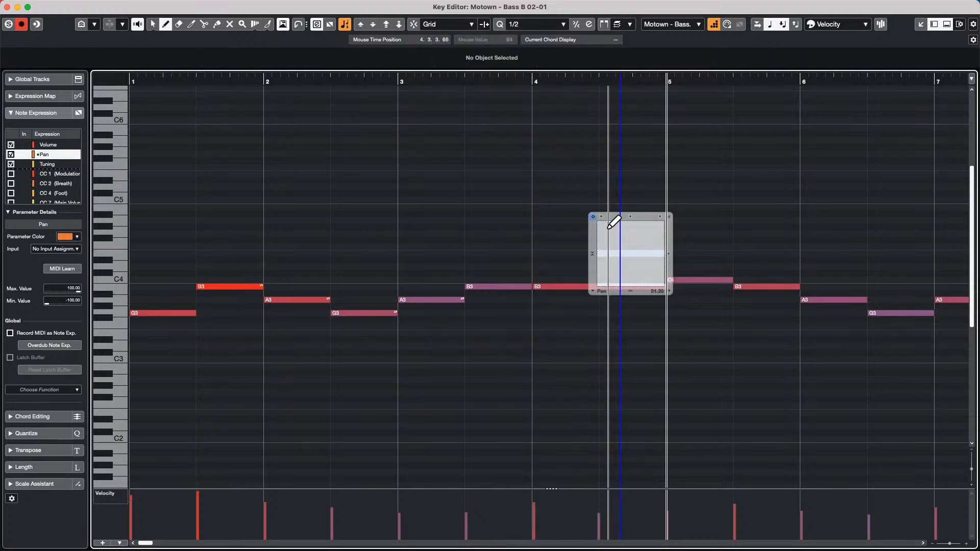
pyautogui.rightClick(437, 145)
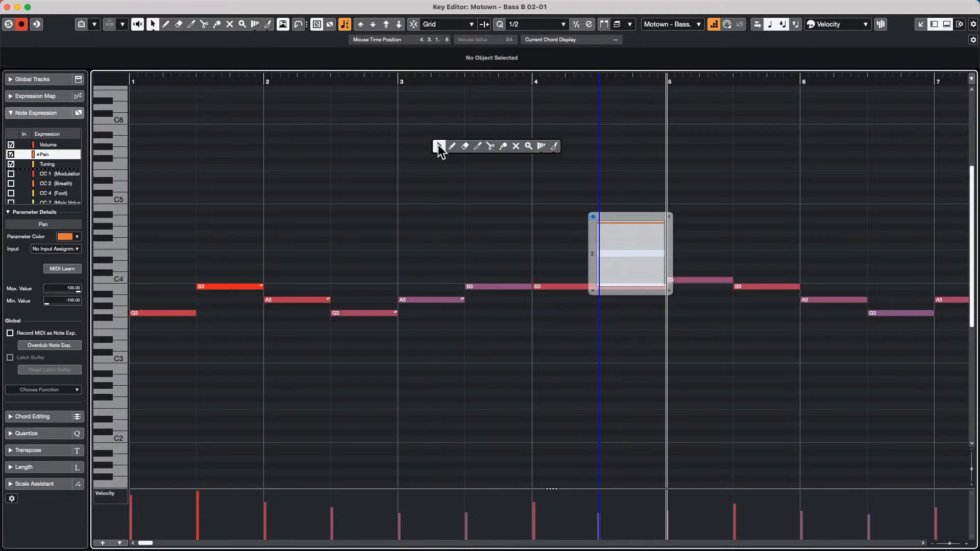
pyautogui.click(438, 147)
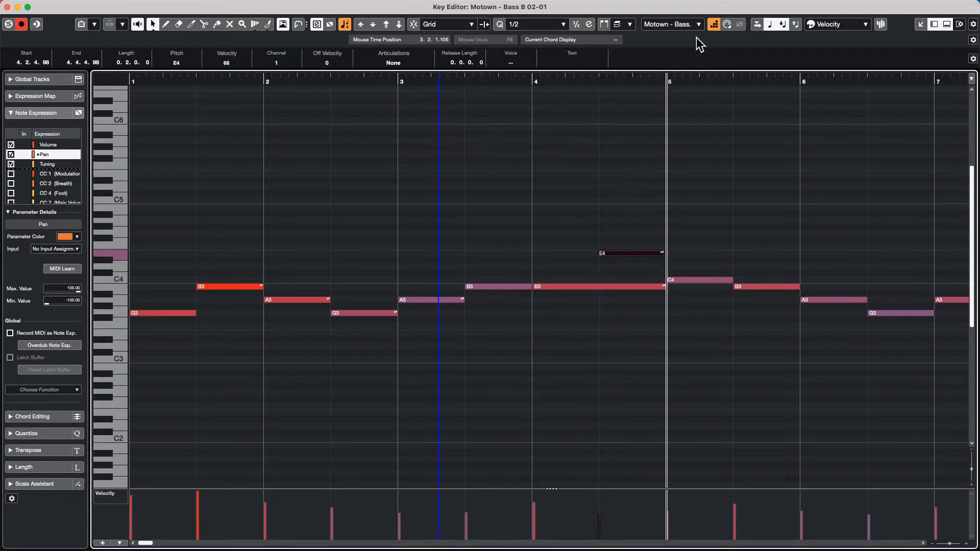
pyautogui.click(712, 26)
pyautogui.click(263, 78)
pyautogui.click(169, 77)
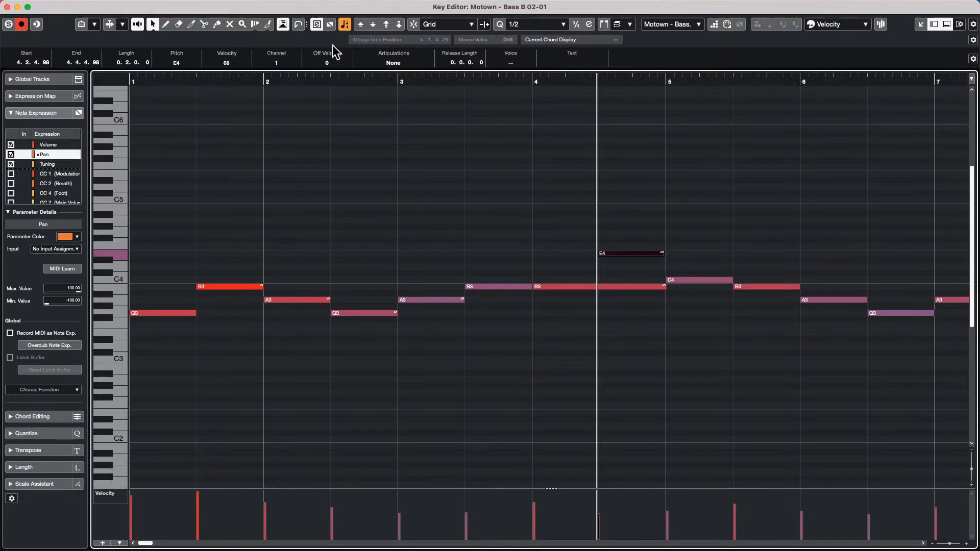
# - Close the Key Editor and install a Triton (KORG) device in the MIDI Device Manager
pyautogui.click(304, 6)
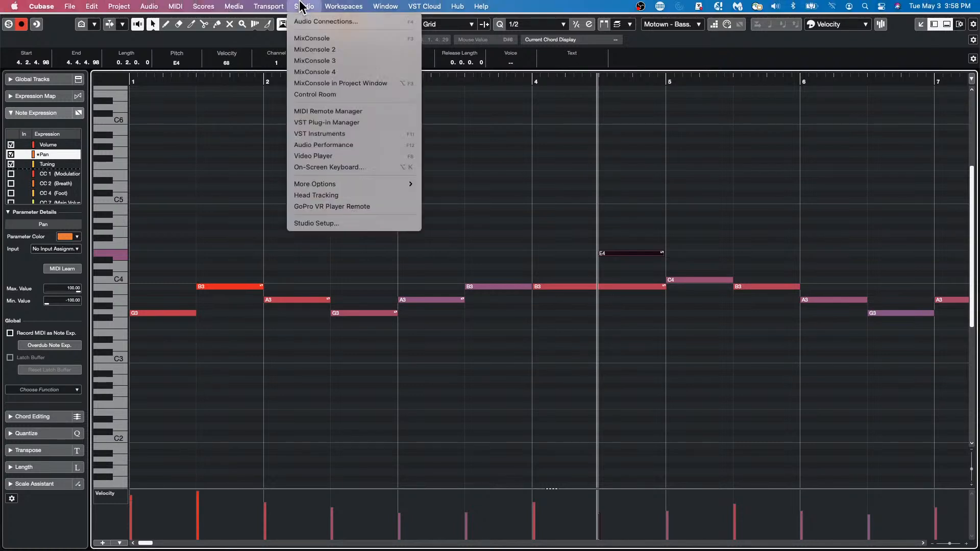
pyautogui.click(320, 223)
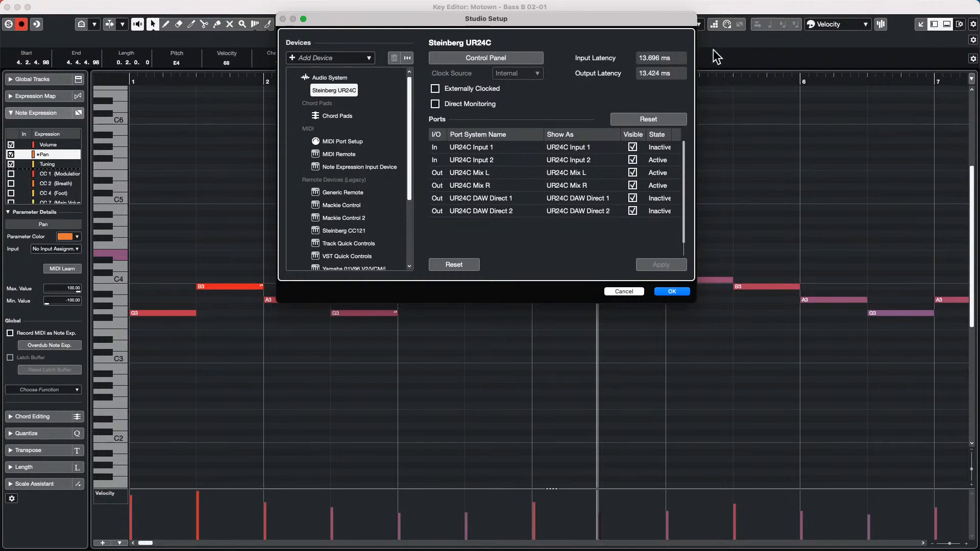
pyautogui.click(623, 292)
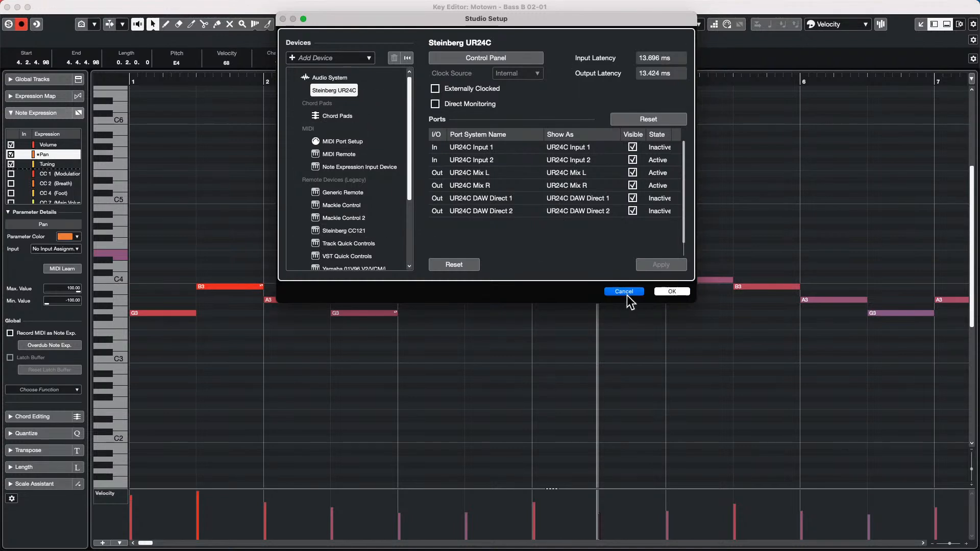
pyautogui.click(7, 6)
pyautogui.click(298, 6)
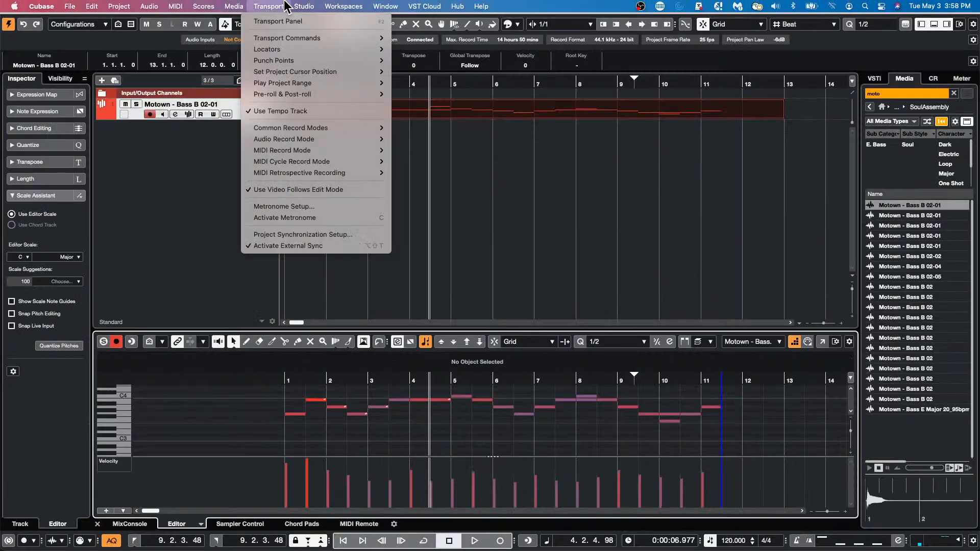
pyautogui.moveTo(341, 185)
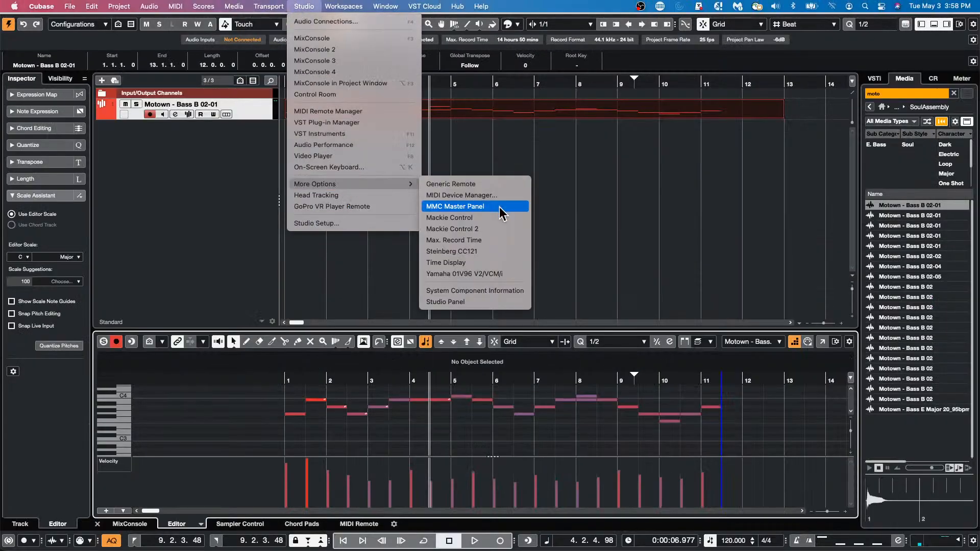
pyautogui.click(499, 196)
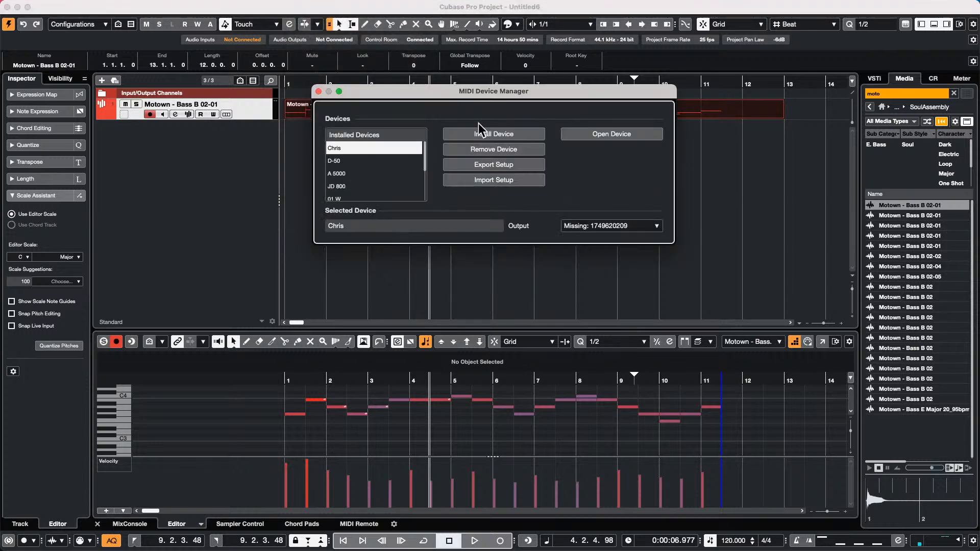
pyautogui.click(488, 135)
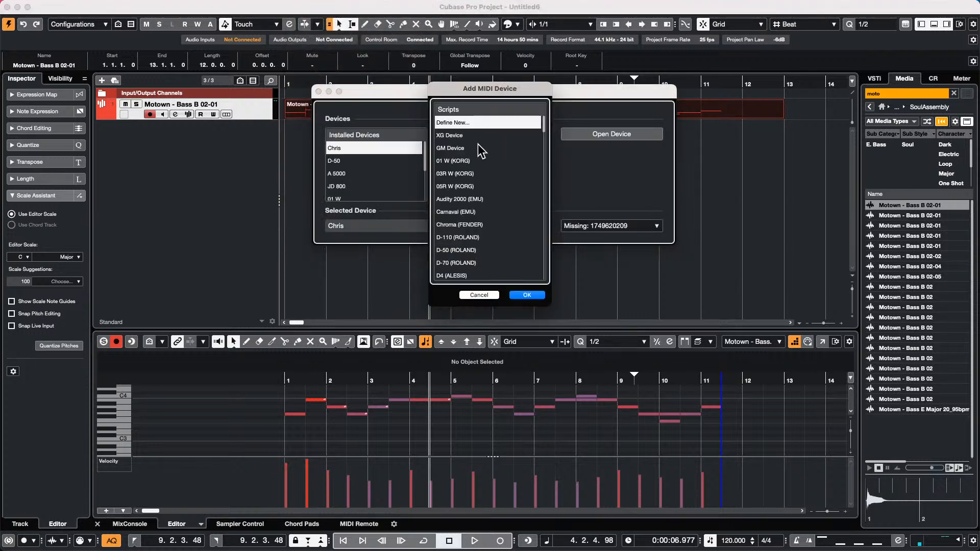
pyautogui.scroll(-15, 475, 174)
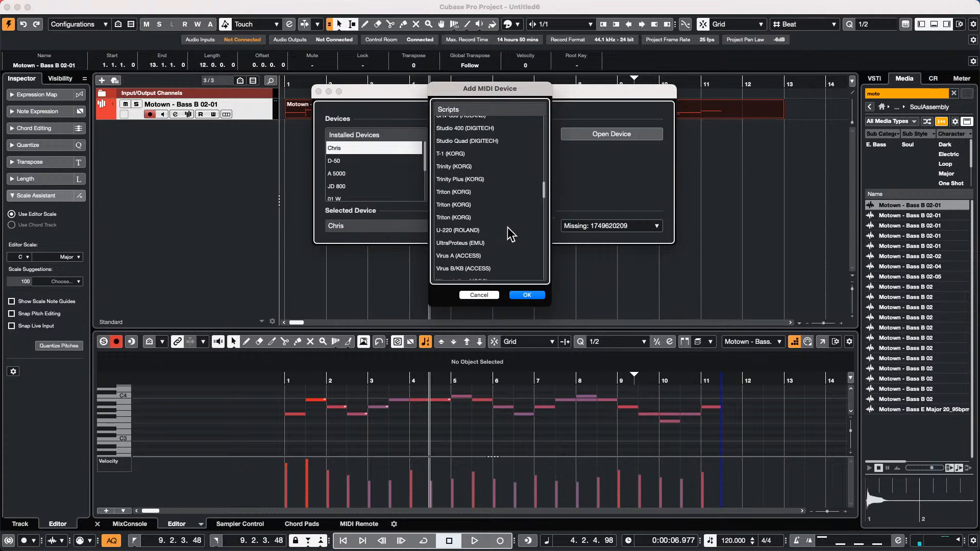
pyautogui.click(466, 204)
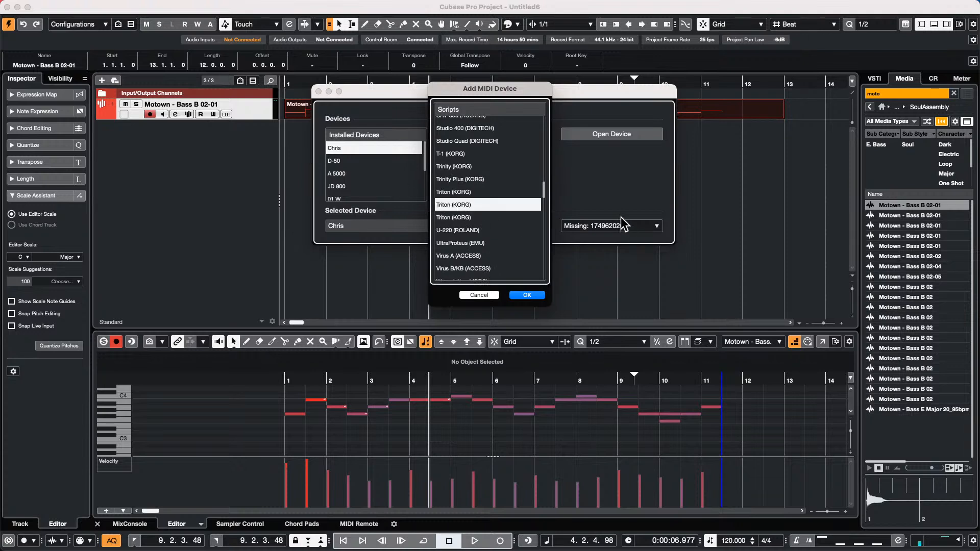
pyautogui.click(527, 295)
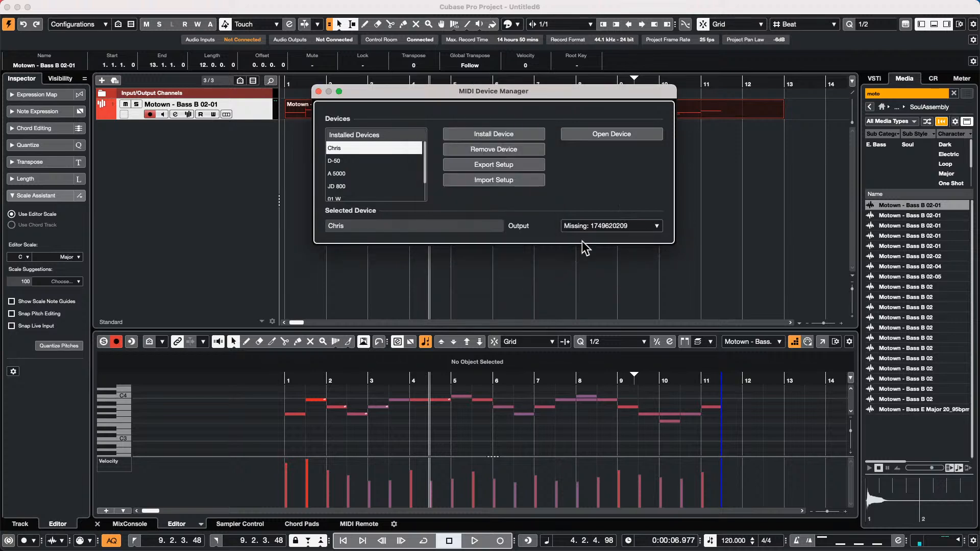
# - Route the device output to Steinberg CC121 Port1 and view its Patch Banks page
pyautogui.click(606, 227)
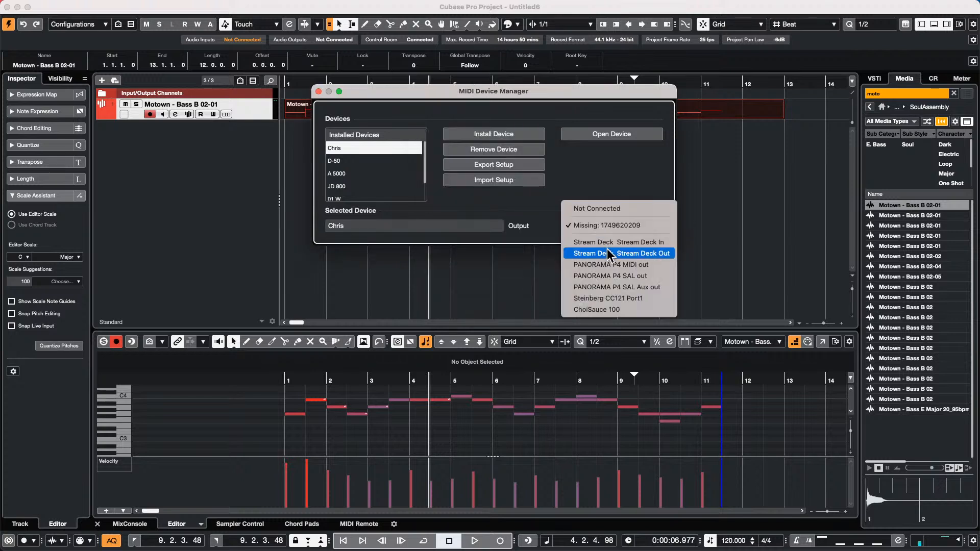
pyautogui.click(610, 299)
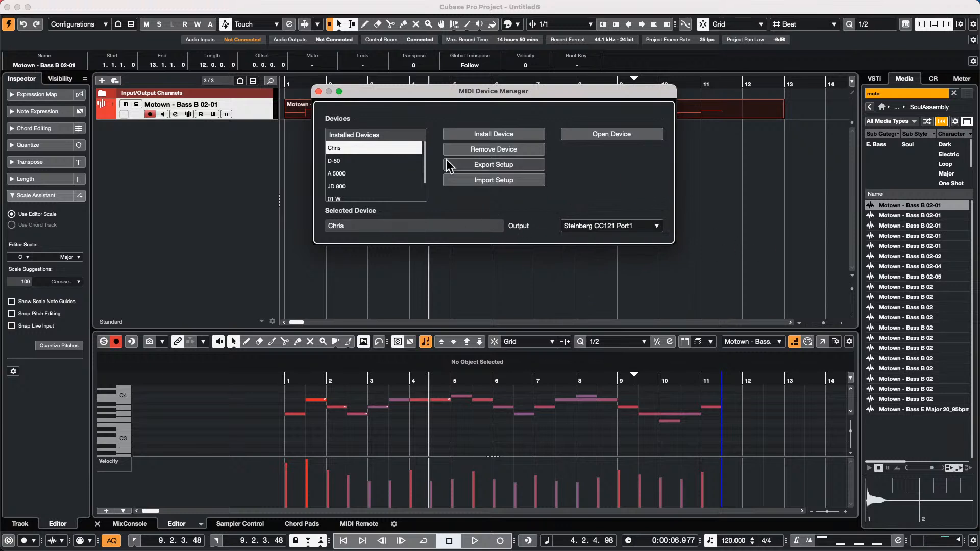
pyautogui.click(630, 134)
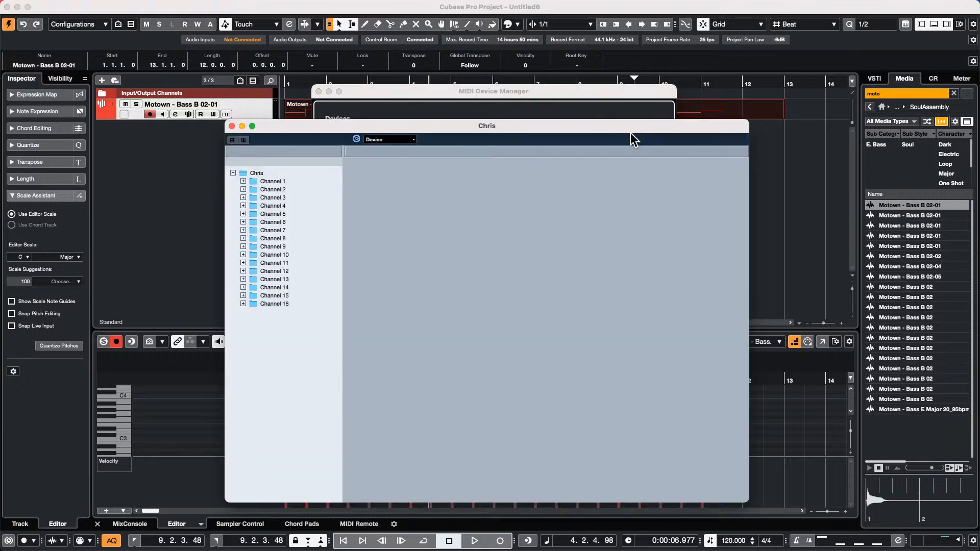
pyautogui.click(373, 140)
pyautogui.click(393, 152)
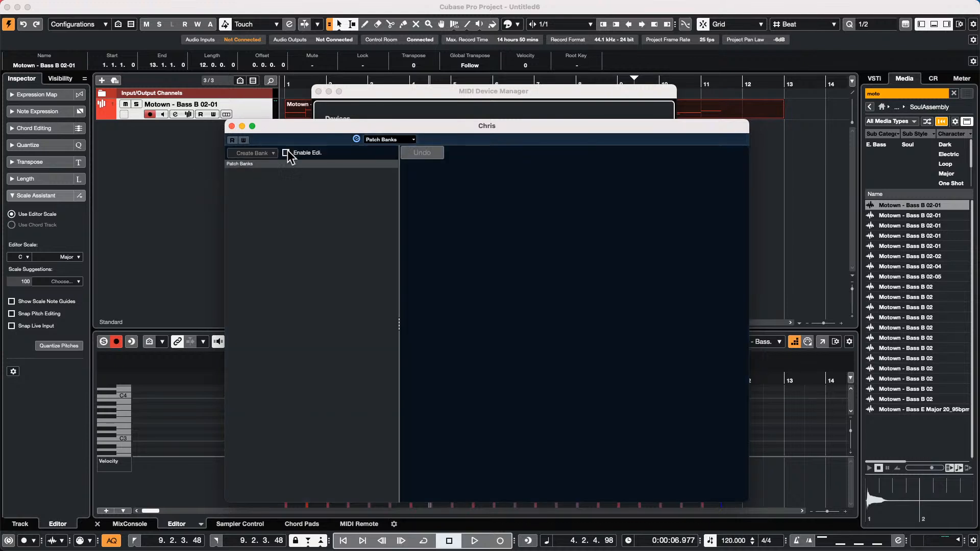
pyautogui.click(231, 126)
# - Add a MIDI track, MIDI 01, and route its output to the Triton
pyautogui.rightClick(170, 138)
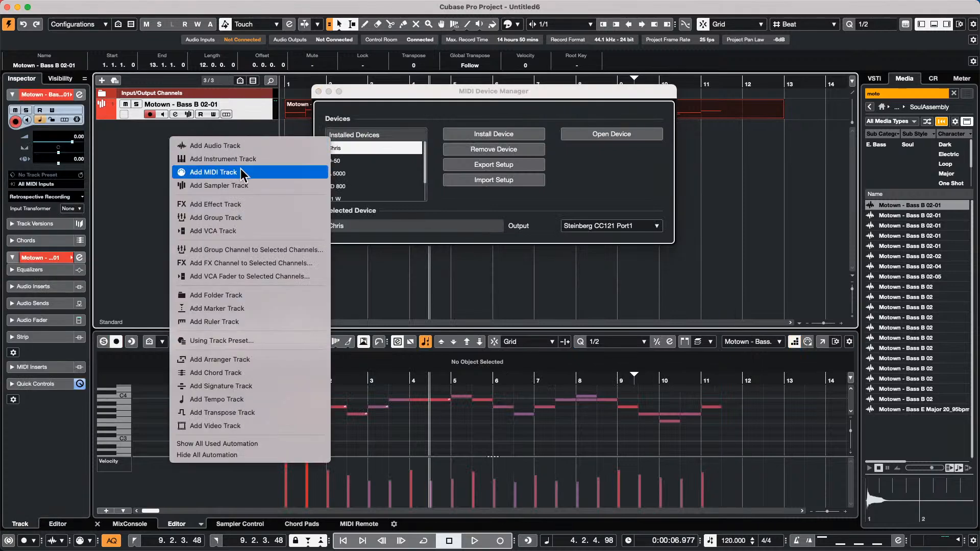
pyautogui.click(244, 172)
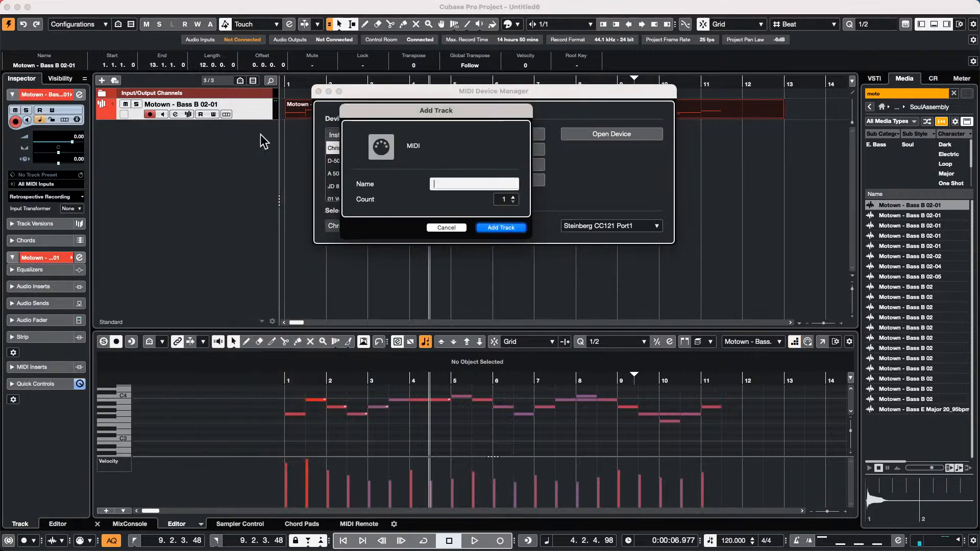
pyautogui.click(501, 228)
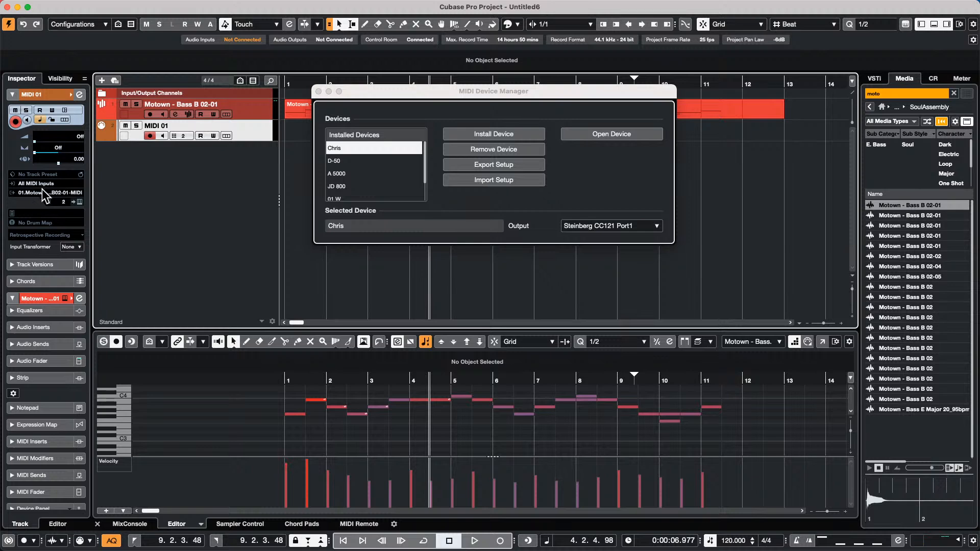
pyautogui.click(42, 193)
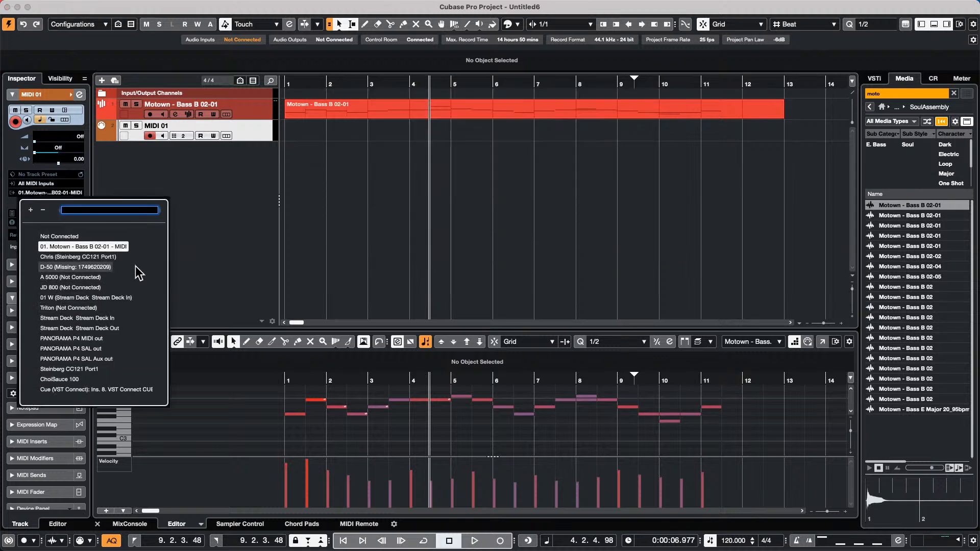
pyautogui.click(74, 308)
# - Review the Triton's MIDI port and channel 1 voice settings, leaving it unconnected
pyautogui.click(495, 115)
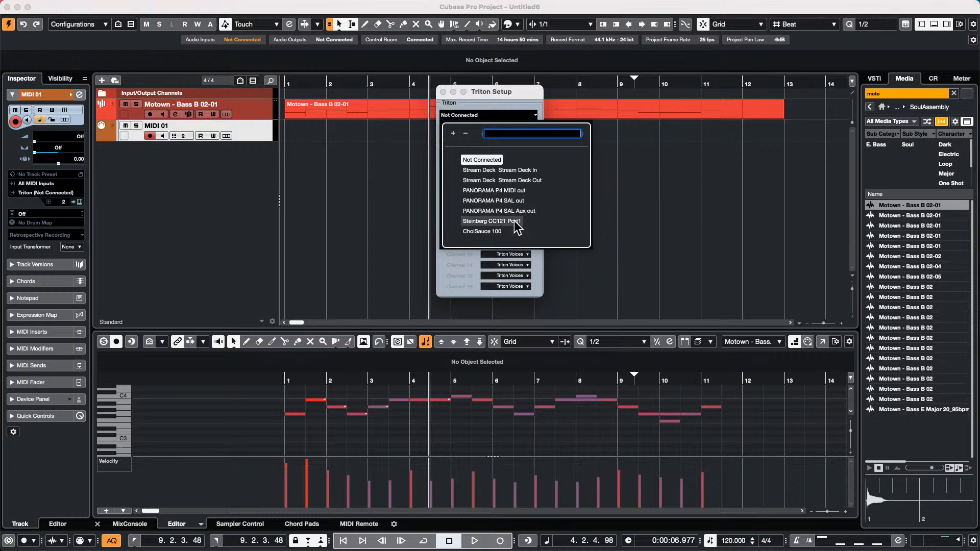
pyautogui.click(523, 191)
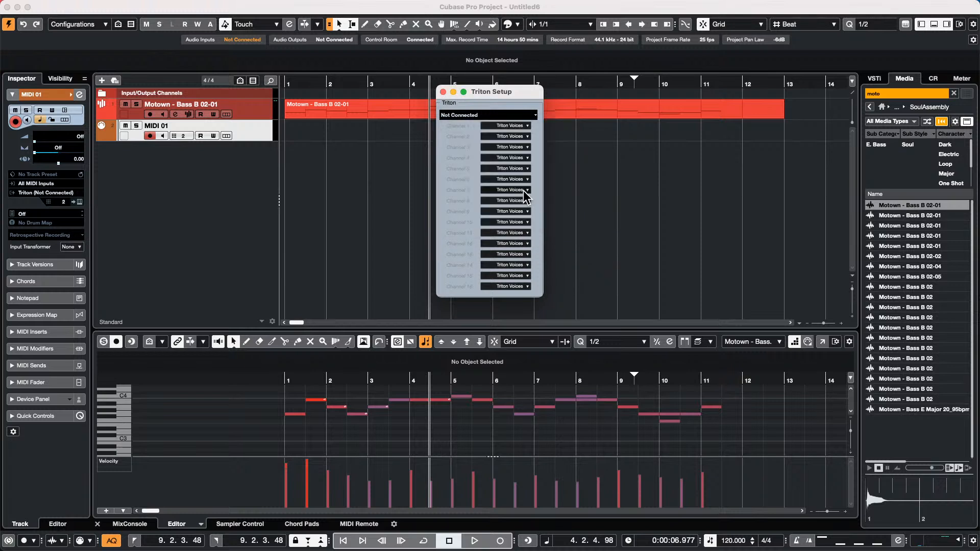
pyautogui.click(531, 113)
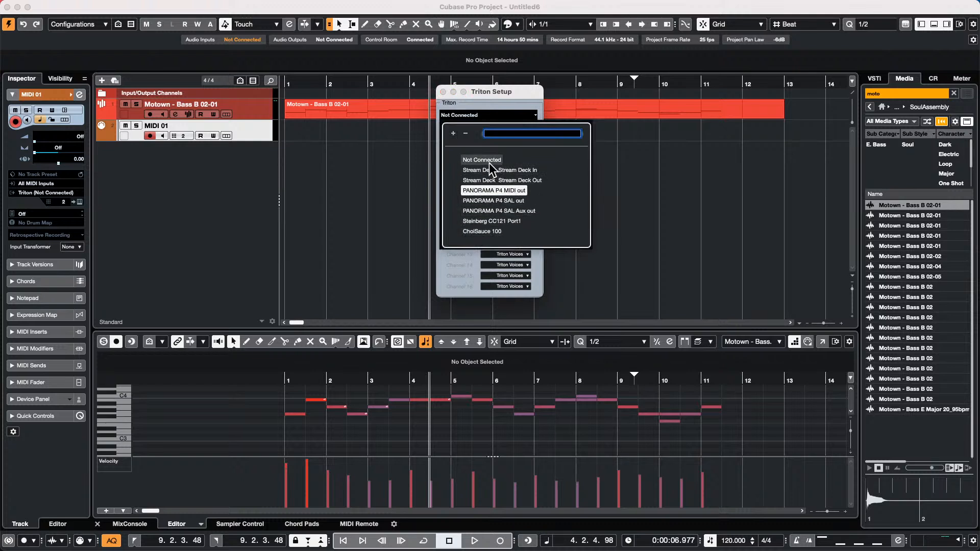
pyautogui.click(482, 219)
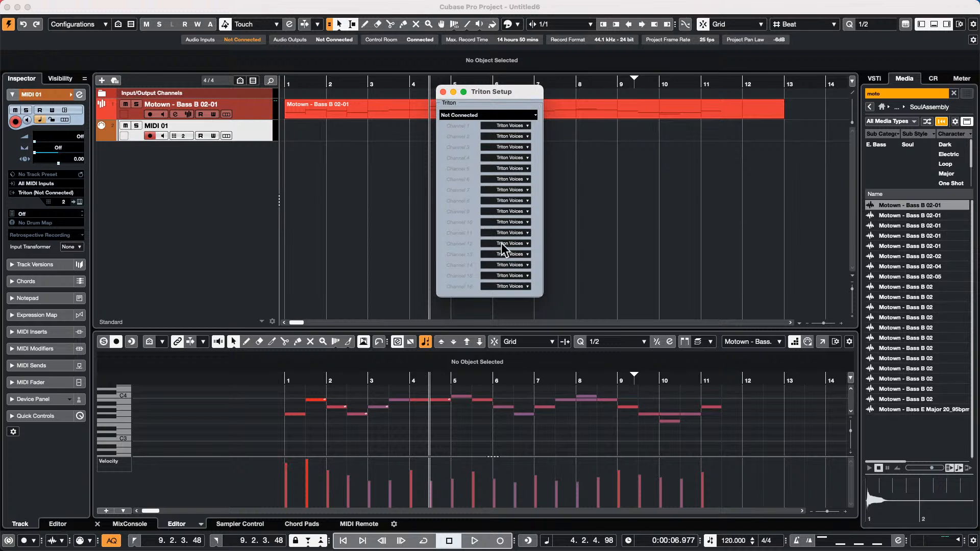
pyautogui.click(514, 127)
pyautogui.click(505, 128)
pyautogui.click(443, 92)
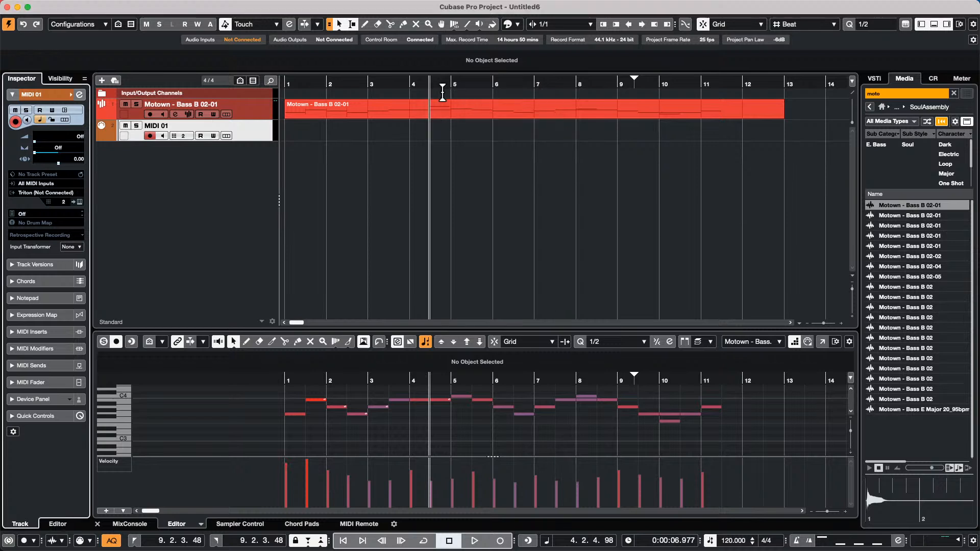
# - Pick Big Band Plunger from the Brass presets as MIDI 01's Triton program
pyautogui.click(57, 183)
pyautogui.click(247, 174)
pyautogui.click(65, 189)
pyautogui.click(252, 160)
pyautogui.click(46, 211)
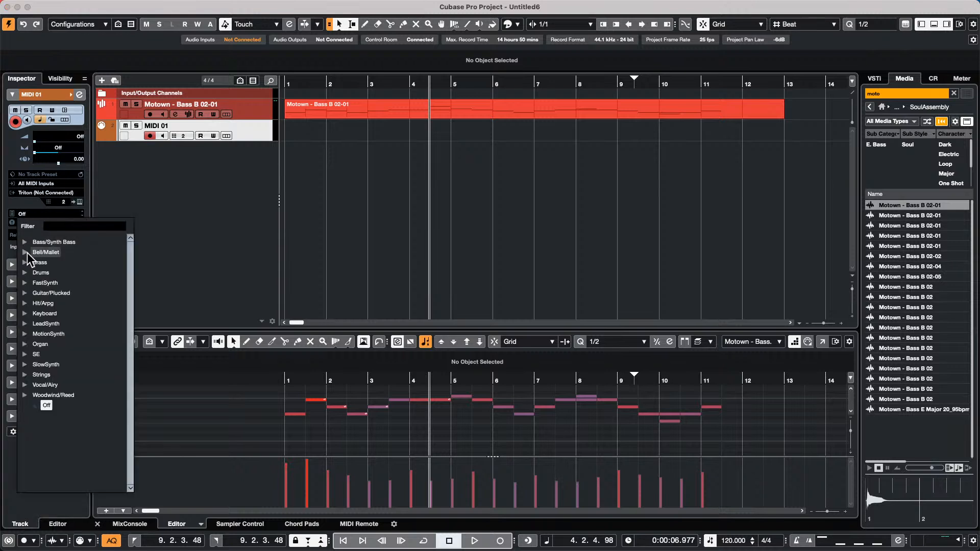
pyautogui.click(26, 253)
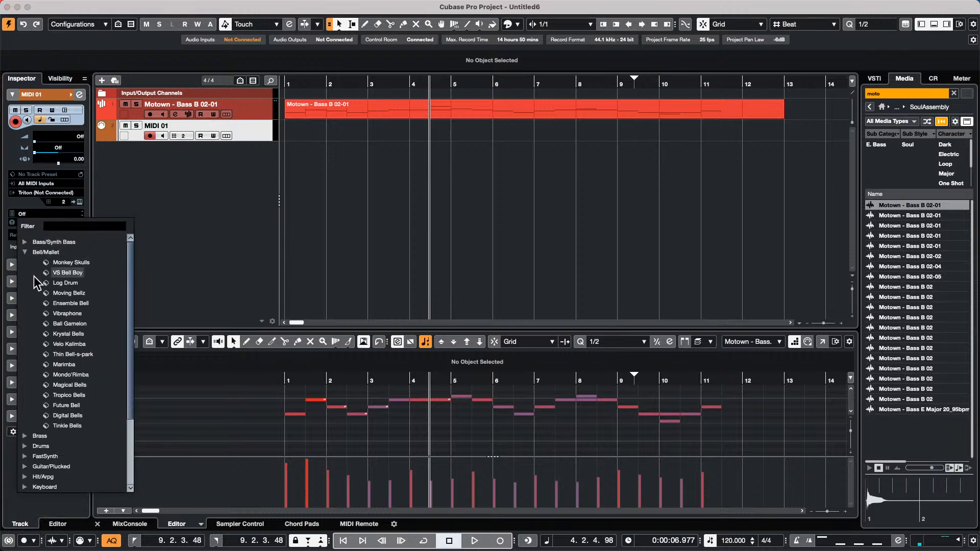
pyautogui.click(24, 435)
pyautogui.scroll(-3, 53, 408)
pyautogui.click(68, 280)
pyautogui.click(69, 301)
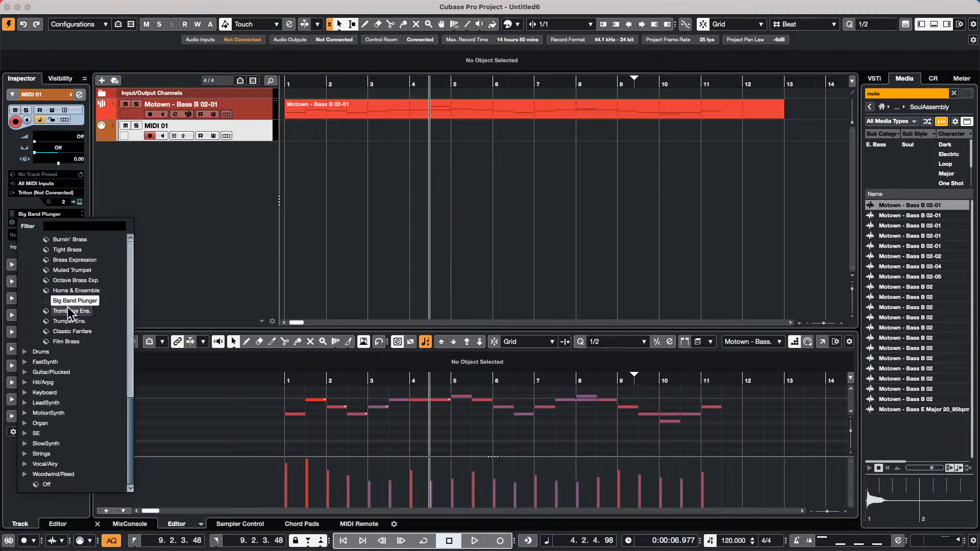
pyautogui.click(257, 266)
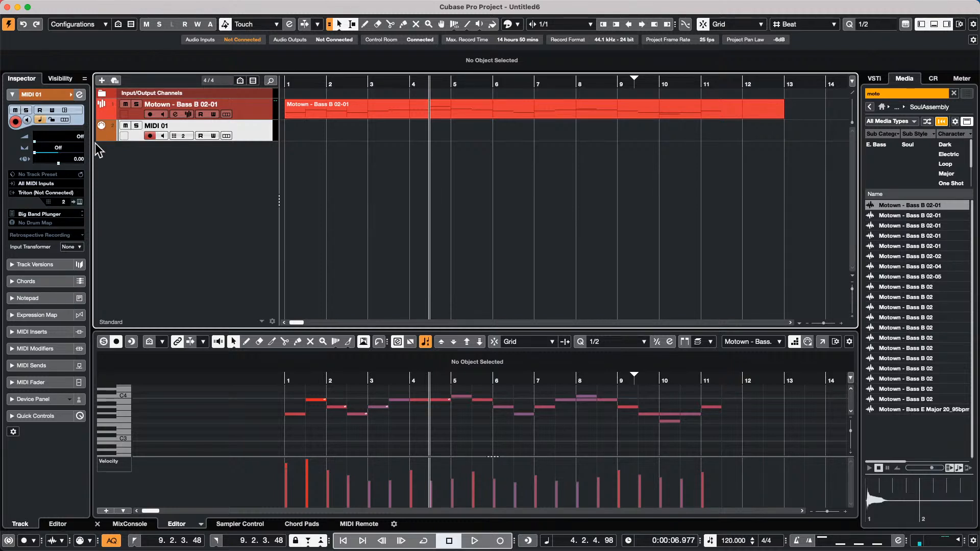
# - Drag MIDI 01 taller, then close the track picture browser without choosing an image
pyautogui.moveTo(128, 140); pyautogui.dragTo(134, 172)
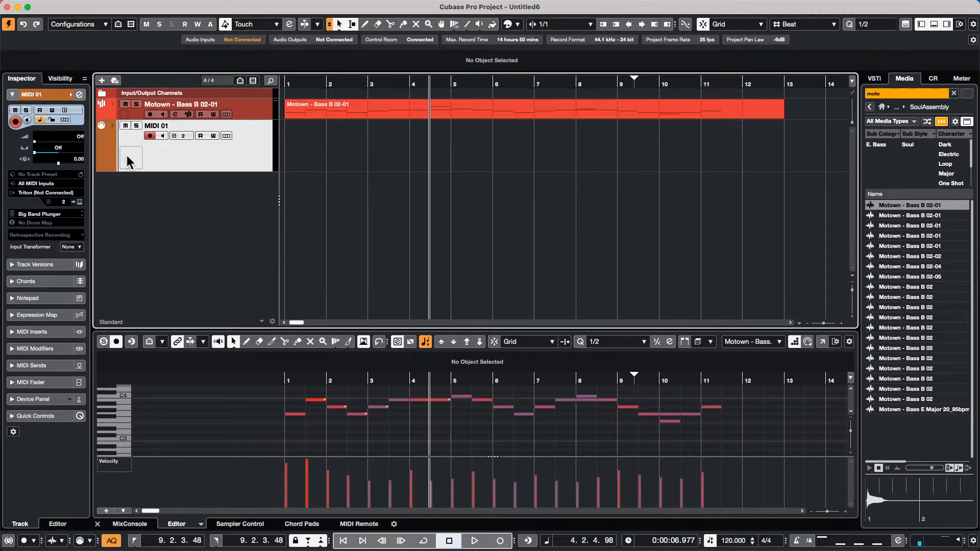
pyautogui.doubleClick(128, 155)
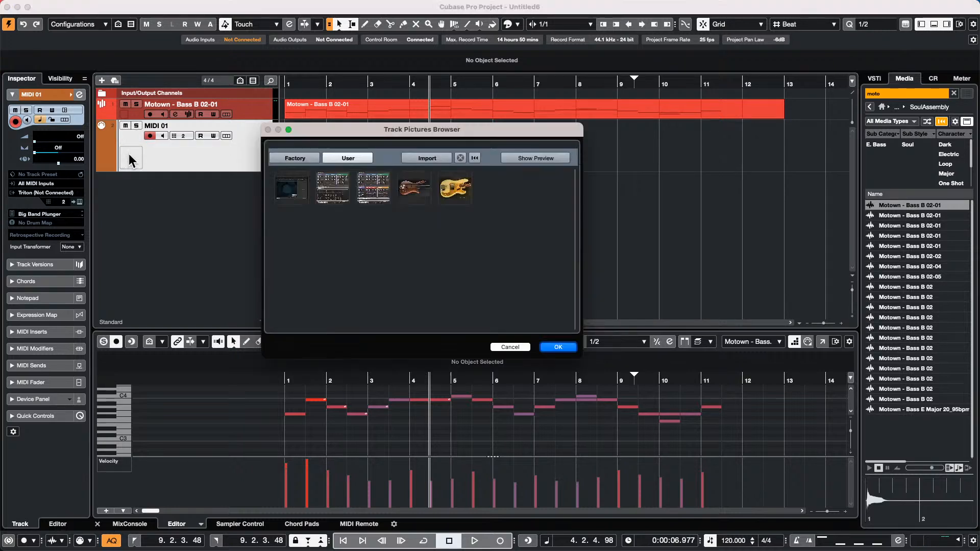
pyautogui.click(304, 158)
pyautogui.click(347, 157)
pyautogui.click(429, 158)
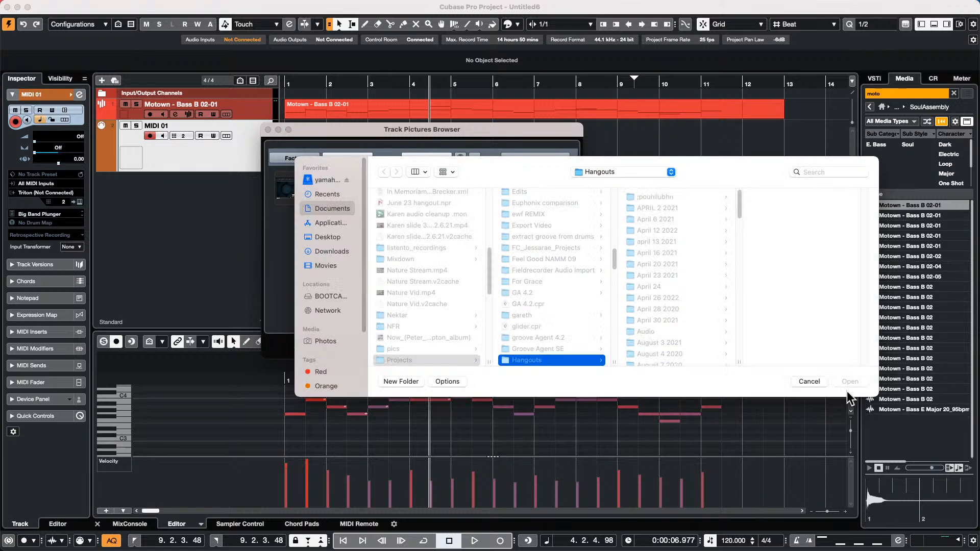
pyautogui.click(820, 383)
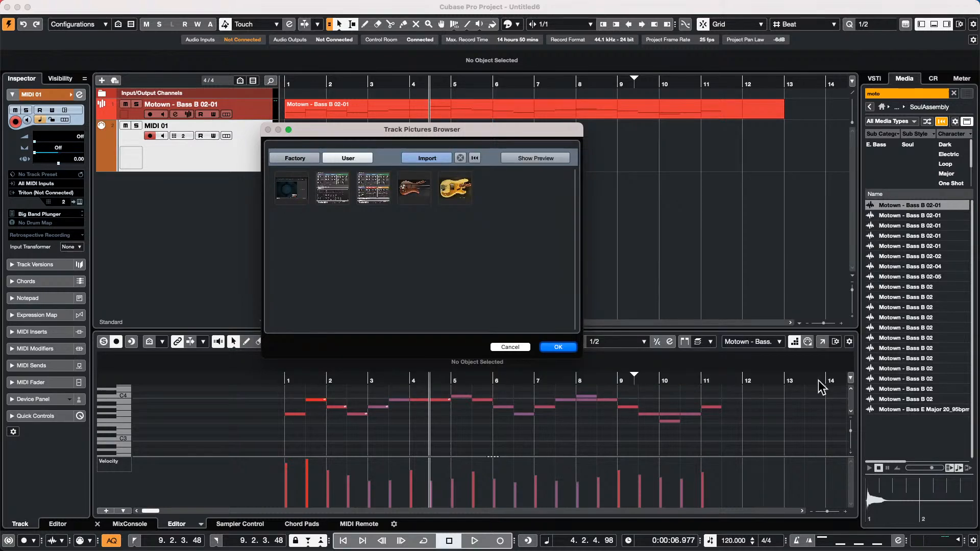
pyautogui.click(507, 347)
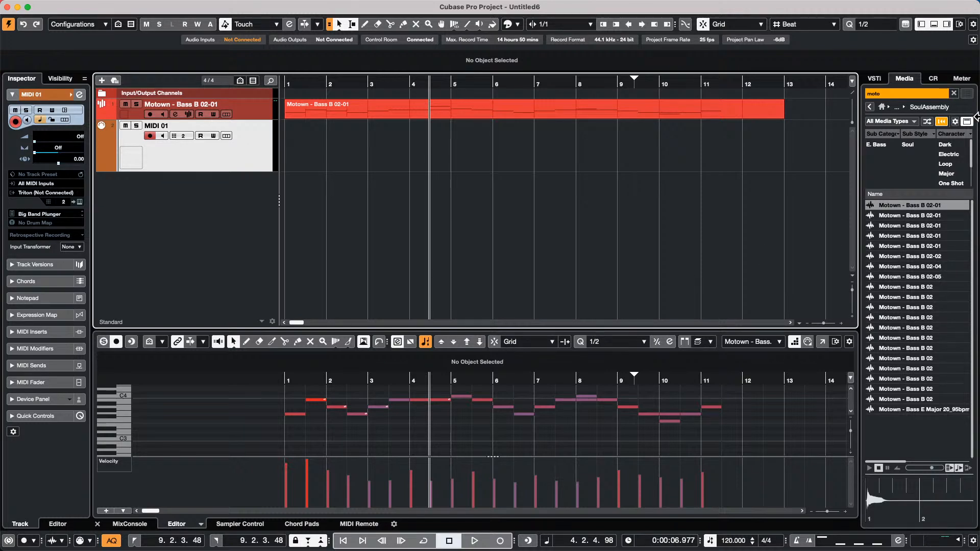
pyautogui.moveTo(878, 5)
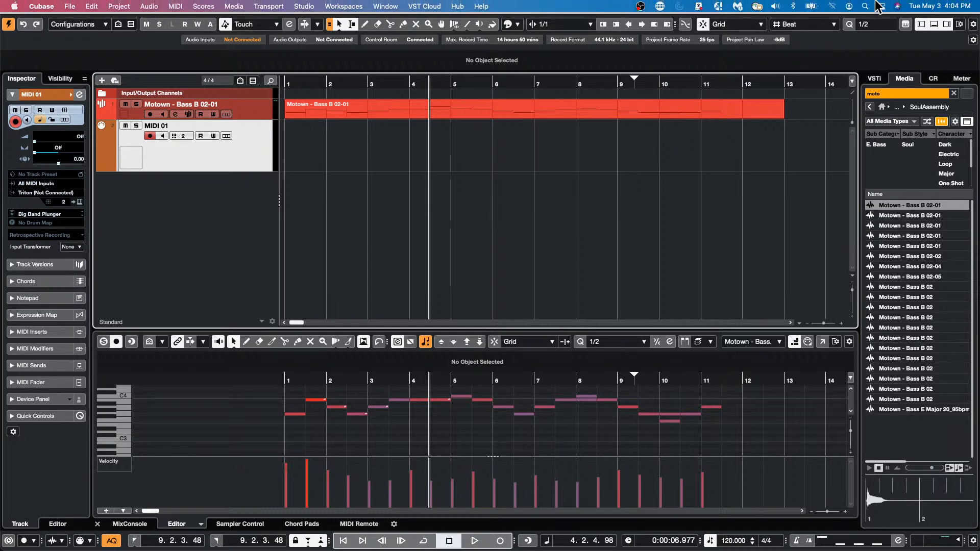